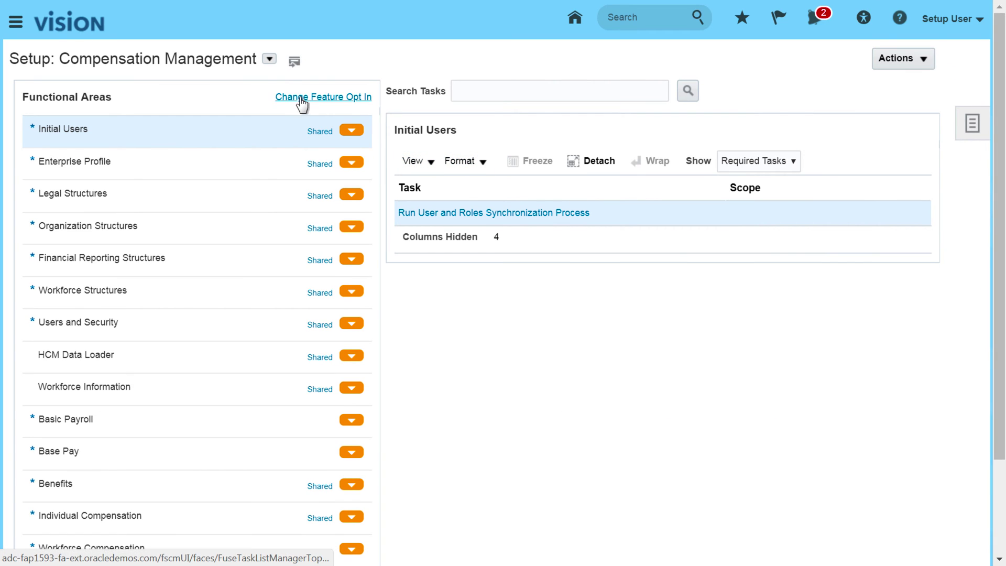
Switch the setup to Financials and show all tasks for the Enterprise Profile functional area.
left_click(270, 59)
left_click(303, 166)
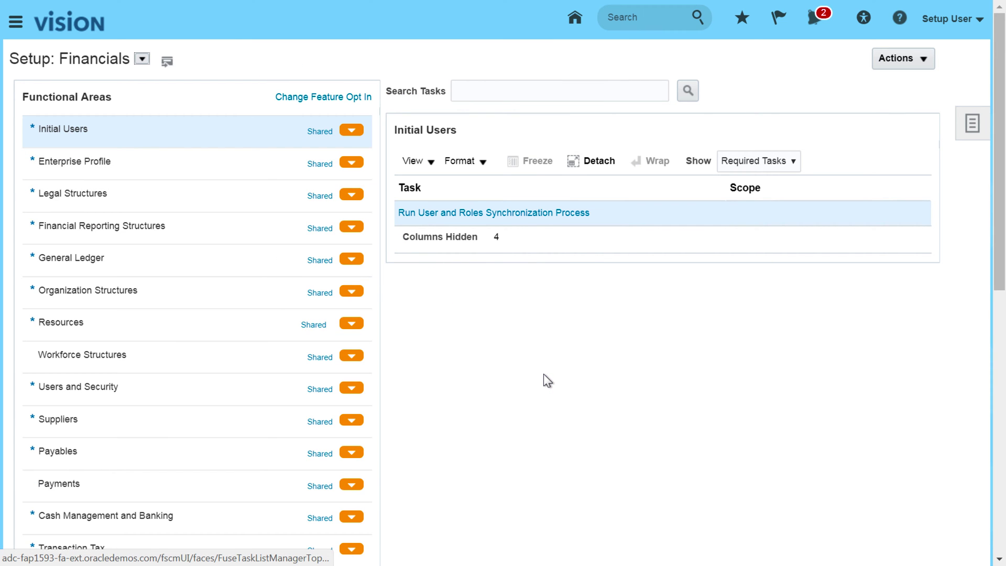
left_click(216, 171)
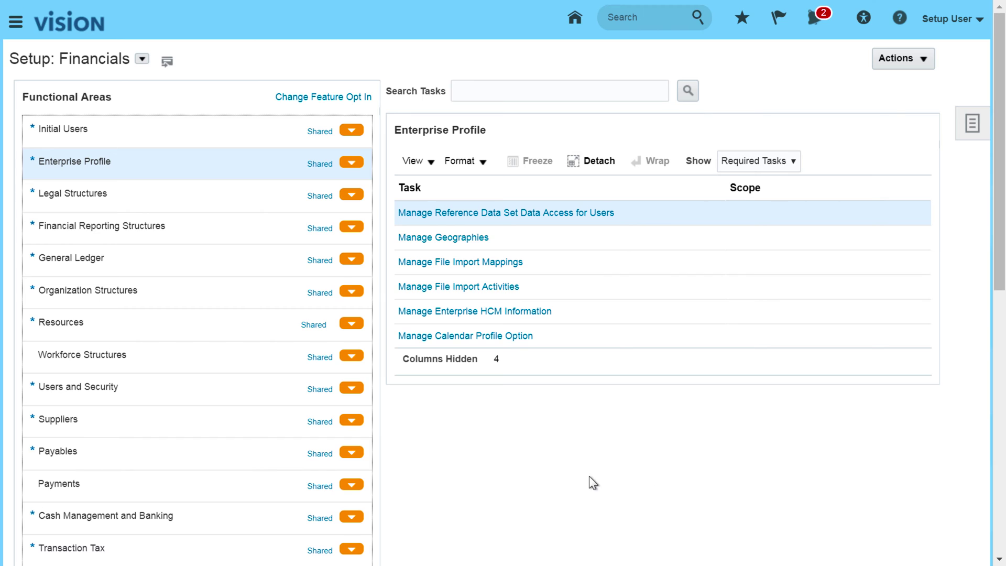
left_click(741, 166)
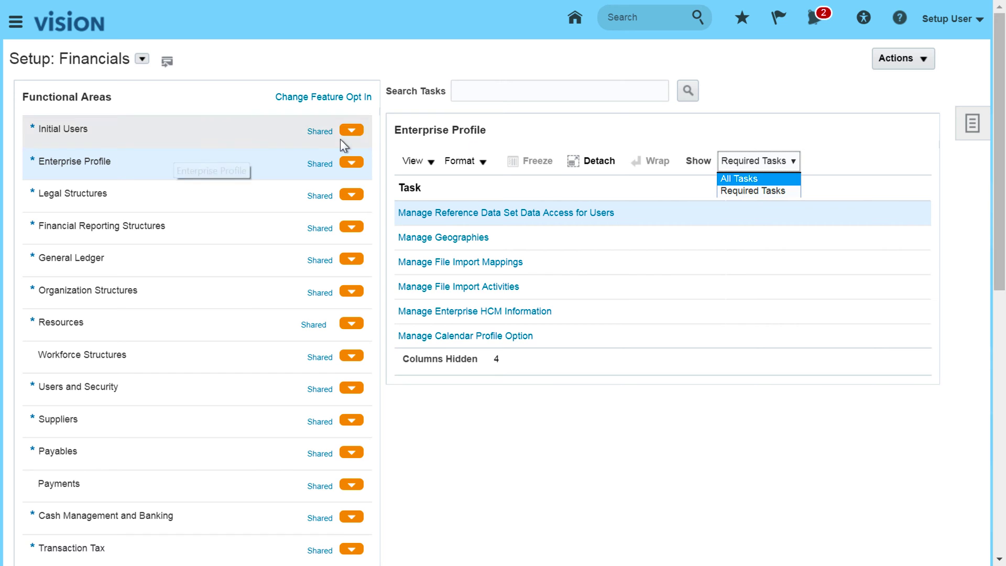
left_click(749, 178)
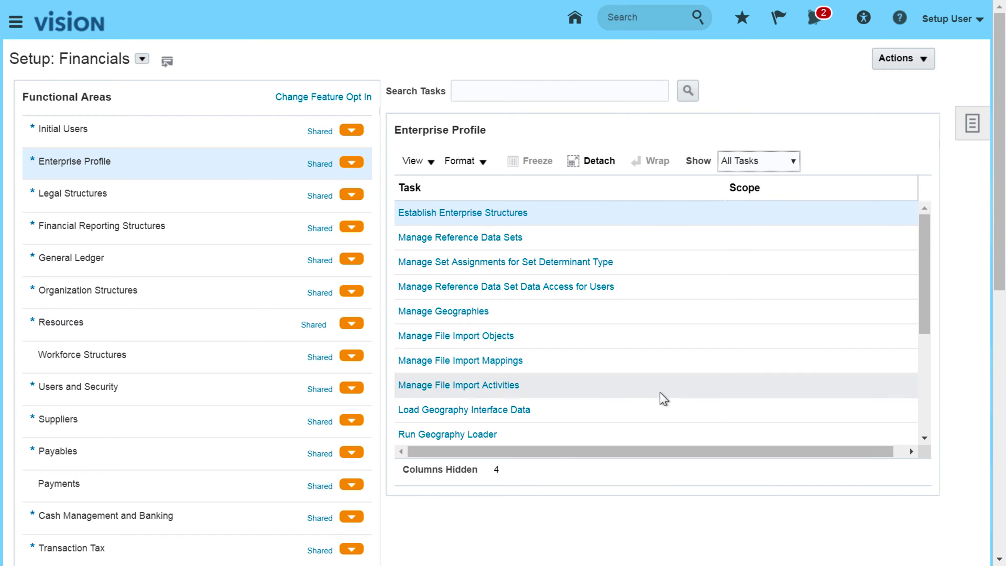
In Manage Reference Data Sets, add a set with code ACMESET and name ACME Set, and save and close.
left_click(451, 239)
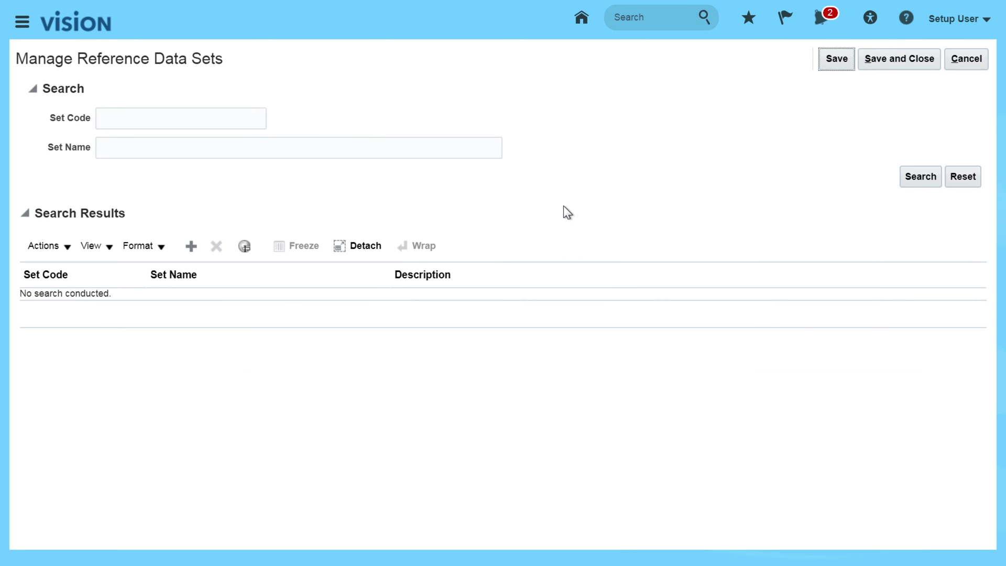
left_click(917, 176)
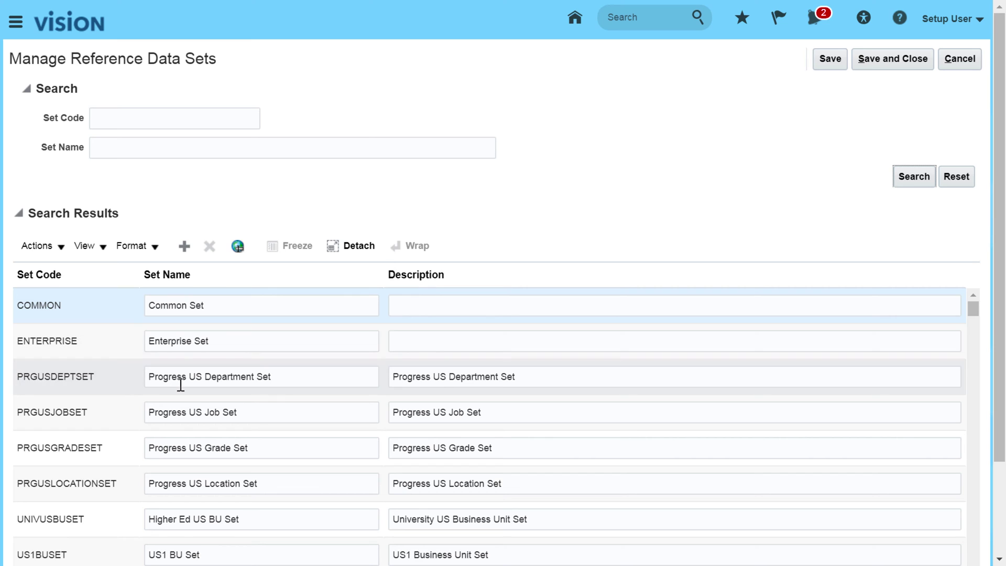
left_click(182, 245)
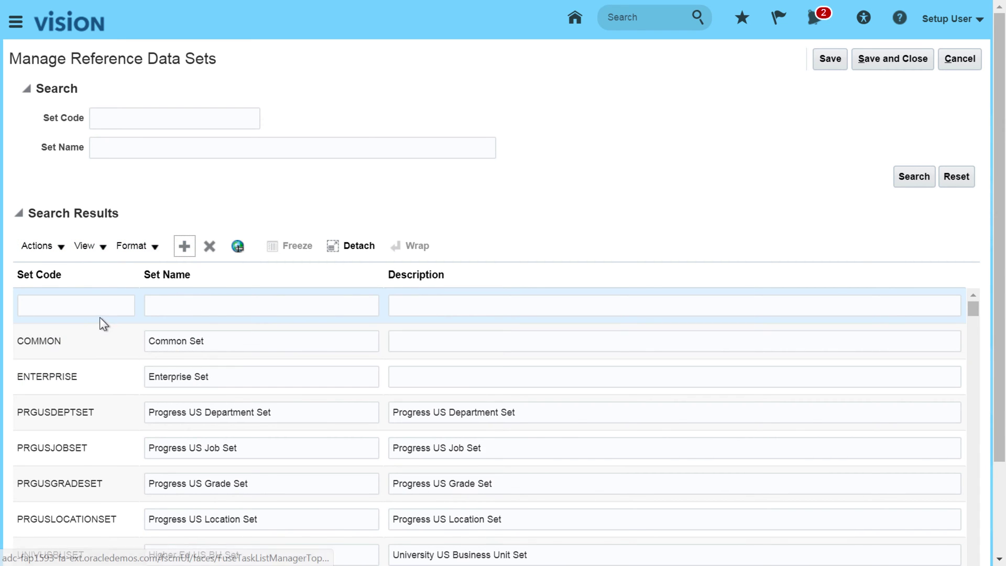
left_click(87, 311)
left_click(60, 325)
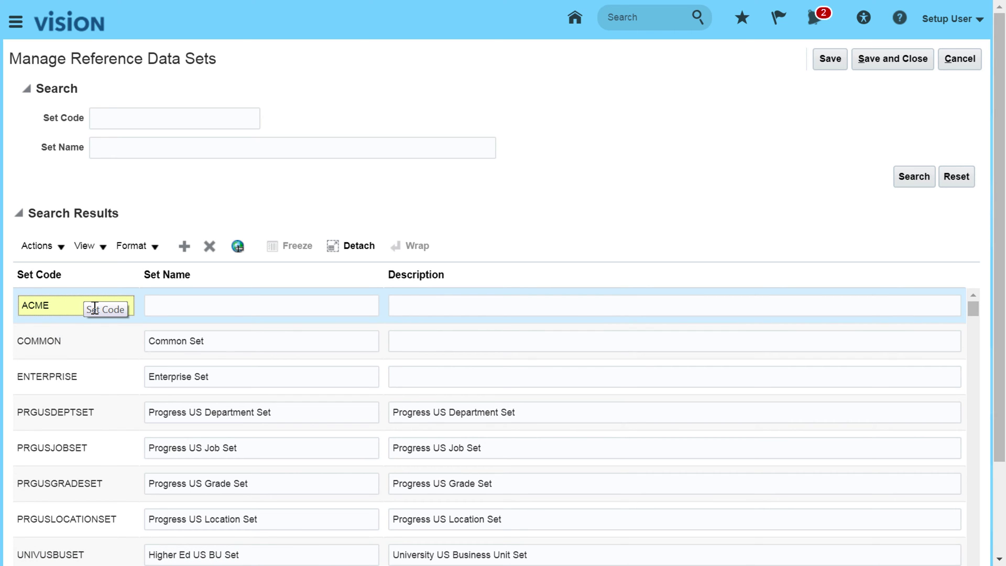
type("SET")
left_click(191, 300)
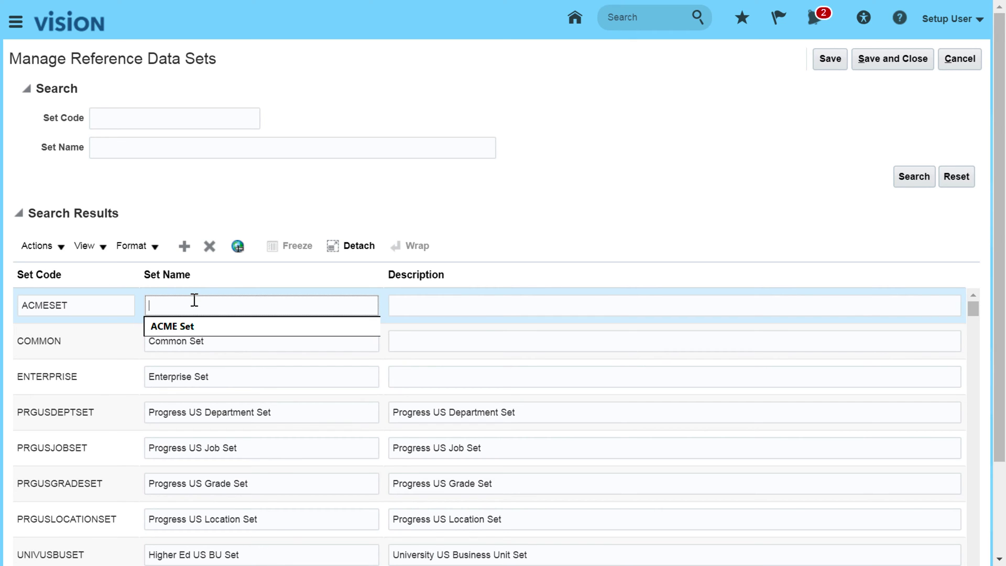
left_click(184, 329)
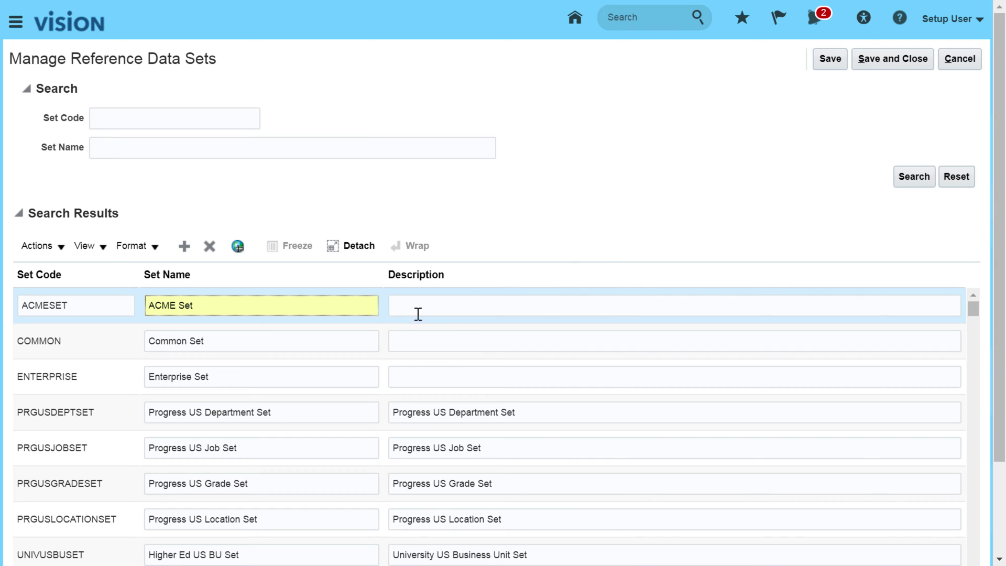
left_click(529, 223)
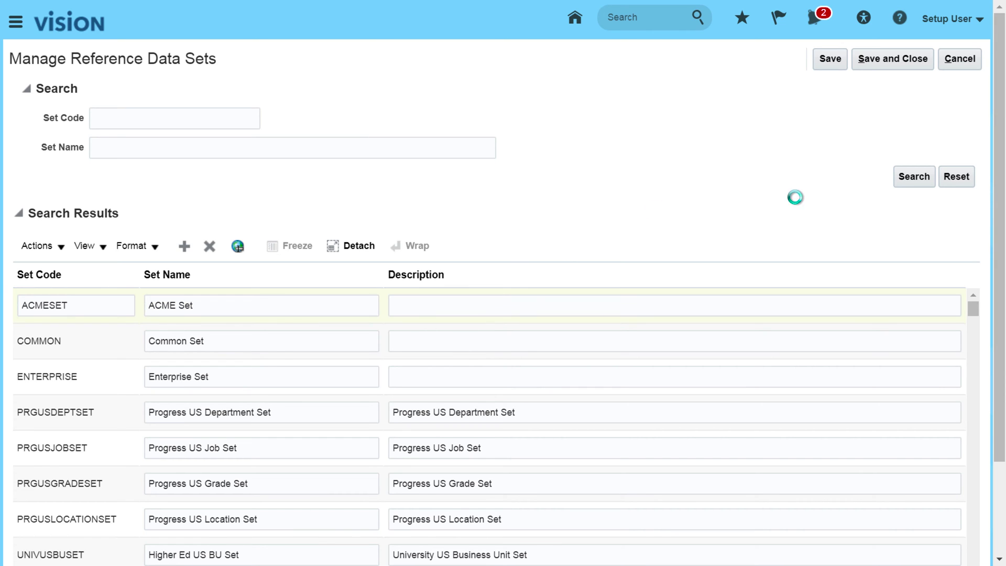
left_click(885, 67)
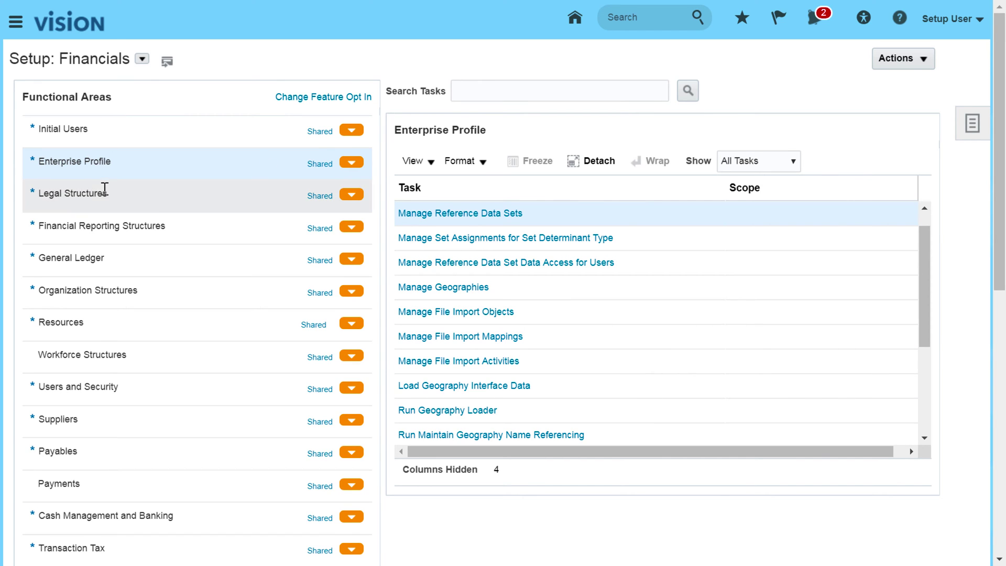
Review the required tasks of the Legal Structures, Financial Reporting Structures and General Ledger functional areas.
left_click(157, 200)
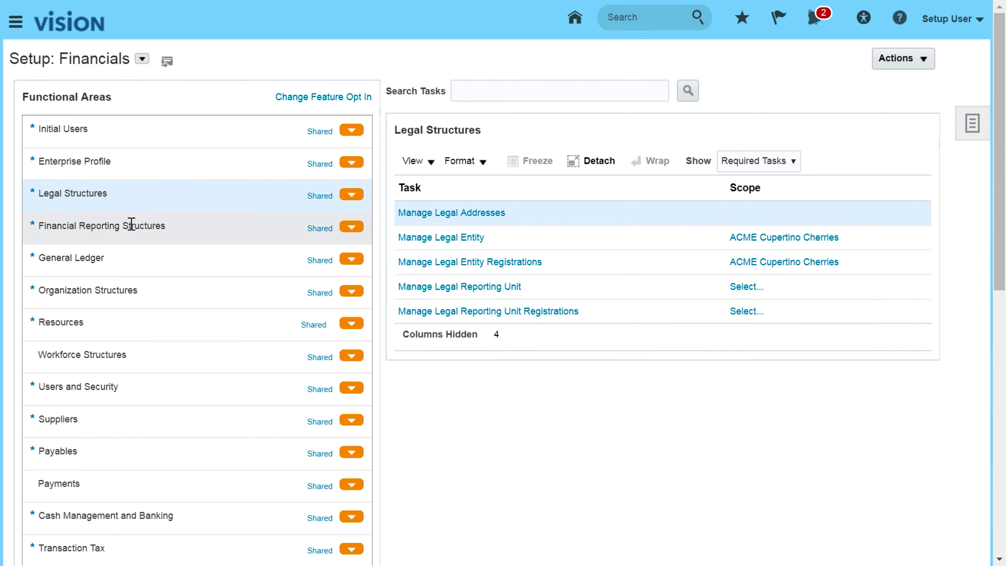
left_click(184, 224)
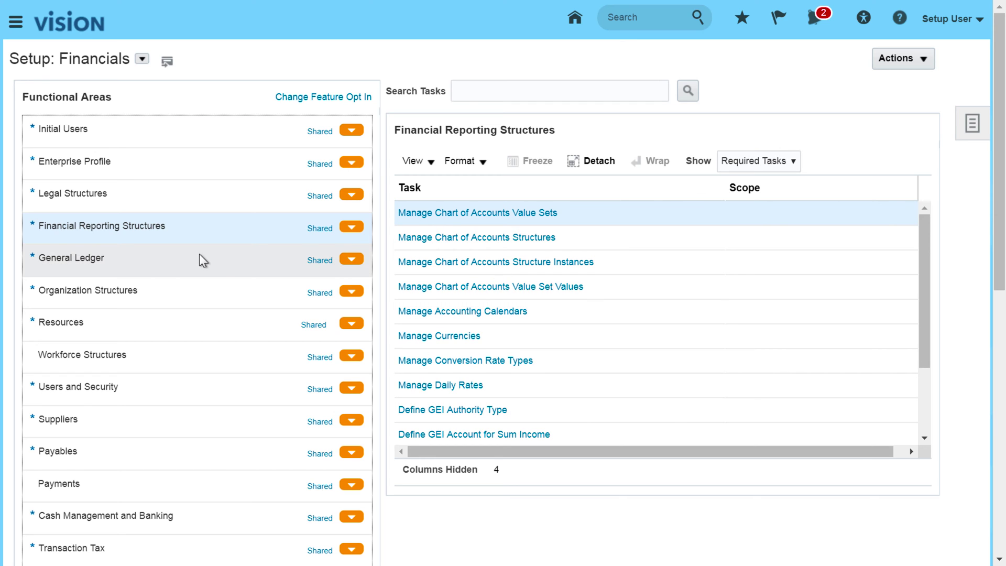
left_click(173, 260)
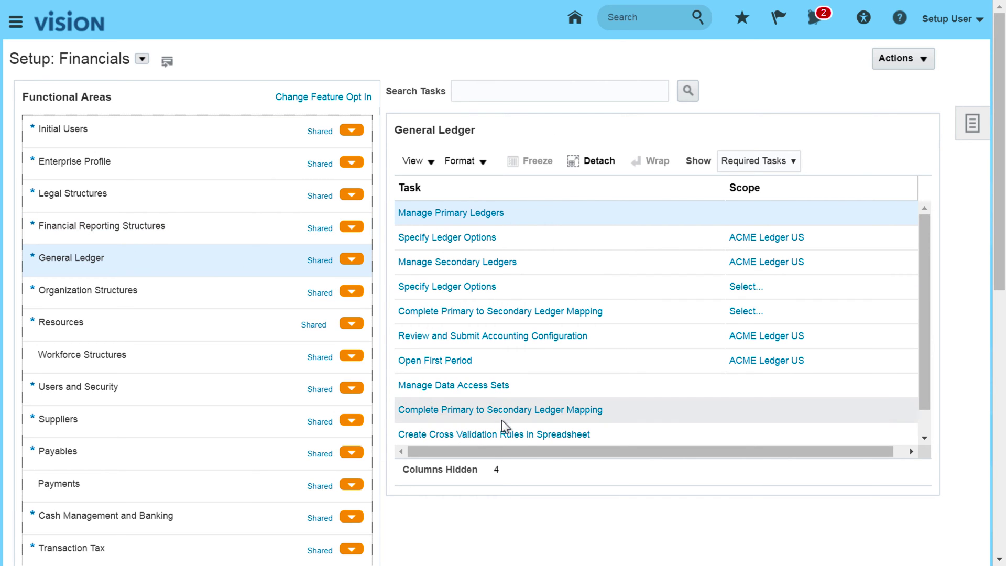
Review the business functions and financial reporting settings of ACME US Business Unit1 under Organization Structures, and leave without saving.
left_click(168, 294)
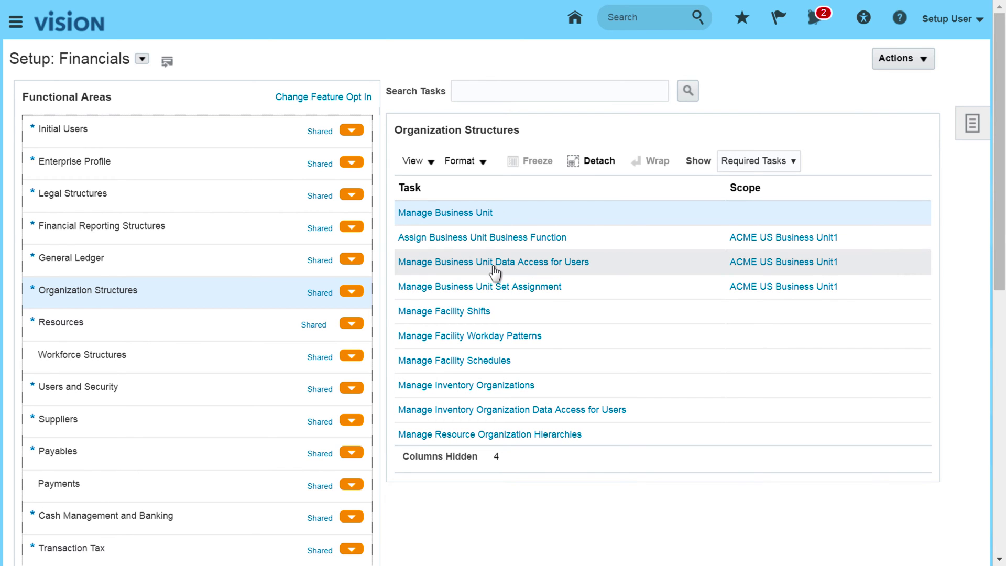
left_click(488, 237)
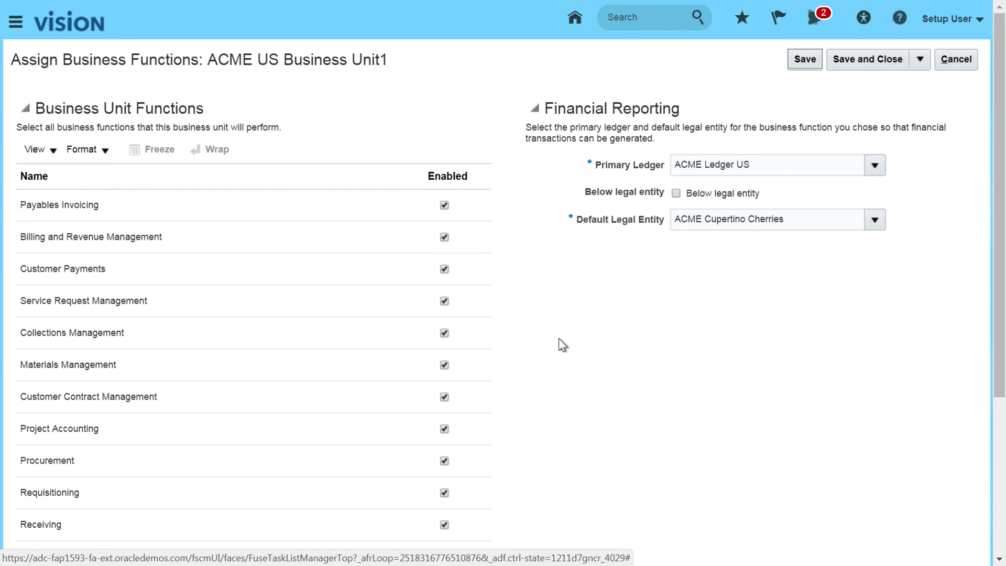
scroll(558, 341, "down", 3)
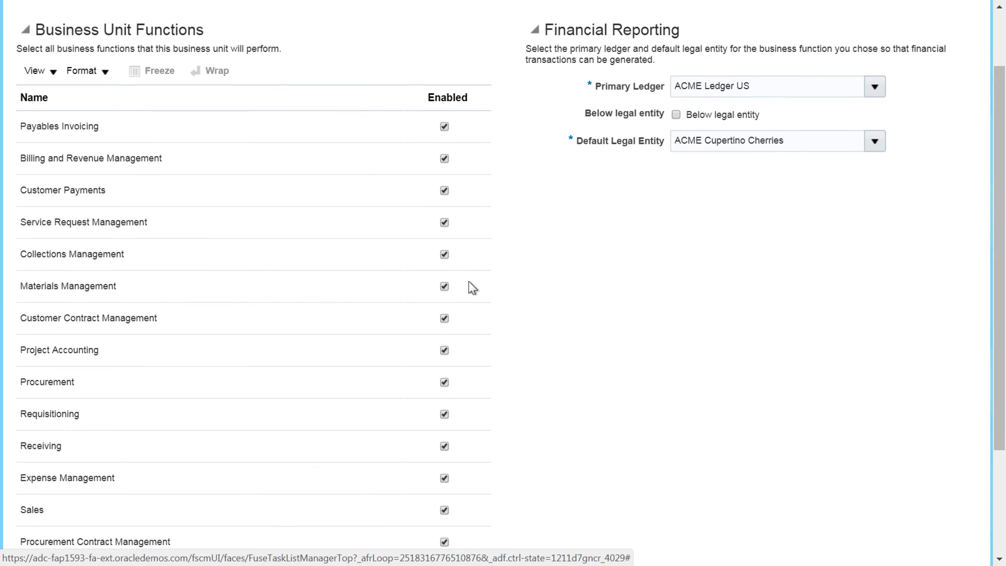
scroll(533, 269, "up", 3)
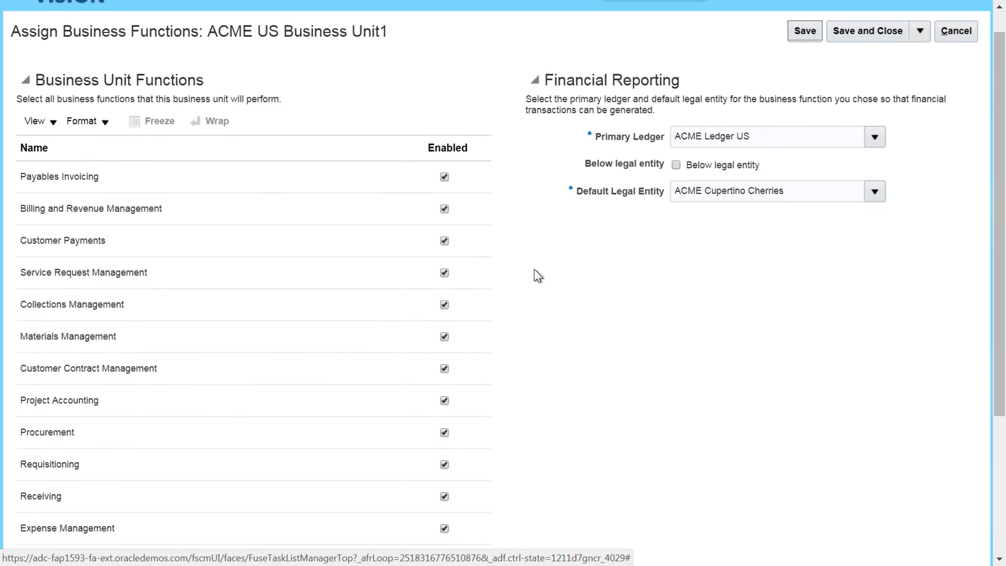
left_click(954, 61)
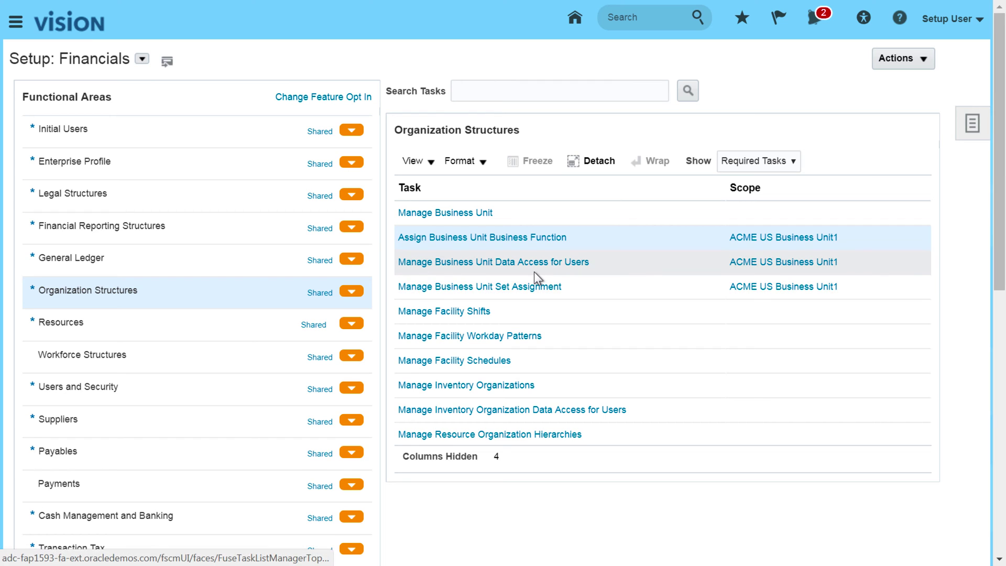
In the business unit set assignments for ACME US Business Unit1, assign ACMESET to Customer Account Site, and save and close.
left_click(465, 288)
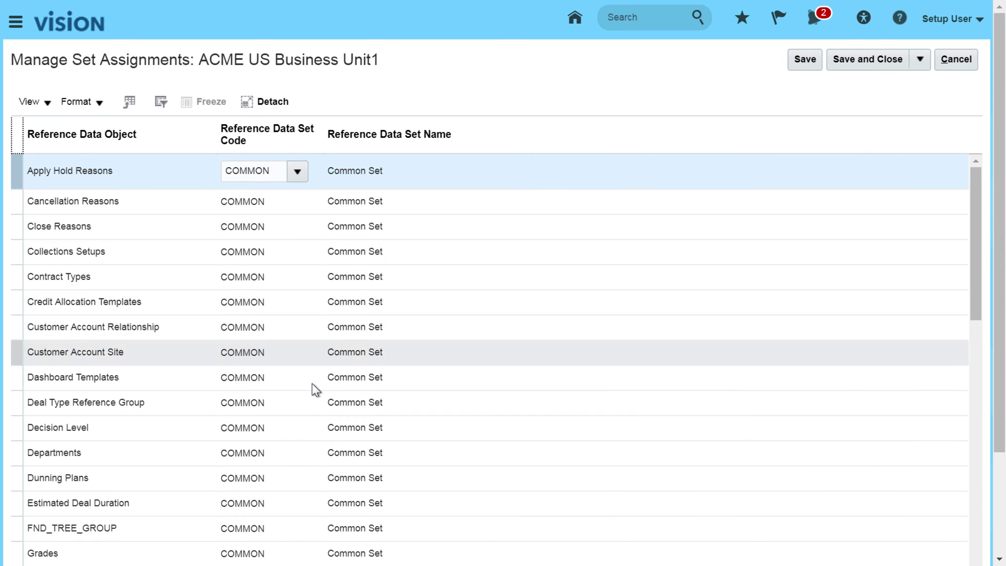
left_click(268, 352)
scroll(269, 351, "down", 2)
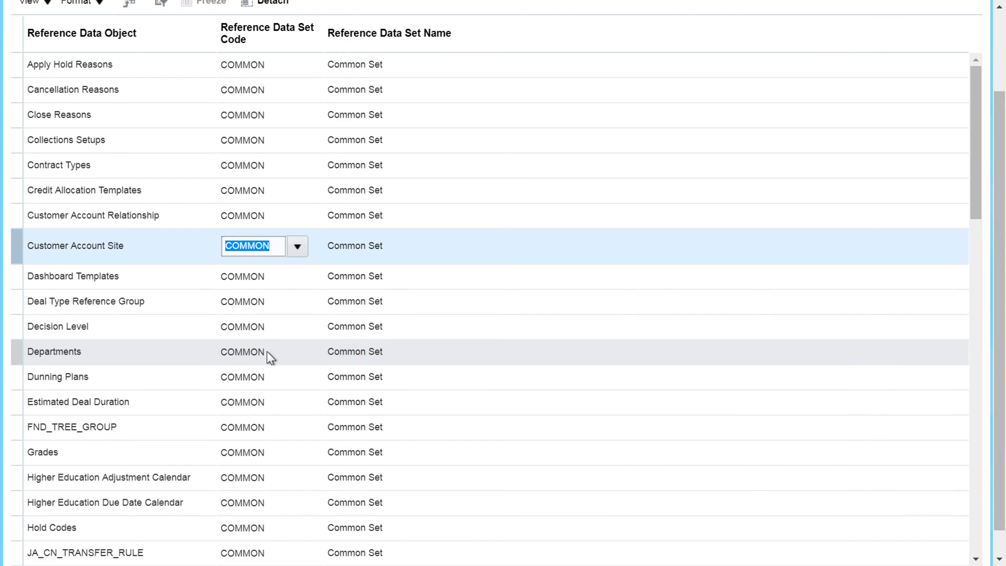
left_click(293, 247)
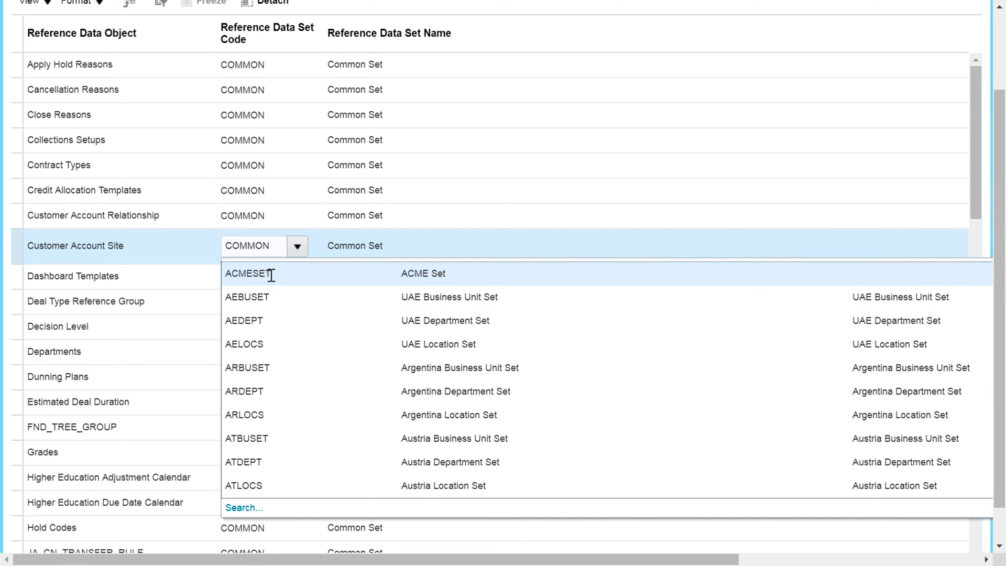
left_click(271, 276)
left_click(518, 255)
left_click(976, 205)
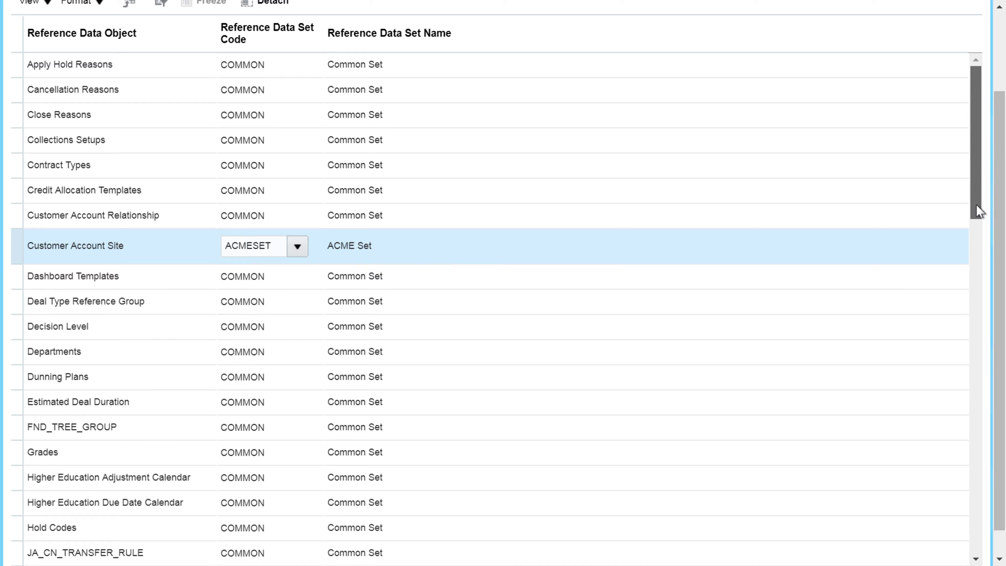
scroll(998, 157, "up", 3)
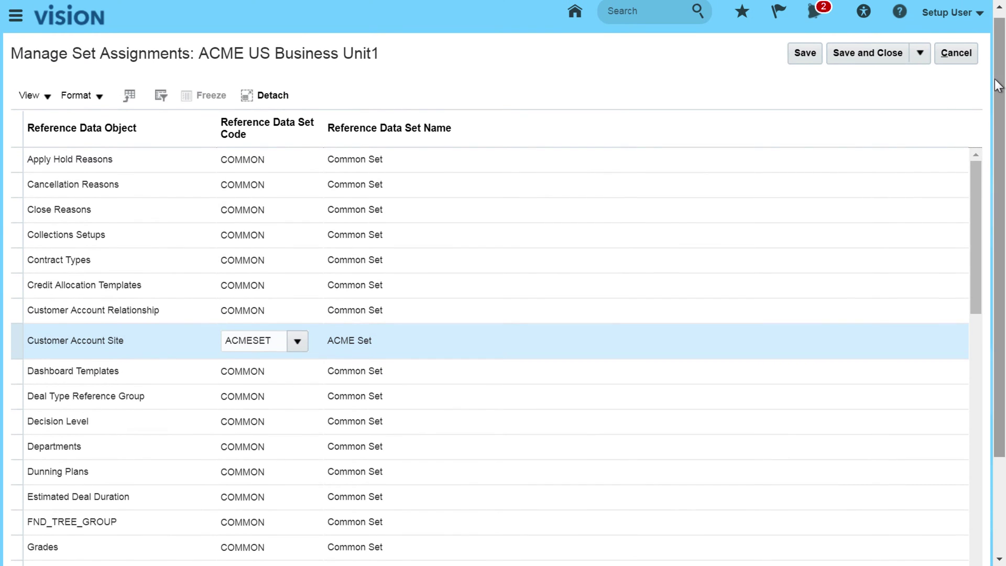
left_click(870, 55)
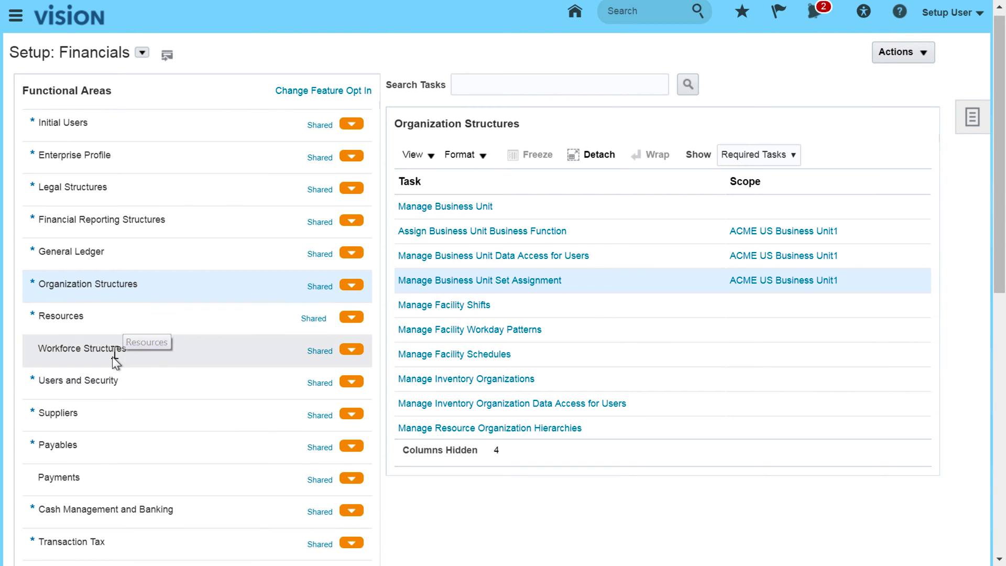
Show all tasks for the Suppliers functional area.
left_click(123, 415)
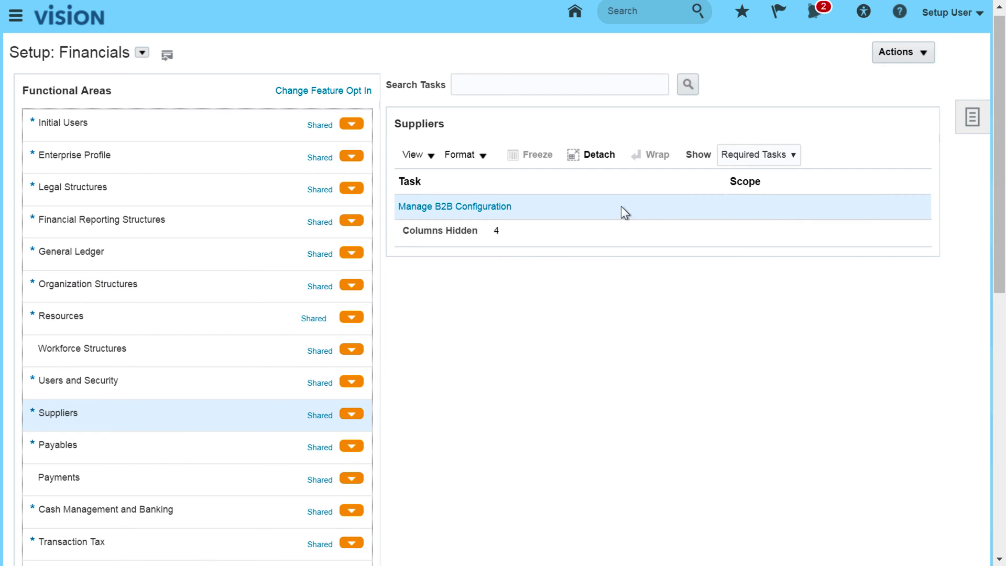
left_click(766, 154)
left_click(752, 172)
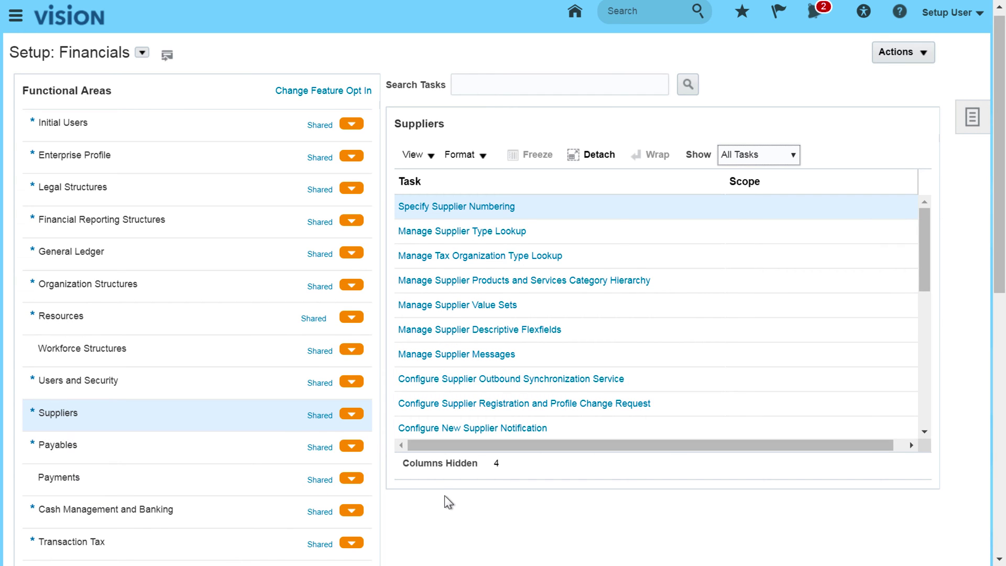
From the Payables tasks, start creating a procurement agent with ACME US Business Unit1 as the procurement BU.
left_click(184, 449)
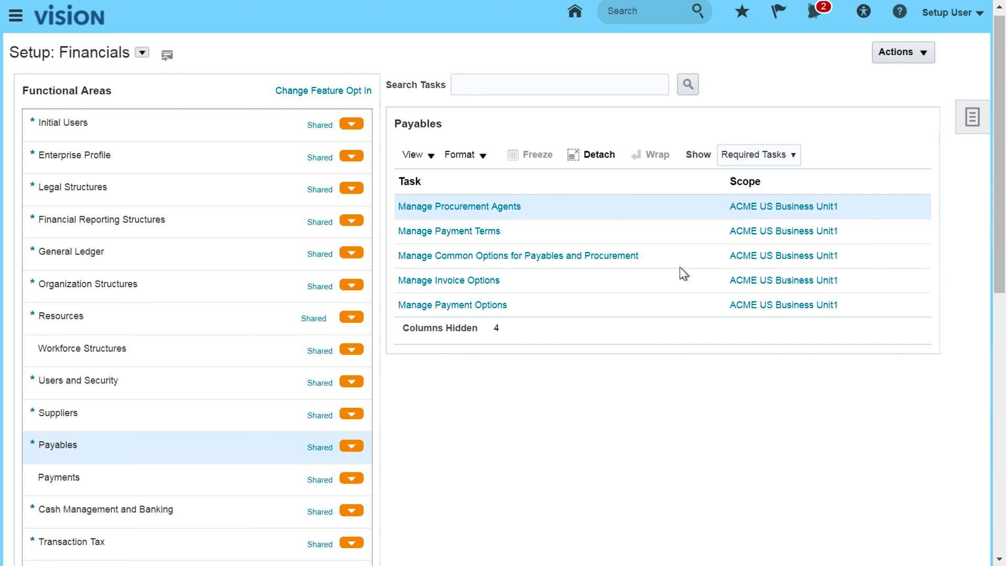
left_click(446, 208)
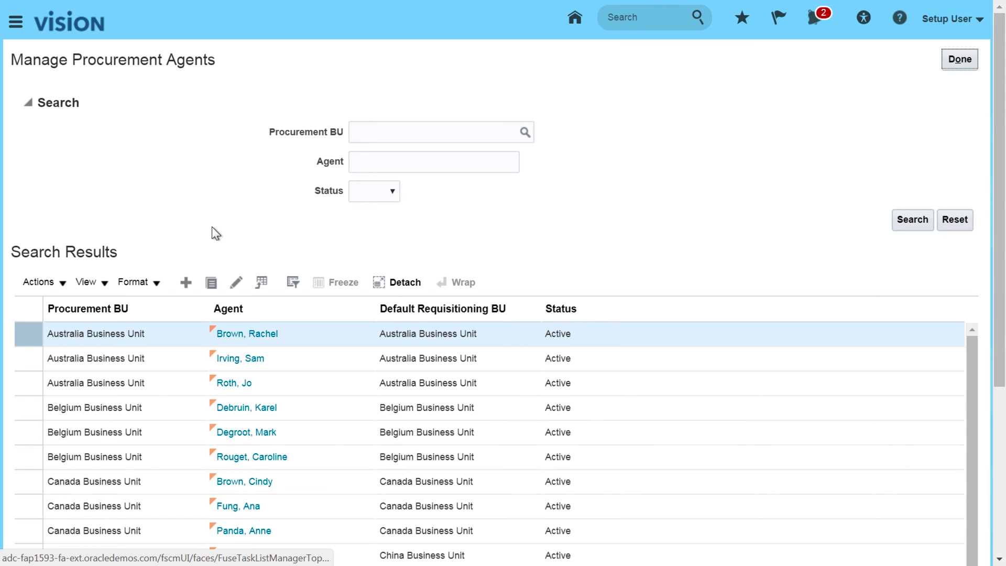
left_click(193, 284)
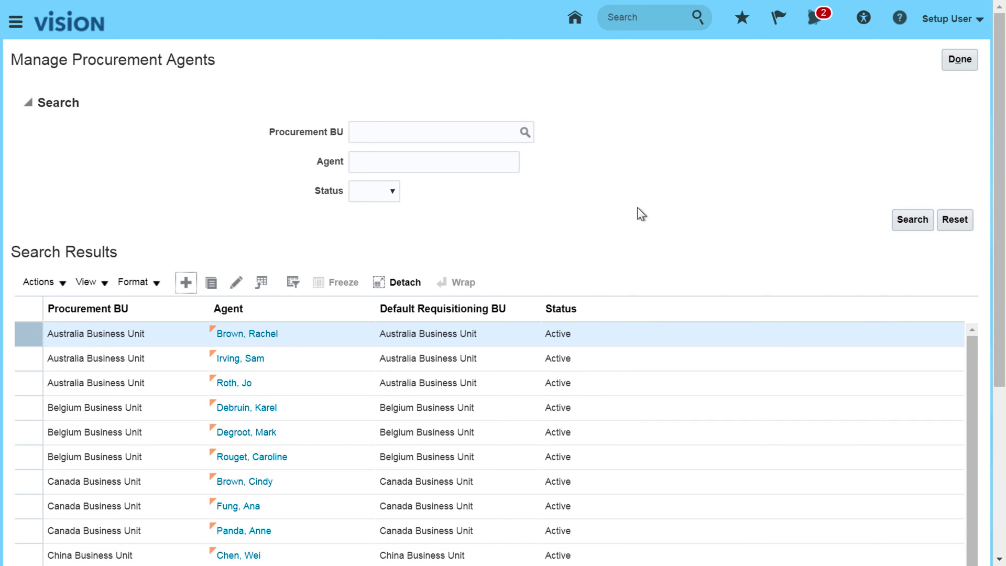
left_click(453, 114)
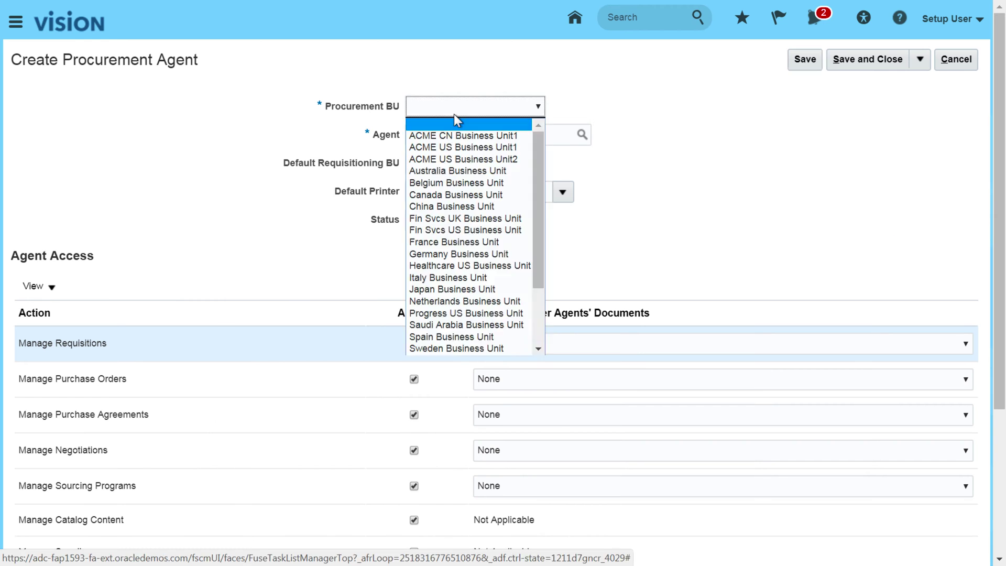
left_click(456, 149)
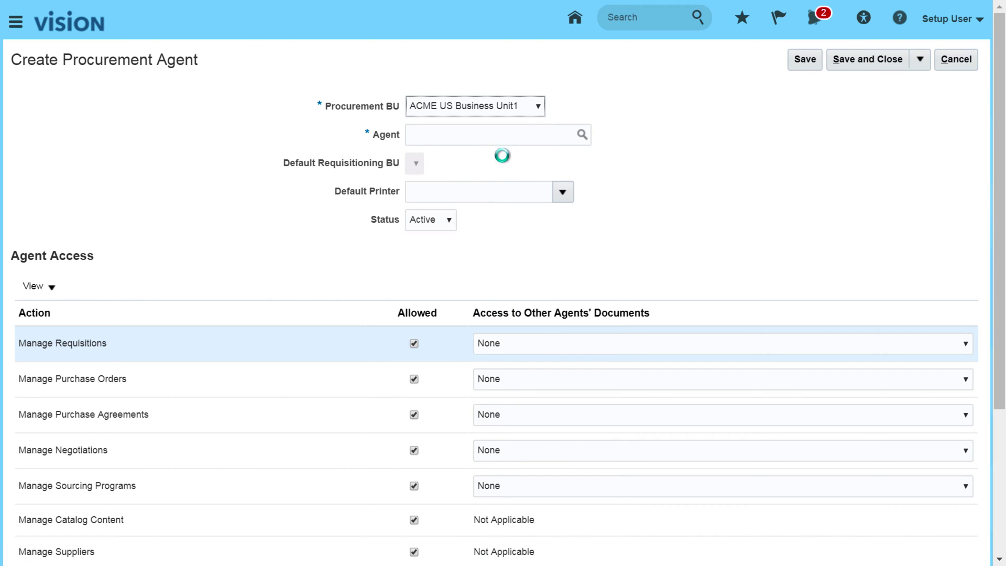
Choose the setup user as the agent and set the default requisitioning BU to ACME US Business Unit1.
left_click(462, 136)
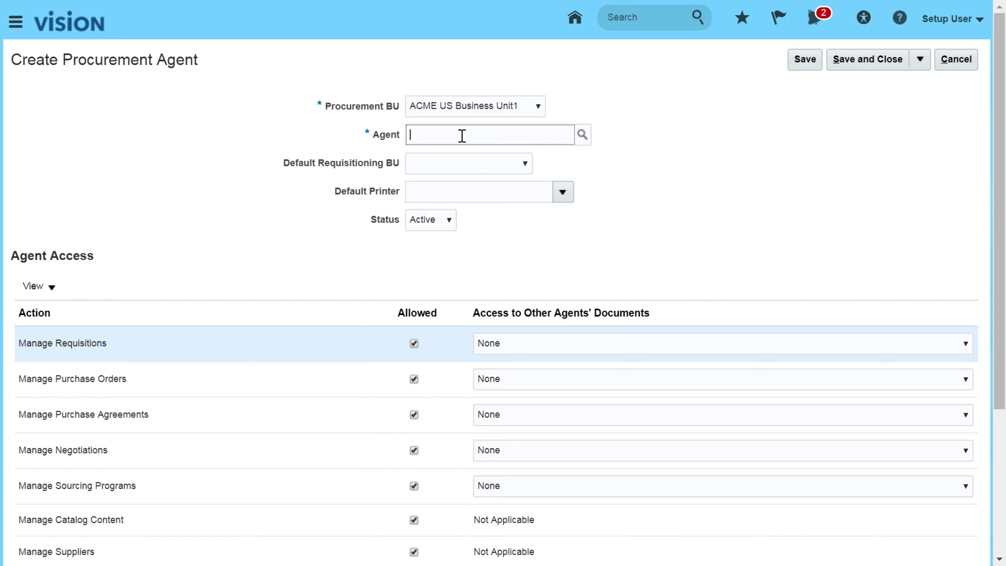
type("User")
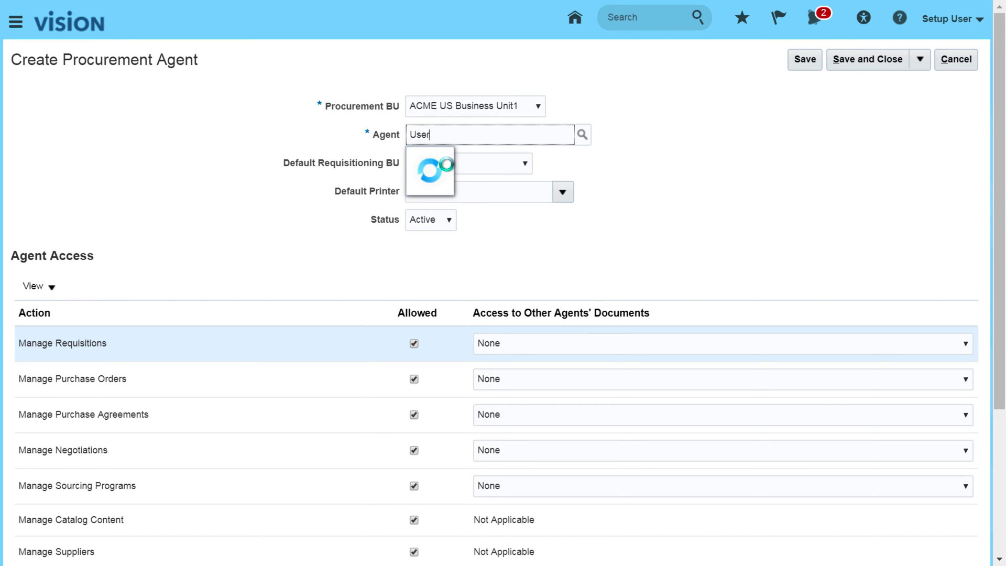
left_click(439, 161)
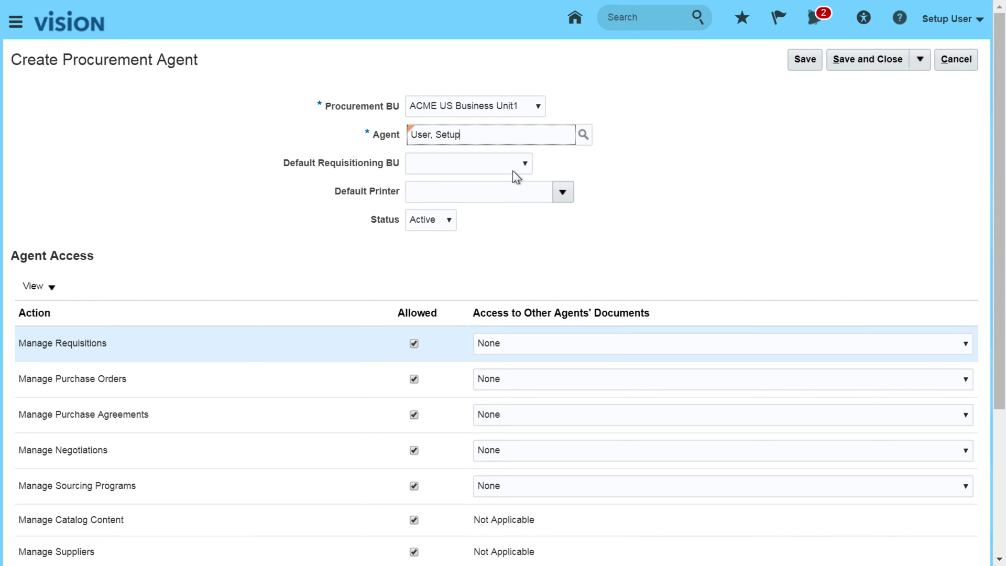
left_click(525, 163)
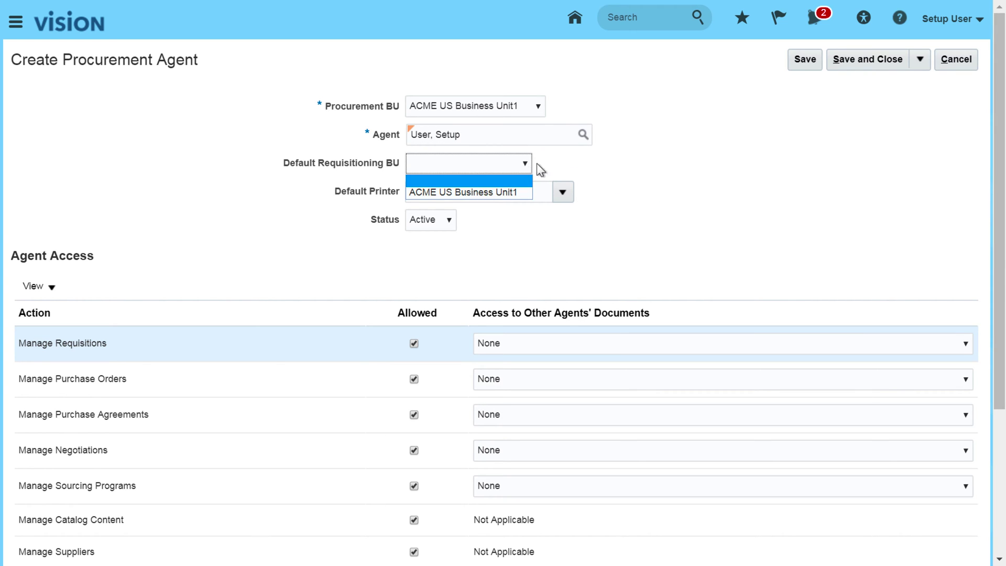
left_click(474, 192)
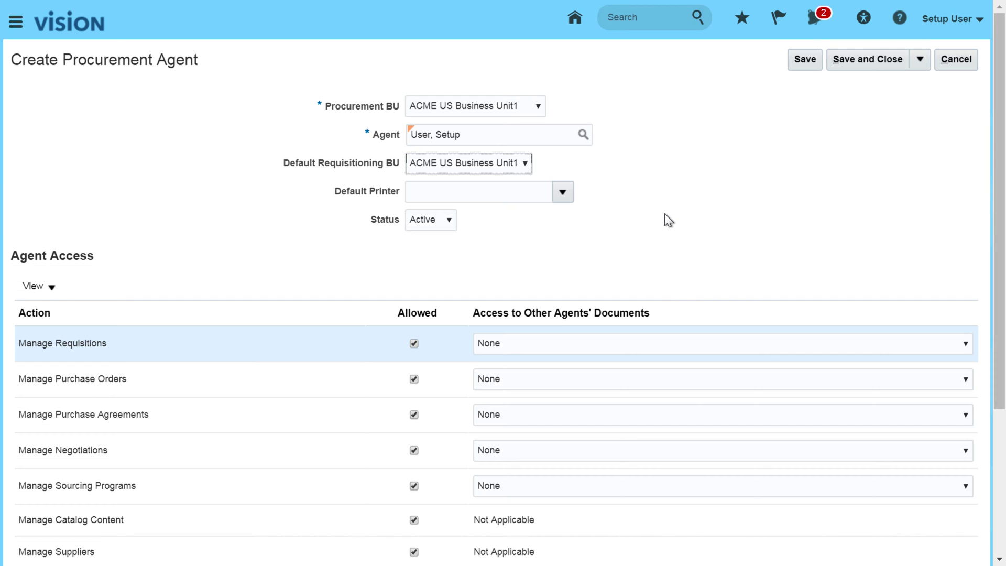
Set access to other agents' documents to Full for requisitions, purchase orders, purchase agreements, negotiations, sourcing programs and supplier qualifications.
left_click(520, 338)
left_click(506, 384)
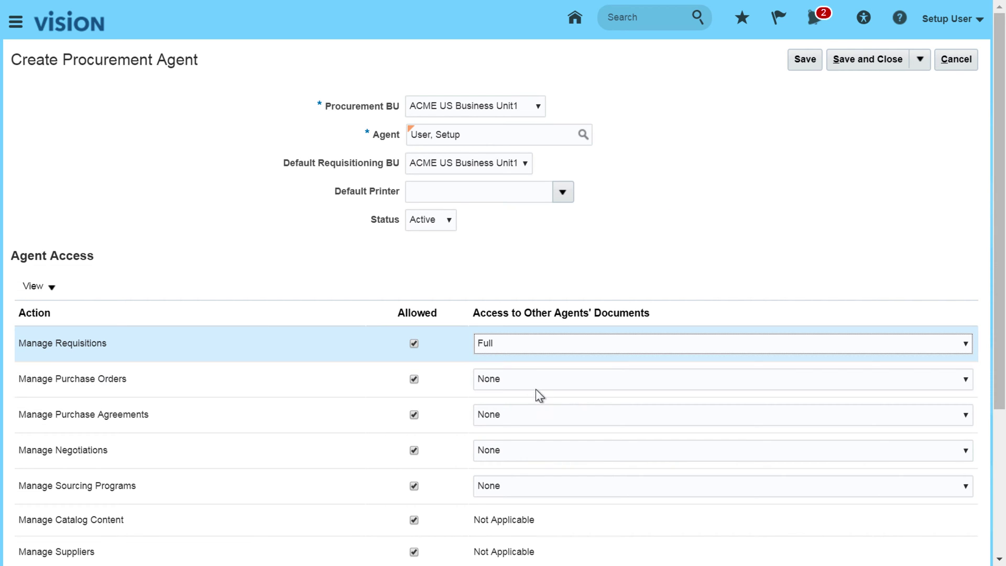
left_click(517, 382)
left_click(511, 429)
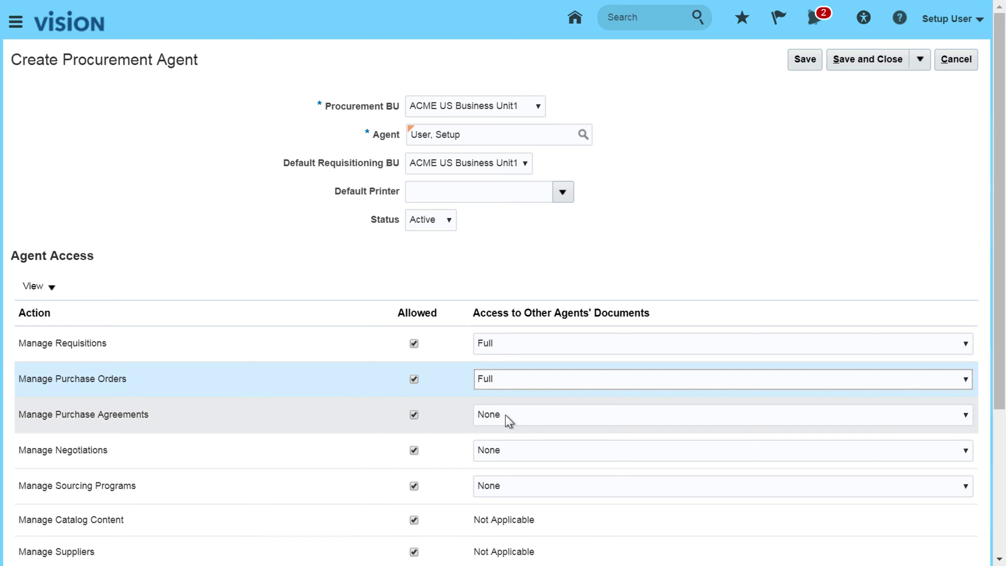
left_click(505, 414)
left_click(500, 468)
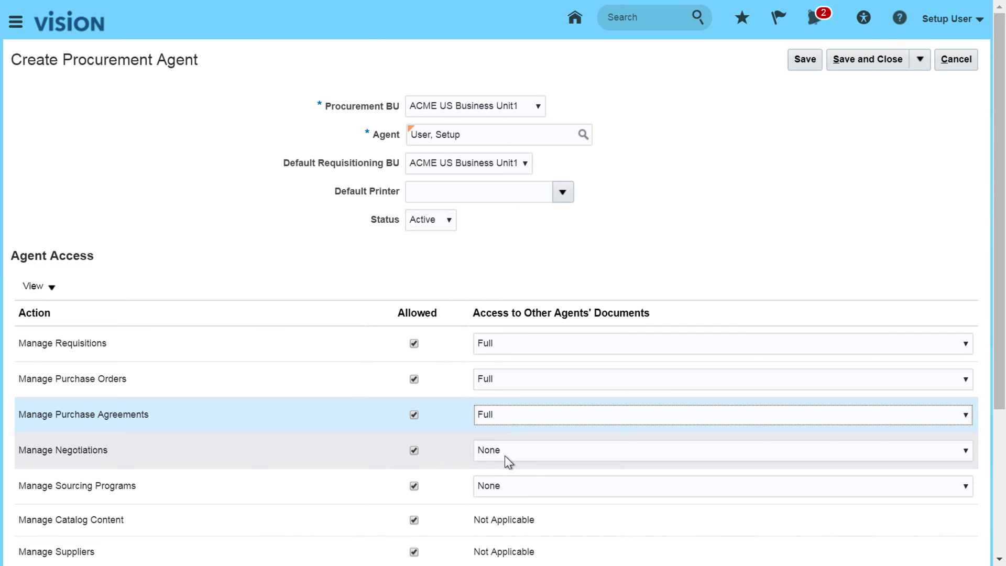
left_click(505, 454)
left_click(504, 491)
left_click(504, 486)
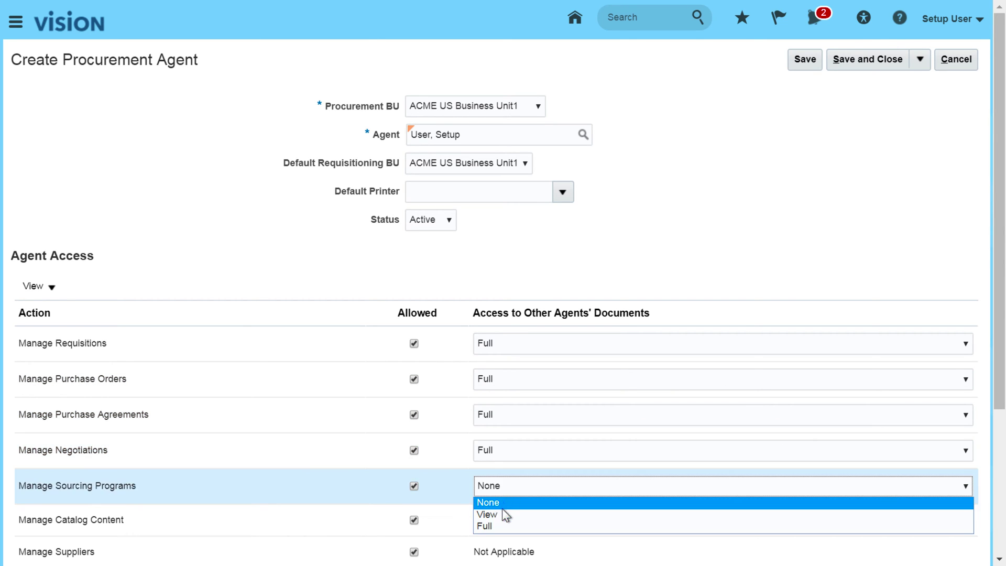
left_click(501, 525)
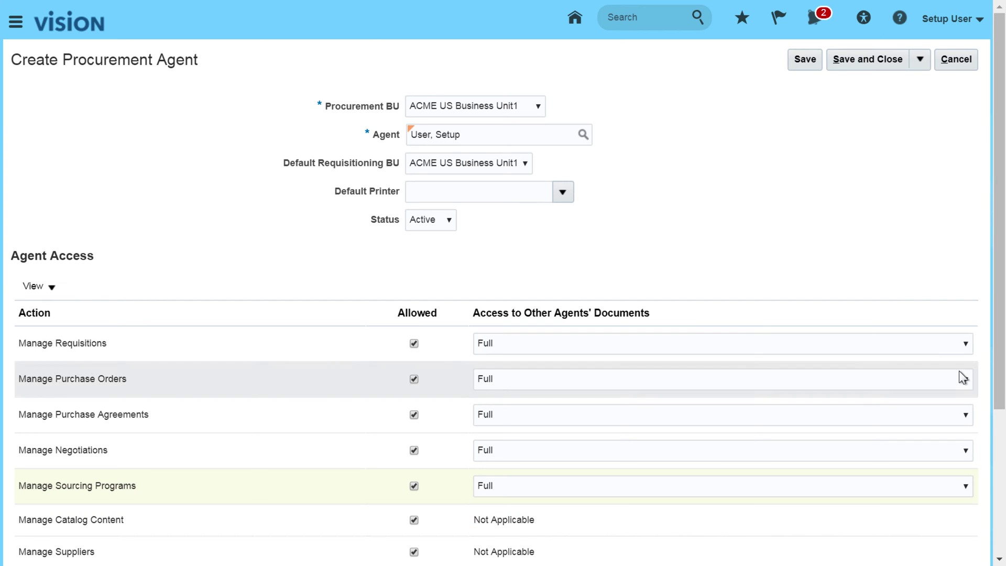
left_click_drag(999, 394, 1000, 495)
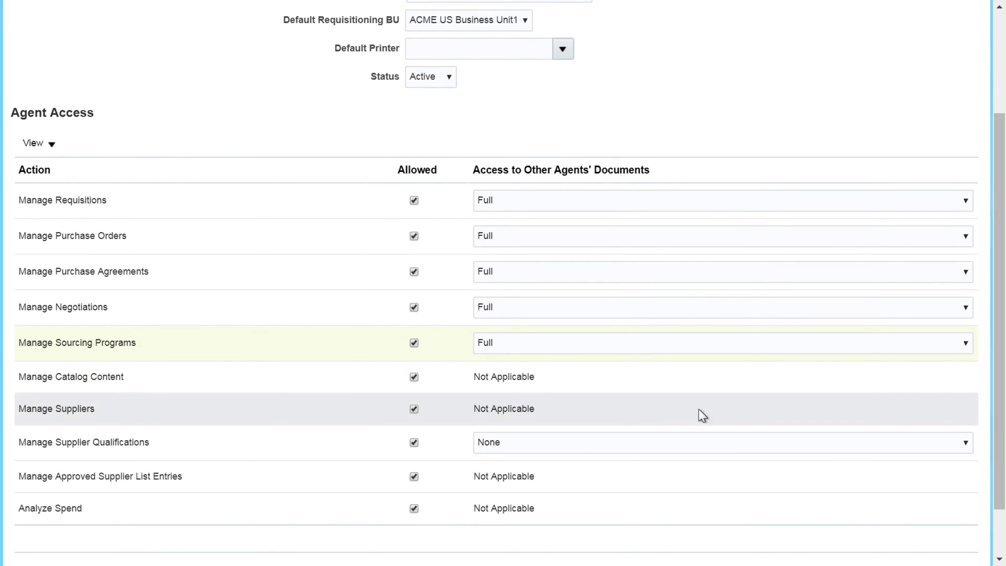
left_click(592, 444)
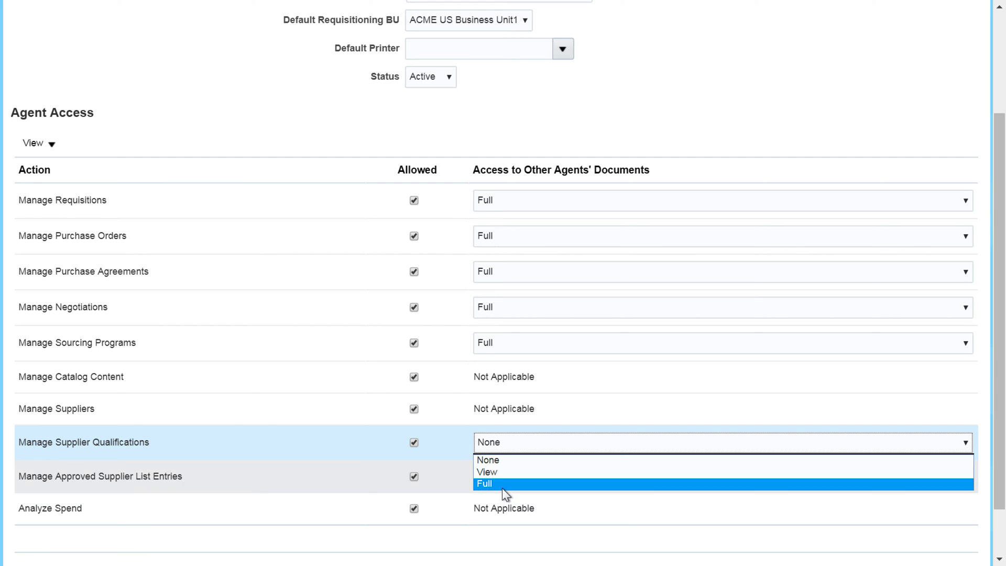
left_click(502, 483)
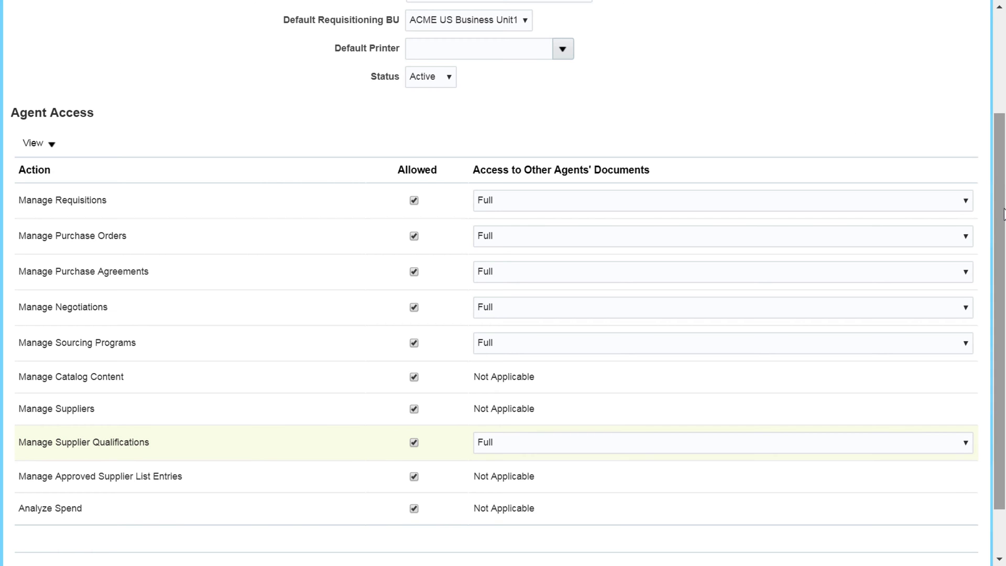
Save and close the new procurement agent, and return to the Financials setup task list.
scroll(998, 160, "up", 1)
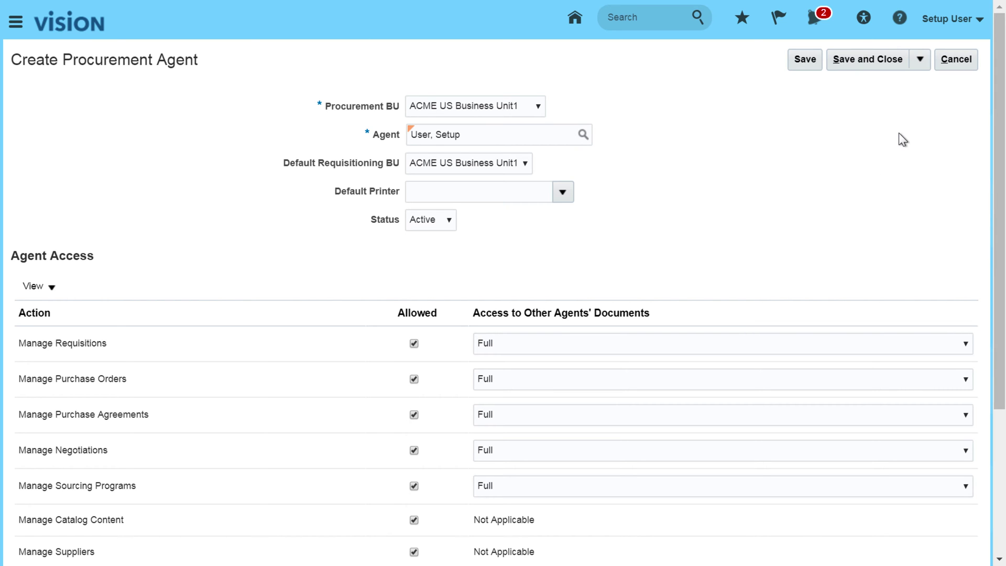
left_click(859, 59)
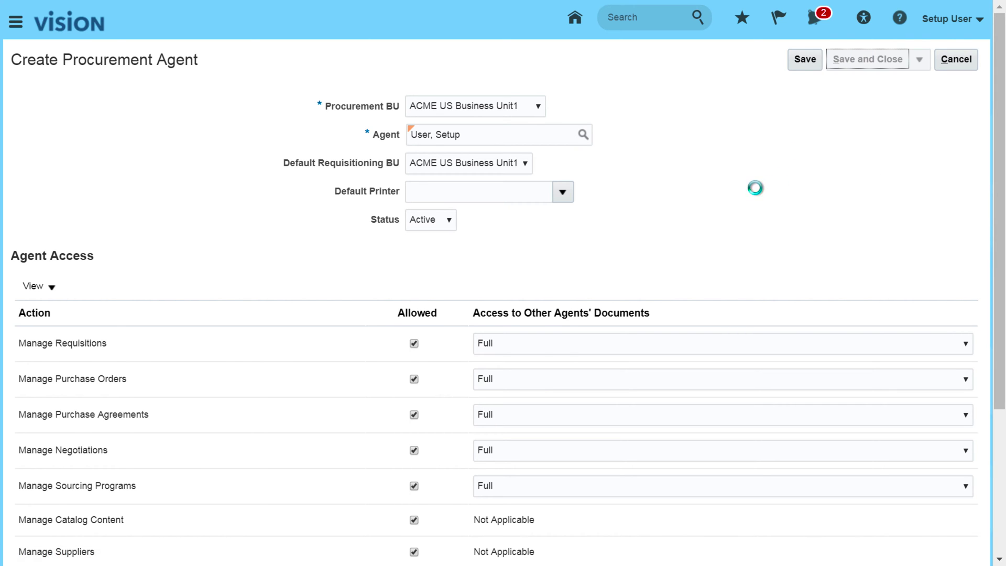
left_click(539, 165)
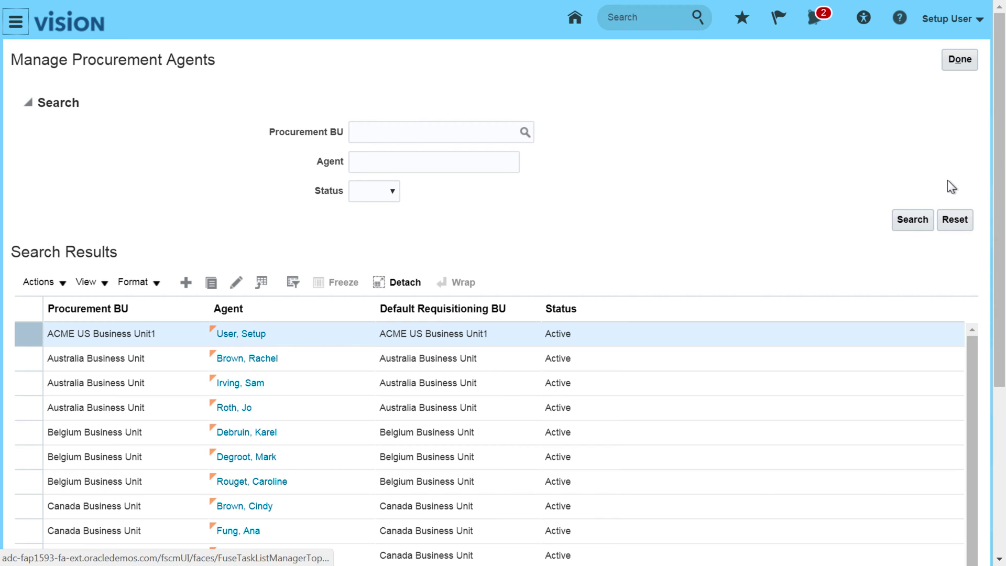
left_click(963, 65)
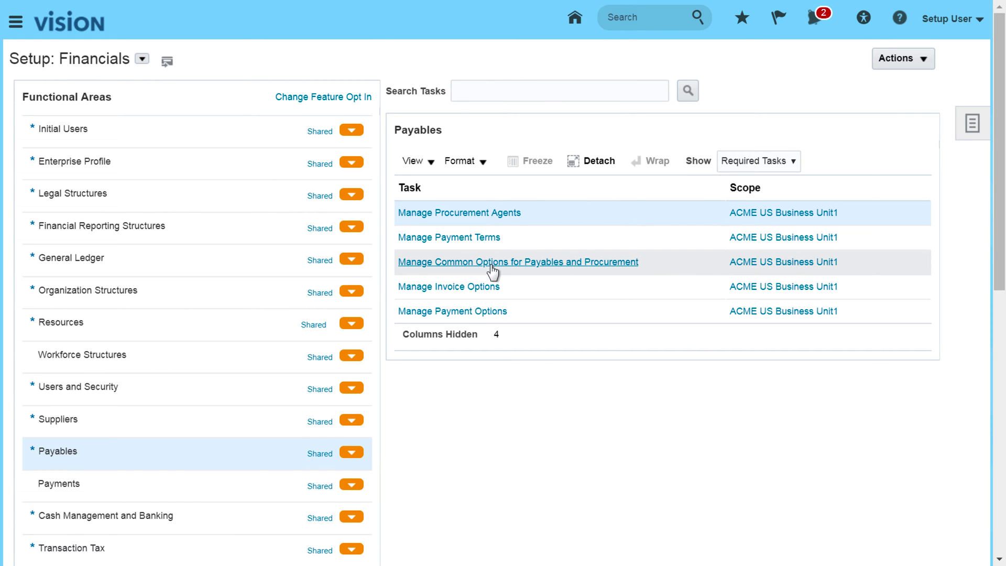
Review the Immediate payment terms, including their installments and reference data set assignments, and leave without saving.
left_click(448, 240)
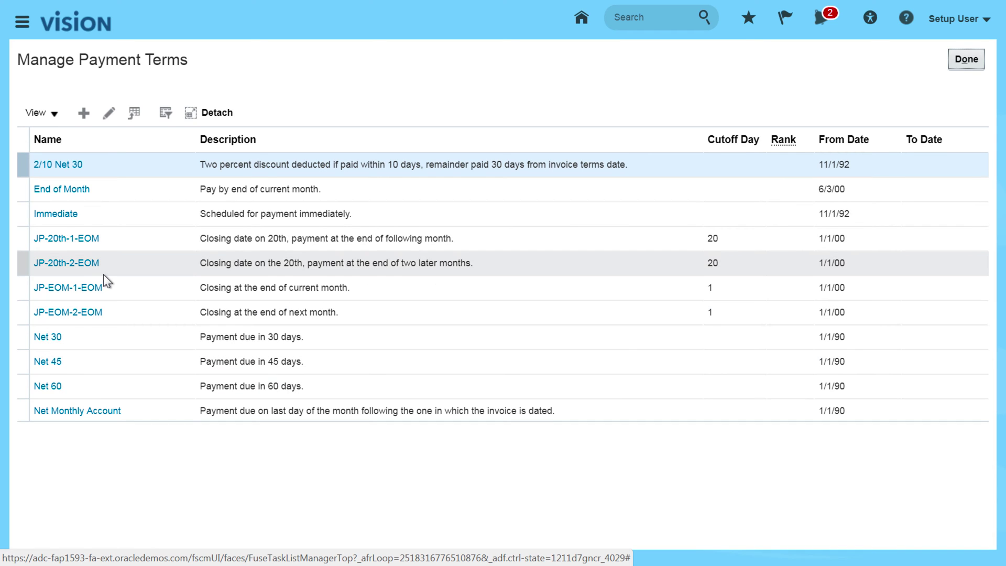
left_click(56, 214)
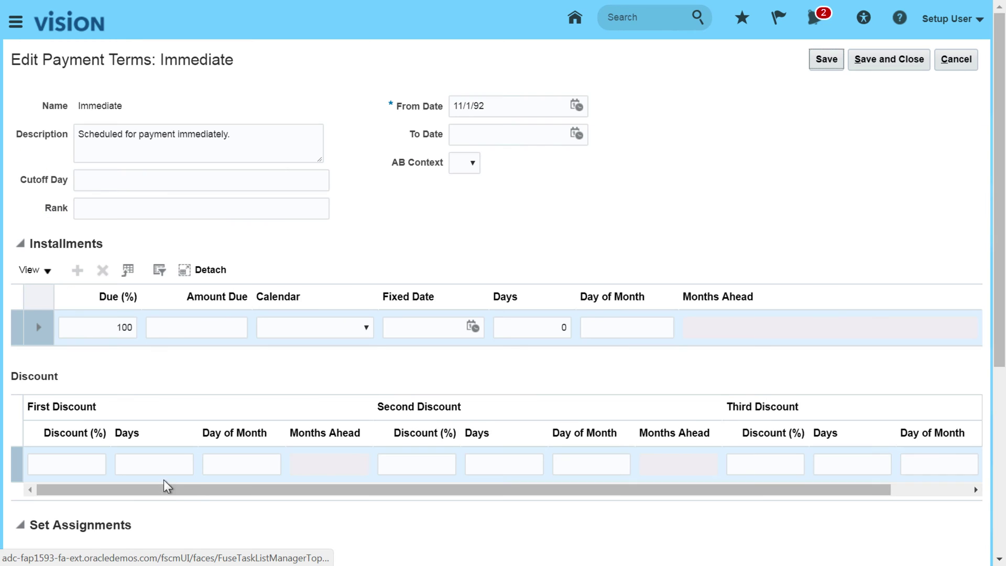
left_click_drag(1003, 346, 1003, 522)
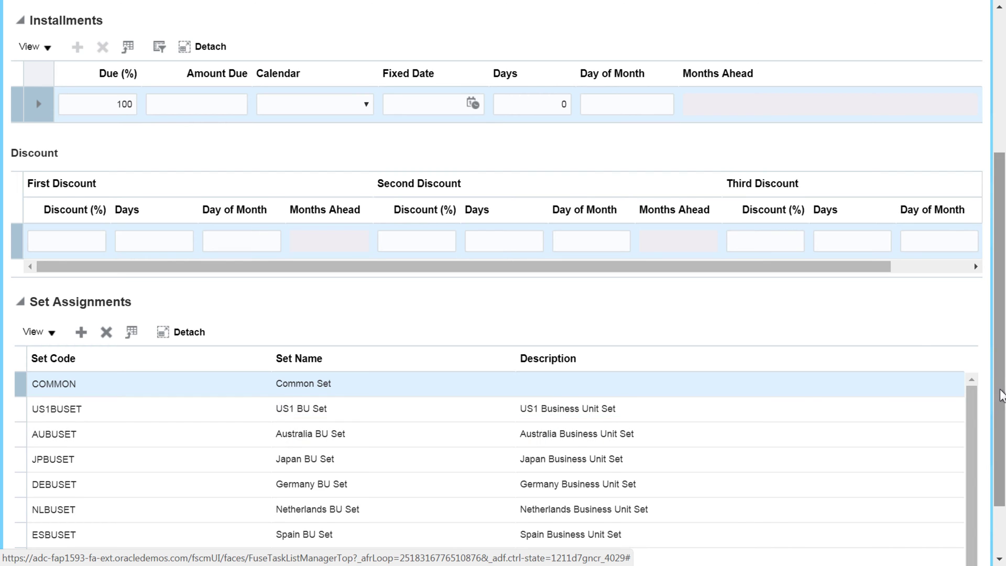
left_click_drag(1003, 396, 1003, 198)
left_click(951, 60)
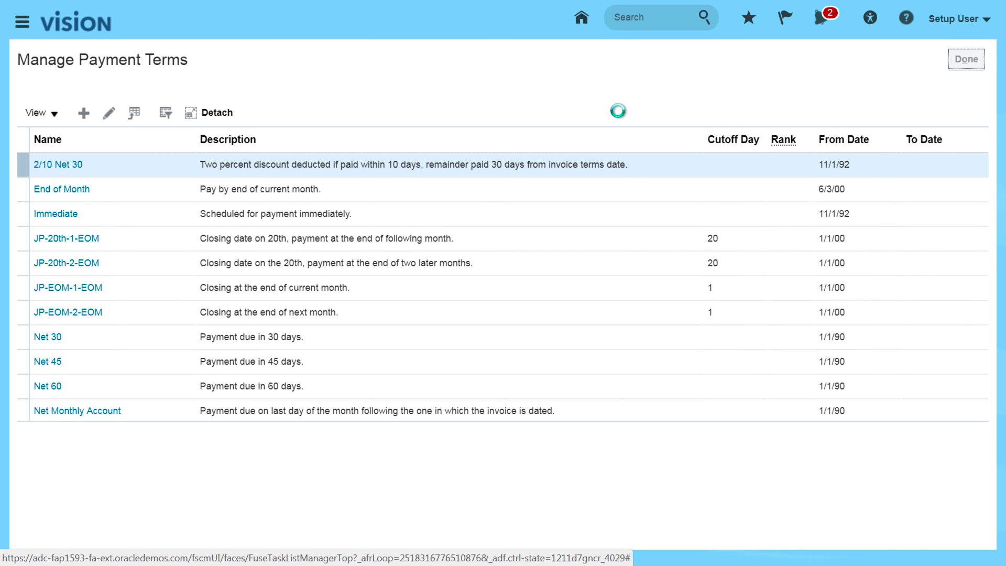
Open the common options for Payables and Procurement and examine the default Liability distribution account.
left_click(455, 262)
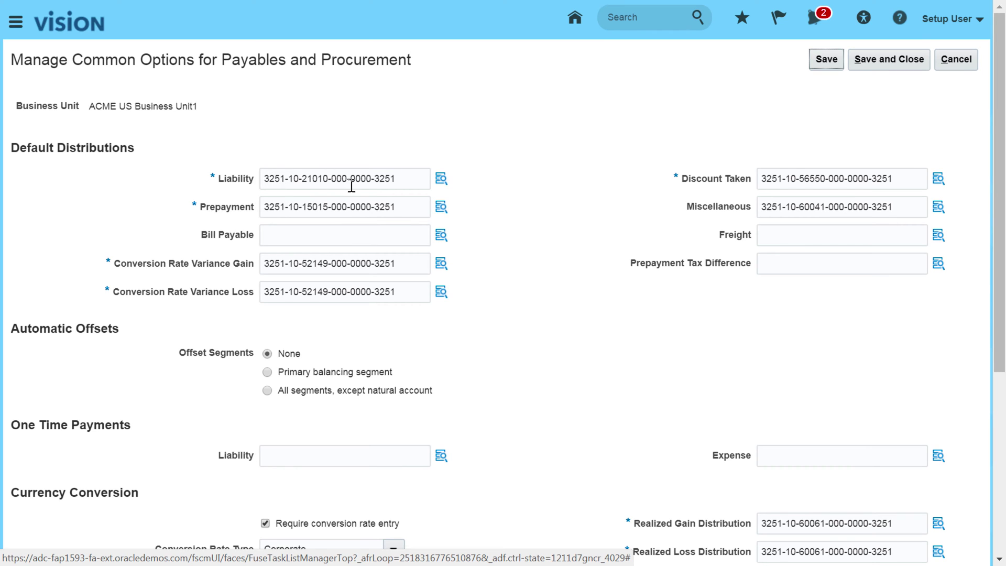
double_click(306, 179)
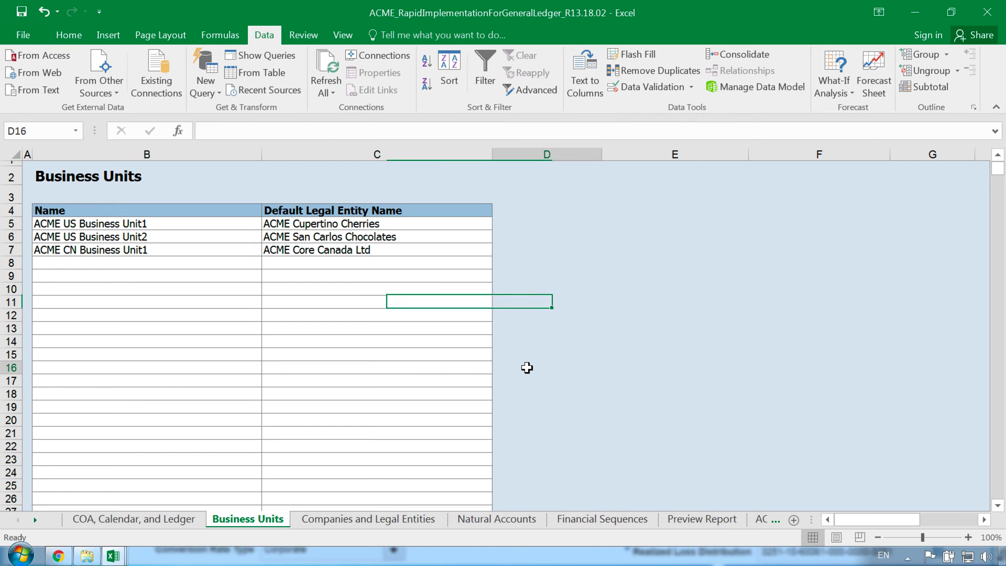
Switch to the Excel general ledger workbook, filter Natural Accounts to the Accounts payable financial category, and select the Accounts Payable description.
left_click(526, 366)
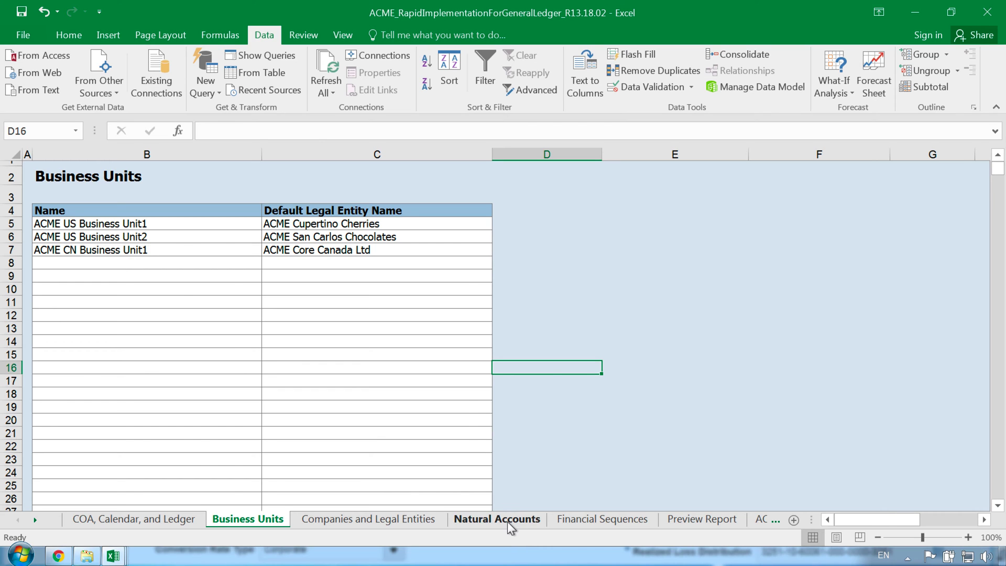
left_click(507, 521)
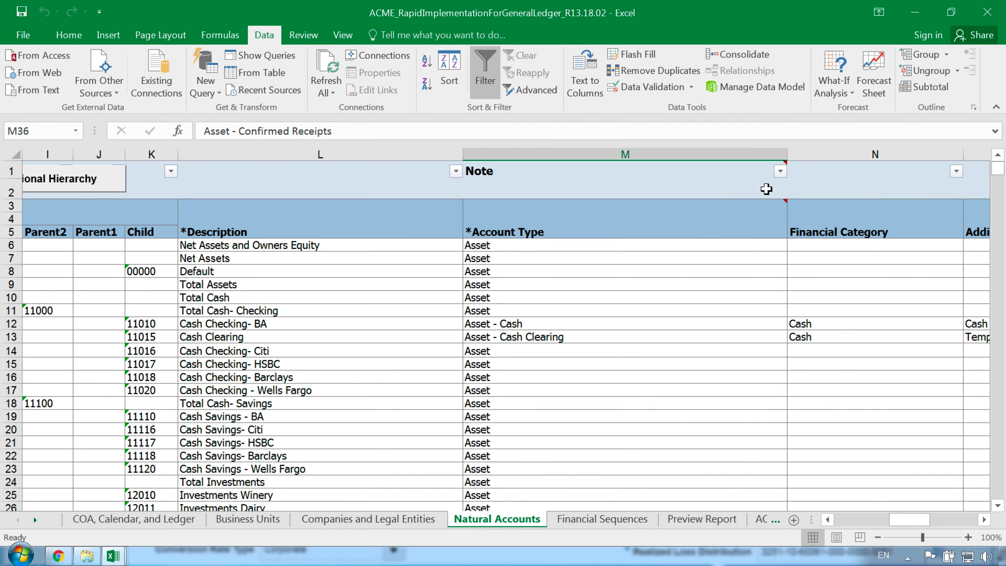
left_click(780, 171)
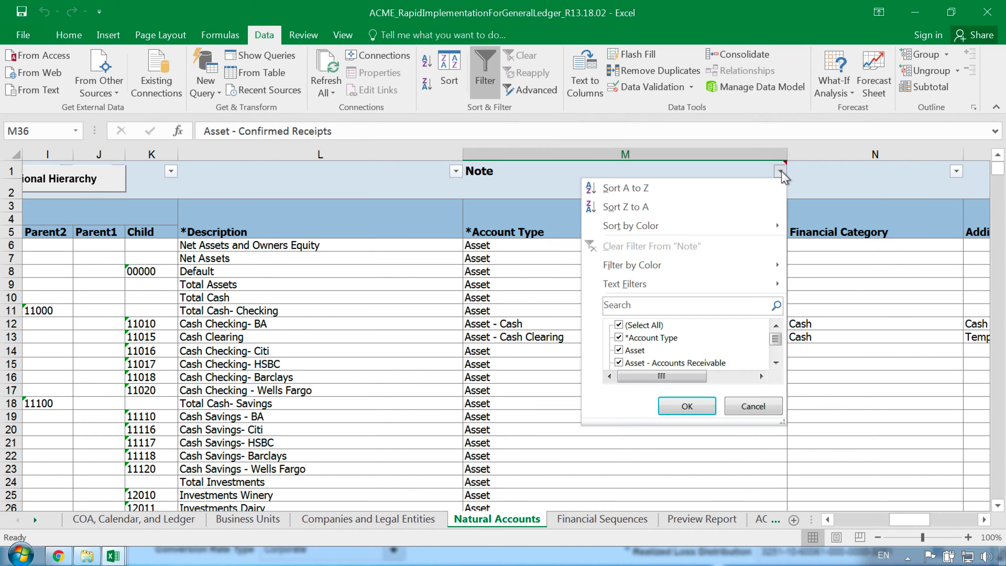
left_click(751, 405)
left_click(956, 172)
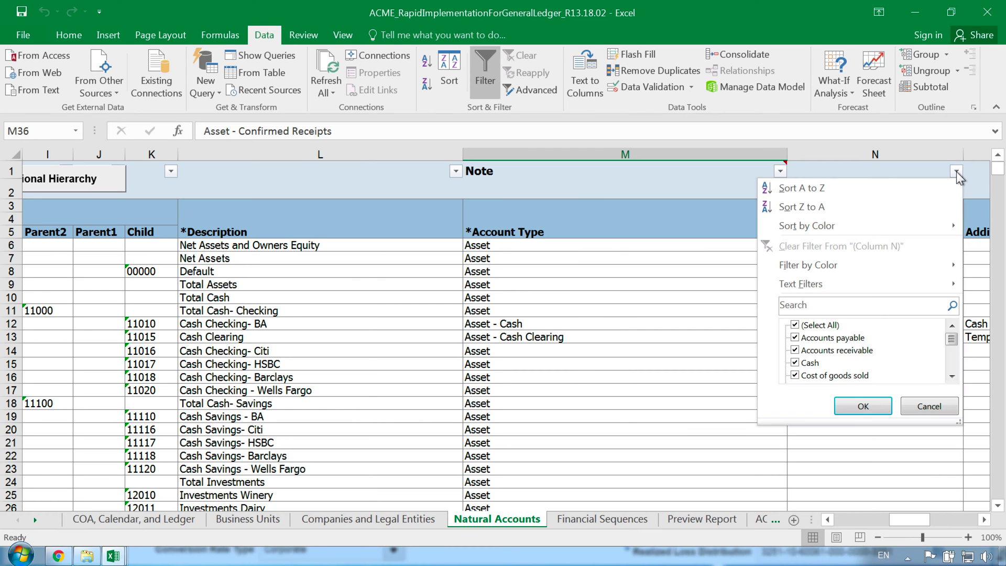
left_click(831, 325)
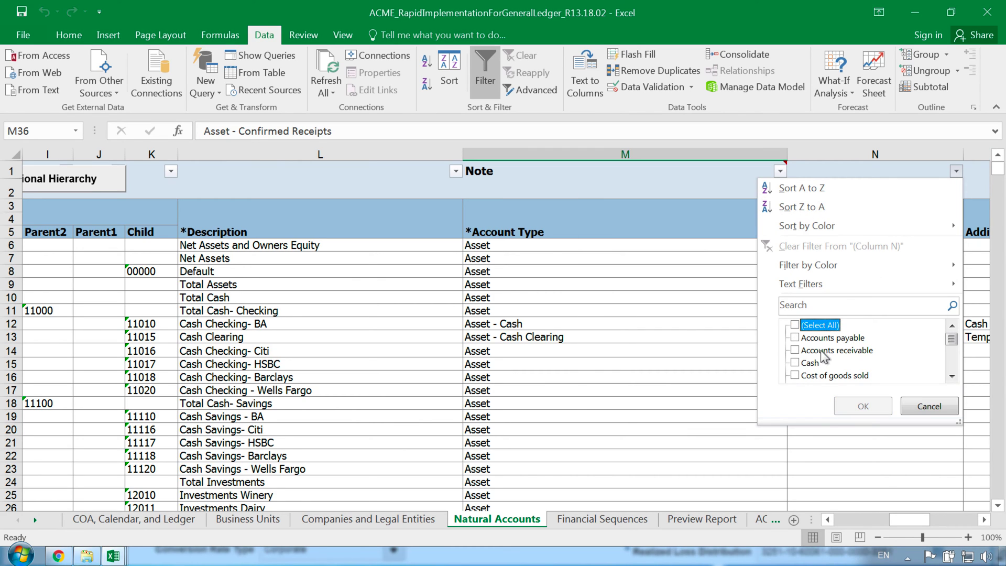
left_click(816, 339)
left_click(849, 398)
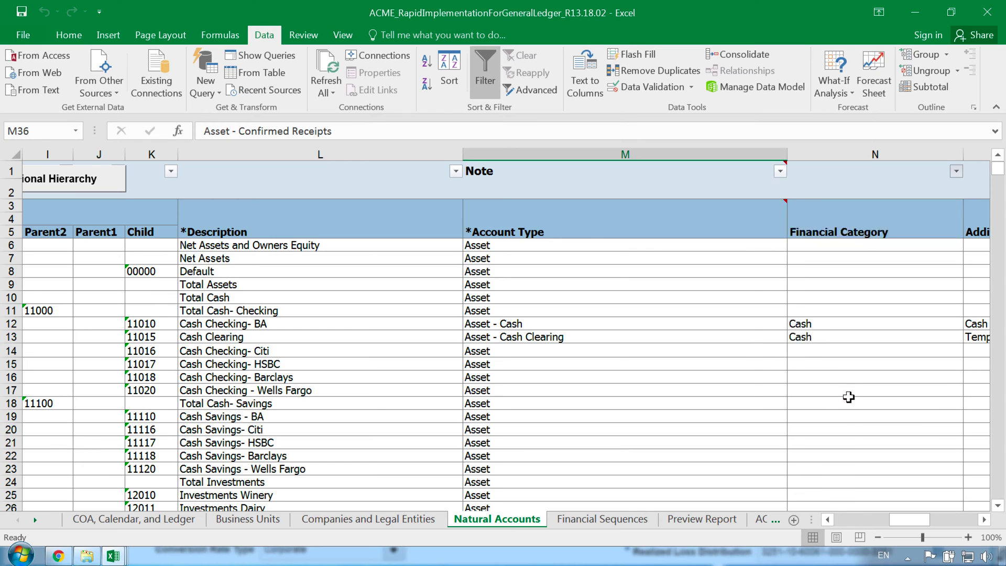
left_click(199, 188)
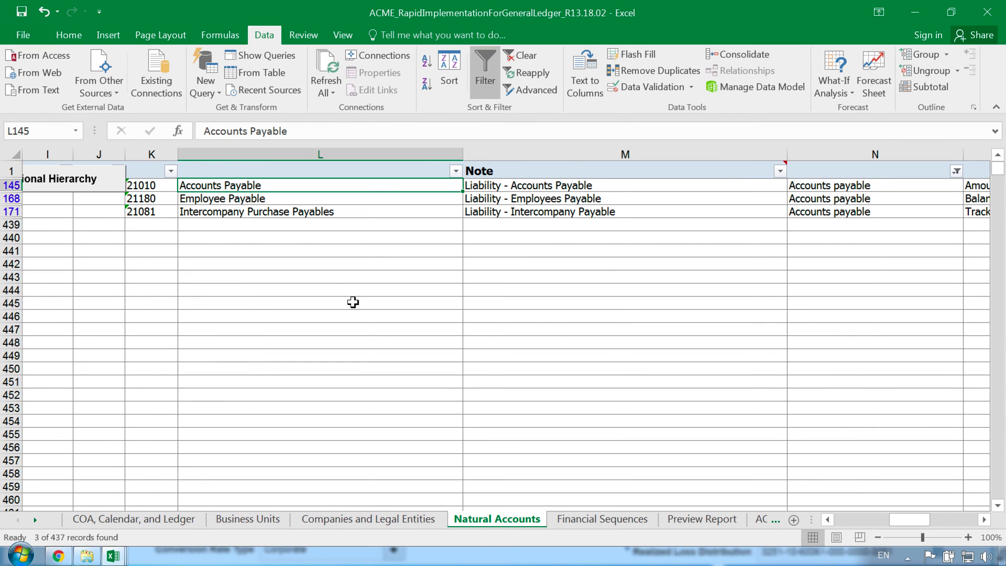
Examine the Accounts Payable account's code and note in Natural Accounts, and compare them with the Liability distribution on the common options page.
key("Right")
key("Left")
key("Right")
key("Right")
key("Left")
key("Left")
key("Left")
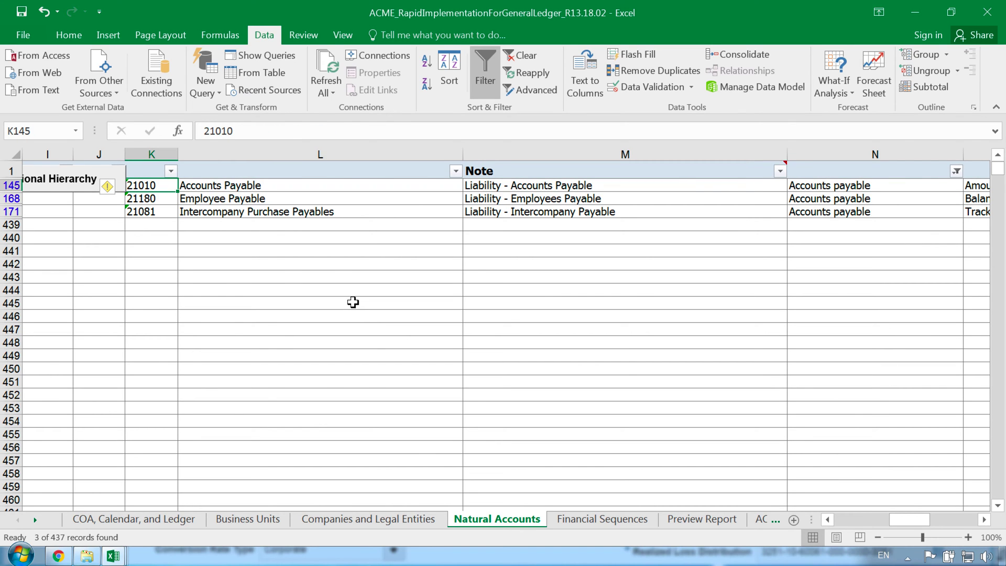
key("alt+Tab")
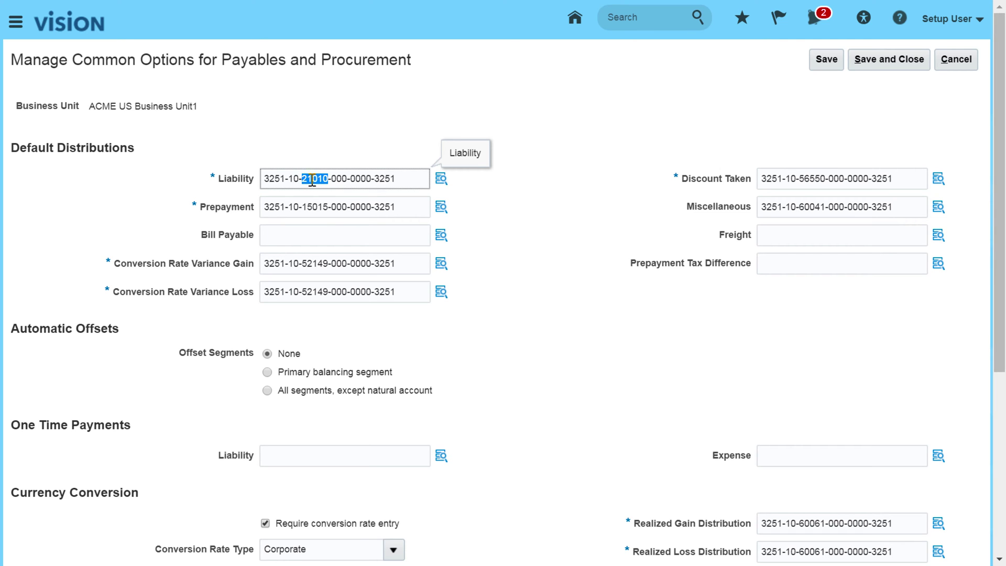
key("alt+Tab")
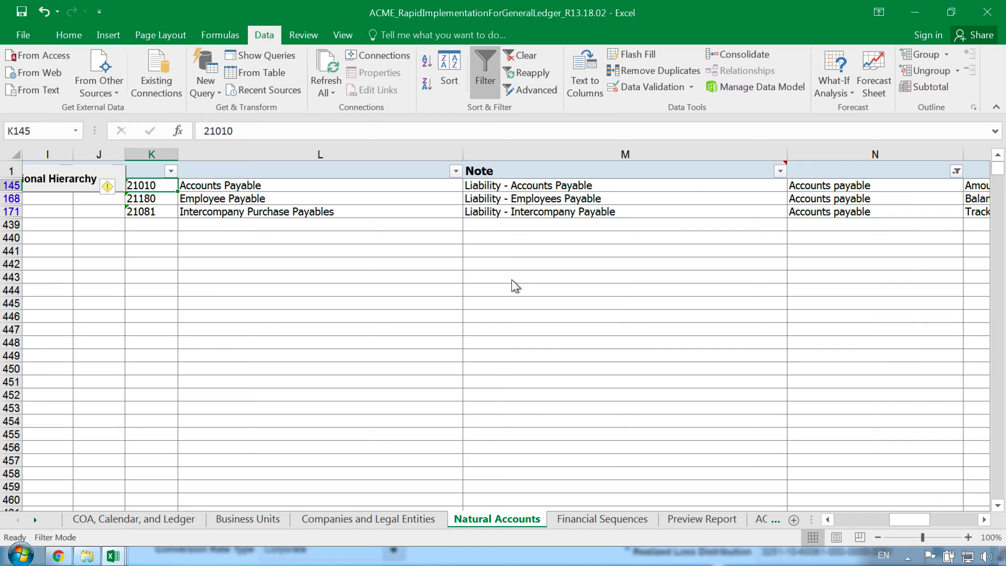
key("alt+Tab")
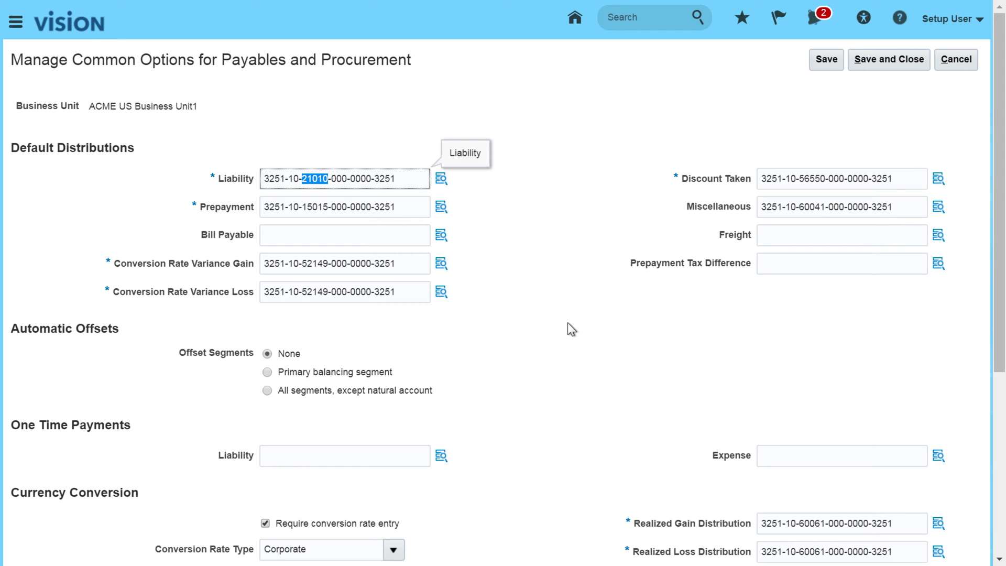
Switch back to the Excel workbook and remove the Financial Category filter from Natural Accounts so that all accounts are listed.
key("alt+Tab")
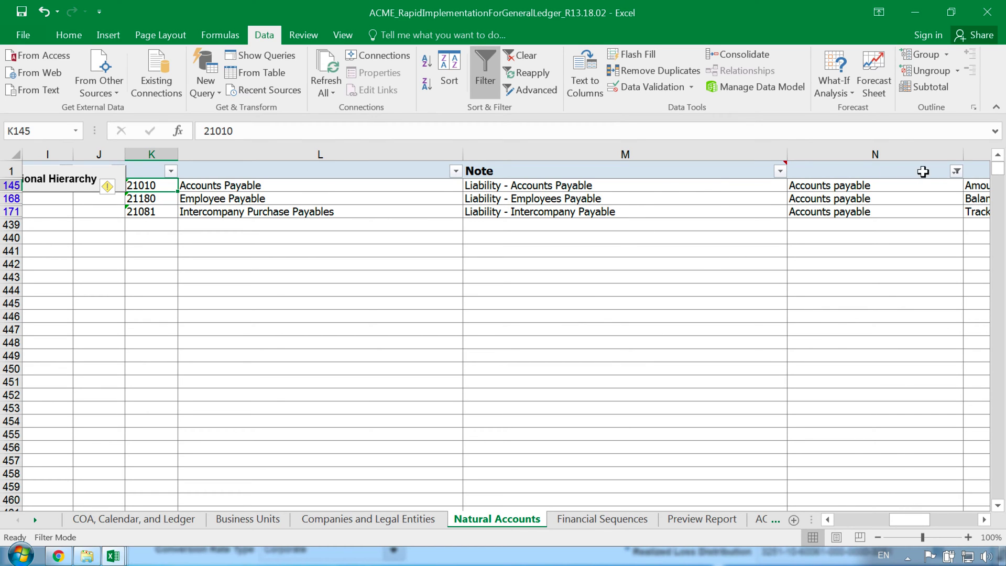
left_click(956, 172)
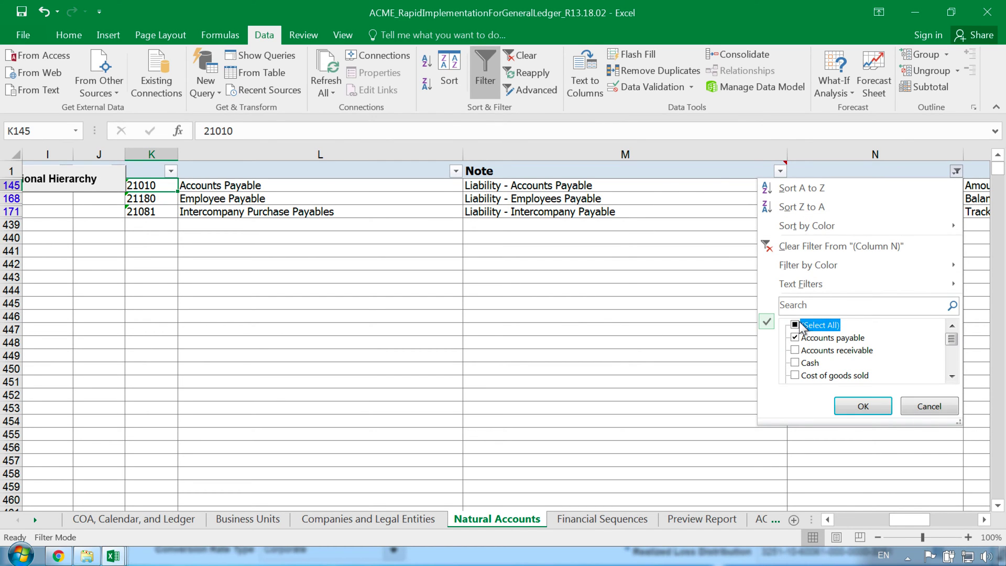
left_click(876, 407)
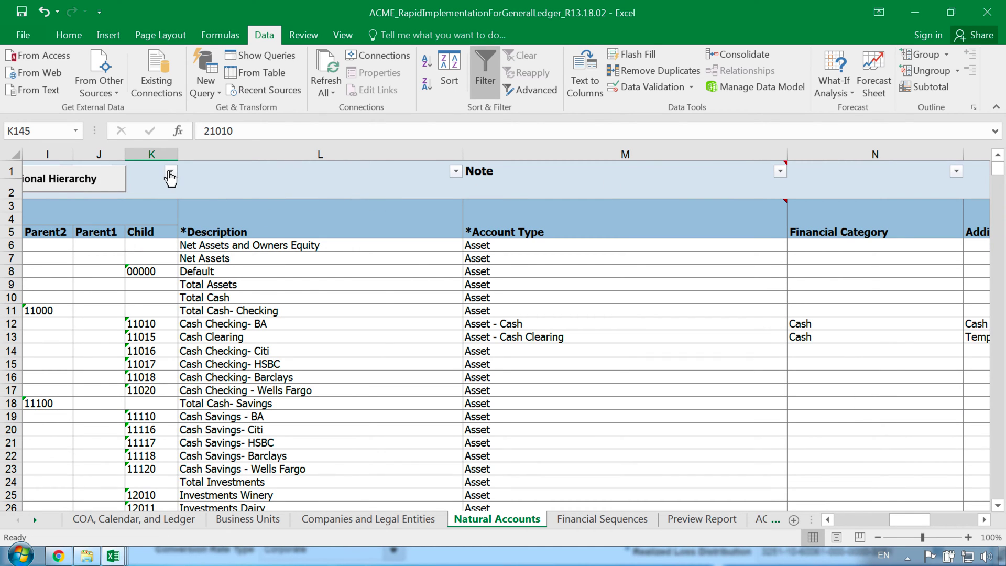
Filter the Child column of Natural Accounts to account 52149.
left_click(171, 171)
left_click(83, 300)
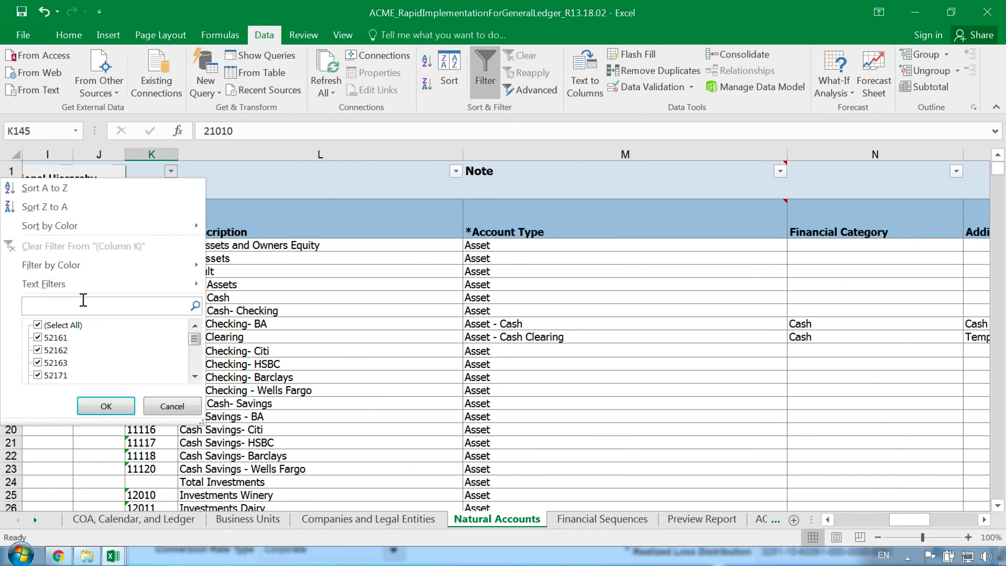
type("52")
key("alt+Tab")
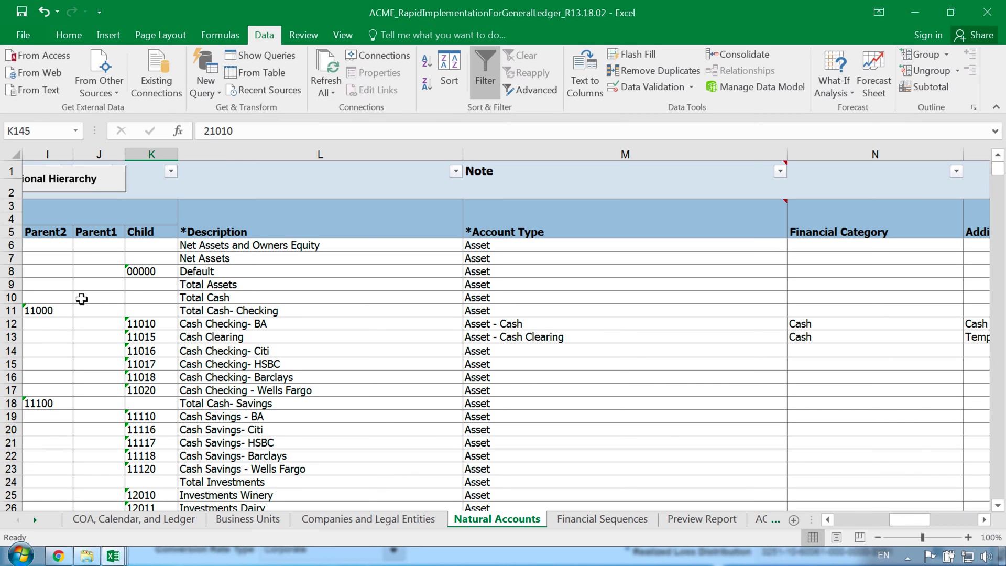
left_click(171, 172)
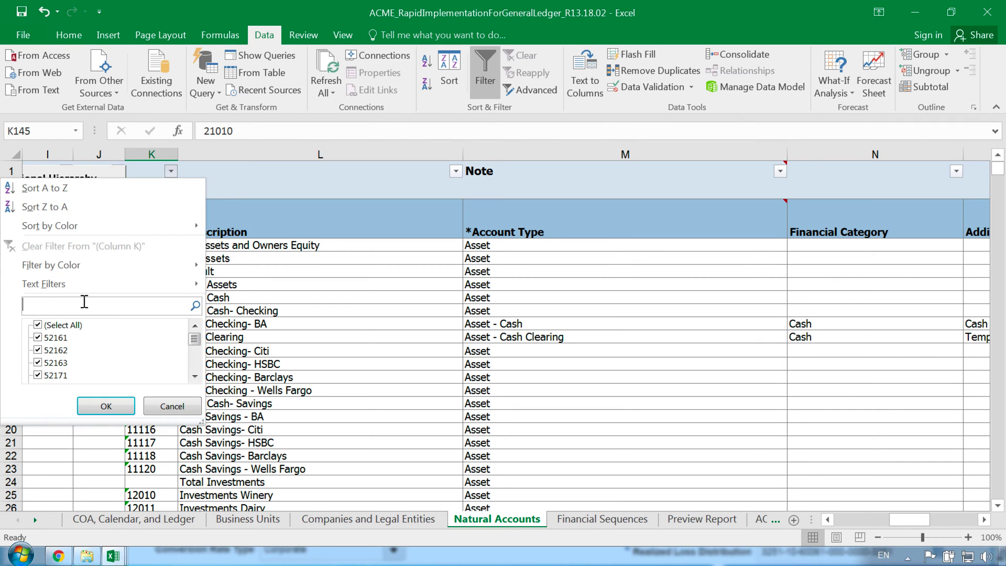
type("52149")
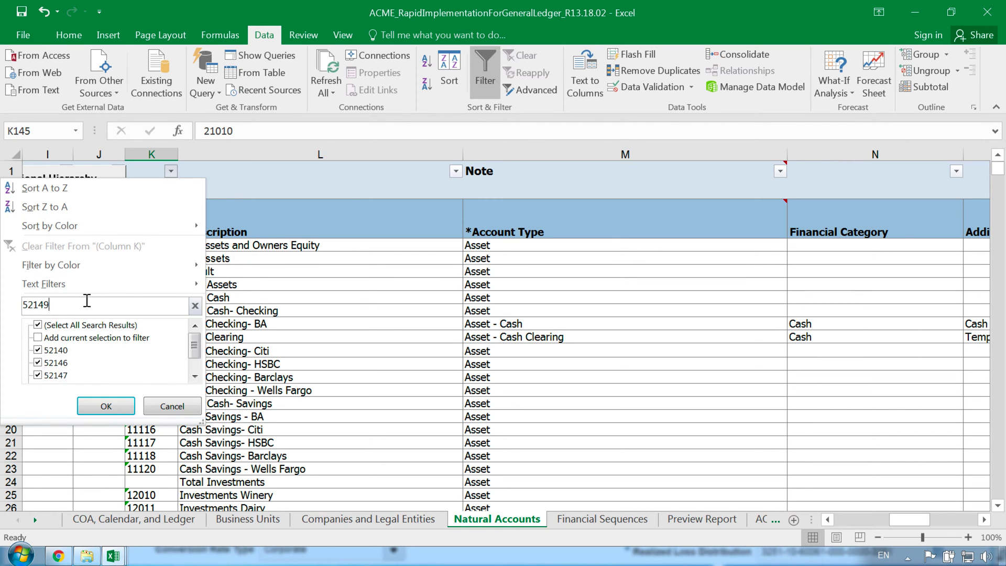
left_click(106, 406)
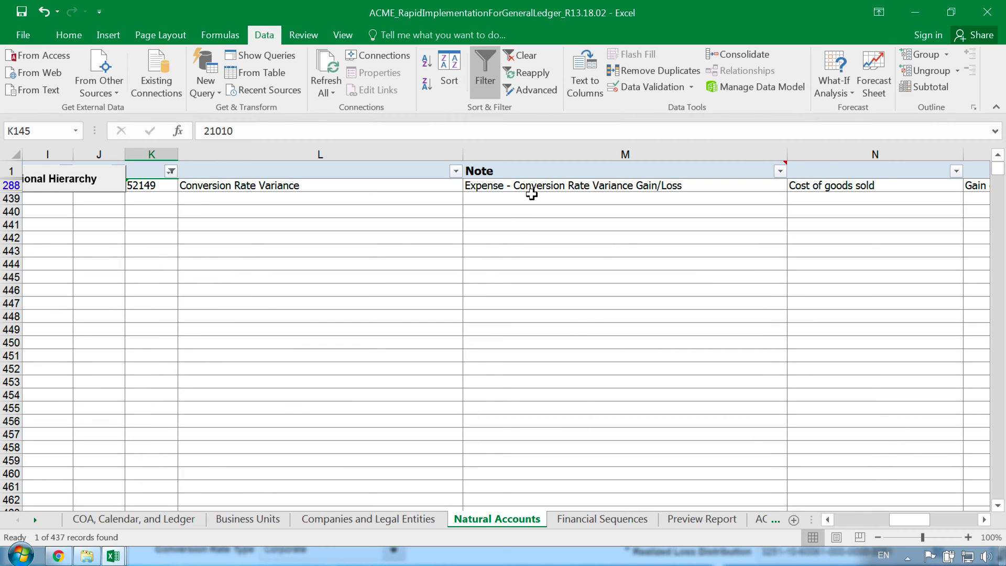
Examine the account type, financial category and additional description of the filtered account.
left_click(529, 187)
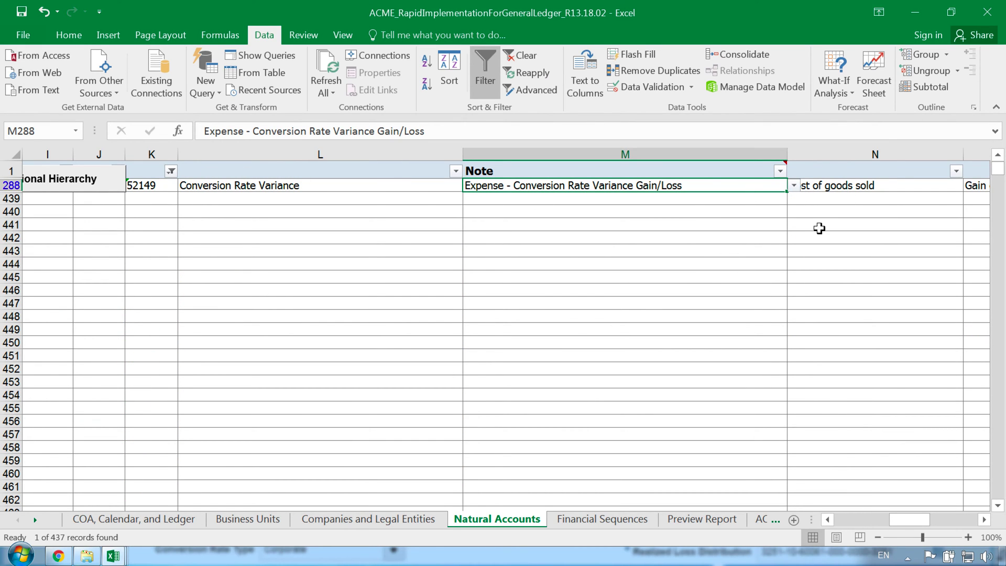
left_click(820, 234)
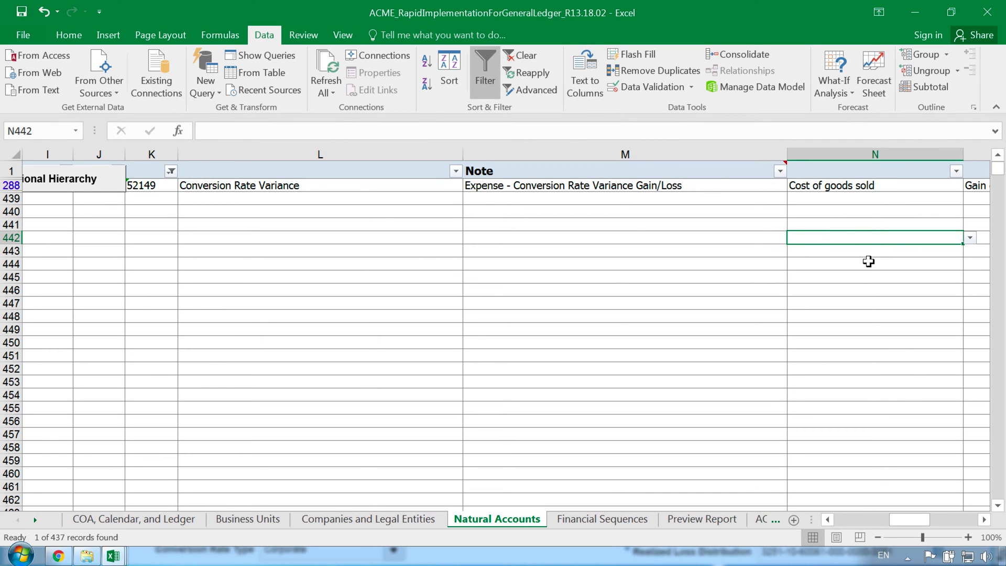
key("Right")
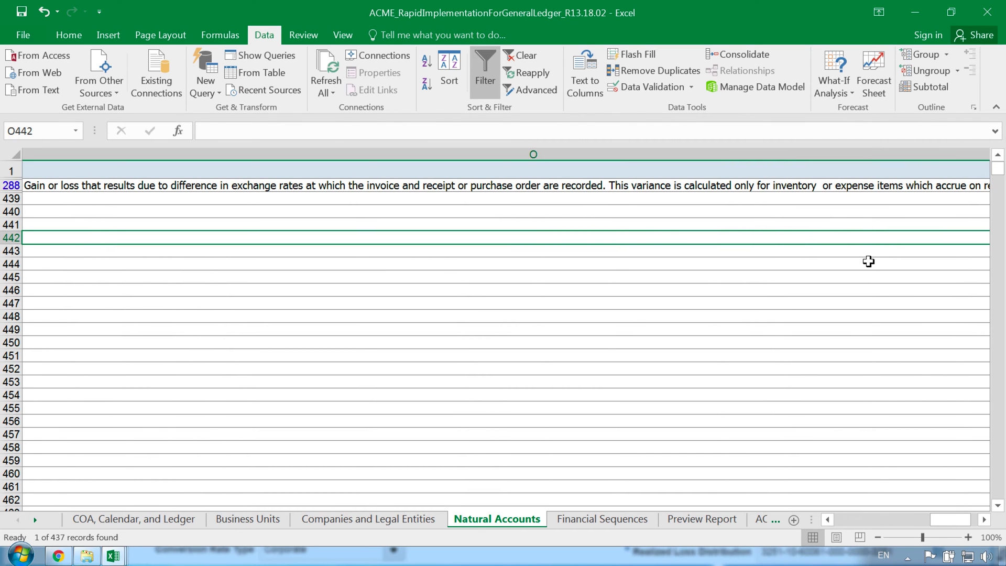
key("Left")
key("Left")
key("Left")
key("Left")
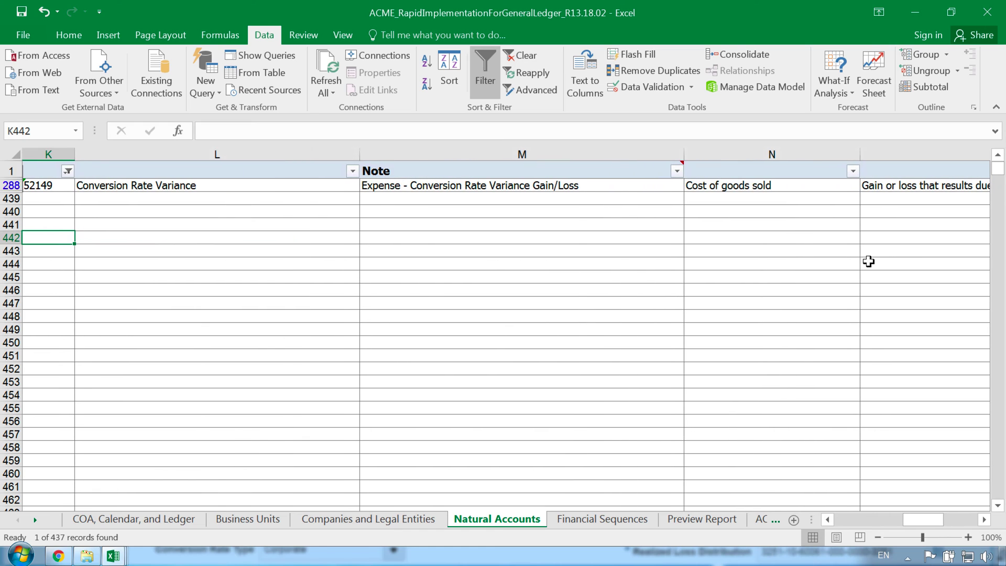
Return to the common options for Payables and Procurement in the browser, review the remaining sections, and leave without saving.
key("alt+Tab")
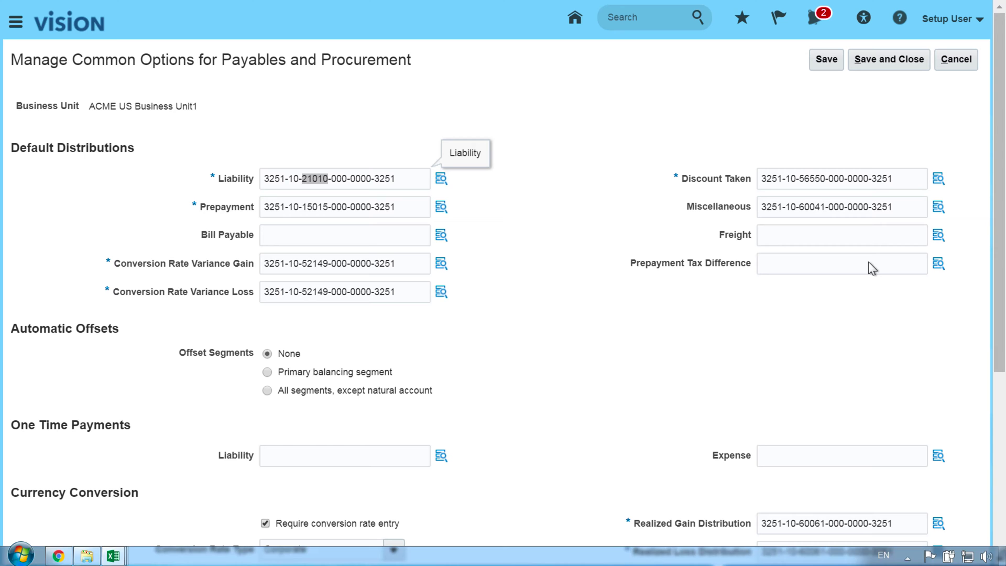
left_click(576, 357)
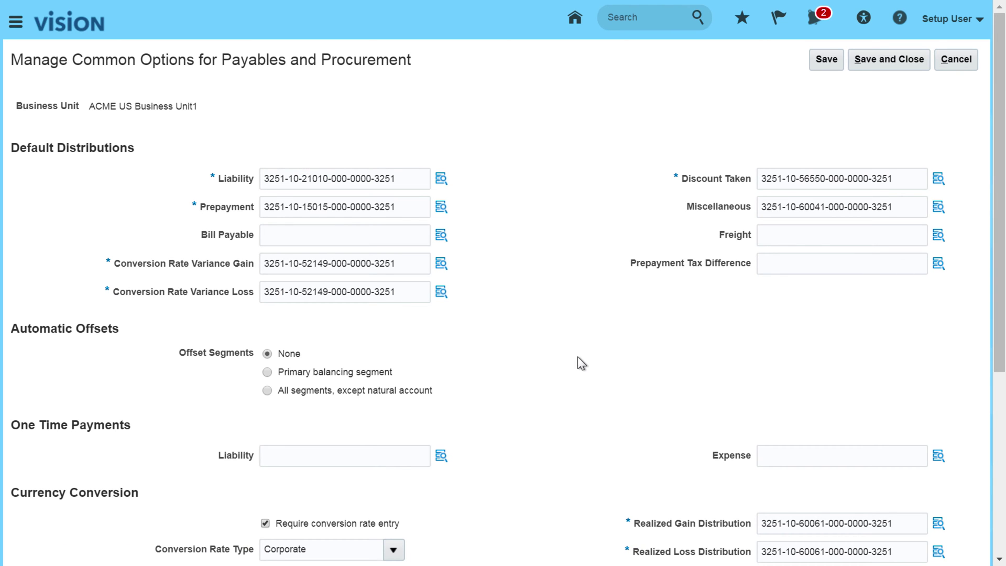
scroll(562, 384, "down", 3)
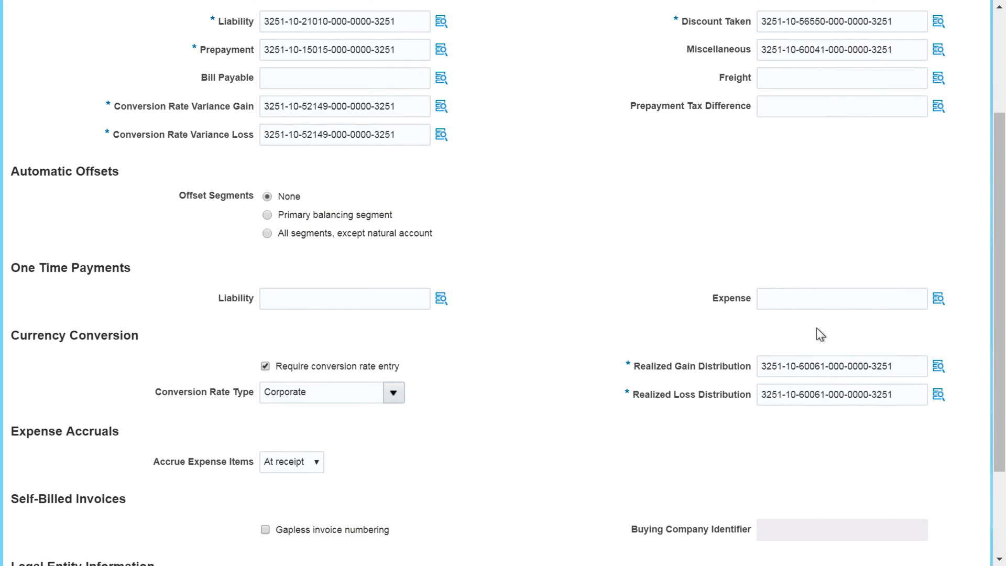
scroll(494, 373, "down", 3)
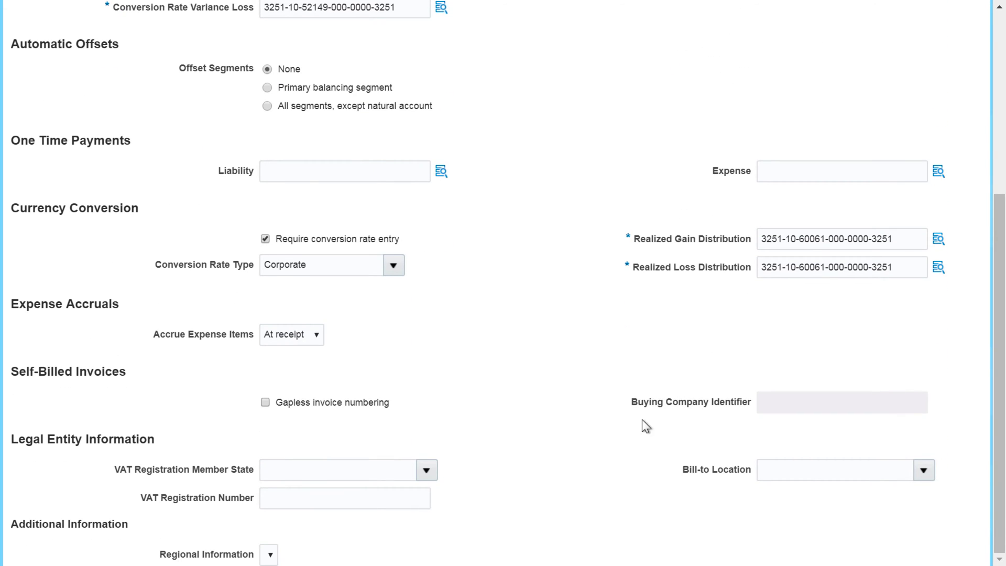
scroll(540, 270, "up", 6)
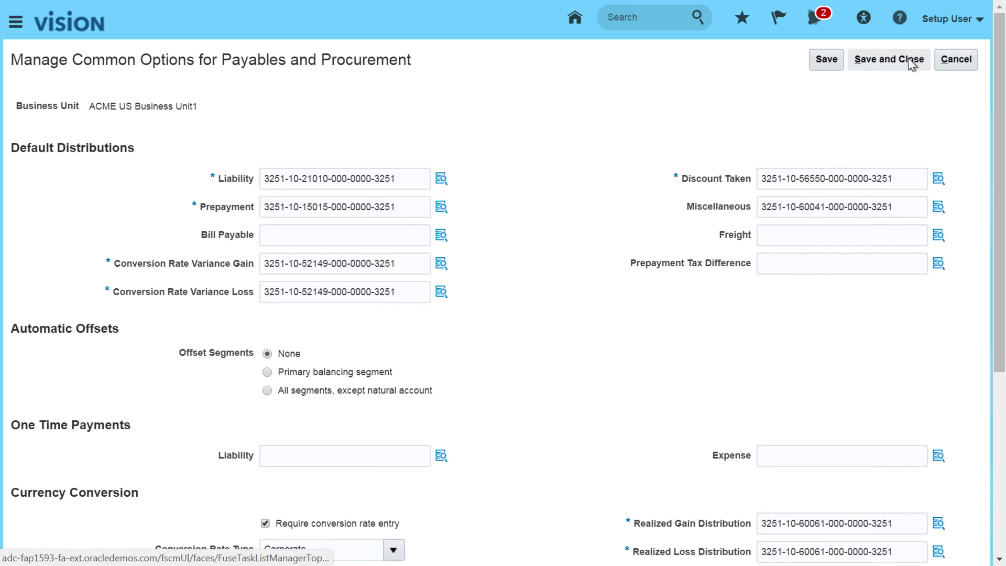
left_click(953, 61)
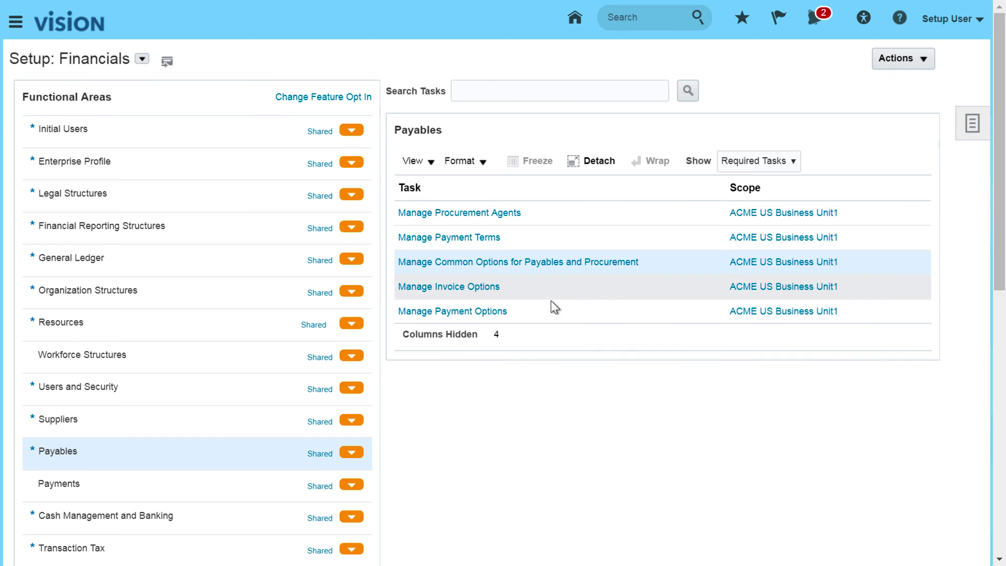
Open the invoice options and set Quantity Tolerances to the Percentage of Quantity based option and Amount Tolerances to Amount Ordered by 10 Percent.
left_click(446, 288)
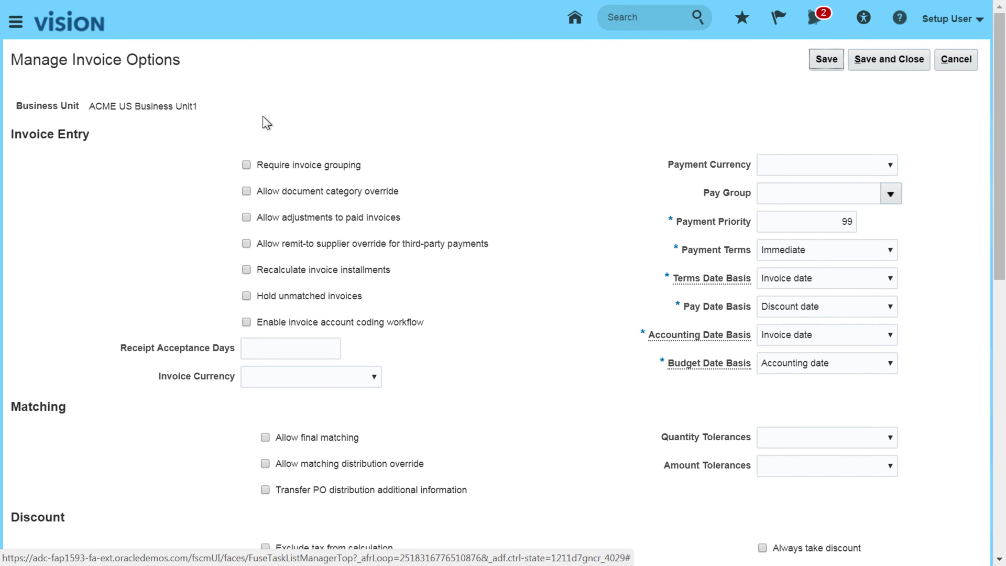
left_click(830, 438)
left_click(826, 465)
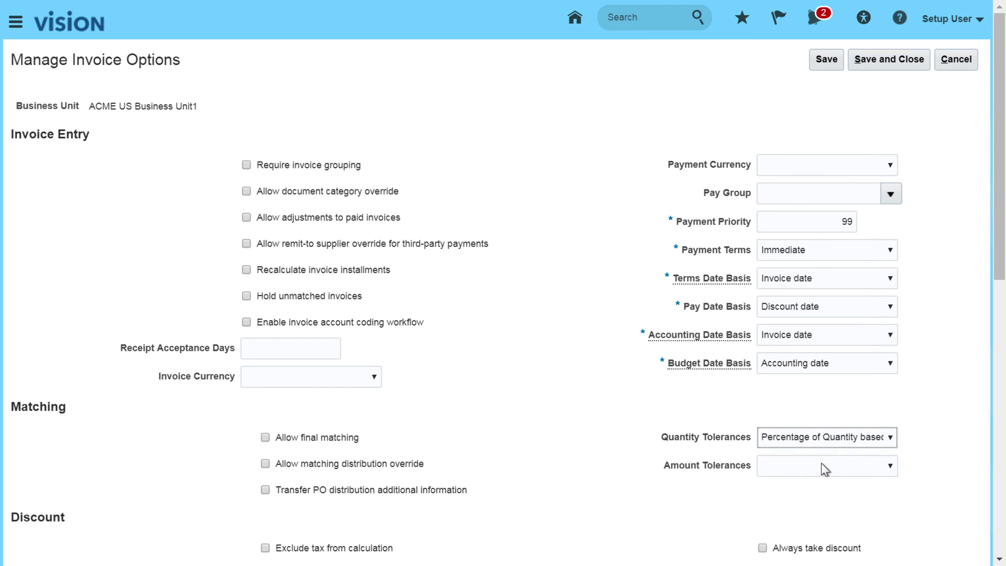
left_click(816, 459)
left_click(809, 491)
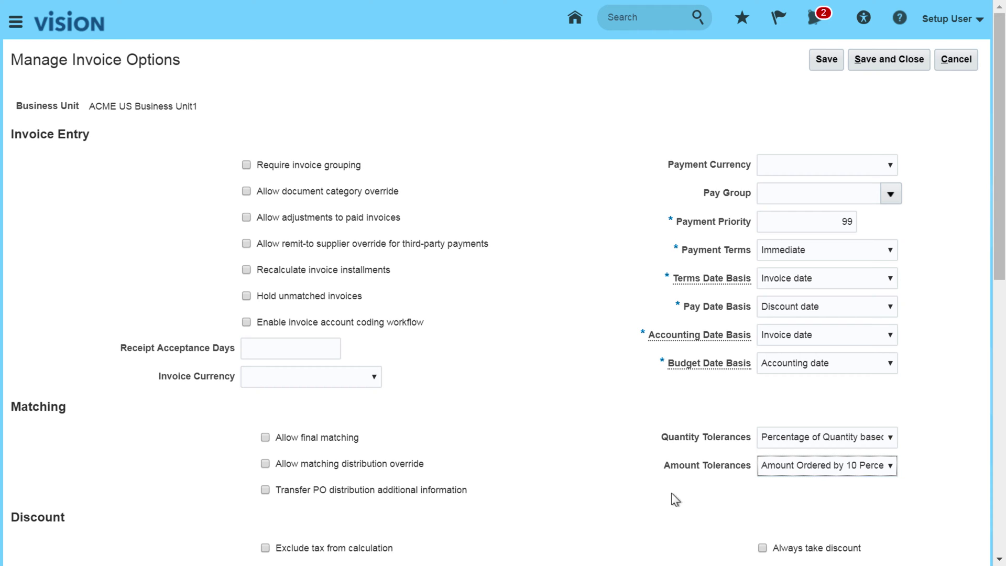
Review the discount, prepayment, approval, interest and payment request settings, and save and close the invoice options.
scroll(629, 453, "down", 2)
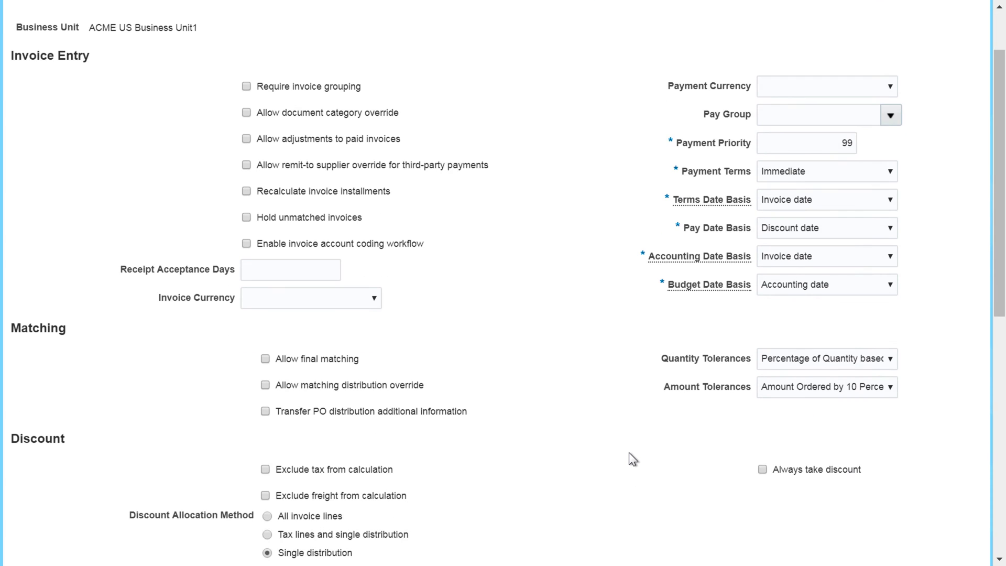
scroll(629, 454, "down", 3)
scroll(632, 459, "down", 3)
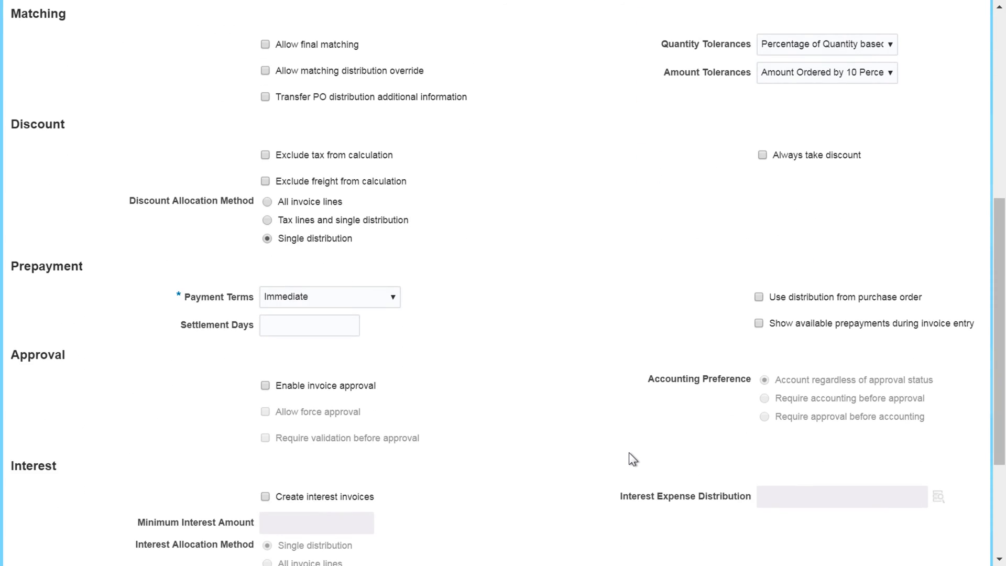
scroll(632, 450, "down", 4)
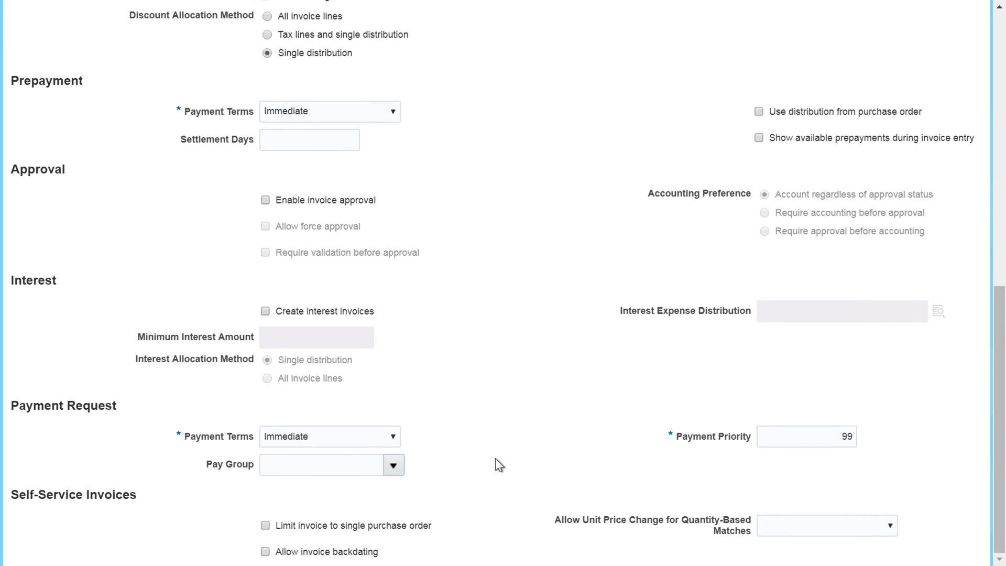
scroll(524, 404, "up", 10)
scroll(523, 404, "up", 1)
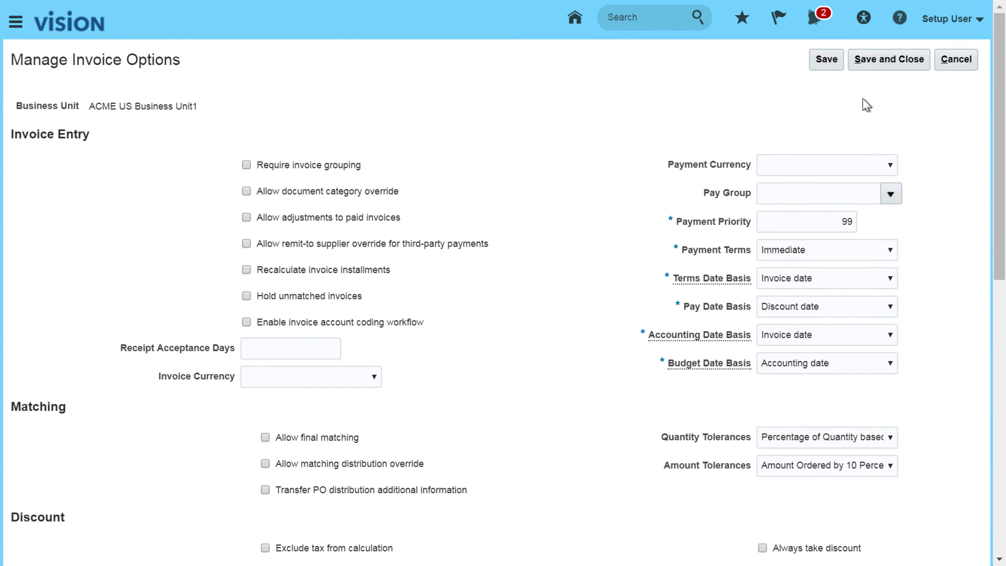
left_click(879, 54)
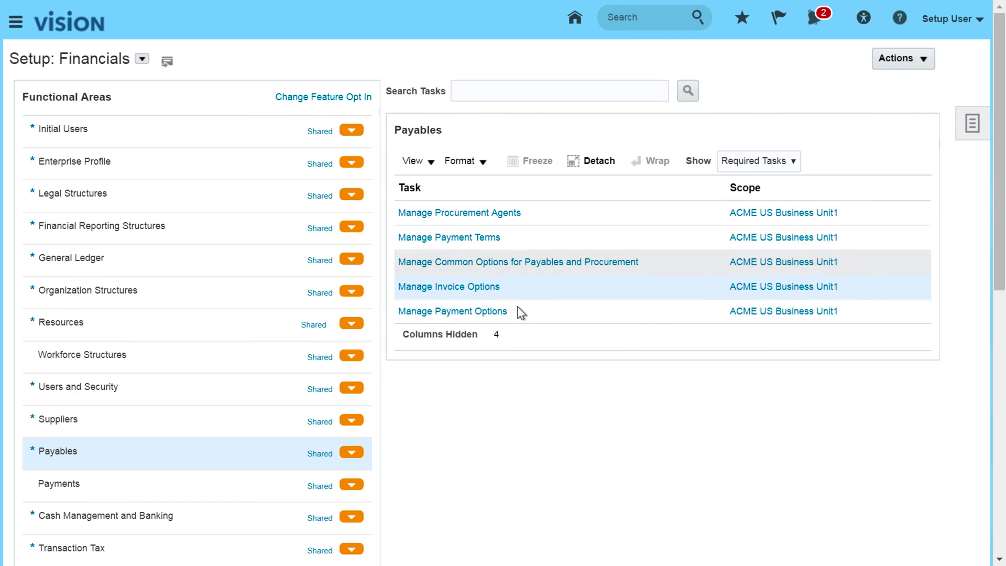
Open the payment options for ACME US Business Unit1, review the settings, and save and close them.
left_click(454, 311)
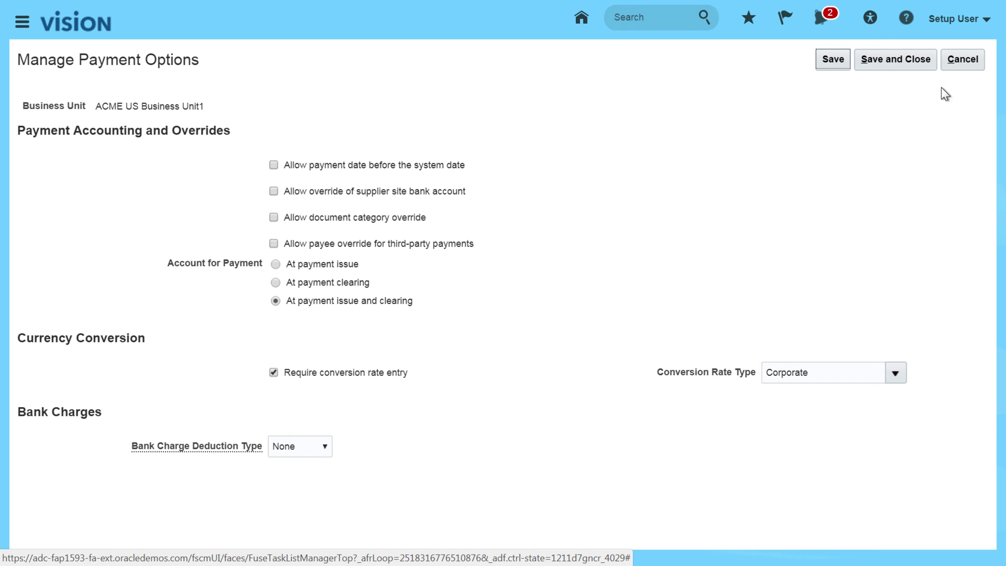
left_click(904, 56)
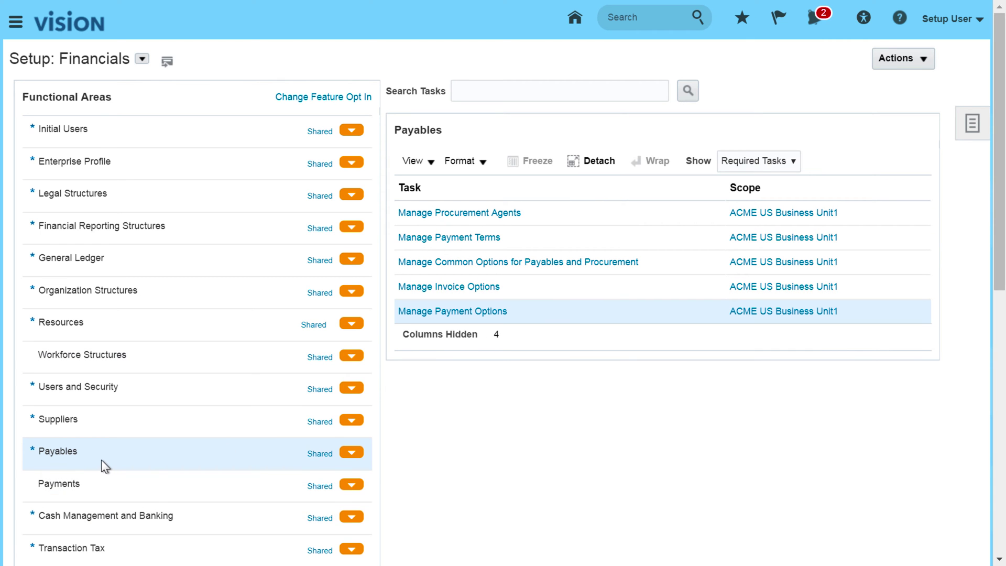
Open the Payments functional area and examine its full list of setup tasks.
left_click(138, 481)
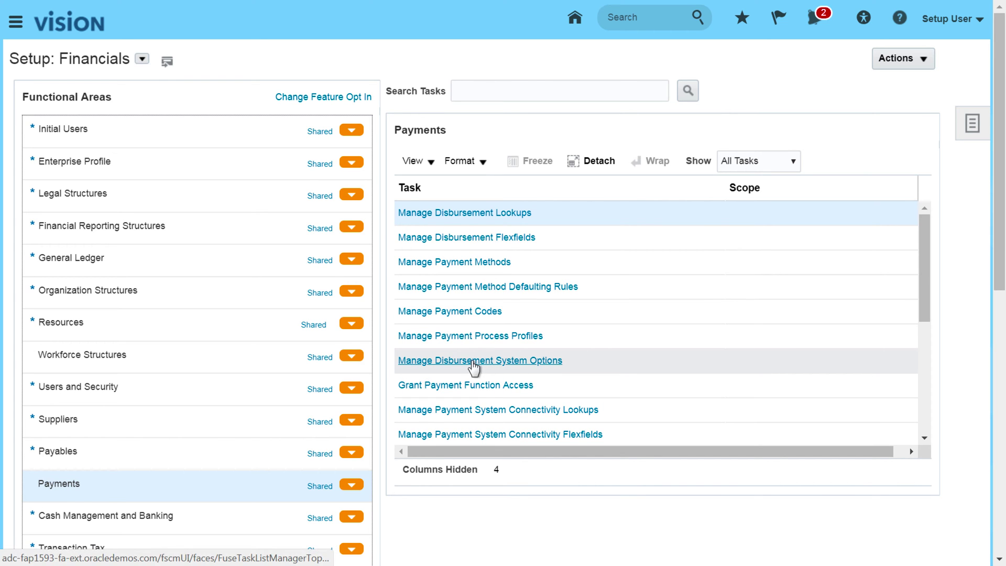
left_click_drag(922, 304, 913, 421)
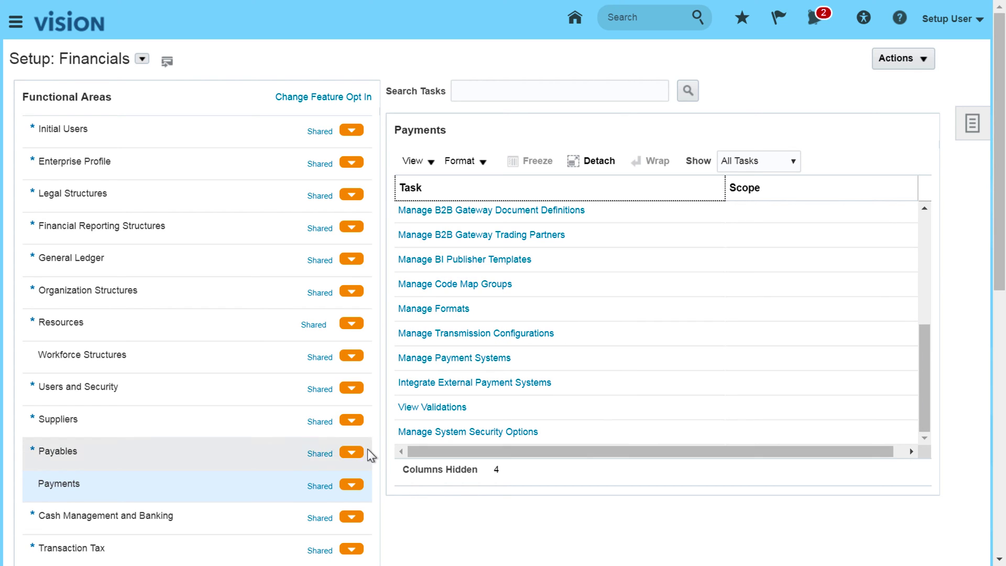
scroll(197, 461, "down", 1)
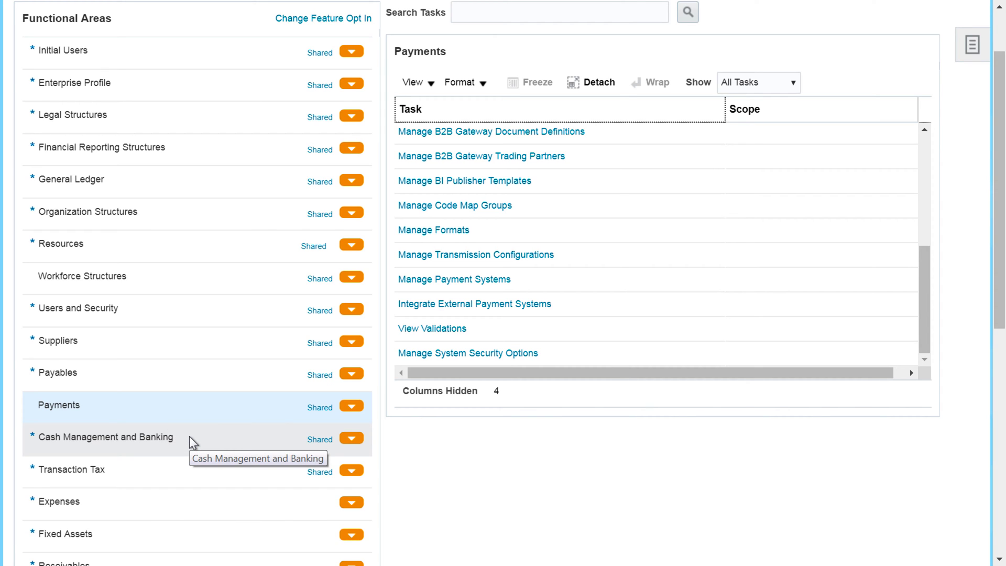
Open the bank accounts task in the Cash Management and Banking area and start creating a bank account.
left_click(189, 436)
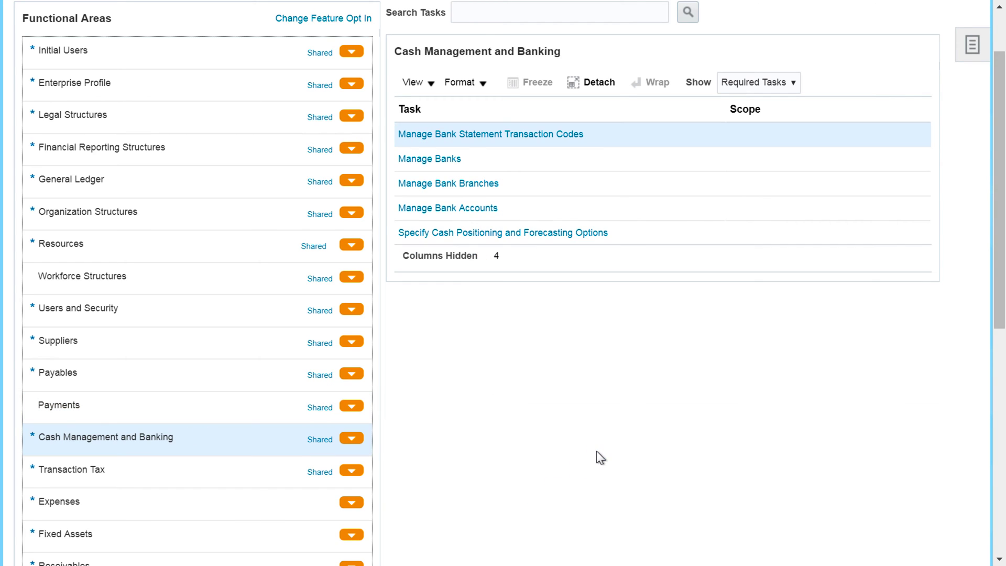
left_click(463, 208)
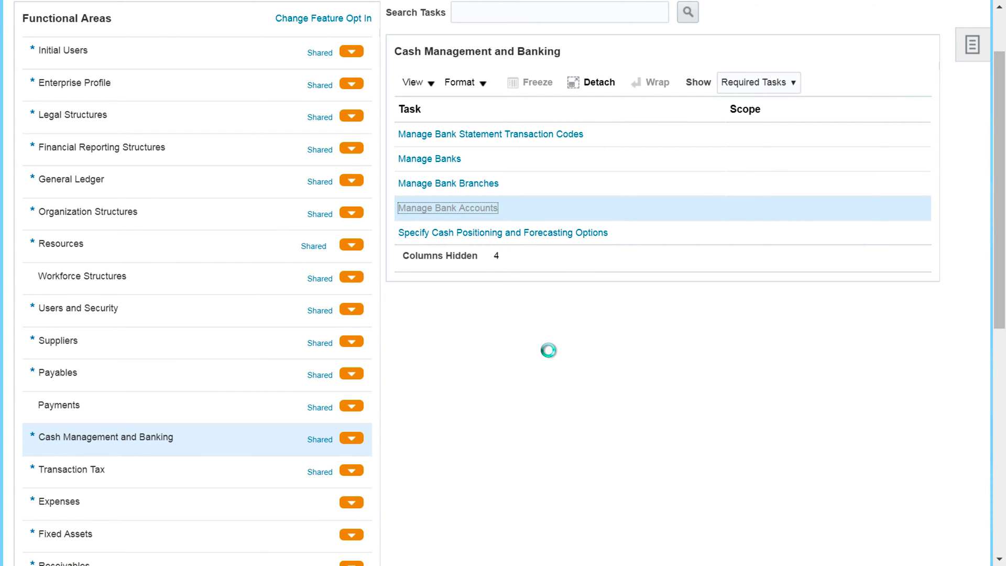
left_click(193, 323)
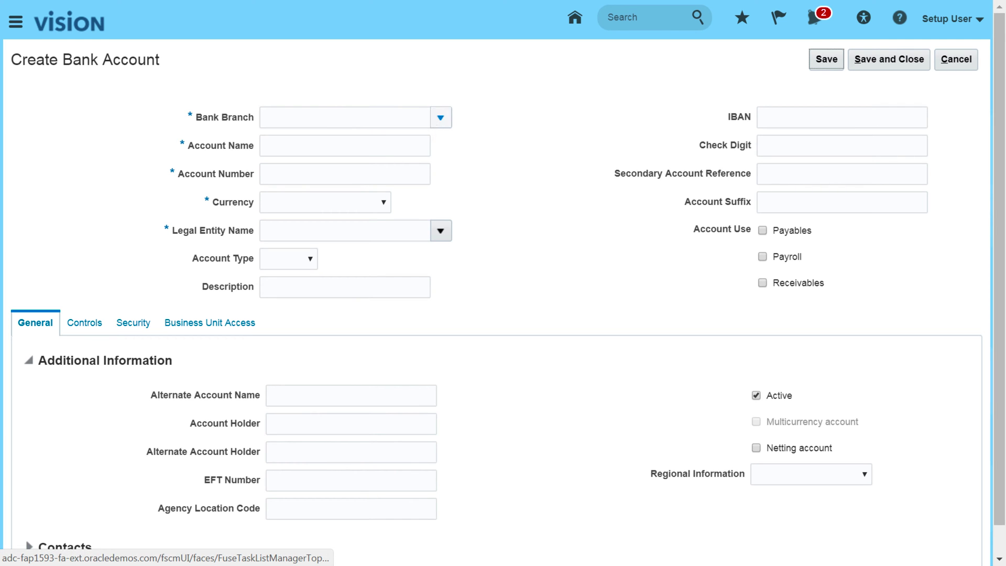
Search the bank branches for "Bank of Ame" and assign the New York branch of Bank of America to the account.
left_click(444, 118)
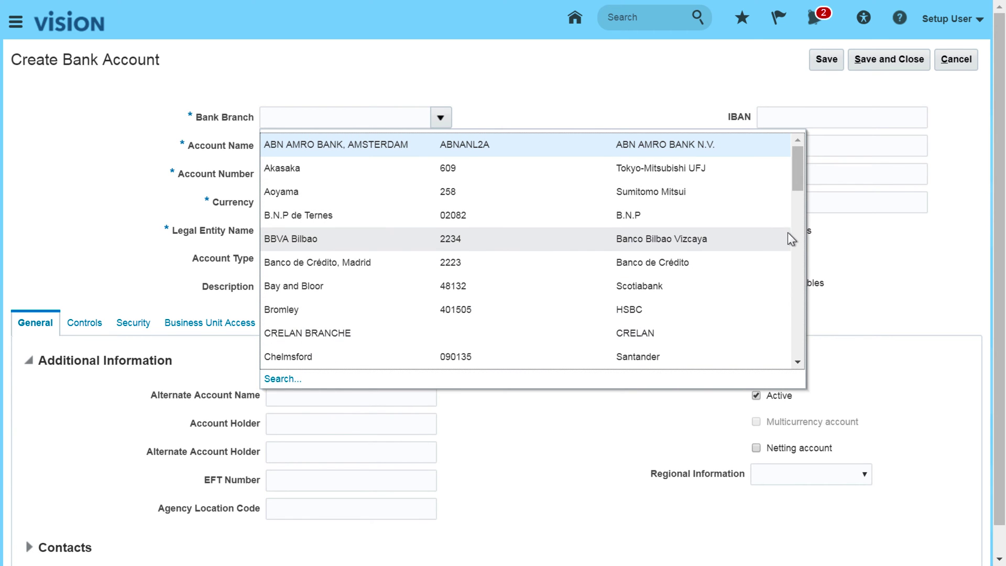
left_click_drag(800, 178, 800, 262)
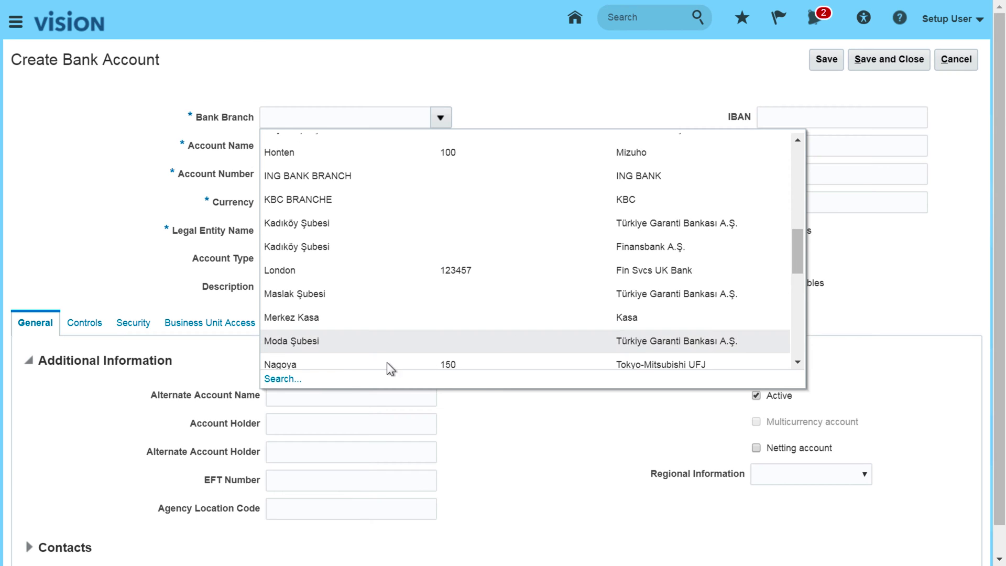
left_click(282, 378)
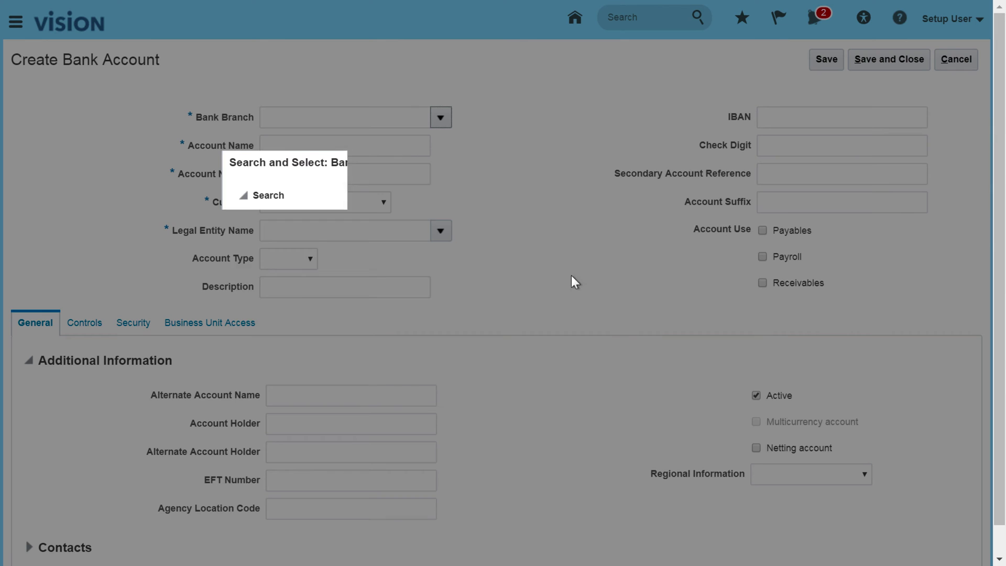
left_click(346, 285)
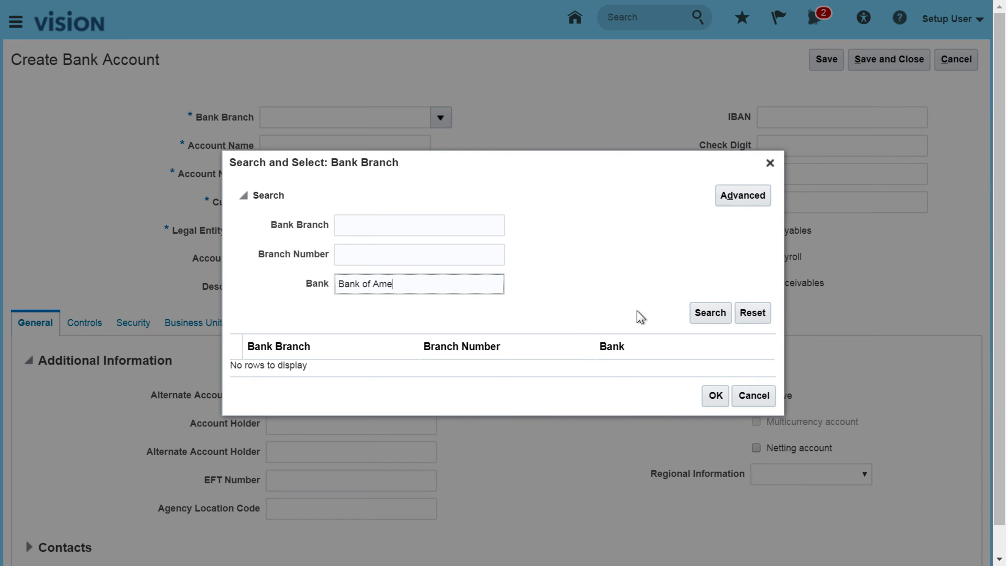
left_click(717, 316)
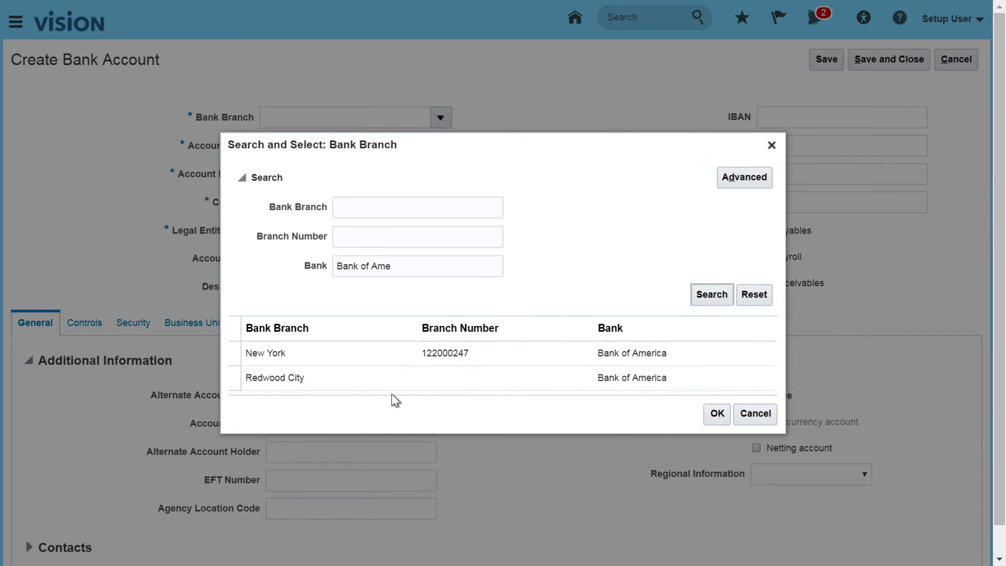
left_click(290, 357)
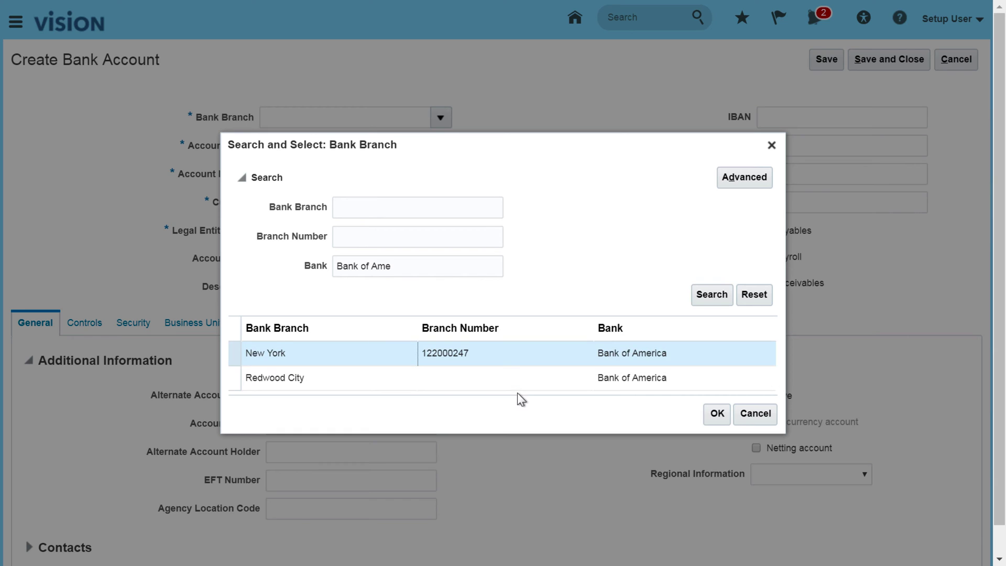
left_click(716, 414)
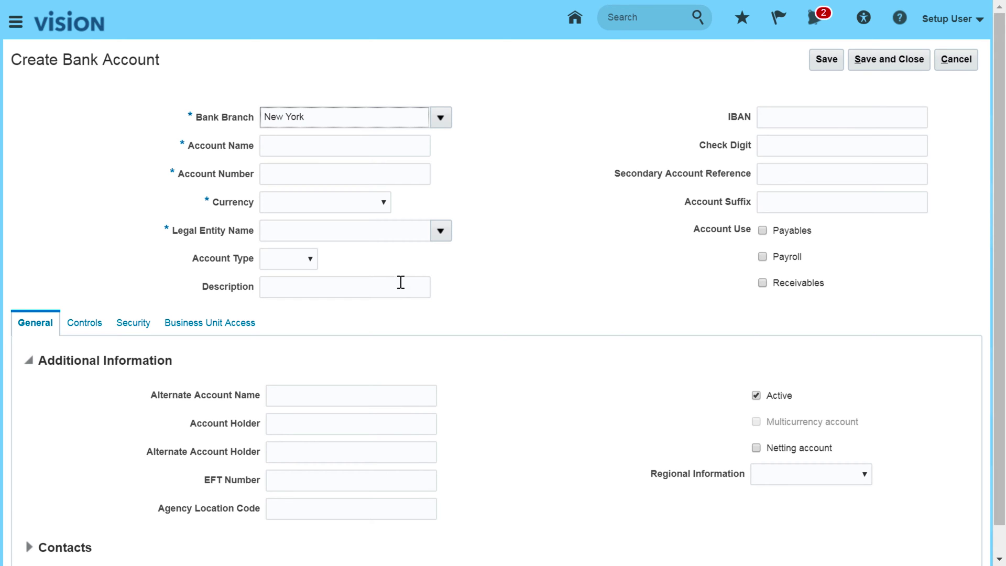
Name the account ACME US, enter its account number, and set currency USD - US Dollar and legal entity ACME Cupertino Cherries.
left_click(300, 143)
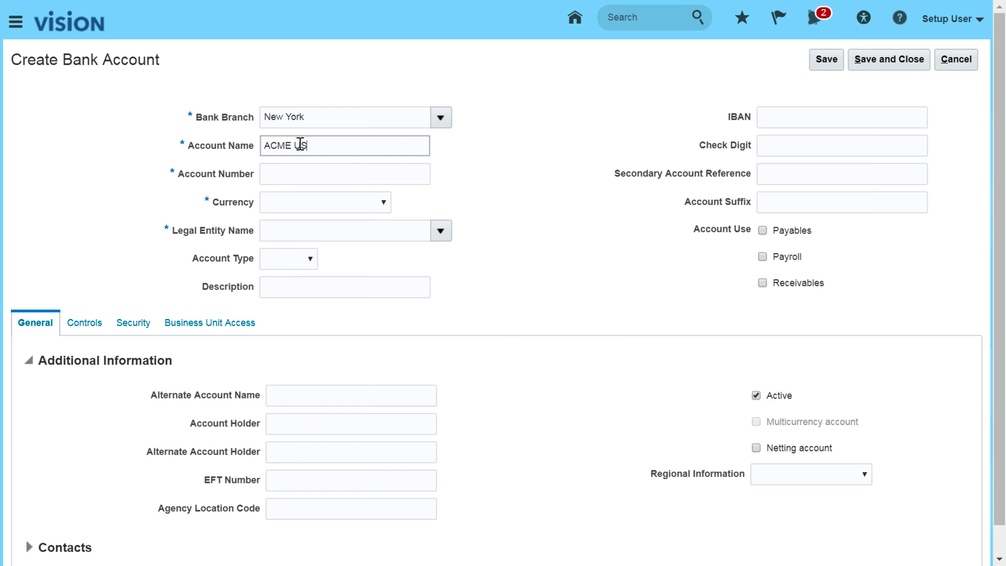
left_click(284, 172)
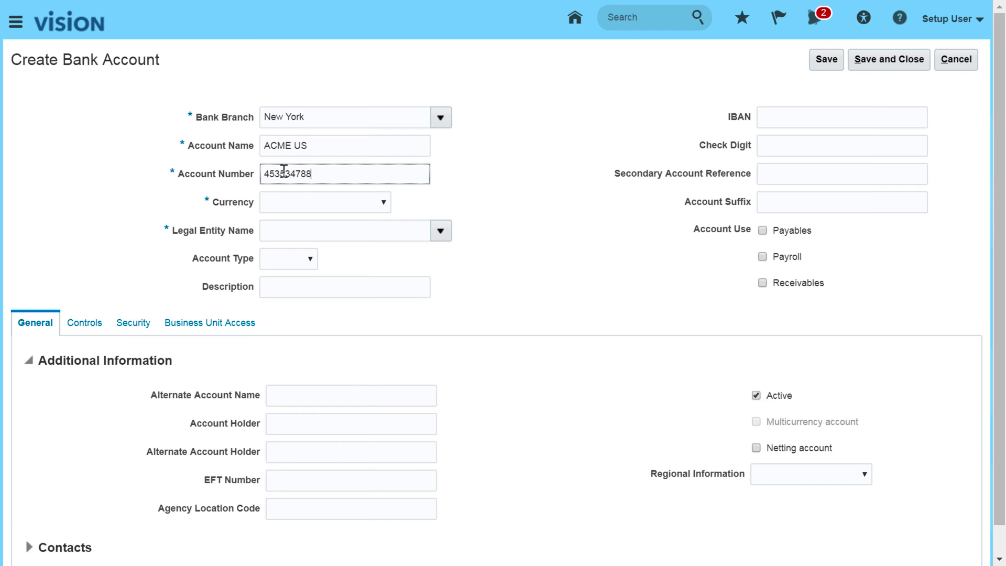
left_click(311, 208)
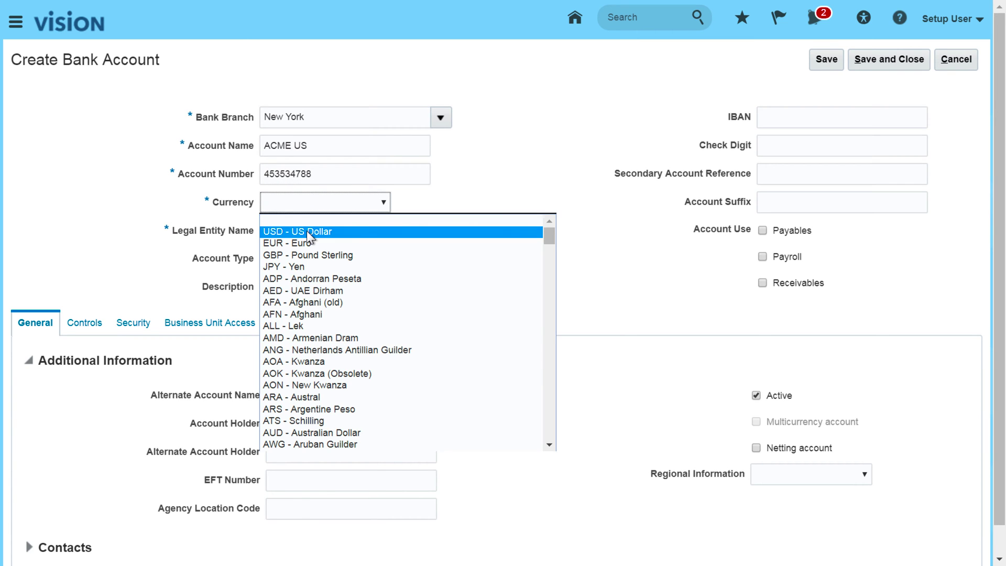
left_click(307, 228)
left_click(443, 231)
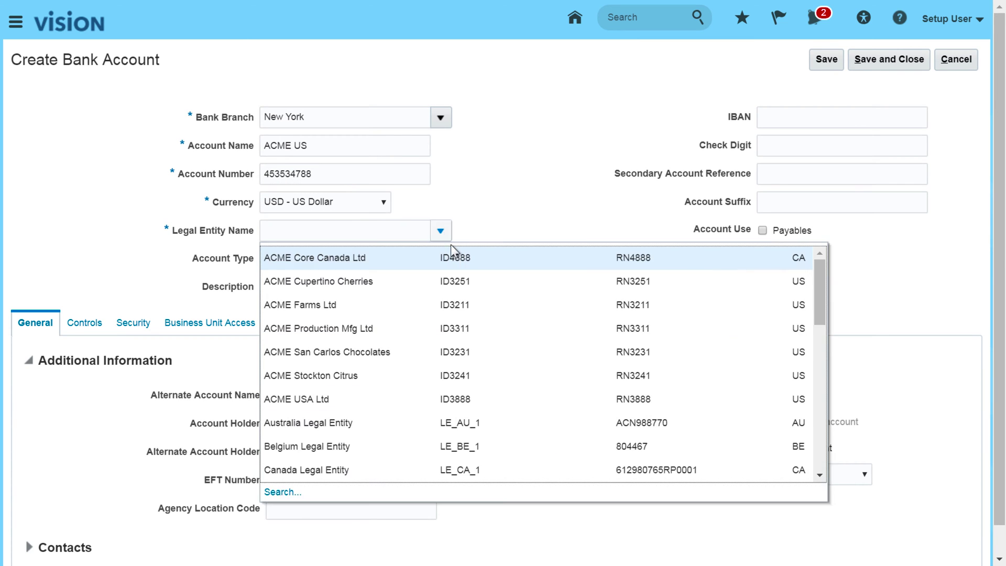
left_click(330, 281)
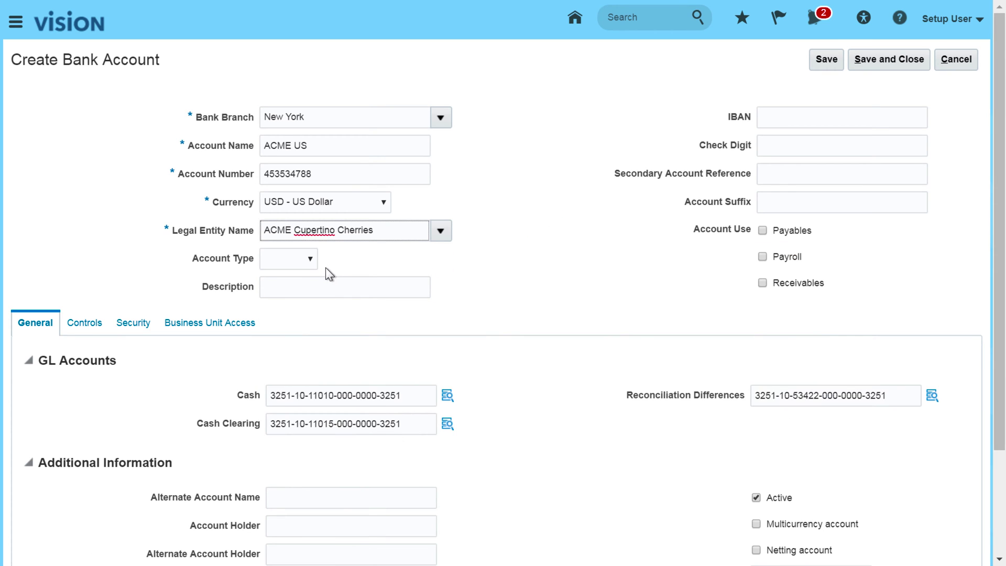
Review the account type choices, GL accounts, additional information, controls and security settings of the new bank account.
left_click(307, 257)
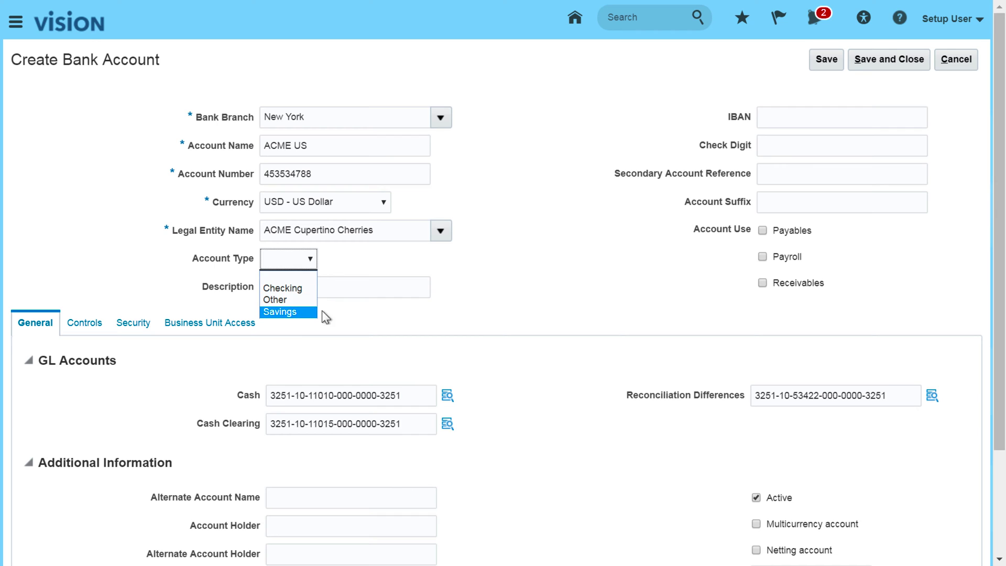
left_click(513, 300)
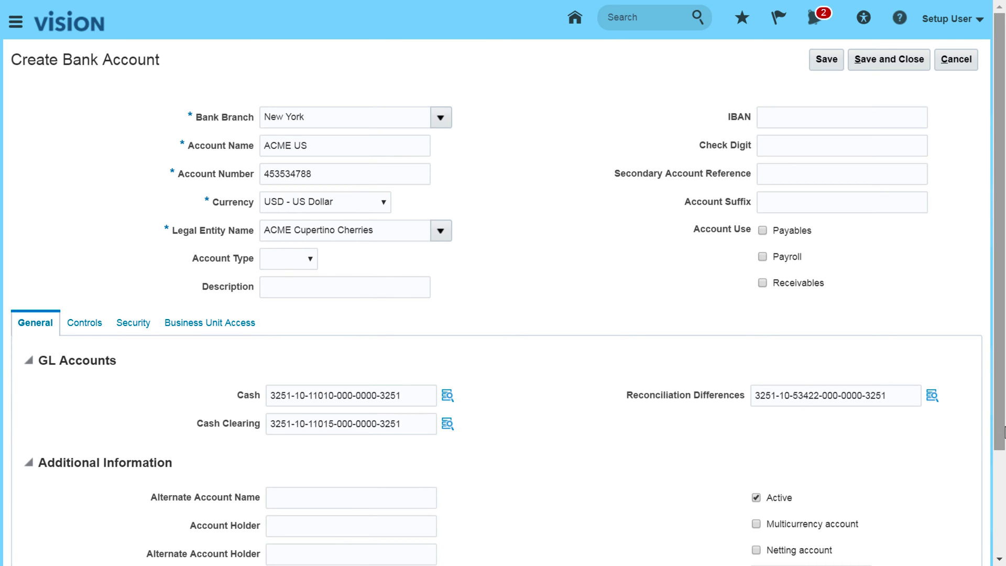
left_click_drag(1002, 436, 1002, 560)
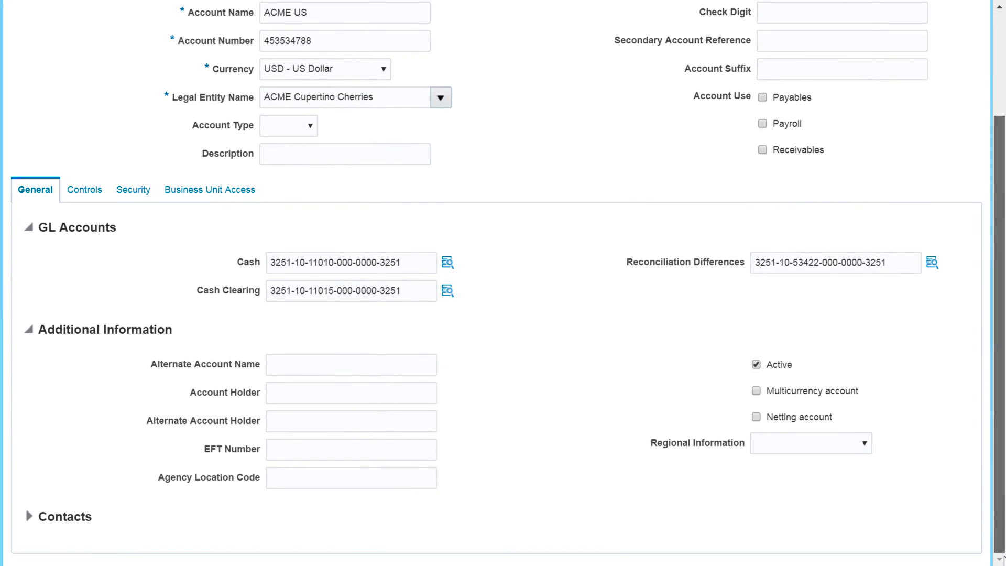
scroll(25, 507, "up", 2)
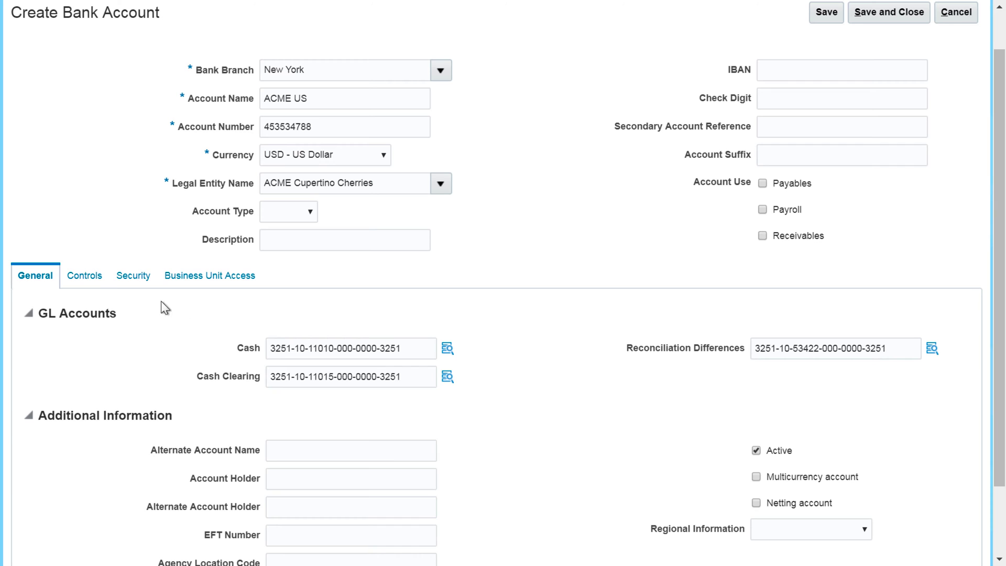
left_click(85, 278)
left_click(136, 276)
Grant ACME US Business Unit1 access to the bank account, keeping the default GL accounts.
left_click(199, 277)
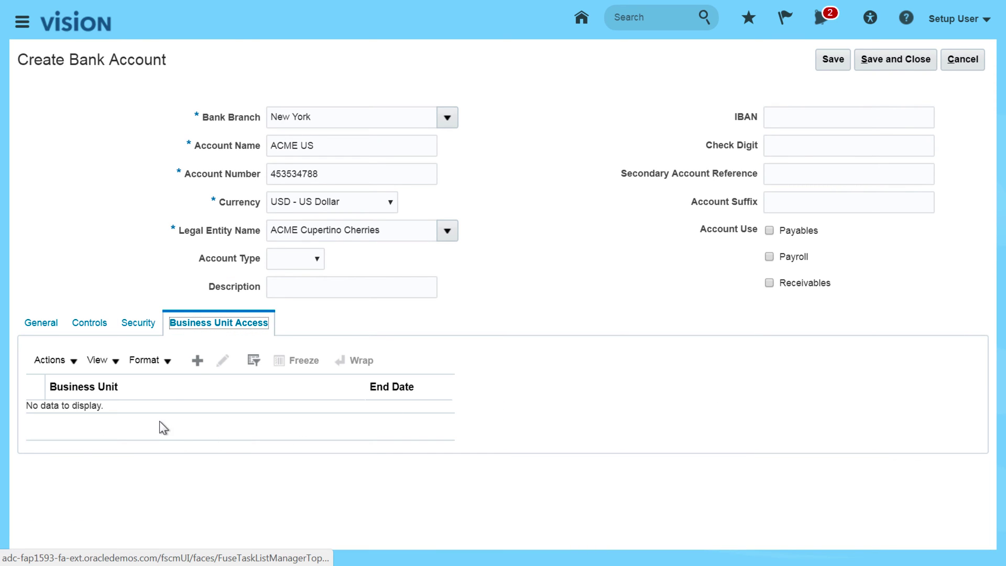
left_click(197, 361)
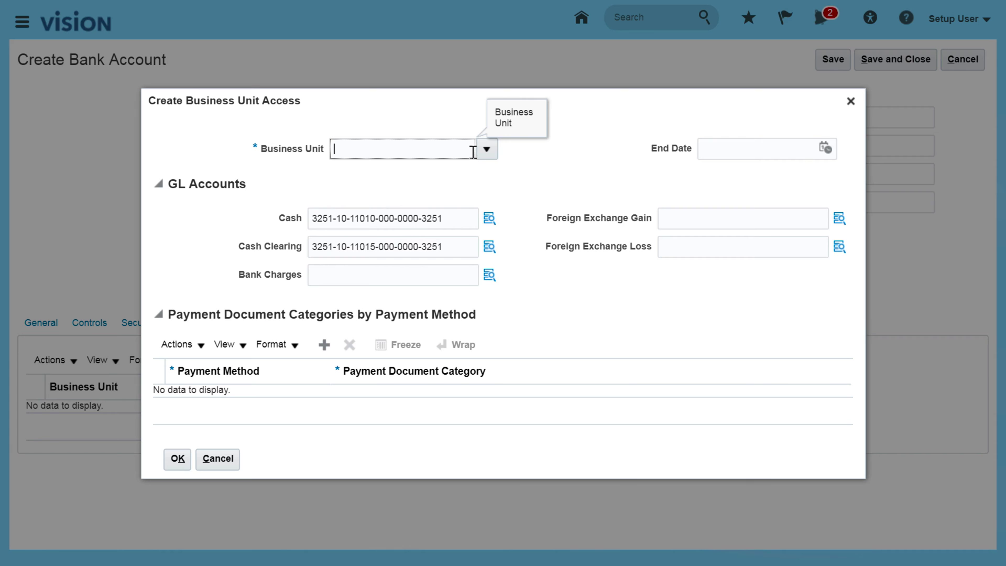
left_click(487, 149)
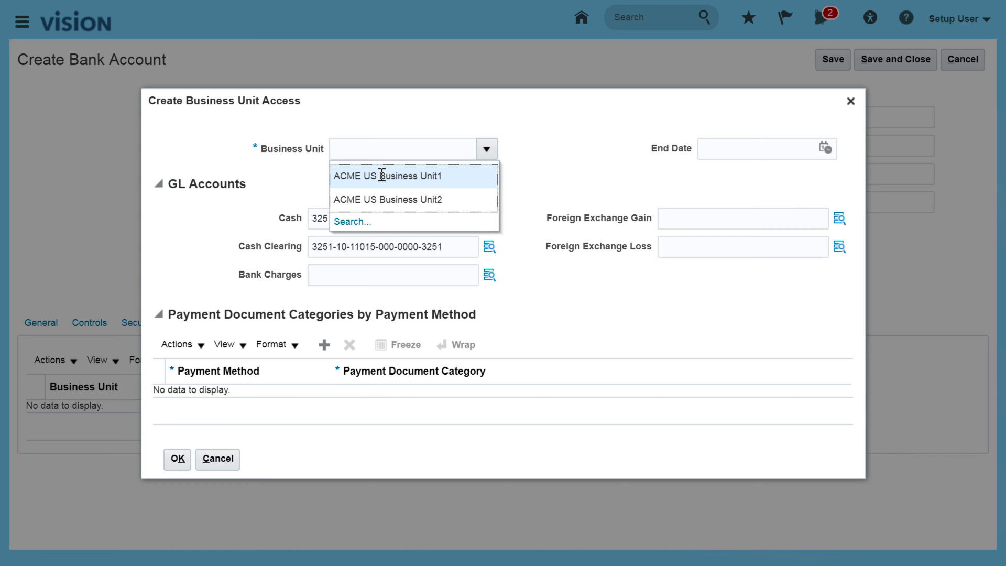
left_click(379, 173)
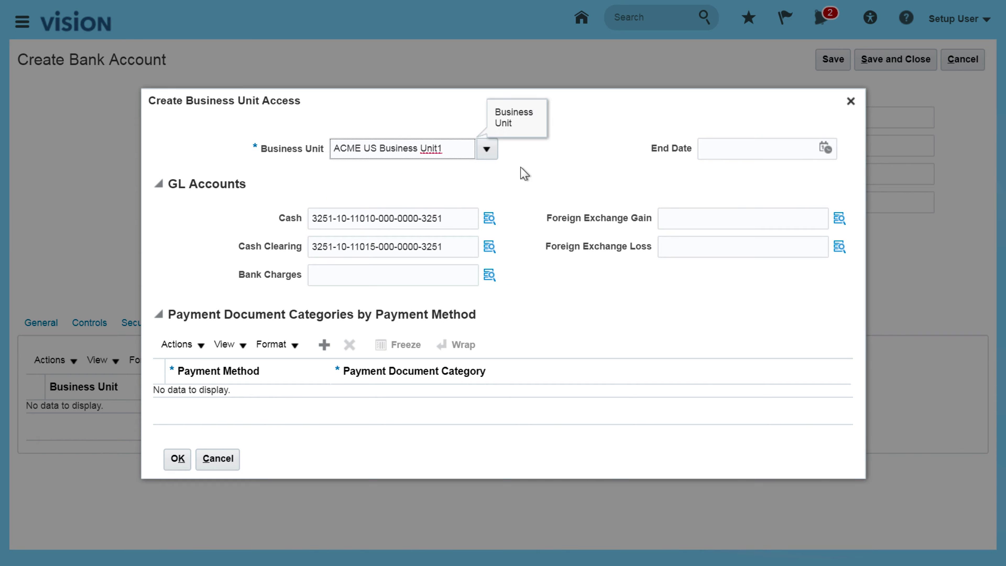
left_click(178, 458)
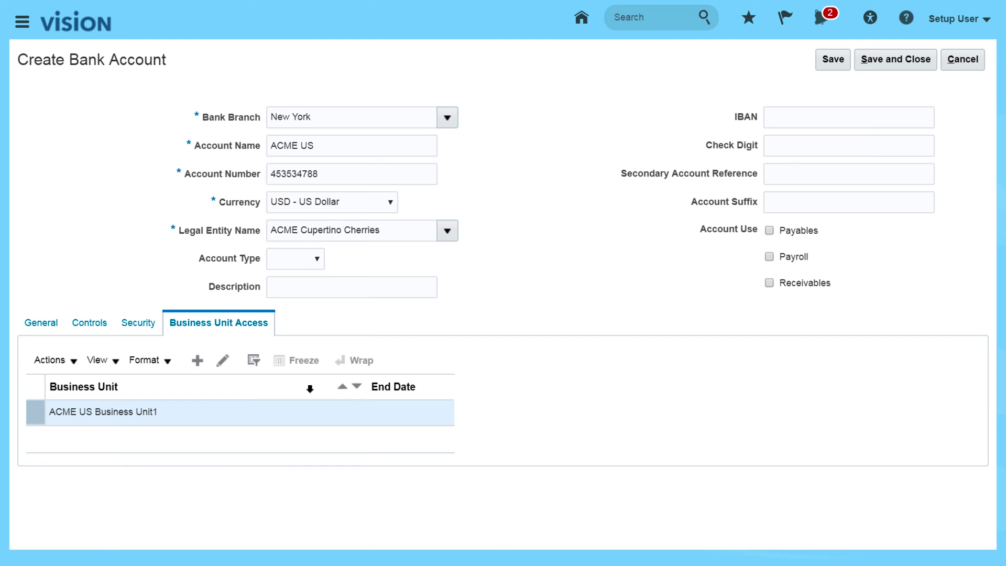
Enable the bank account for Payables and Receivables use and mark it as a multicurrency account.
left_click(39, 323)
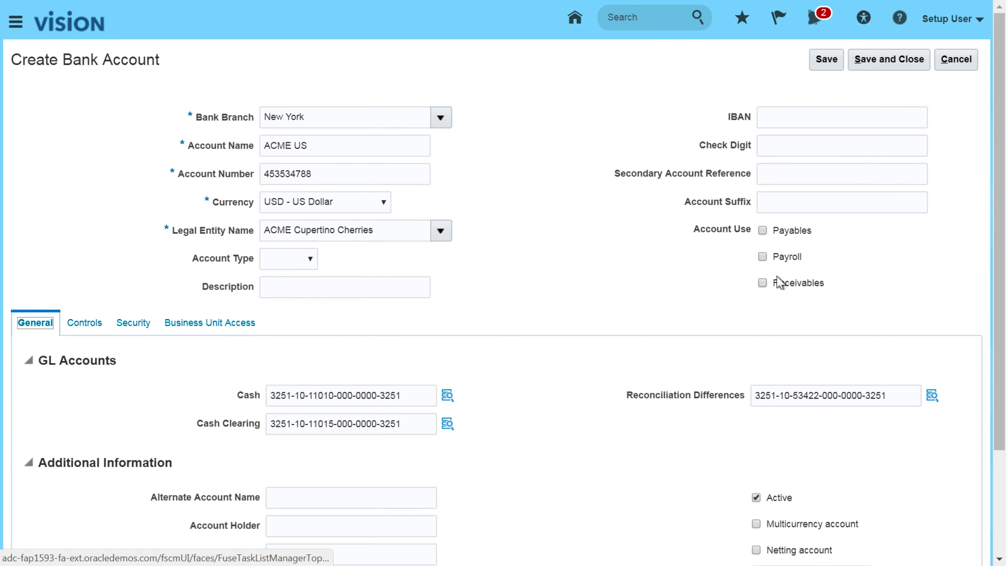
left_click(763, 231)
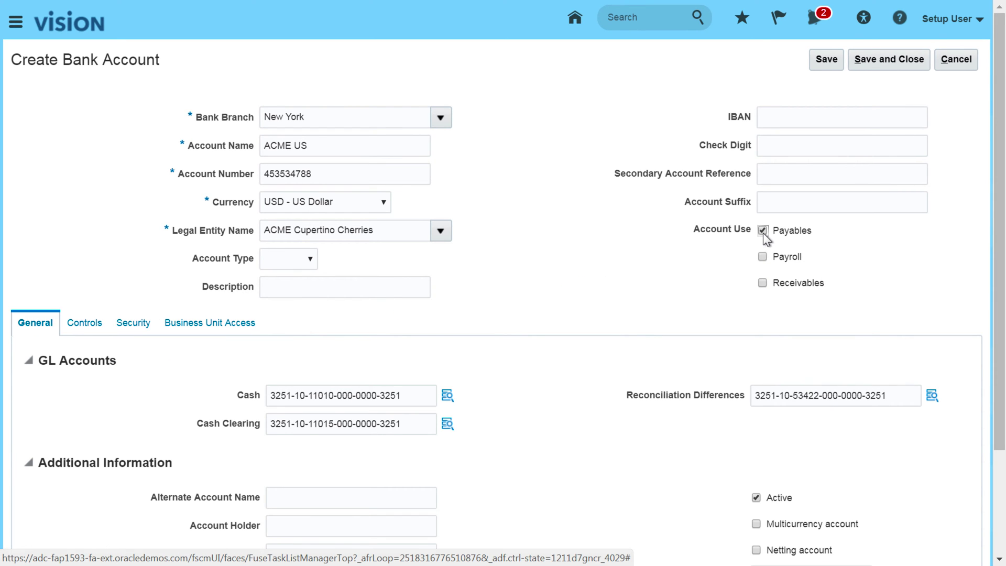
left_click(762, 283)
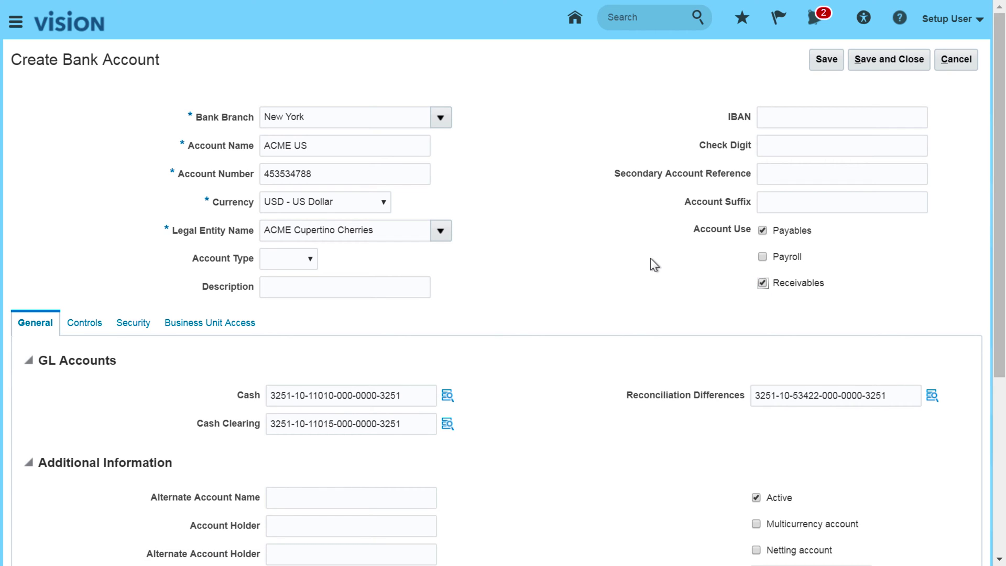
scroll(659, 450, "down", 3)
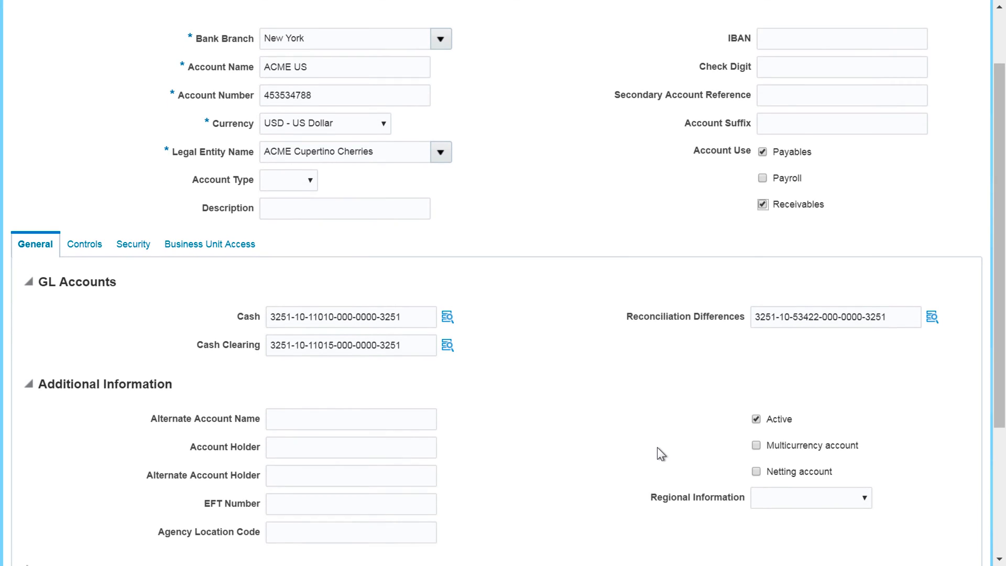
left_click(755, 445)
scroll(633, 423, "up", 3)
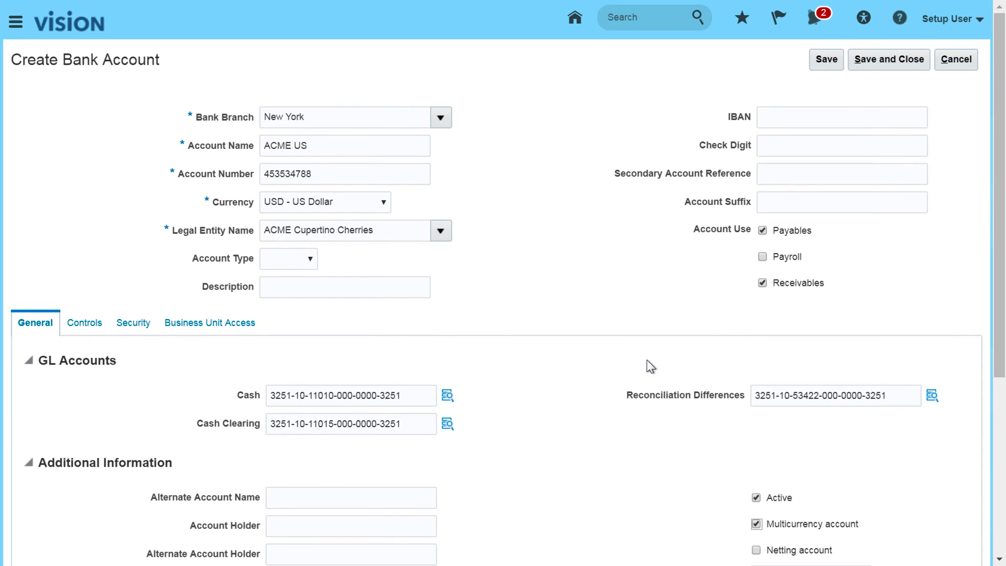
Save and close the new bank account and return to the Financials setup page.
left_click(885, 64)
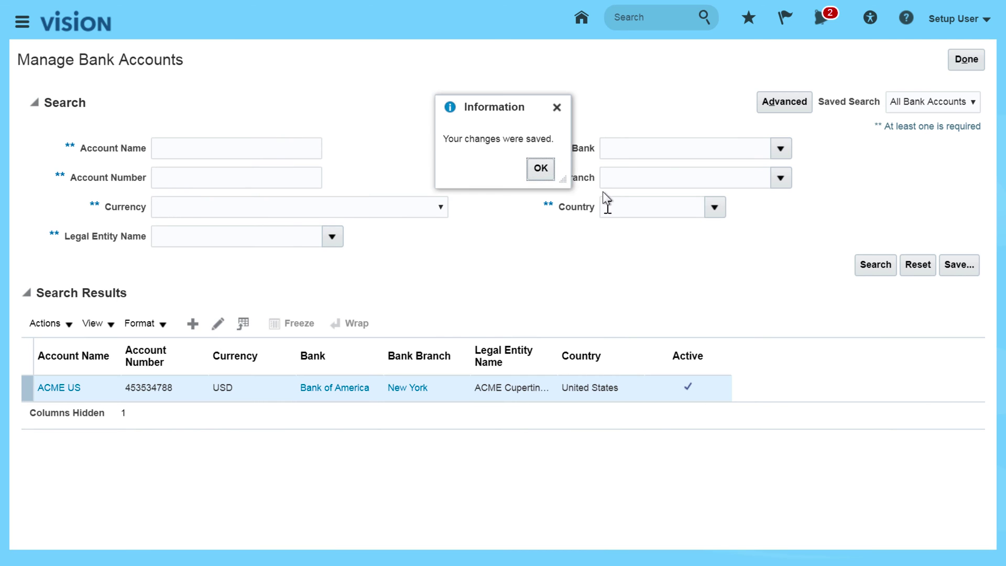
left_click(540, 169)
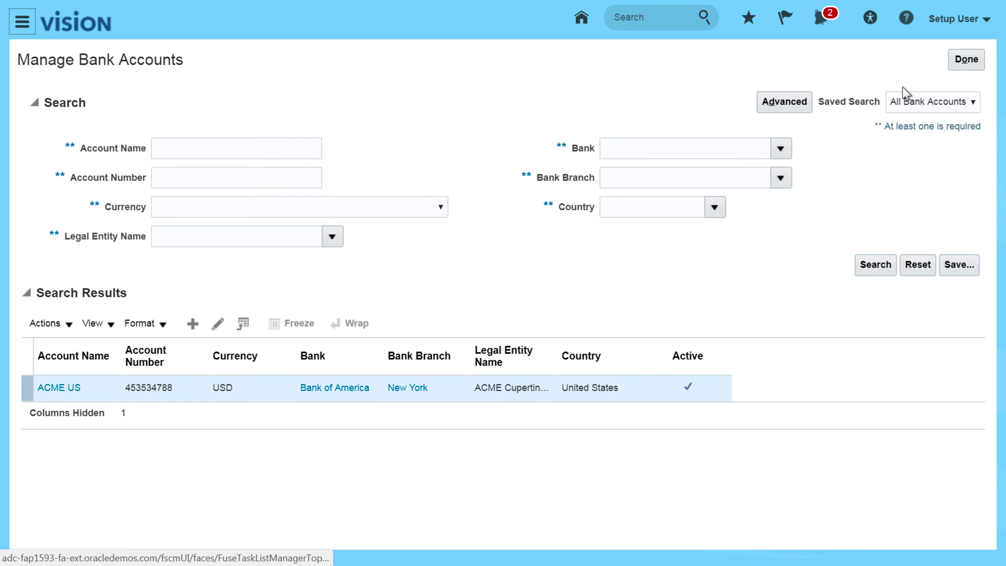
left_click(966, 61)
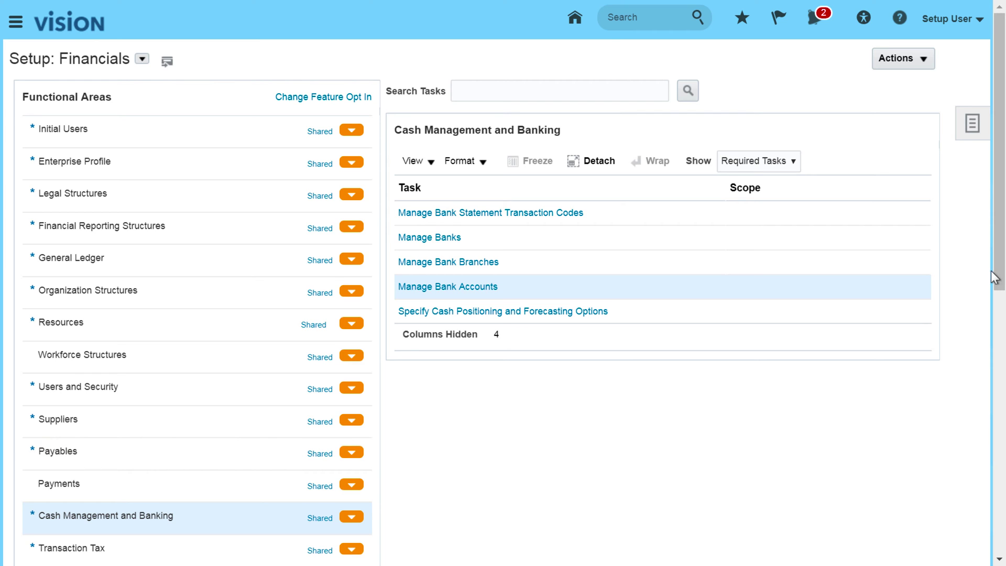
Open the Receivables functional area and examine its required setup tasks.
left_click_drag(1001, 264, 1003, 392)
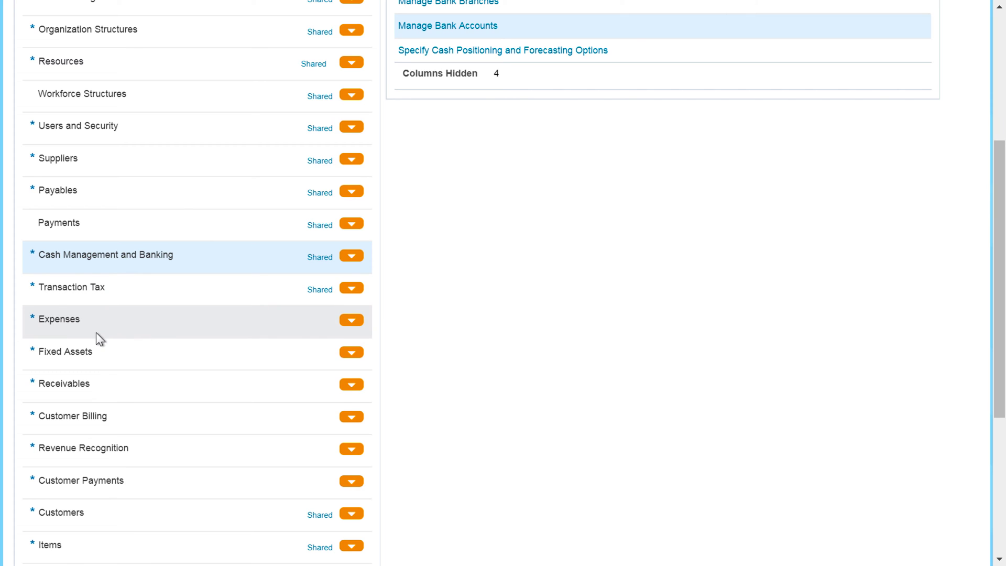
left_click(116, 389)
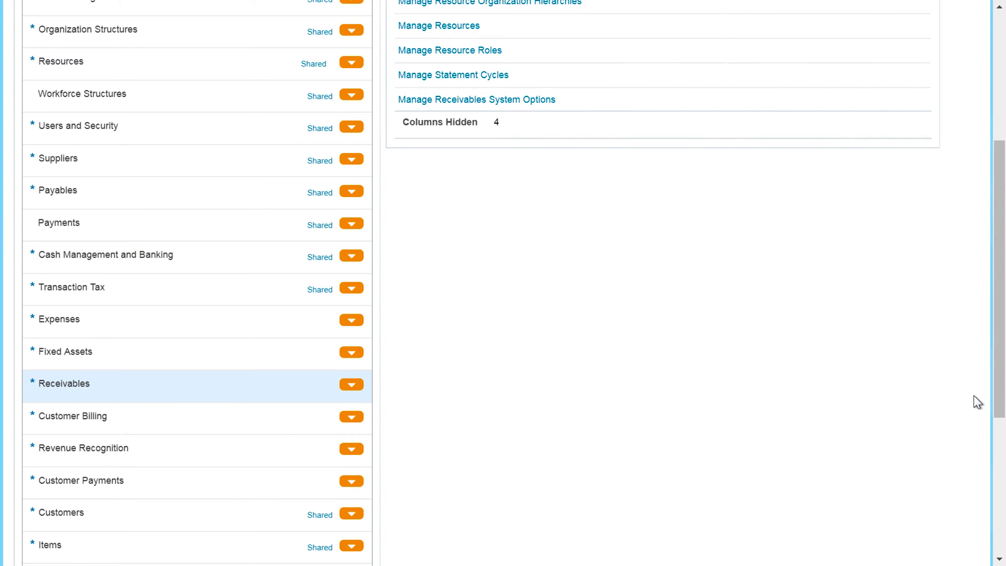
scroll(1001, 388, "up", 5)
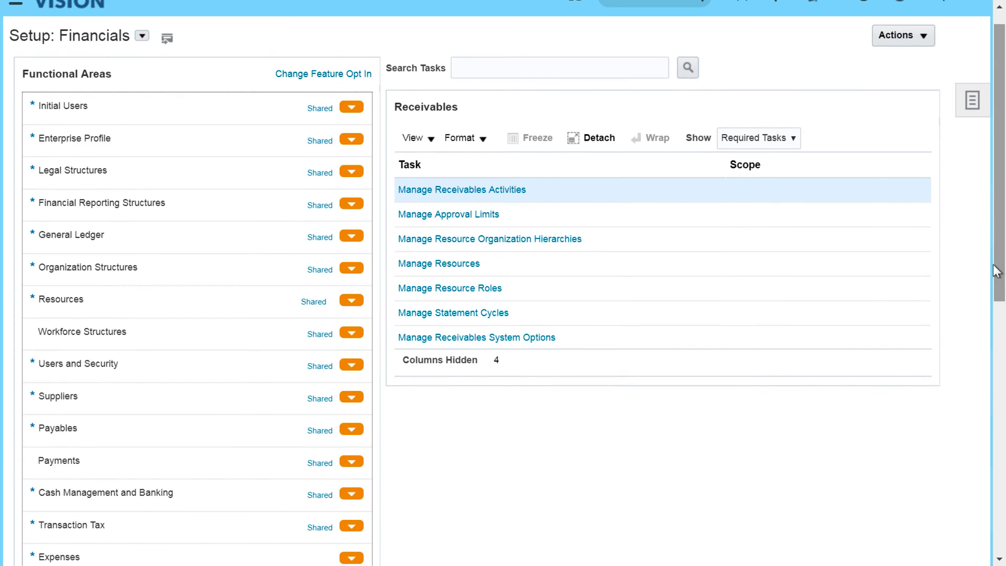
Review the receivables activities defined for ACME US Business Unit1, leaving them without saving.
left_click(469, 191)
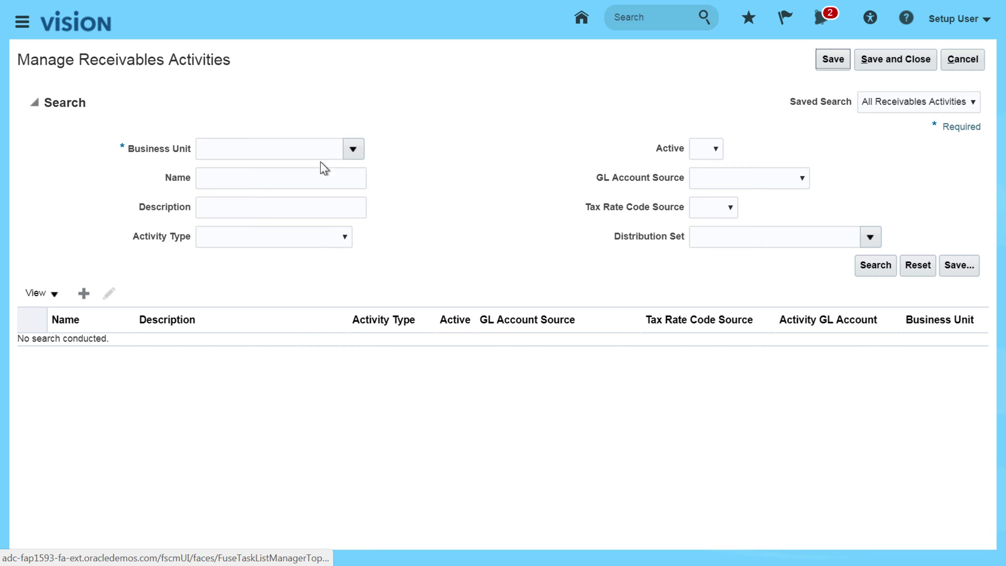
left_click(349, 148)
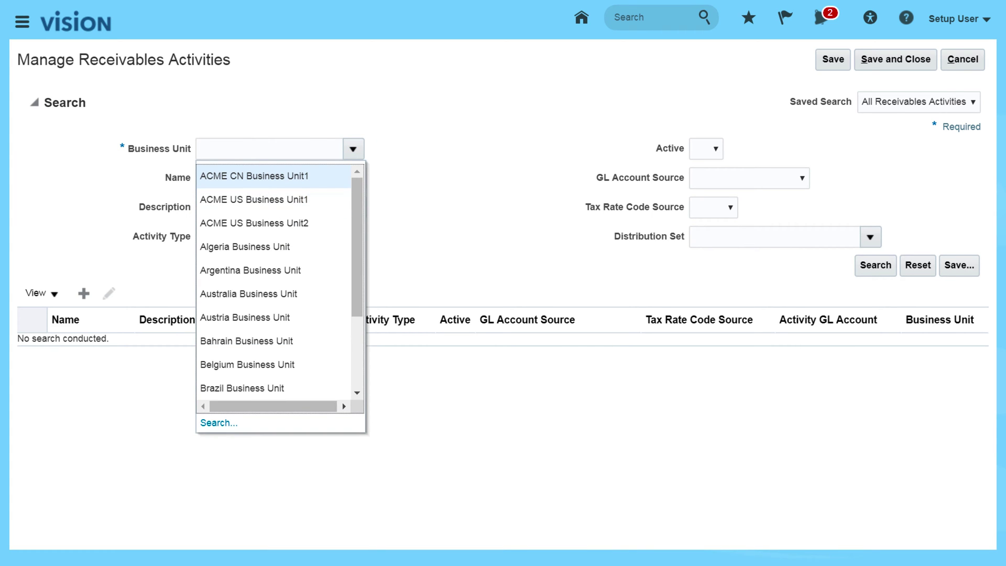
left_click(252, 200)
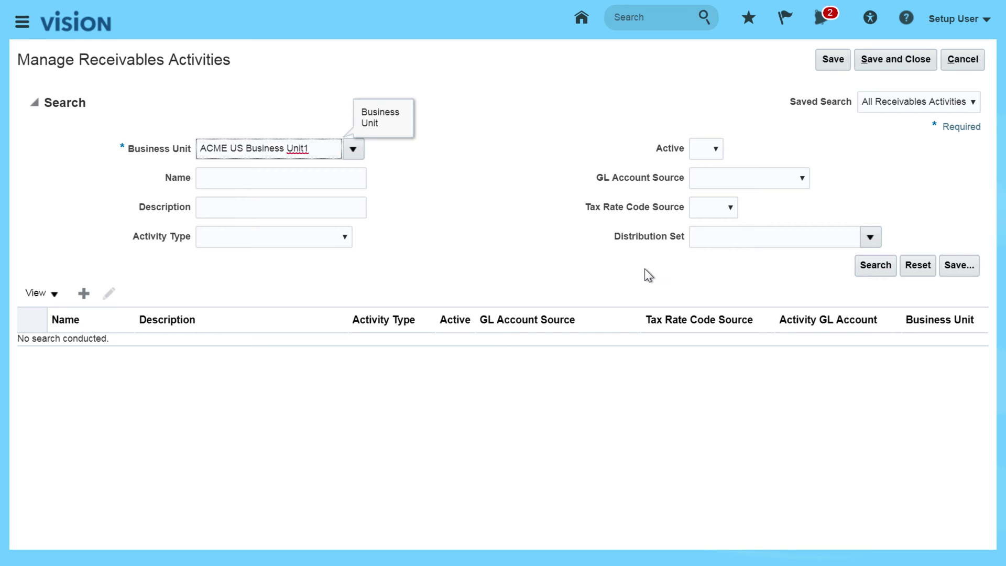
left_click(875, 266)
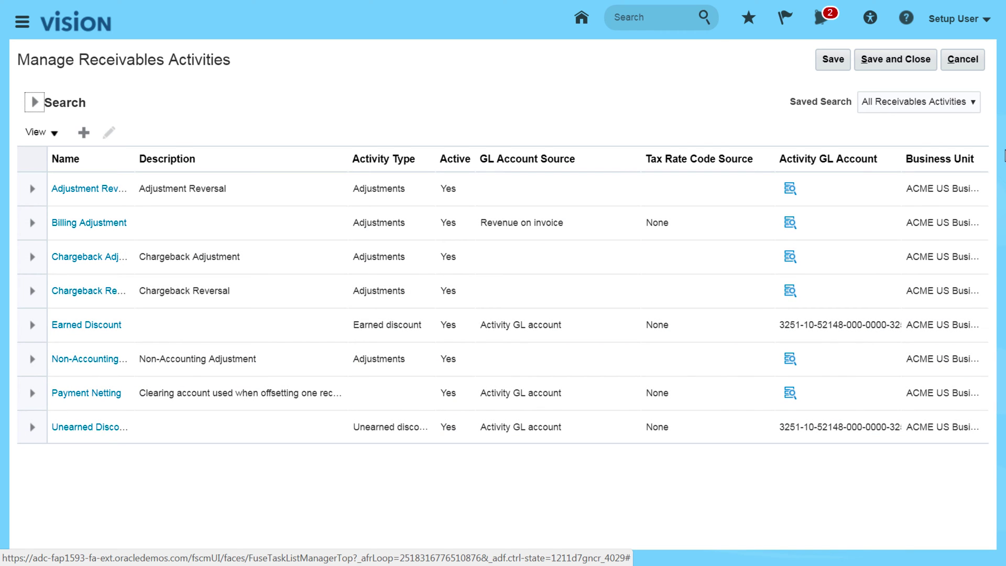
left_click(965, 60)
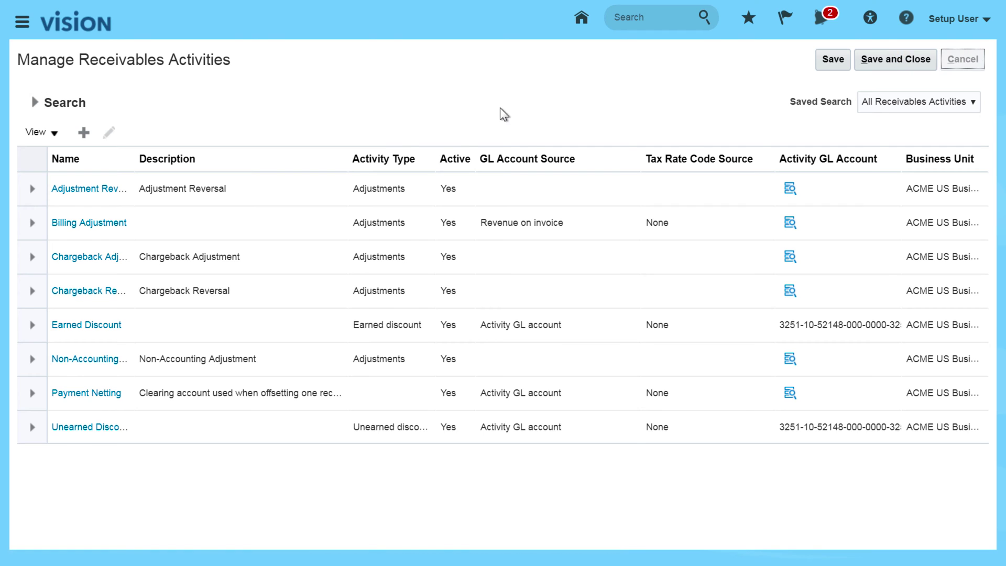
Show all Receivables setup tasks instead of only the required ones and look through the list.
left_click(777, 164)
left_click(749, 176)
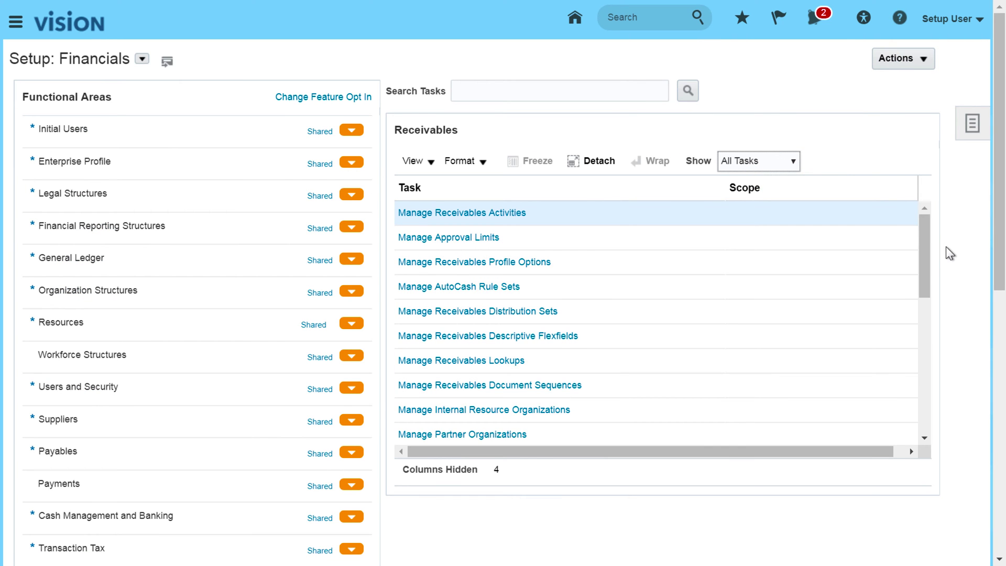
left_click_drag(923, 252, 922, 243)
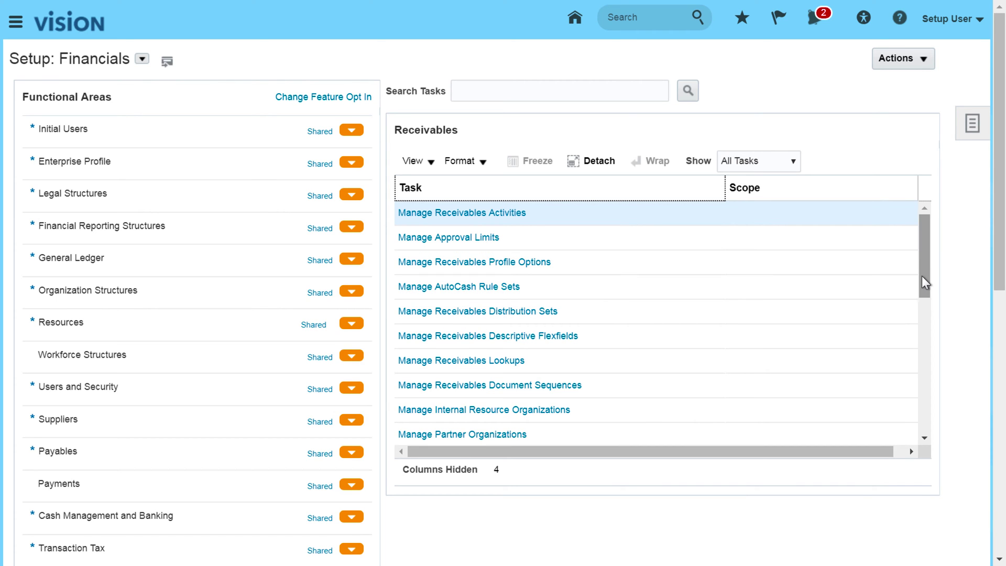
left_click_drag(922, 276, 929, 383)
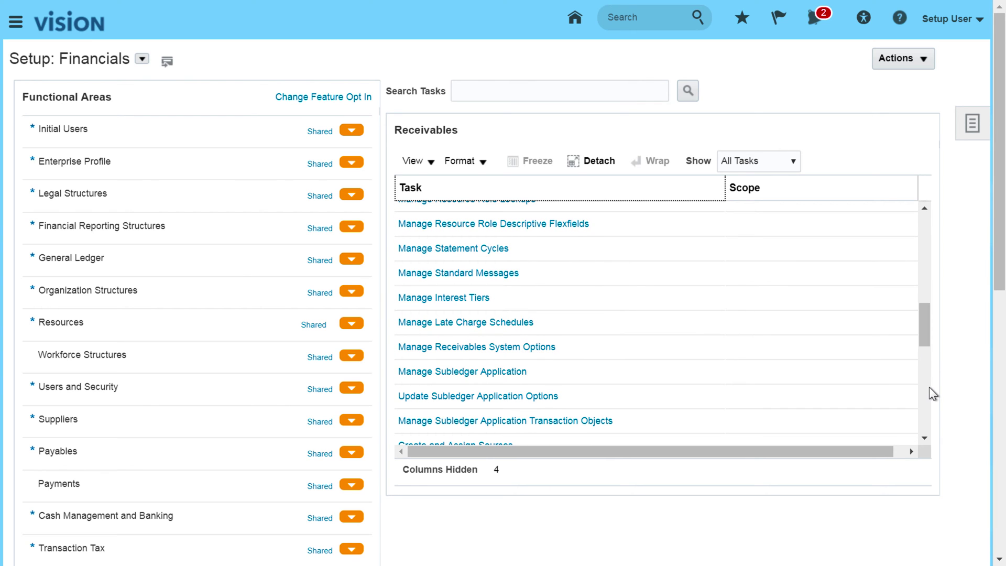
left_click_drag(922, 339, 936, 253)
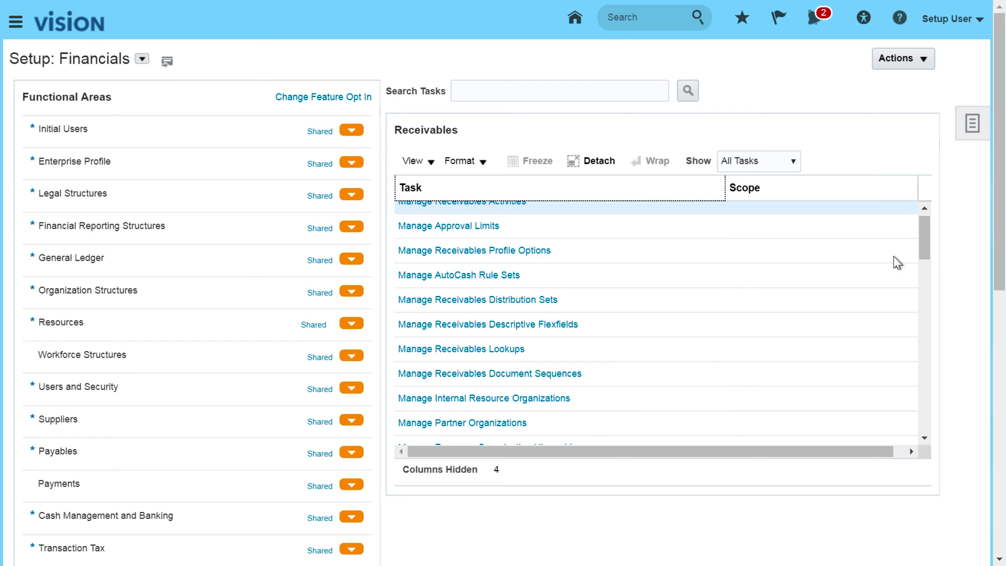
Search the receivables distribution sets for ACME US Business Unit1 and return to the Receivables task list.
left_click(464, 301)
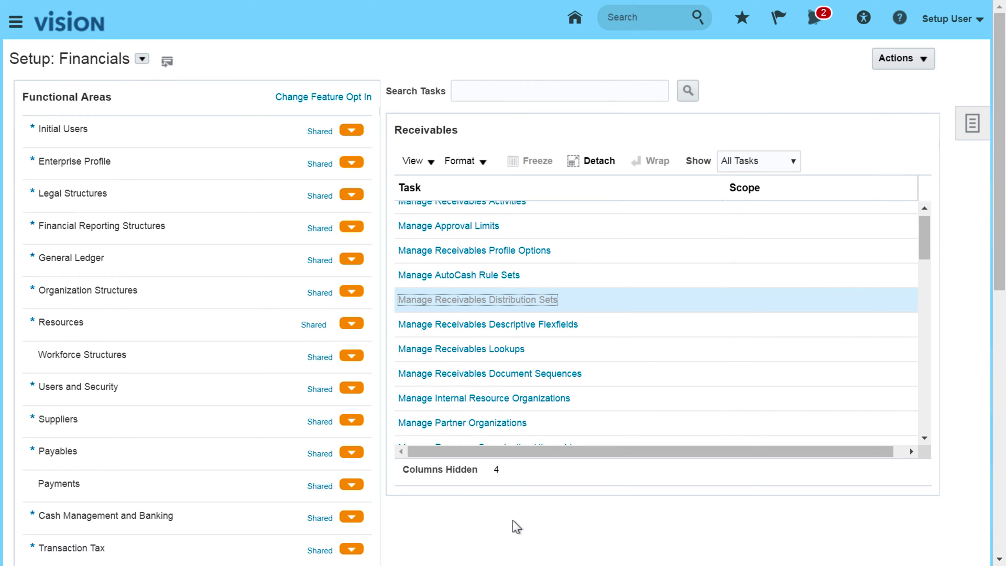
left_click(360, 134)
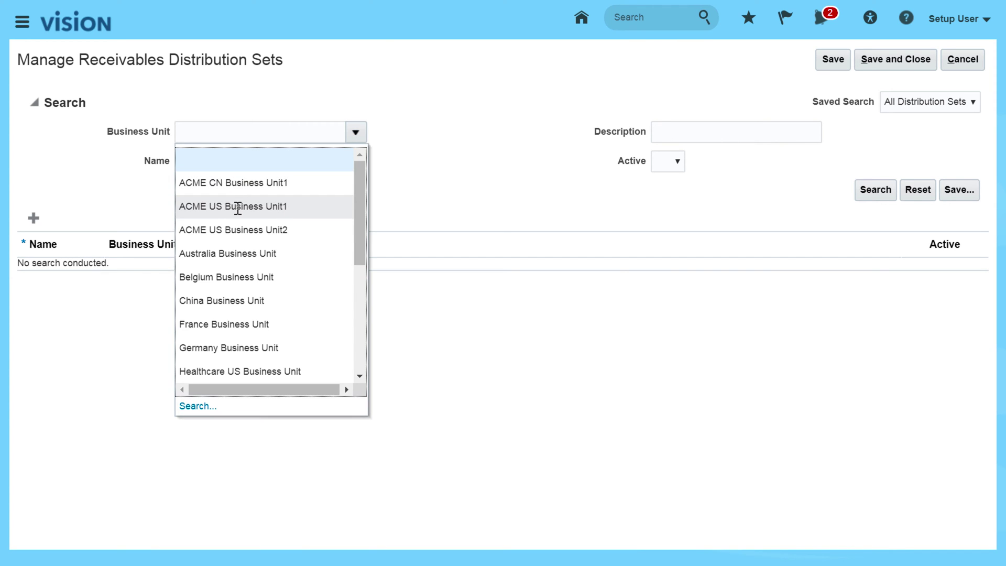
left_click(235, 206)
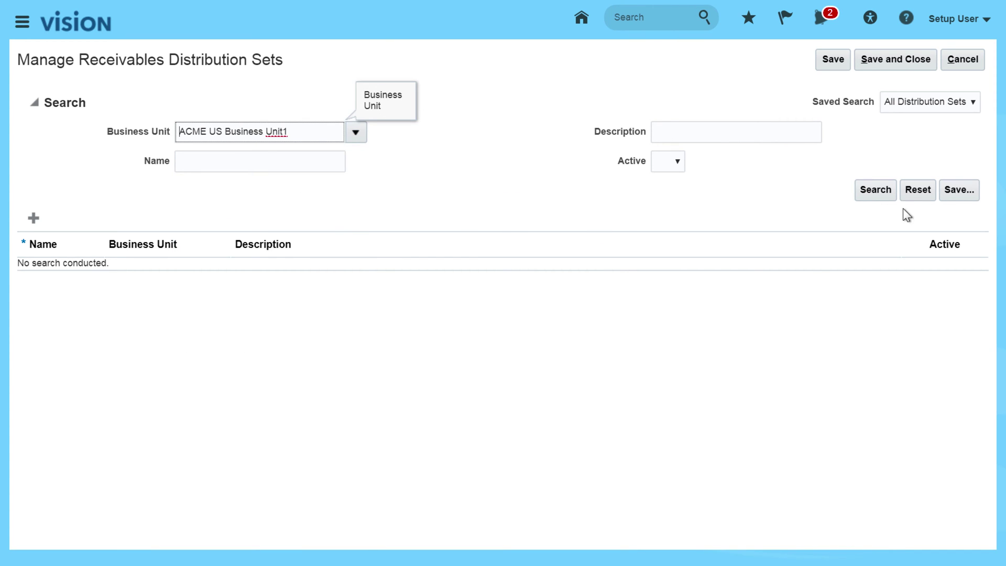
left_click(873, 193)
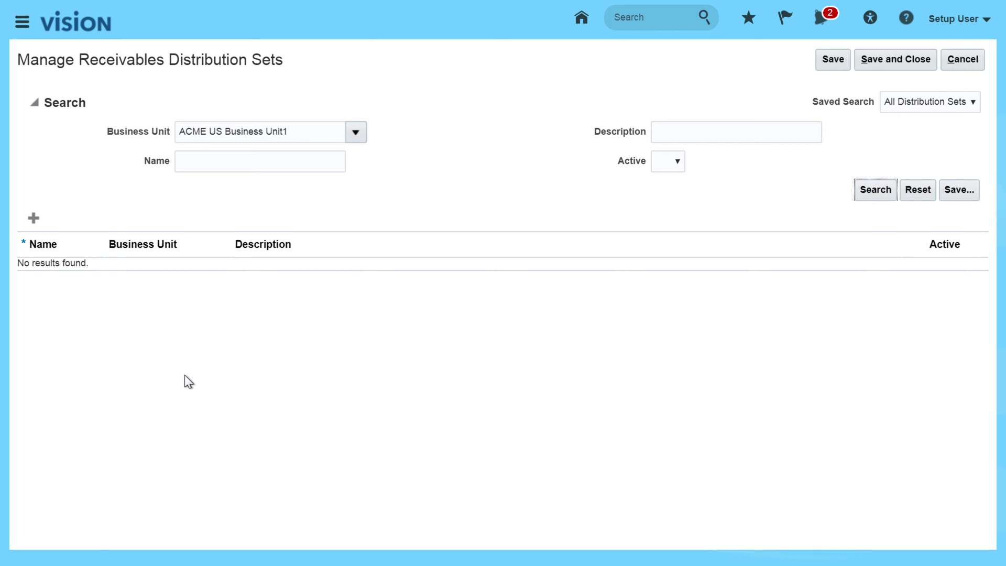
left_click(959, 52)
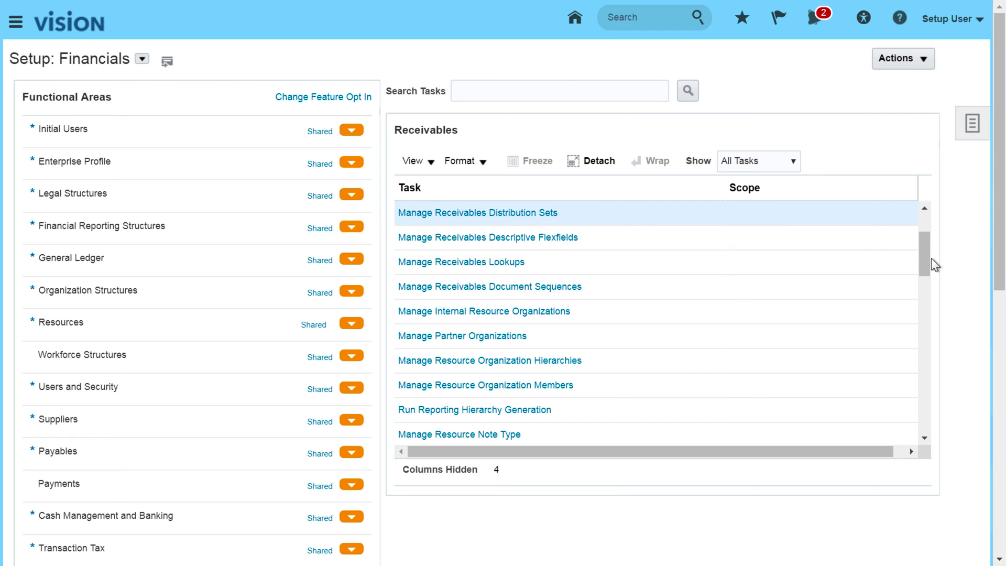
Open the Customer Billing functional area to view its required setup tasks.
left_click_drag(998, 285, 1002, 406)
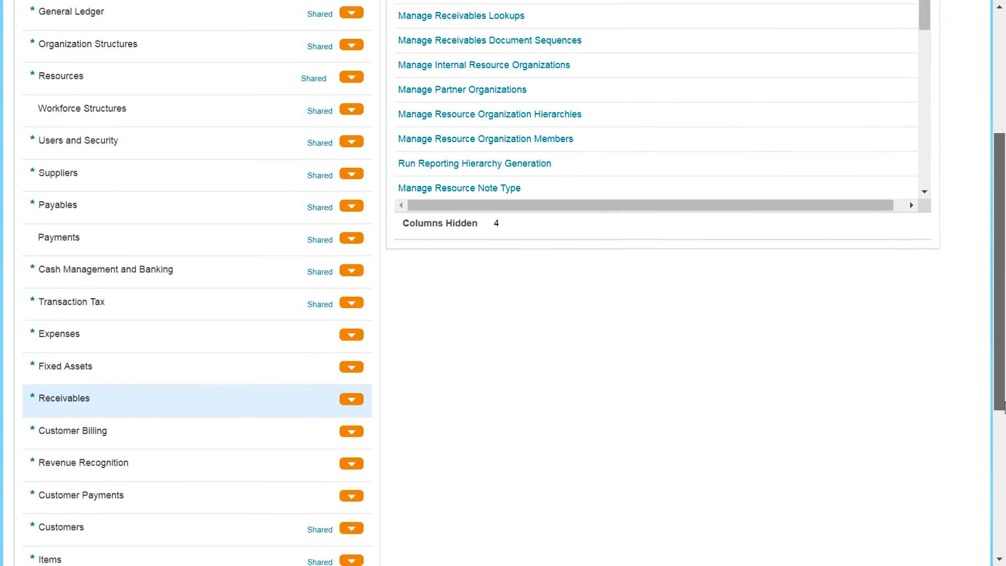
left_click(150, 433)
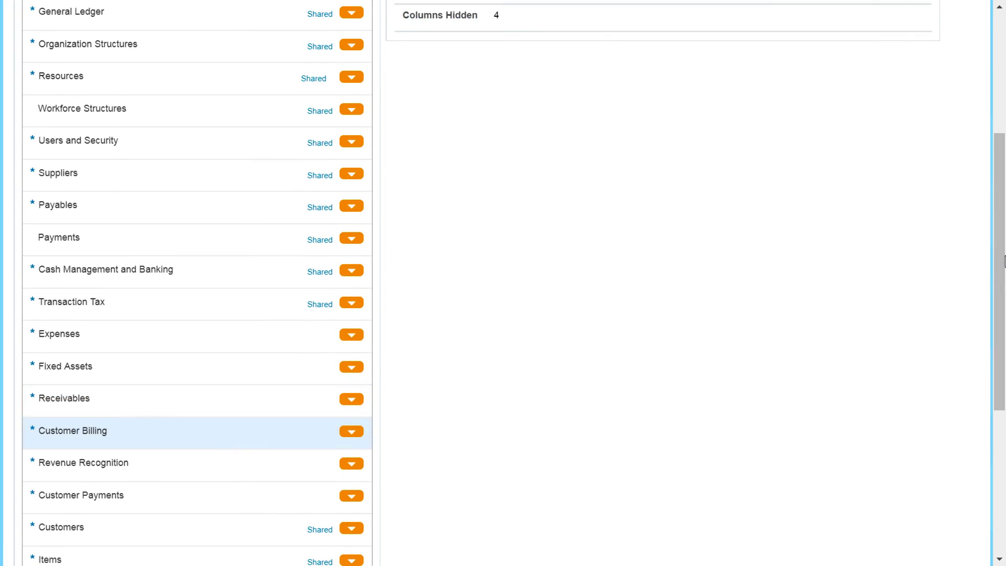
left_click_drag(998, 273, 999, 145)
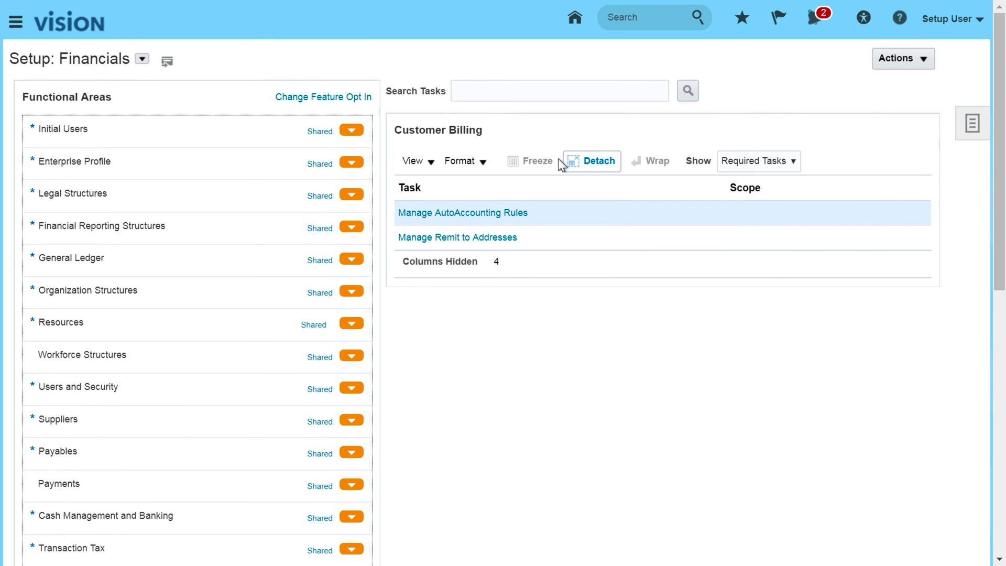
Search the AutoAccounting rules for ACME US Business Unit1.
left_click(452, 213)
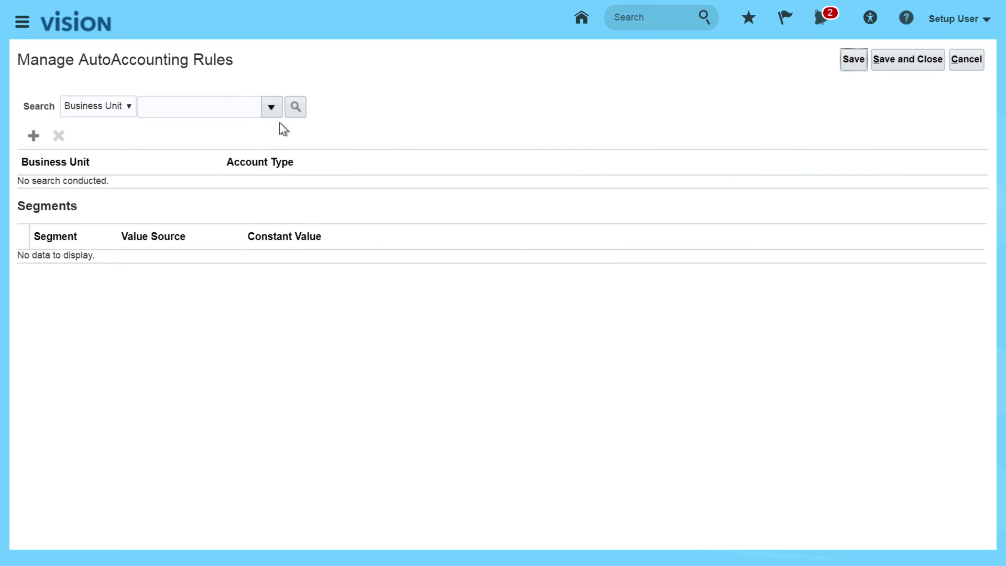
left_click(270, 106)
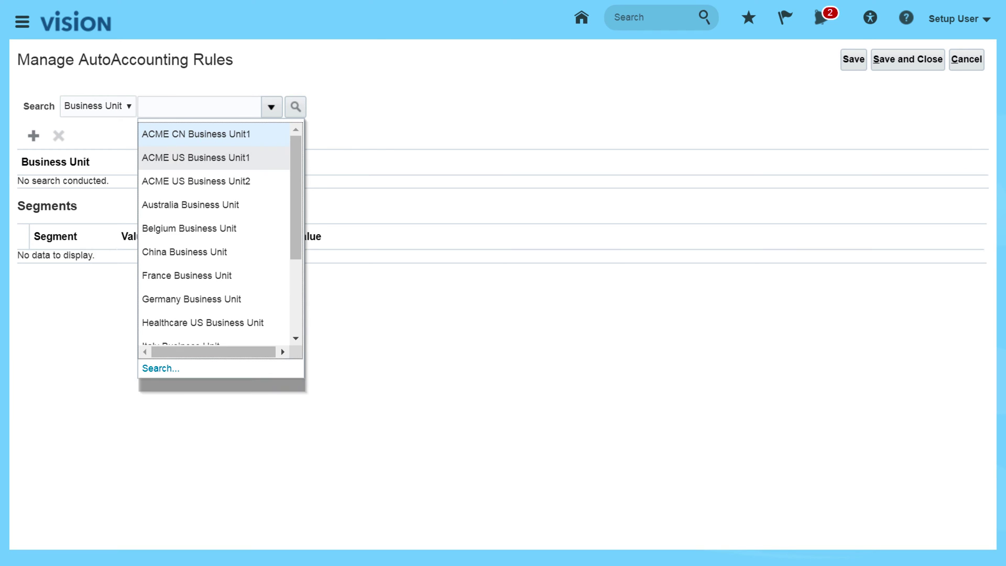
left_click(190, 158)
left_click(298, 108)
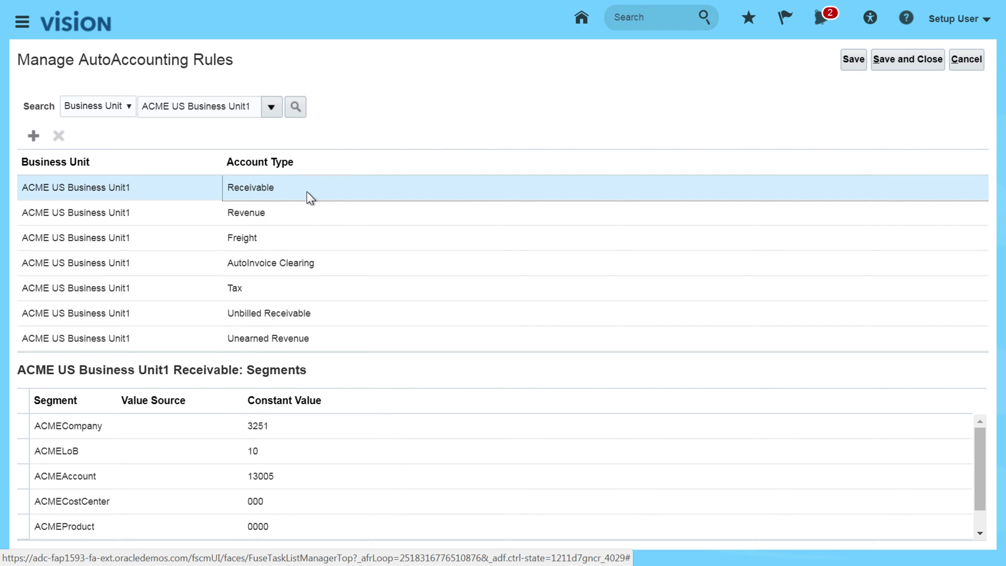
Examine the segment values of the Receivable, Revenue, AutoInvoice Clearing and Unbilled Receivable rules, leaving them without saving.
left_click(306, 191)
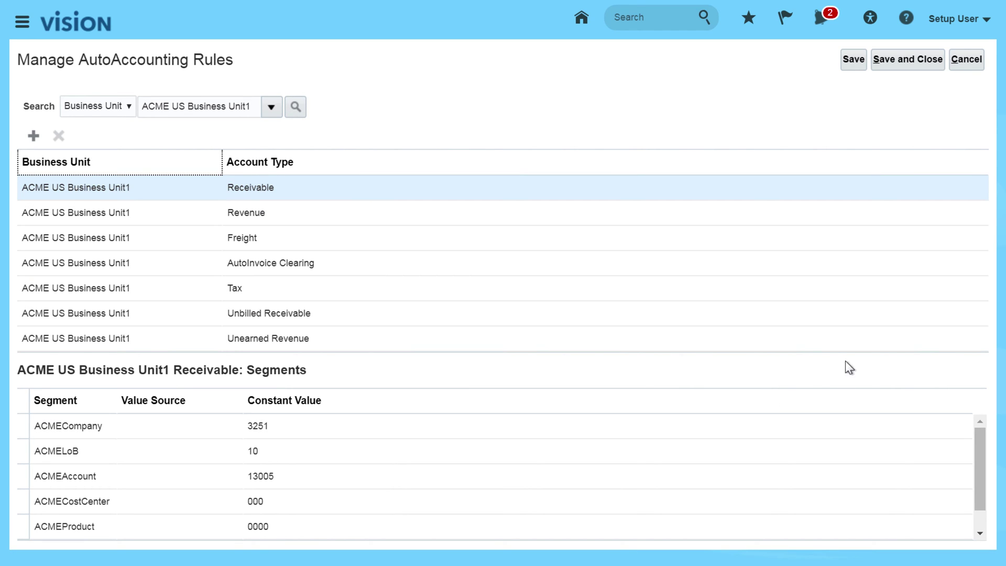
left_click(274, 213)
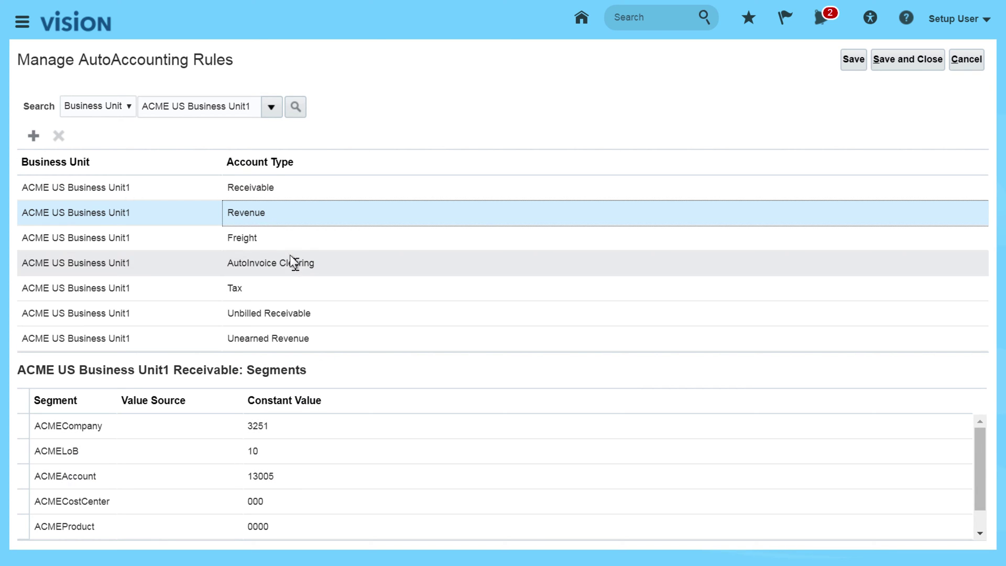
left_click(263, 288)
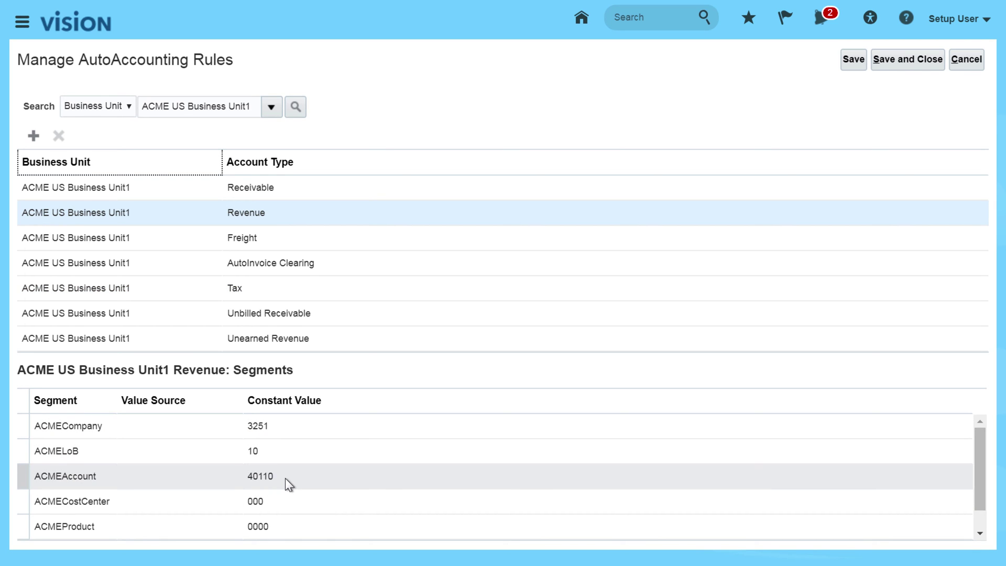
left_click(323, 264)
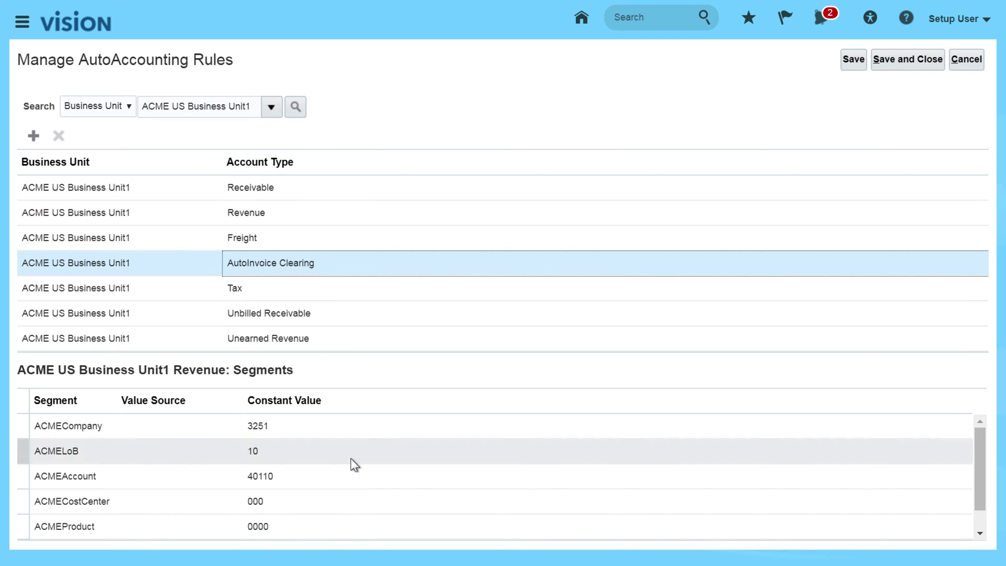
left_click(340, 315)
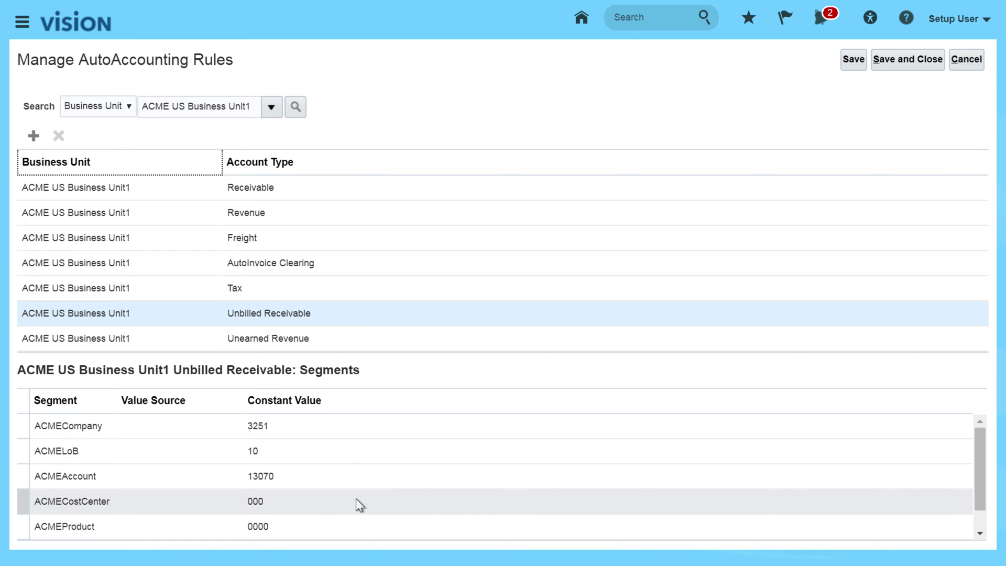
left_click(964, 59)
Review the remit-to addresses, selecting the United States receipt-from criteria, and return to the Customer Billing tasks.
left_click(471, 238)
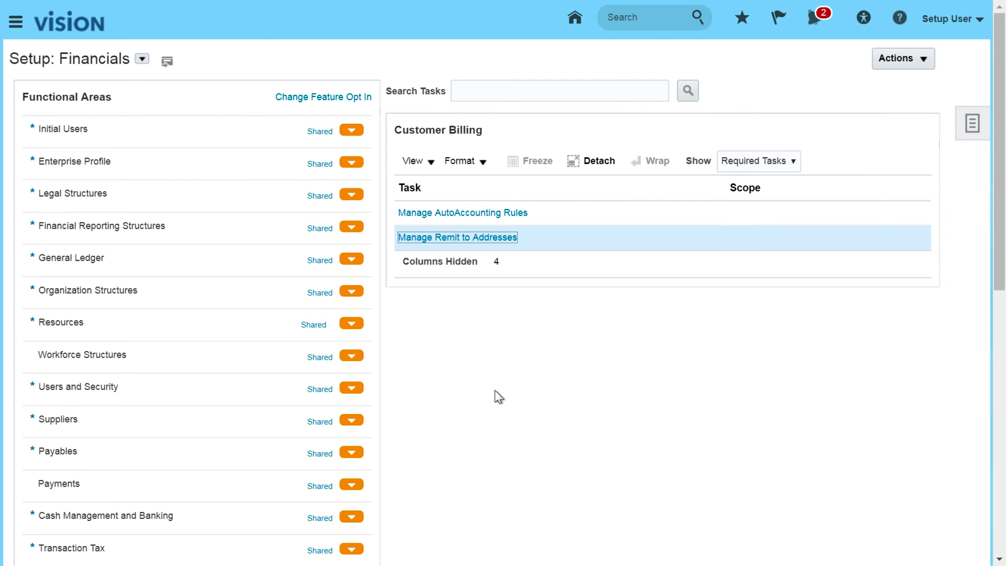
left_click(455, 240)
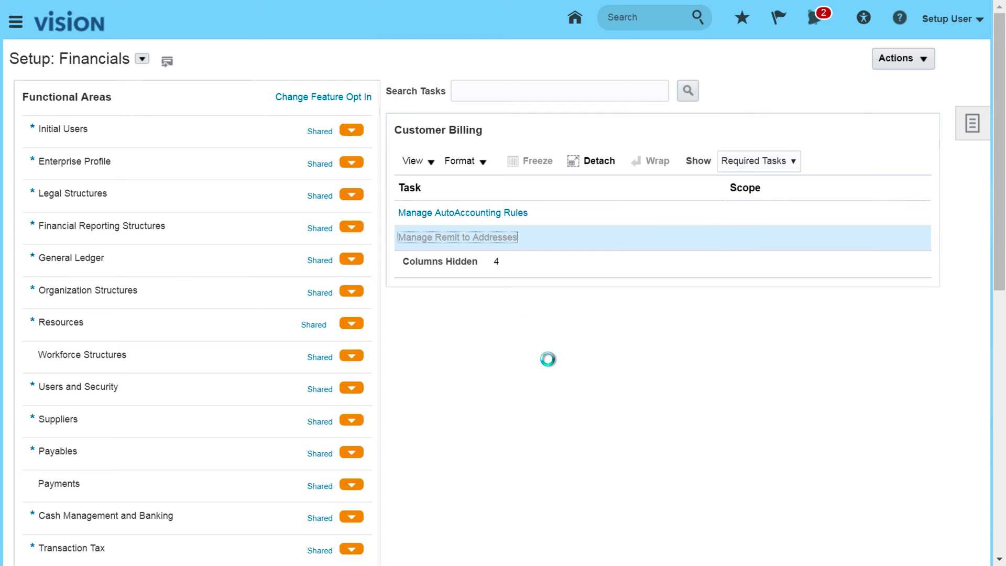
left_click(134, 368)
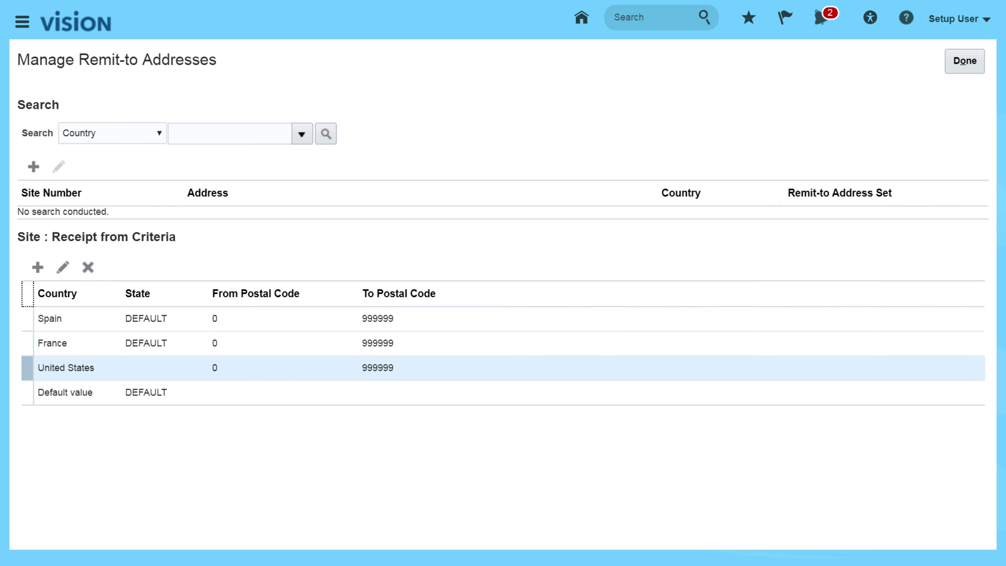
left_click(971, 63)
left_click_drag(999, 273, 974, 253)
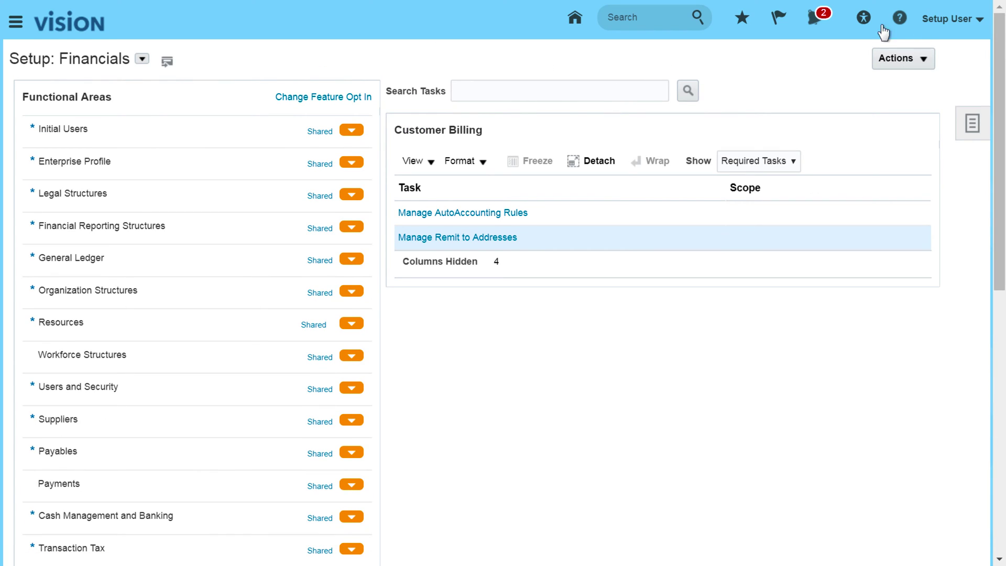
Return to the home page and open the User Accounts page from the Tools group.
left_click(574, 18)
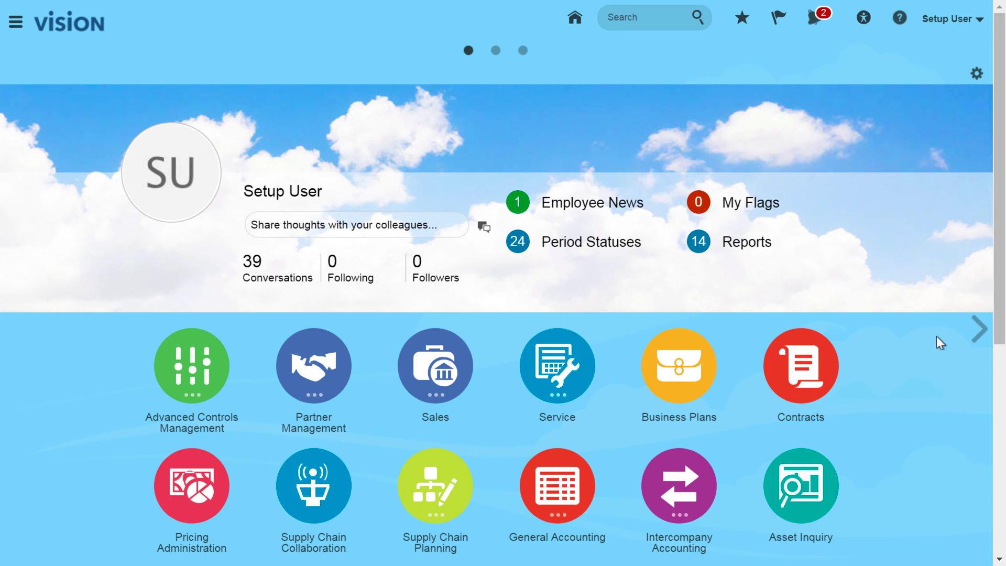
left_click_drag(1002, 316, 1001, 526)
left_click(293, 478)
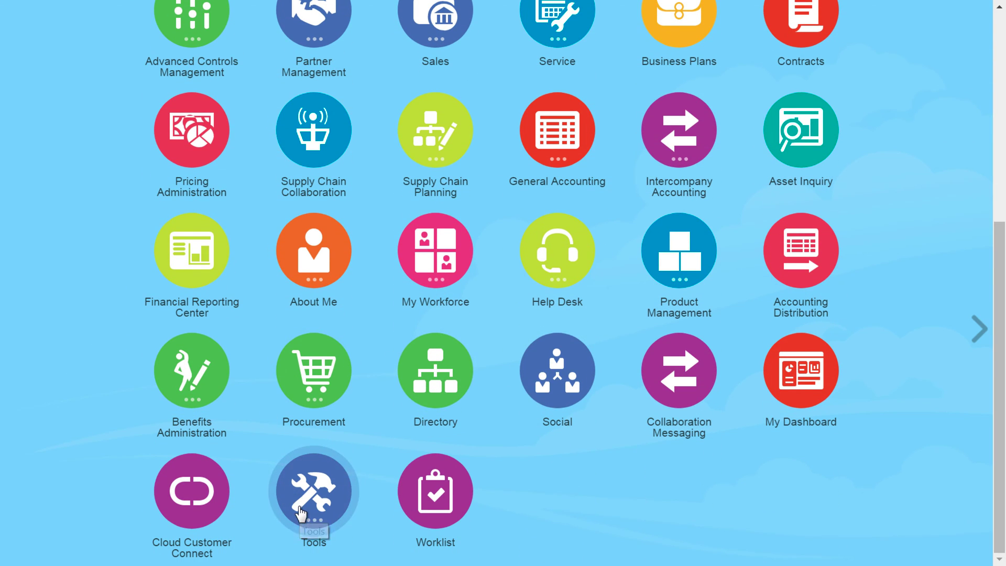
left_click(710, 422)
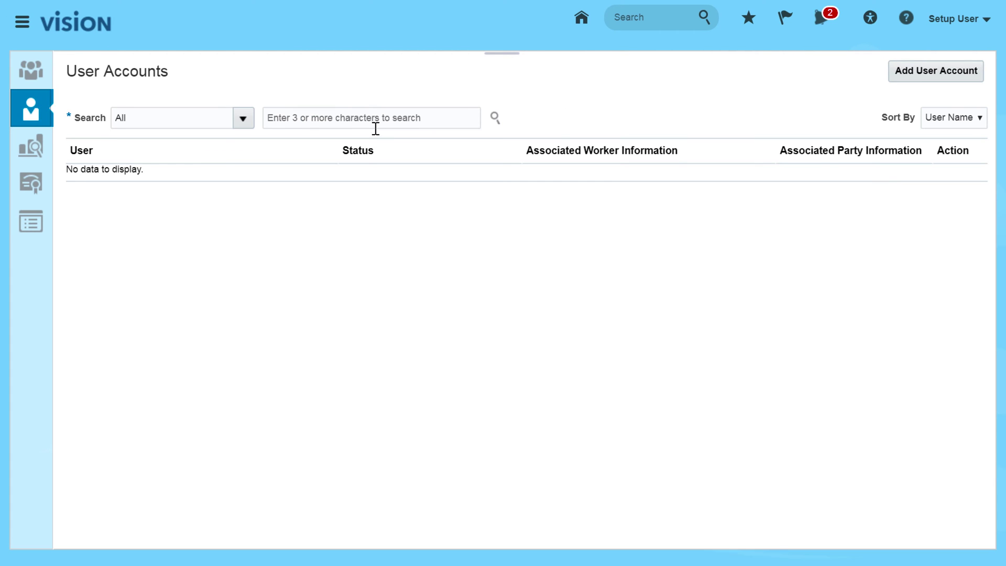
Search the user accounts for "setup" and open the matching account's details.
left_click(309, 115)
type("setup")
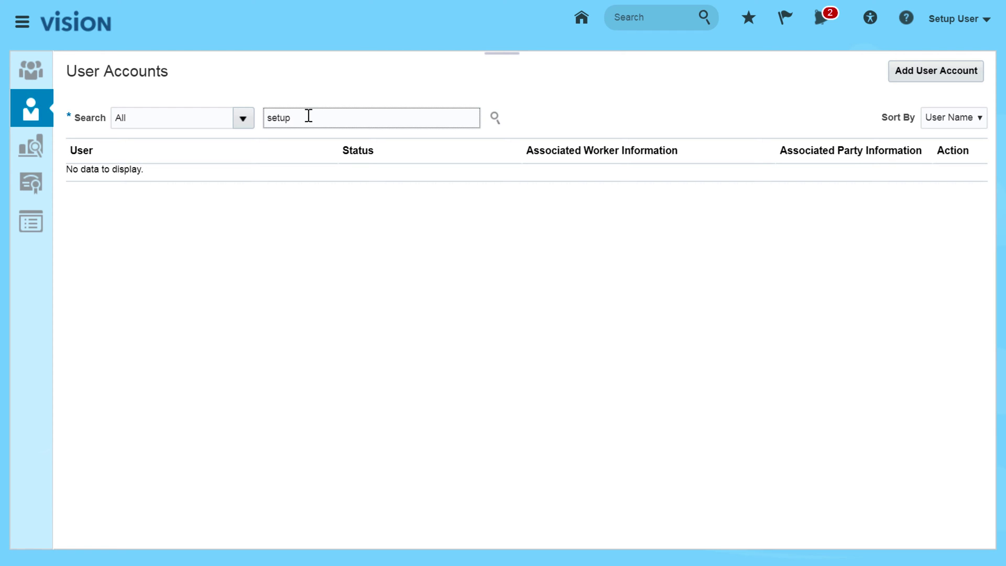
key("Return")
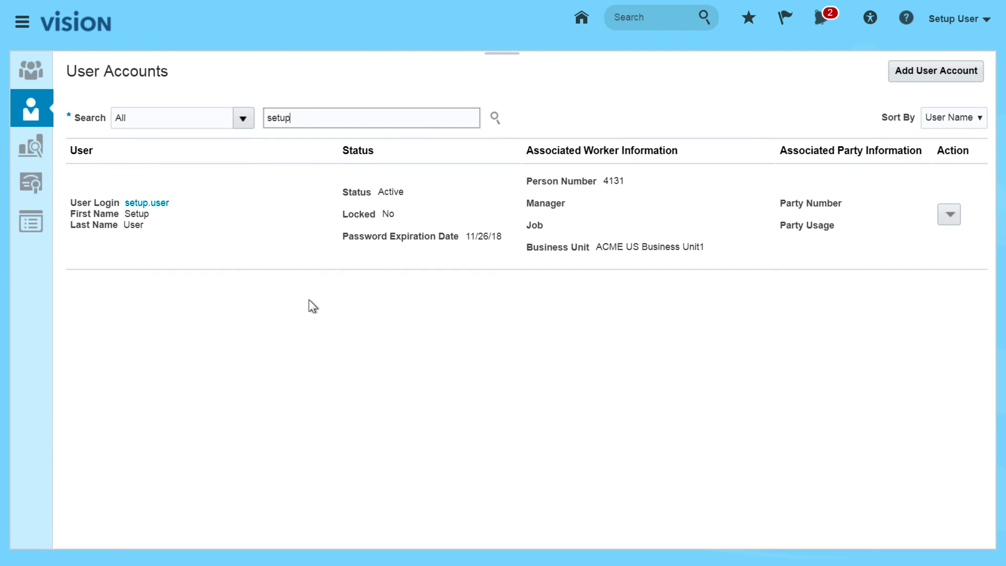
left_click(154, 203)
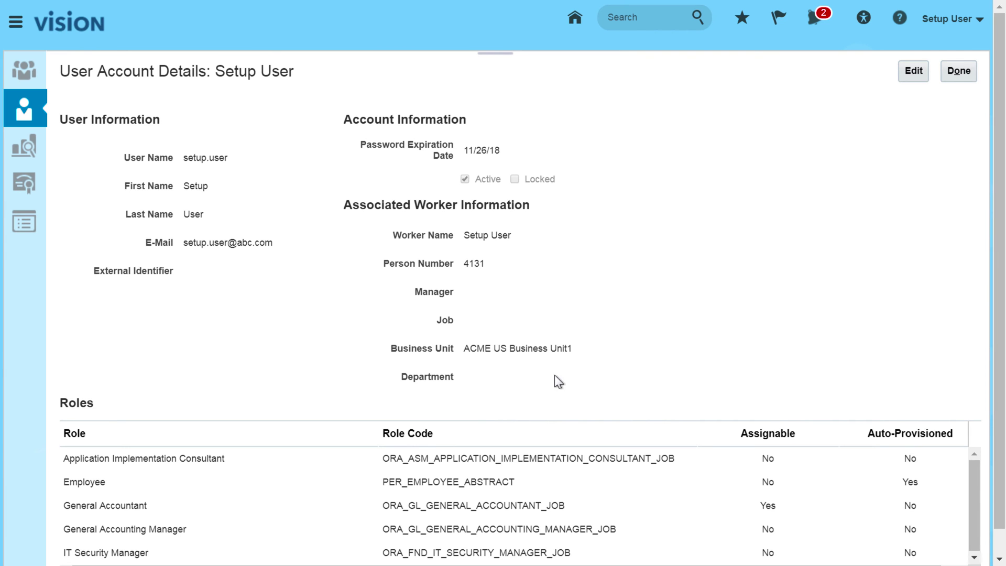
Open the setup user's account for editing and add the Accounts Payable Manager role.
left_click(913, 71)
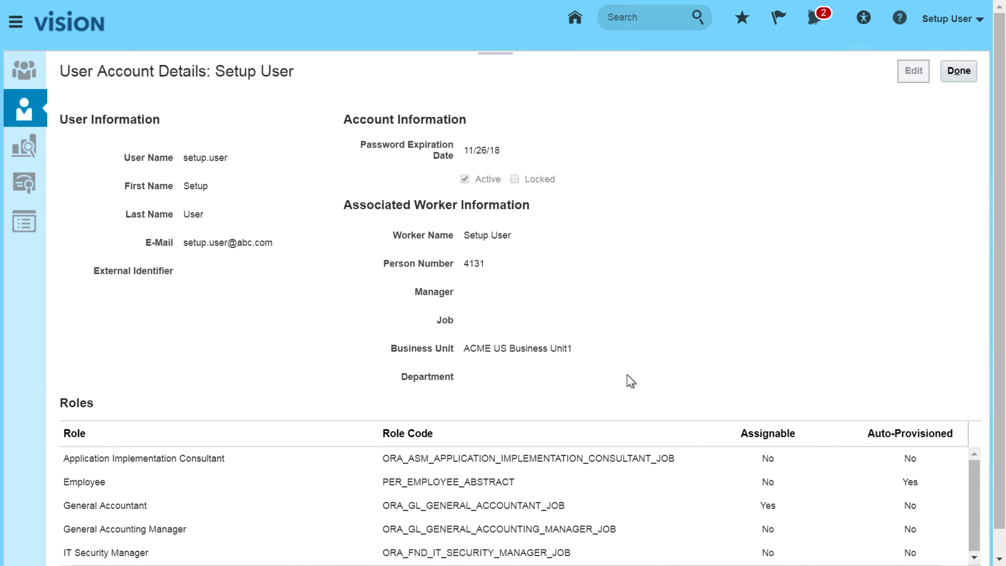
left_click(803, 446)
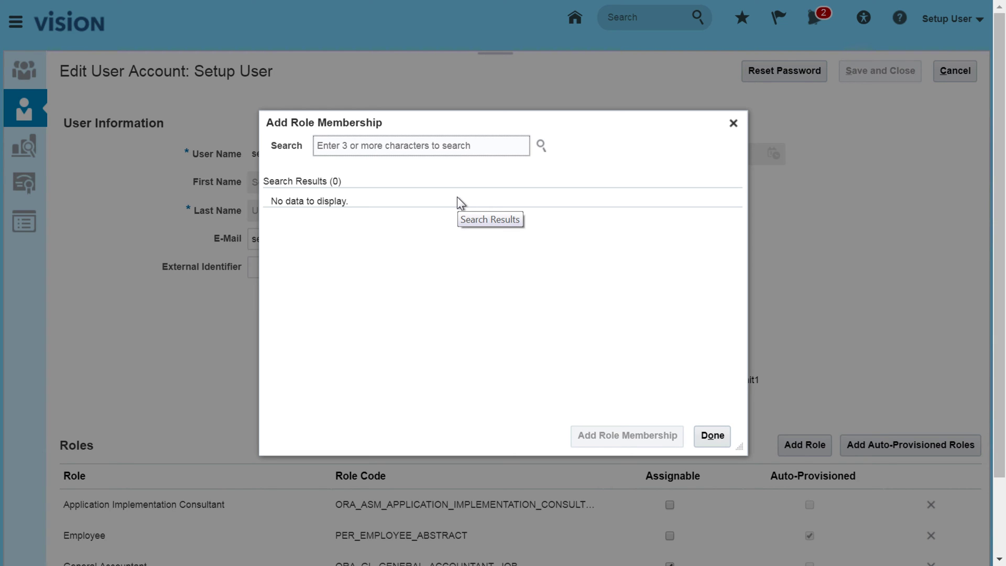
type("Accounts Pay")
left_click(373, 170)
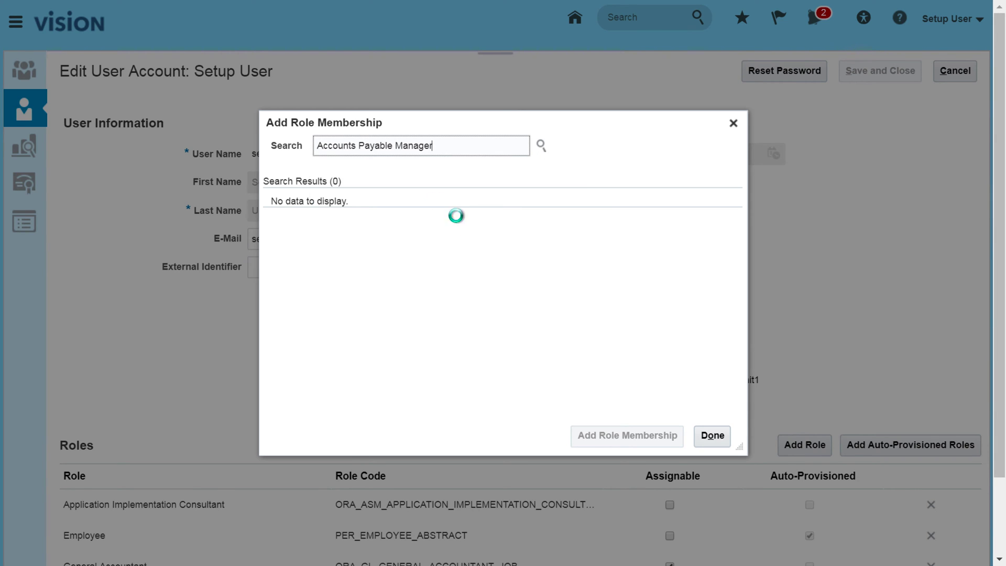
left_click(580, 285)
left_click(620, 436)
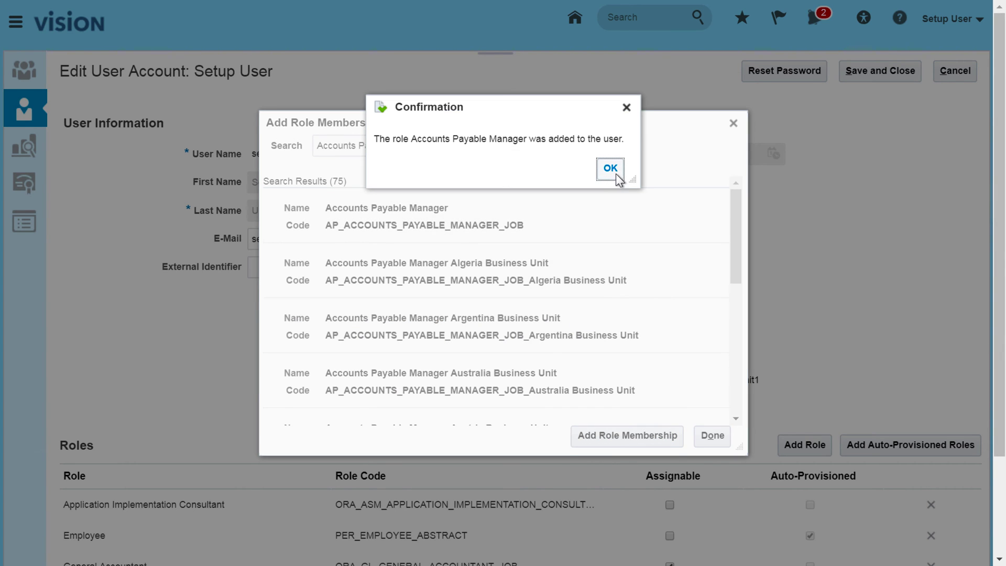
left_click(610, 169)
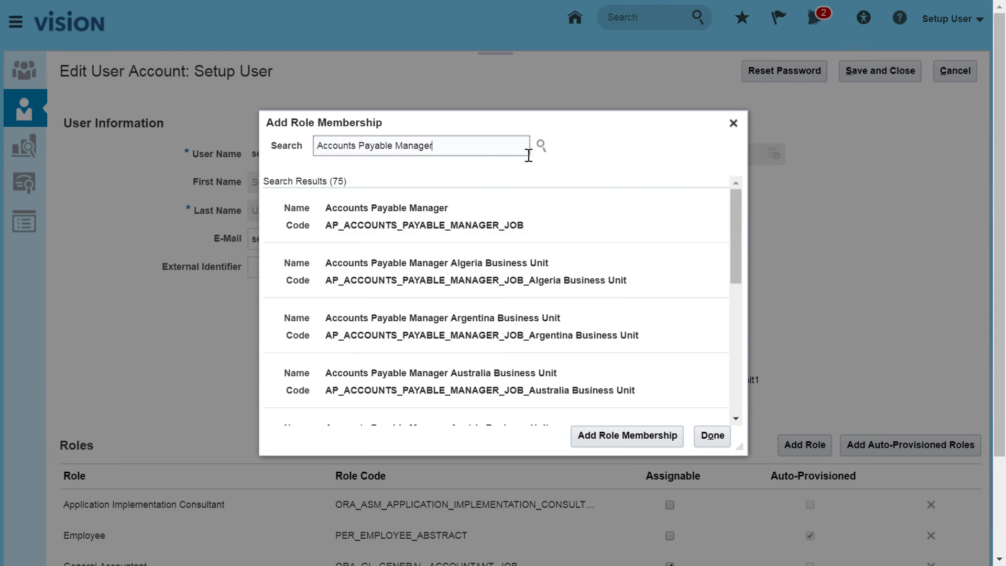
Find the Accounts Payable Supervisor role and add it to the setup user's account.
double_click(412, 148)
type("Super")
left_click(363, 169)
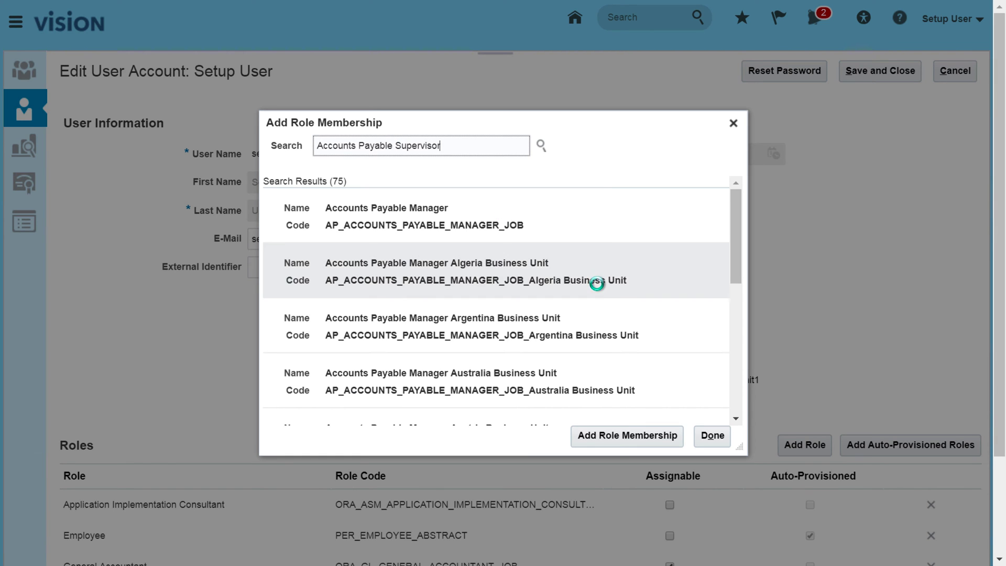
left_click(576, 227)
left_click(626, 439)
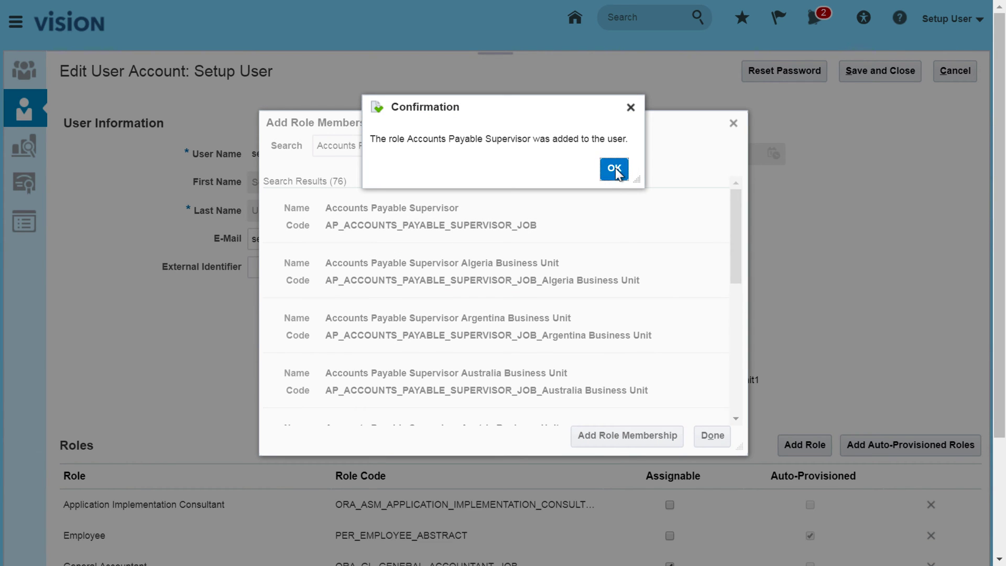
left_click(615, 170)
Add the Accounts Payable Specialist role with code ORA_AP_ACCOUNTS_PAYABLE_SPECIALIST_JOB to the setup user.
double_click(411, 145)
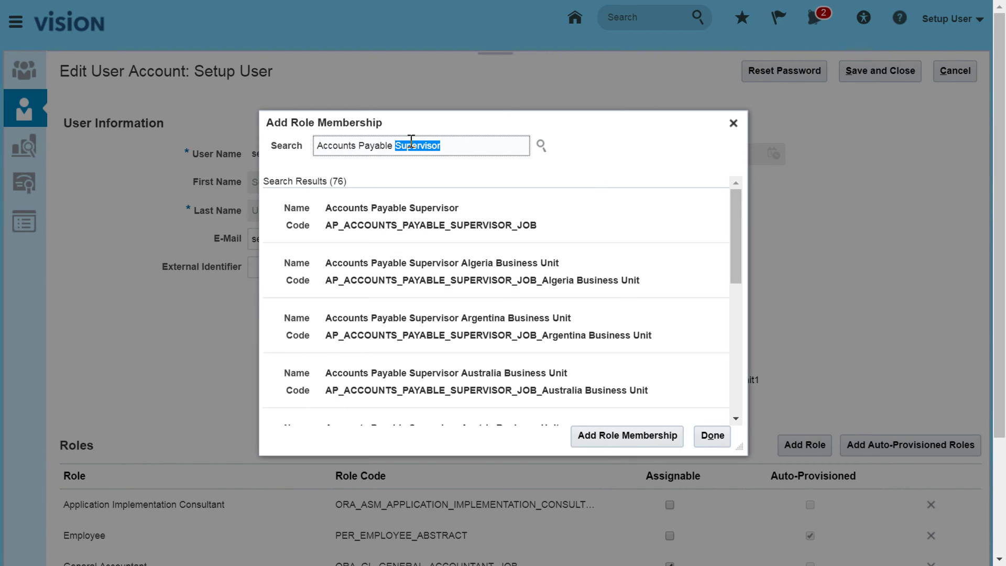
type("Specialist")
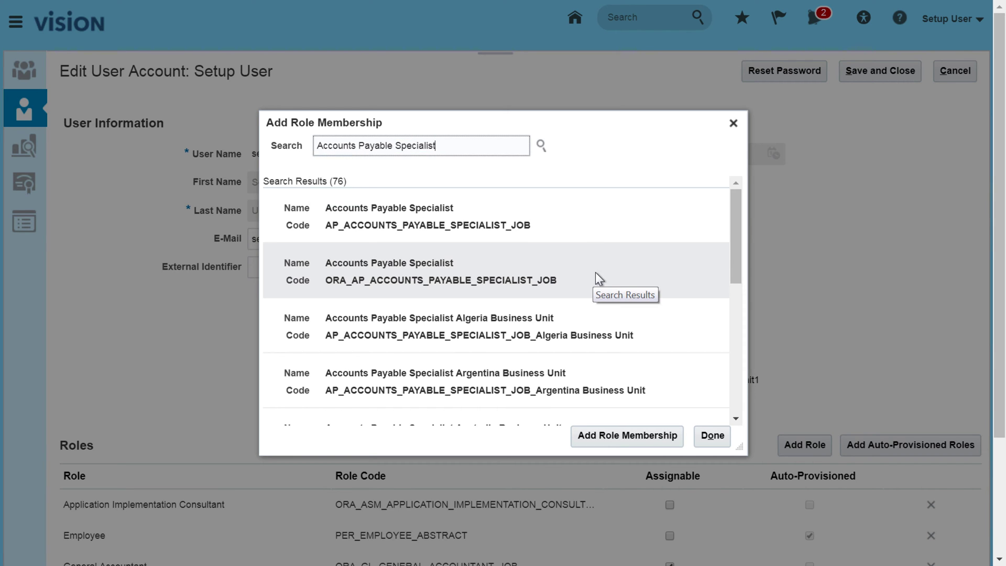
left_click(597, 275)
left_click(617, 440)
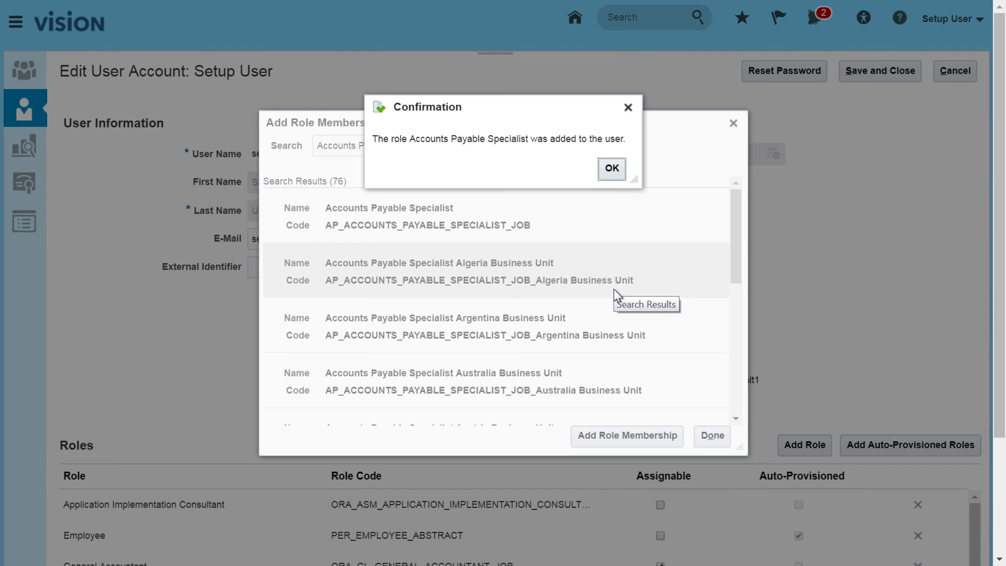
left_click(611, 169)
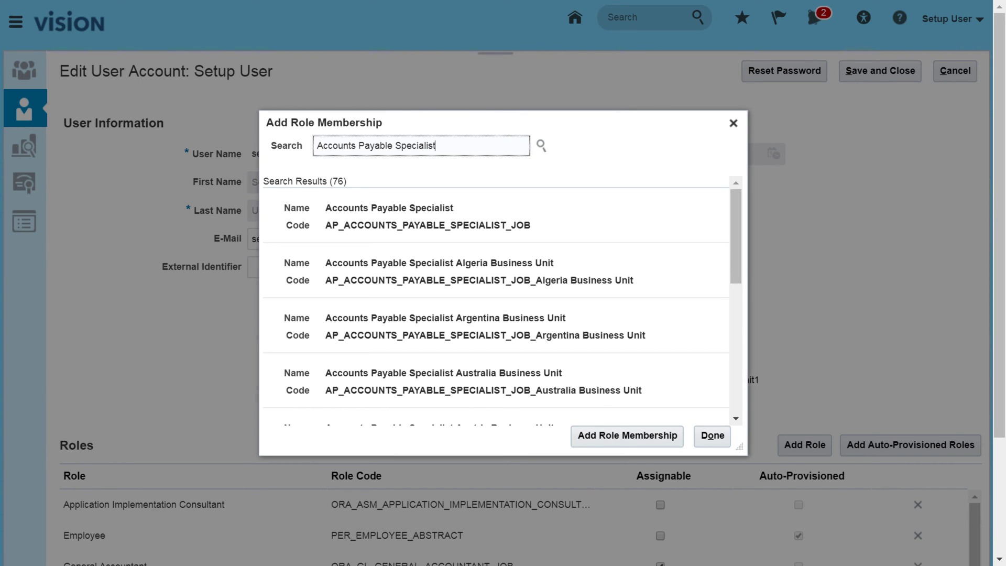
Search for Supplier Administrator and add the role with code ORA_POZ_SUPPLIER_ADMINISTRATOR_ABSTRACT to the setup user.
left_click_drag(450, 144, 306, 146)
type("Suppl")
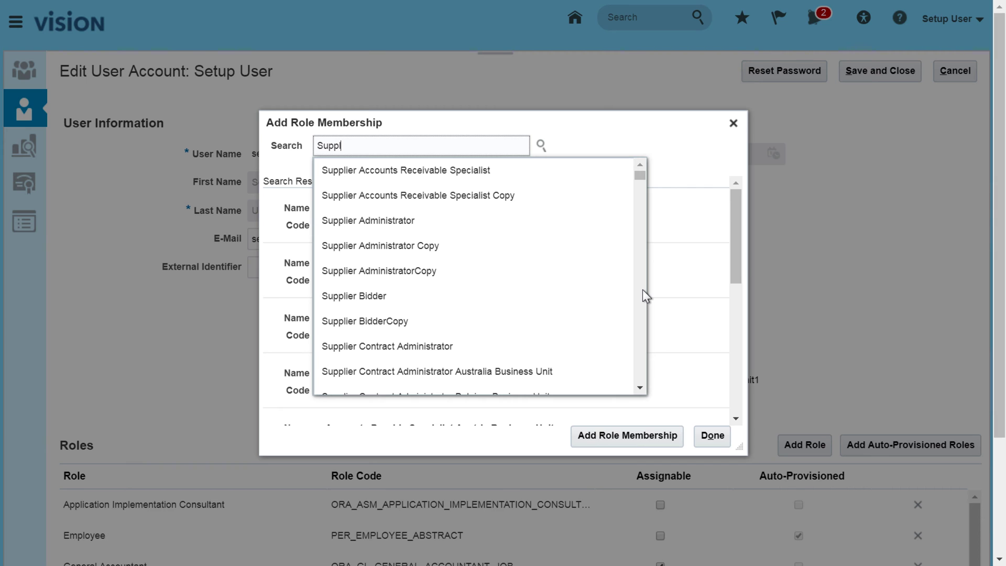
left_click(417, 223)
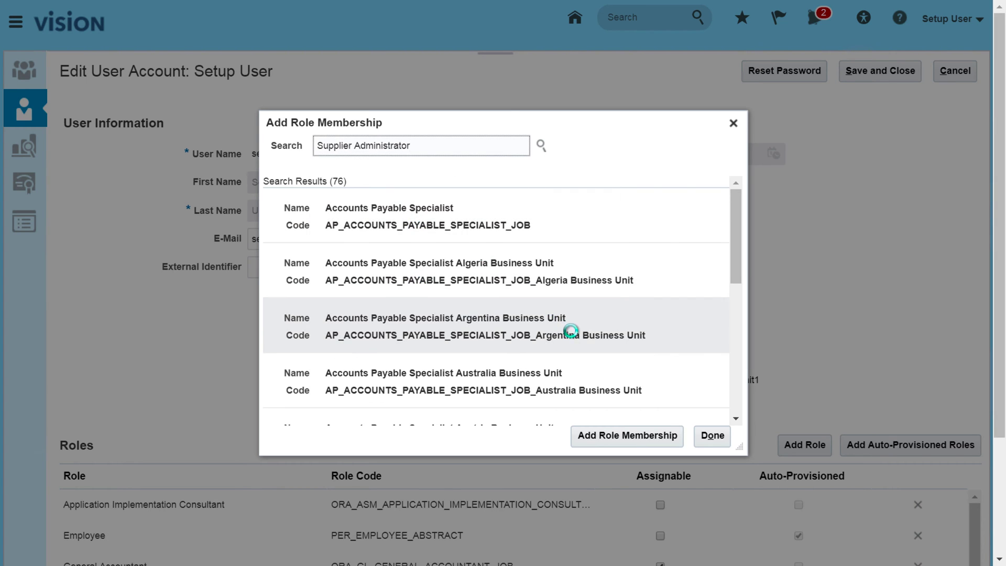
left_click(477, 216)
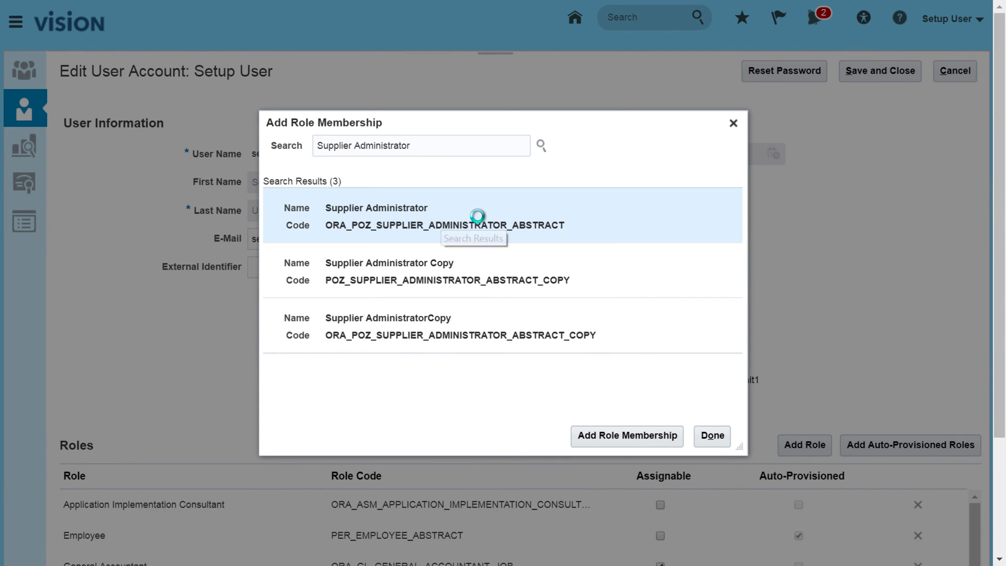
left_click(606, 438)
left_click(597, 170)
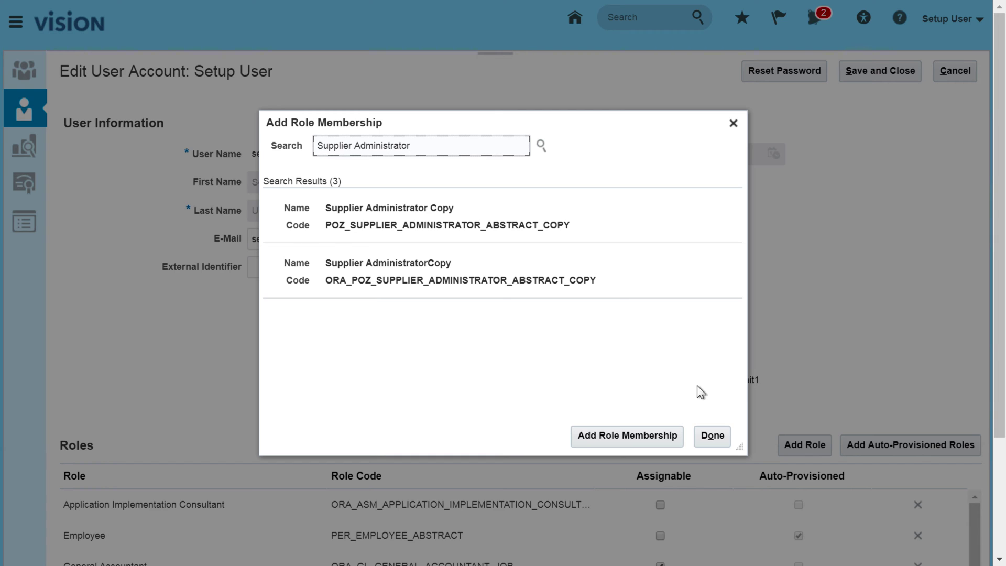
Find the Accounts Receivable Manager role and add it to the setup user's account.
double_click(401, 145)
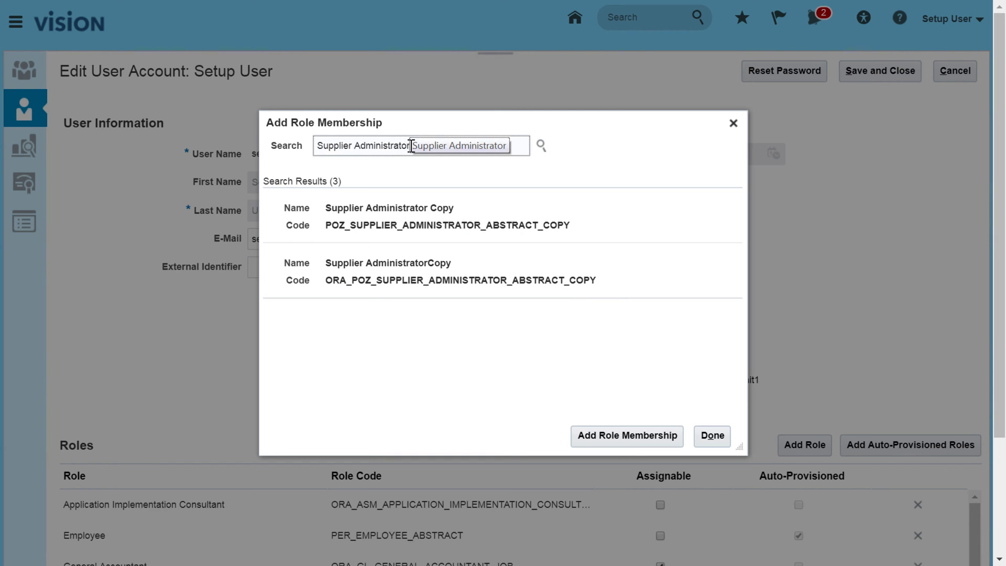
left_click_drag(314, 141, 285, 145)
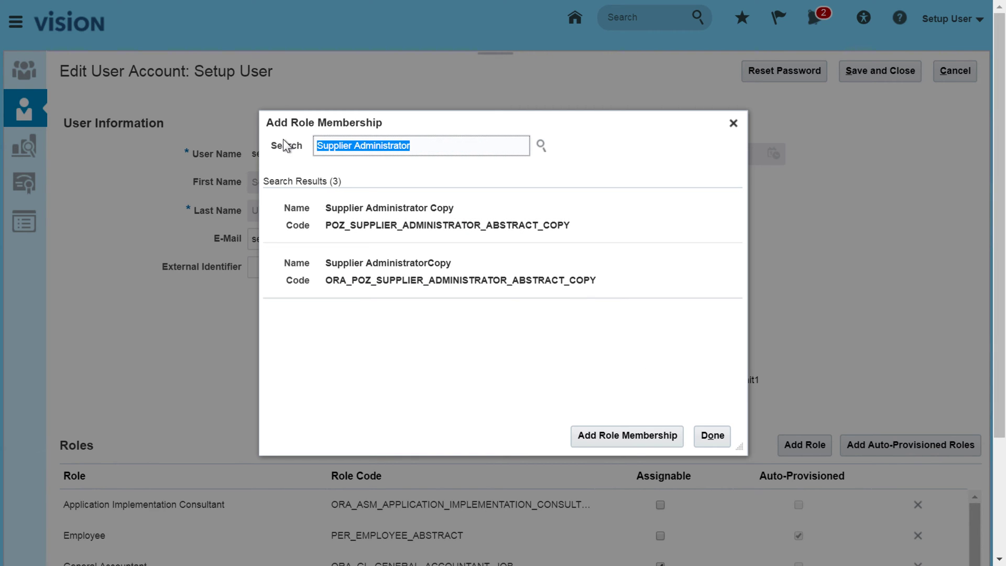
type("Accounts Rec")
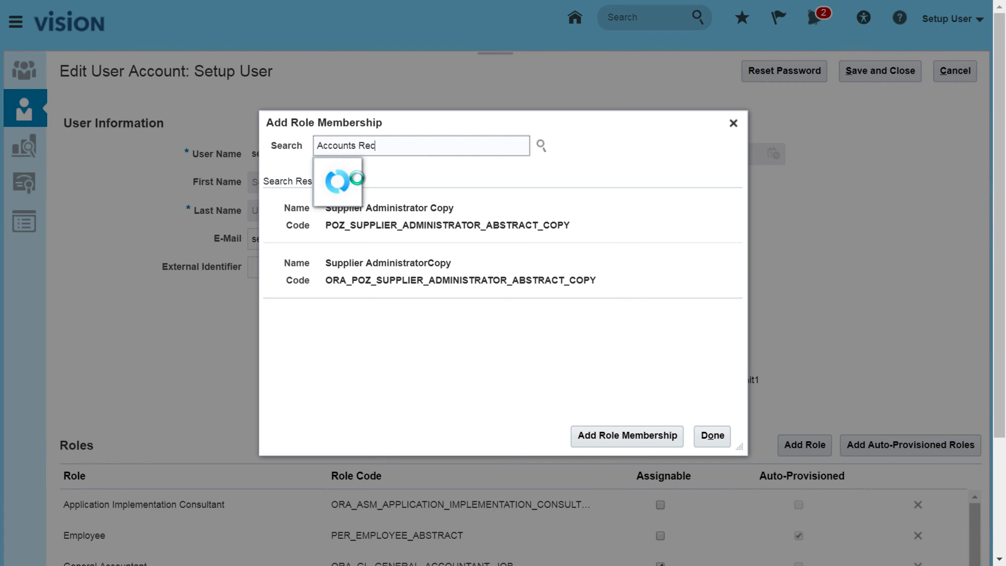
left_click(366, 173)
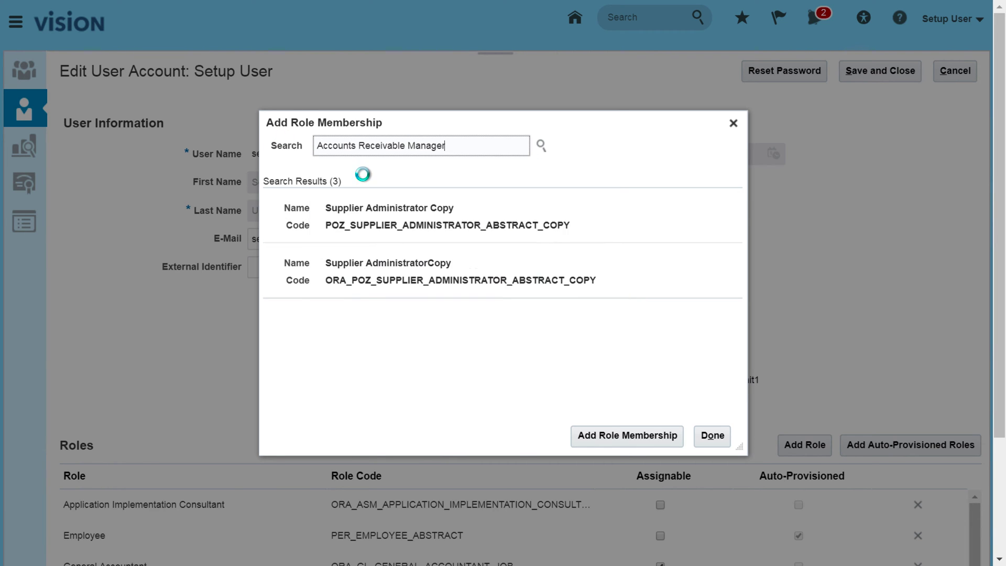
left_click(612, 224)
left_click(620, 434)
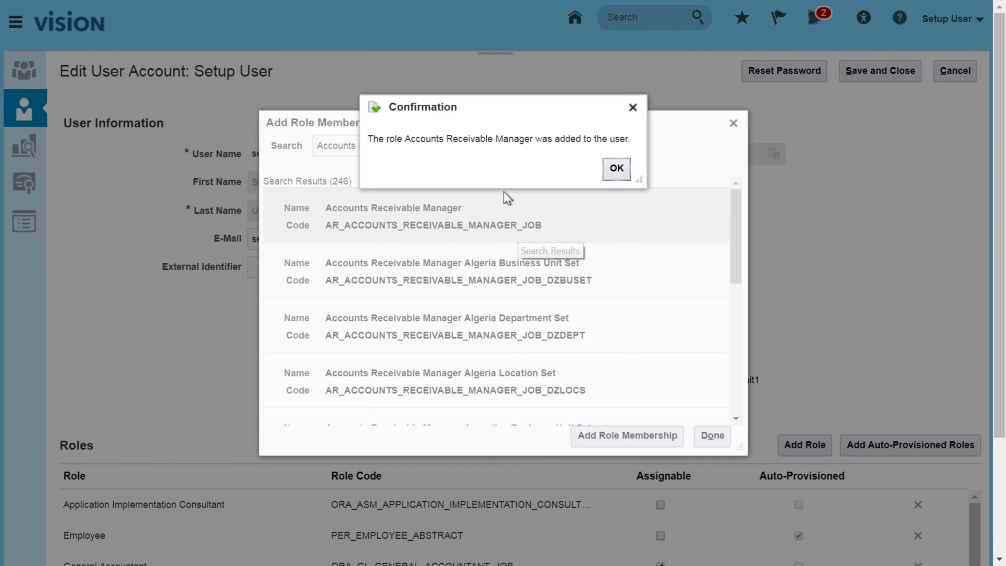
left_click(612, 170)
Find the Accounts Receivable Specialist role and add it to the setup user's account.
double_click(416, 145)
type("Spe")
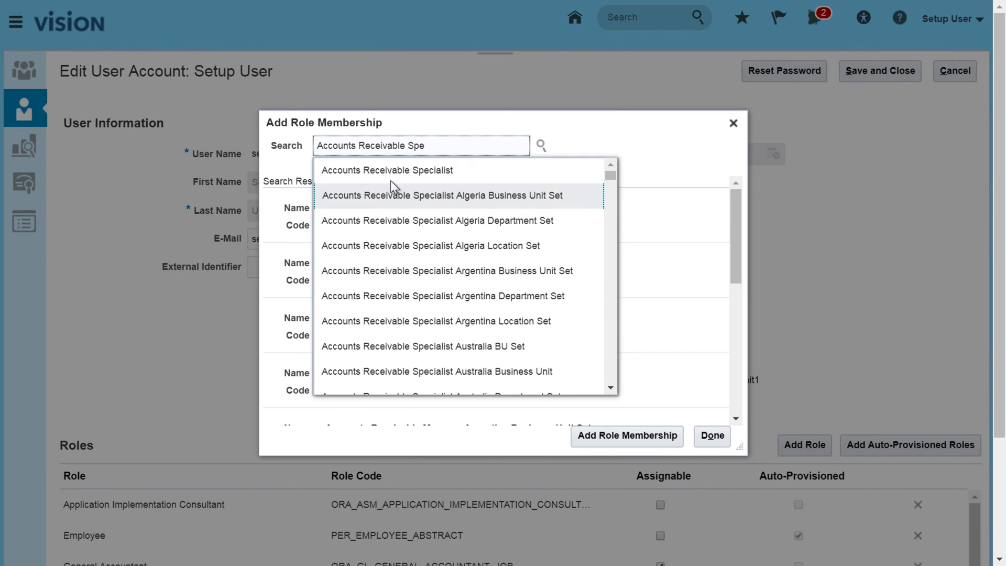
left_click(382, 173)
left_click(474, 220)
left_click(622, 435)
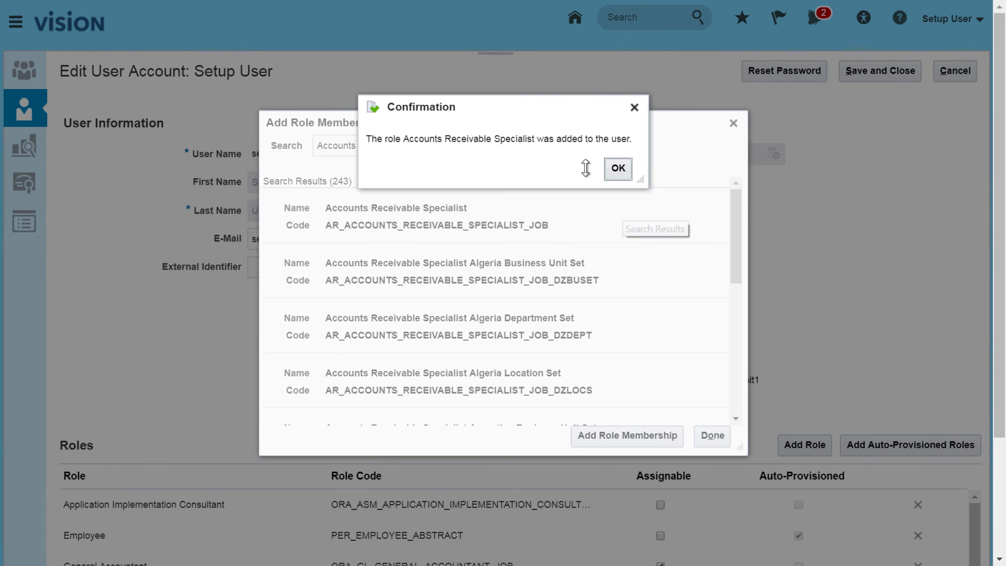
left_click(616, 169)
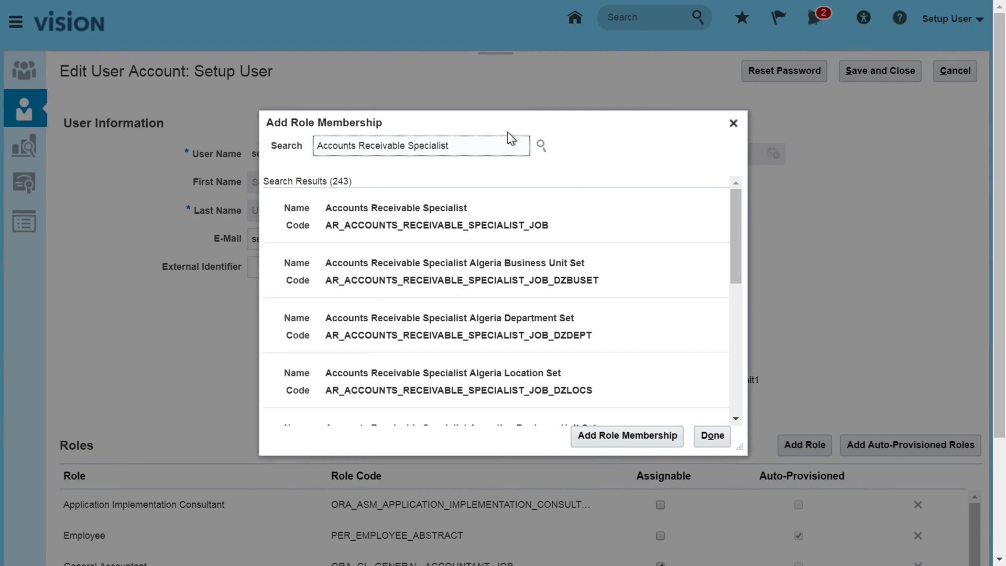
Search for Billing Manager and add the role with code AR_BILLING_MANAGER_JOB to the setup user.
left_click_drag(456, 146, 278, 152)
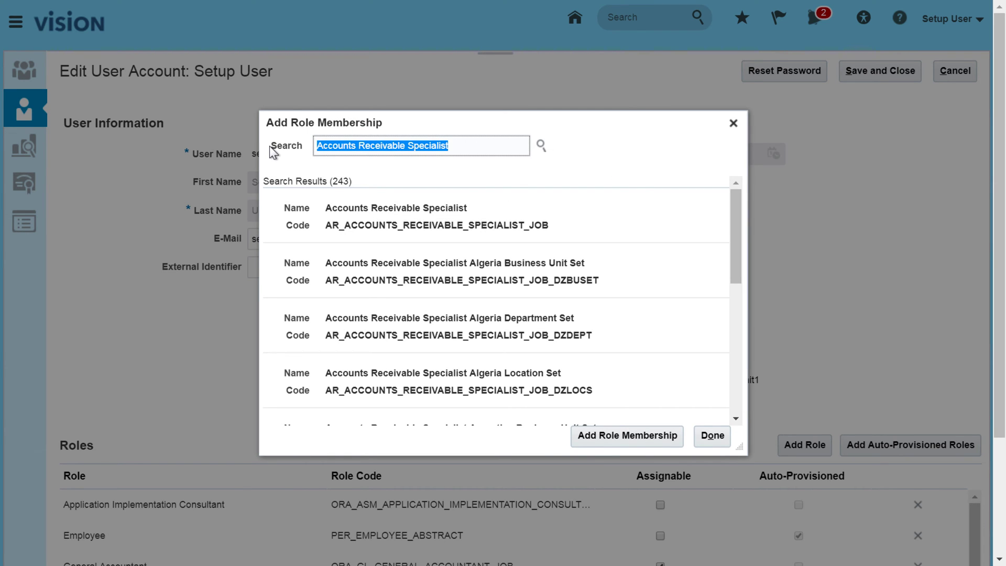
type("Billing M")
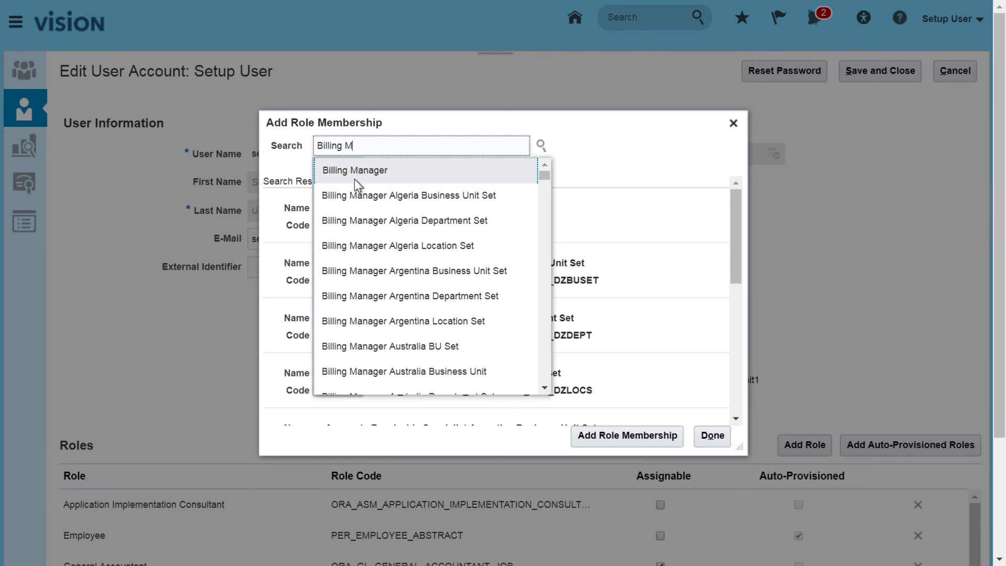
left_click(353, 178)
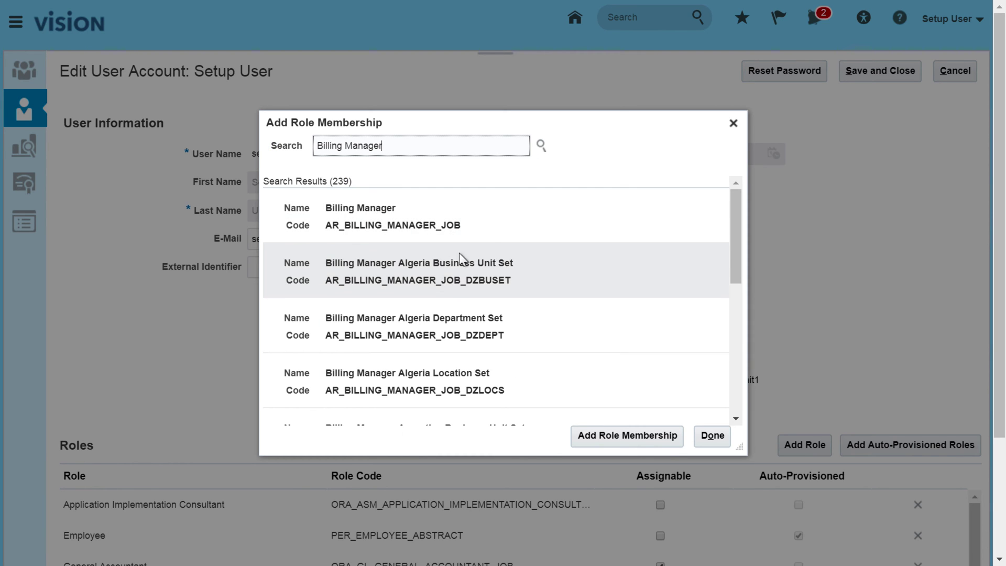
left_click(536, 218)
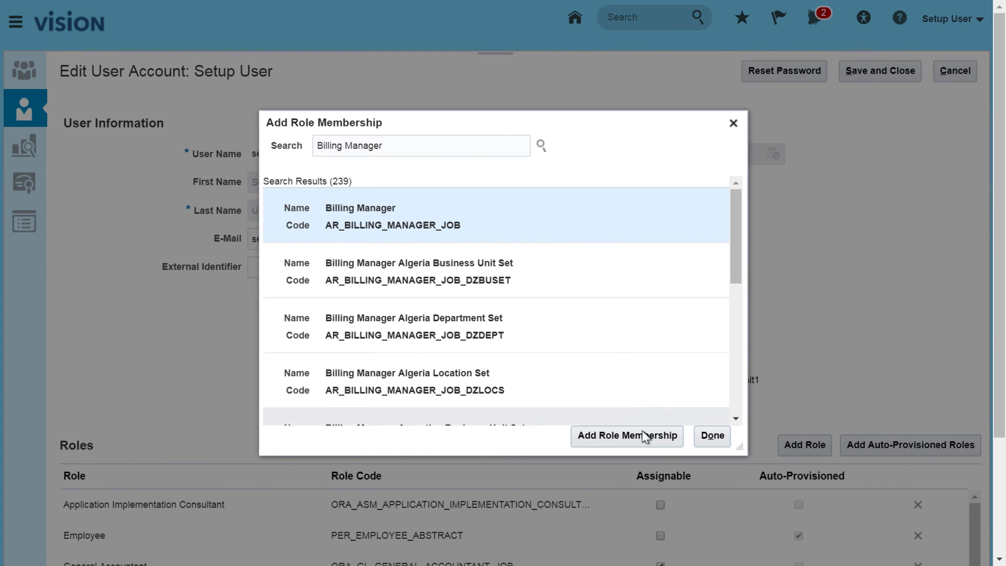
left_click(623, 432)
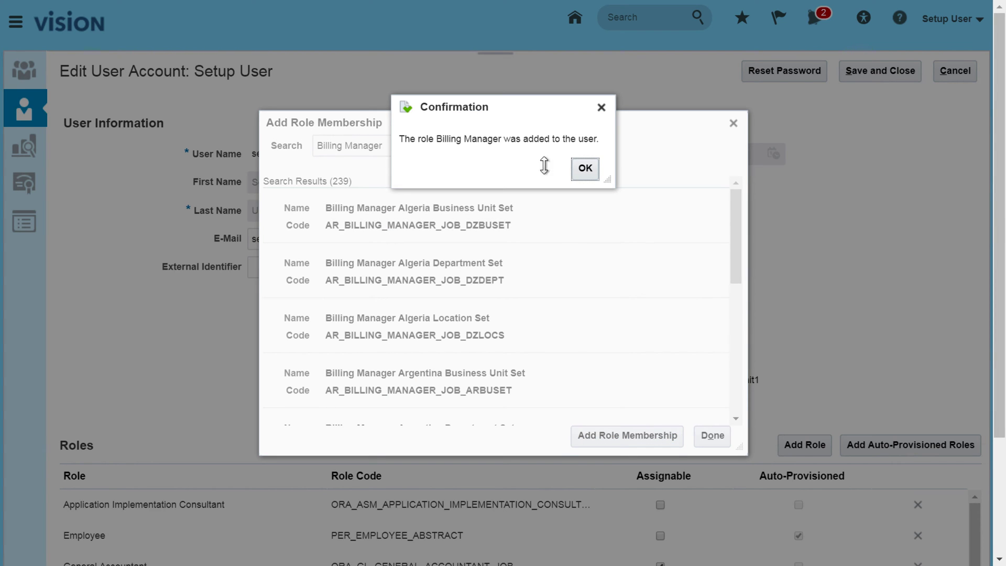
left_click(584, 168)
Find the Billing Specialist role and add it to the setup user's account.
double_click(359, 139)
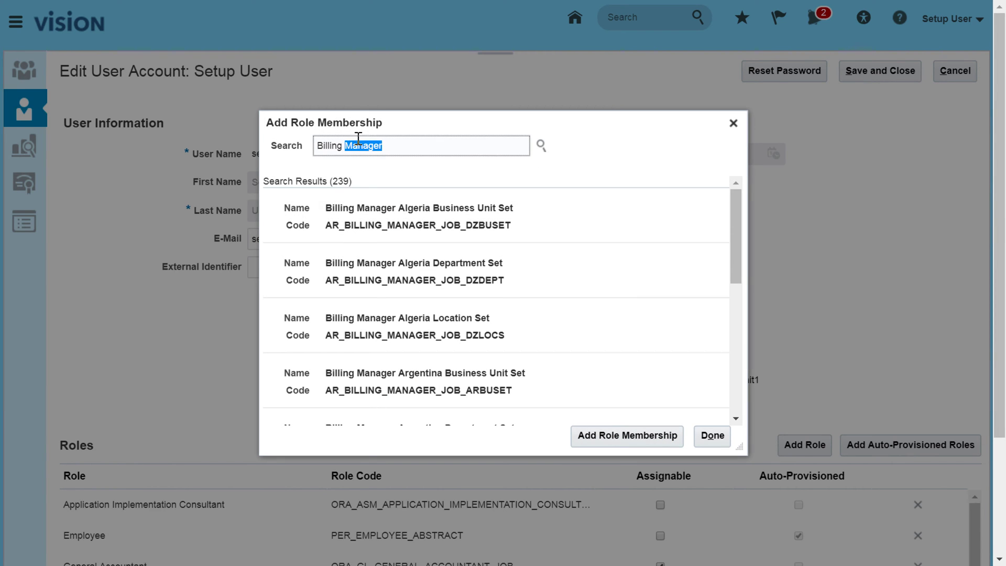
type("Speci")
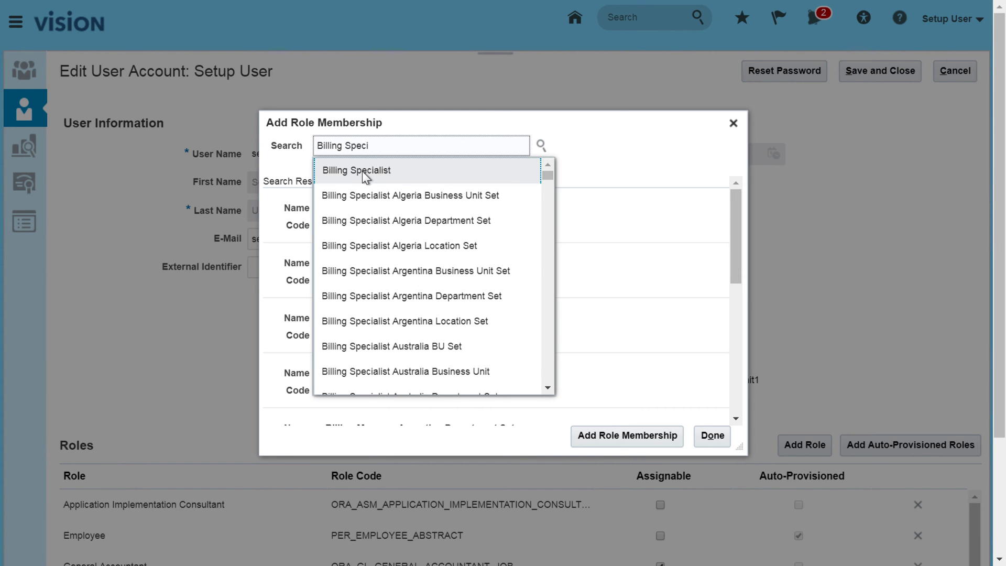
left_click(365, 171)
left_click(432, 222)
left_click(612, 432)
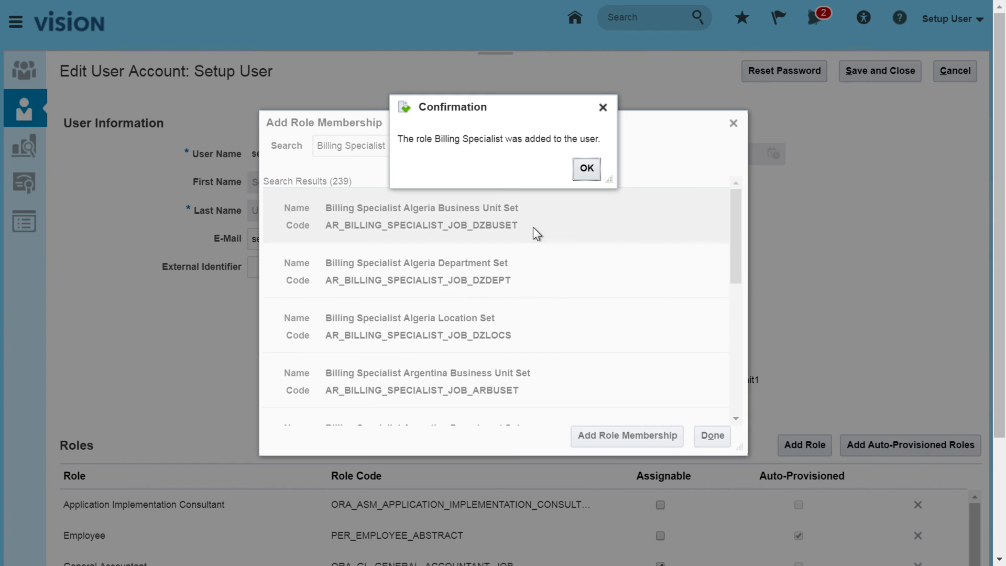
left_click(586, 169)
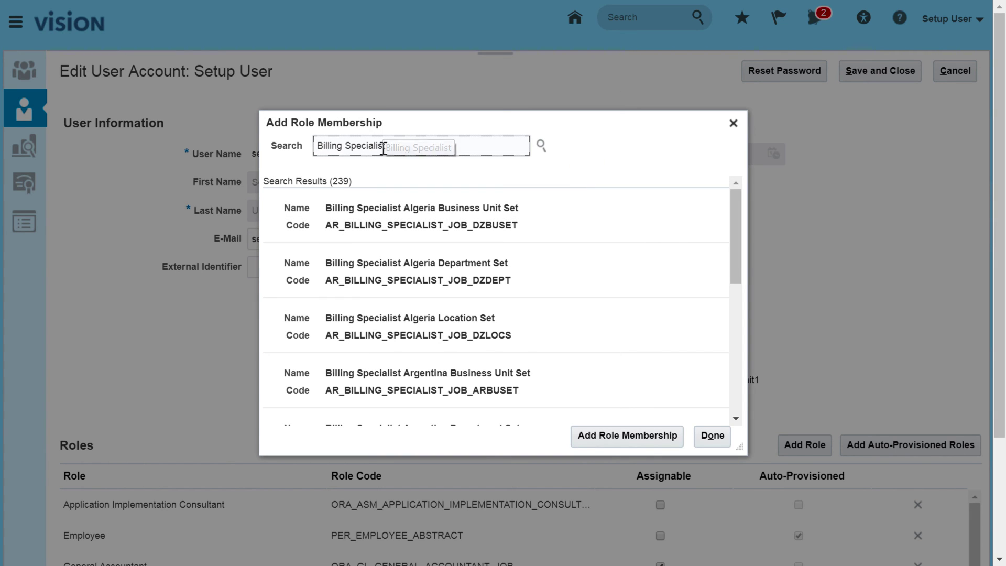
Find the Collections Agent role and add it to the setup user's account.
left_click_drag(383, 146, 316, 145)
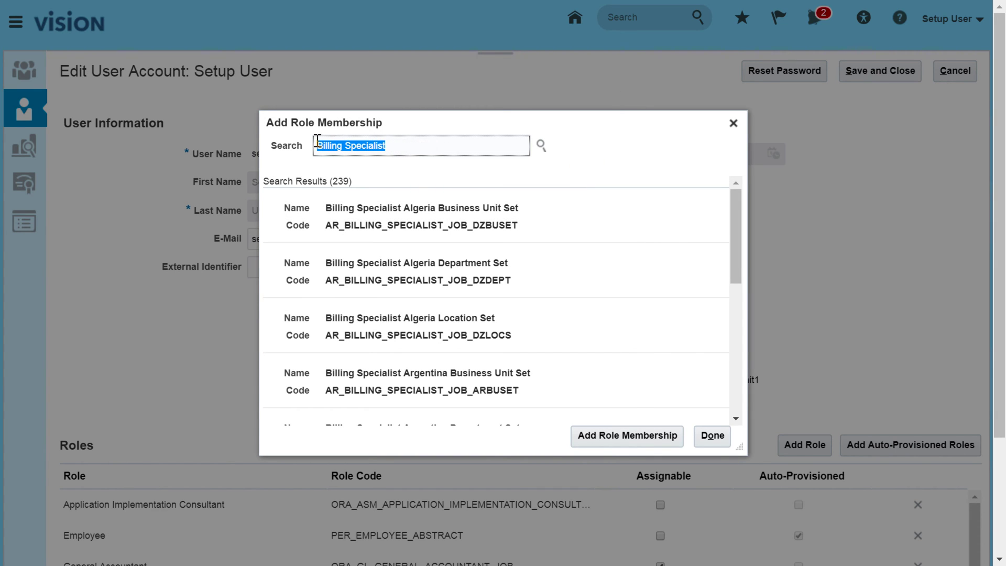
type("Coll")
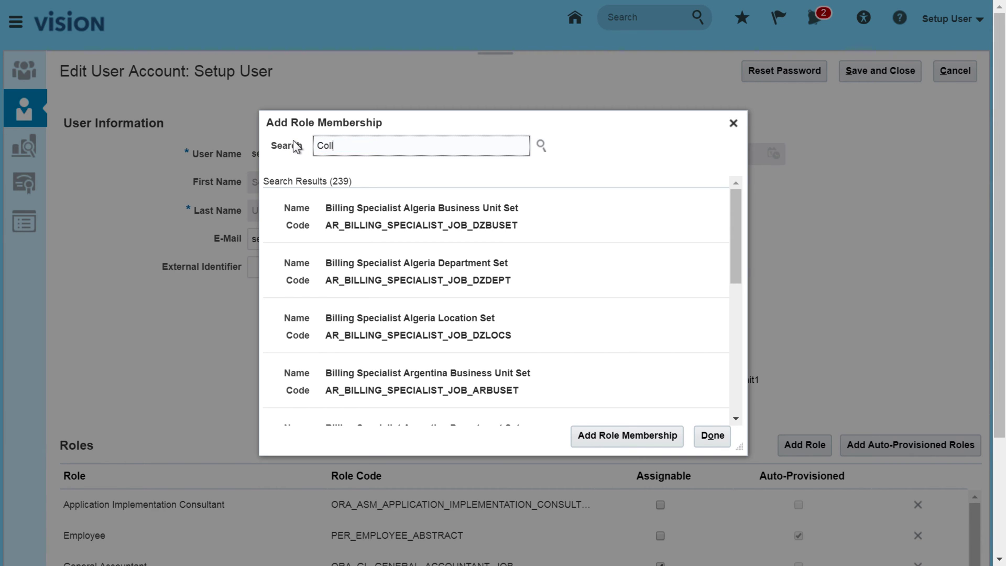
type("ections")
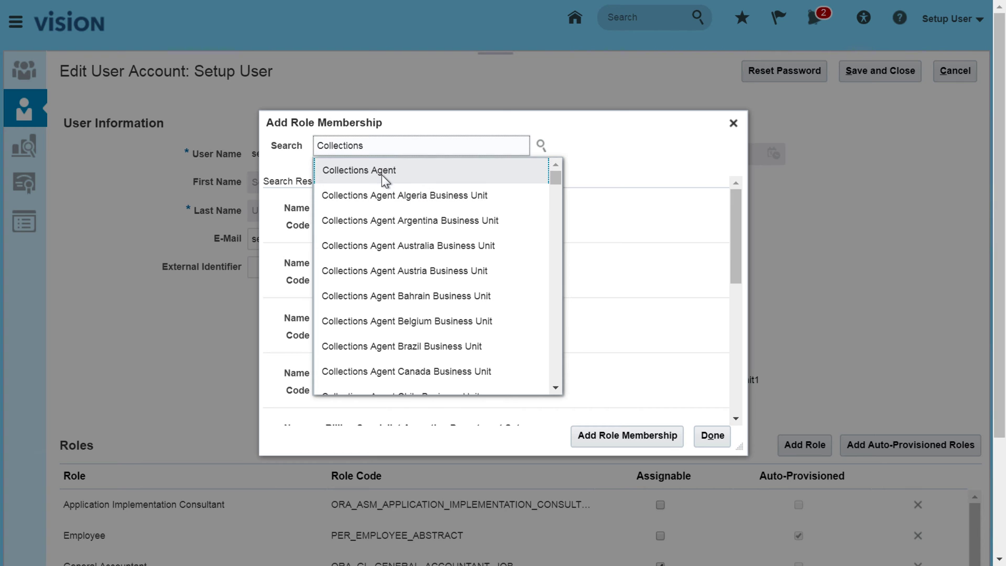
left_click(383, 170)
left_click(568, 221)
left_click(605, 434)
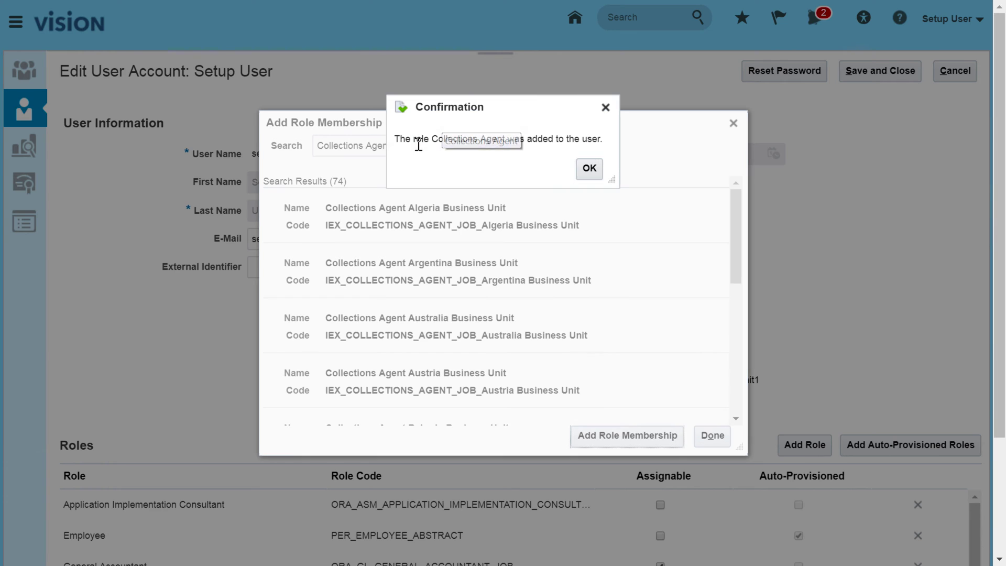
left_click(594, 172)
Search for Collections Manager and add the role with code ORA_IEX_COLLECTIONS_MANAGER_JOB to the setup user.
double_click(397, 138)
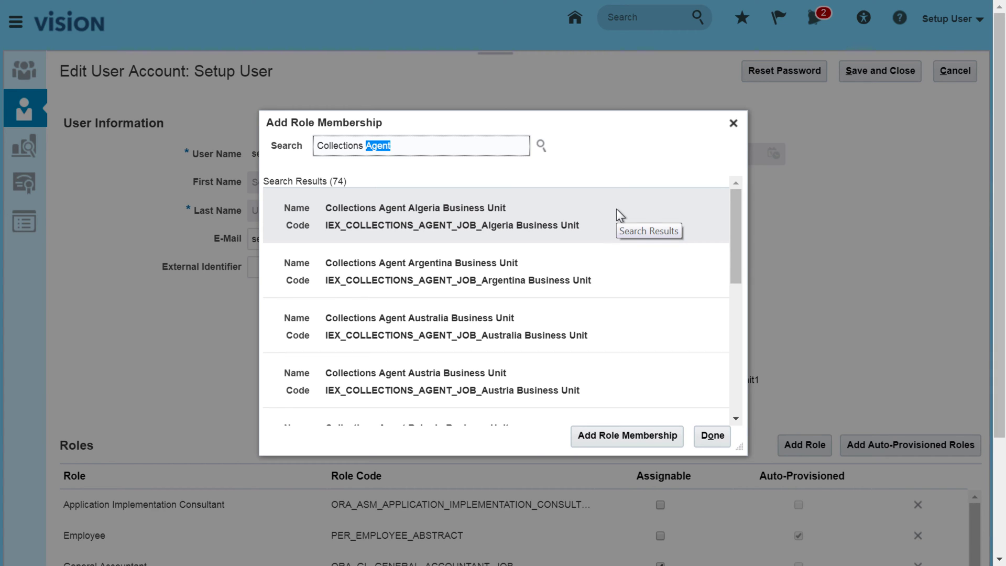
type("Ma")
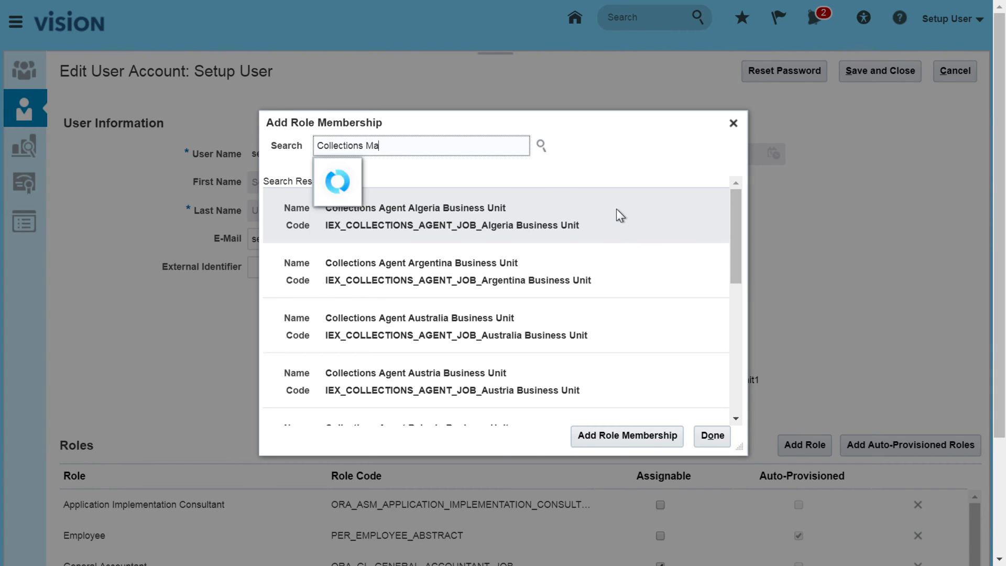
key("Down")
key("Return")
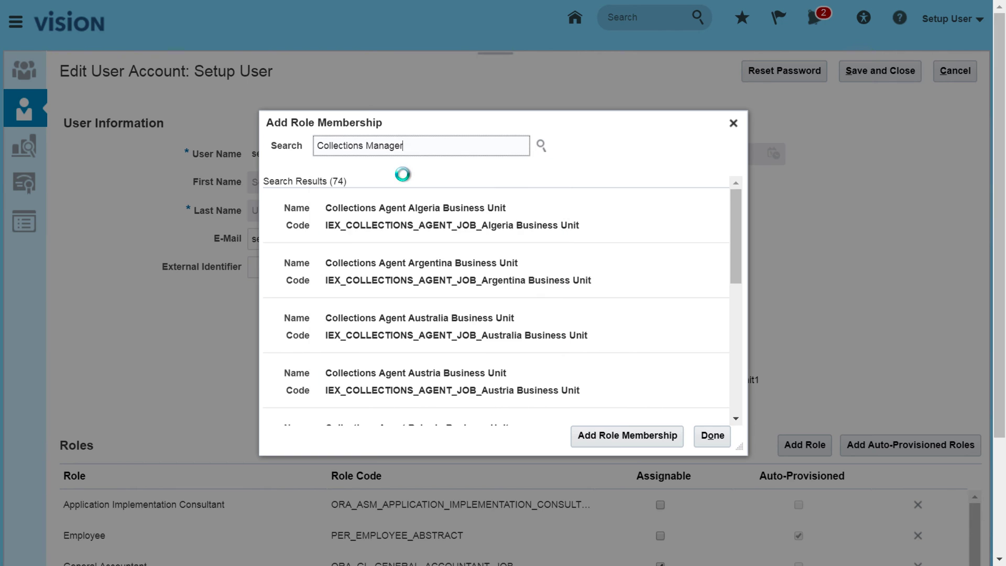
left_click(579, 227)
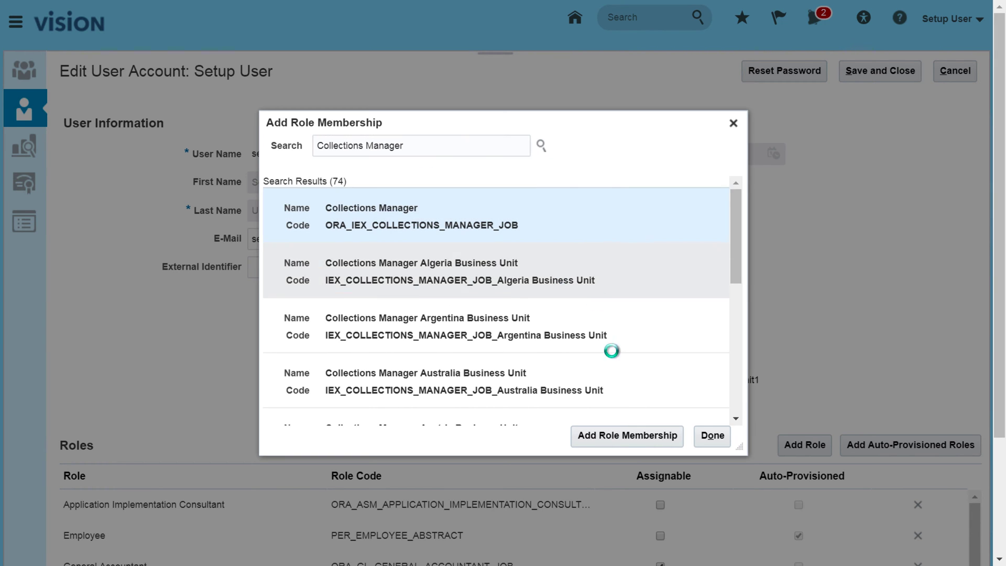
left_click(624, 438)
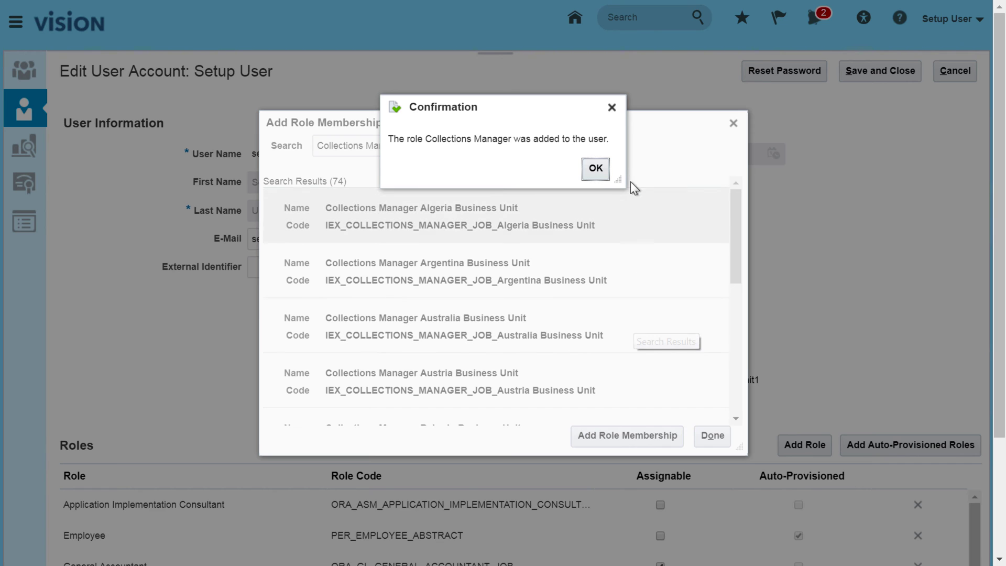
left_click(596, 169)
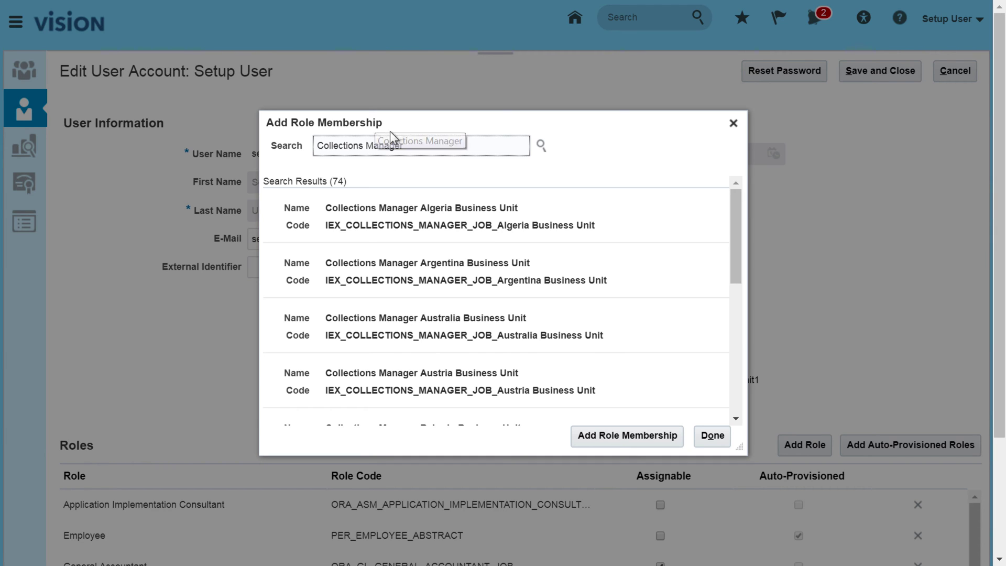
Search for Financial Application Administrator and add the role with code ORA_FUN_FINANCIAL_APPLICATION_ADMINISTRATOR_JOB to the setup user.
left_click_drag(412, 139, 296, 140)
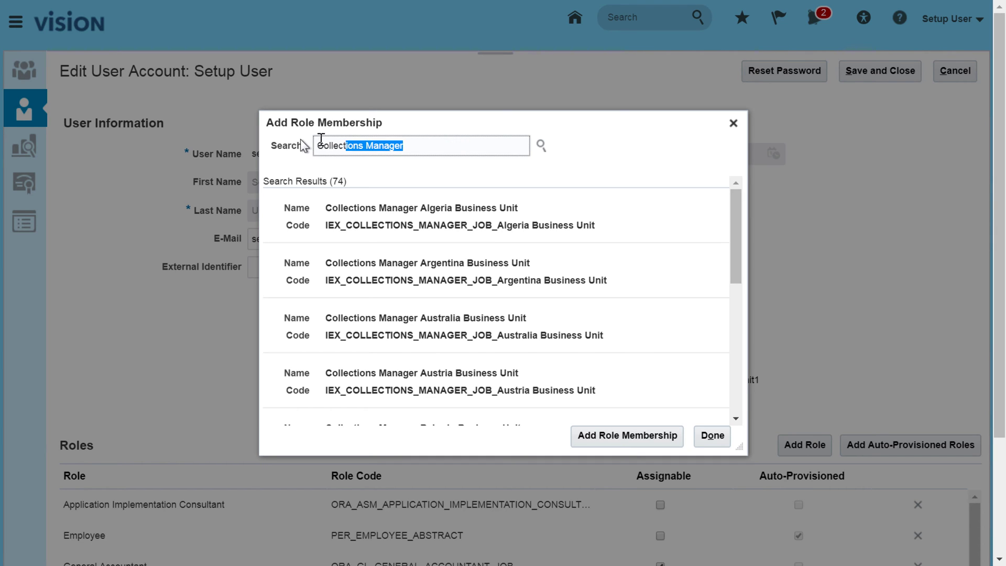
type("Financial Ap")
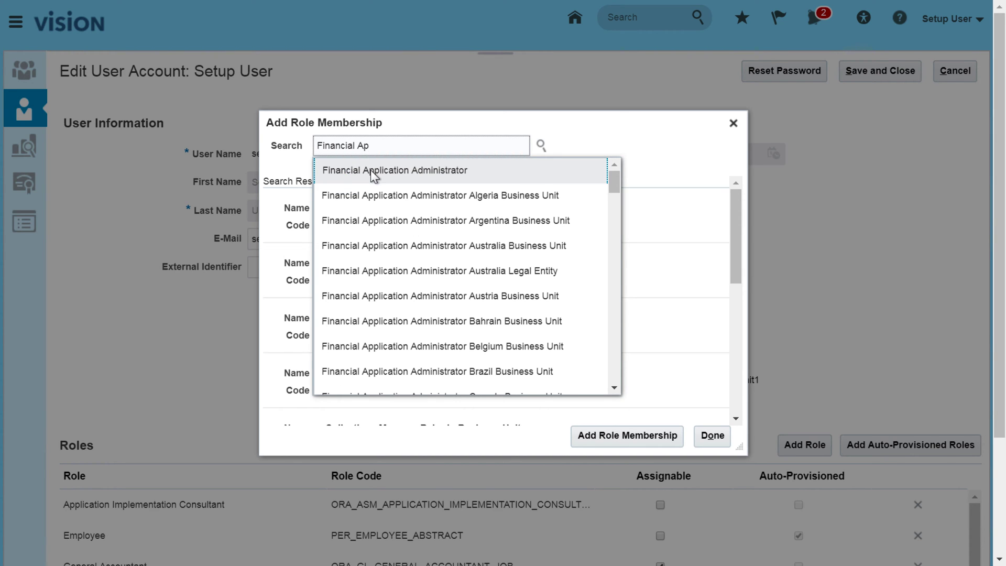
left_click(349, 164)
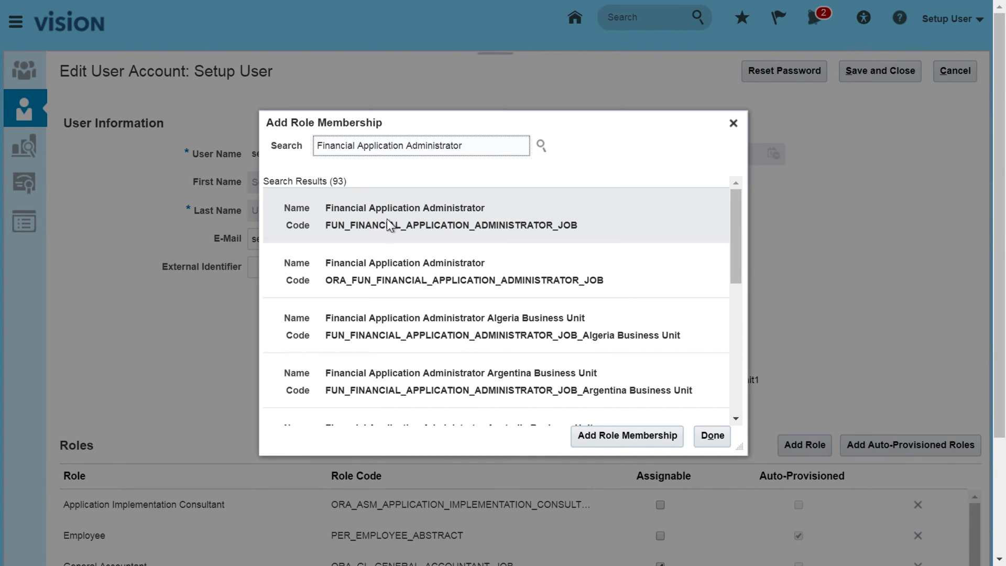
left_click(414, 262)
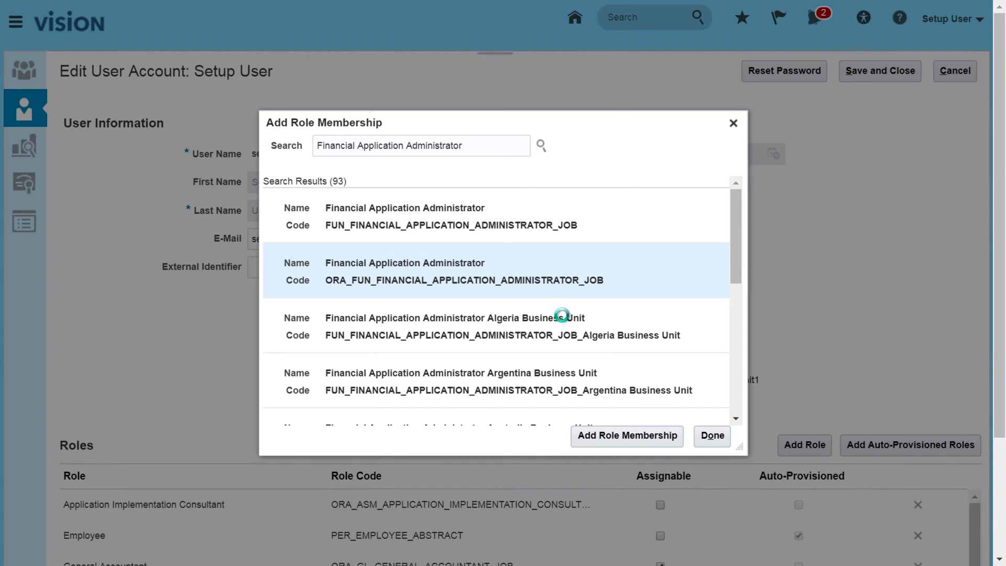
left_click(614, 437)
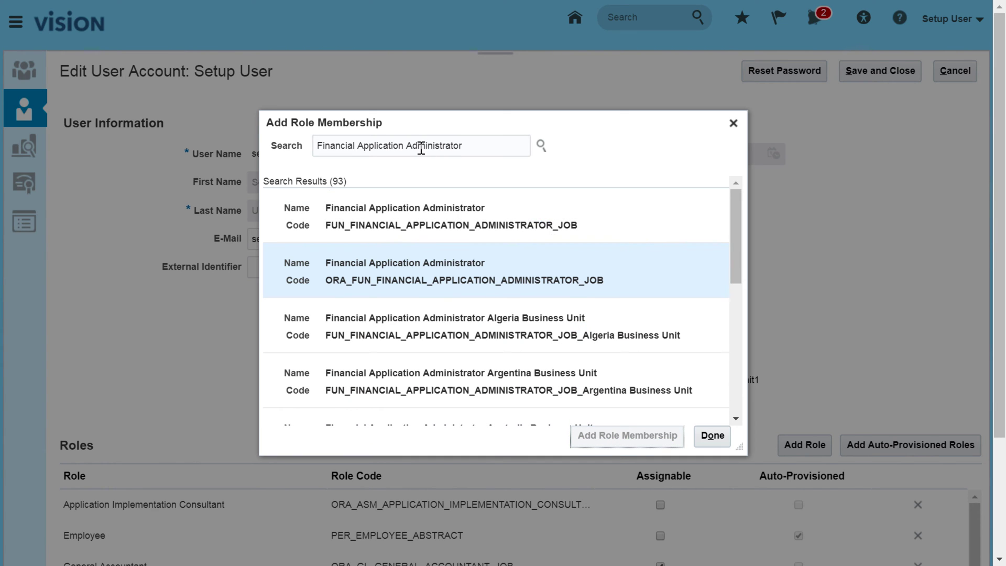
left_click(625, 170)
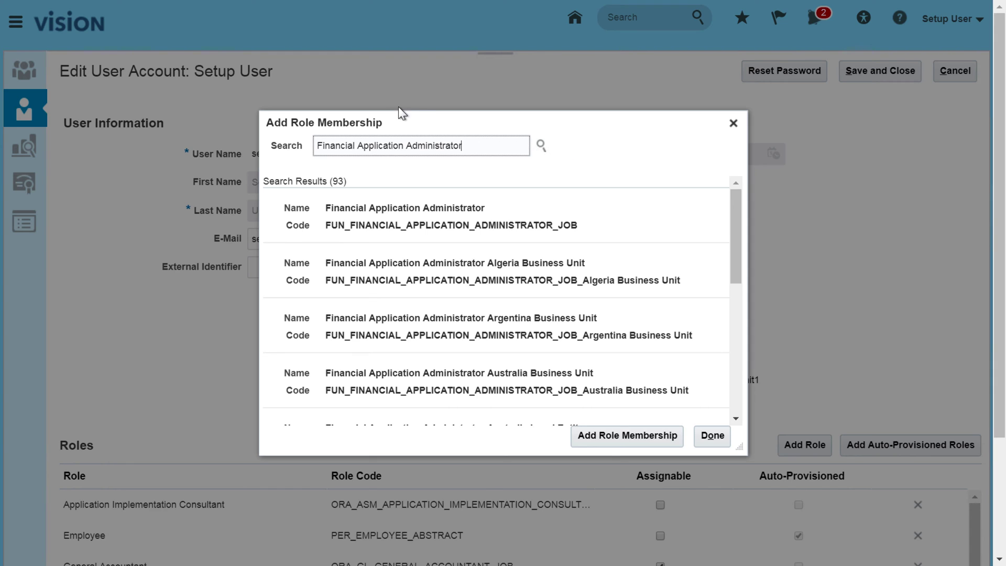
Search for Procurement Application Administrator and add the role with code ORA_PO_PROCUREMENT_APPLICATION_ADMIN_JOB to the setup user.
double_click(336, 142)
type("Pro")
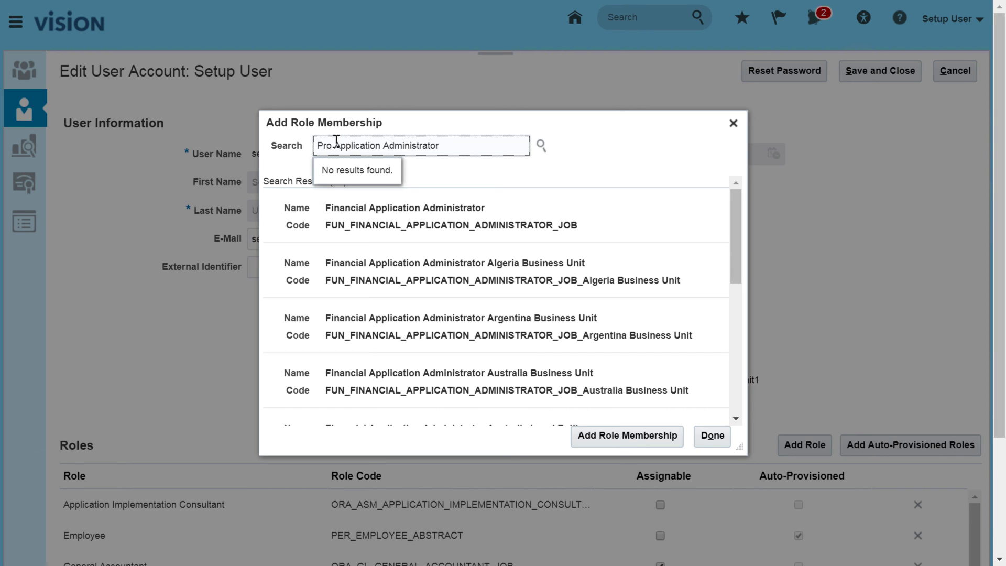
type("curemen")
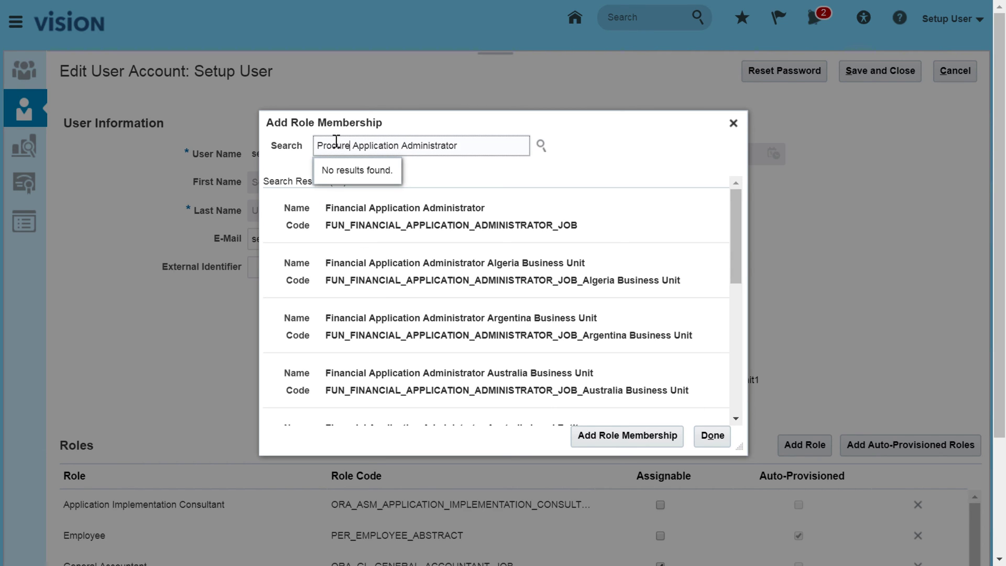
type("t")
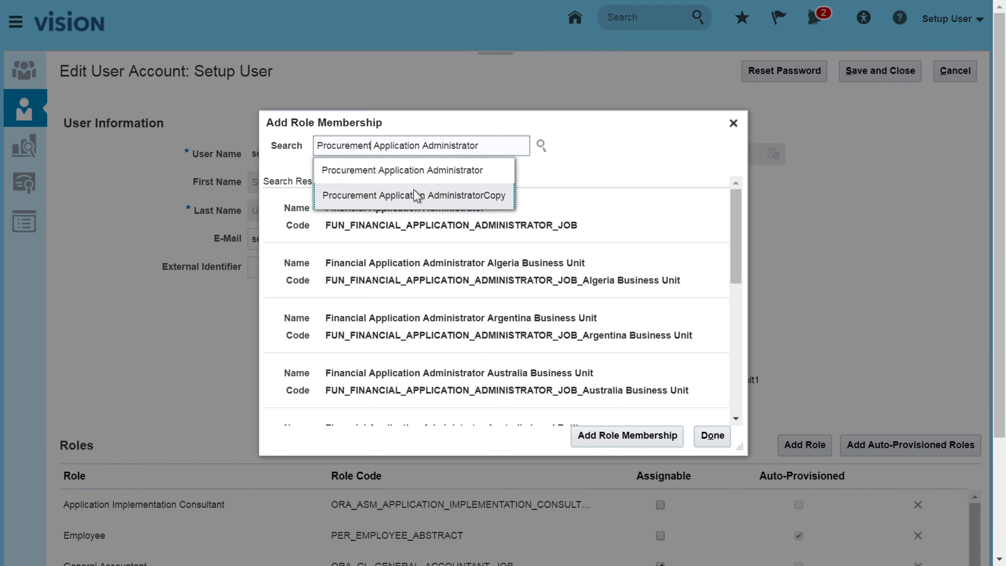
left_click(405, 170)
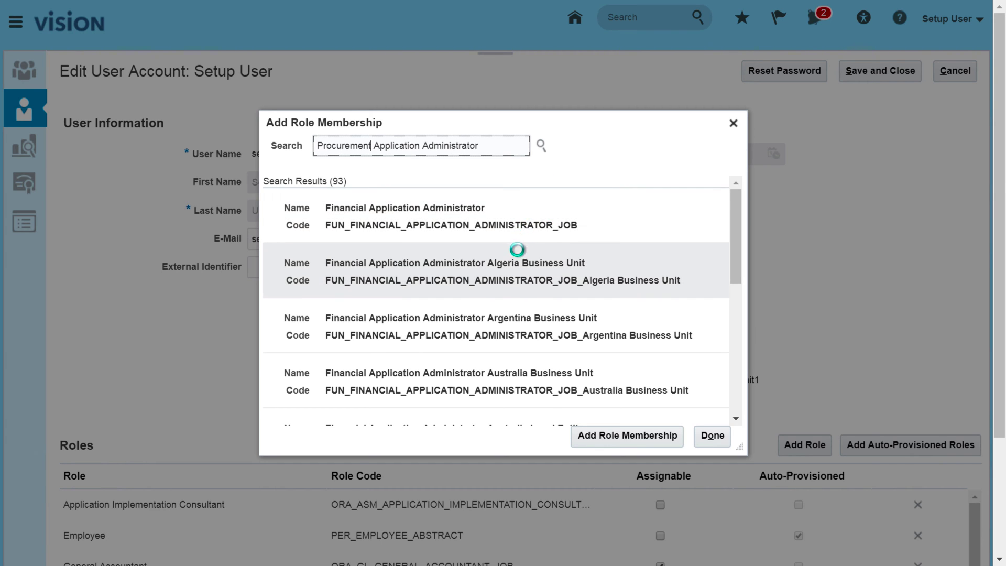
left_click(566, 272)
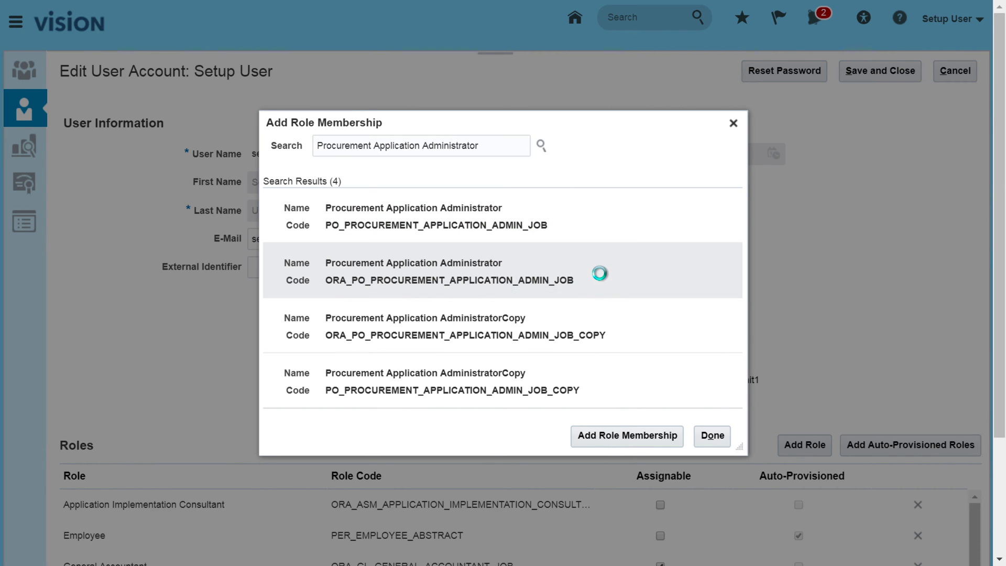
left_click(623, 433)
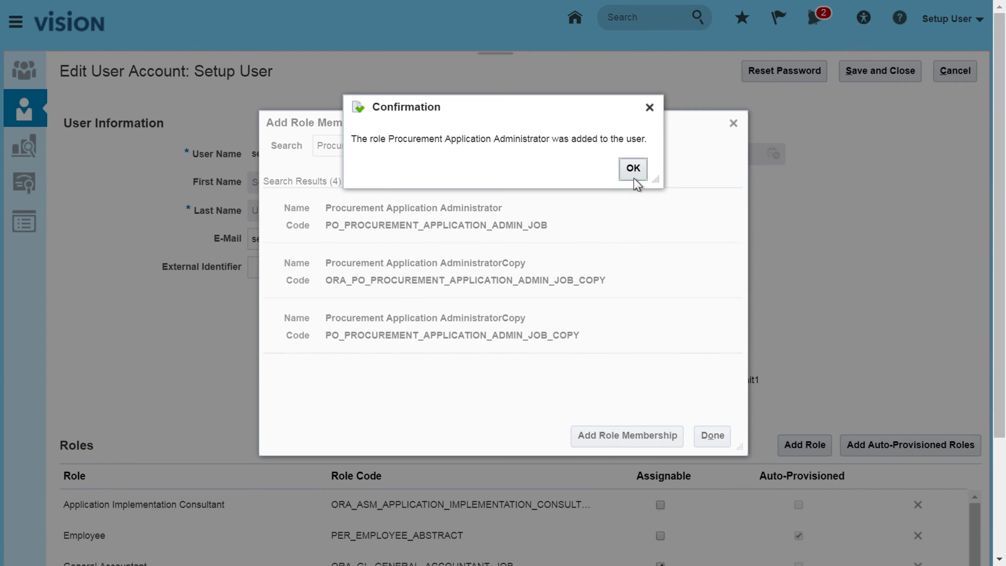
left_click(633, 168)
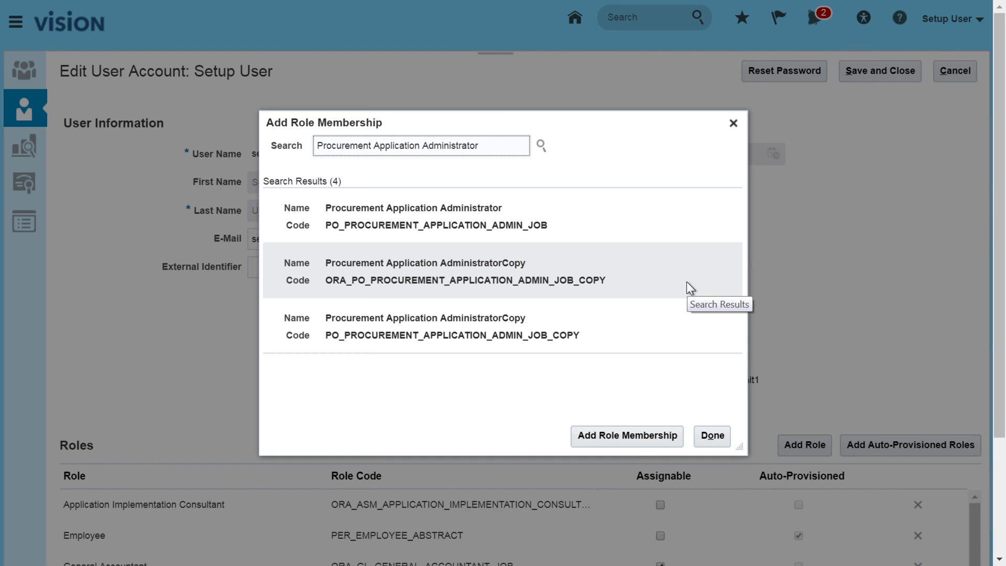
Finish adding roles, save the setup user's account and close its details.
left_click(712, 437)
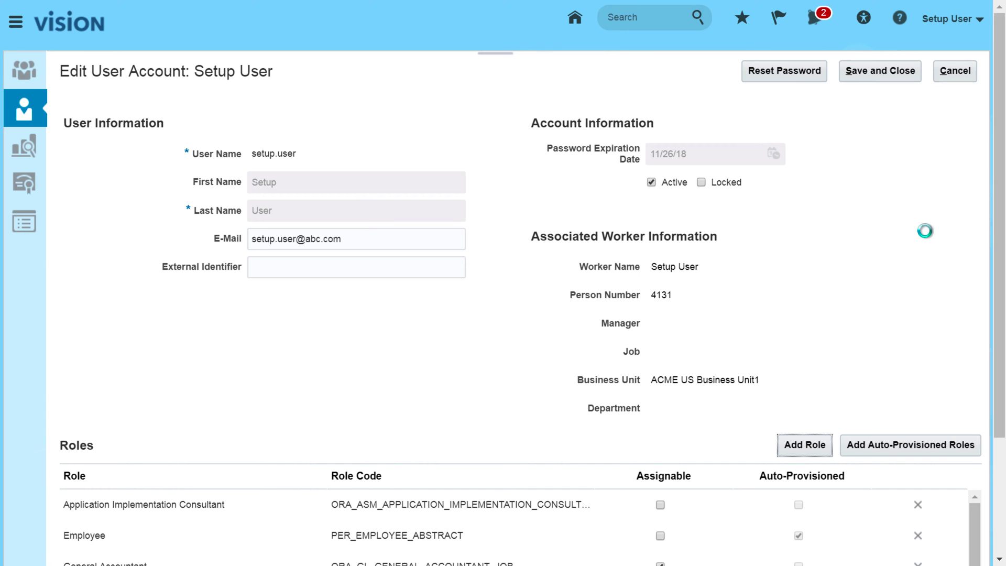
left_click(862, 74)
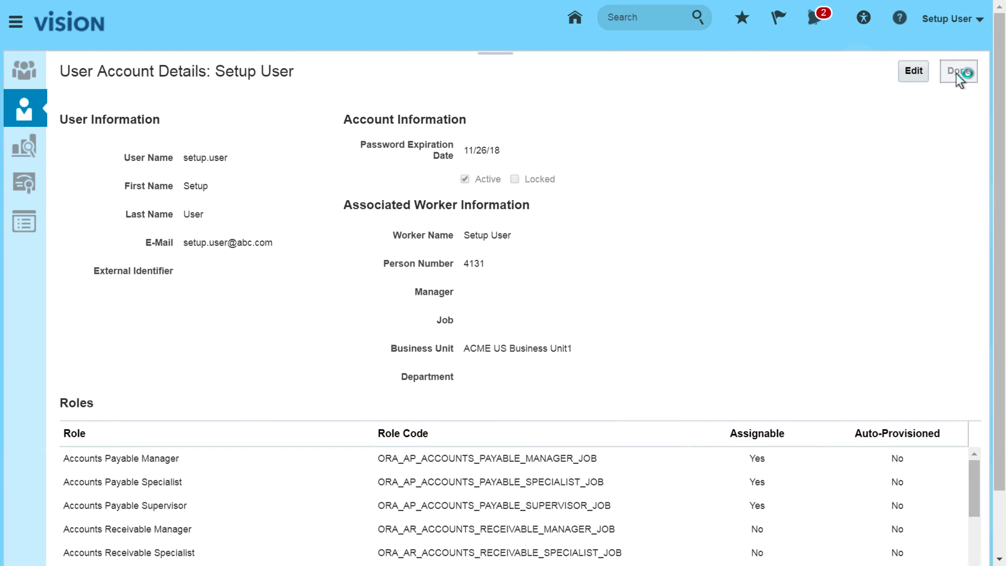
left_click(955, 73)
Go to Setup and Maintenance, search for Manage Data Access and open the Manage Data Access for Users task.
left_click(954, 23)
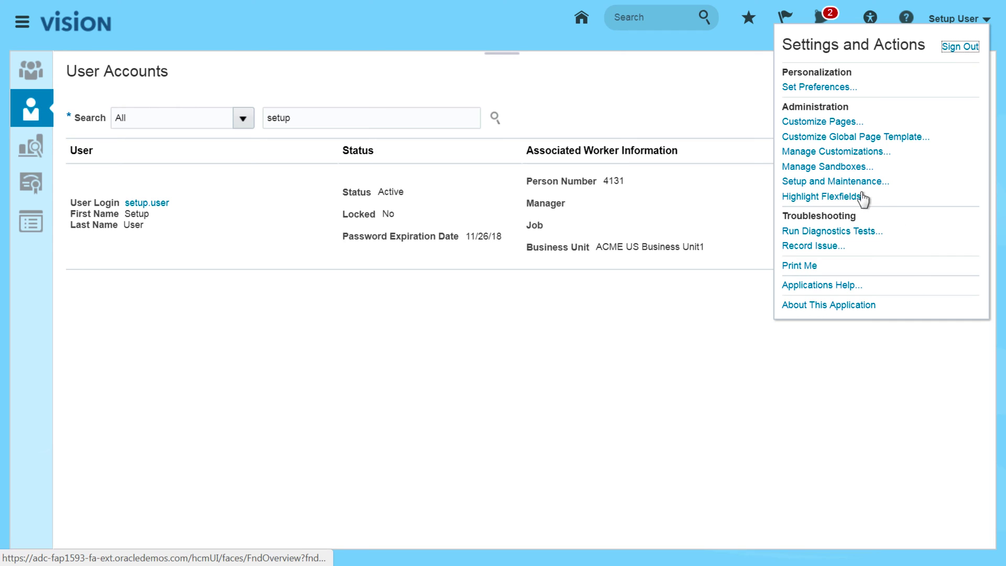
left_click(834, 181)
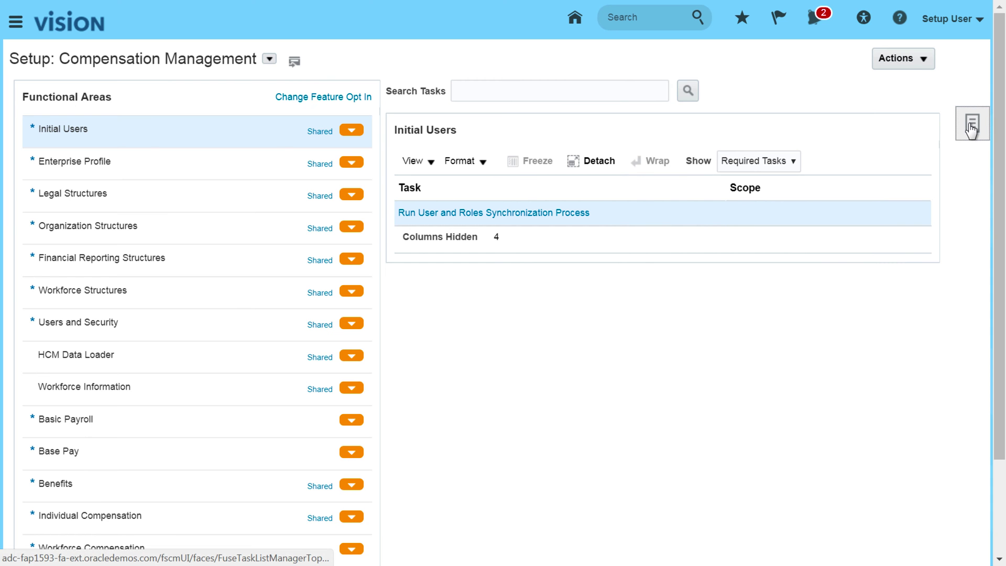
left_click(880, 198)
left_click(381, 93)
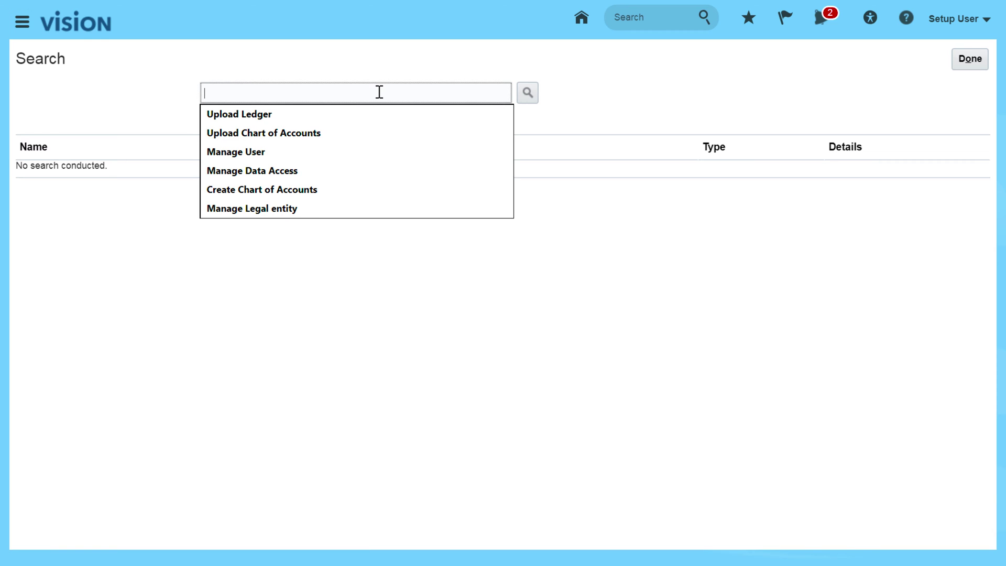
left_click(286, 171)
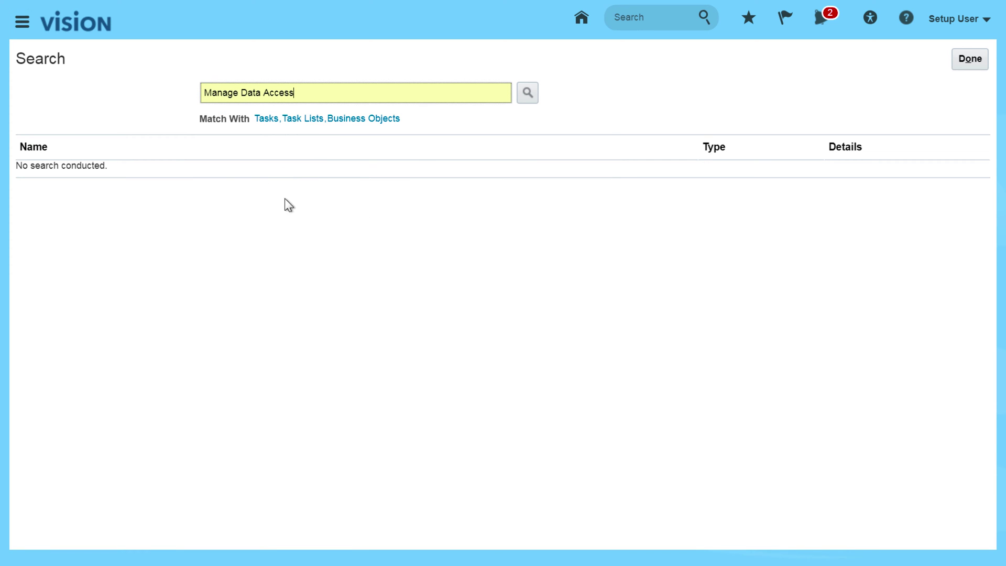
key("Return")
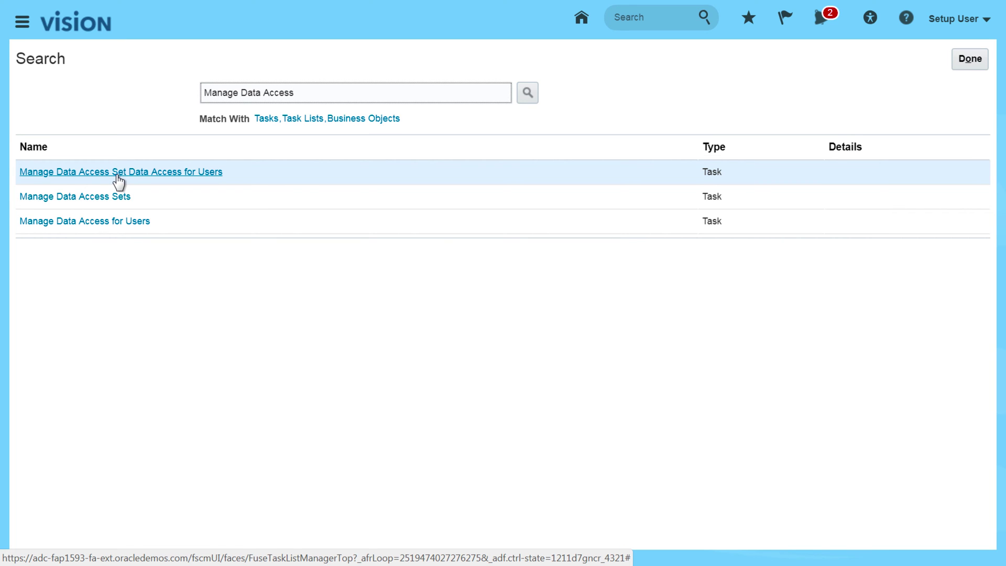
left_click(77, 221)
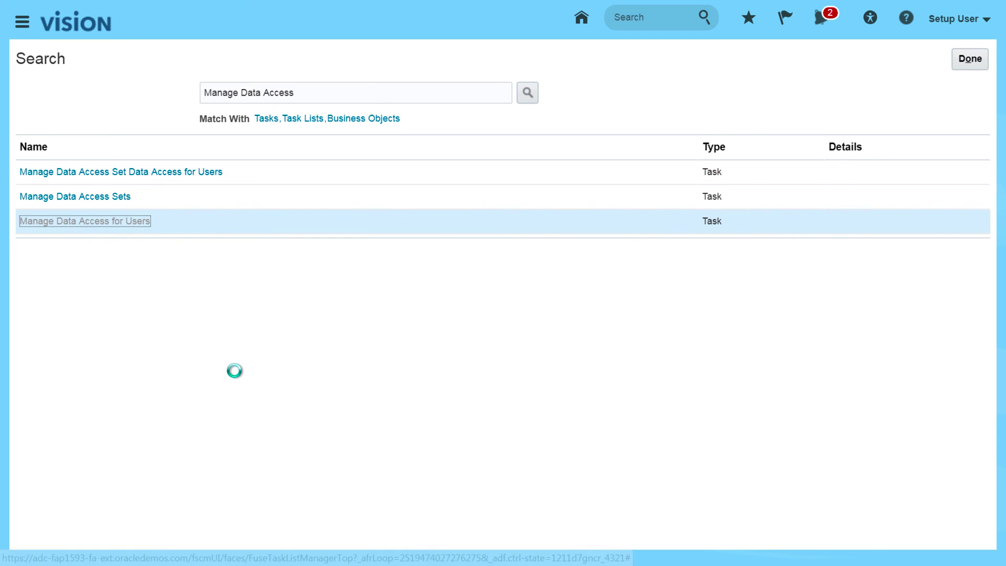
Search Users with Data Access for the user name setup.user across all security contexts.
left_click(242, 198)
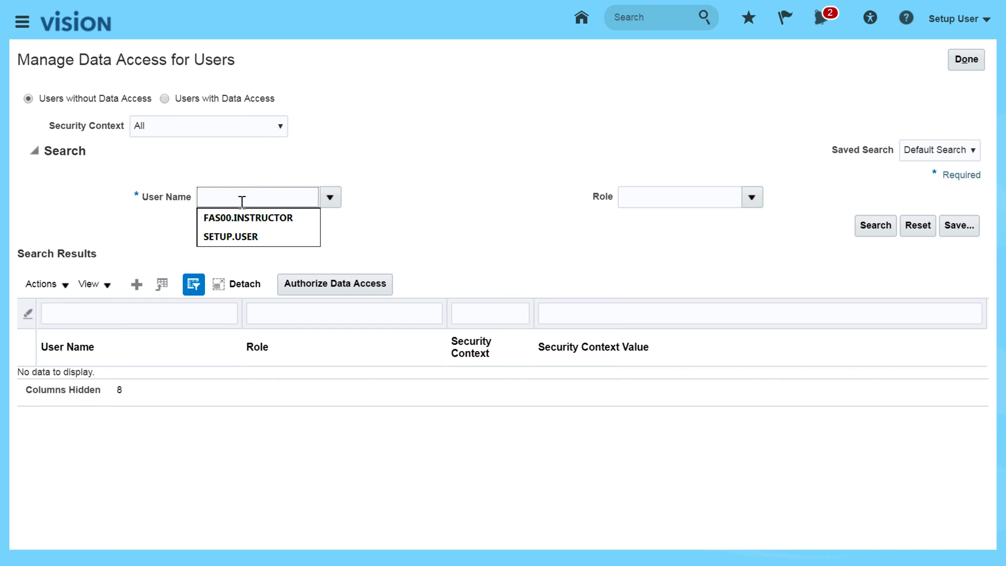
left_click(238, 235)
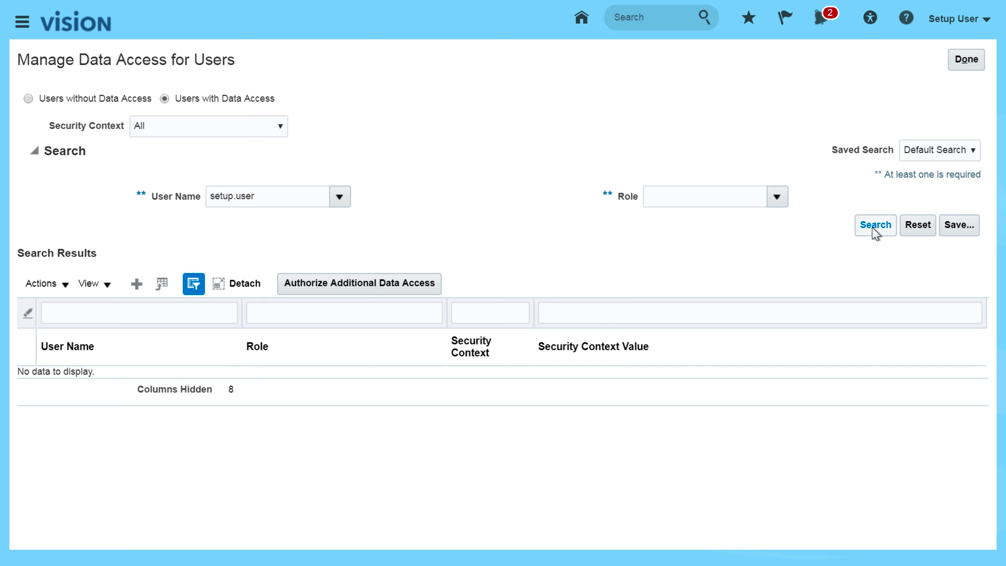
left_click(873, 228)
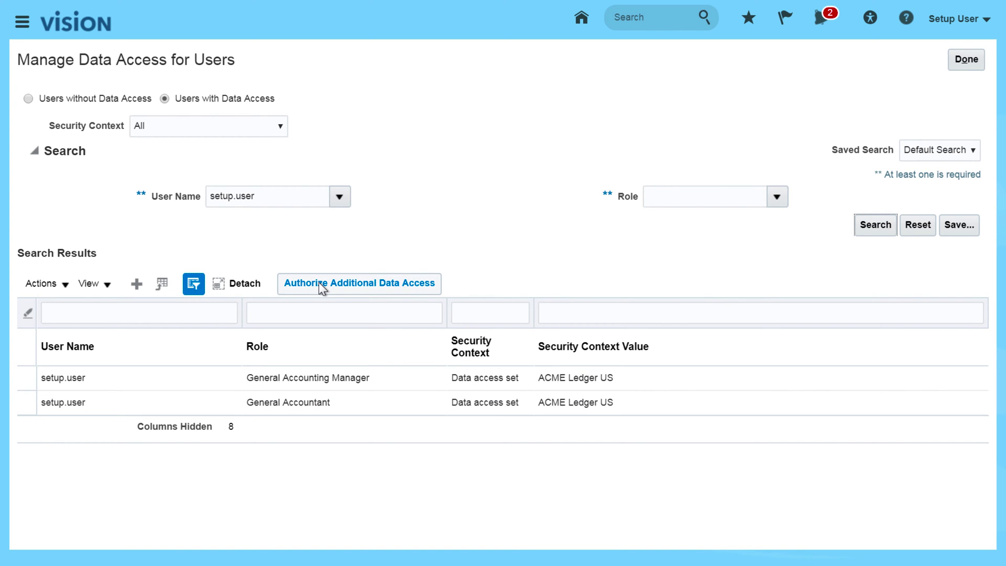
Authorize additional data access, open the downloaded SecurityDataAccessTemplate workbook in Excel and connect it to the application.
left_click(331, 286)
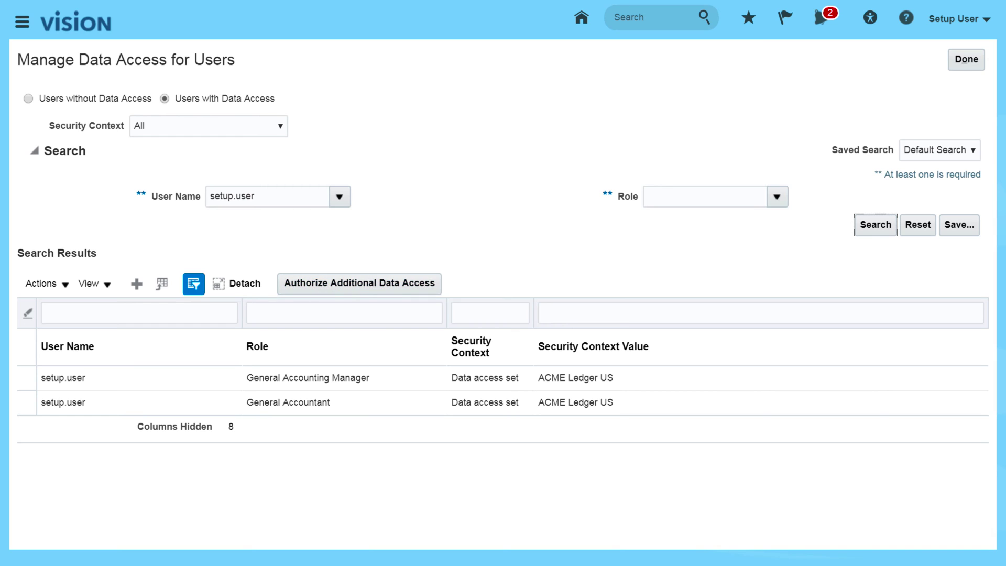
left_click(333, 283)
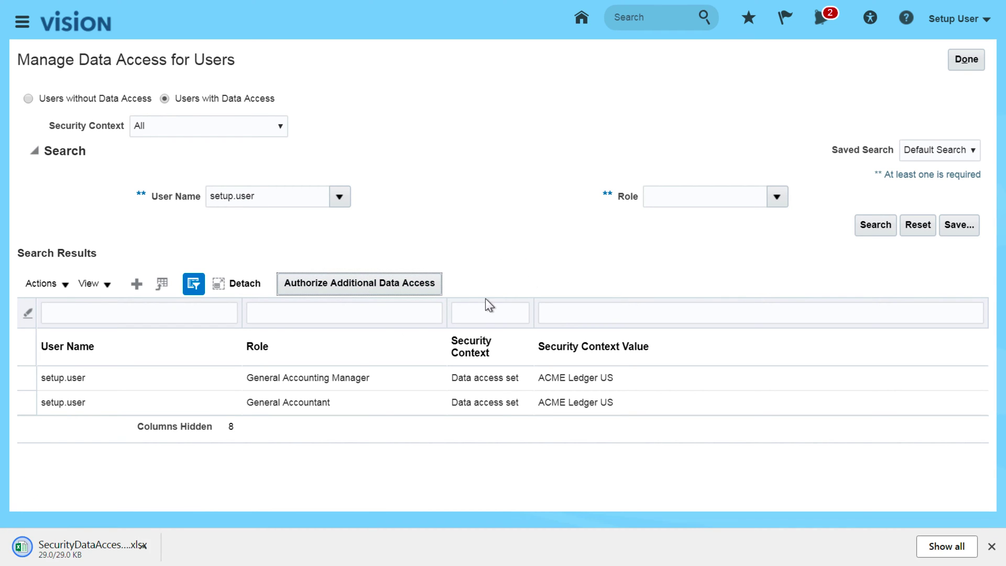
left_click(78, 547)
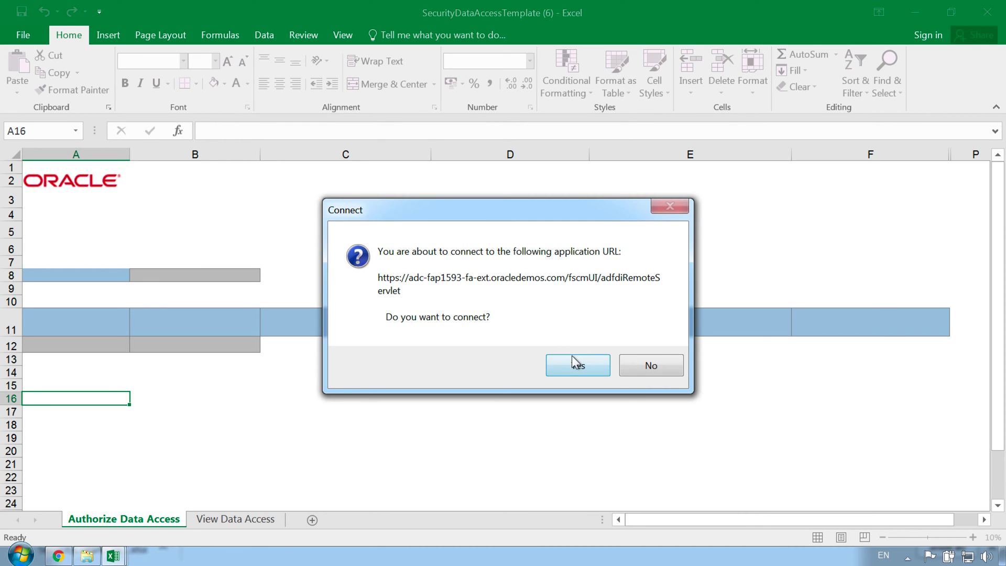
left_click(571, 366)
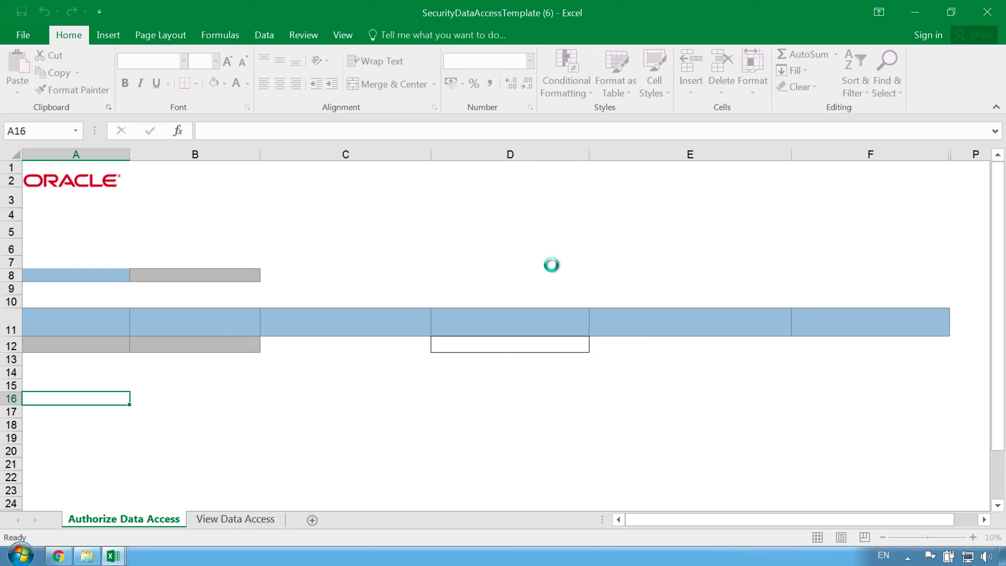
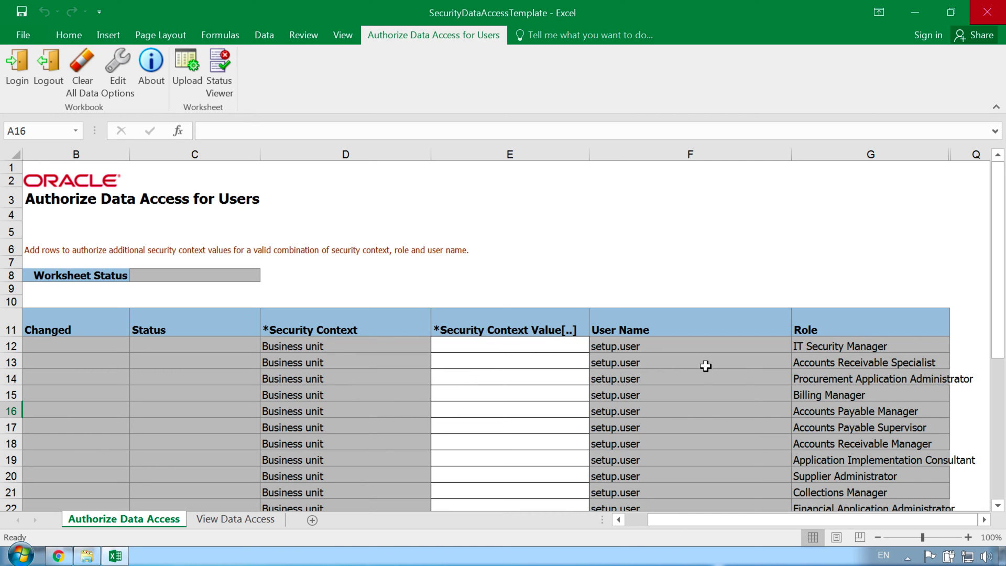
Search business units for ACME and set the IT Security Manager row's security context value to ACME US Business Unit1.
left_click_drag(1000, 348, 1001, 392)
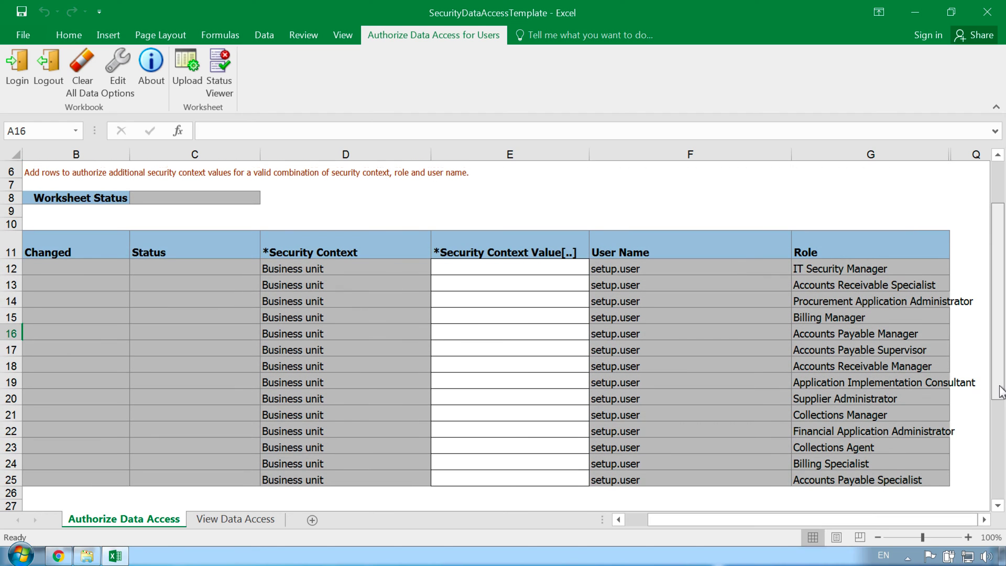
left_click(540, 267)
double_click(540, 266)
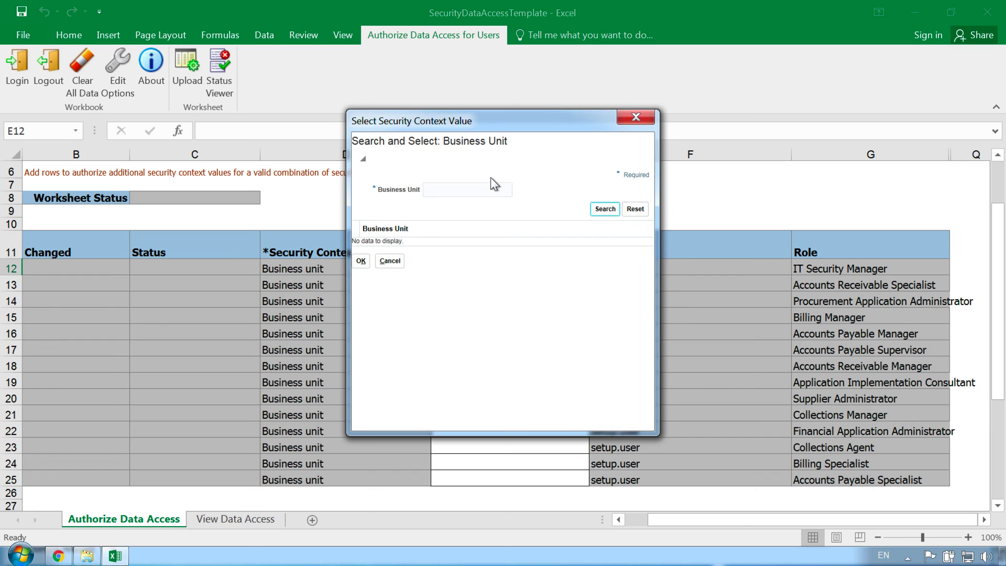
left_click(505, 191)
type("ACME")
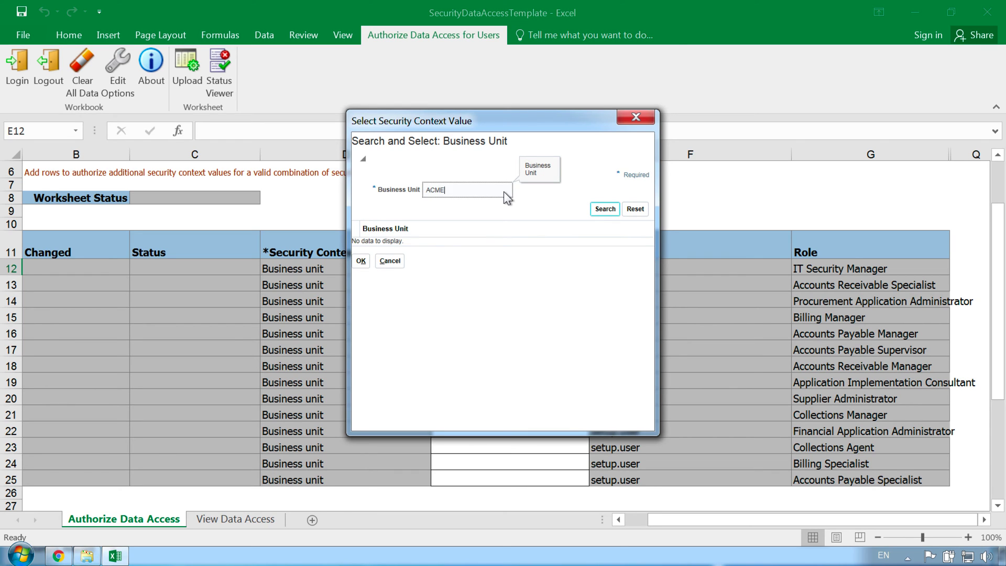
left_click(604, 210)
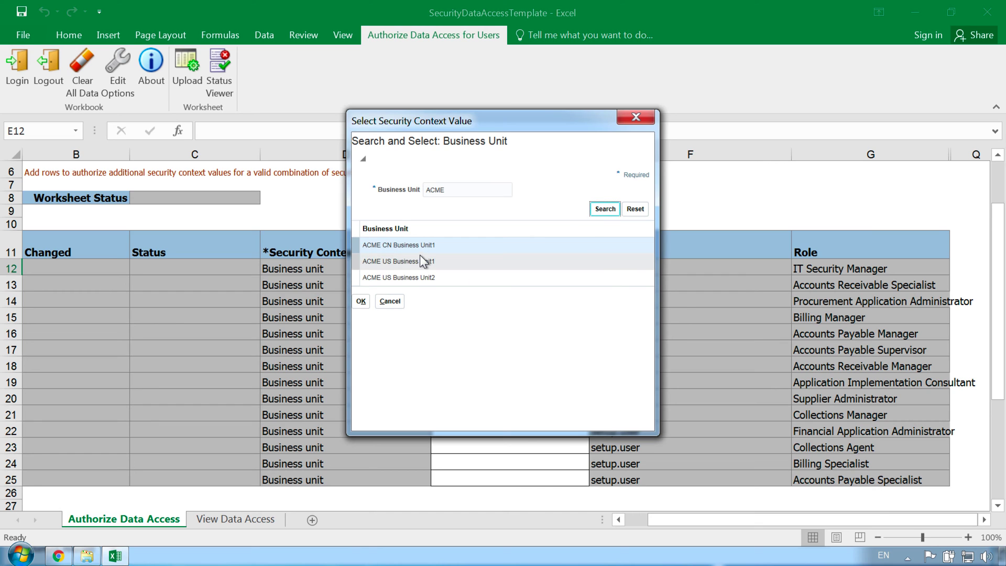
left_click(417, 261)
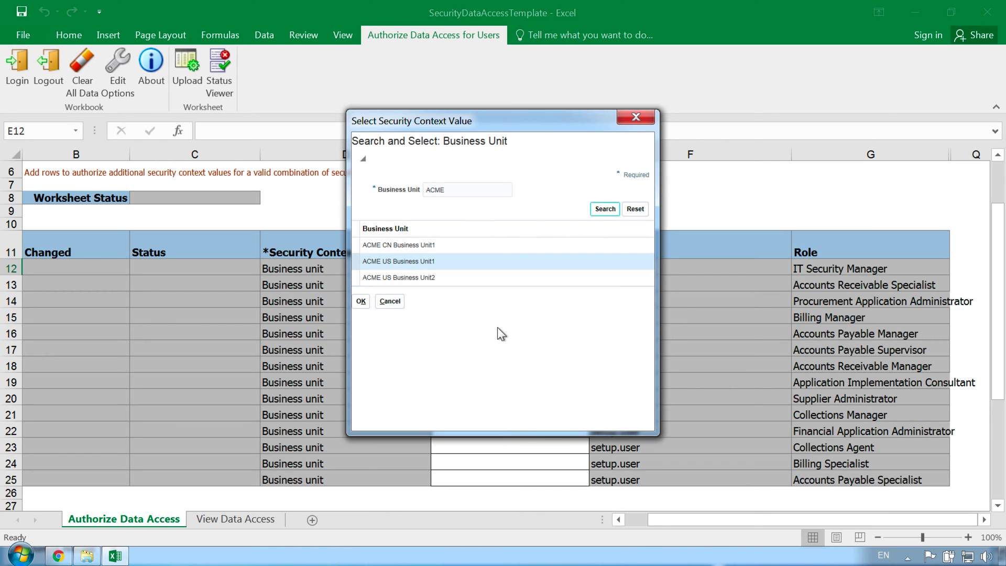
left_click(361, 300)
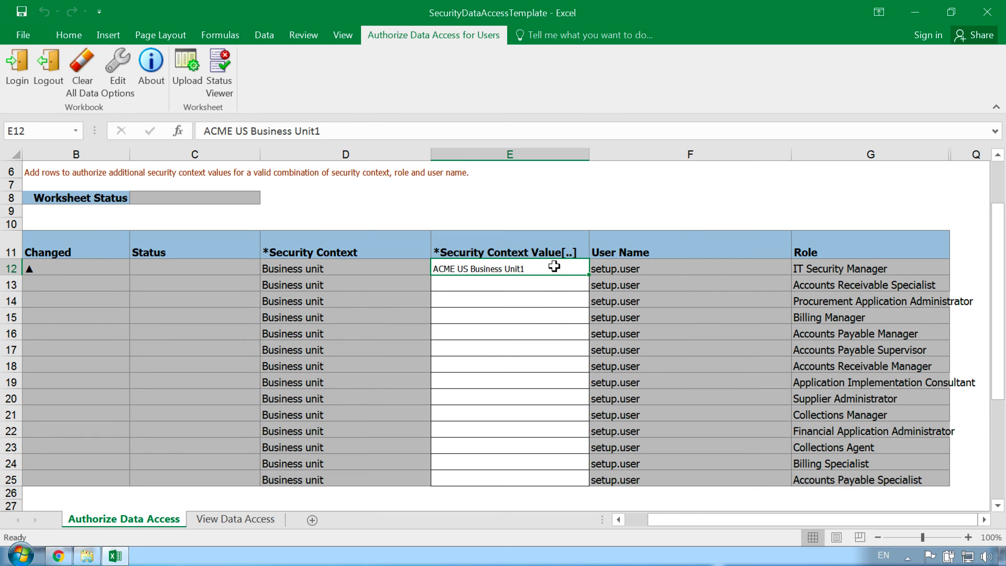
Copy the security context value from E12 into E13:E25 and upload the rows, continuing with subsequent rows on failure.
key("ctrl+c")
left_click_drag(553, 267, 520, 477)
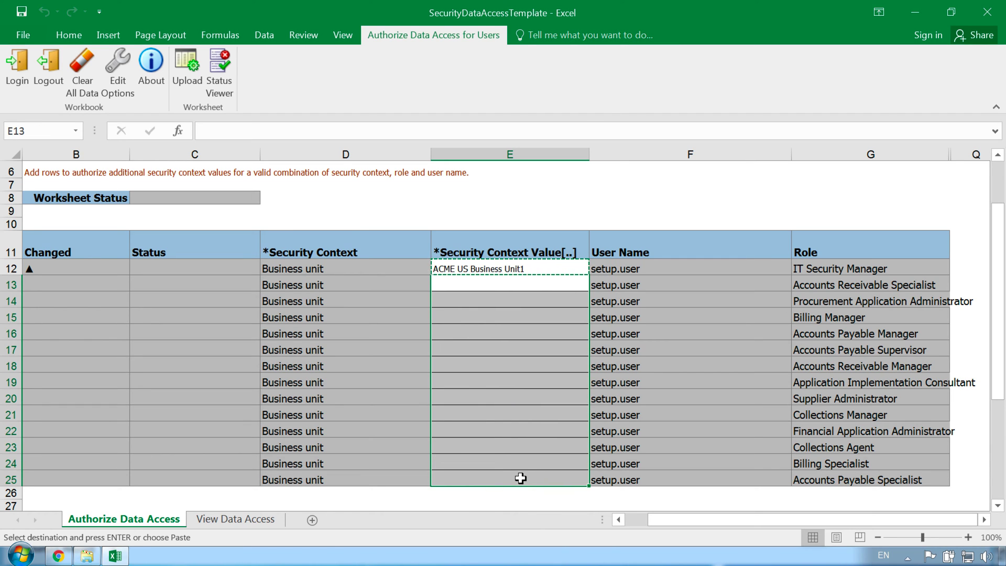
key("ctrl+v")
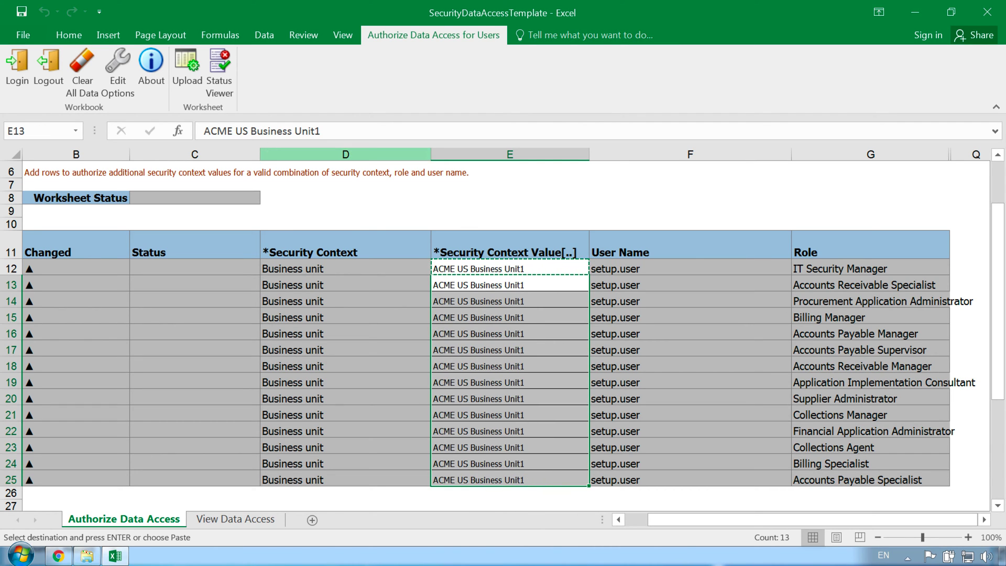
left_click(186, 66)
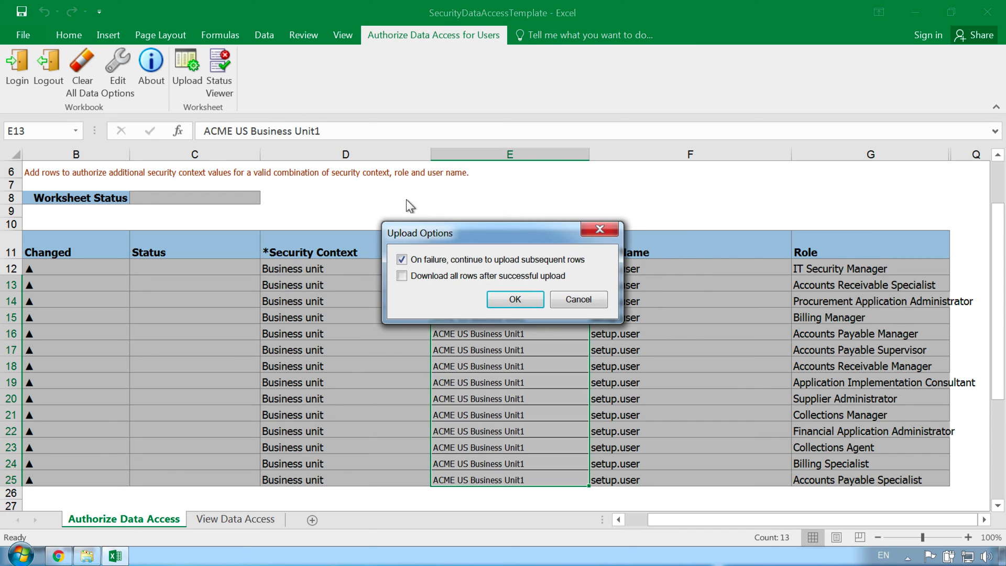
left_click(515, 299)
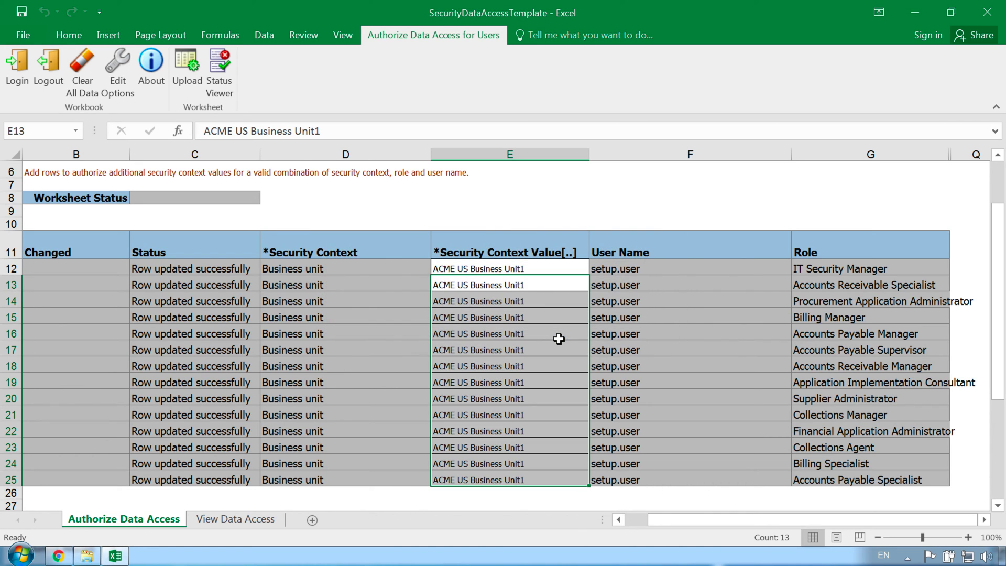
Switch to the browser, review setup.user's Business unit entries under Users with Data Access, and close the task.
left_click(59, 556)
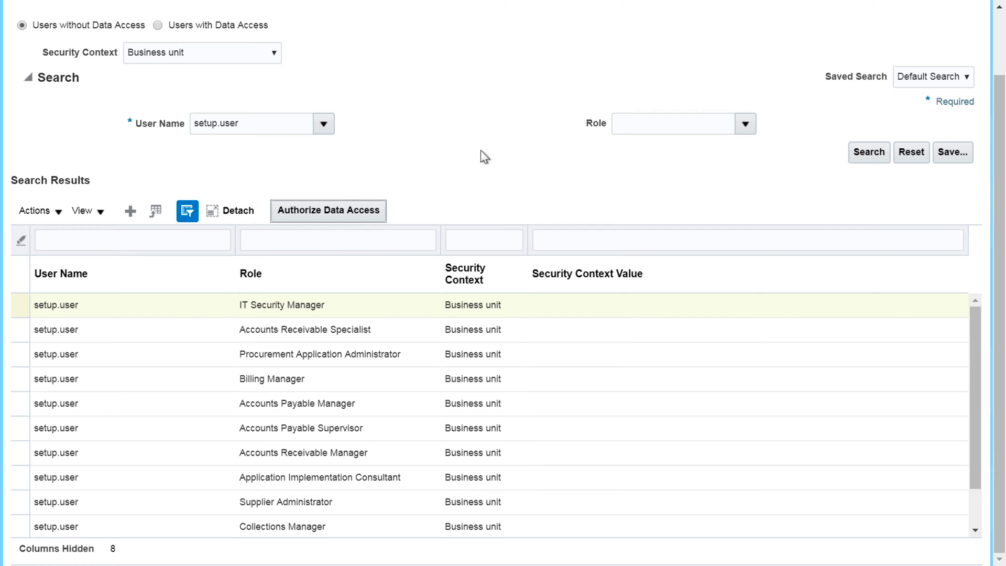
scroll(998, 214, "up", 2)
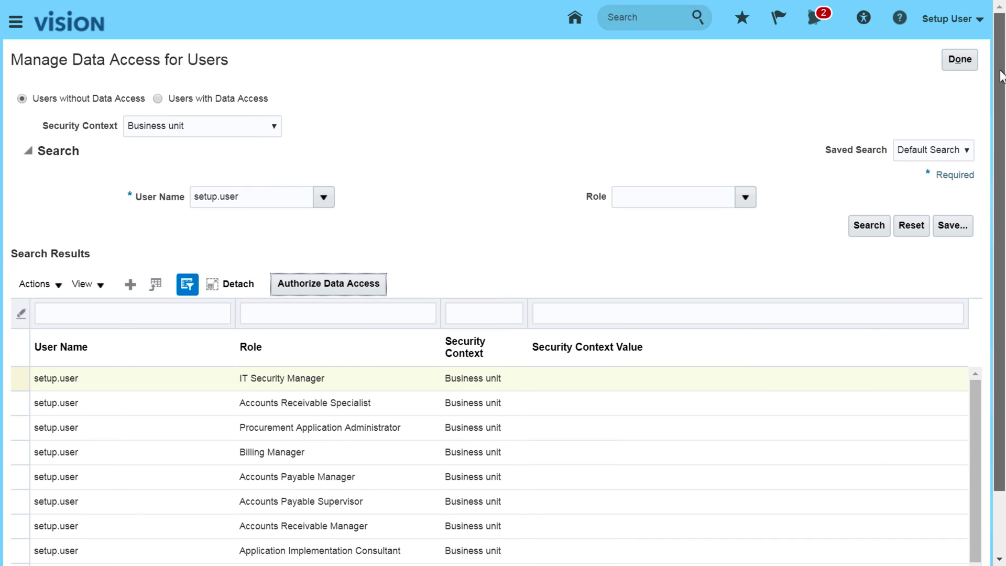
left_click(869, 222)
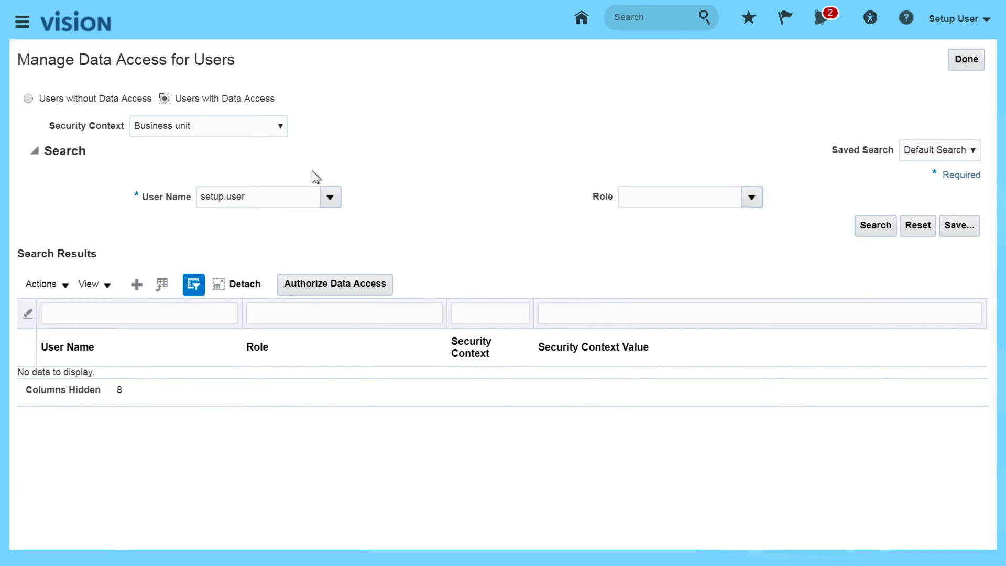
left_click(265, 196)
left_click(489, 259)
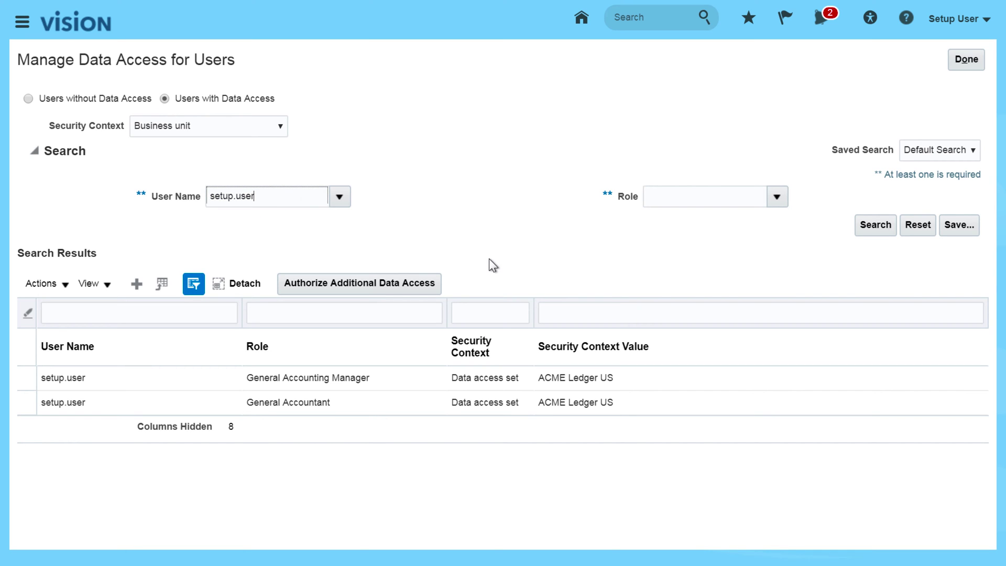
left_click(872, 225)
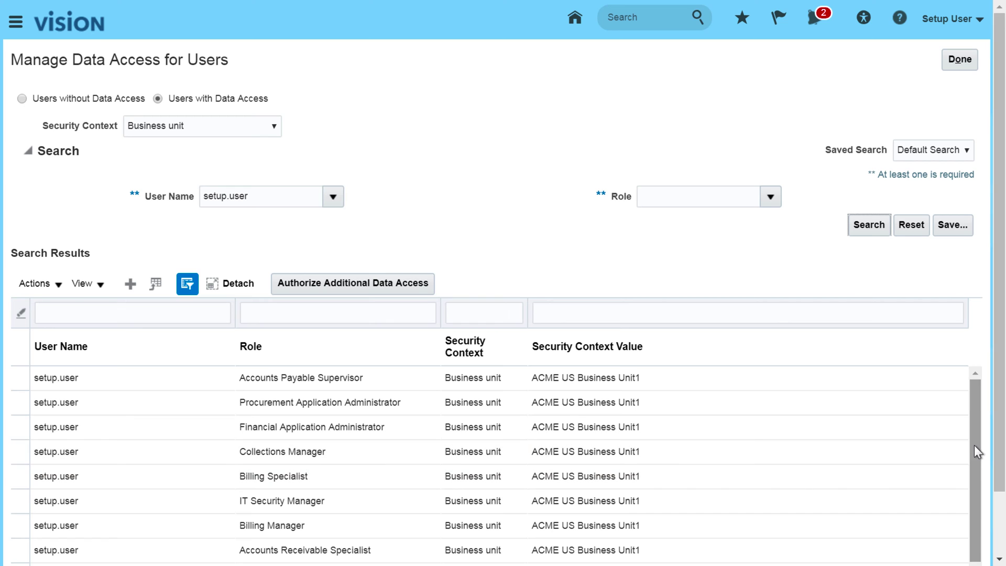
scroll(1002, 471, "down", 2)
scroll(1002, 472, "up", 2)
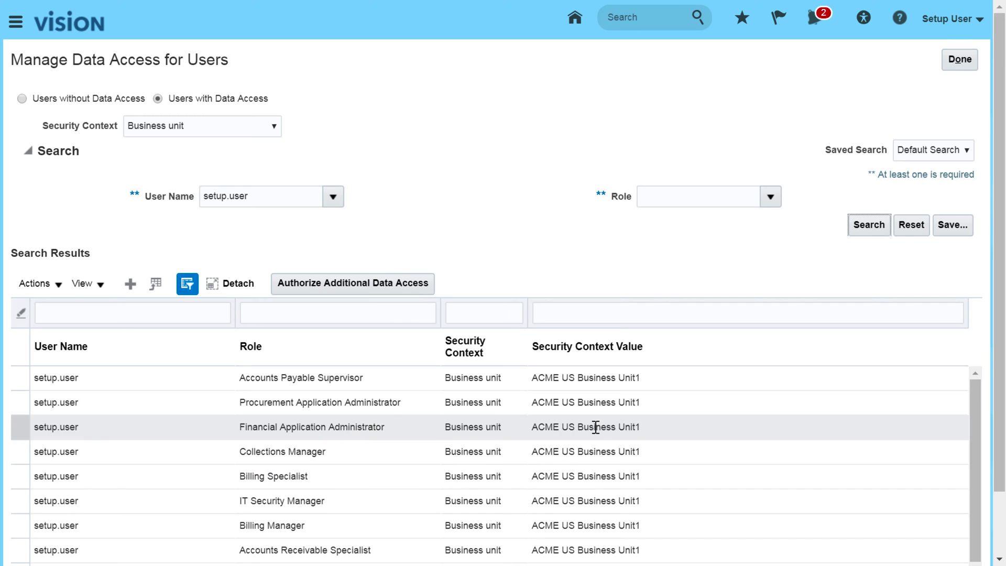
left_click(955, 63)
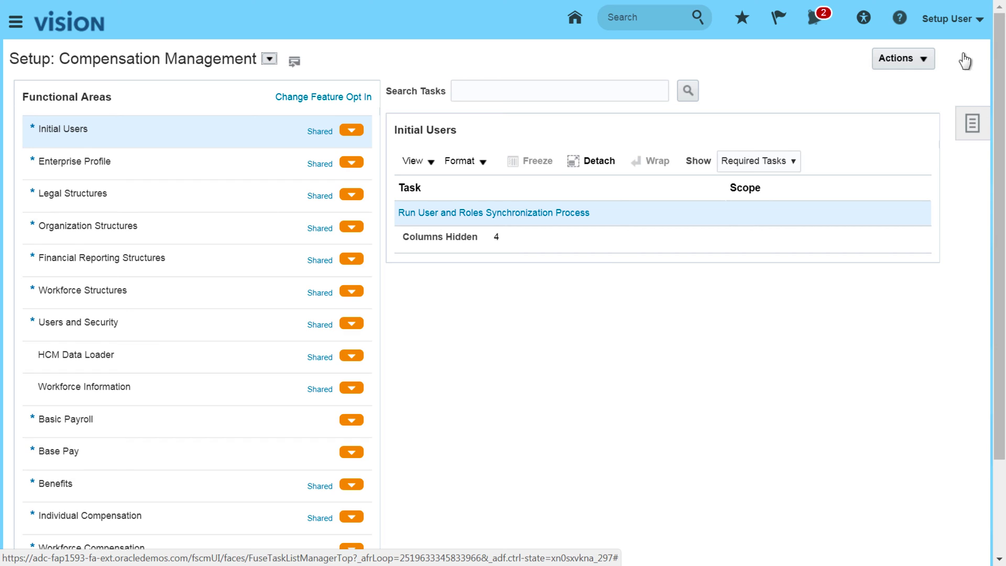
left_click(978, 23)
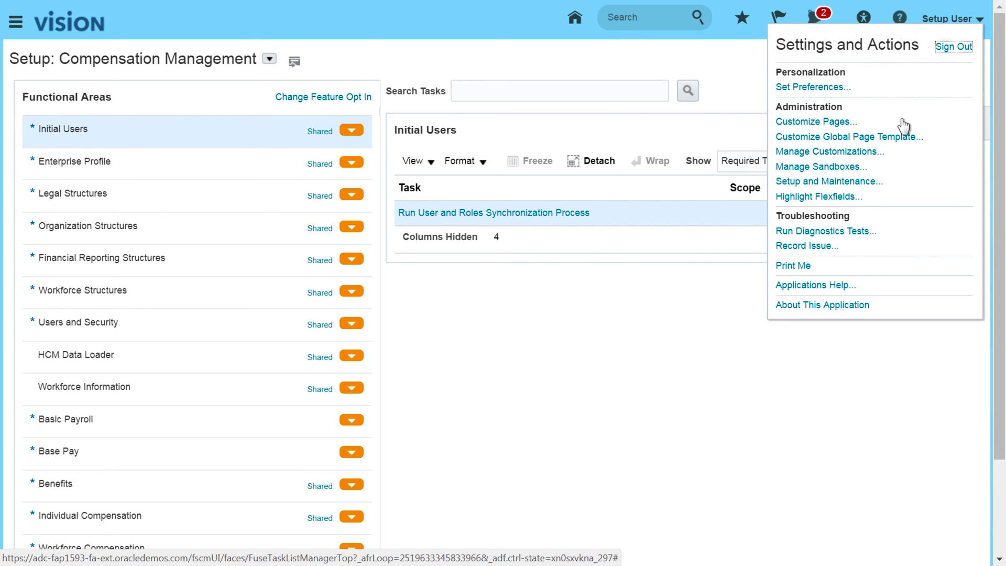
left_click(821, 405)
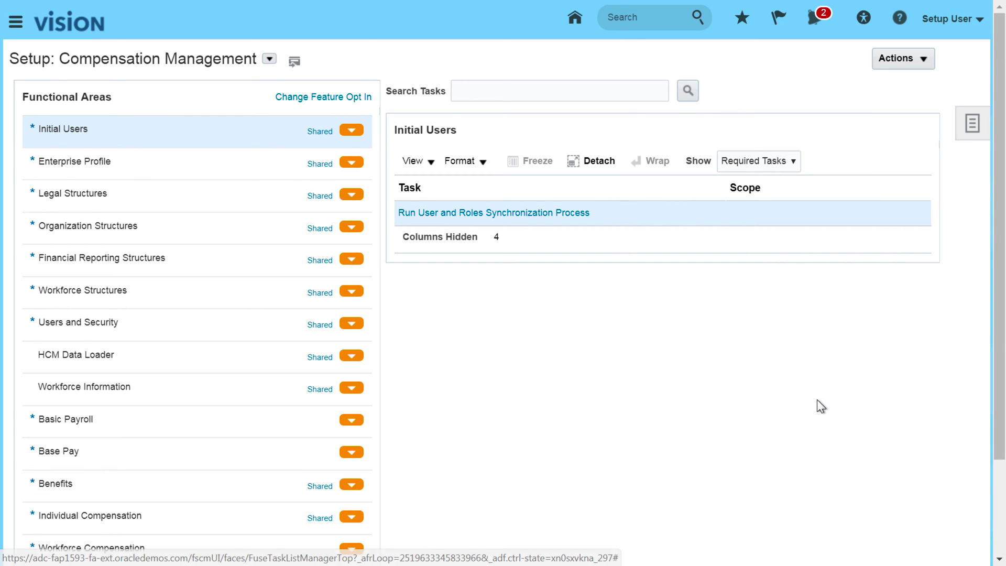
Go to the home page and open the Suppliers work area under Procurement.
left_click(575, 21)
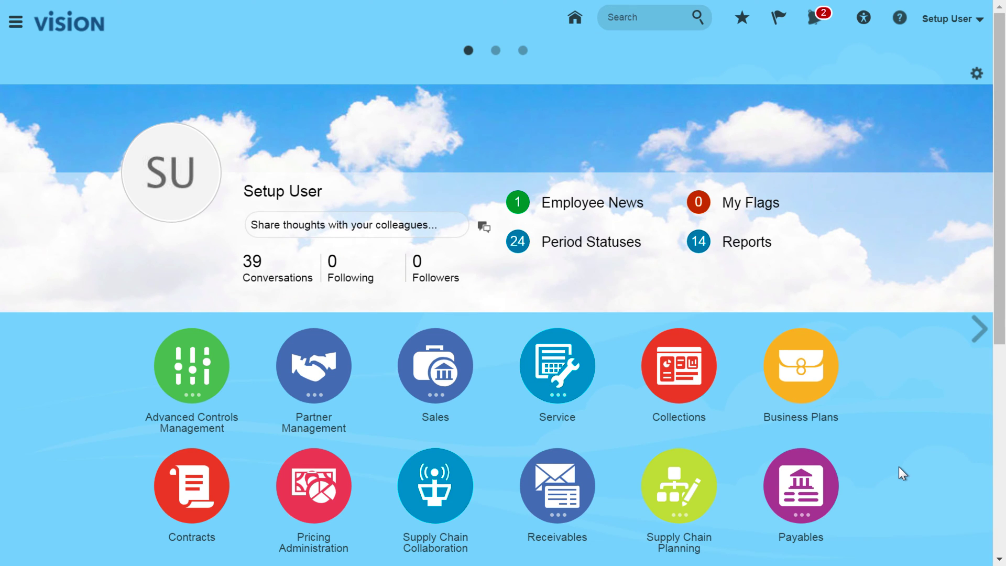
scroll(898, 467, "down", 6)
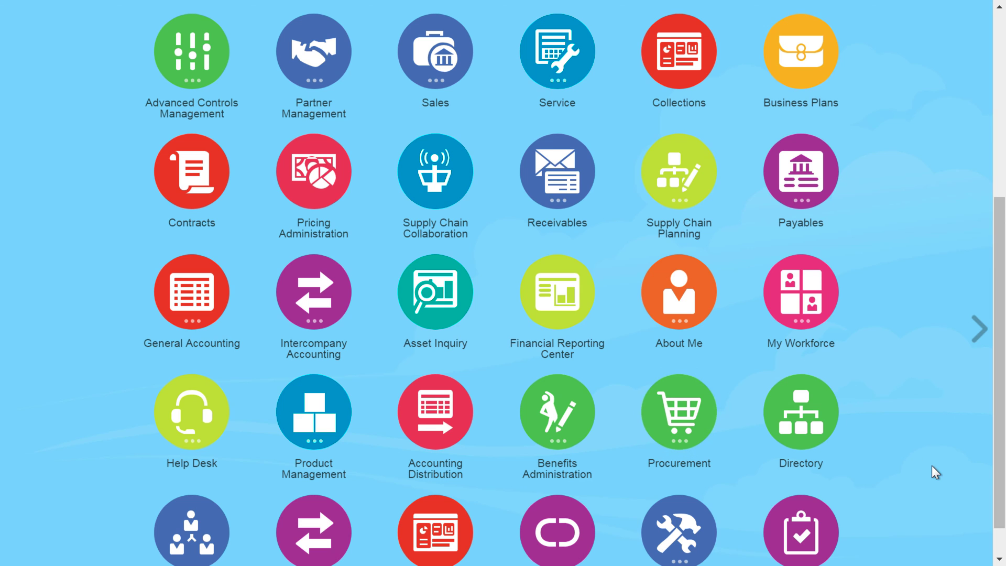
left_click(680, 429)
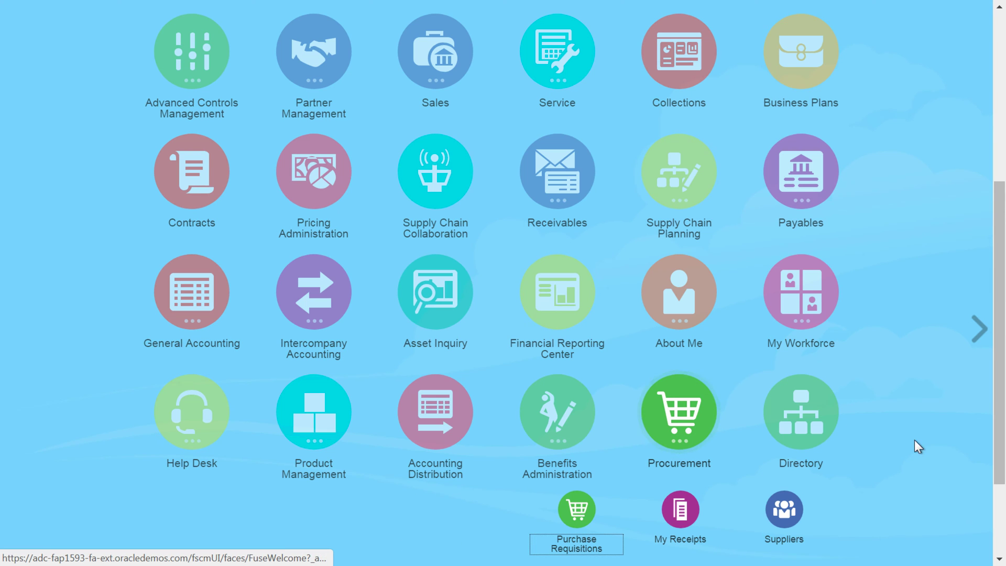
left_click(786, 514)
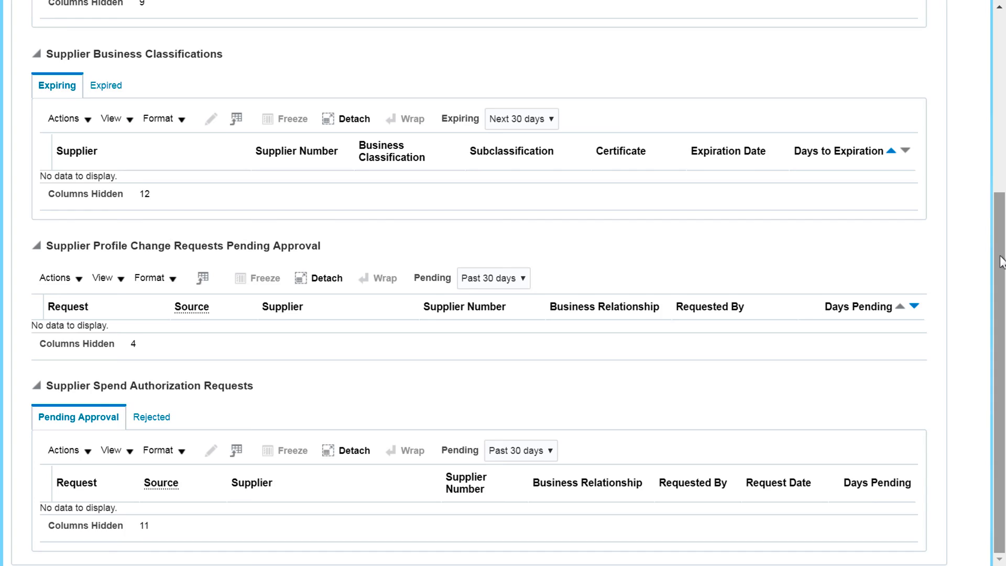
Find the supplier Lee Supplies by keyword and open its Sites for editing.
left_click_drag(1001, 258, 1001, 71)
left_click(970, 168)
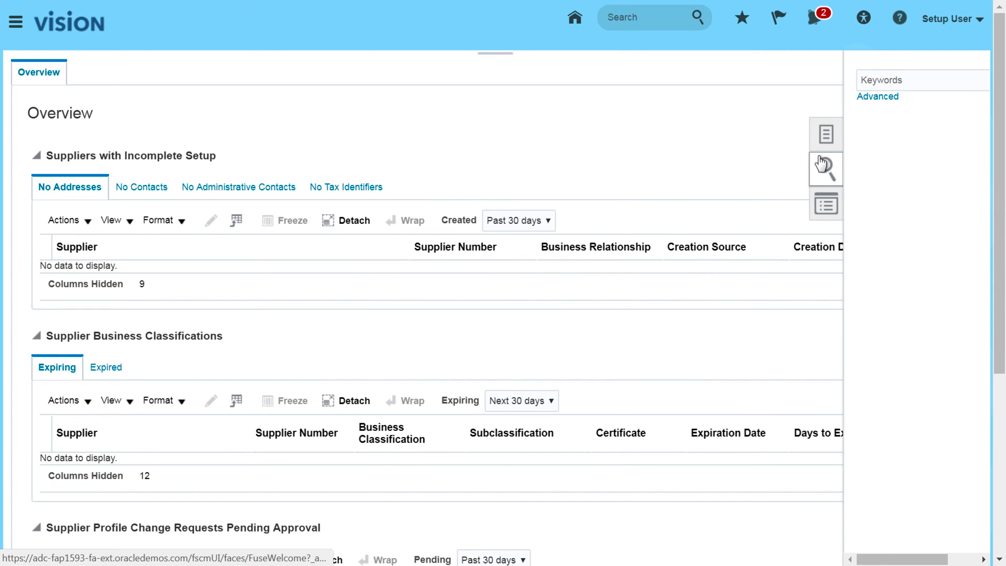
left_click(884, 79)
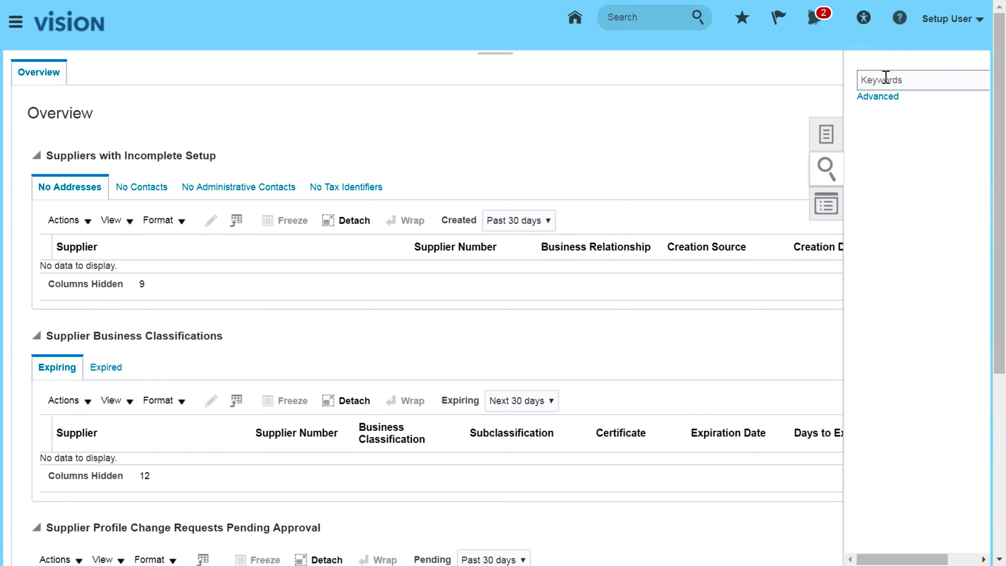
type("4ee")
left_click(880, 113)
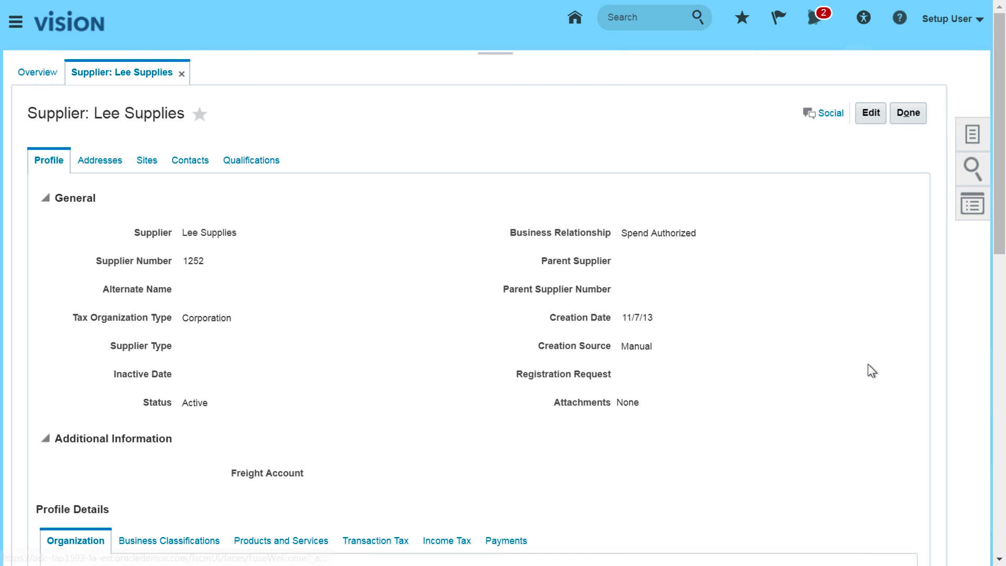
left_click(147, 160)
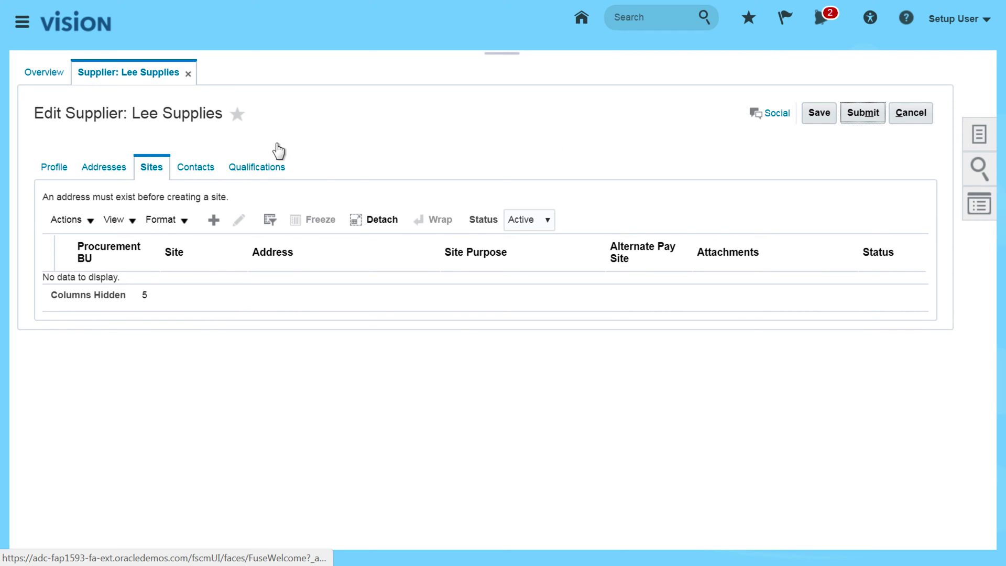
Add a site for ACME US Business Unit1 to the Lee US1 address, mark it as Primary Pay, and save and close the address.
left_click(106, 168)
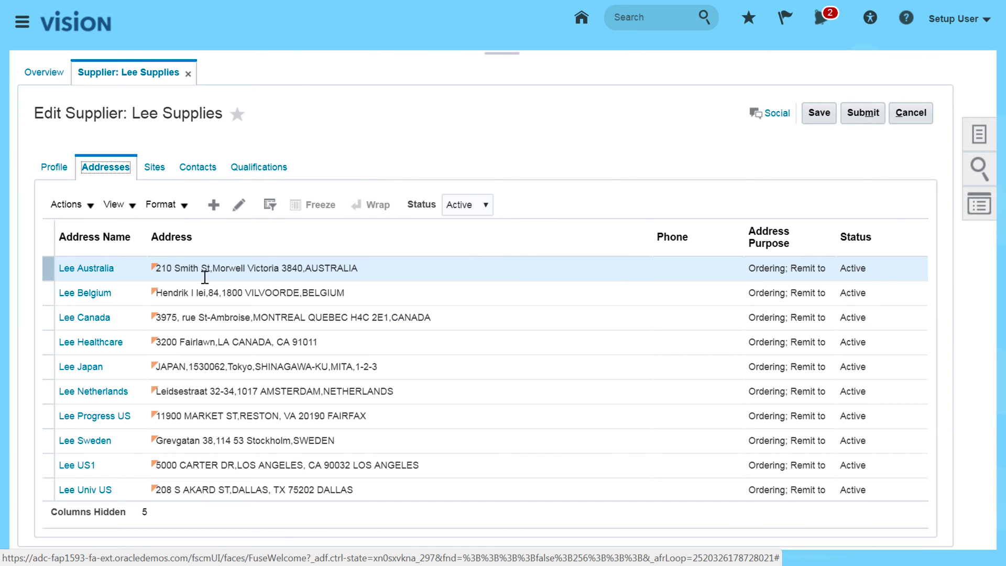
left_click(80, 466)
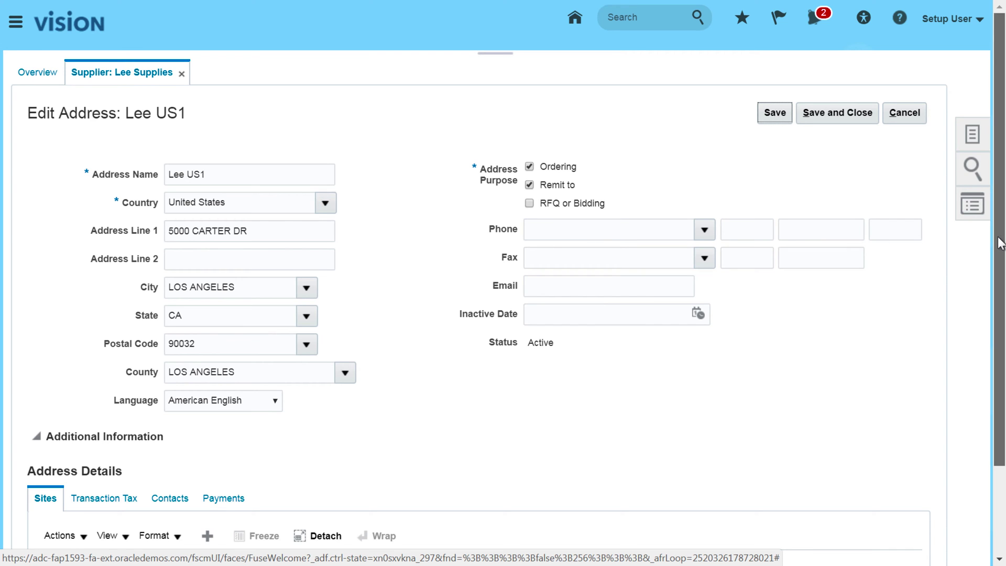
left_click_drag(1000, 241, 1004, 344)
left_click(208, 427)
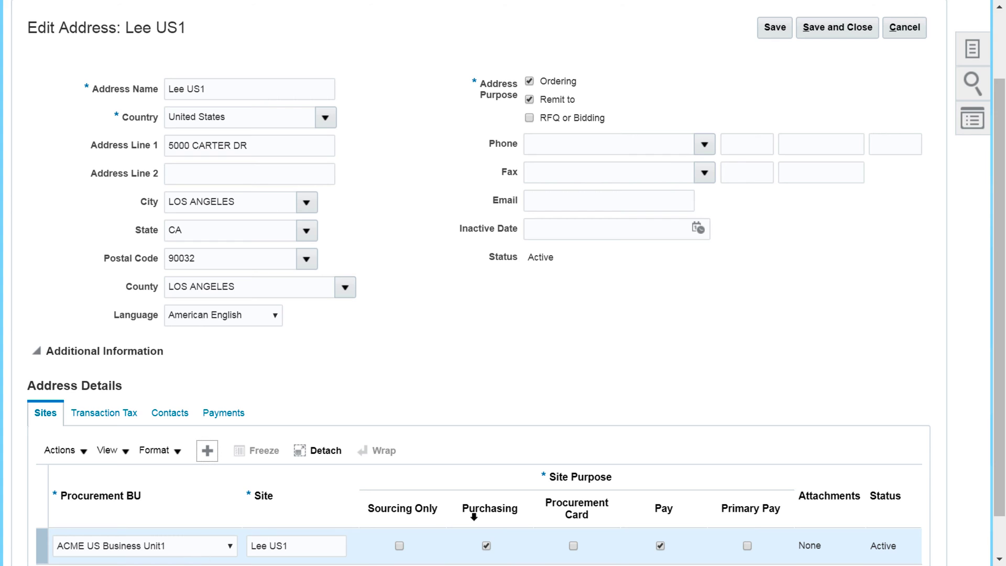
left_click(747, 546)
scroll(985, 516, "down", 1)
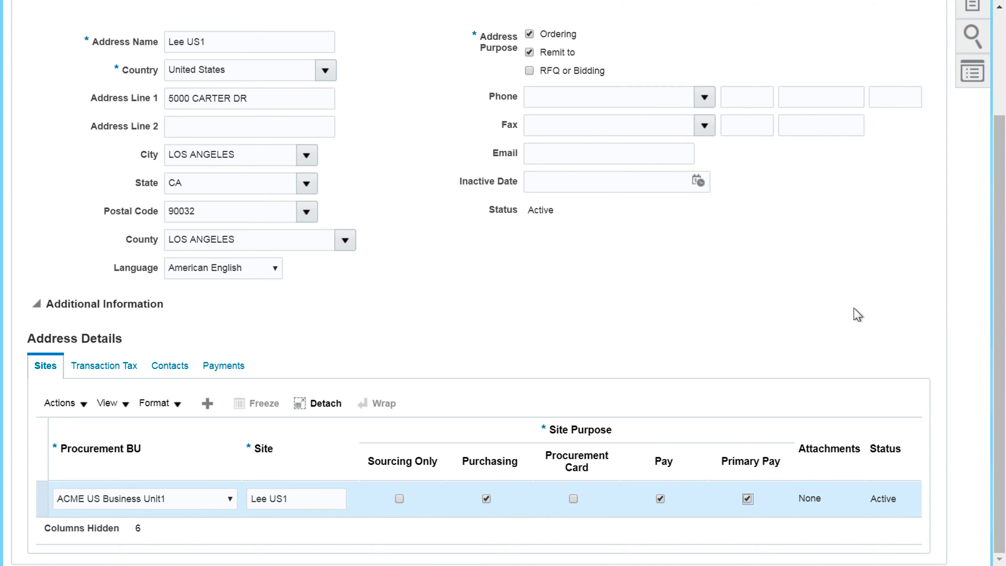
scroll(857, 314, "up", 3)
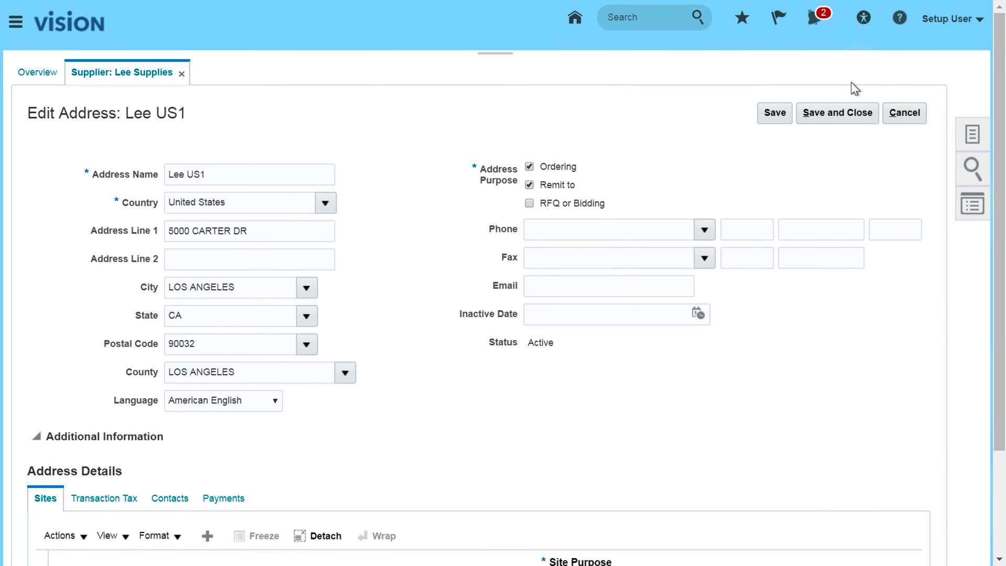
left_click(822, 116)
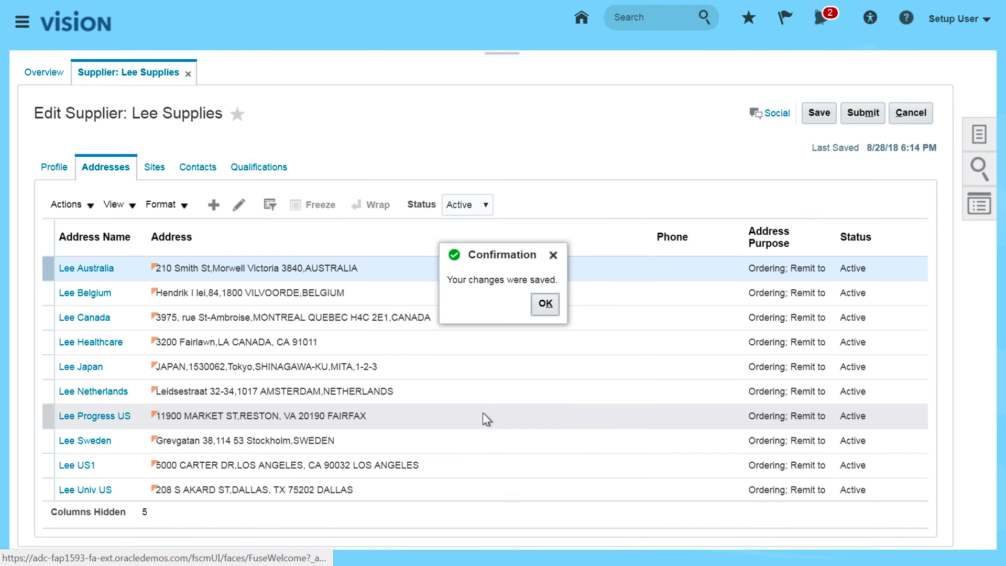
left_click(545, 305)
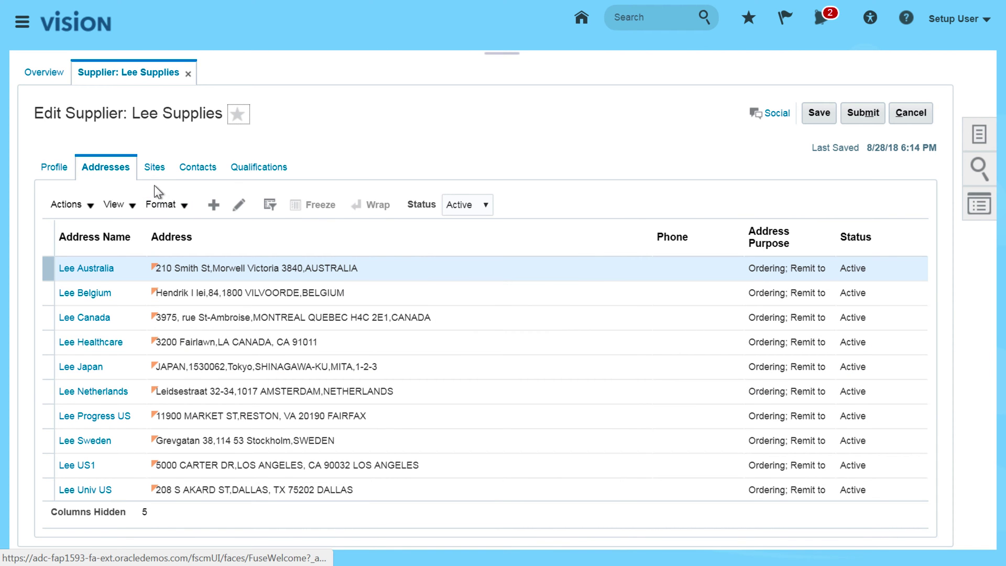
Open the Lee US1 site for editing and review its General, Purchasing and Receiving settings.
left_click(155, 167)
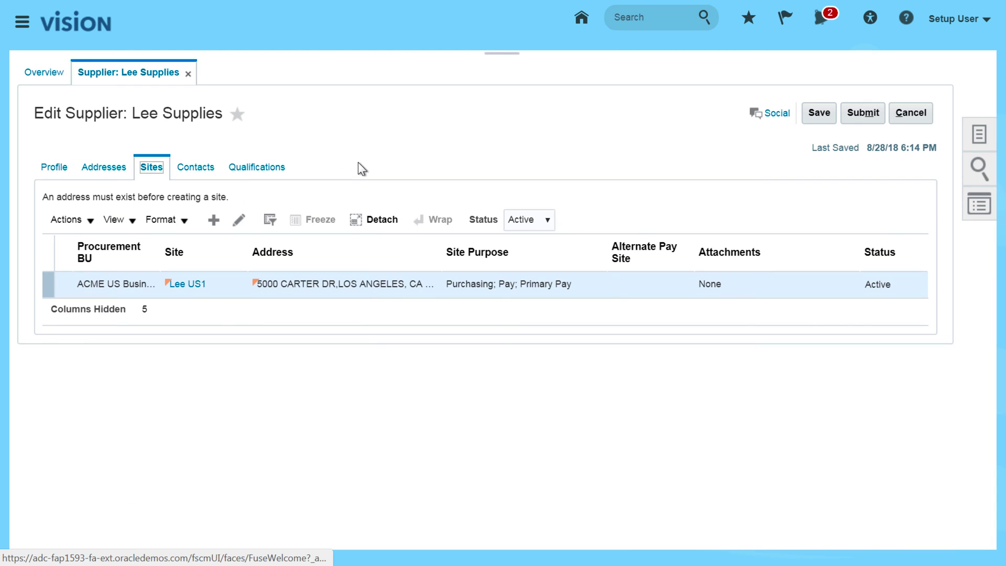
left_click(187, 284)
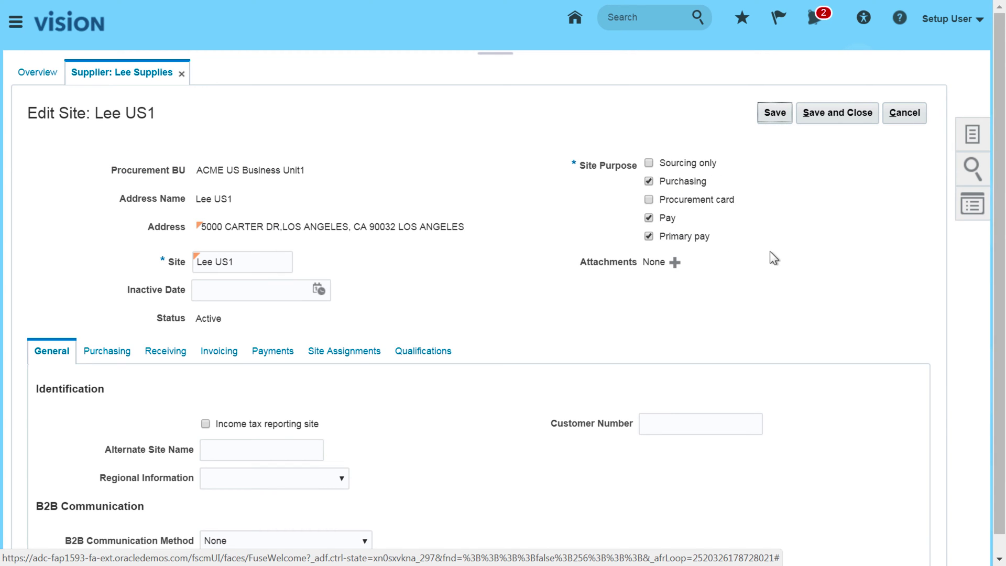
scroll(1001, 396, "down", 1)
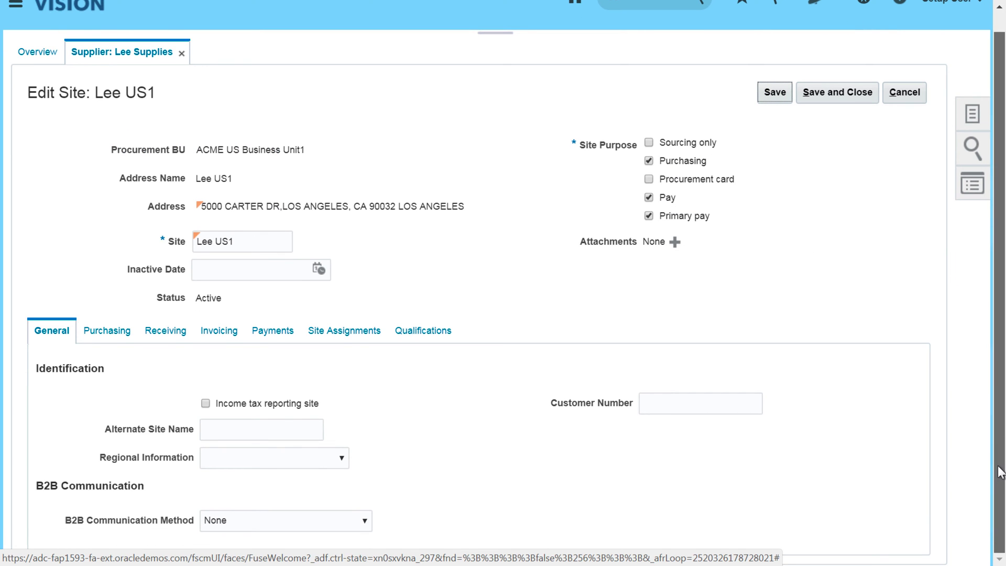
left_click(106, 332)
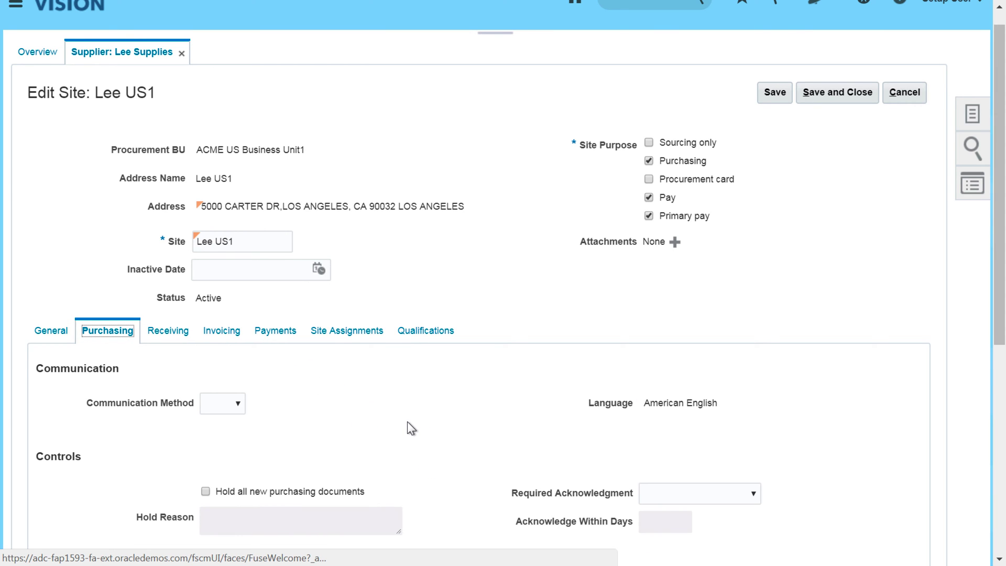
scroll(408, 422, "down", 3)
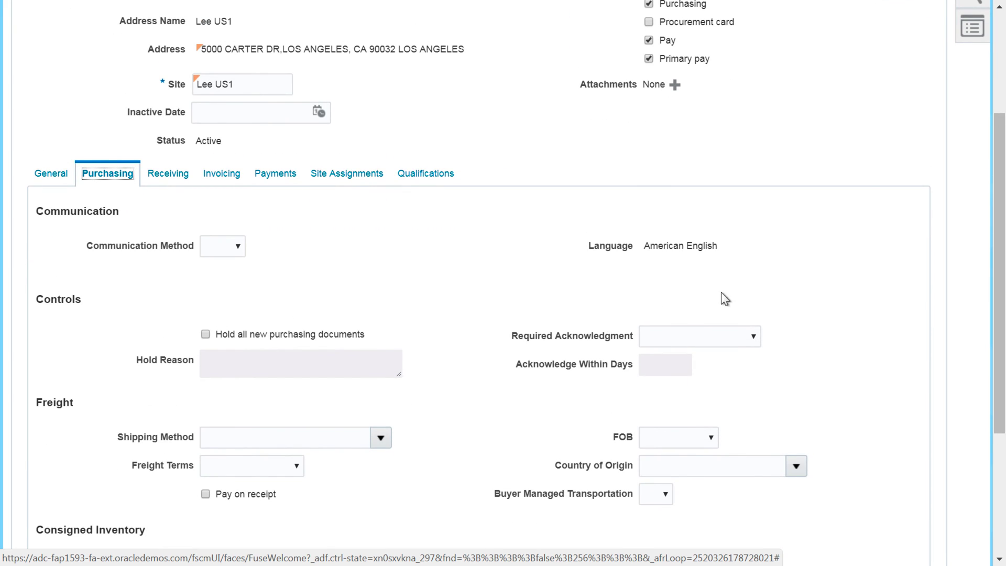
left_click(177, 179)
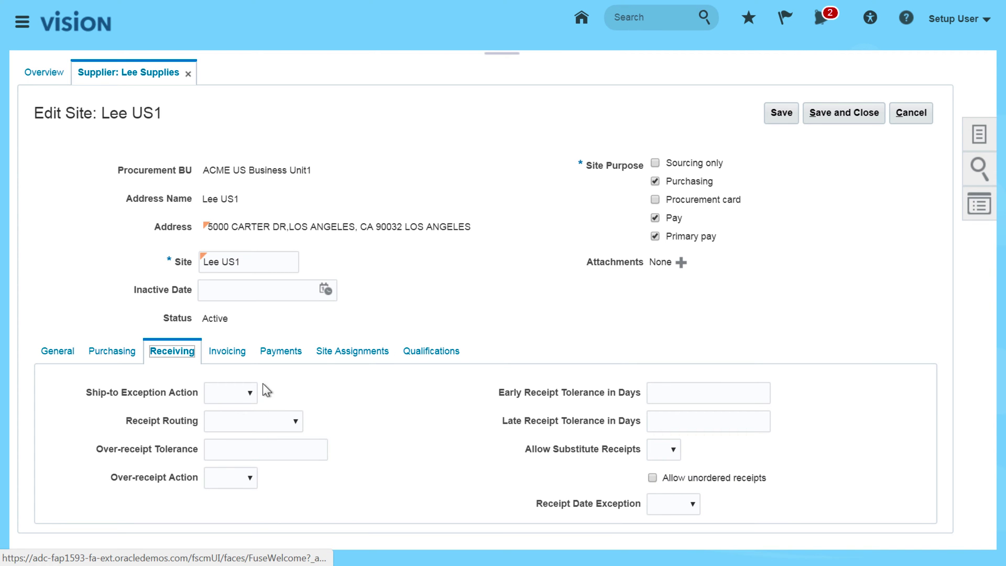
Set the site's invoicing Quantity Tolerances to the Percentage of Quantity based tolerance and Amount Tolerances to UK Amount Ordered by 10 Percent.
left_click(227, 351)
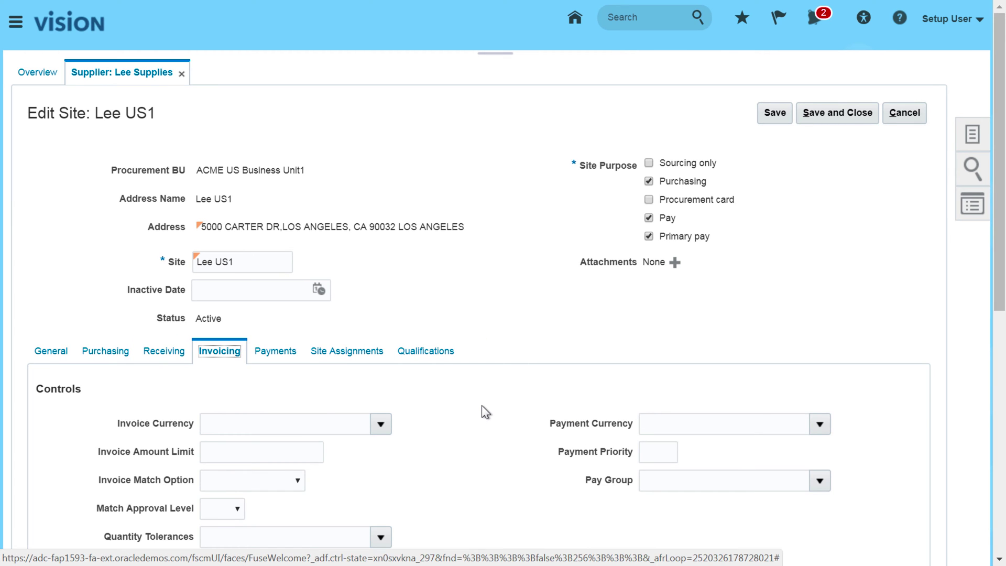
left_click_drag(1000, 304, 1003, 414)
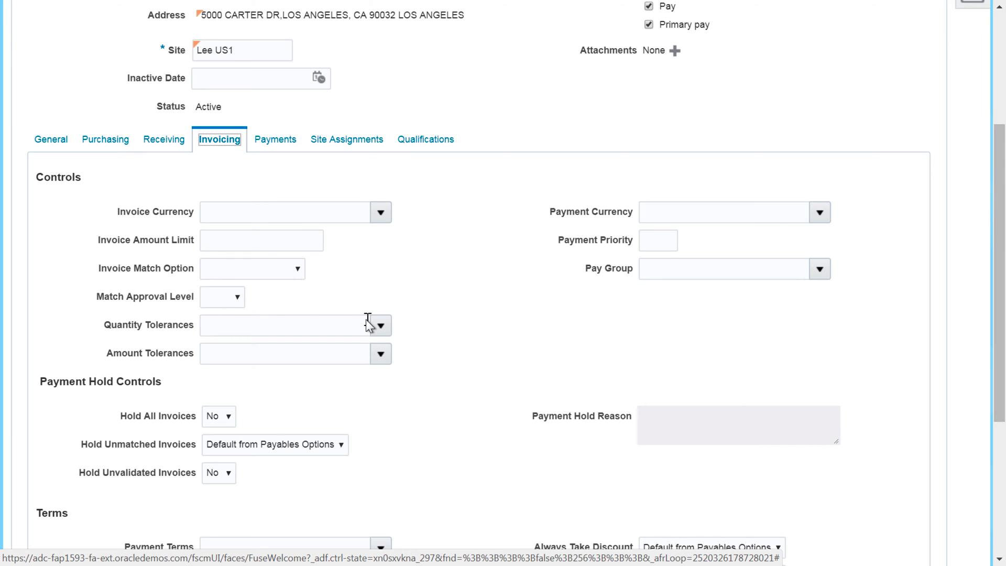
left_click(381, 326)
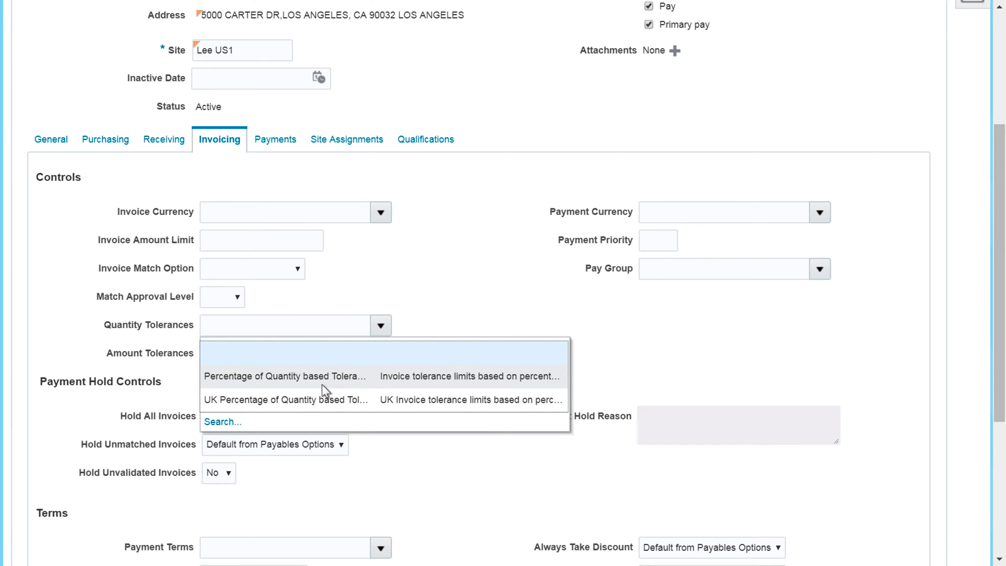
left_click(322, 381)
left_click(380, 354)
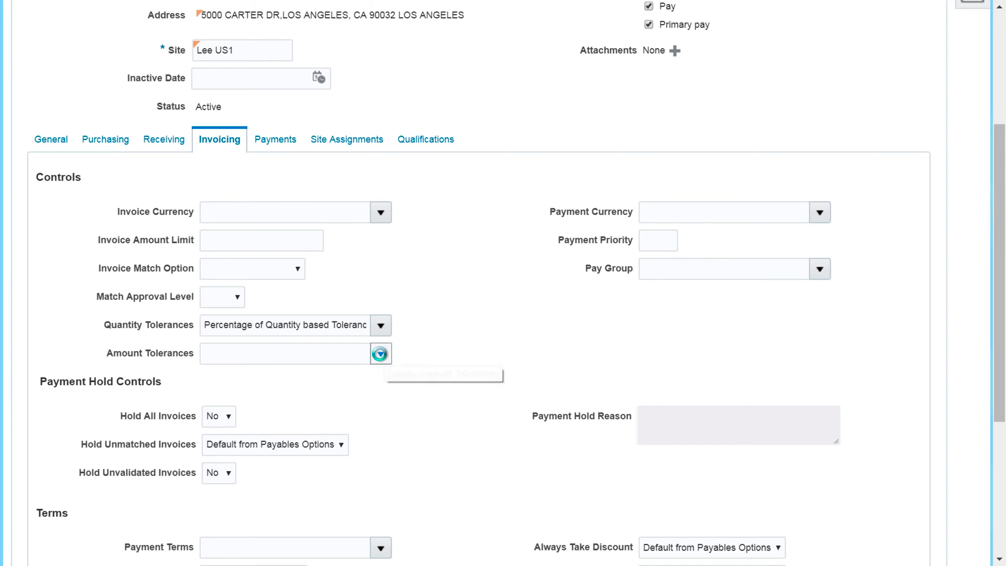
left_click(298, 413)
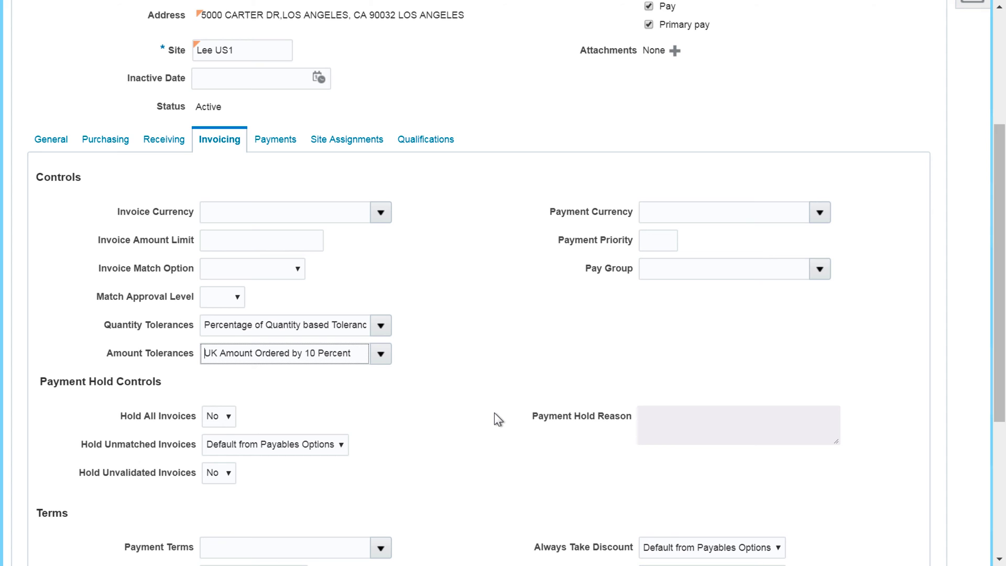
Set the site's Payment Terms to Immediate, Terms Date Basis to Invoice date and Pay Date Basis to Due.
left_click_drag(999, 417, 999, 484)
left_click(380, 420)
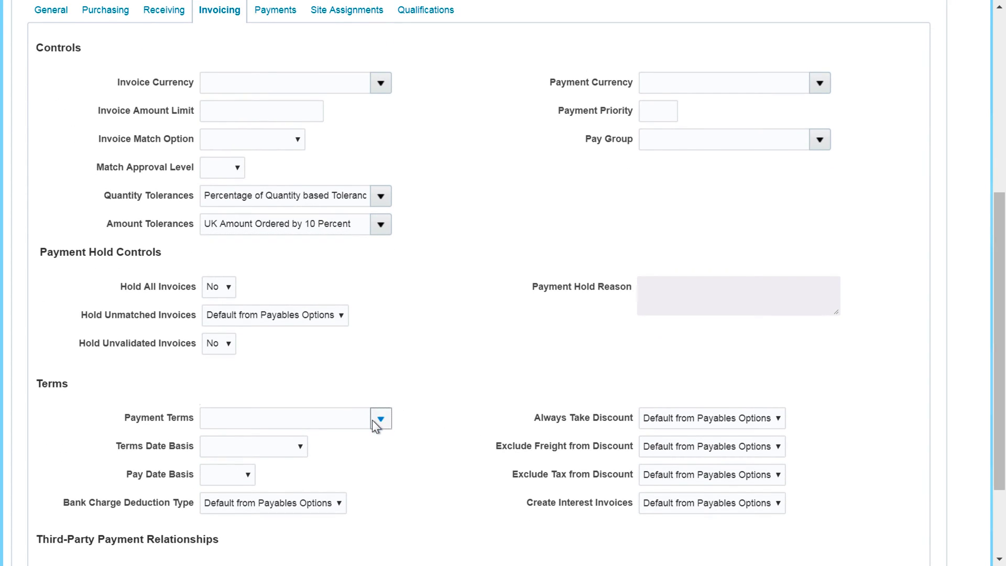
left_click(341, 231)
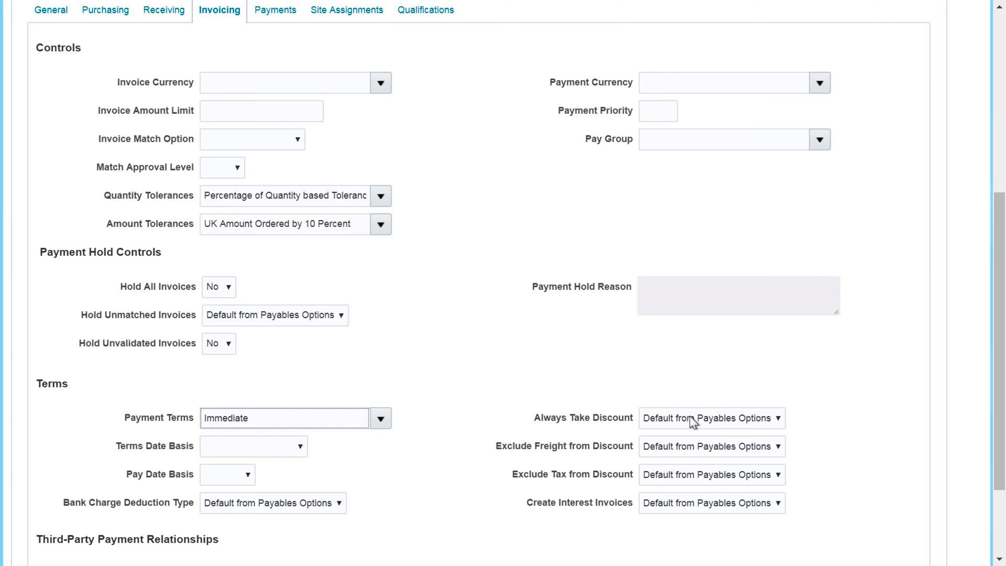
left_click(298, 447)
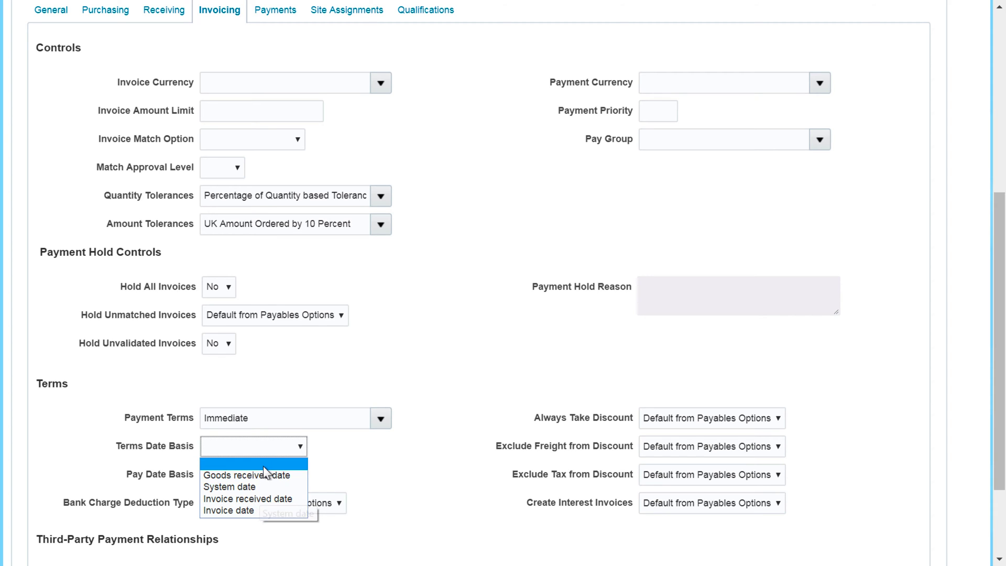
left_click(256, 510)
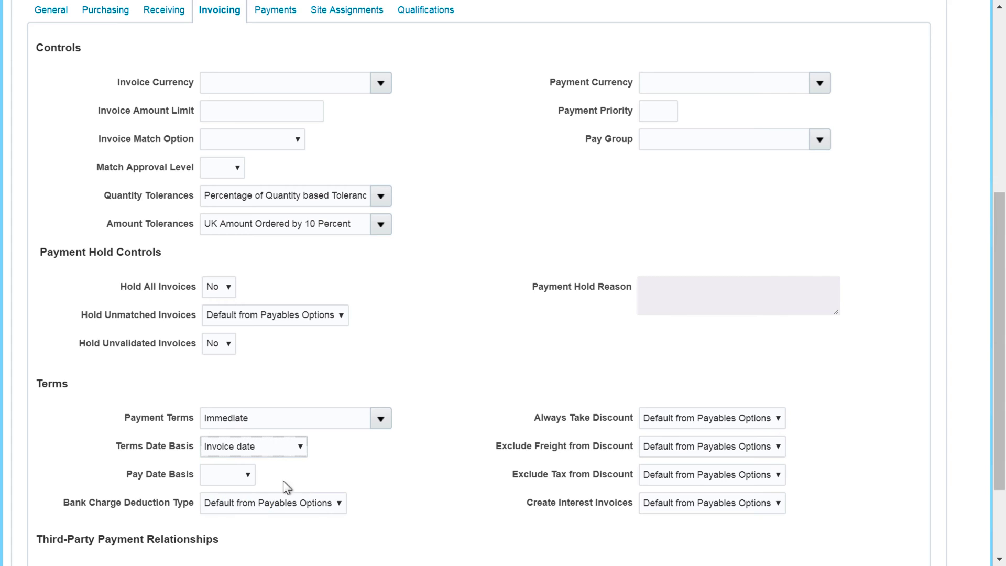
left_click(247, 473)
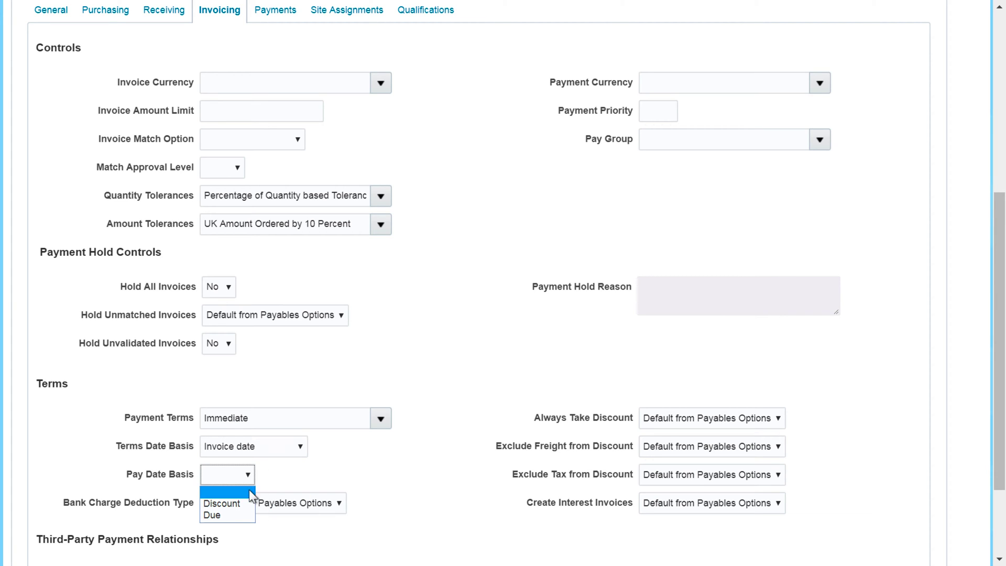
left_click(225, 516)
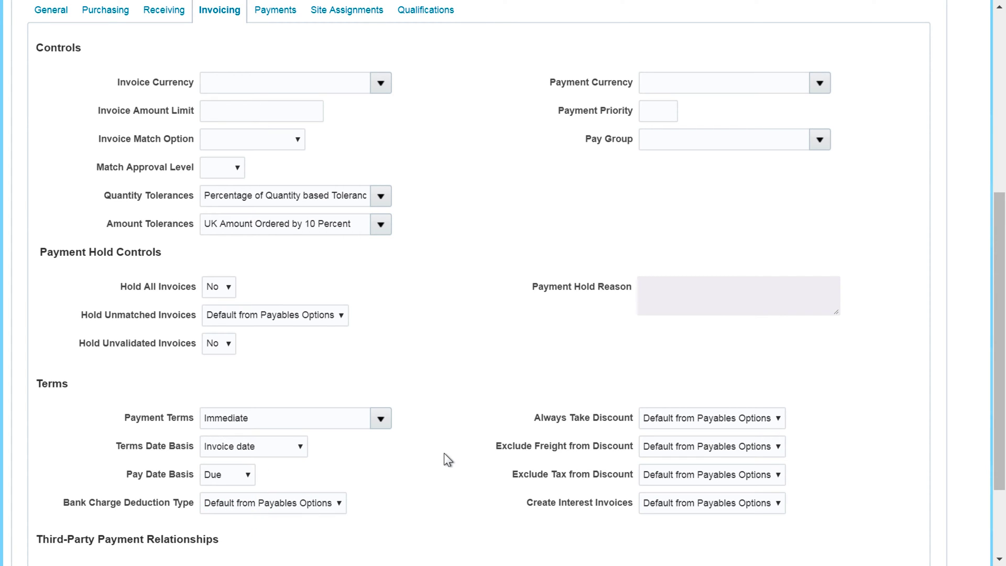
Set the site's Invoice Match Option to Order and its Match Approval Level to 3 Way.
left_click_drag(997, 441, 996, 353)
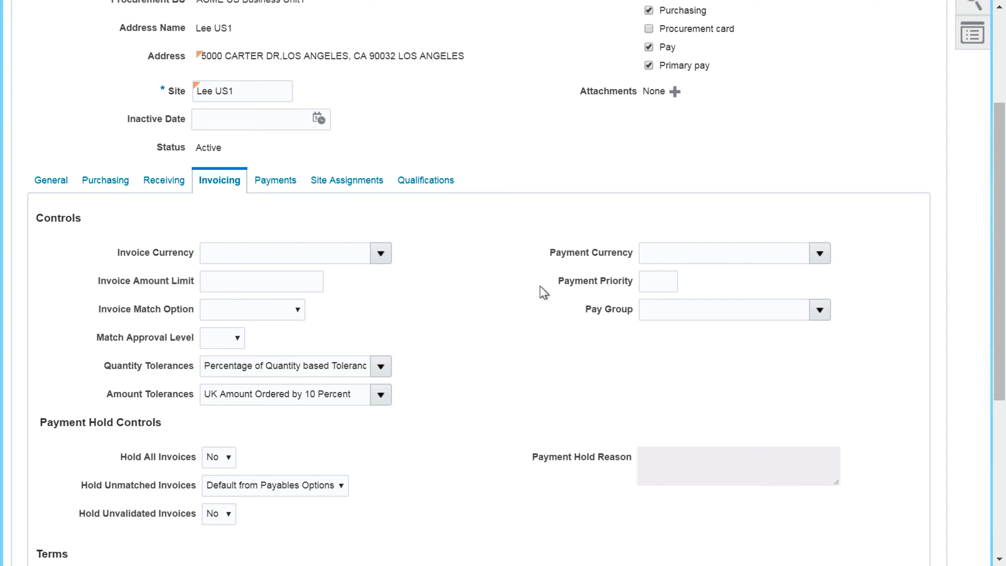
left_click(291, 308)
left_click(240, 351)
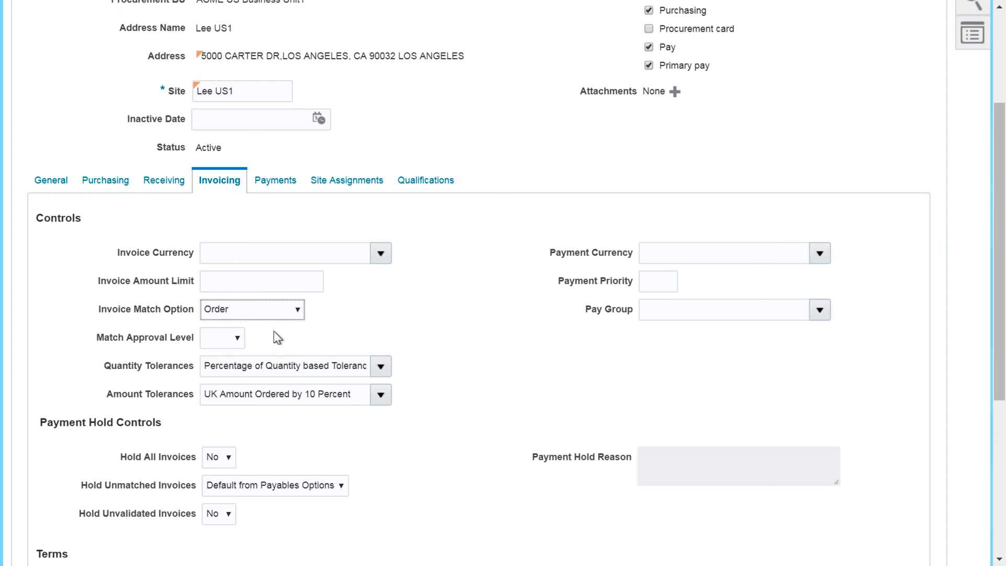
left_click(237, 340)
left_click(223, 378)
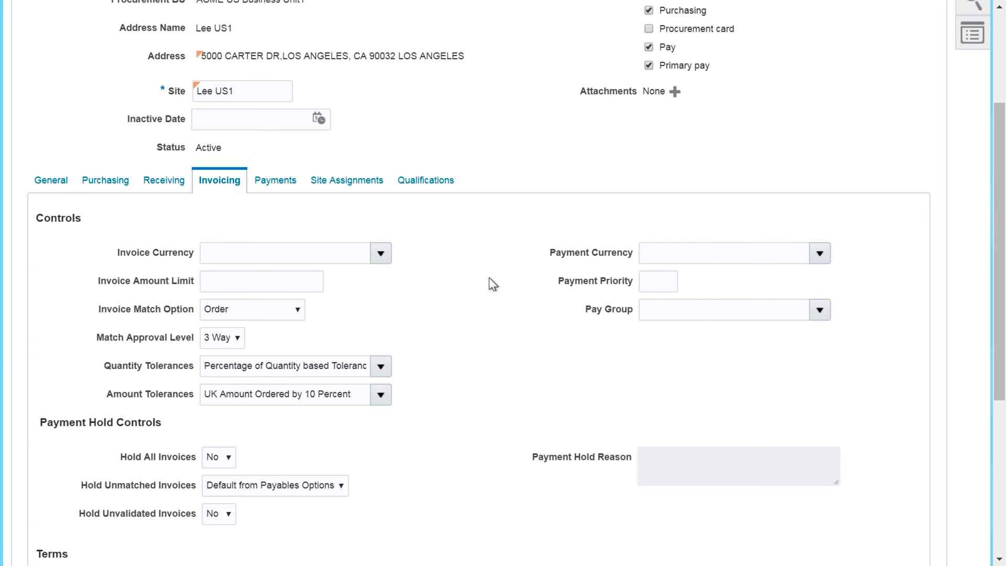
Make Electronic the default payment method for the Lee US1 site.
left_click(284, 184)
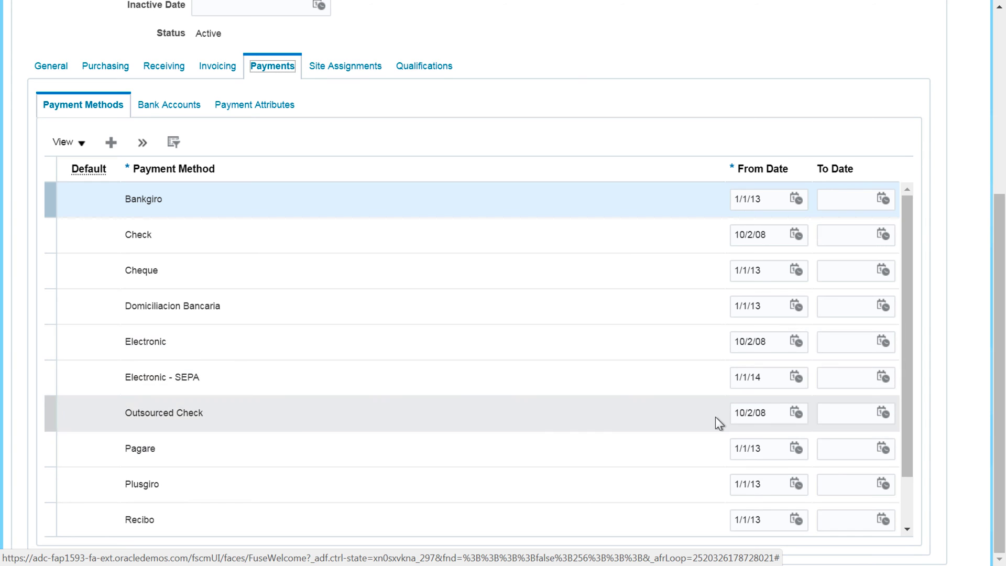
left_click(635, 353)
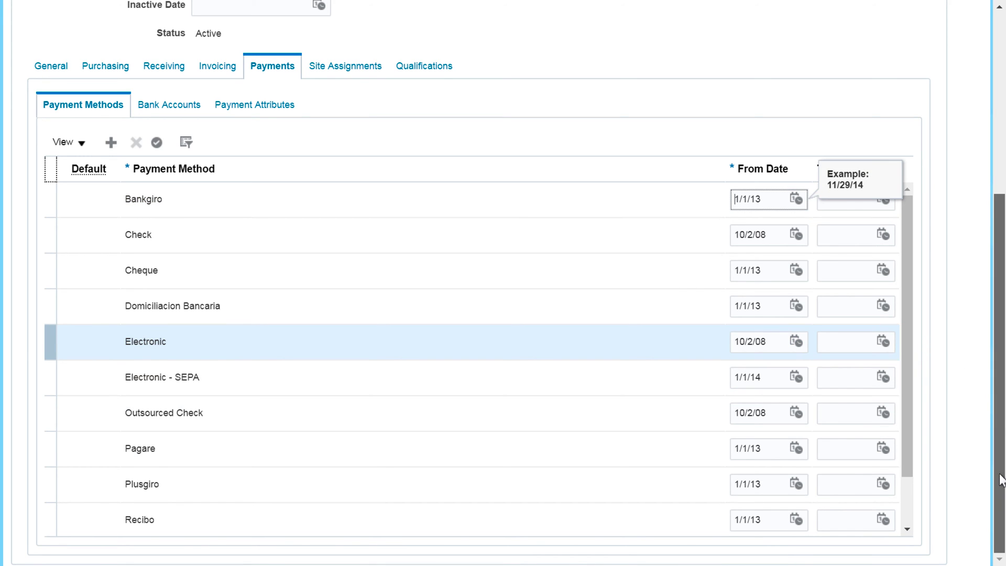
scroll(1002, 500, "up", 1)
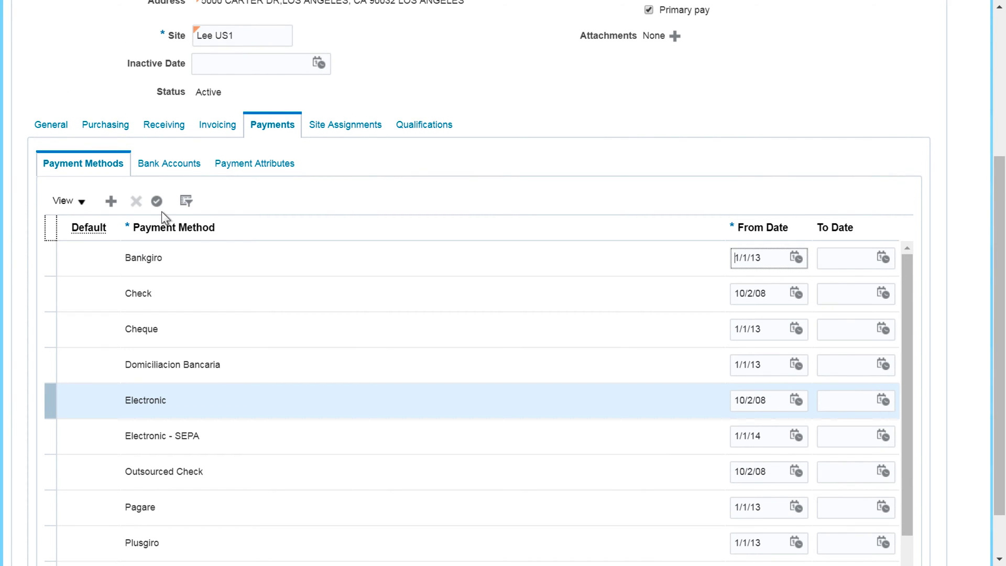
left_click(157, 201)
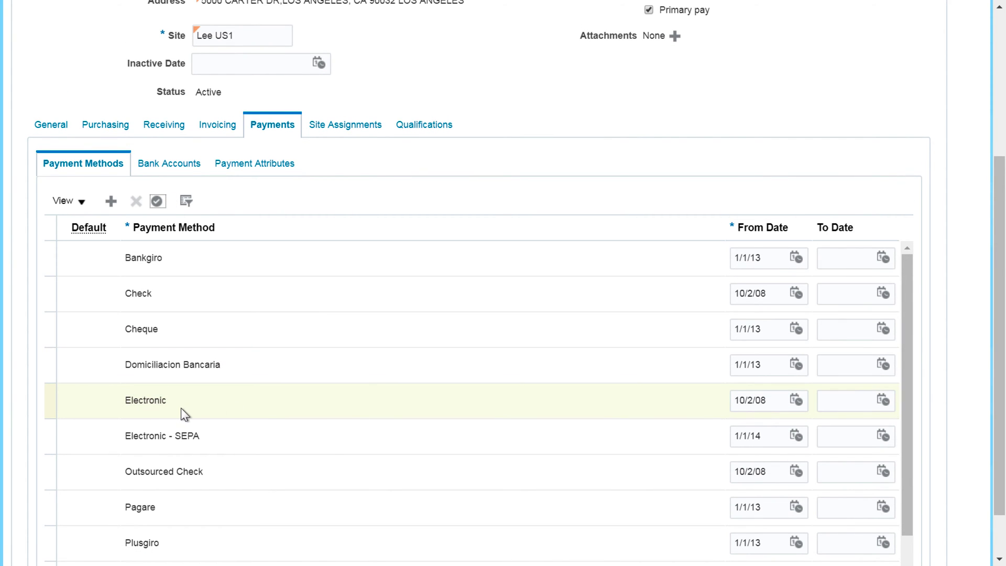
Start a new bank account for the Lee US1 site with Country United States and enter the account number.
left_click(179, 167)
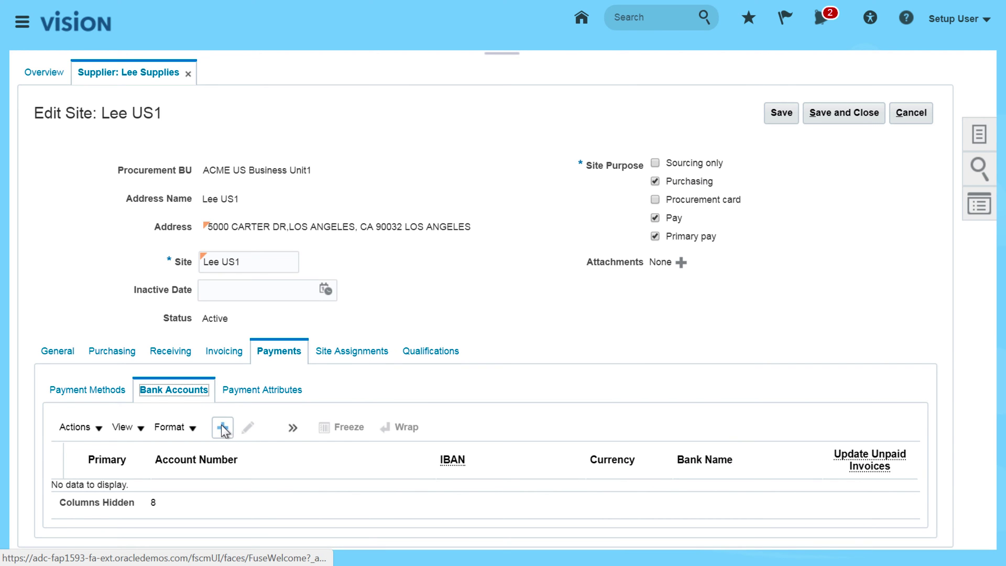
left_click(222, 428)
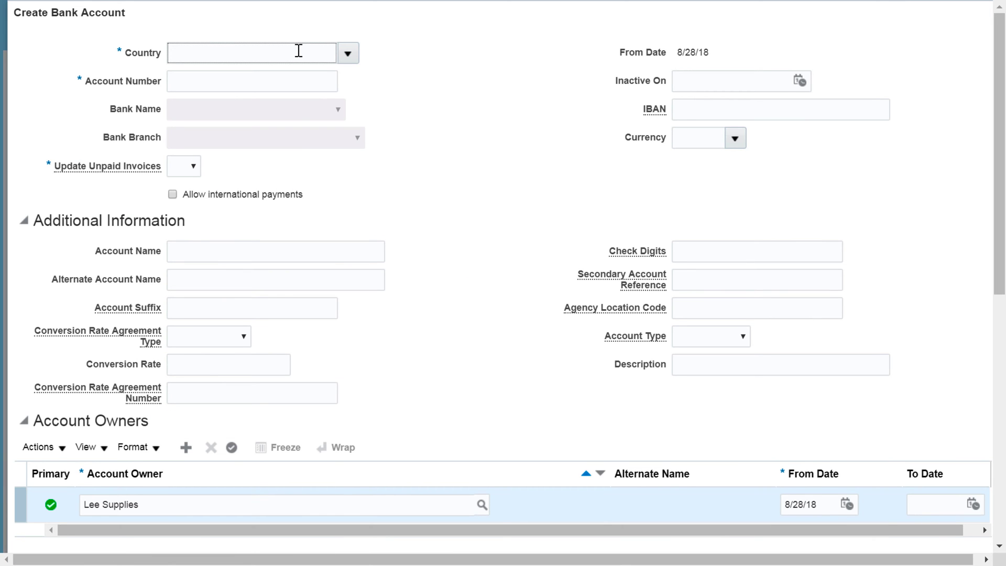
left_click(298, 51)
type("United")
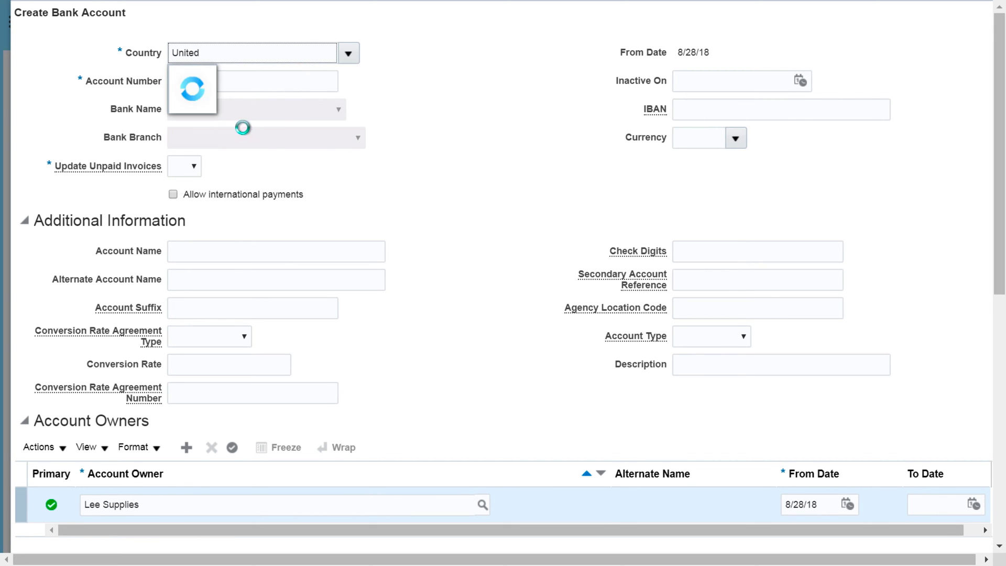
left_click(224, 130)
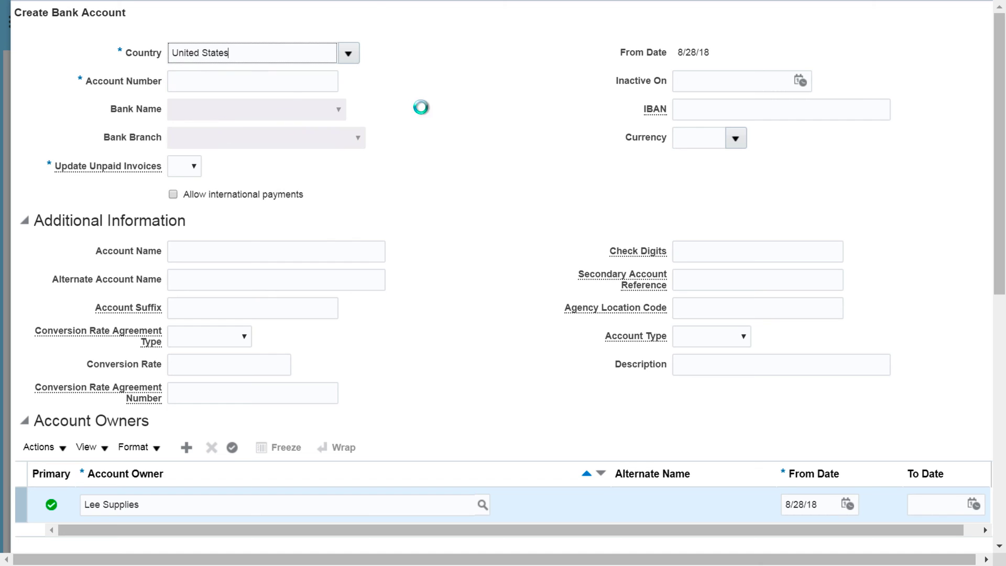
left_click(240, 86)
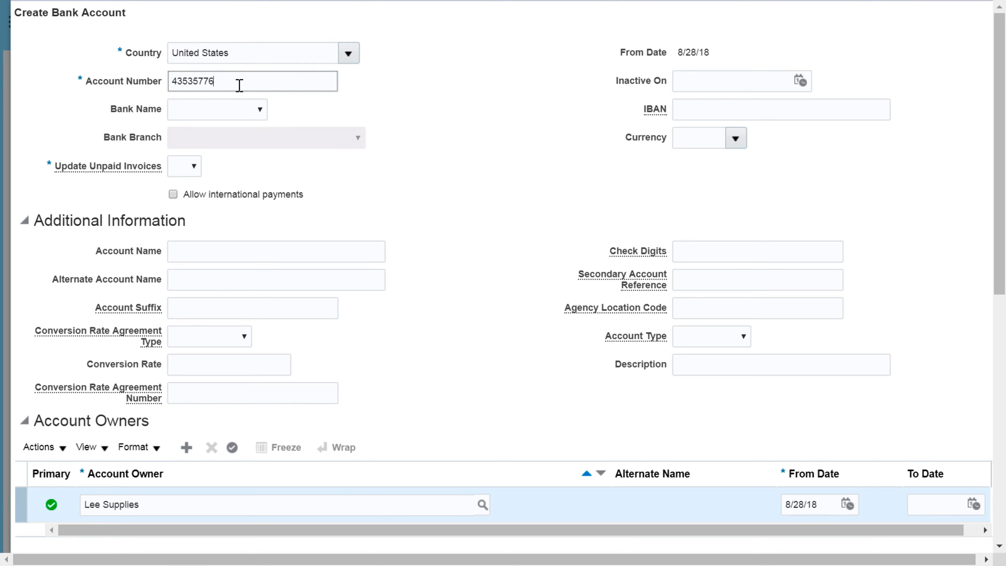
Set the bank account's Bank Name to Bank of America and its Bank Branch to Redwood City.
left_click(255, 112)
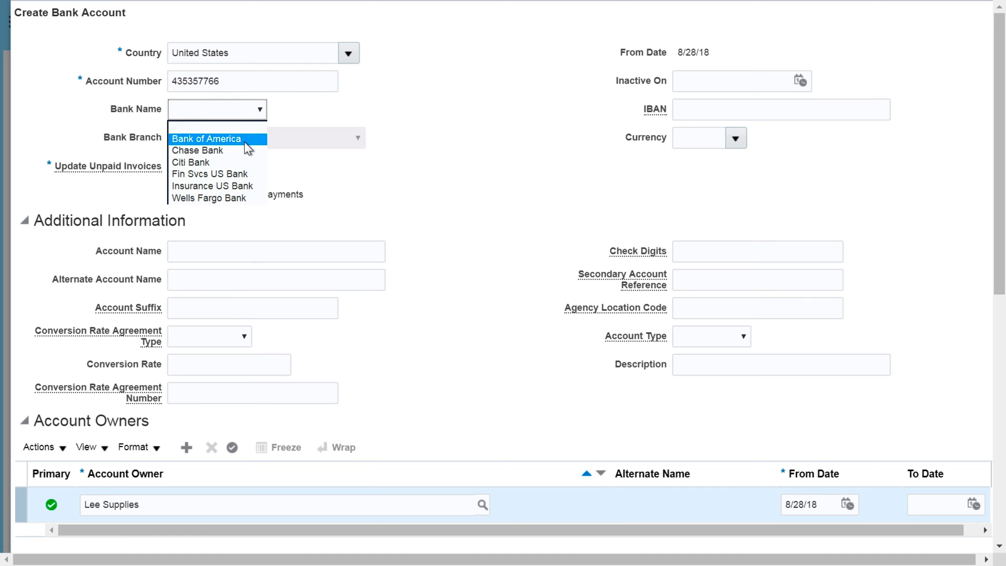
left_click(227, 137)
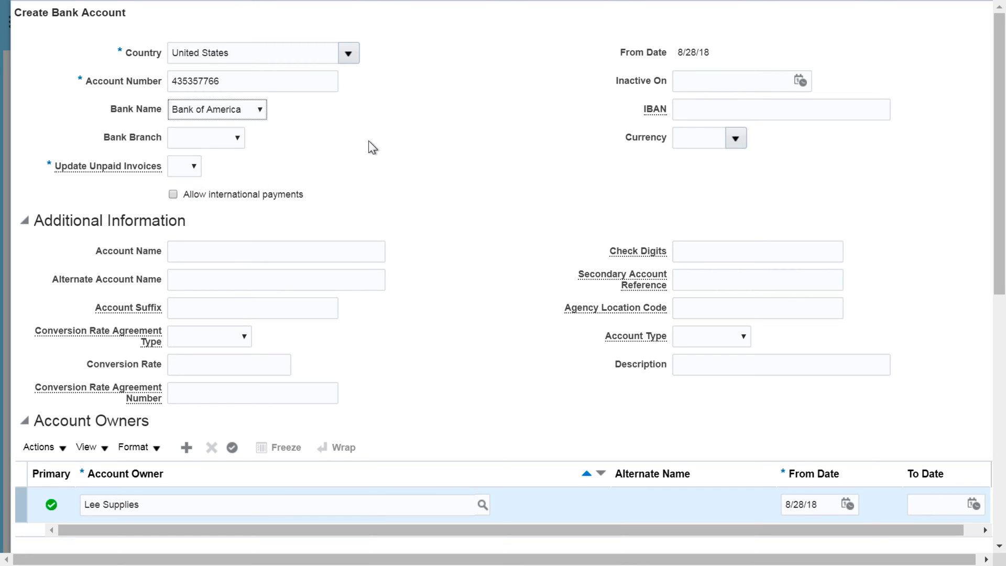
left_click(238, 138)
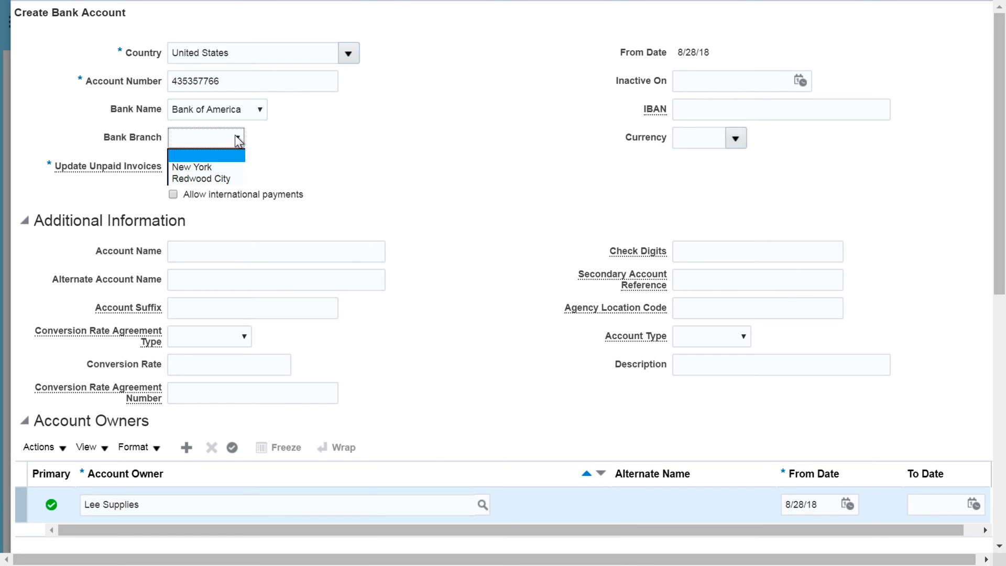
left_click(212, 178)
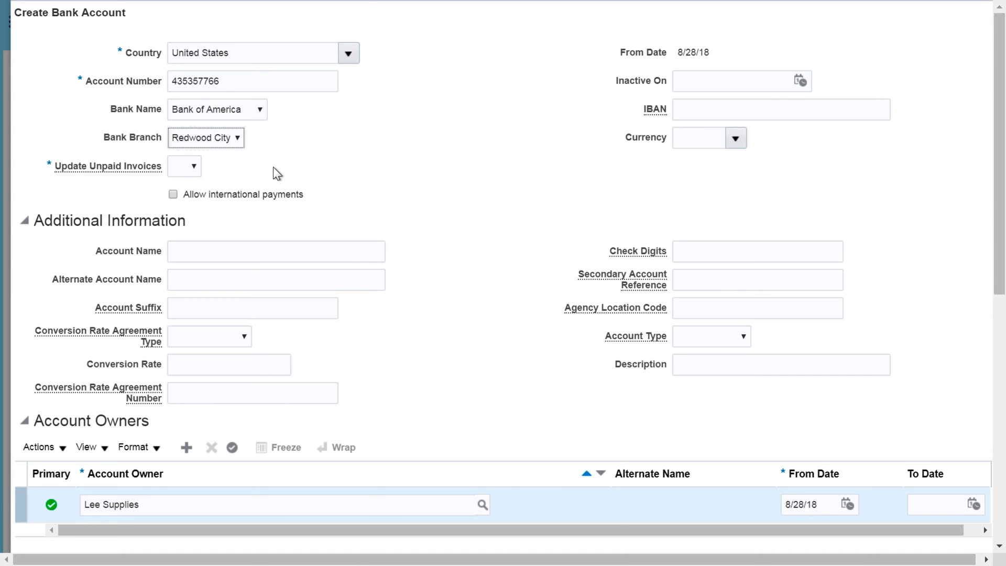
Set Update Unpaid Invoices to Yes, allow international payments, and accept the new bank account.
left_click(196, 165)
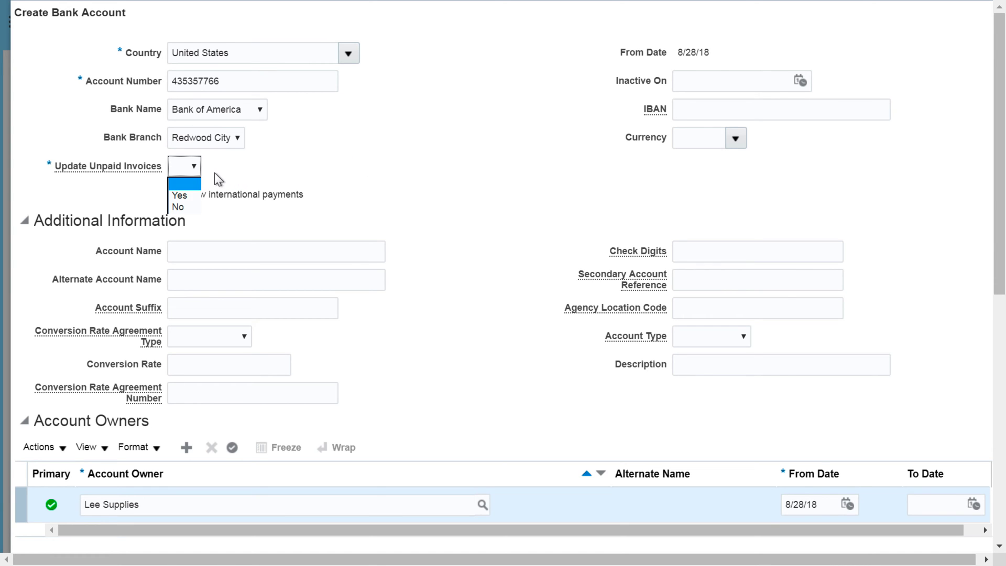
left_click(183, 196)
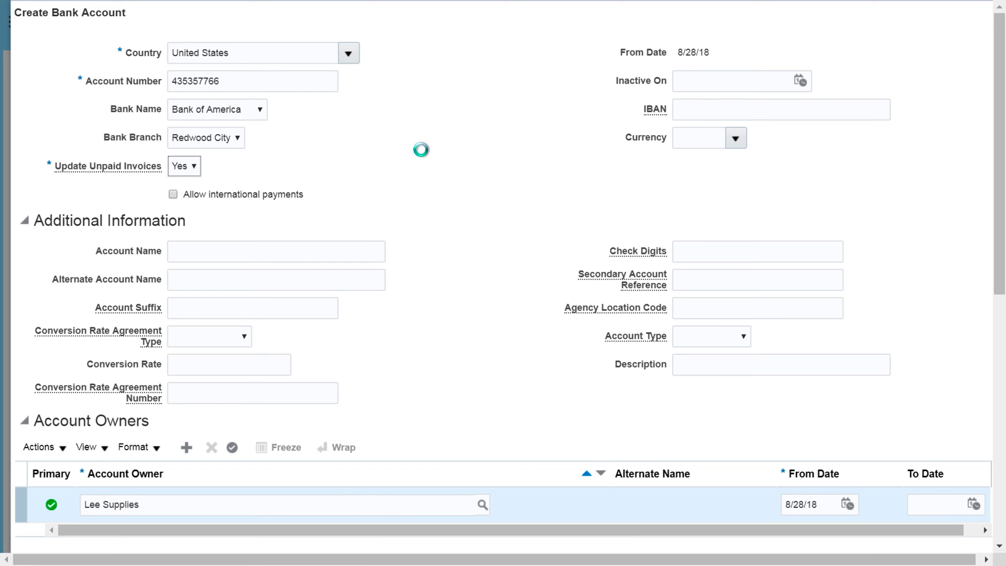
left_click(173, 193)
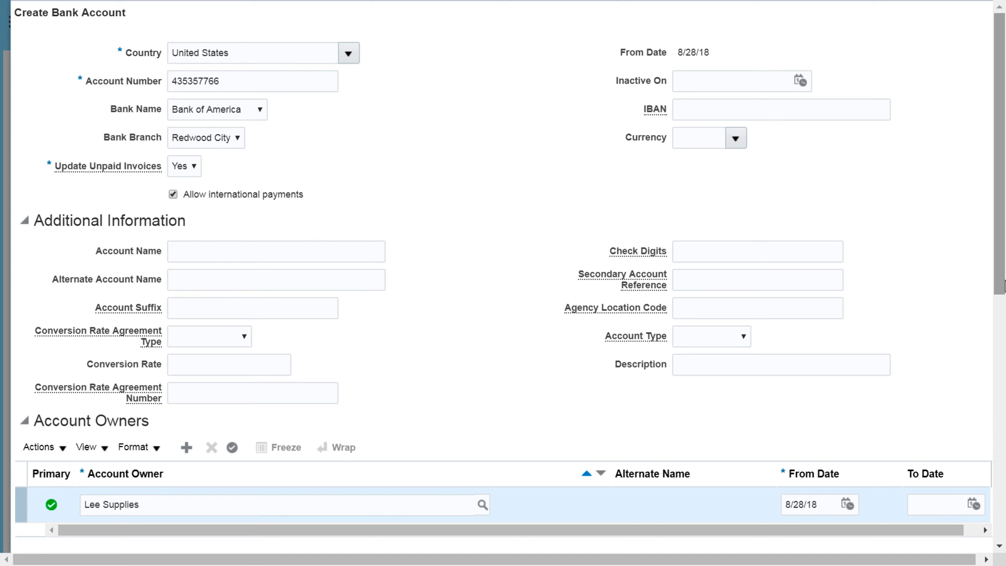
mouse_move(1002, 283)
left_mouse_down()
mouse_move(1002, 421)
mouse_move(1002, 275)
left_mouse_up()
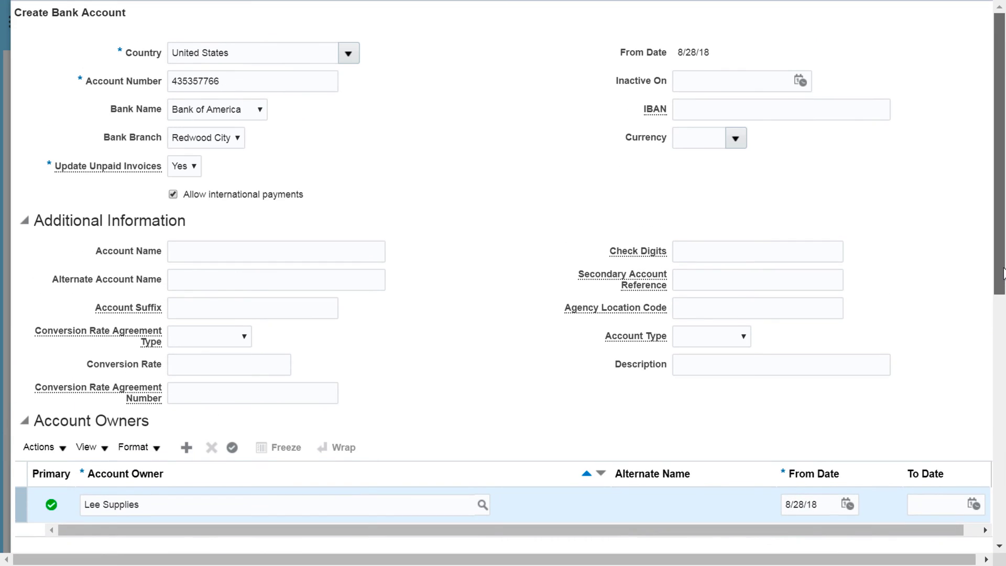
left_click_drag(1002, 193, 1002, 359)
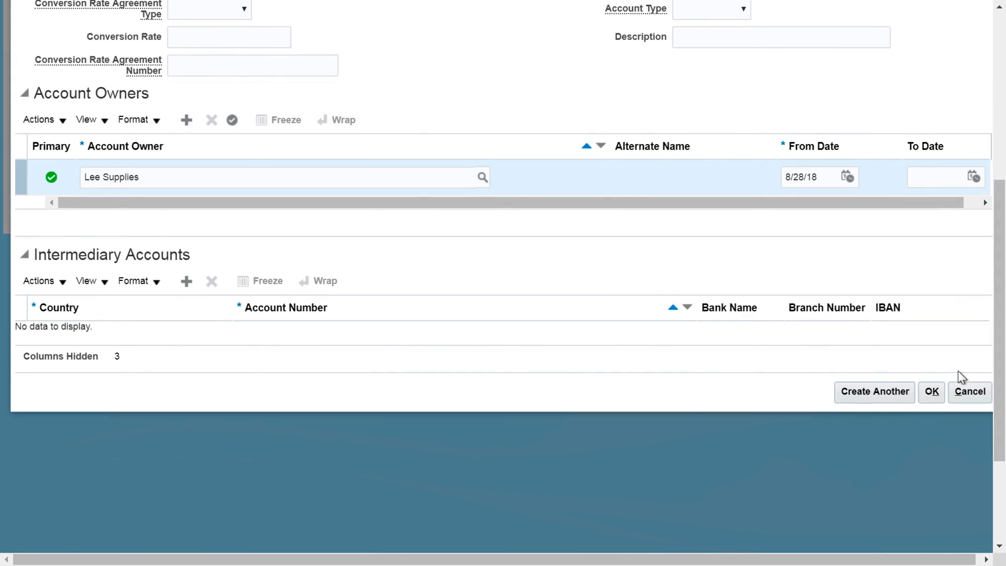
left_click(931, 391)
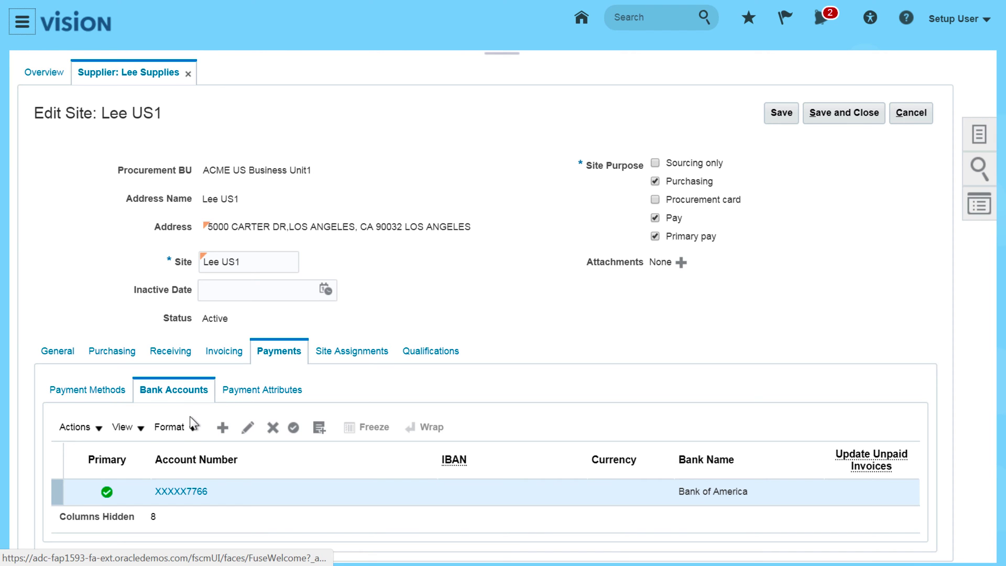
Review the delivery methods offered for the site's separate remittance advice in its payment attributes.
left_click(255, 394)
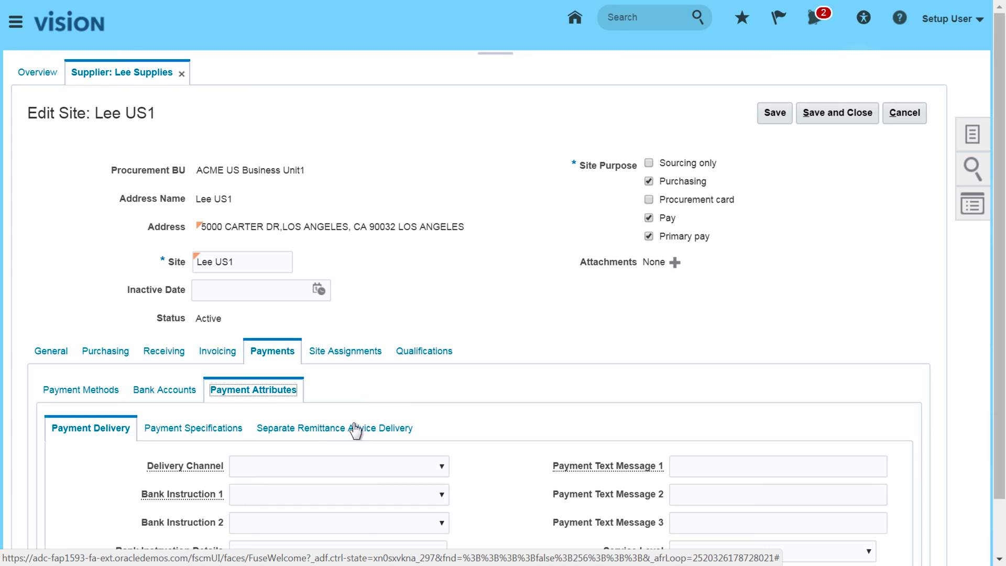
left_click(315, 429)
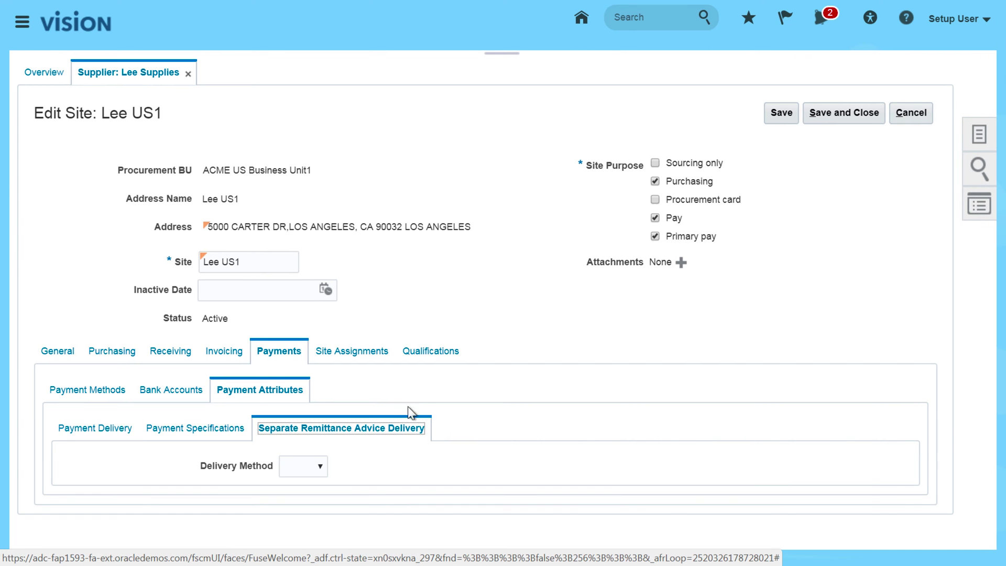
left_click(318, 465)
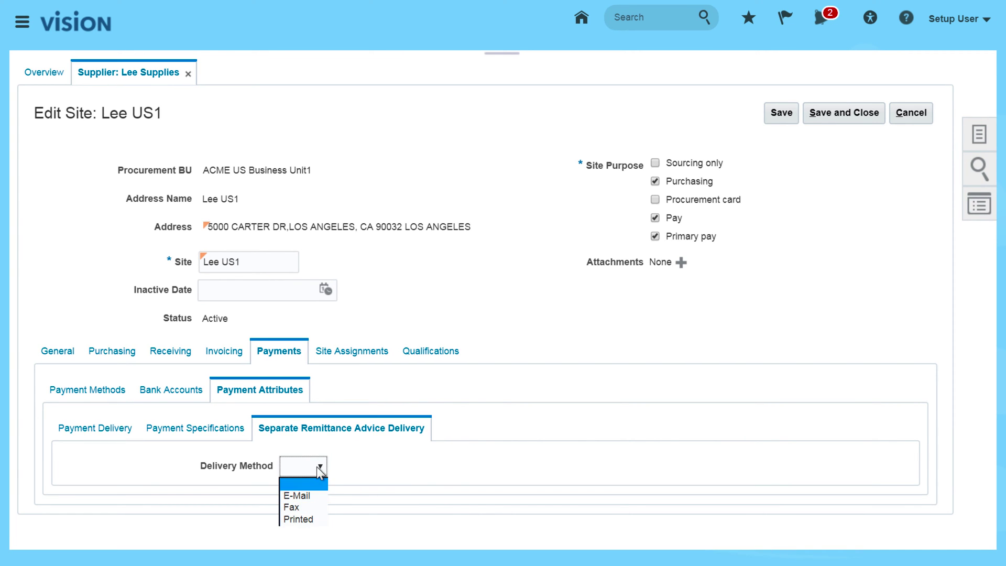
left_click(467, 405)
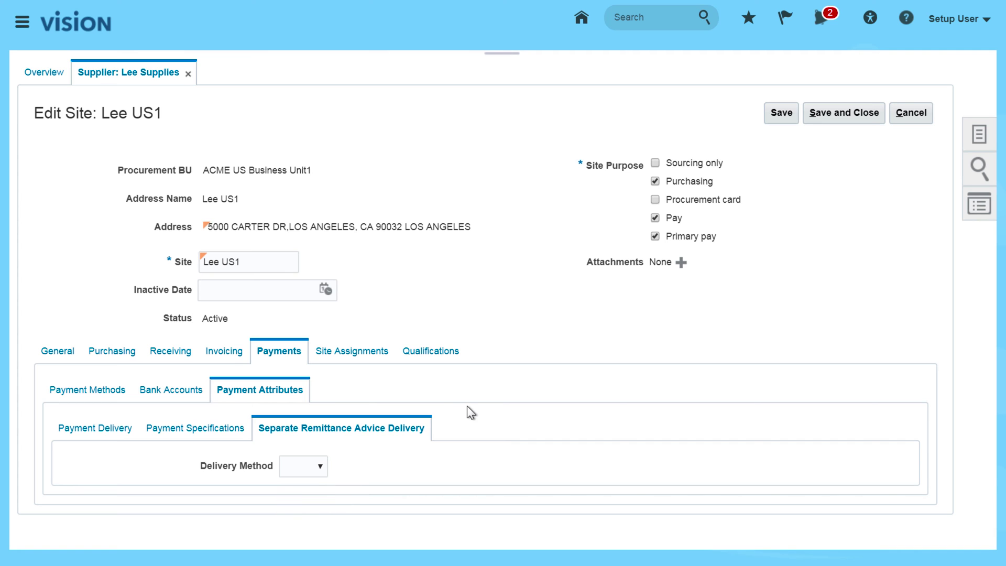
Add a site assignment for Lee US1 with Client BU ACME US Business Unit1 and check its distribution fields.
left_click(352, 356)
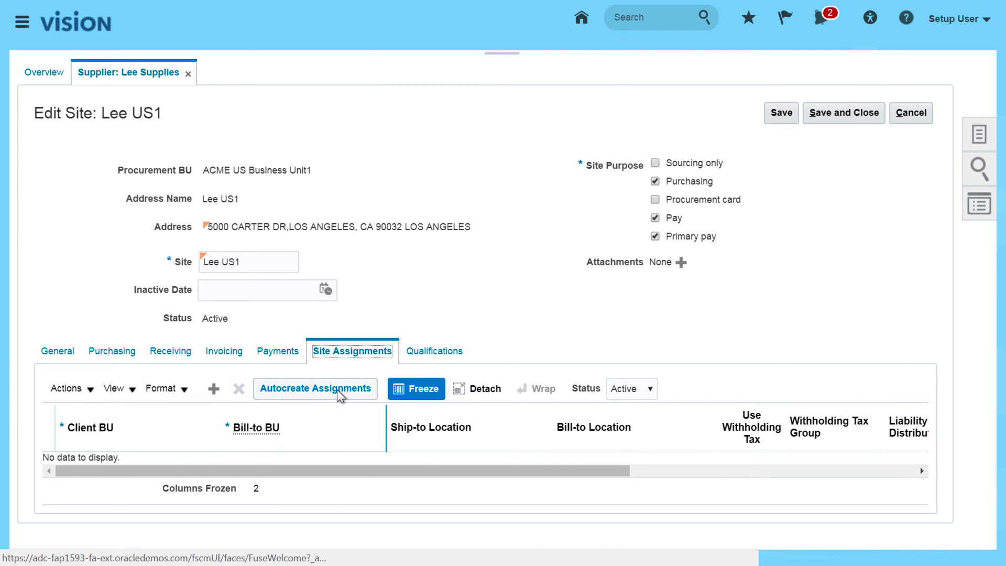
left_click(214, 390)
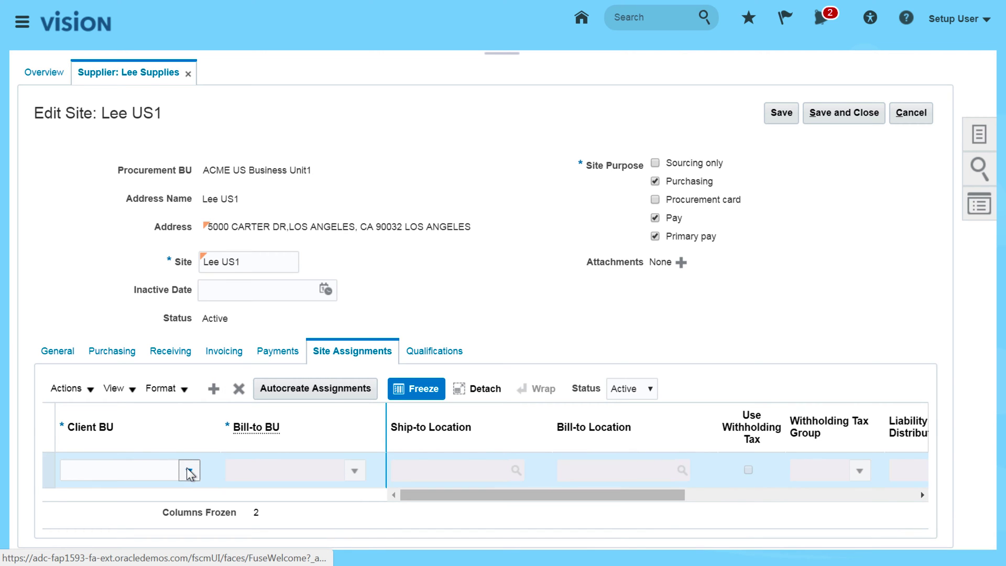
left_click(189, 470)
left_click(127, 496)
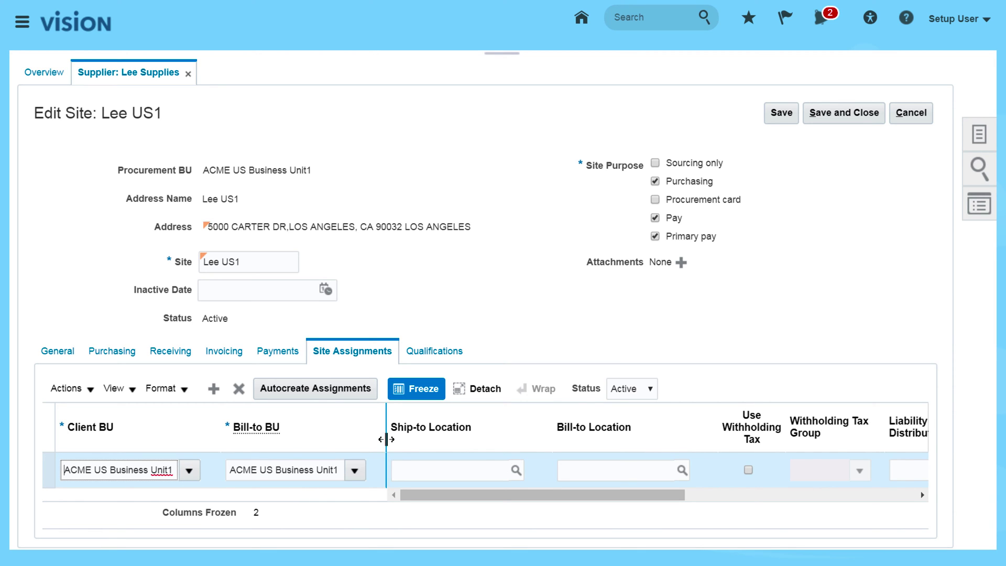
left_click(603, 339)
left_click_drag(668, 493, 811, 502)
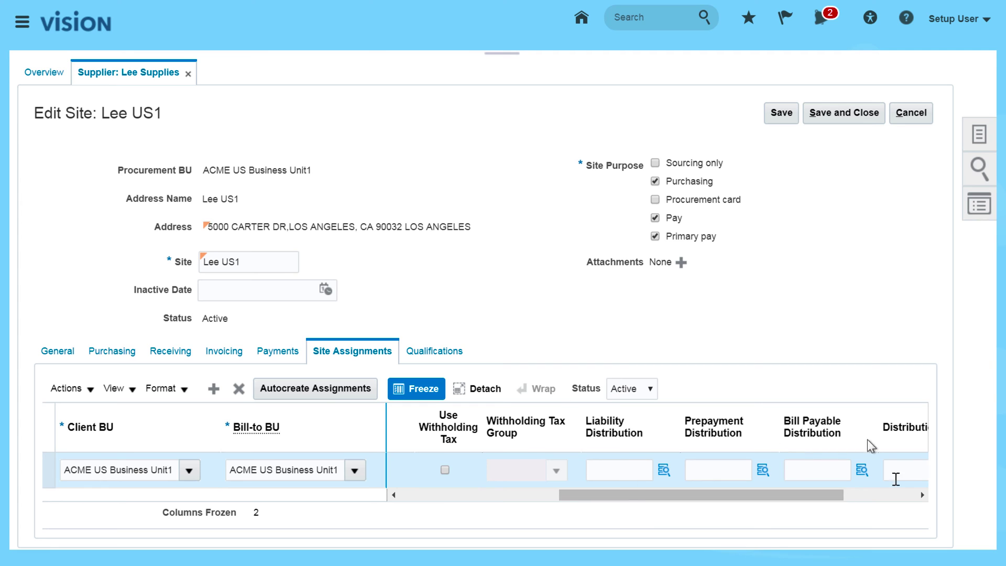
left_click_drag(785, 492, 626, 498)
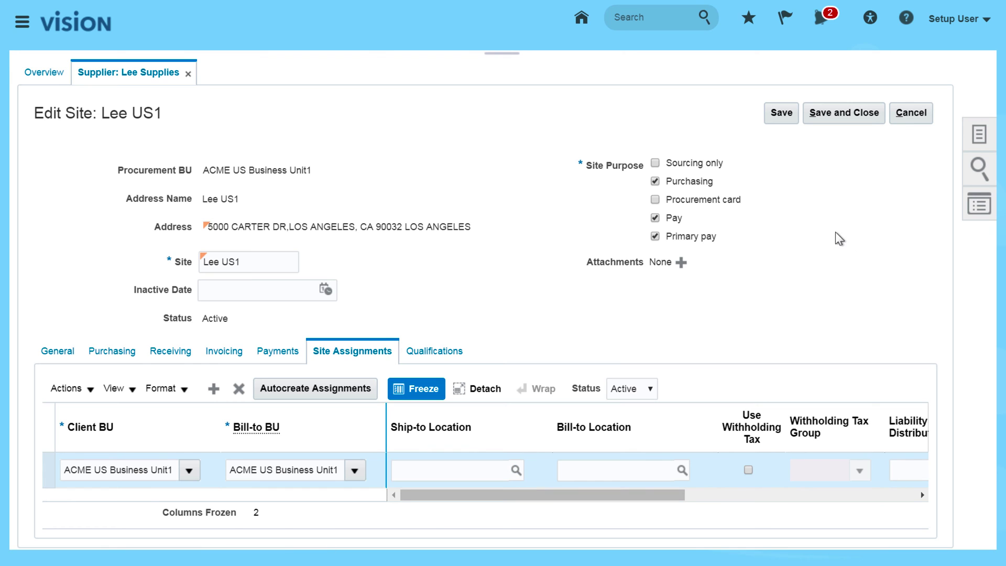
Save and close the Lee US1 site, and submit the Lee Supplies supplier changes.
left_click(844, 113)
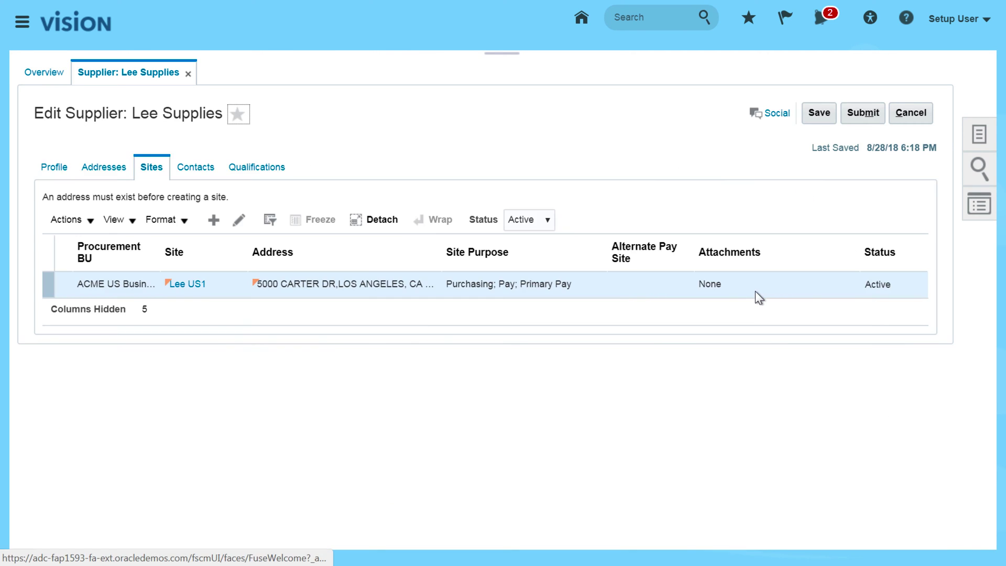
left_click(549, 303)
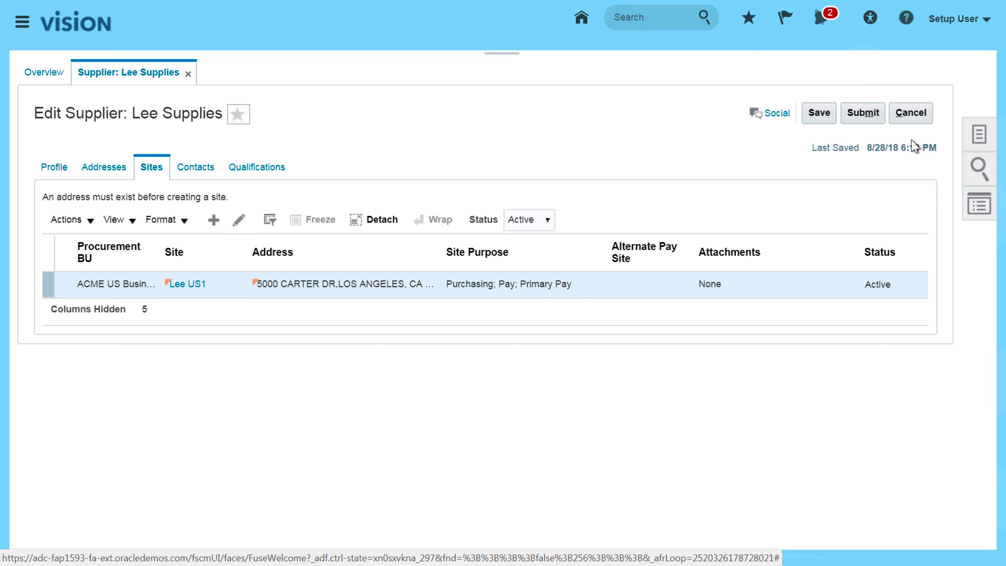
left_click(862, 111)
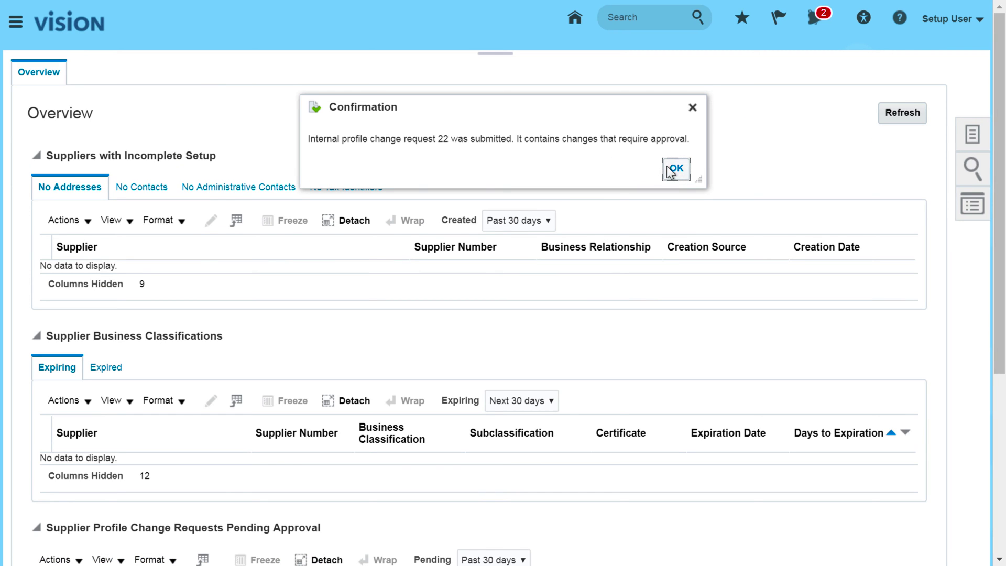
left_click(676, 169)
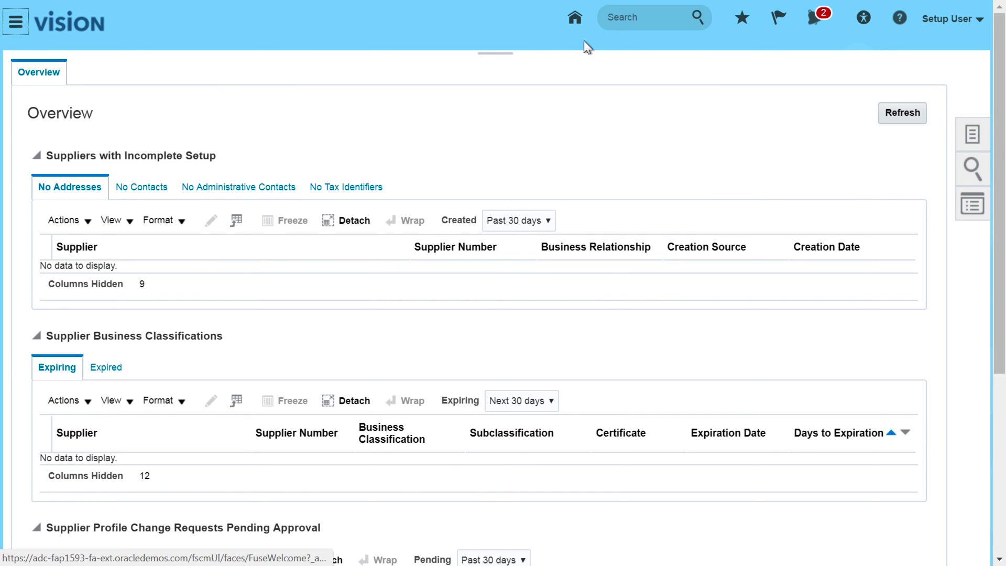
Go to Accounts Receivable within Receivables and open the Manage Customers task.
left_click(575, 19)
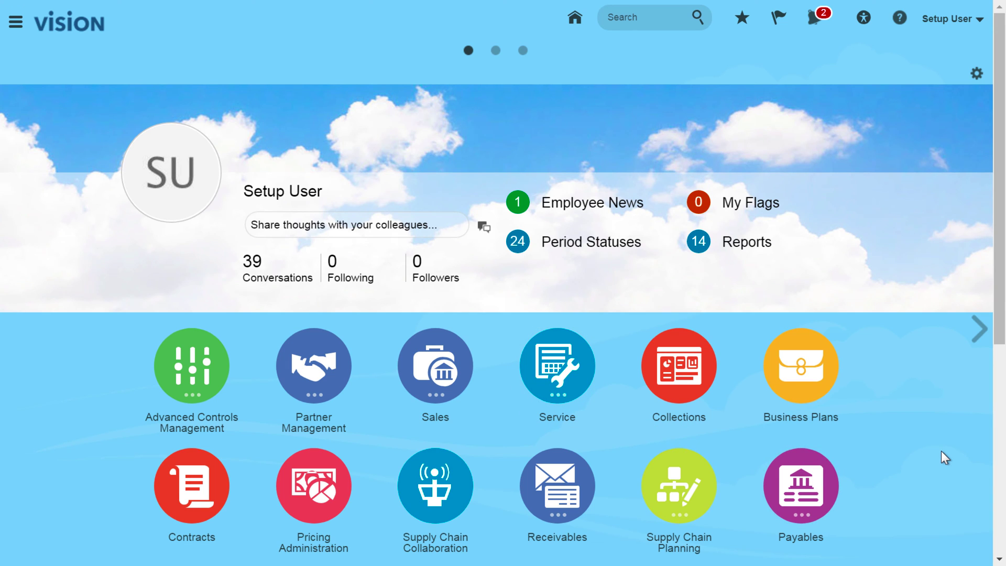
scroll(903, 485, "down", 1)
scroll(907, 490, "down", 1)
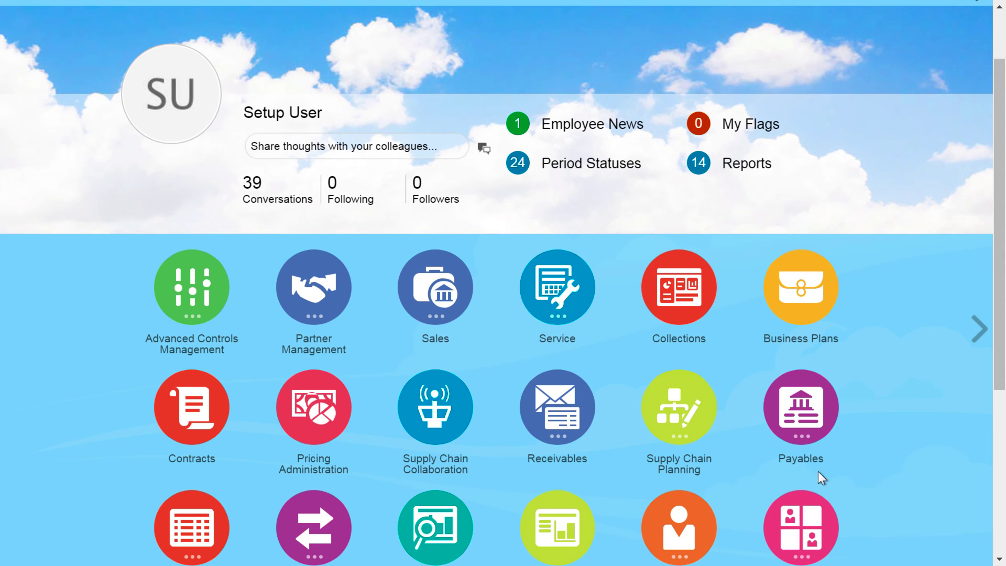
left_click(563, 419)
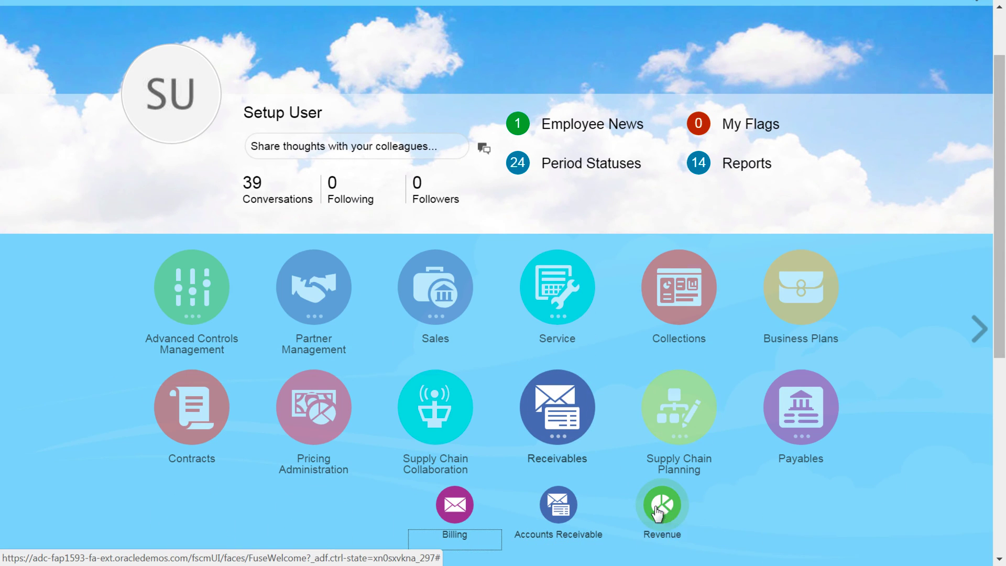
left_click(556, 505)
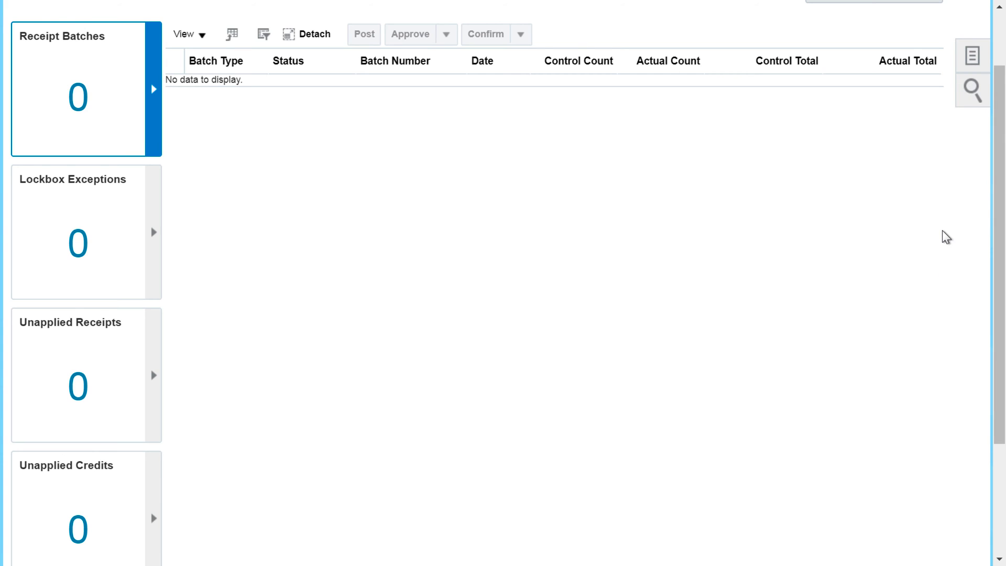
scroll(943, 231, "up", 2)
left_click(976, 142)
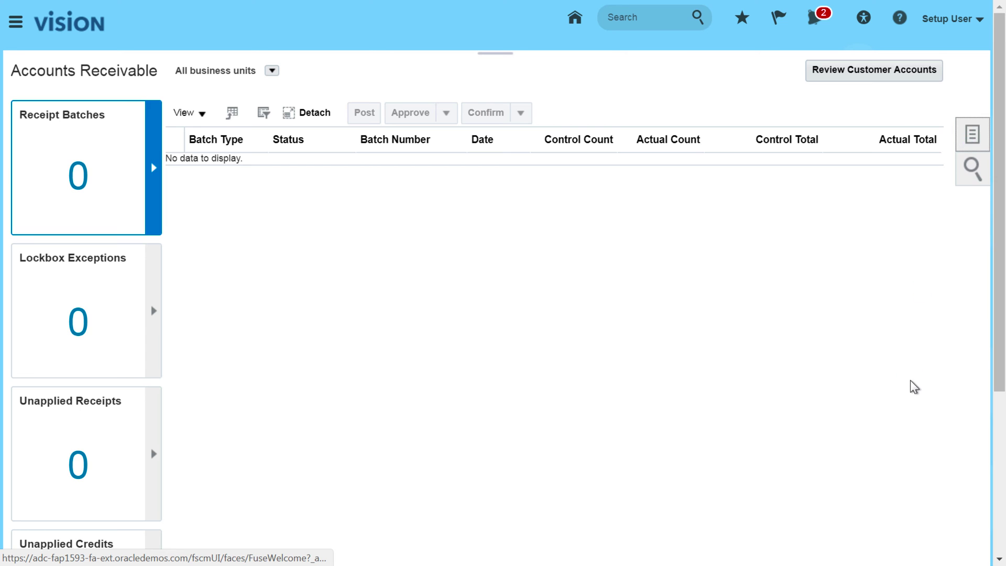
left_click(890, 346)
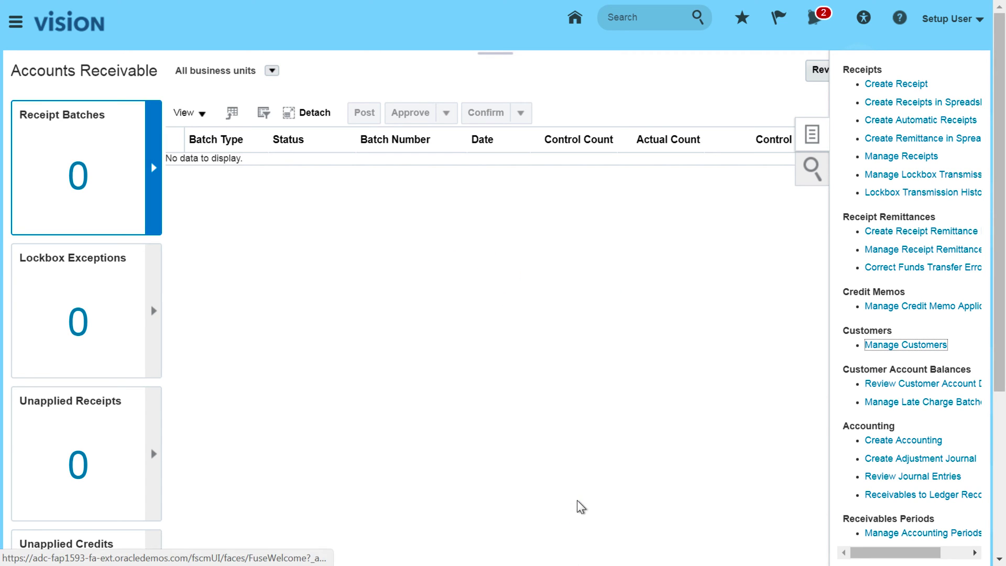
Search customers for the organization Computer Service and start a new account site for Computer Service and Rentals.
left_click(269, 208)
type("Computer Service")
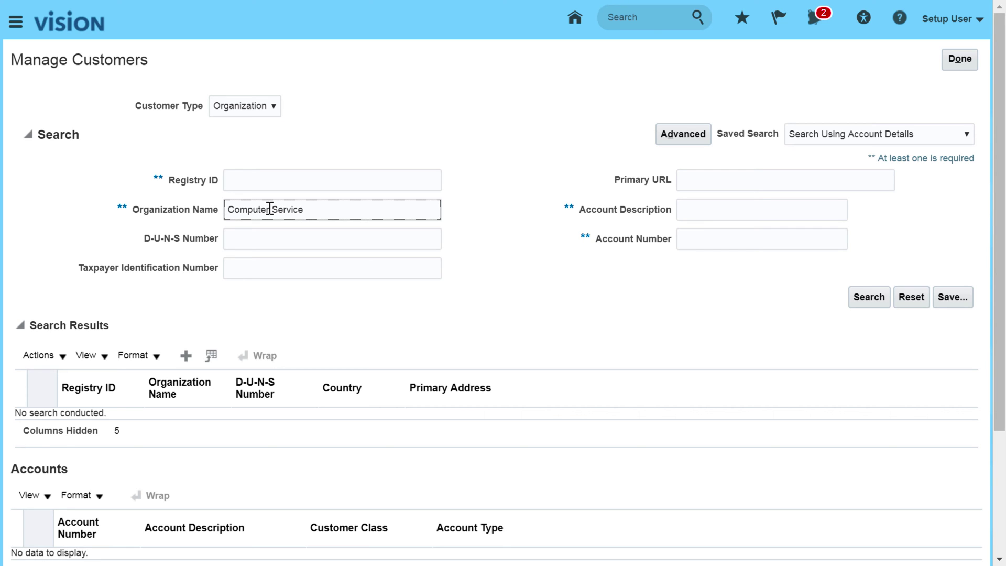
key("Return")
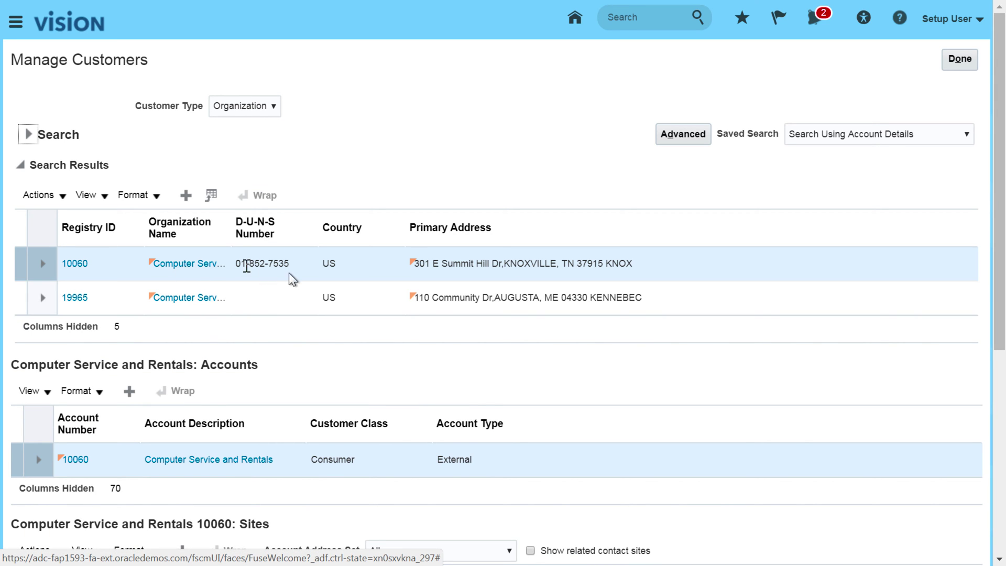
left_click_drag(1001, 312, 1004, 455)
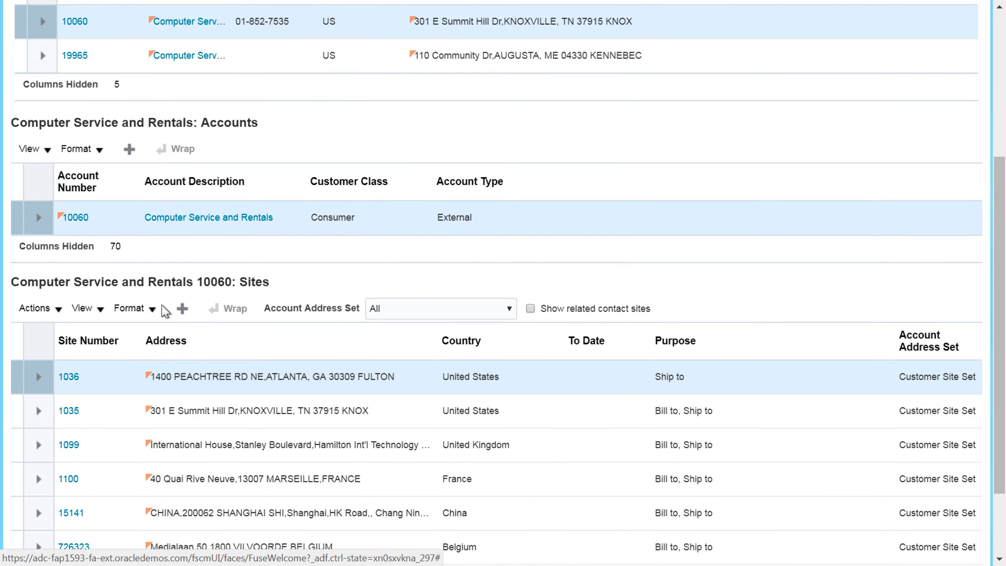
left_click(182, 310)
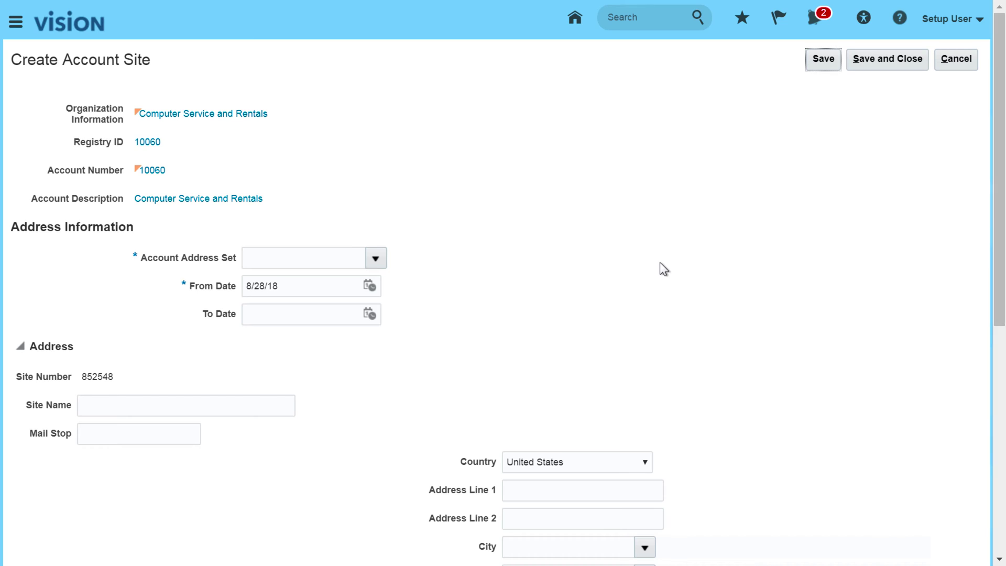
Set the new account site's address set to ACMESET and its From Date to 1/1/18.
left_click(378, 256)
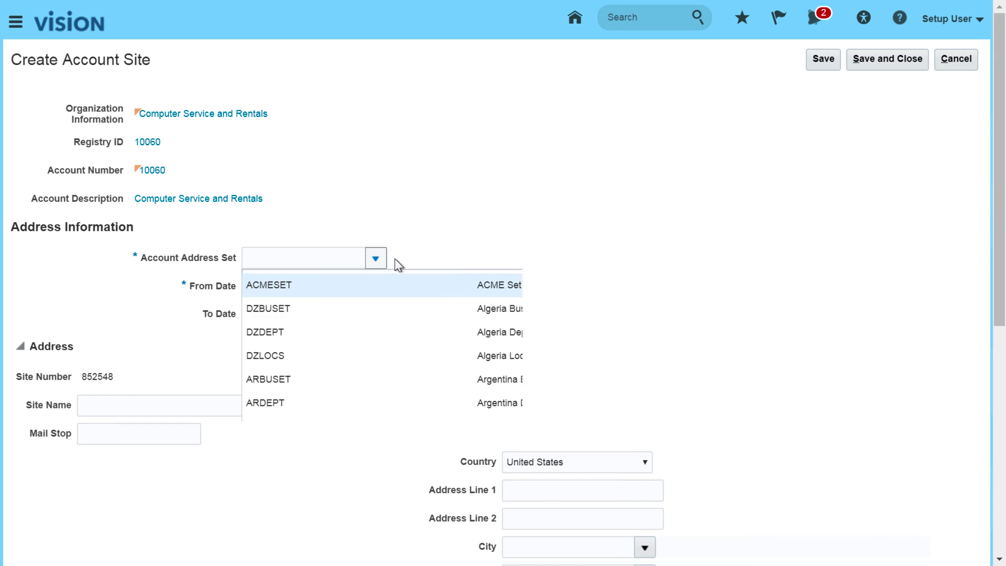
left_click(299, 284)
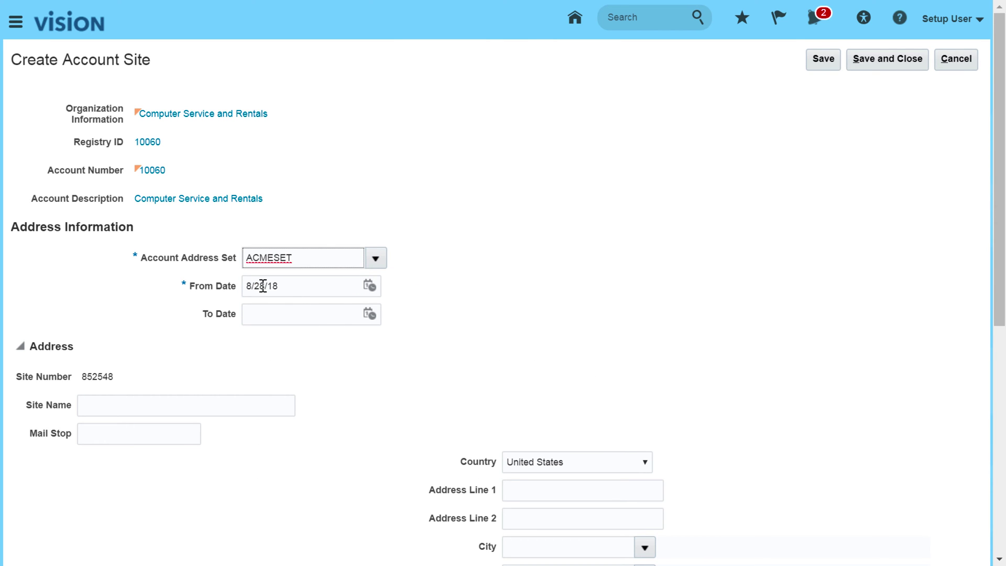
left_click_drag(261, 286, 218, 290)
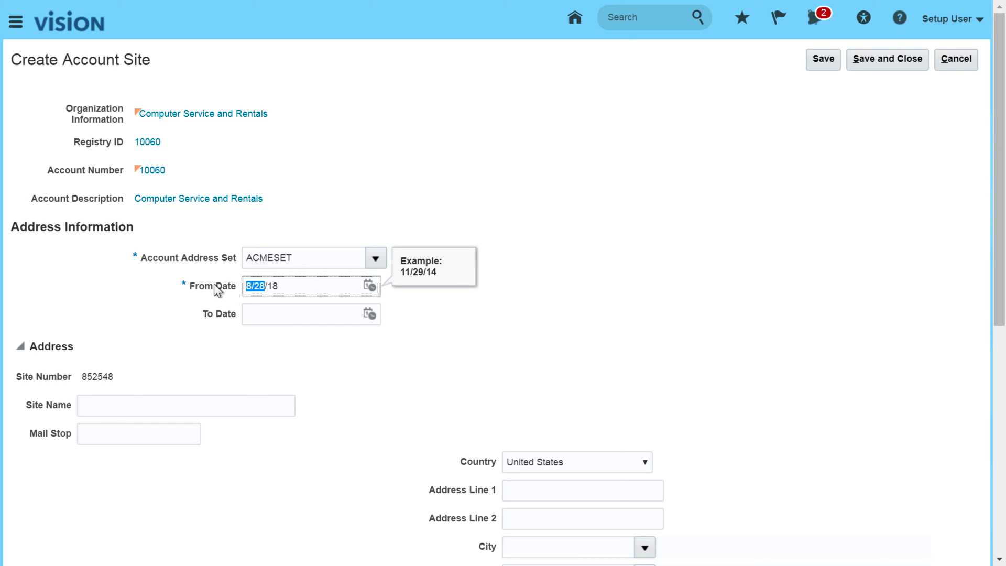
type("1/1")
Enter the site's street address and postal code, choosing the matching suggestion with the full state name to fill city, state and county.
scroll(549, 394, "down", 6)
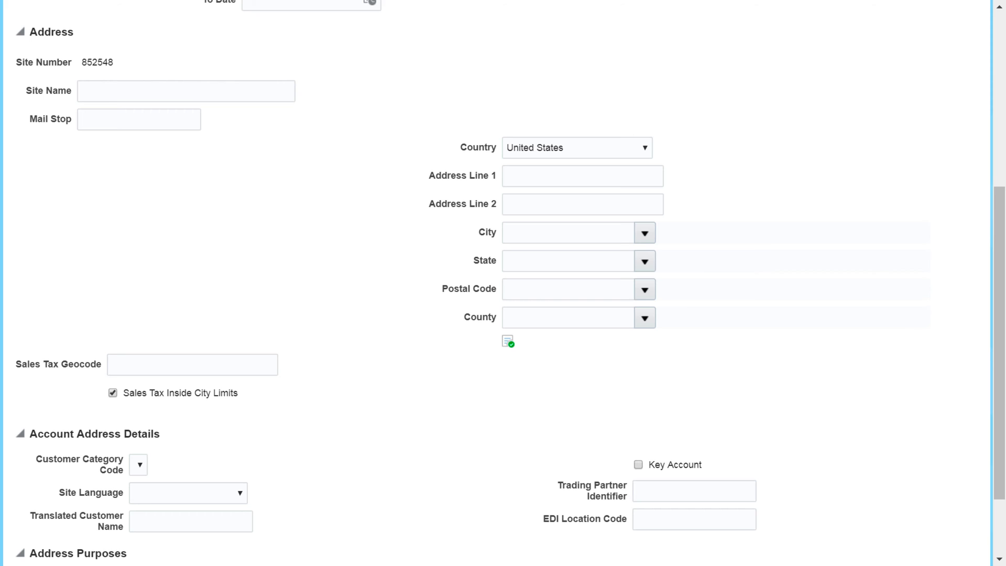
scroll(529, 365, "up", 3)
left_click(525, 353)
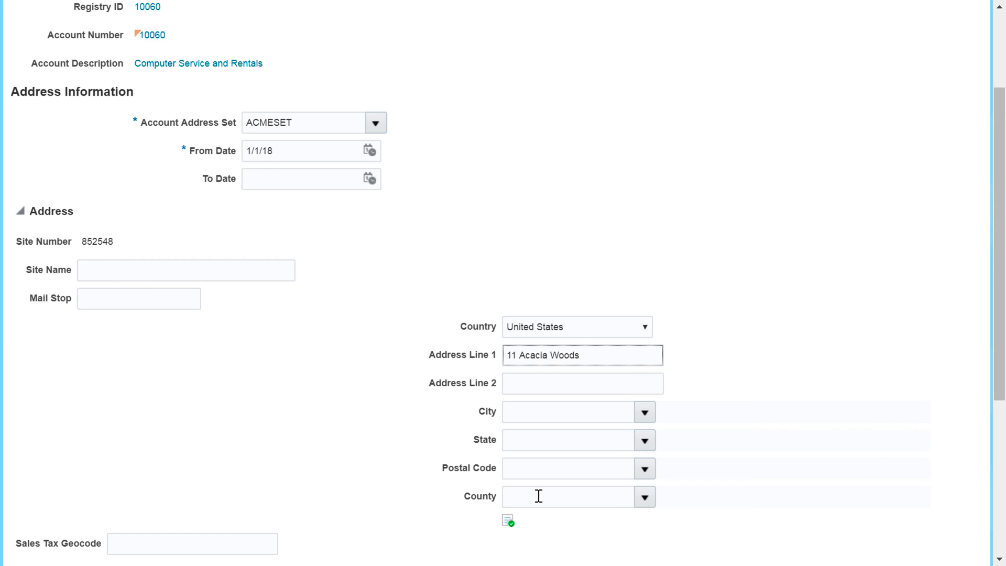
left_click(534, 464)
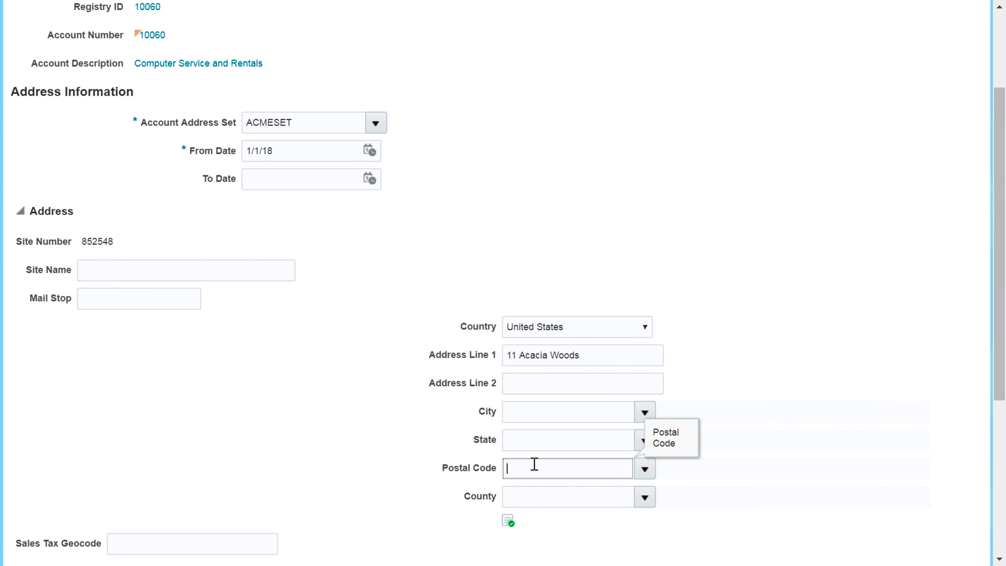
type("94040")
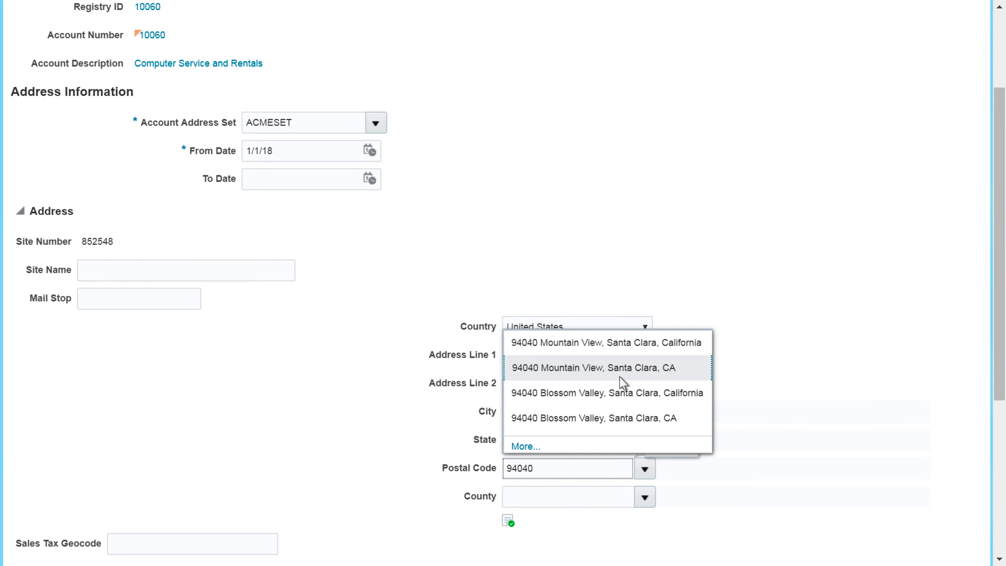
left_click(597, 343)
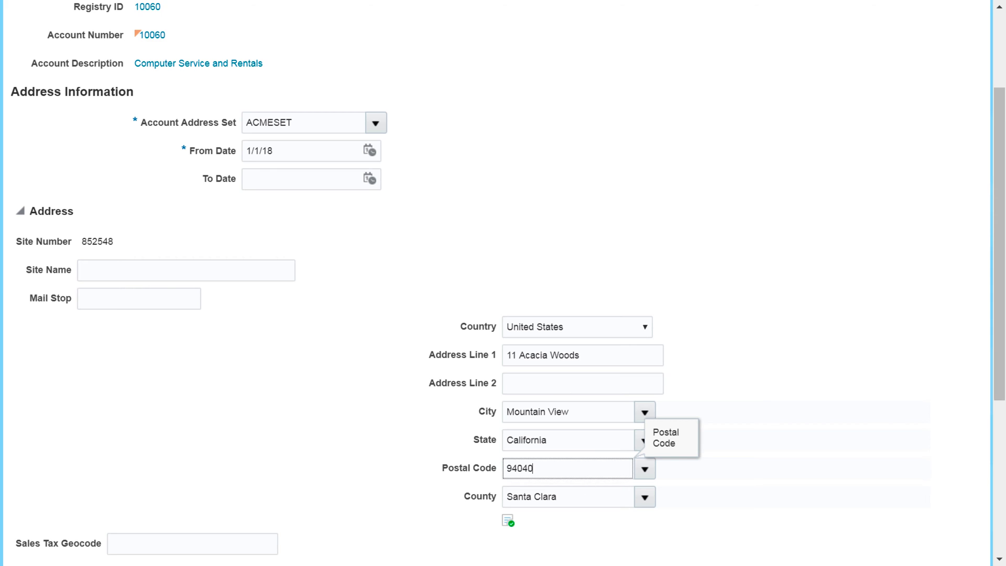
left_click(770, 371)
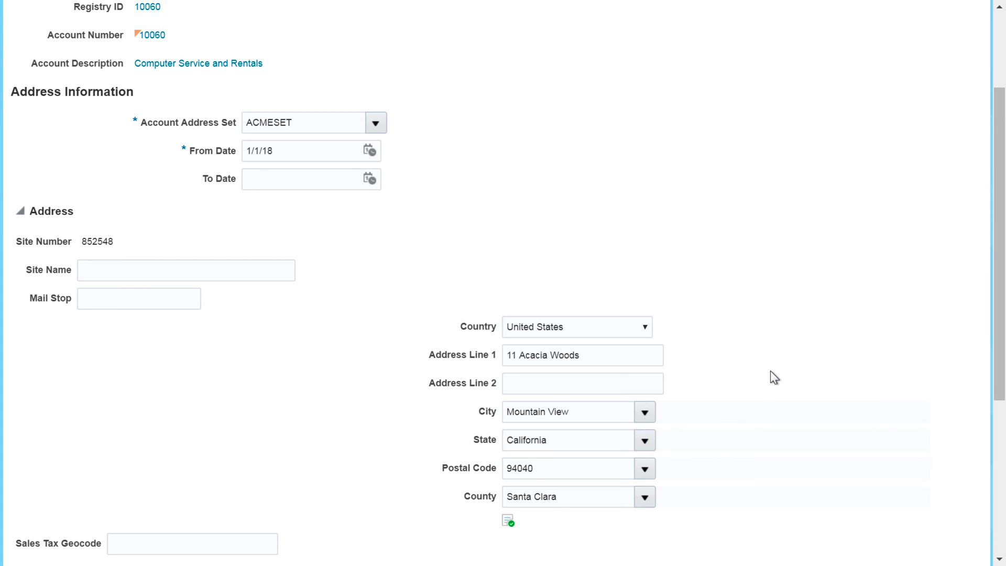
Add an address purpose to the site with From Date 1/1/18 and purpose Bill to.
scroll(770, 371, "down", 5)
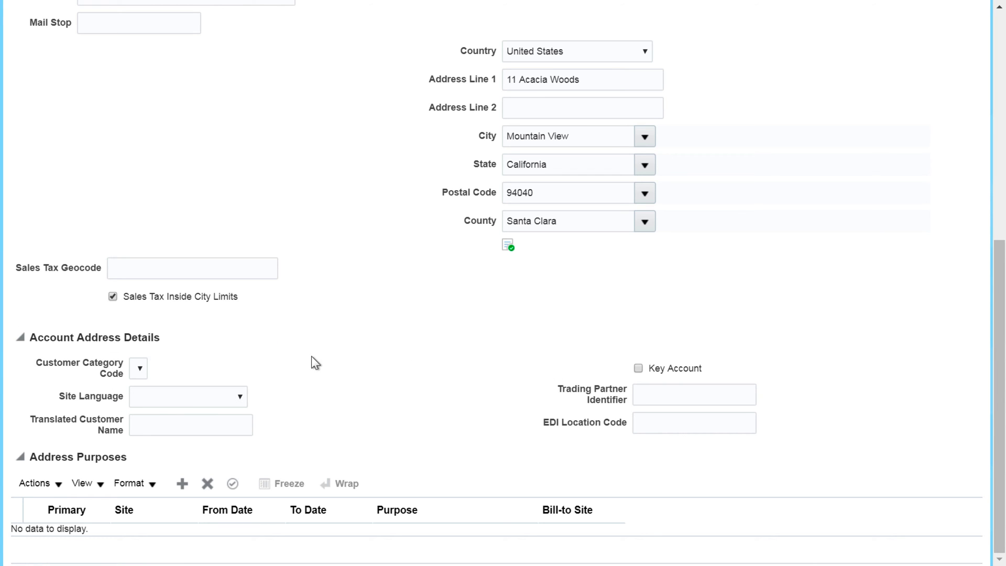
left_click(181, 483)
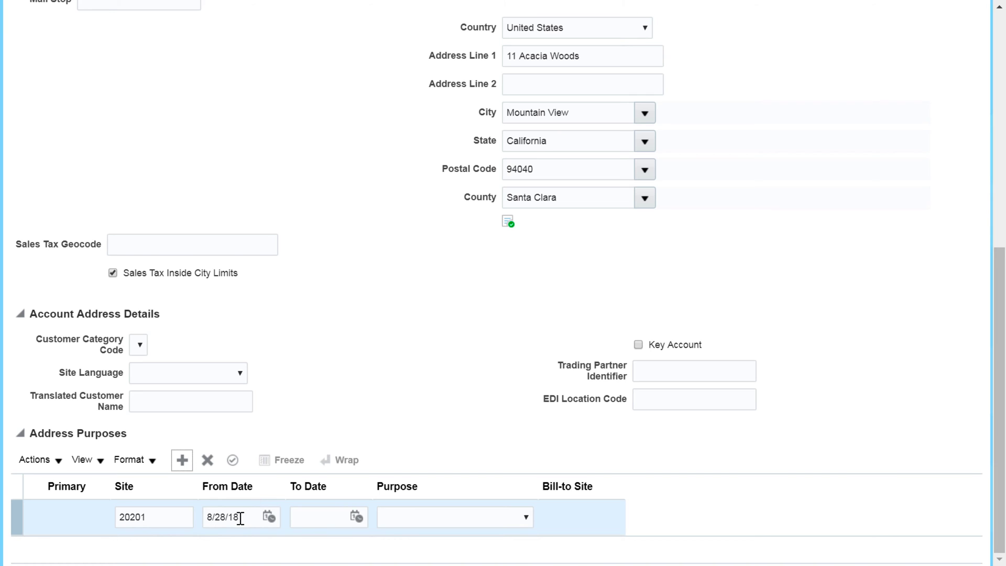
left_click_drag(225, 517, 184, 516)
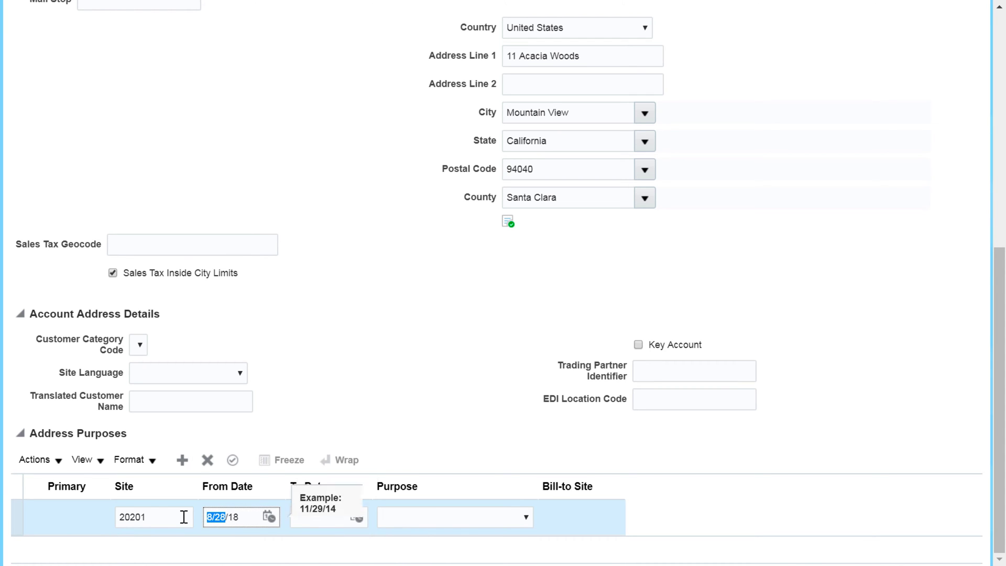
type("1")
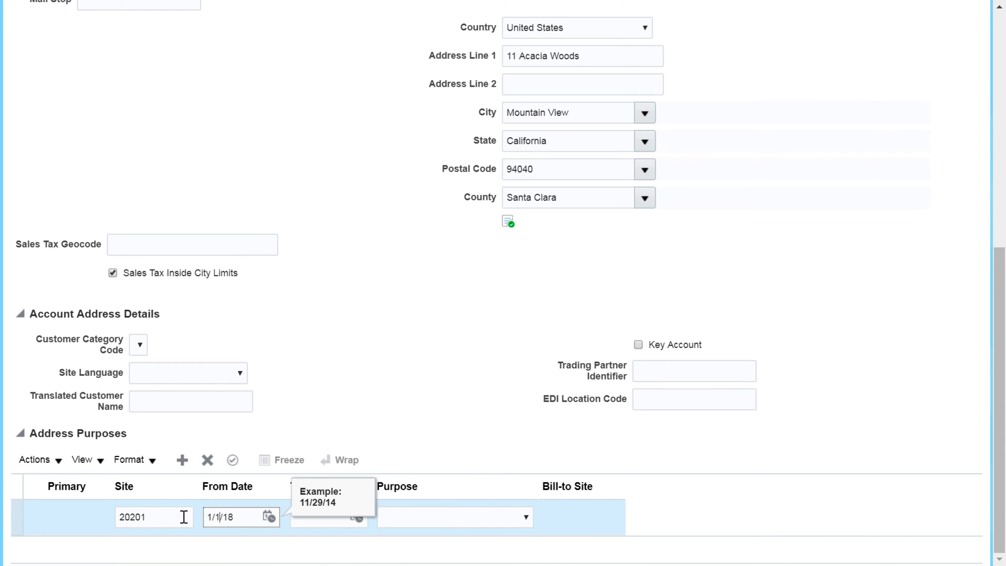
left_click(391, 522)
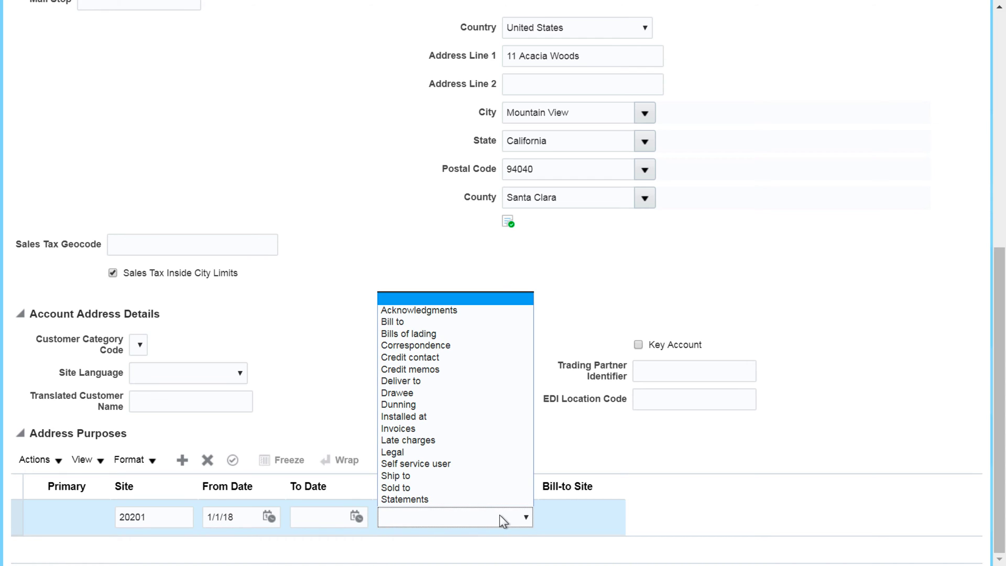
left_click(432, 324)
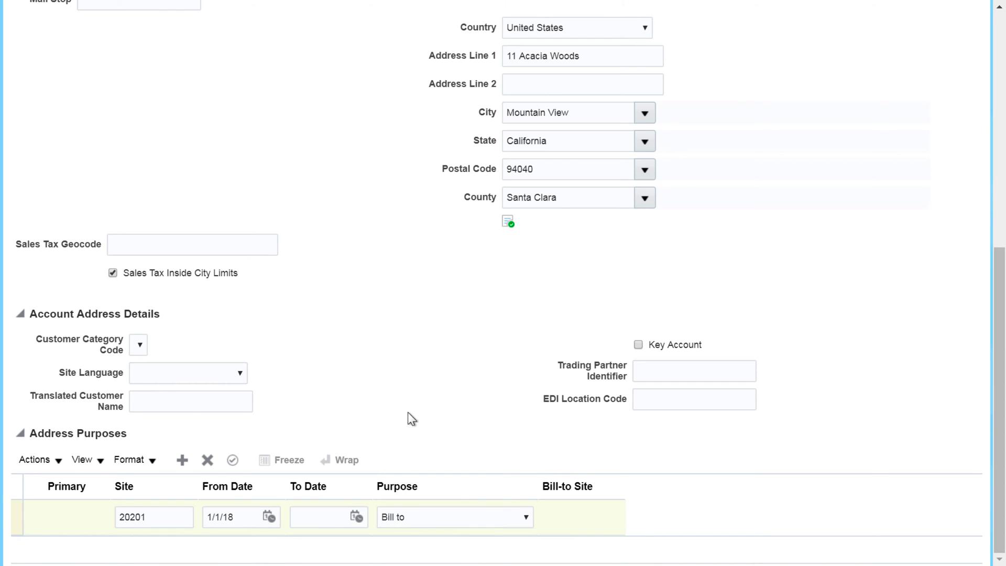
Add a second address purpose, Ship to, with From Date 1/1/18 and the new site's own address as its Bill-to Site.
left_click(182, 460)
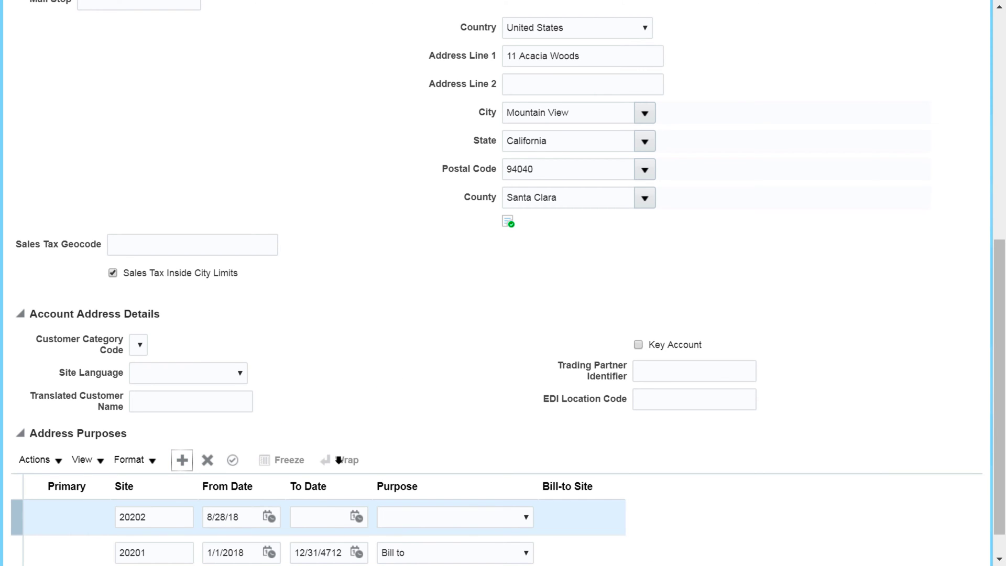
left_click_drag(220, 517, 174, 517)
key("Right")
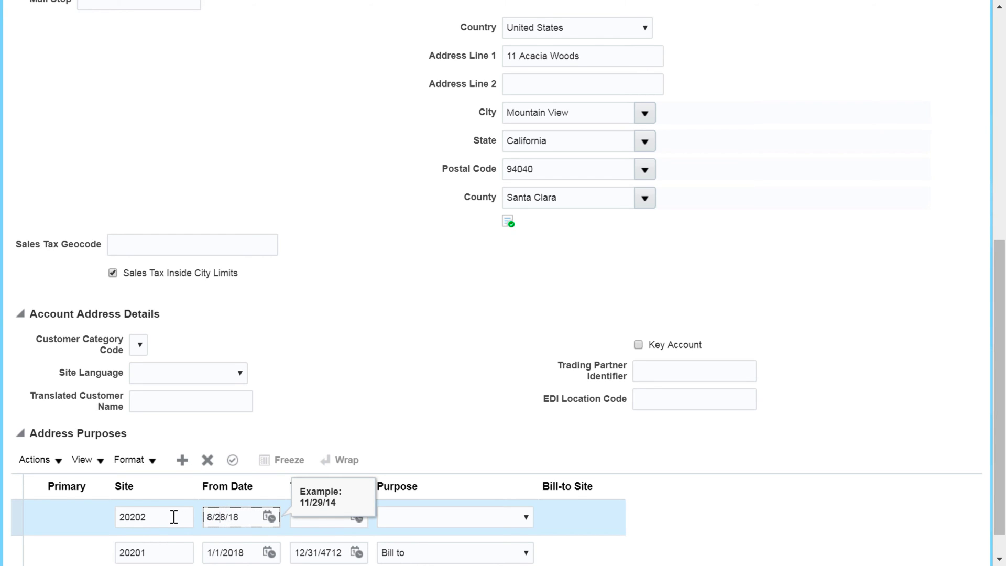
key("BackSpace")
key("BackSpace")
key("BackSpace")
key("BackSpace")
type("1")
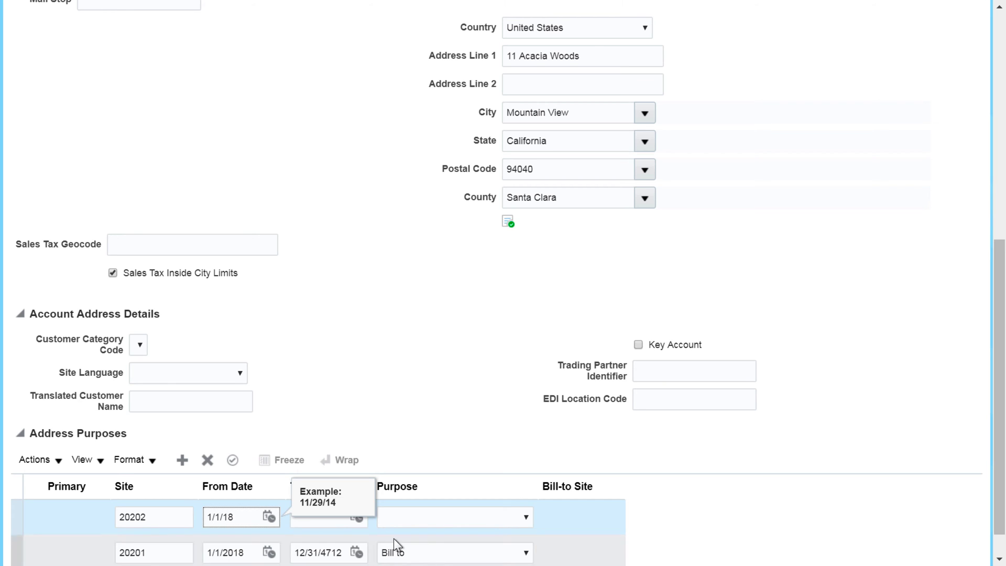
left_click(495, 518)
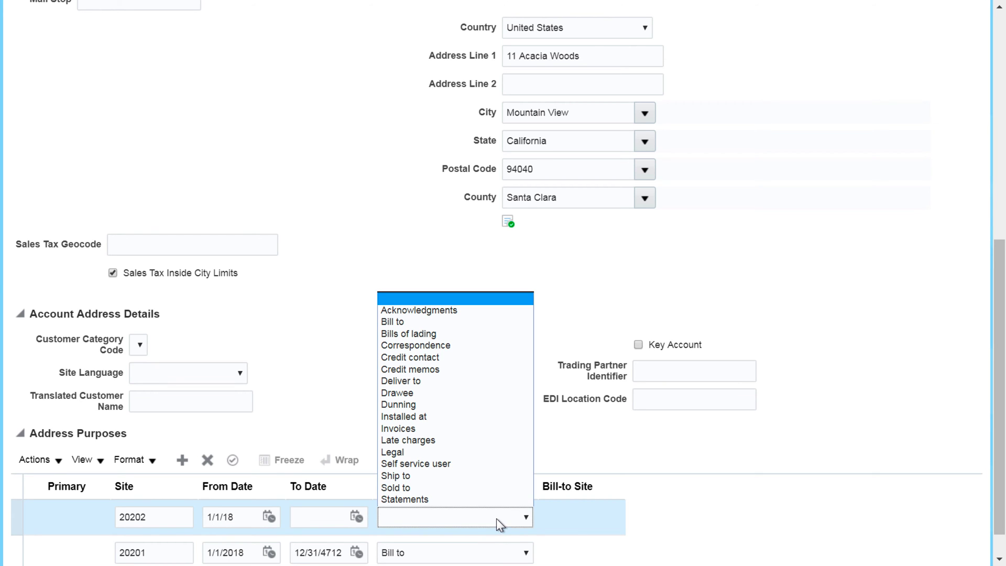
left_click(464, 474)
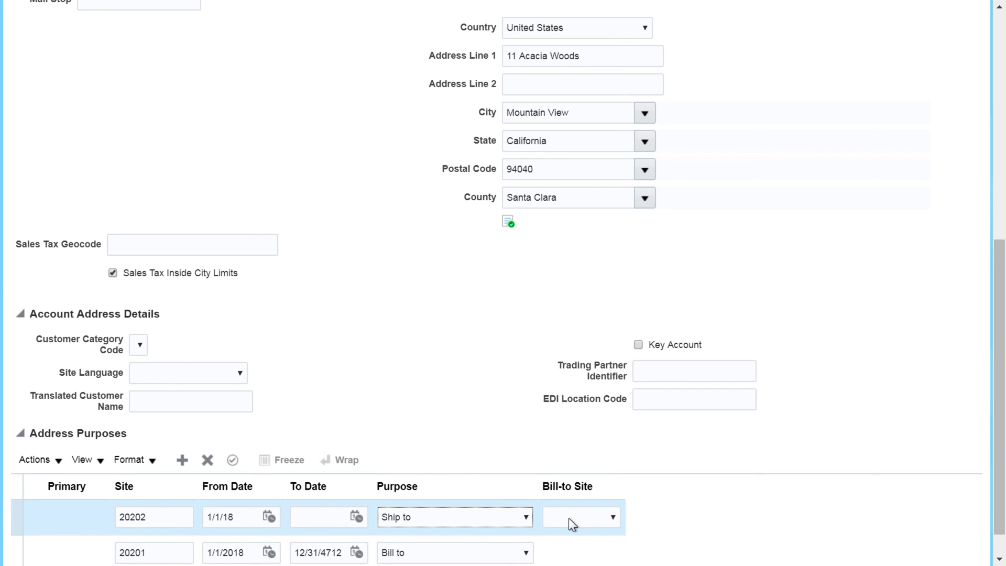
left_click(589, 518)
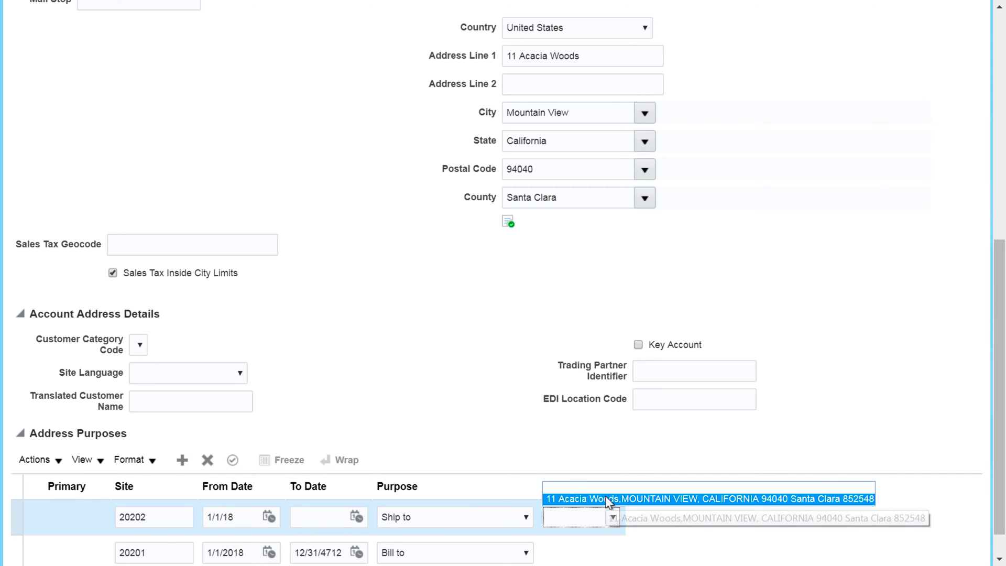
left_click(605, 495)
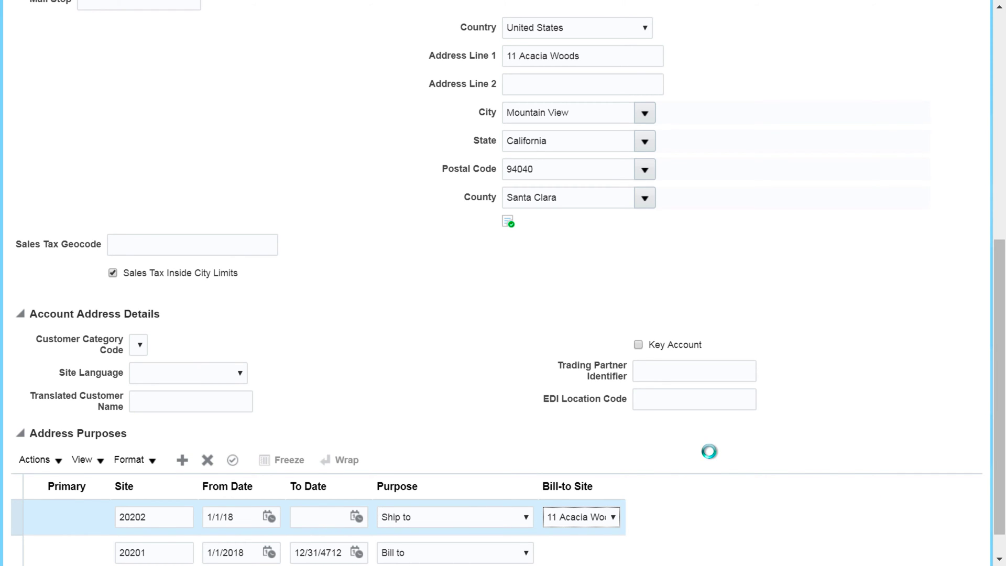
Save and close the new account site for Computer Service and Rentals.
left_click_drag(998, 520, 998, 563)
left_click_drag(1001, 414, 1003, 173)
left_click(876, 60)
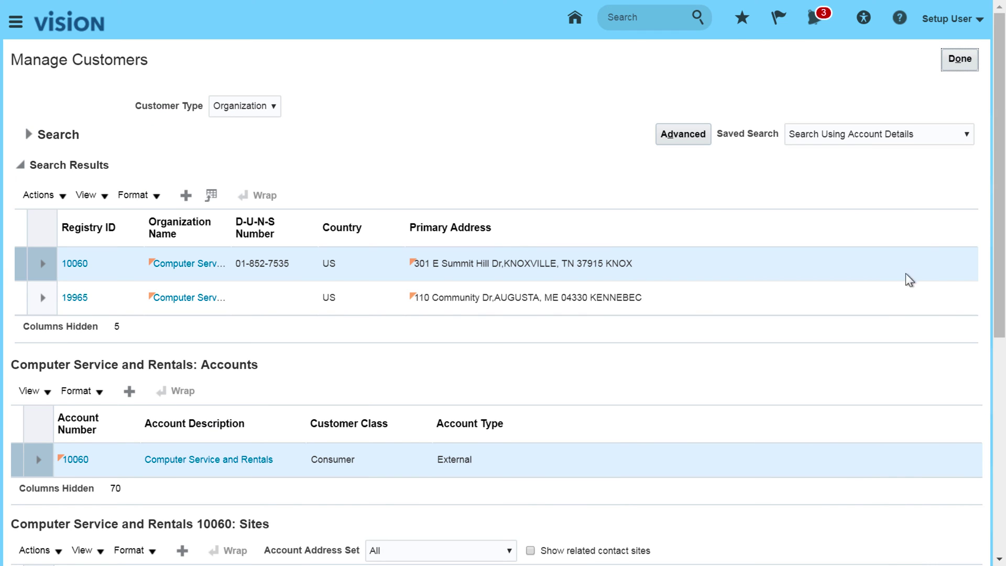
Open the Computer Service and Rentals site assigned to the ACME Set address set for editing and look over its details.
left_click_drag(997, 321, 999, 543)
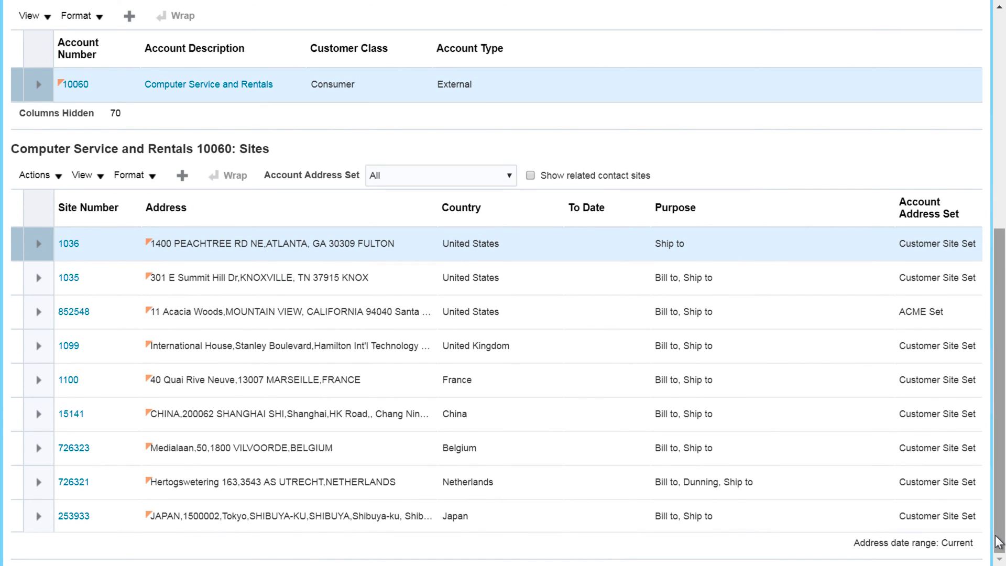
left_click(948, 317)
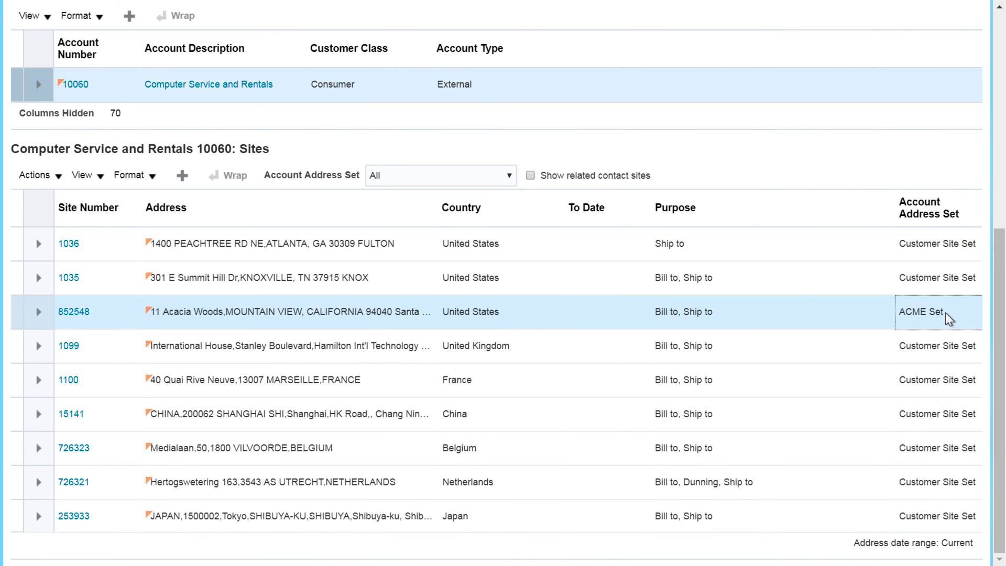
left_click(76, 313)
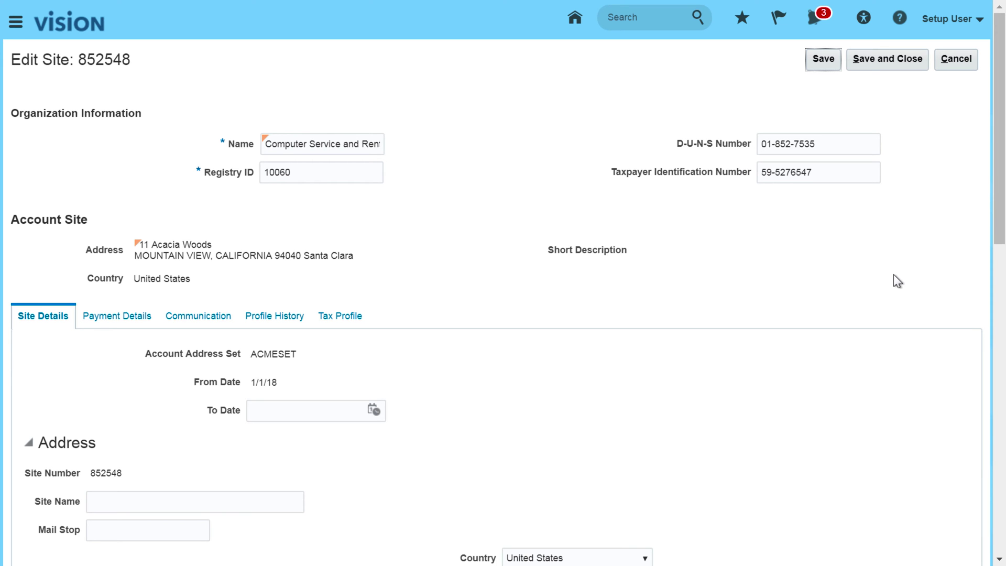
left_click_drag(1002, 232, 951, 219)
Add EFT (Automatic) as the site's primary receipt method in the payment details, with a start date of 1/1/18.
left_click(117, 317)
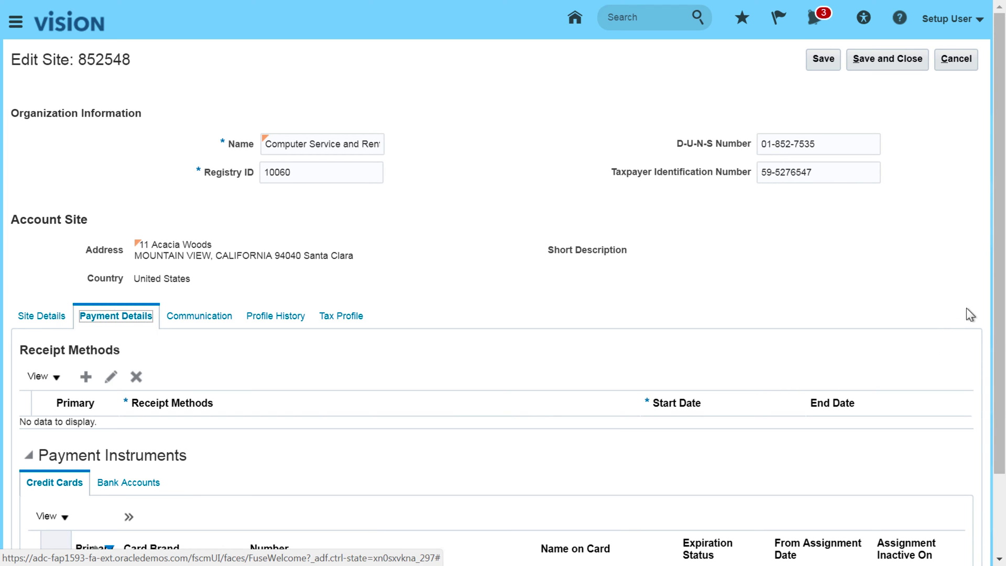
left_click_drag(998, 388, 999, 399)
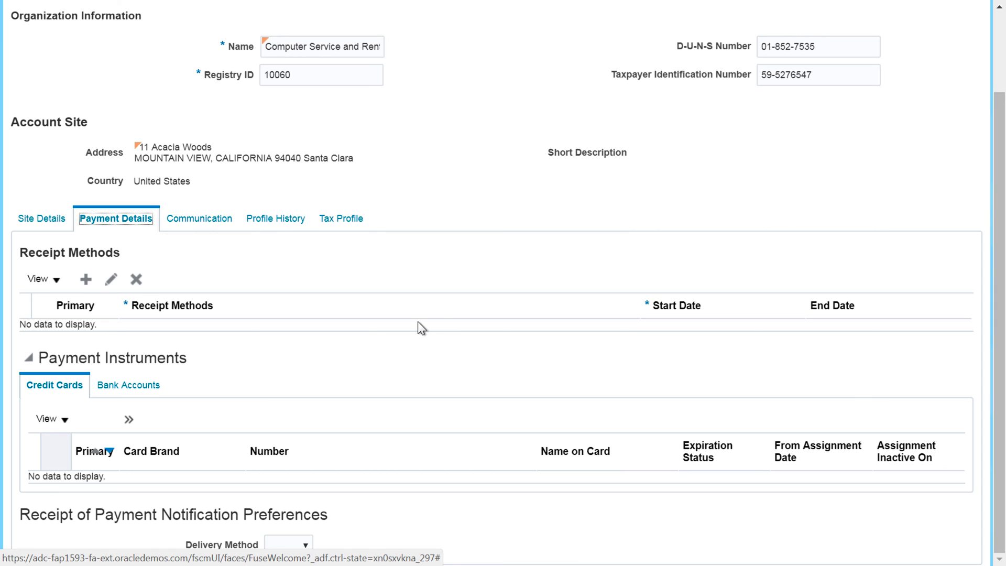
left_click(87, 281)
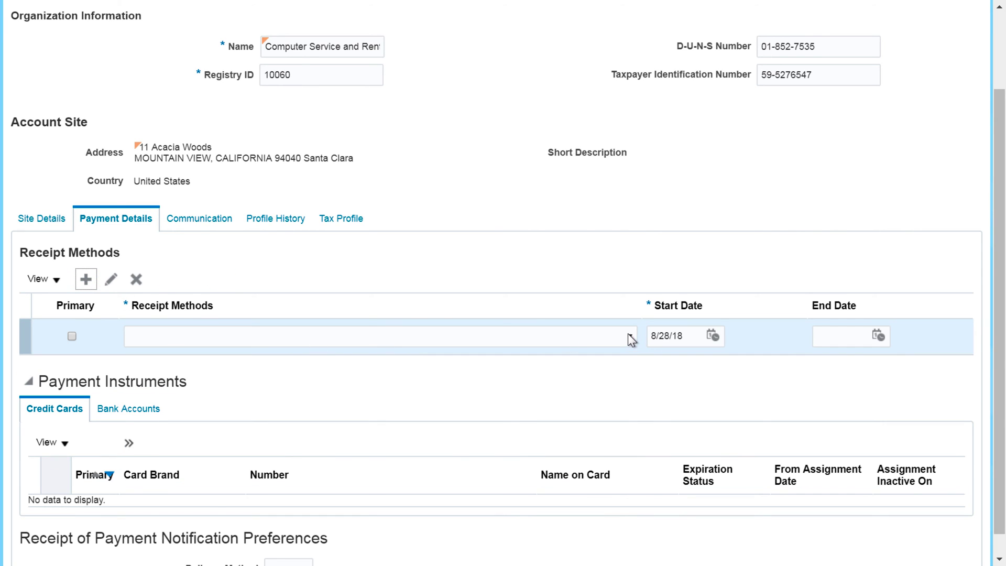
left_click(629, 336)
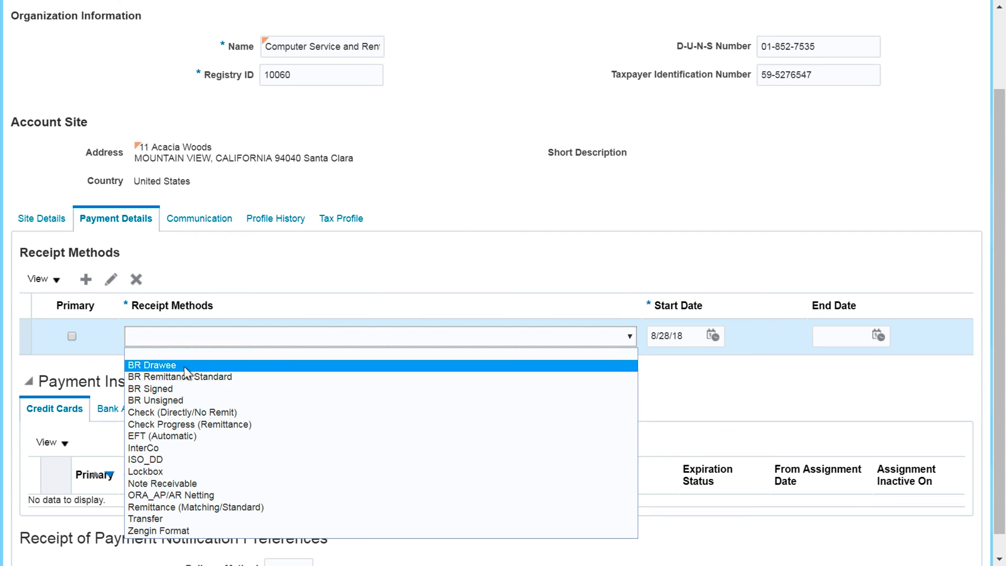
left_click(210, 435)
left_click(71, 336)
left_click_drag(670, 336, 601, 336)
type("1/1")
left_click(655, 249)
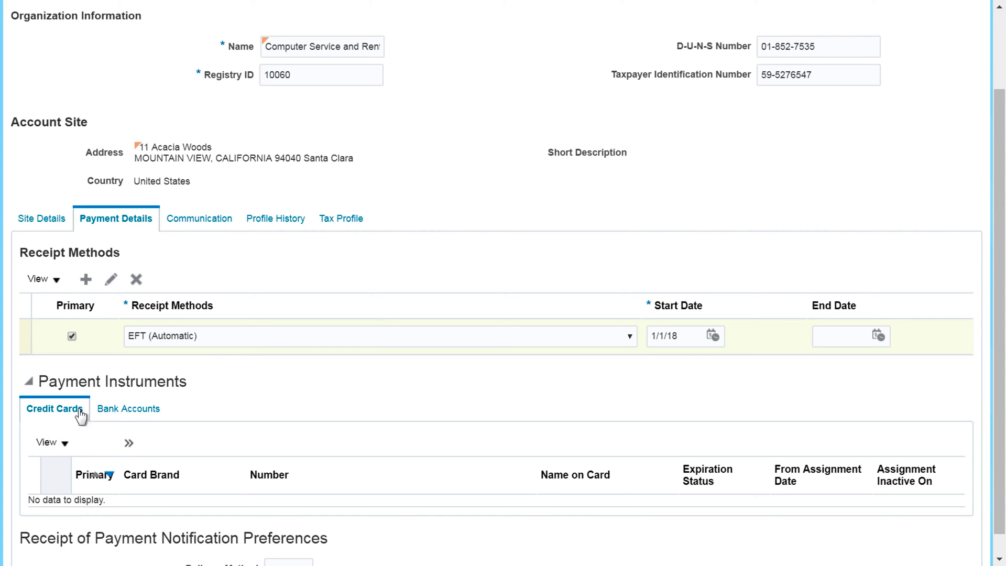
Review the site's payment instruments and notification preferences, and its communication contacts and contact points.
scroll(226, 416, "down", 1)
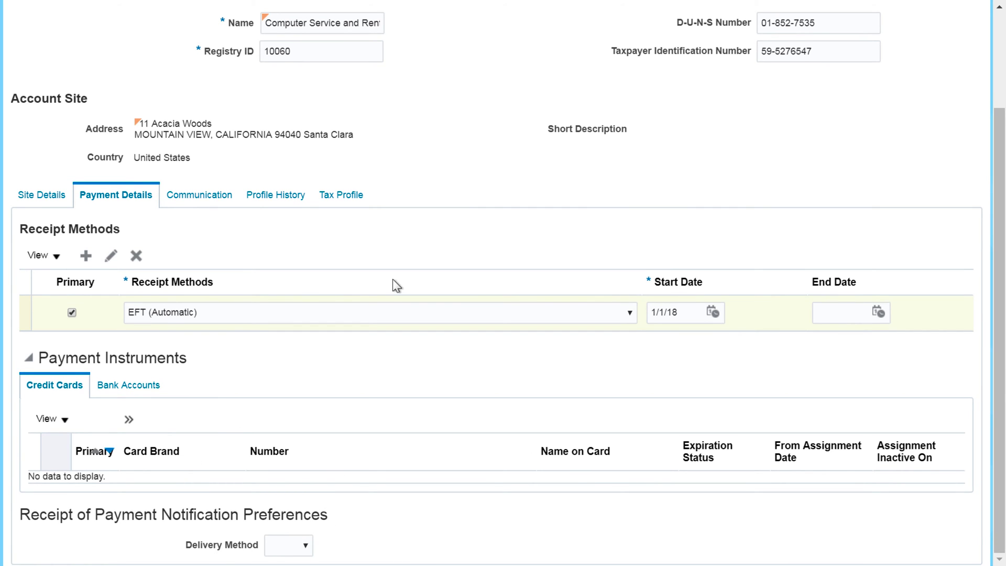
scroll(352, 251, "up", 5)
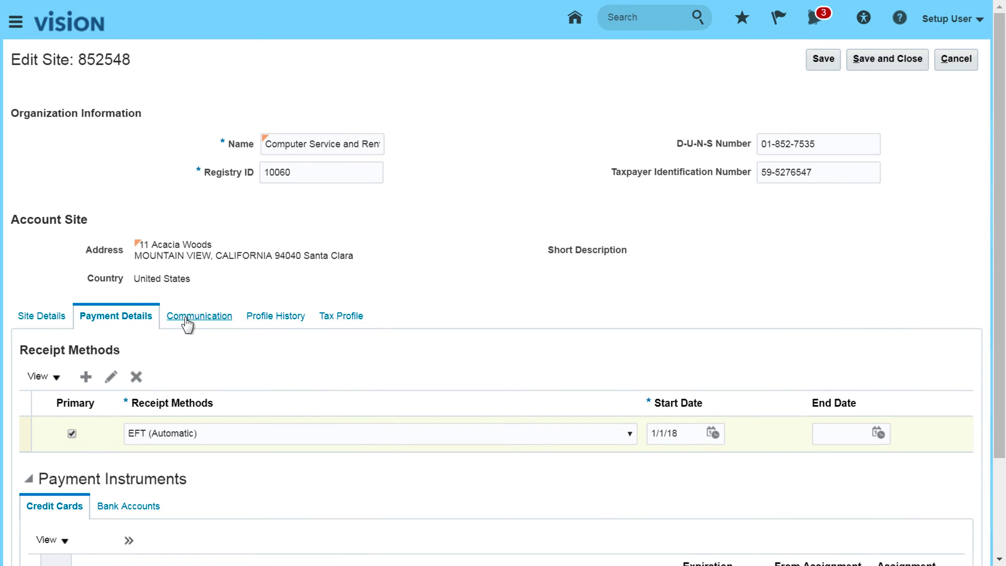
left_click(189, 315)
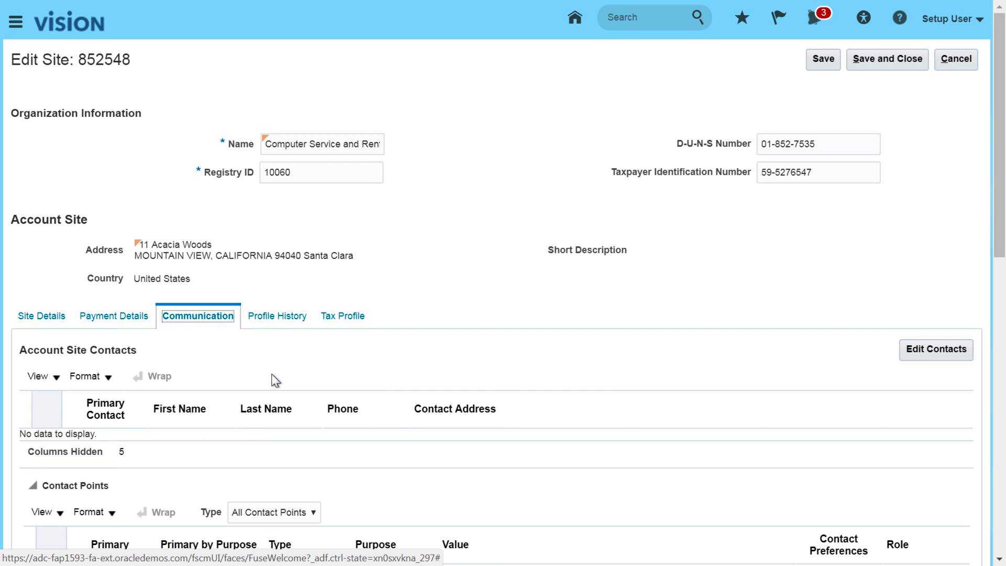
mouse_move(1001, 239)
left_mouse_down()
mouse_move(1003, 369)
mouse_move(1002, 240)
left_mouse_up()
Start a site profile from the site's profile history and review its credit limits and late charges.
left_click(278, 315)
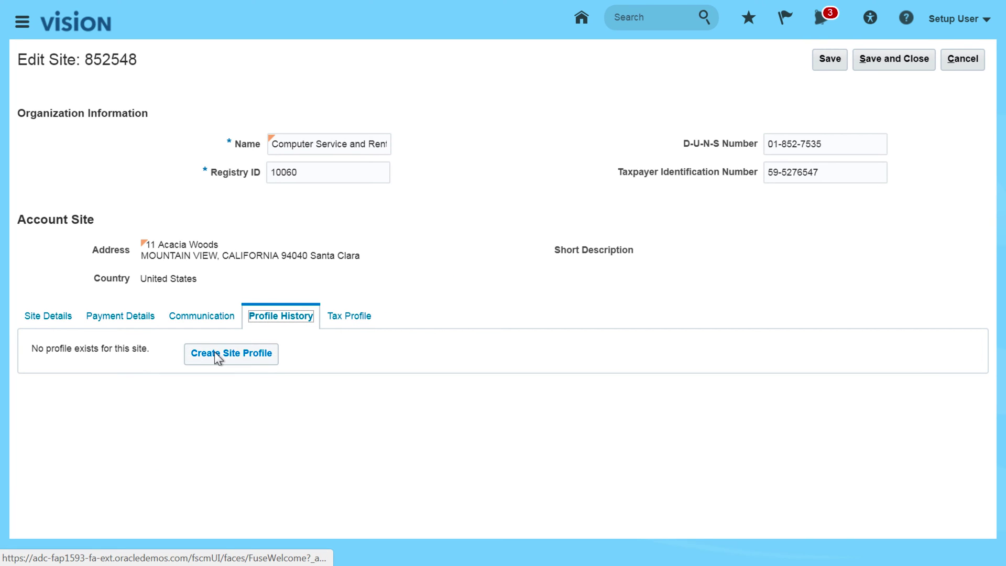
left_click(219, 352)
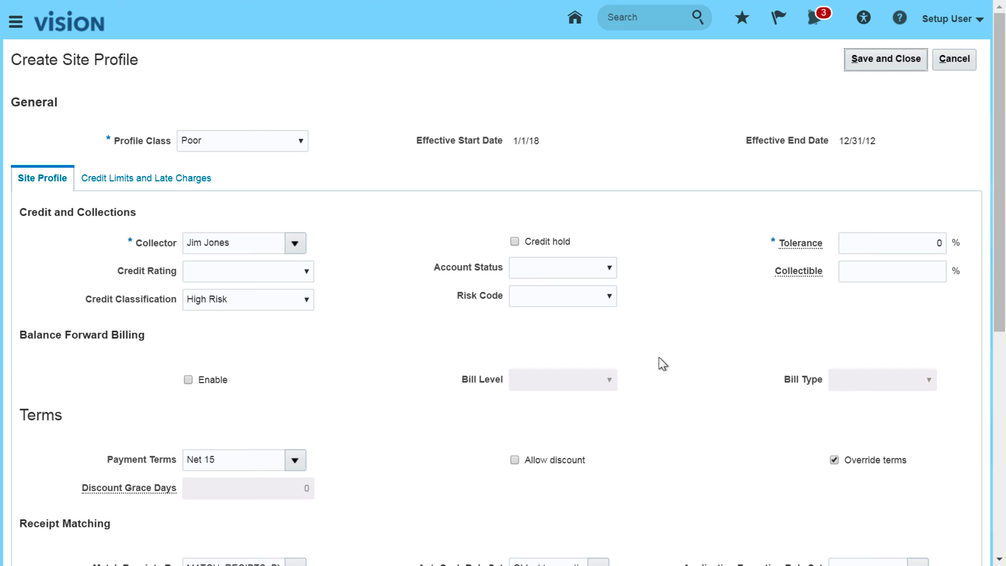
mouse_move(1001, 321)
left_mouse_down()
mouse_move(1001, 547)
mouse_move(1000, 329)
left_mouse_up()
left_click(139, 178)
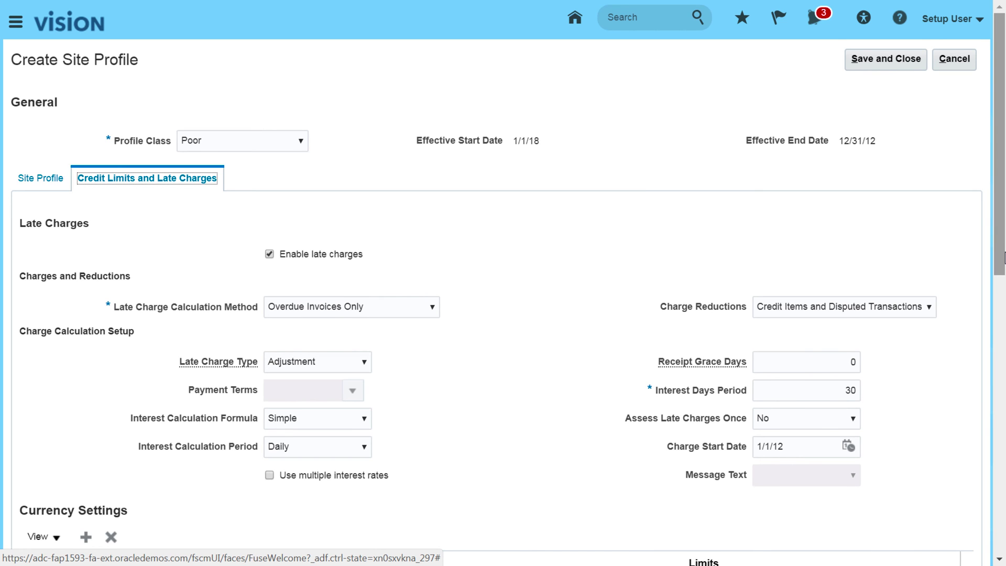
left_click_drag(1003, 256, 953, 205)
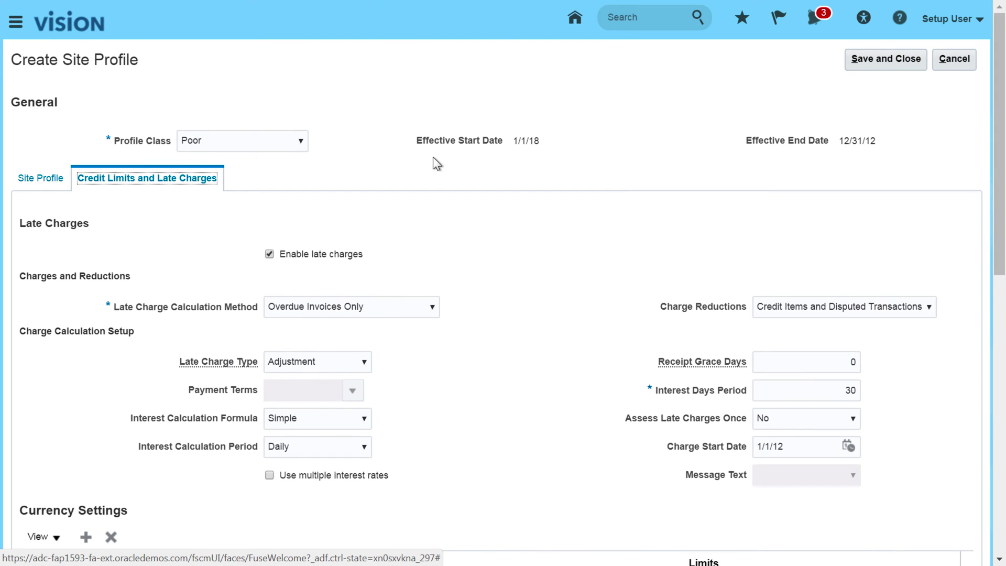
Change the site profile's profile class to DEFAULT and accept resetting all values to that class's defaults.
left_click(39, 179)
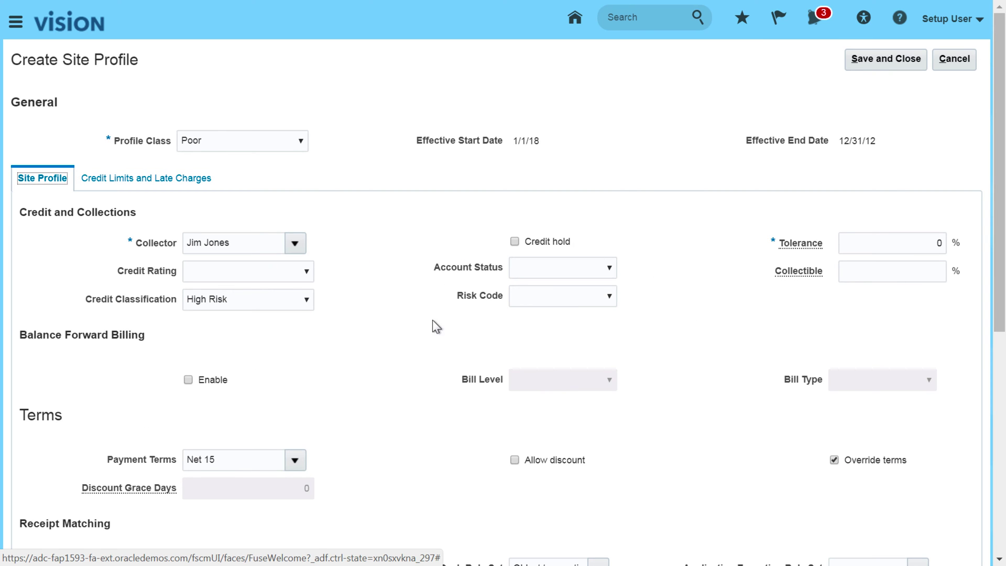
left_click(999, 277)
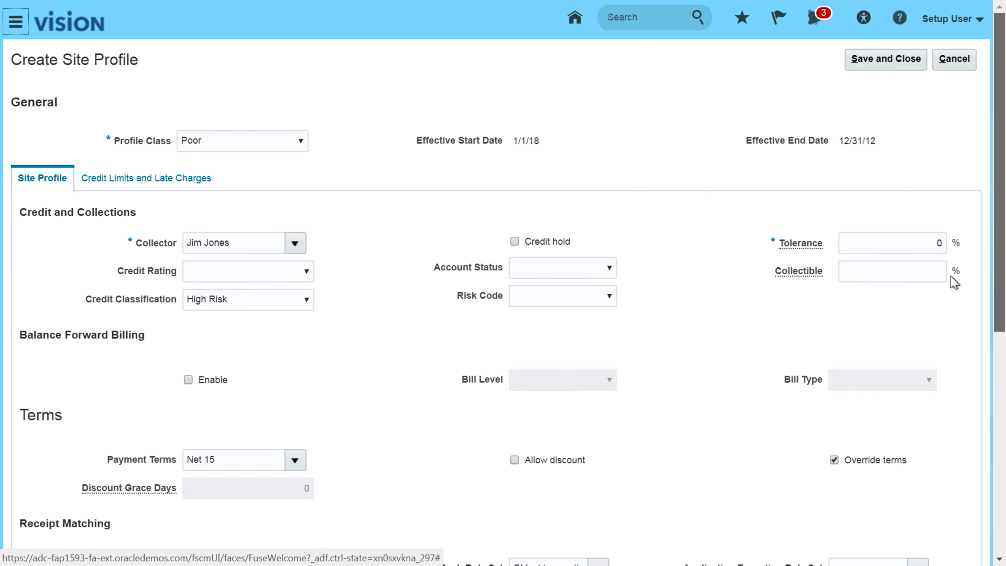
left_click(298, 140)
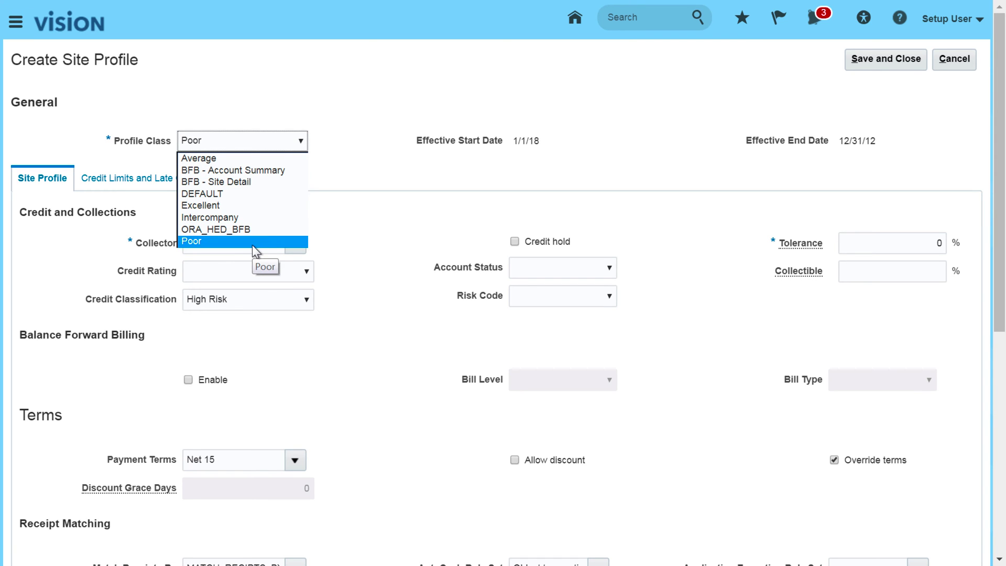
left_click(240, 191)
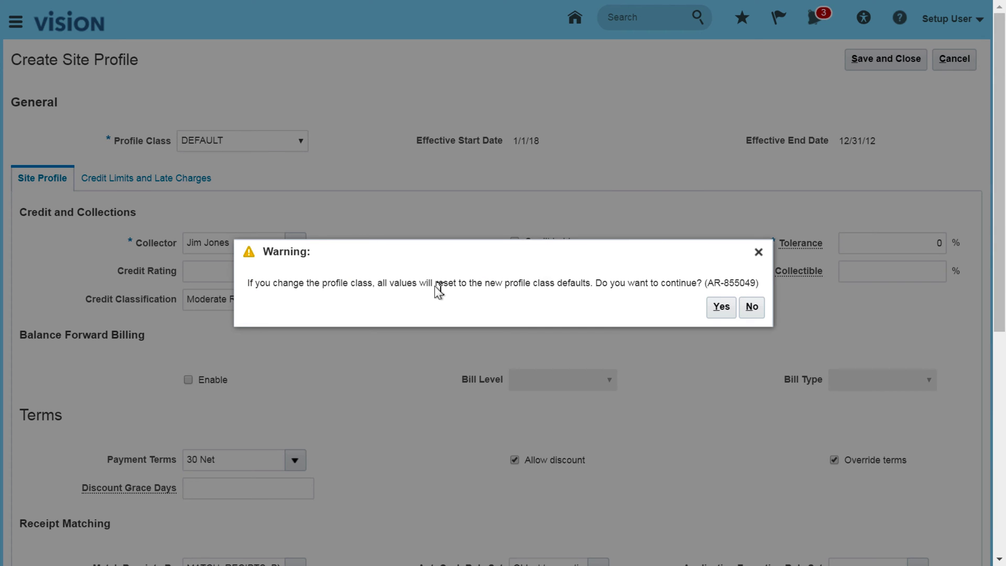
left_click(721, 307)
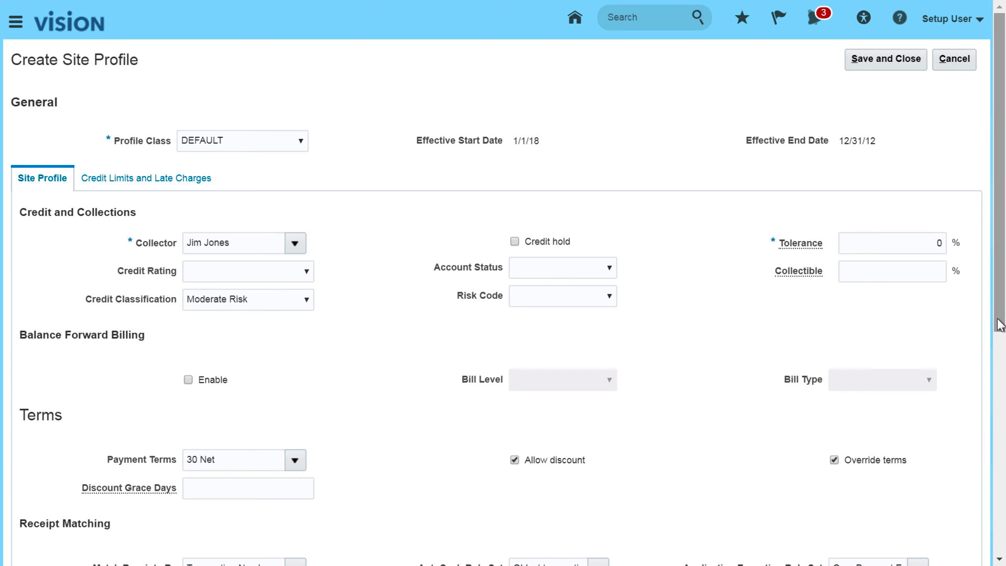
Review the DEFAULT class's profile and late charge settings, and save and close the site profile.
left_click_drag(999, 328, 991, 261)
left_click(143, 179)
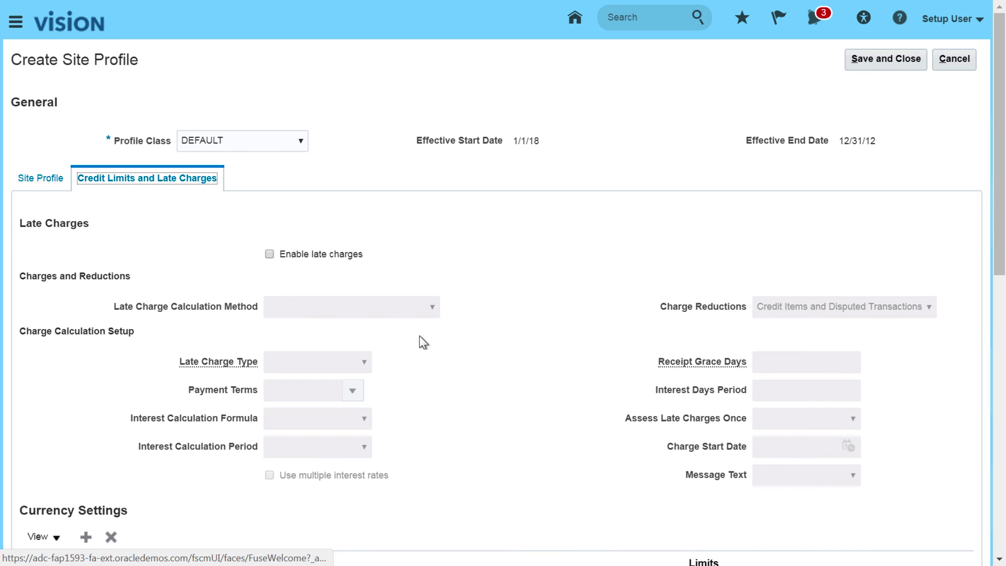
left_click_drag(1004, 290, 972, 272)
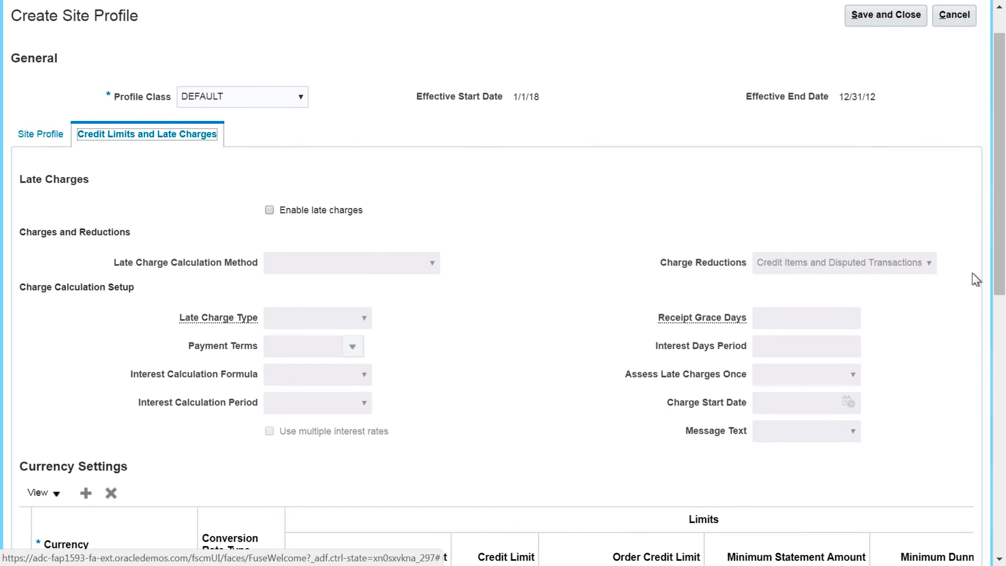
left_click(51, 137)
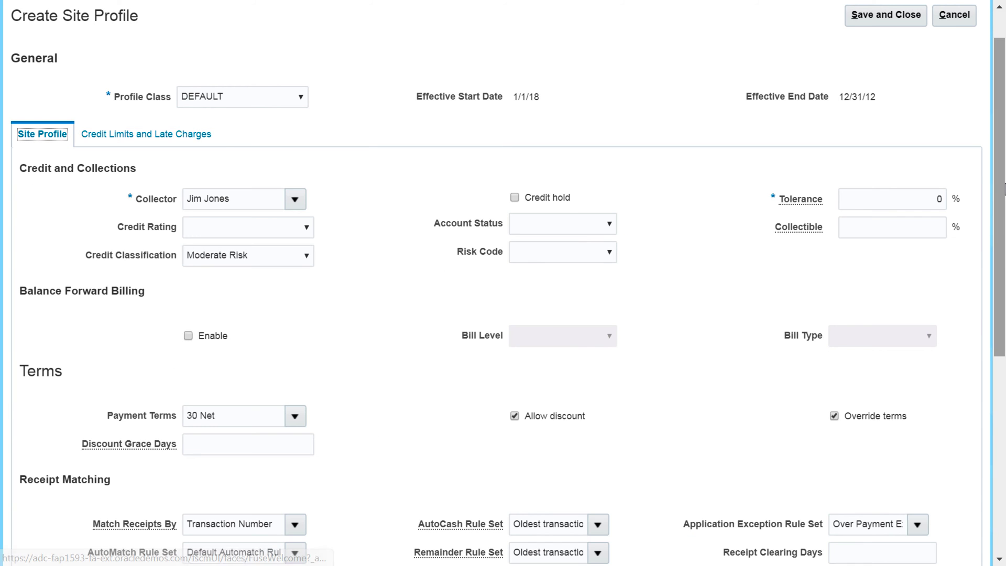
scroll(1001, 199, "up", 2)
left_click(887, 58)
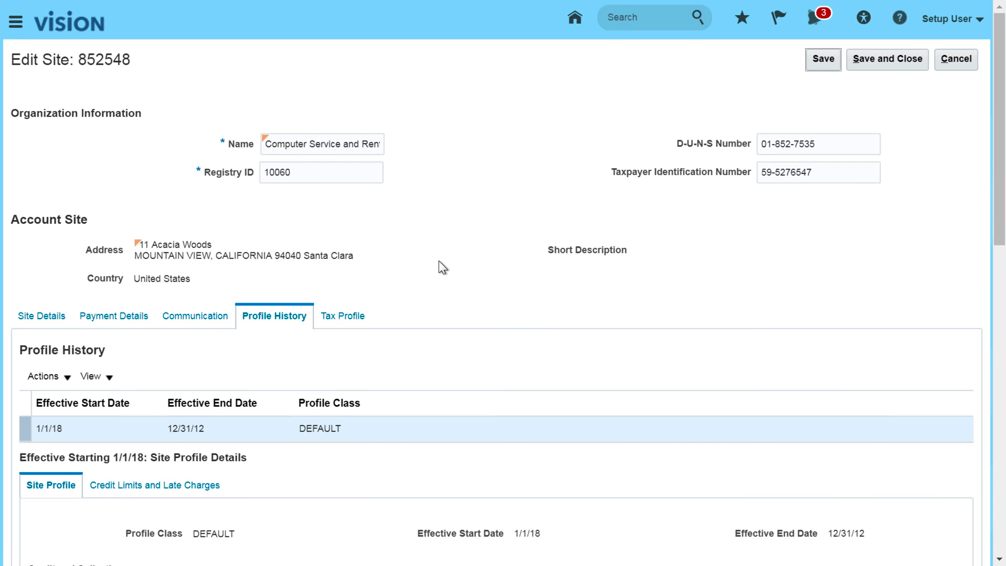
Look at the site's tax profile and add reference accounts for ACME US Business Unit1 in the site details.
left_click(346, 318)
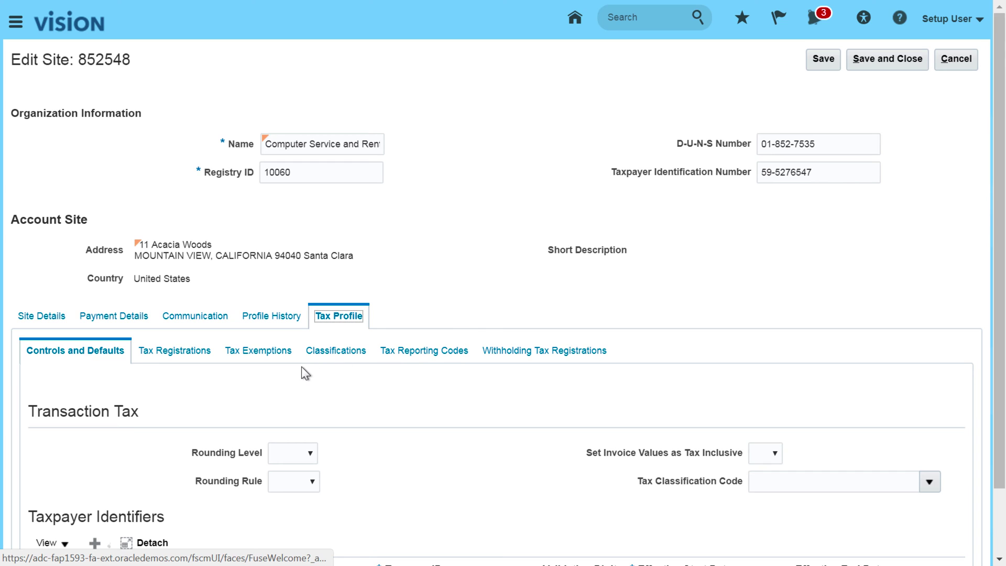
left_click(42, 315)
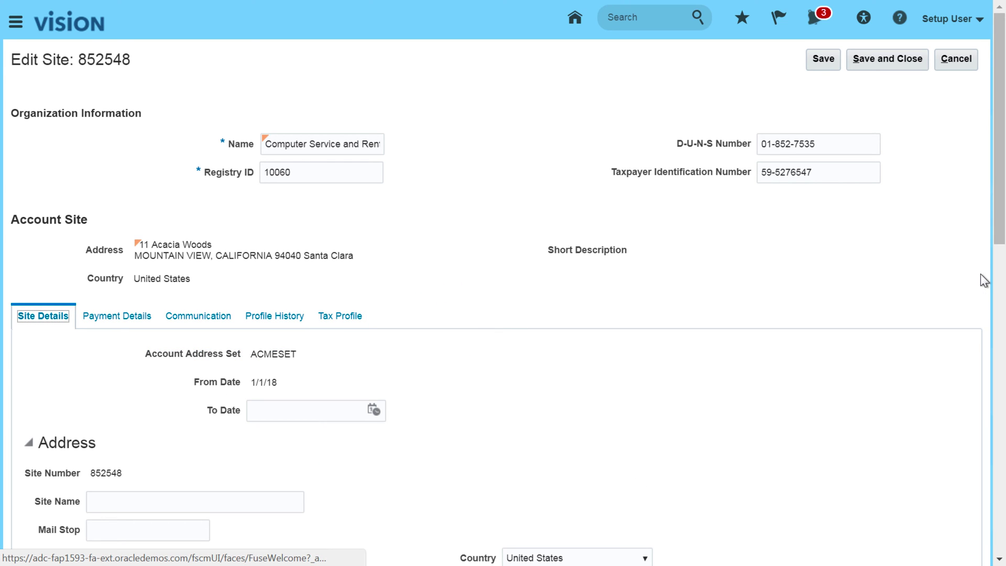
left_click_drag(1000, 231, 1003, 563)
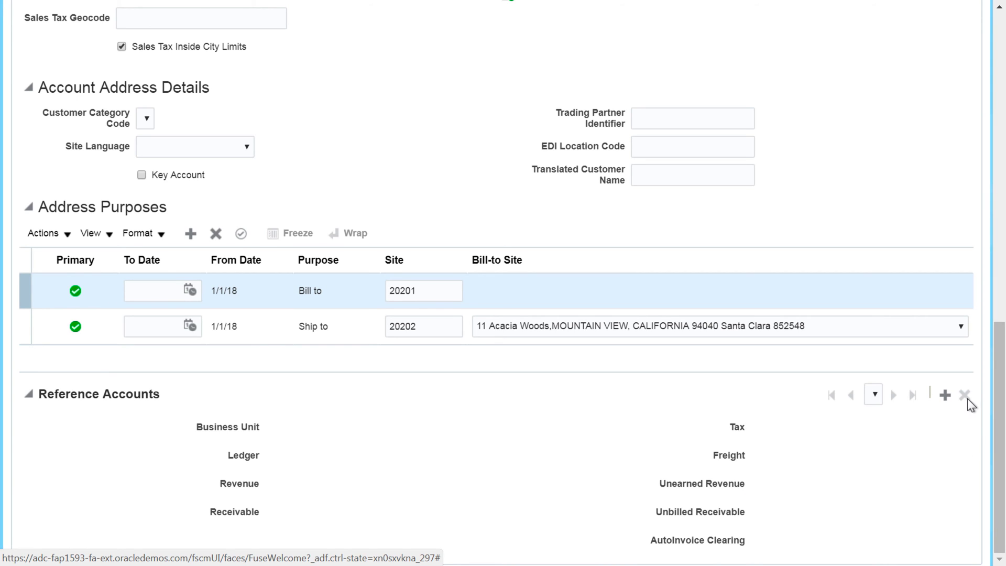
left_click(945, 397)
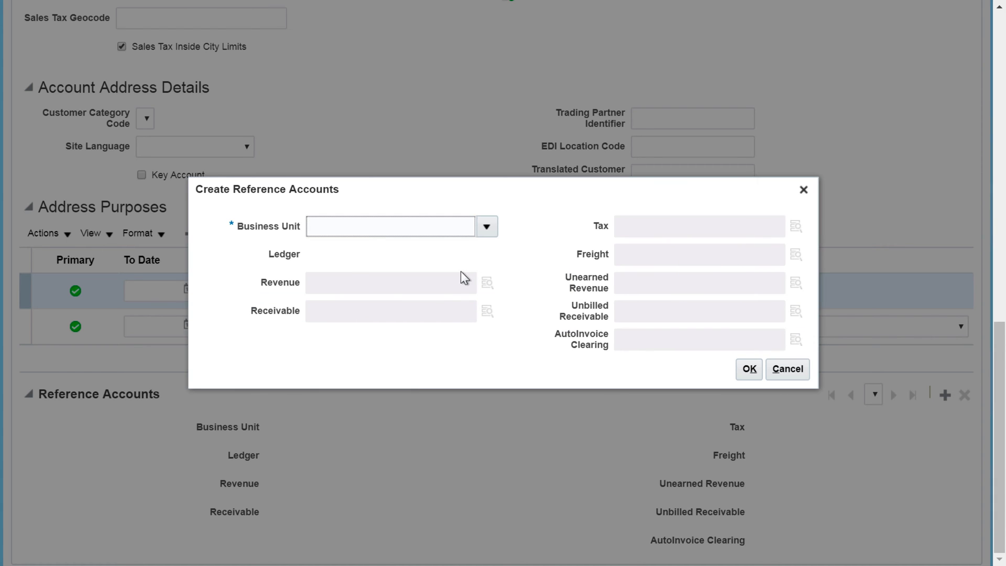
left_click(486, 226)
left_click(362, 253)
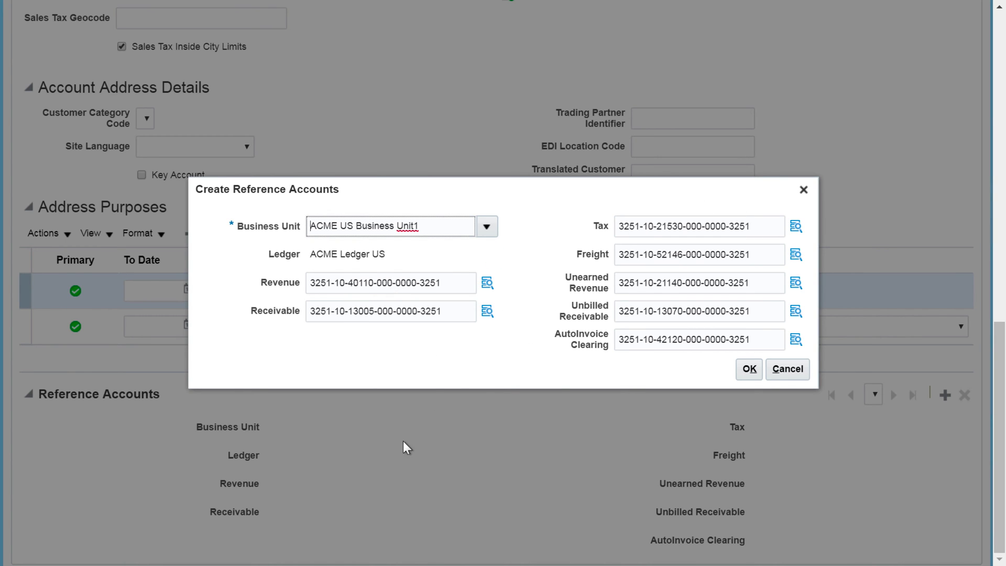
left_click(749, 369)
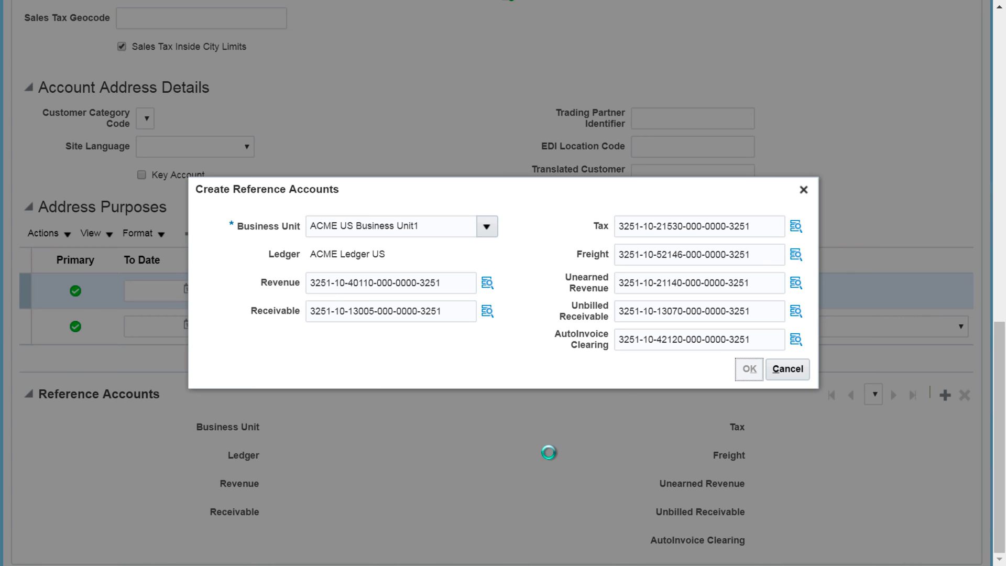
Save and close the site, and leave Manage Customers for the applications on the home page.
left_click_drag(999, 431, 978, 63)
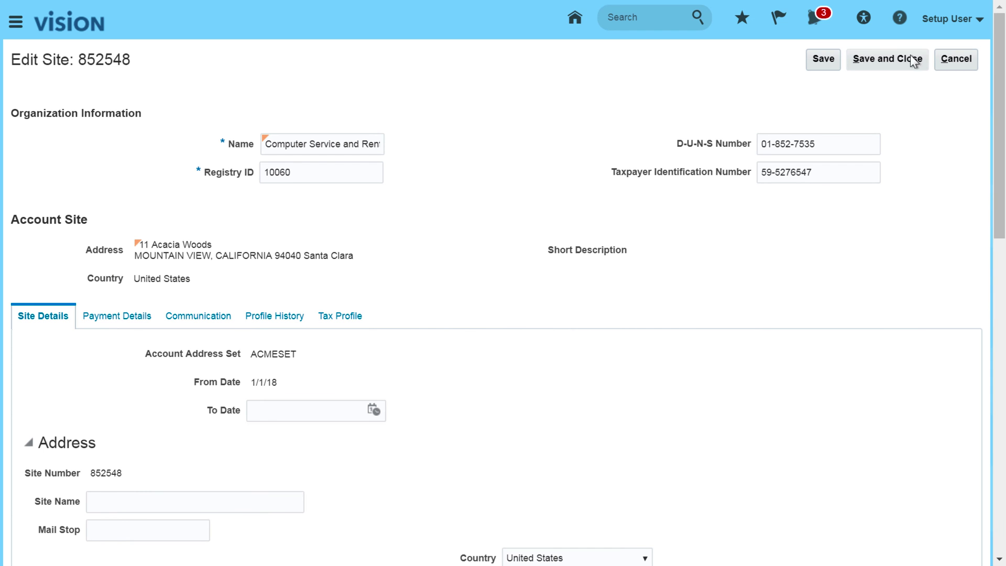
left_click(881, 61)
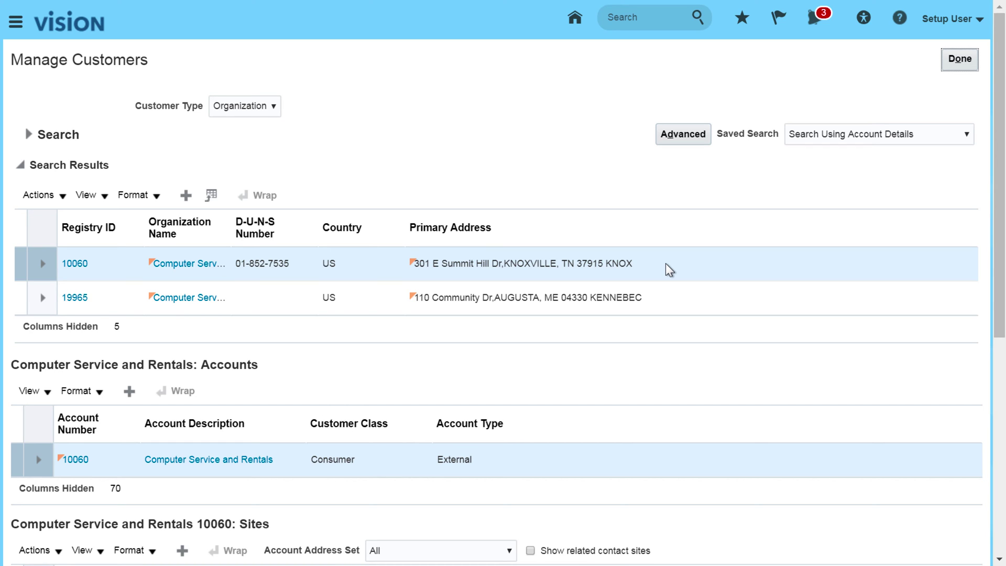
left_click(958, 62)
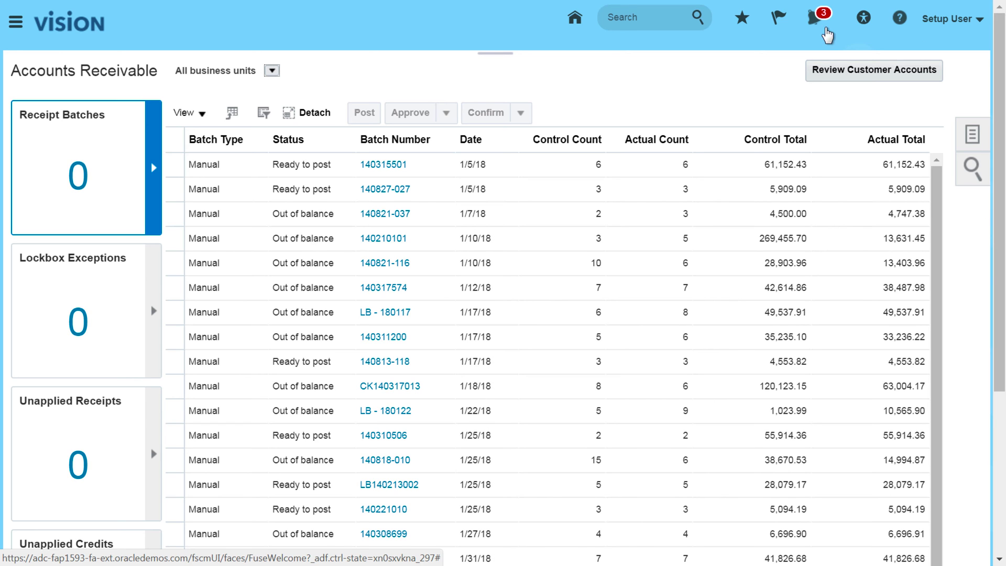
left_click(574, 18)
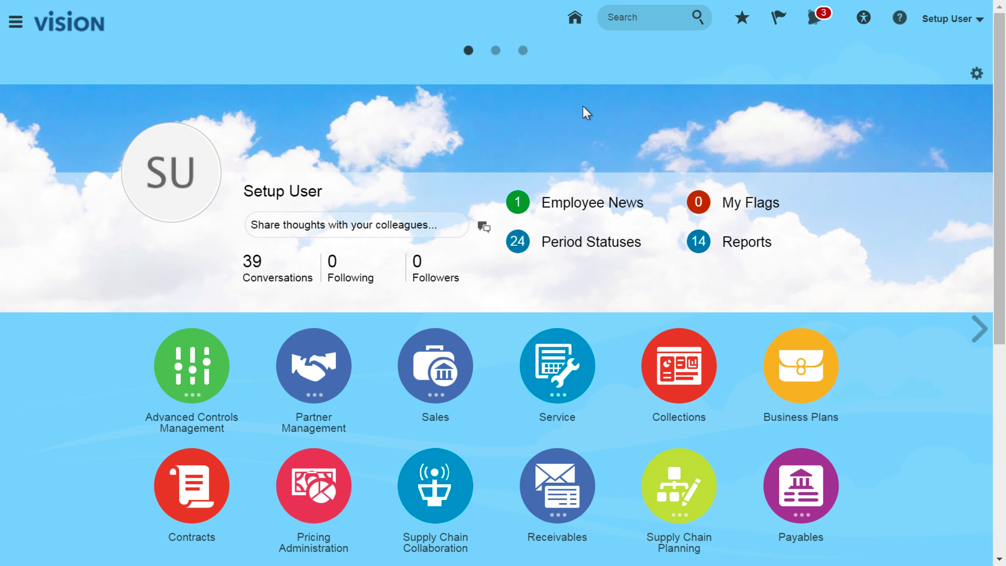
left_click_drag(1000, 296, 1001, 461)
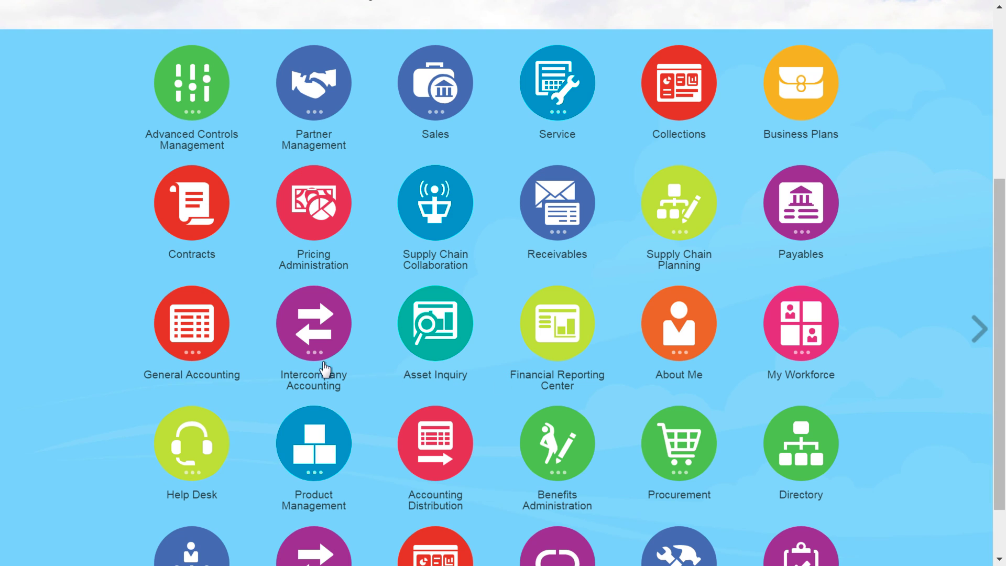
Go to General Accounting's Period Close page and bring up the Receivables accounting period statuses for ACME Ledger US.
left_click(192, 330)
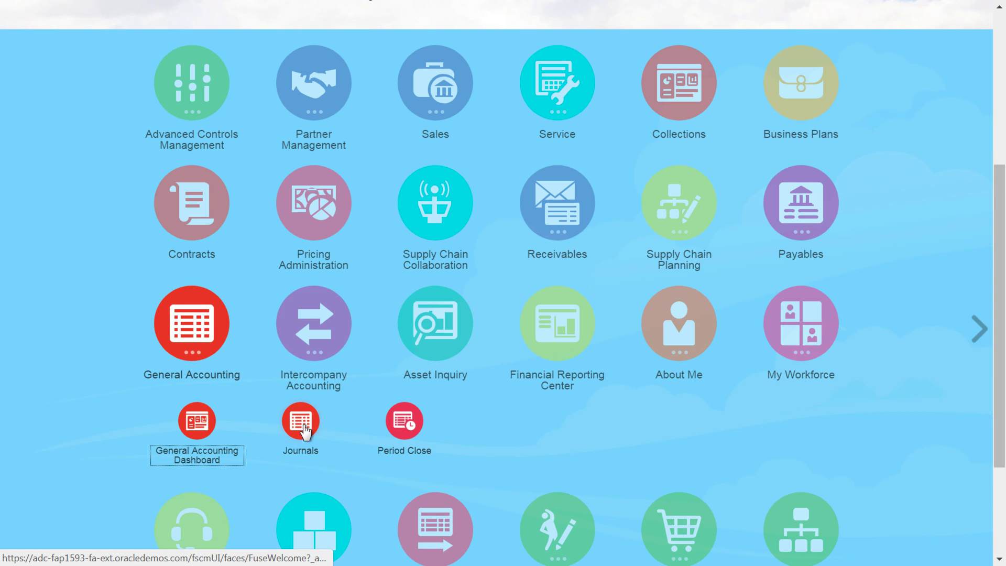
left_click(404, 421)
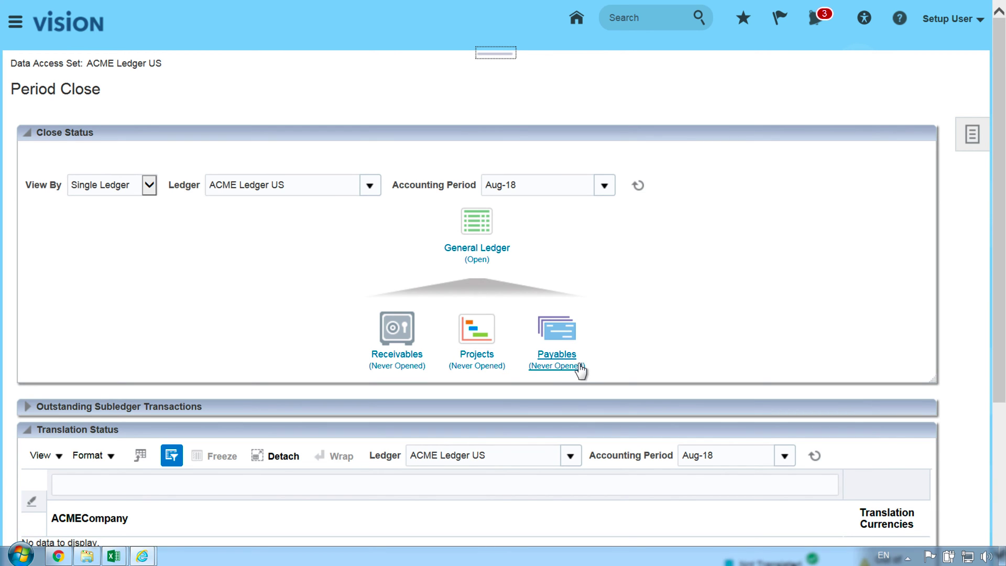
left_click(392, 358)
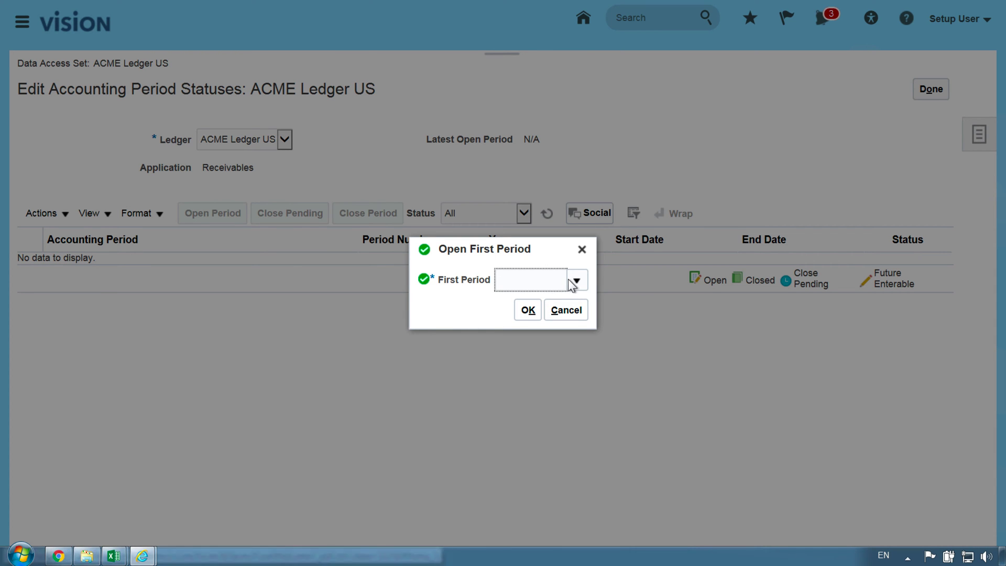
Open Jan-17 as the first Receivables period for ACME Ledger US and return to Period Close.
left_click(576, 280)
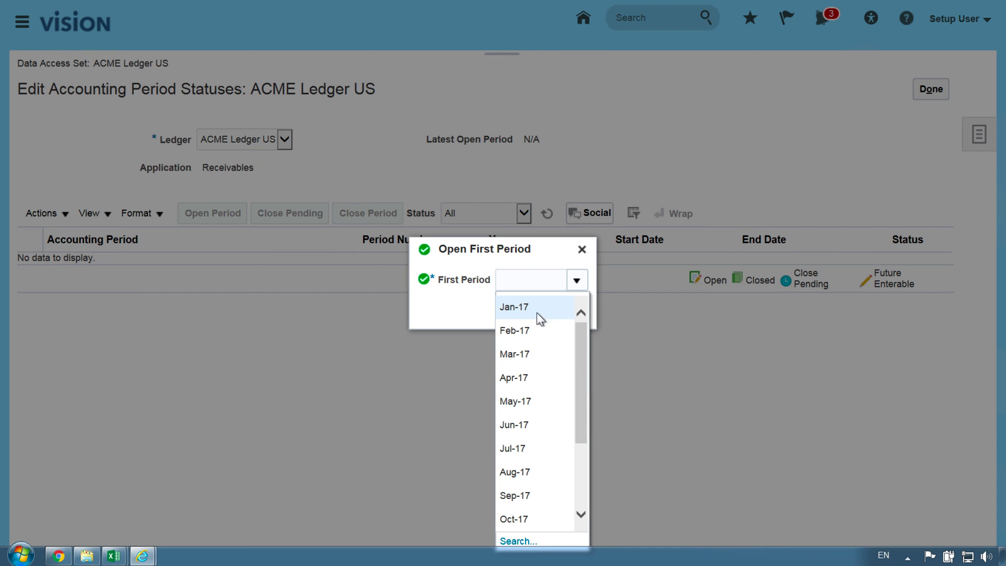
left_click(521, 307)
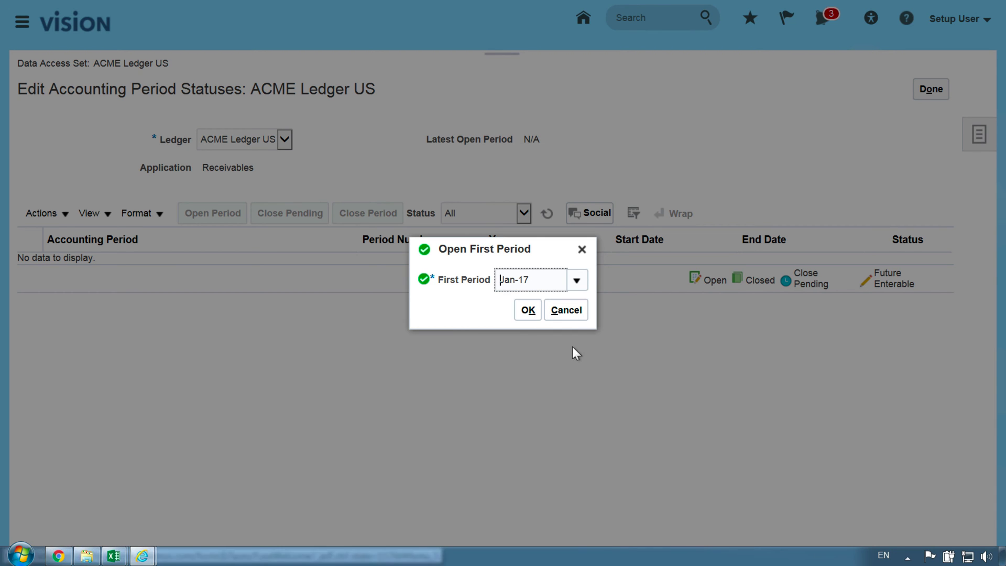
left_click(528, 311)
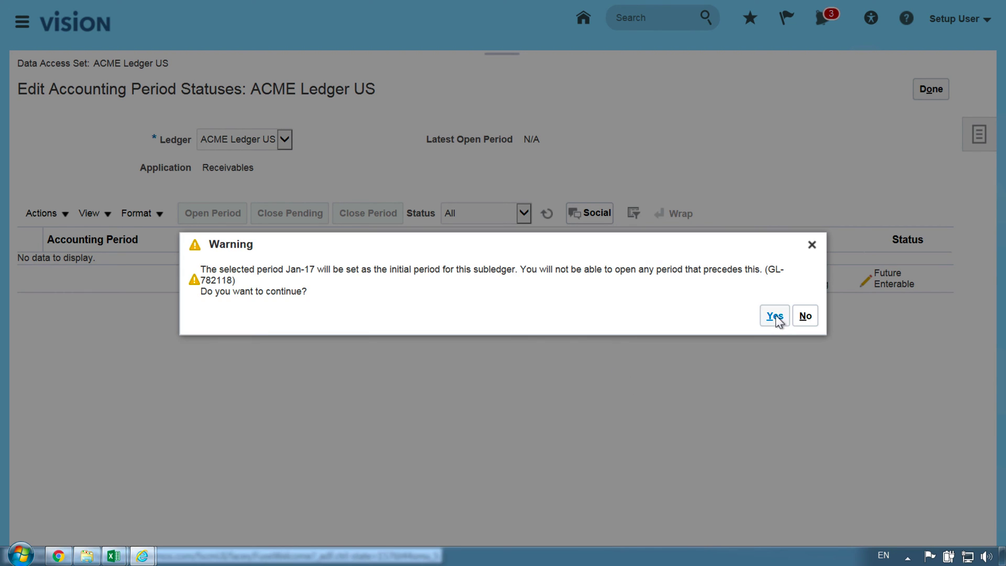
left_click(776, 317)
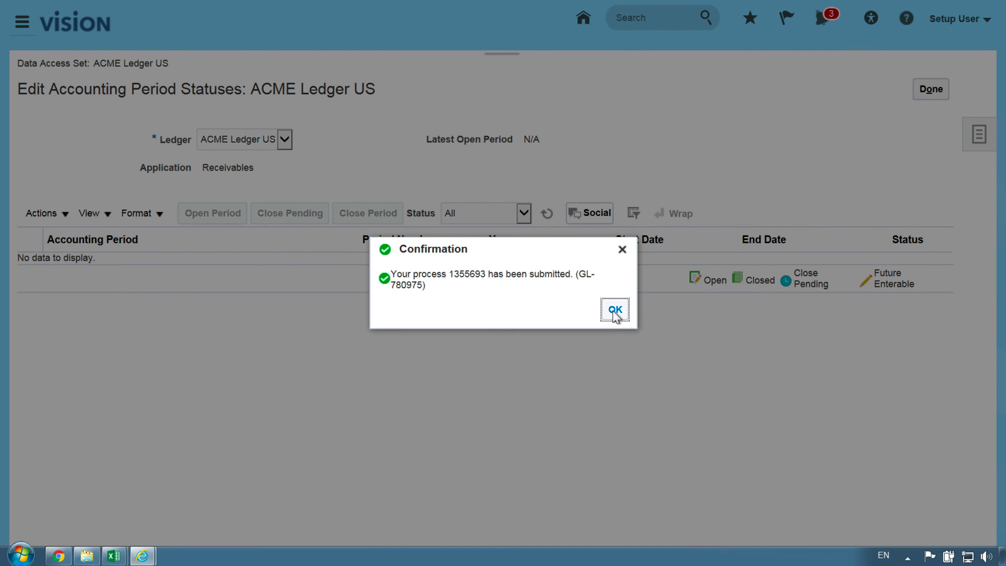
left_click(614, 310)
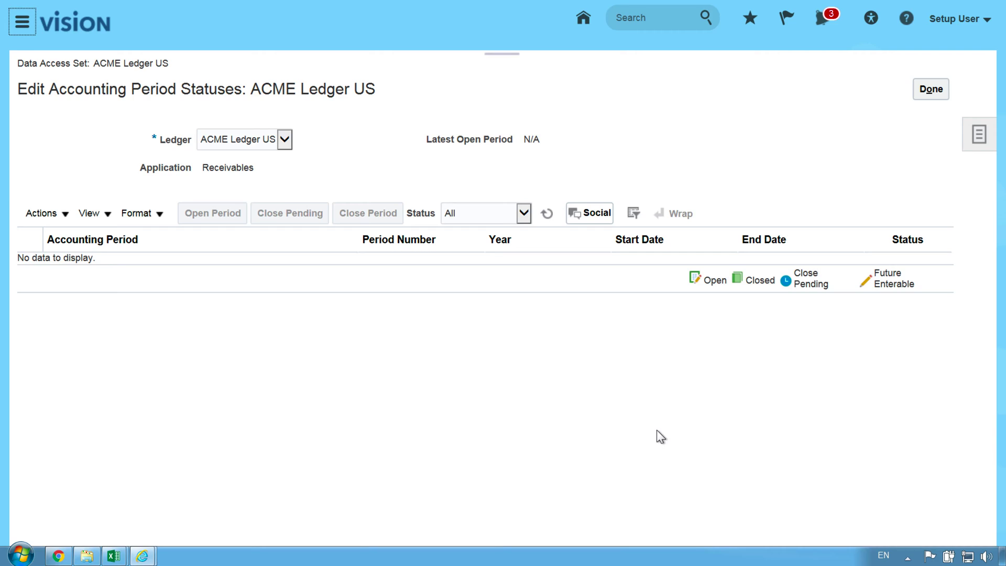
left_click(928, 92)
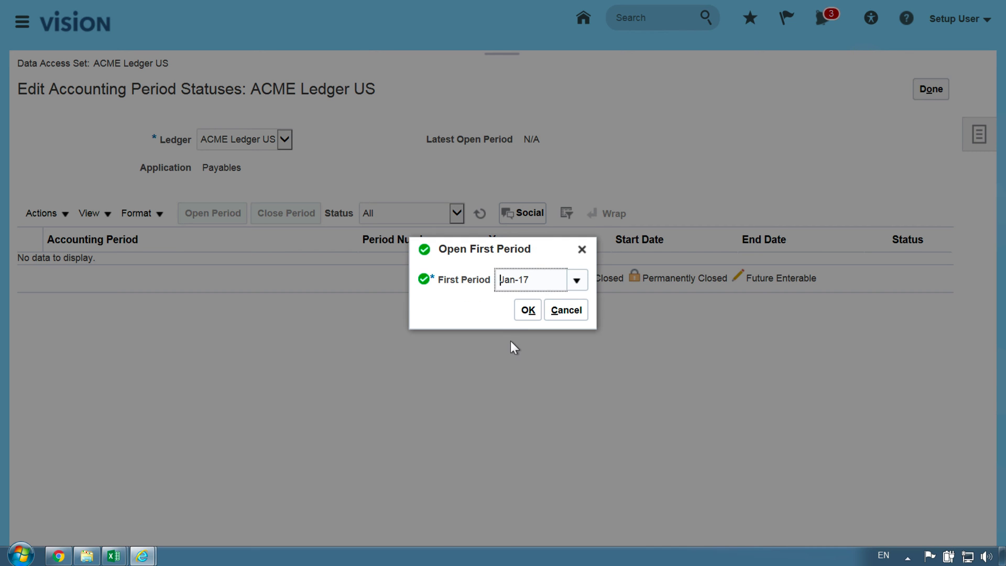
Open Jan-17 as the first Payables period for ACME Ledger US and close its period statuses.
left_click(504, 279)
left_click(528, 311)
left_click(774, 317)
left_click(612, 309)
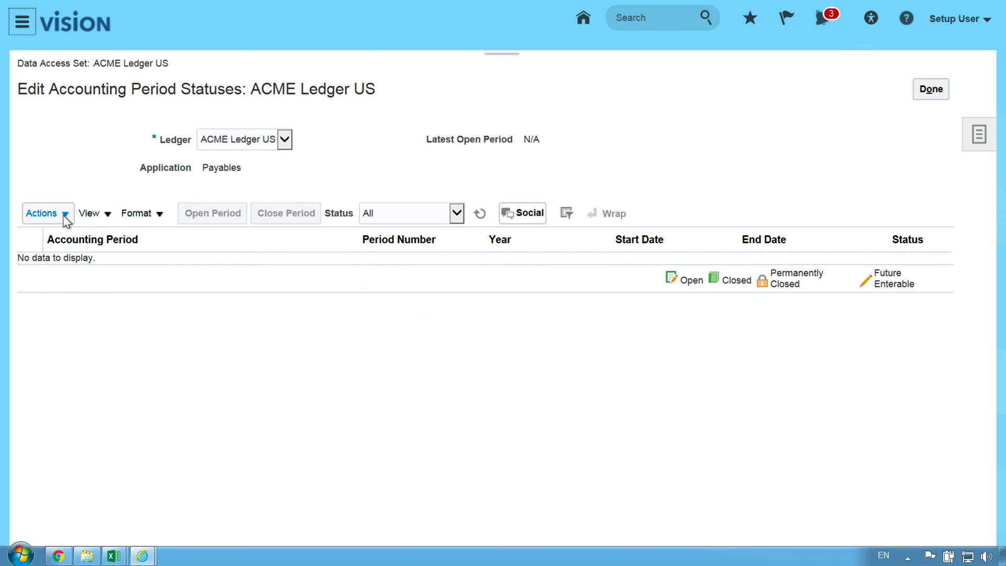
left_click(931, 94)
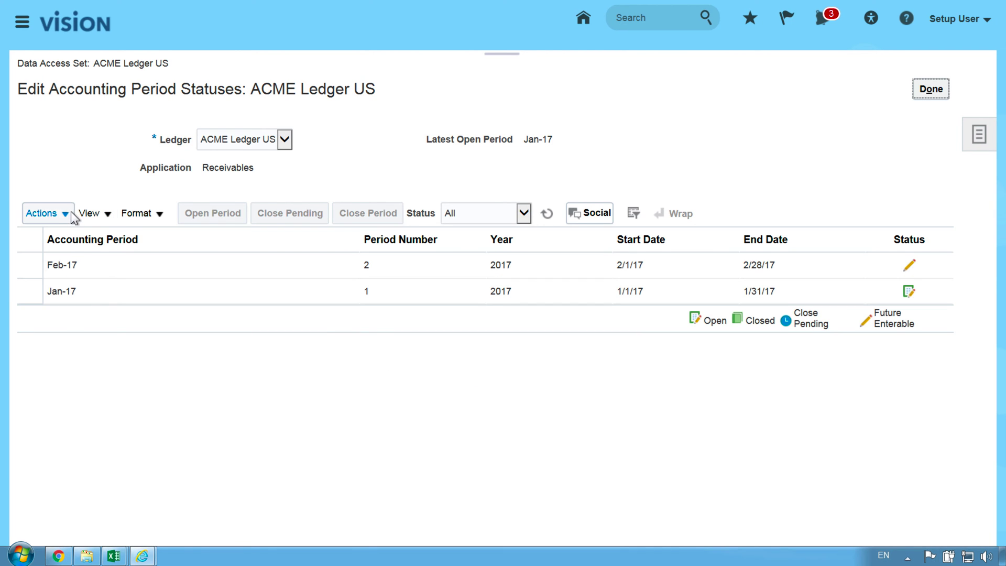
Open the Receivables periods of ACME Ledger US up to target period Dec-18 and return to Period Close.
left_click(67, 217)
mouse_move(59, 213)
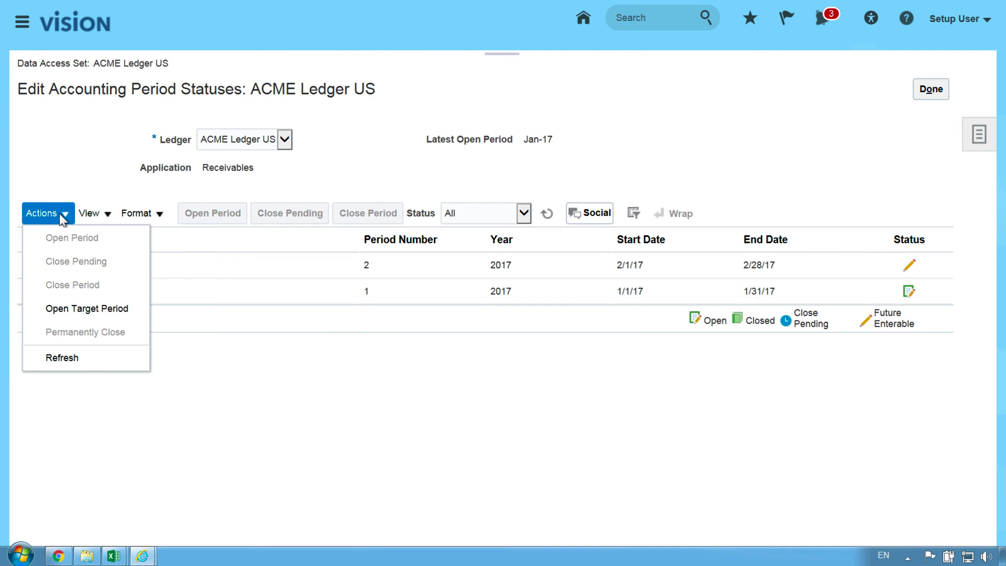
left_click(68, 309)
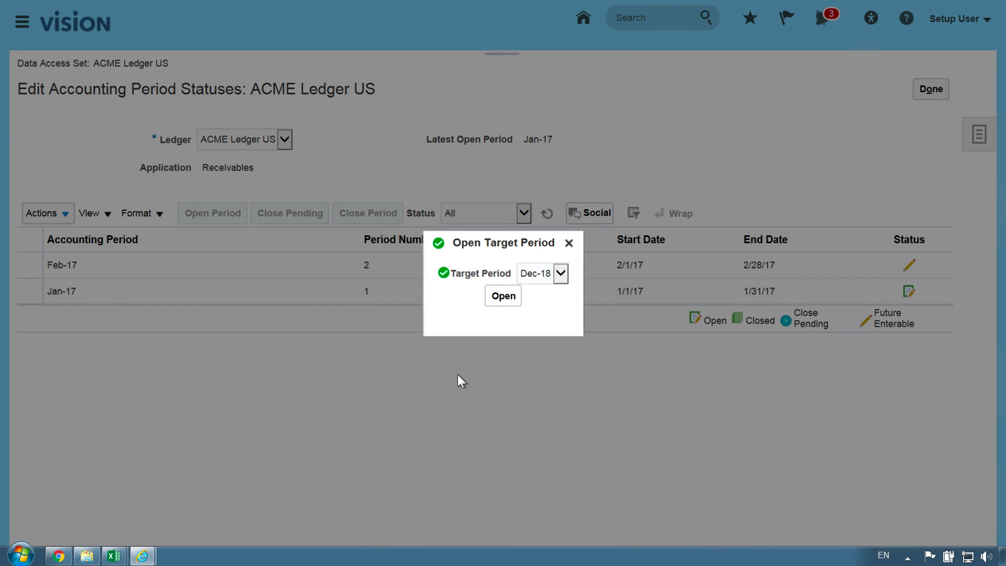
left_click(537, 274)
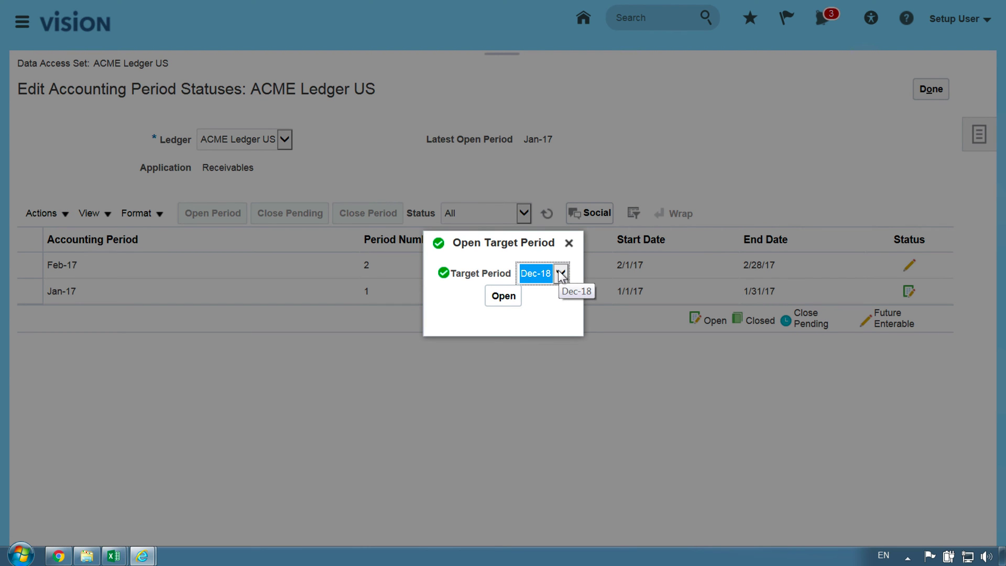
left_click(502, 297)
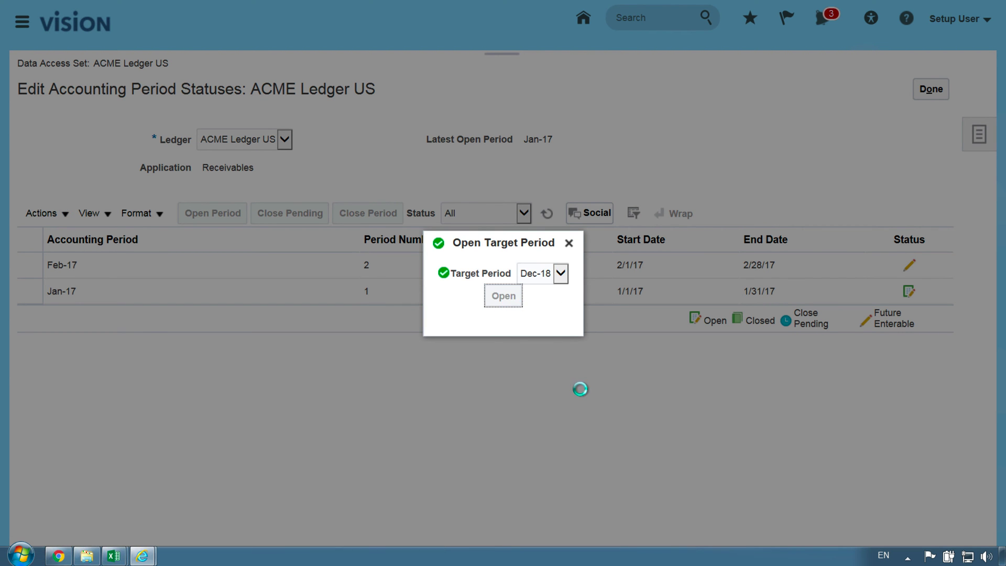
left_click(785, 311)
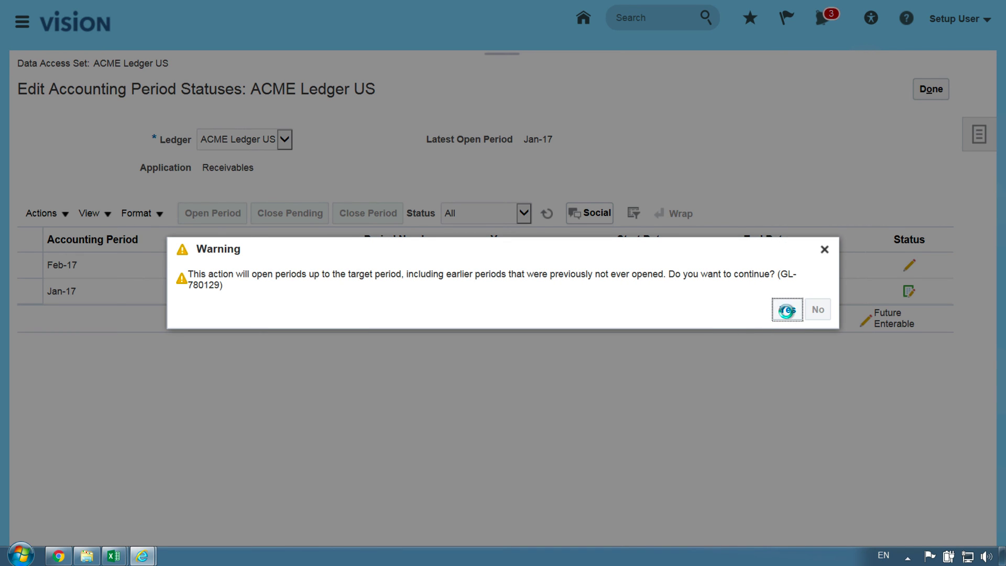
left_click(602, 313)
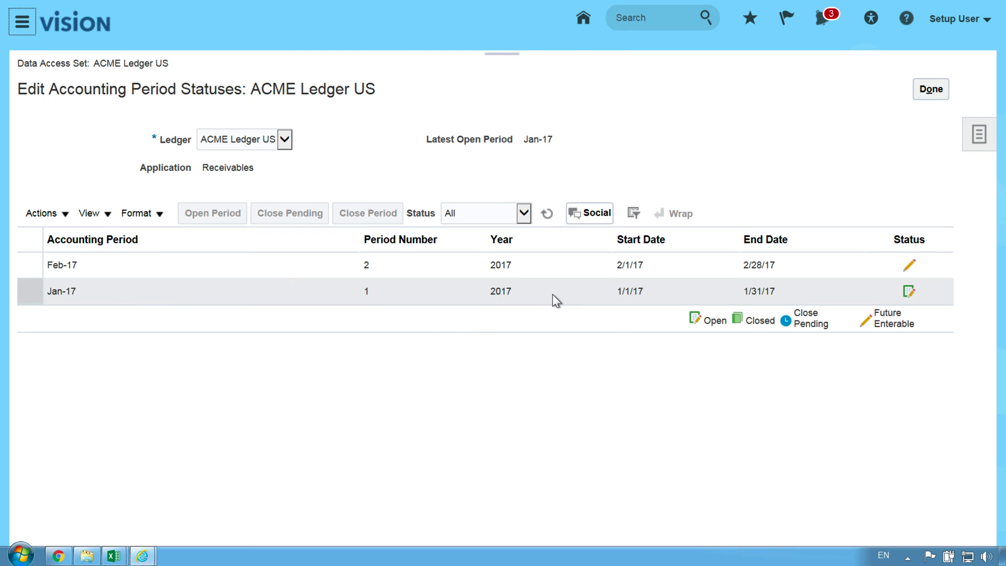
left_click(931, 90)
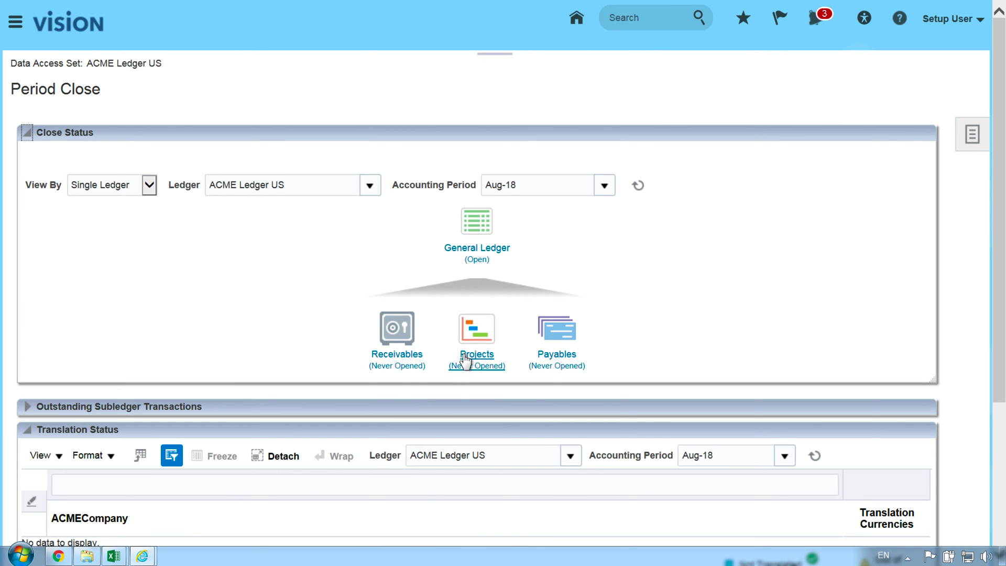
Open the Payables periods of ACME Ledger US up to target period Dec-18 and close its period statuses.
left_click(557, 360)
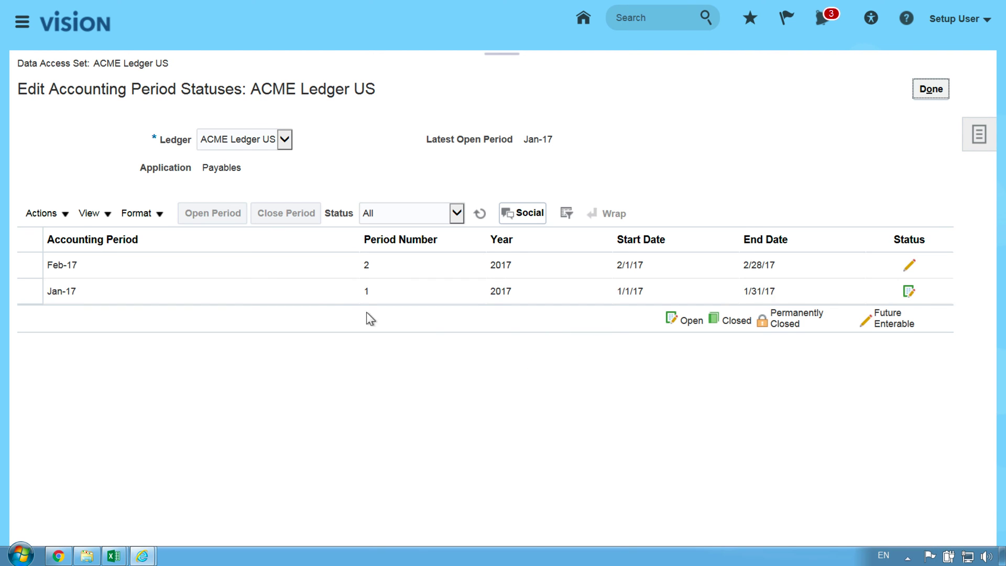
left_click(64, 215)
left_click(68, 284)
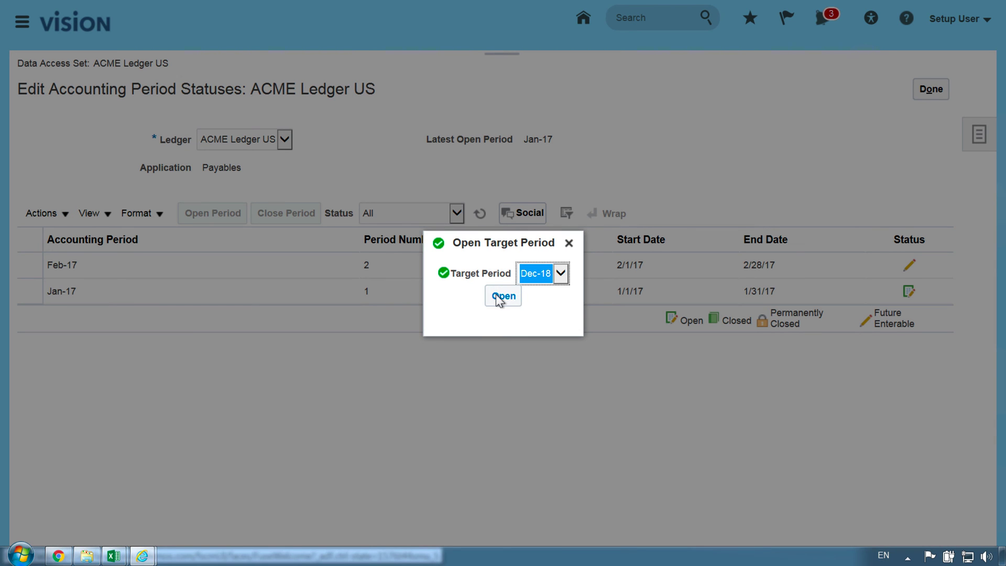
left_click(503, 296)
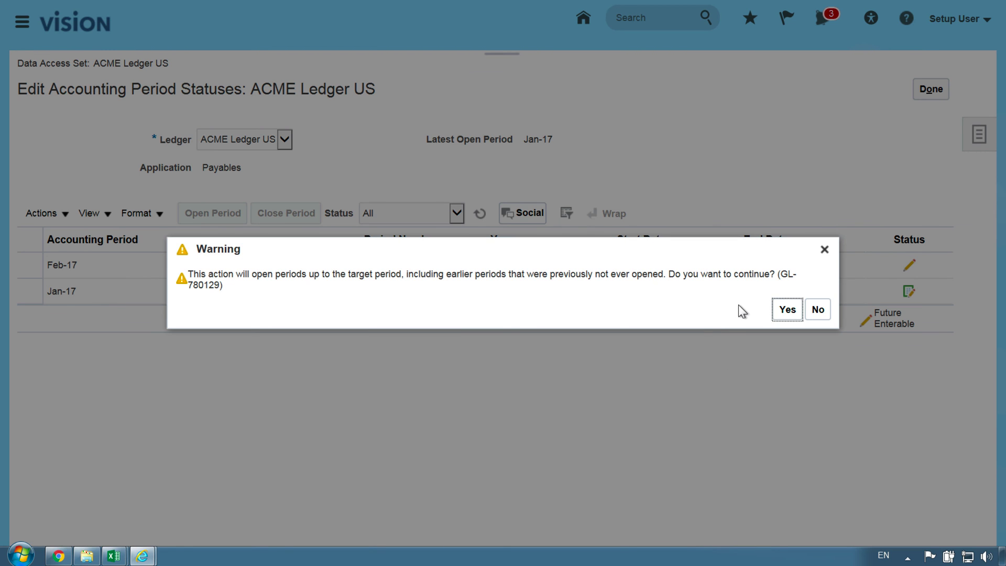
left_click(787, 309)
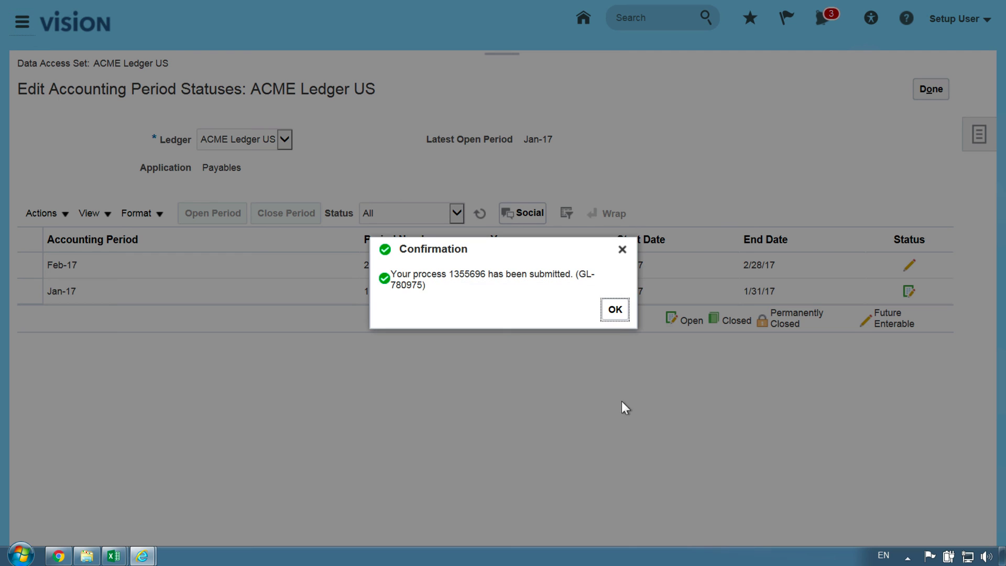
left_click(615, 309)
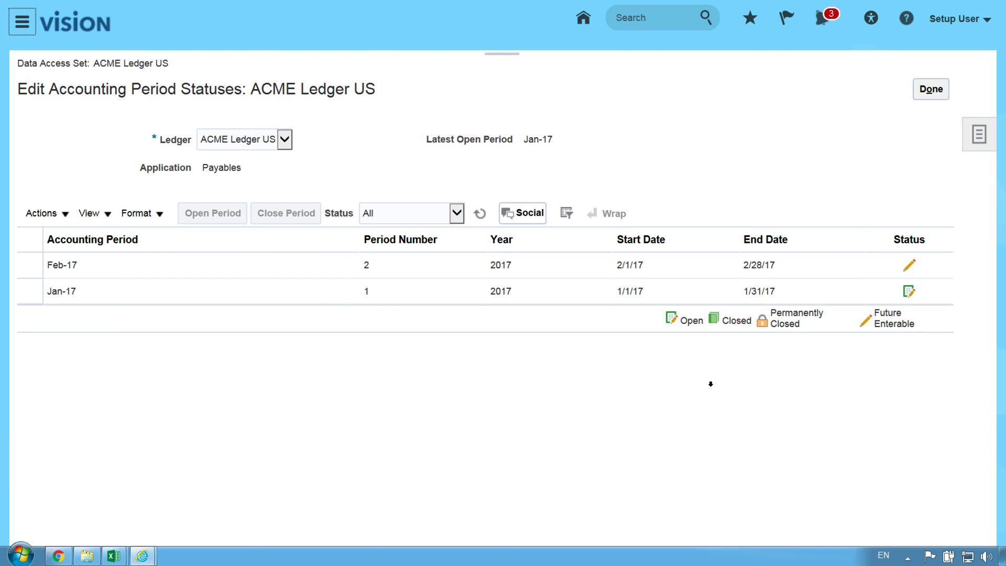
left_click(931, 90)
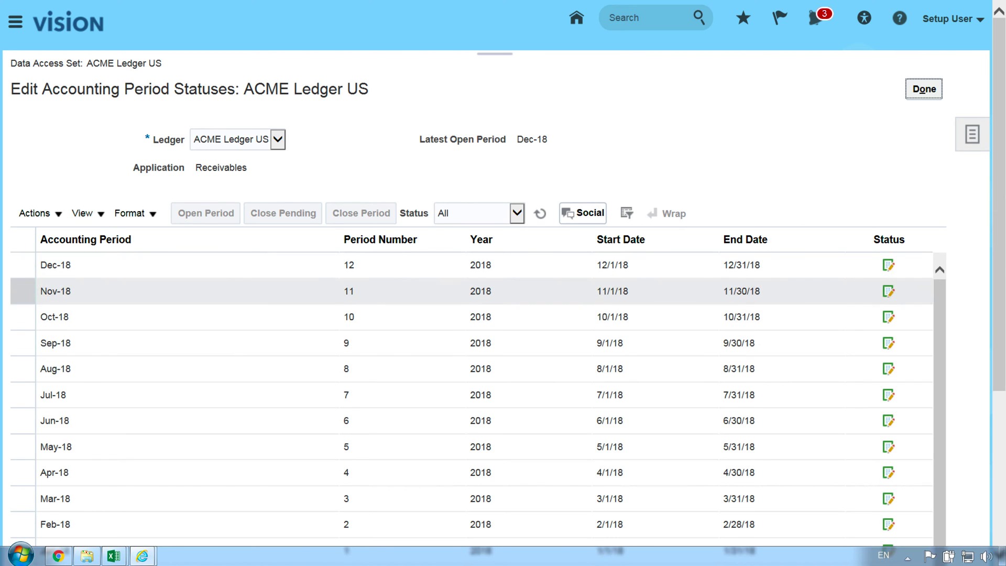
Check the Receivables and Payables period statuses of ACME Ledger US and leave them.
left_click(924, 89)
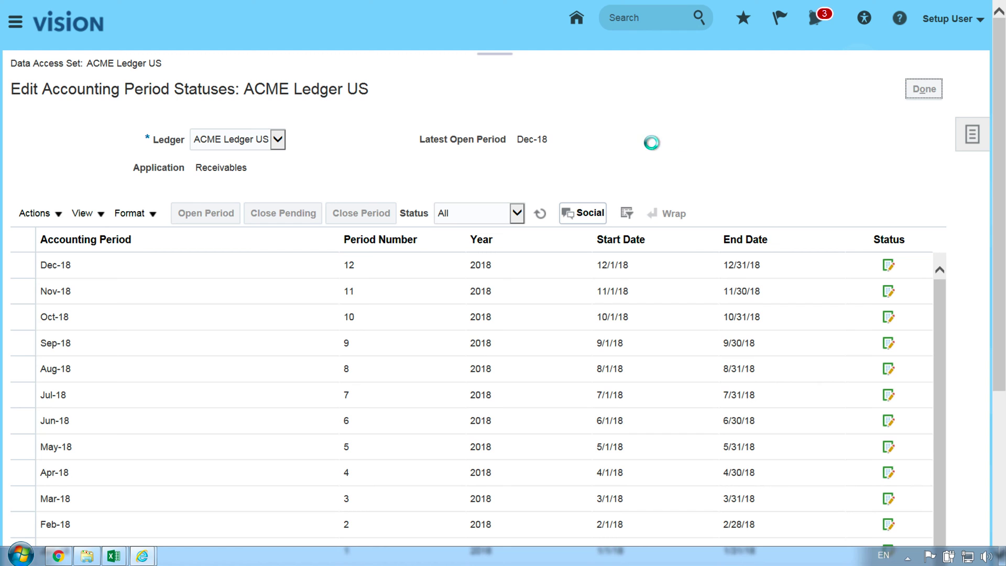
left_click(546, 354)
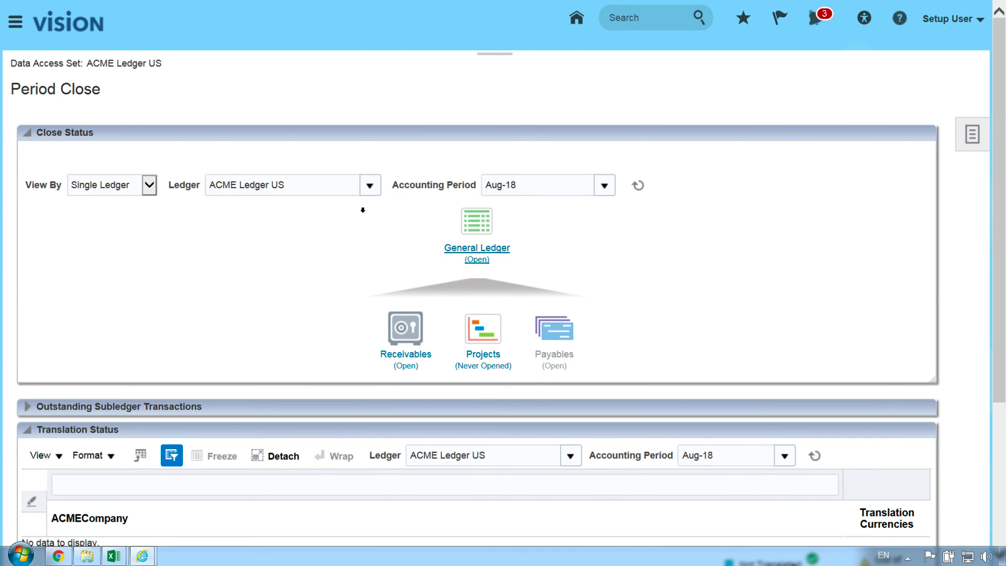
left_click(924, 89)
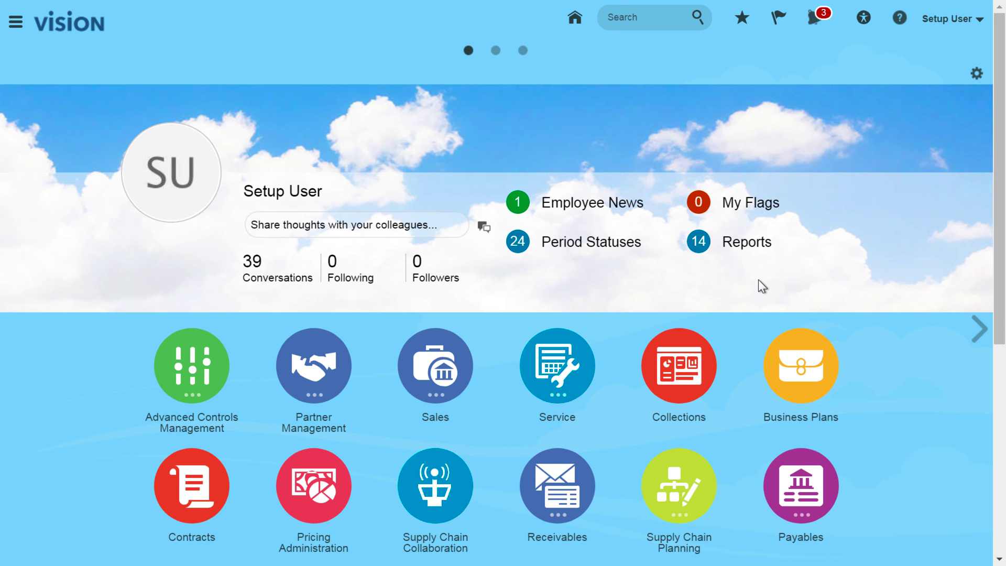
Go to the Payables invoices work area from the home page and start creating an invoice.
scroll(878, 319, "down", 2)
scroll(878, 319, "up", 2)
scroll(878, 320, "down", 2)
scroll(877, 317, "down", 5)
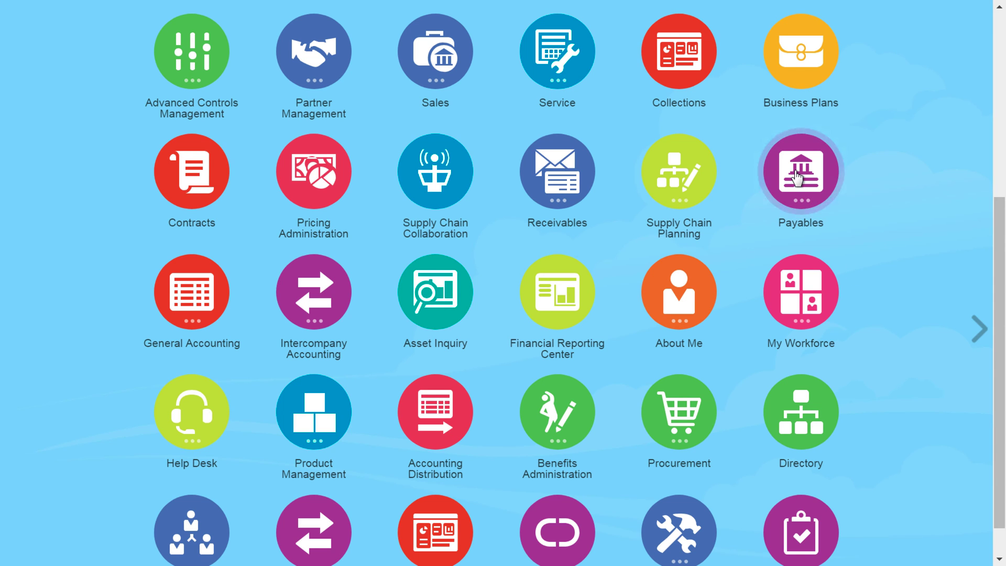
left_click(815, 205)
left_click(698, 281)
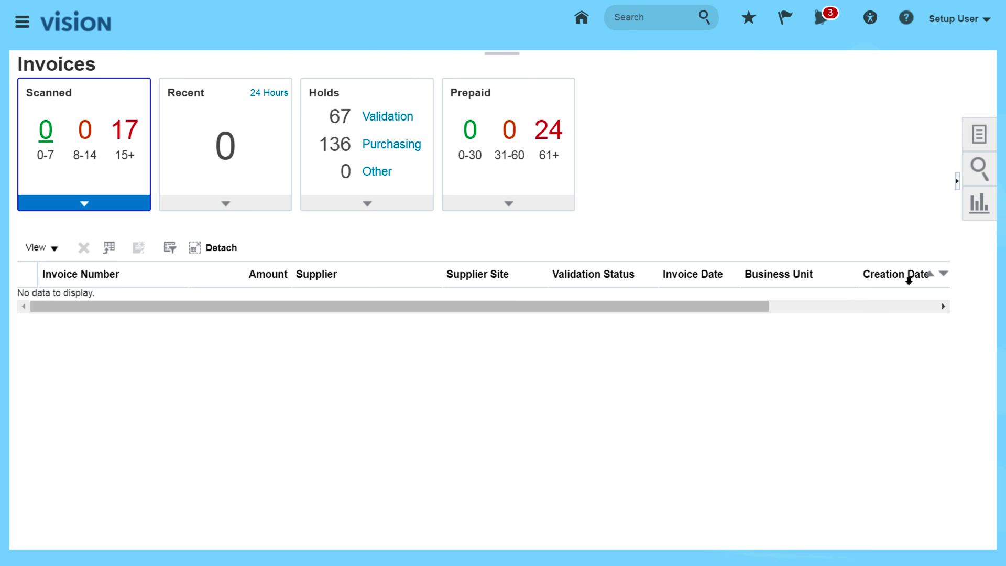
left_click(978, 134)
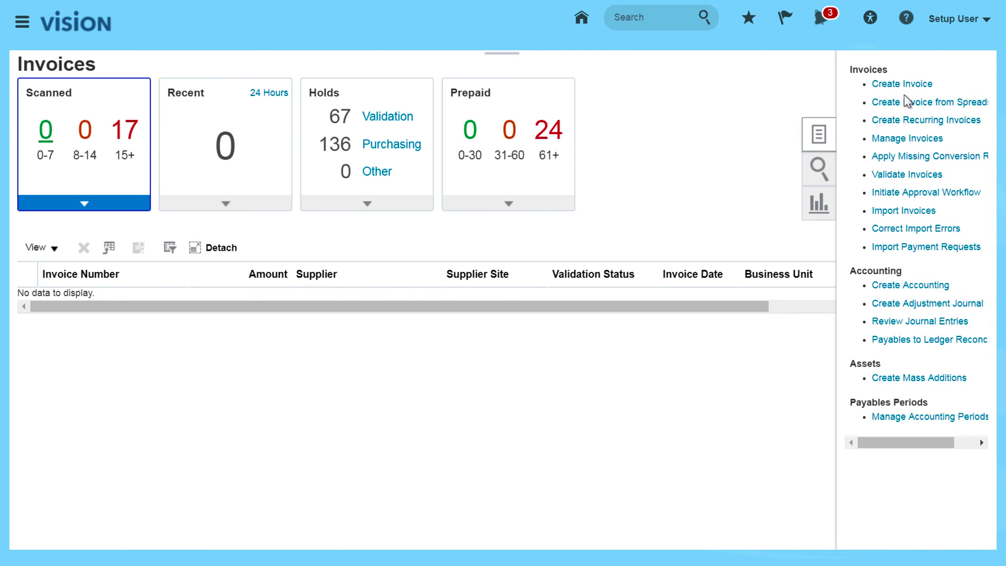
left_click(902, 84)
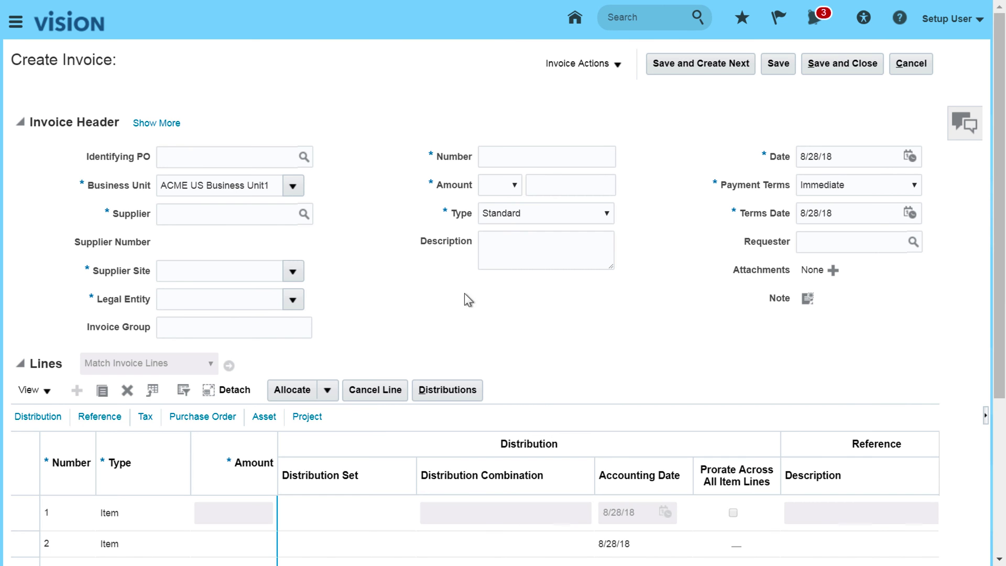
Set the supplier of the new invoice to Lee Supplies.
left_click(200, 213)
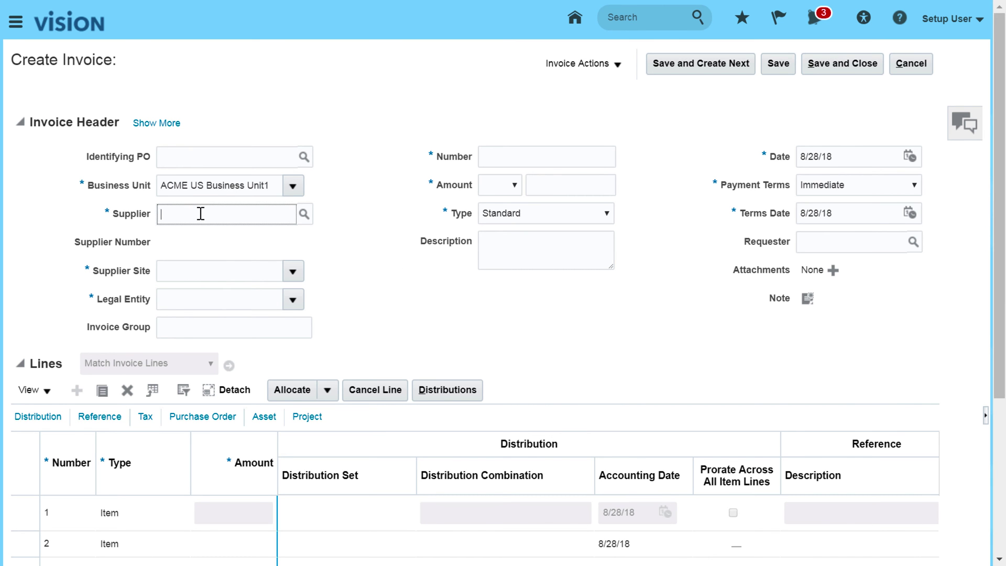
type("Lee")
left_click(179, 242)
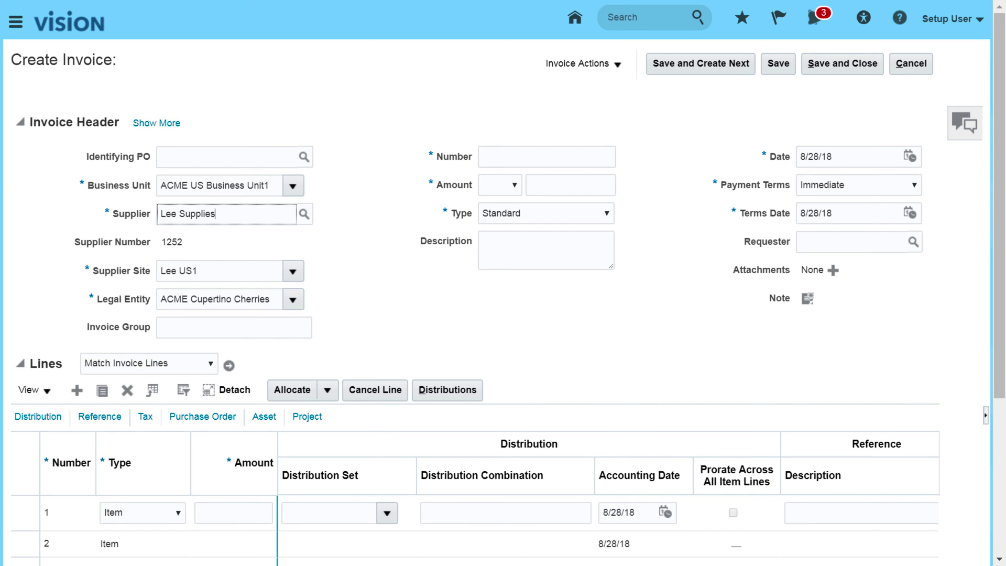
Enter invoice number INV-100001 and an invoice amount of 1,000.00 in USD in the header.
left_click(506, 155)
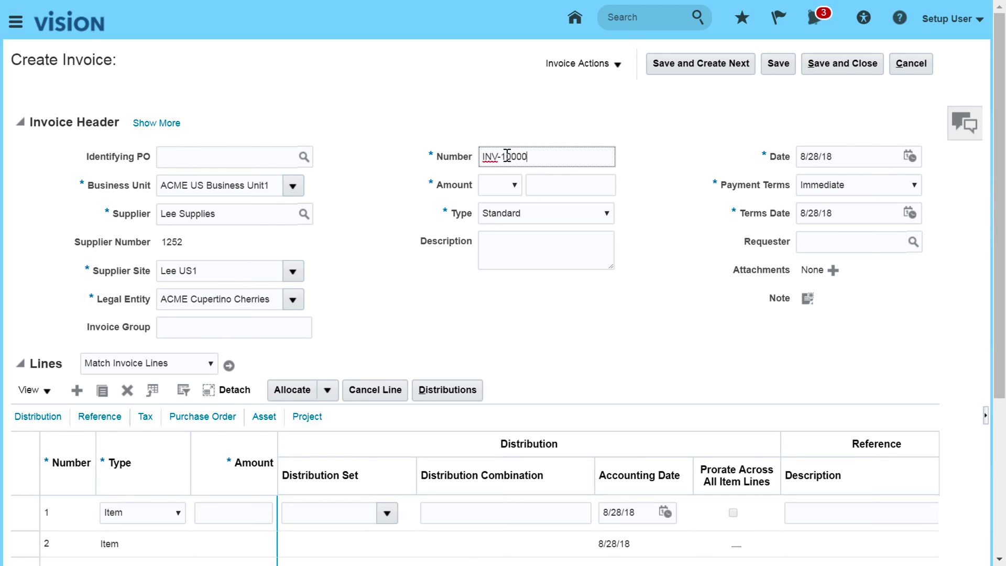
left_click(513, 186)
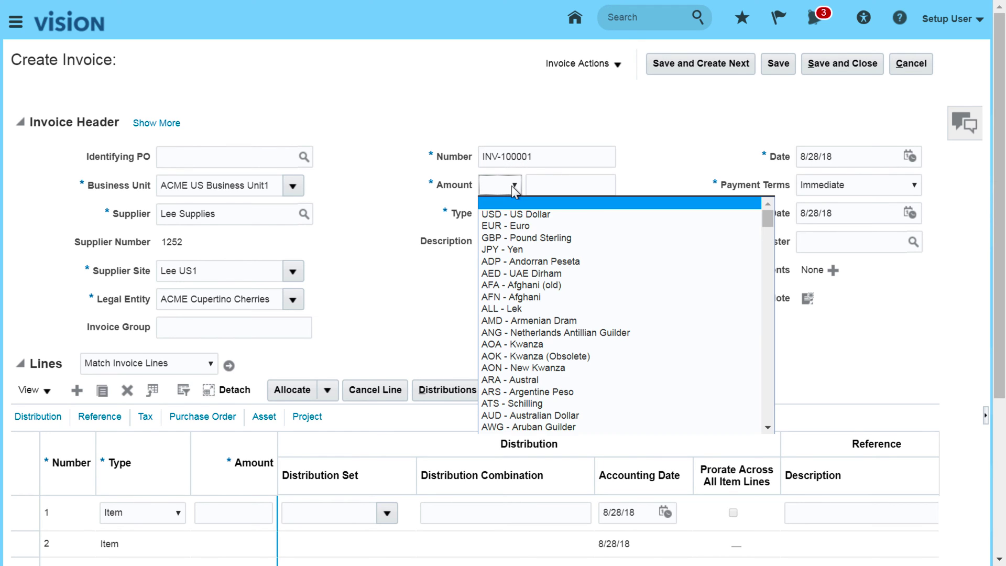
left_click(508, 214)
left_click(558, 180)
type("1,000.00")
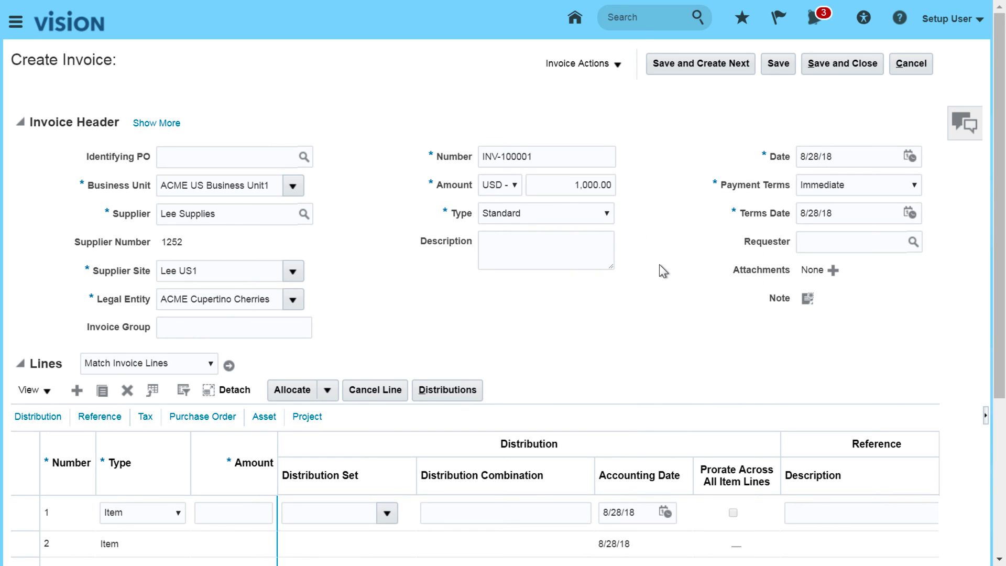
Set the amount of item line 1 to 1,000.00.
left_click(326, 509)
left_click(236, 513)
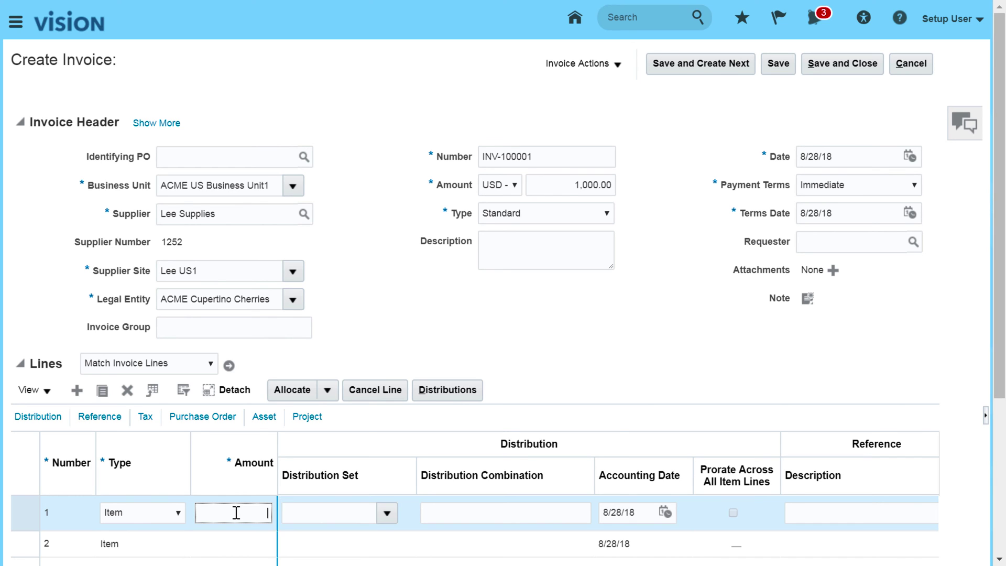
type("1000.00")
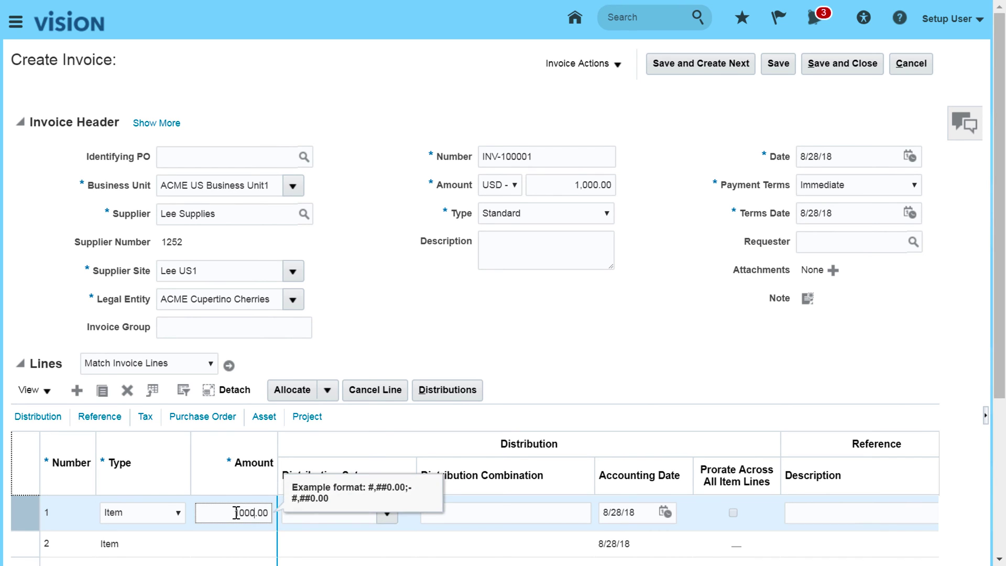
left_click(521, 405)
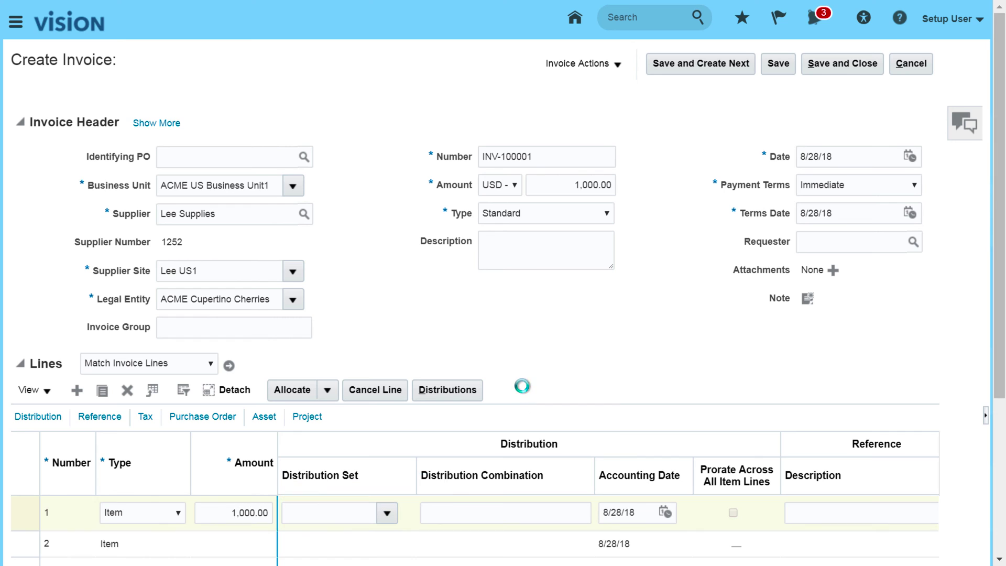
Begin line 1's distribution combination with company 3251 ACME Cupertino Cherries and line of business 10 None.
left_click(533, 512)
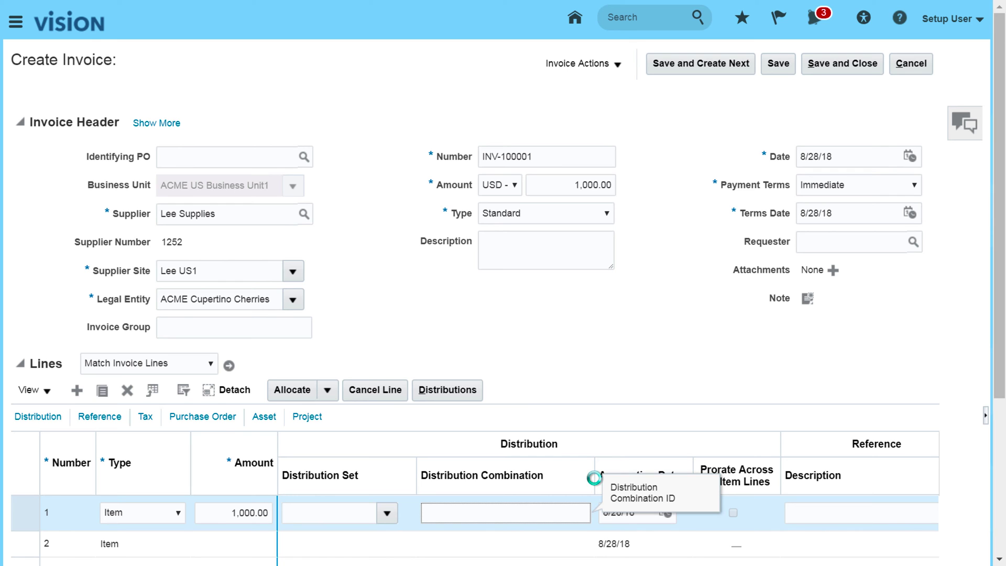
left_click_drag(594, 468, 621, 469)
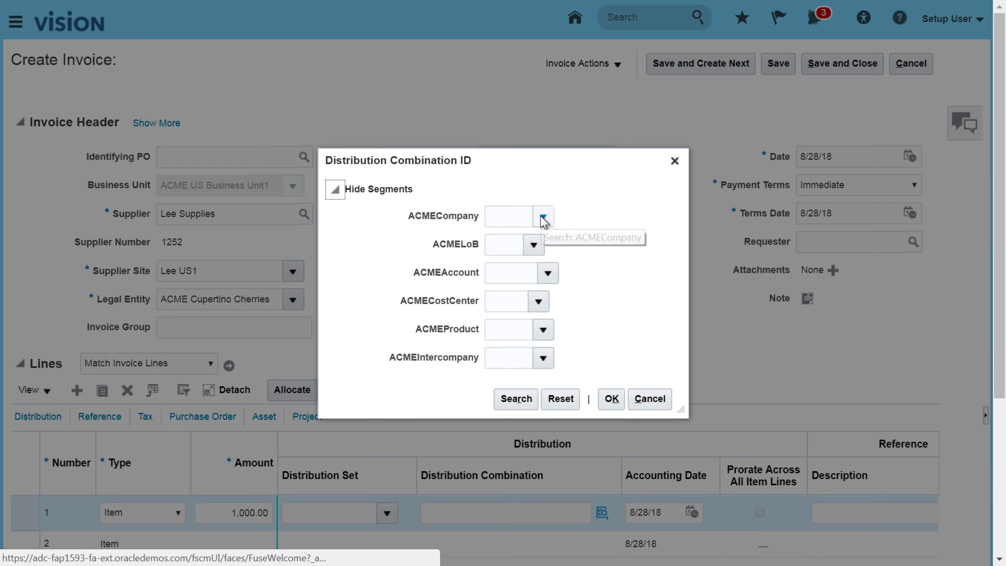
left_click(541, 217)
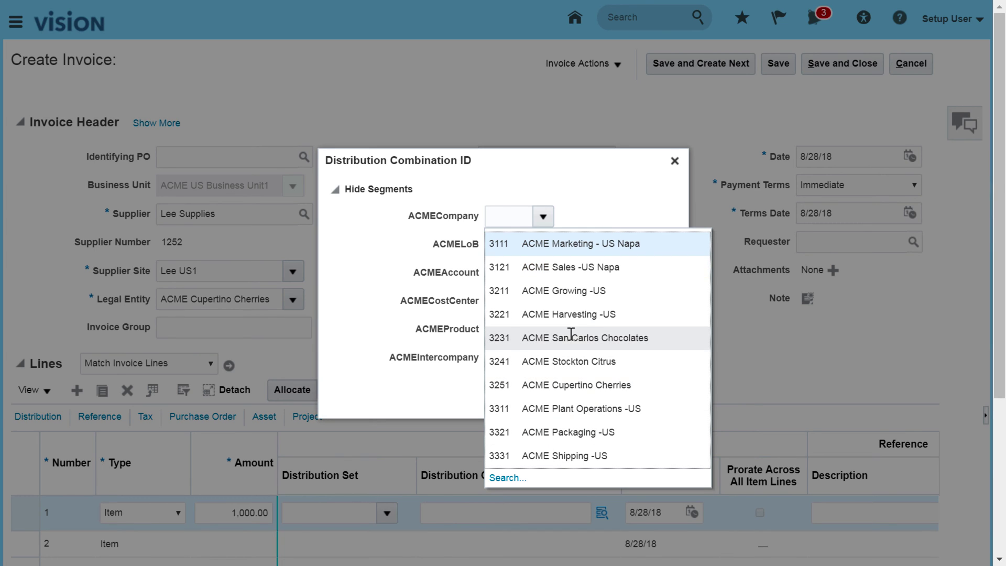
left_click(548, 390)
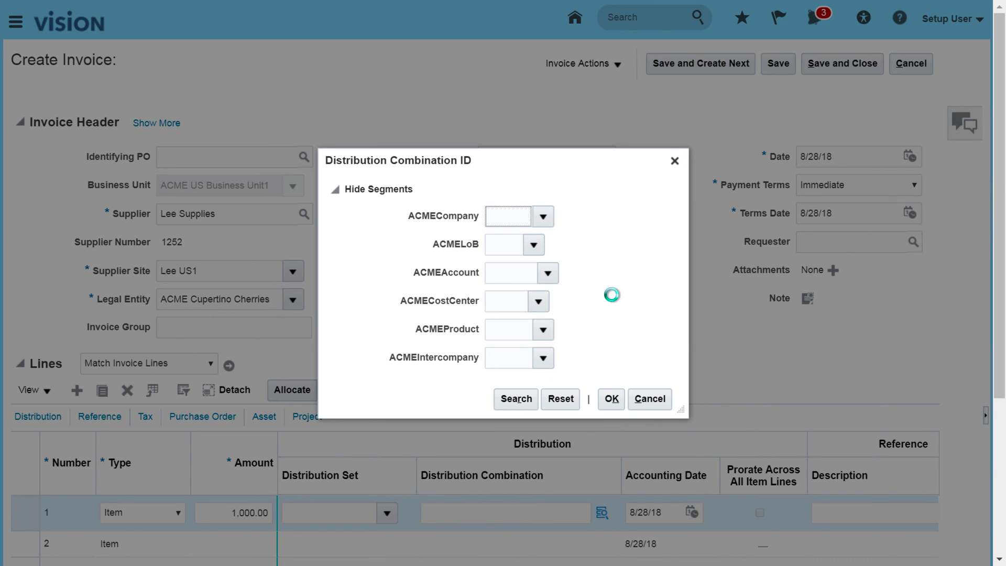
left_click(534, 246)
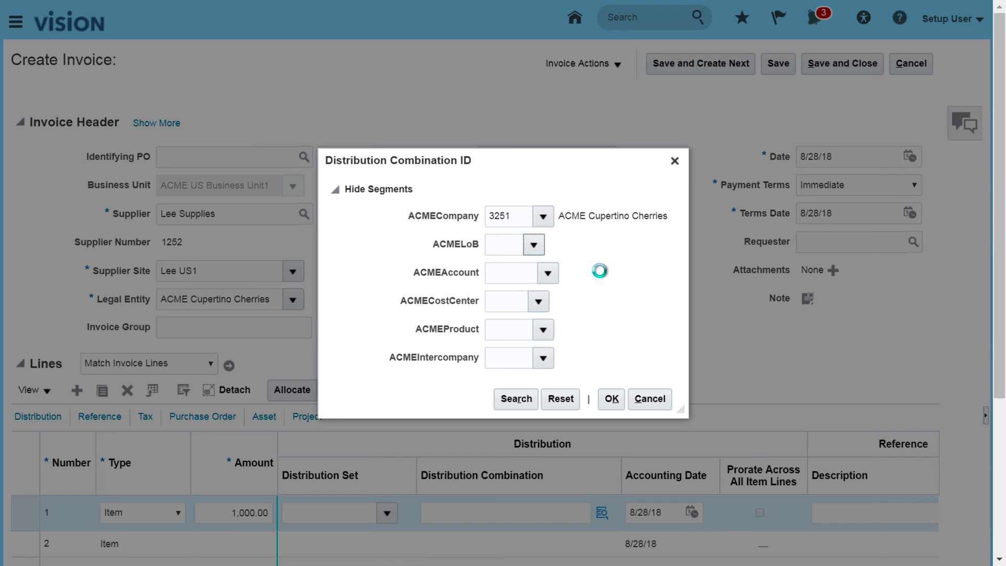
left_click(529, 275)
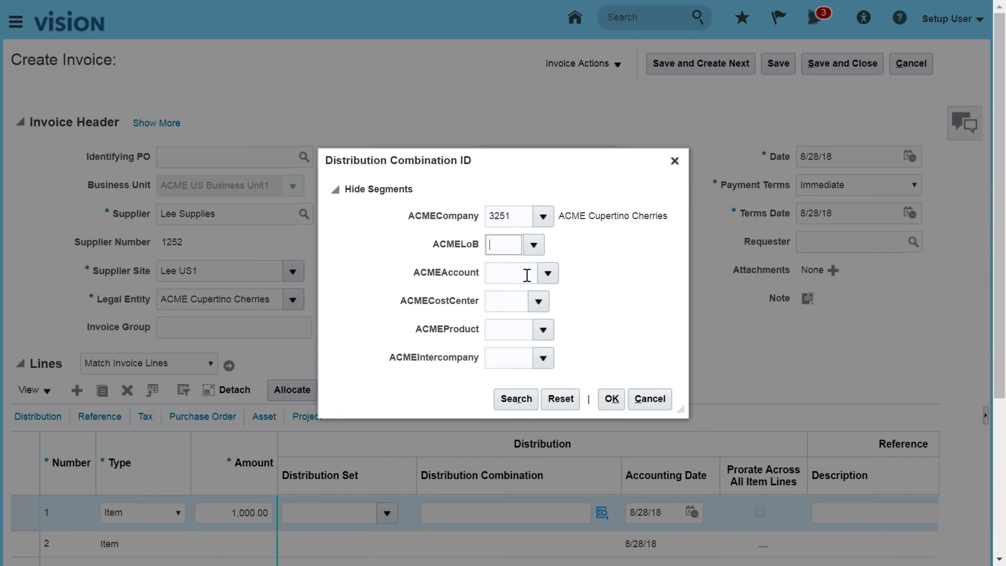
Find the ACMEAccount value by the description Misc and choose 60041 Miscellaneous Expenses.
left_click(548, 273)
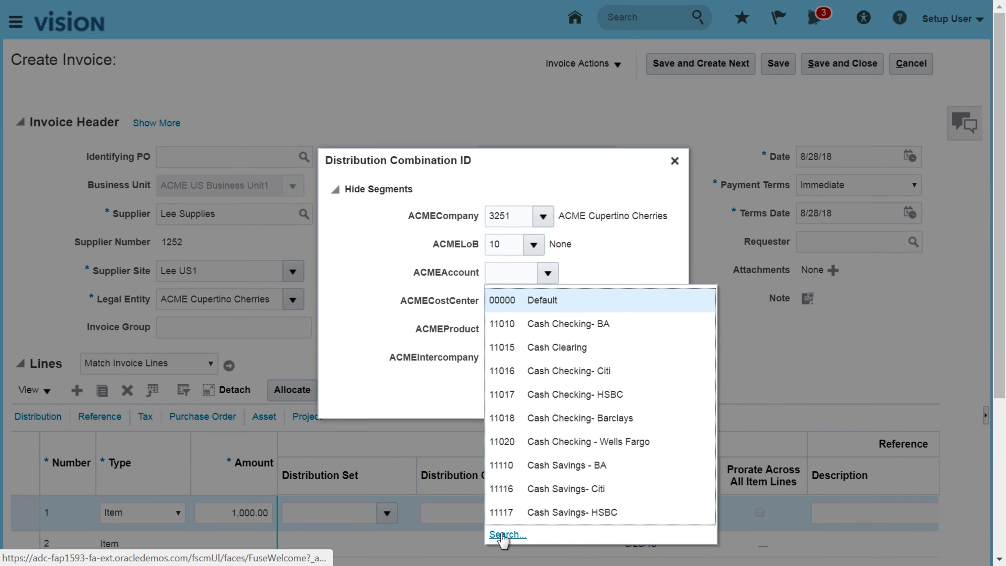
left_click(506, 535)
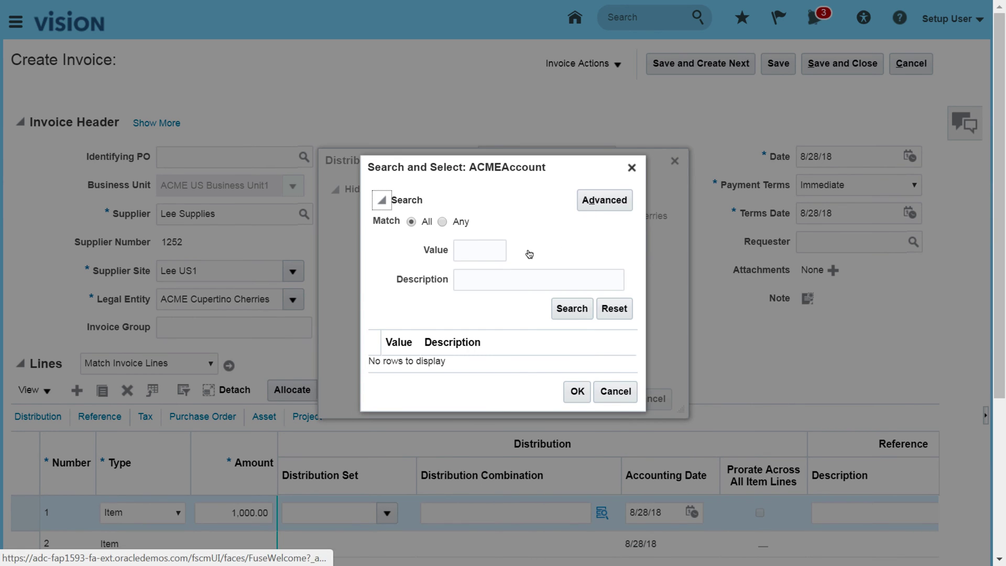
left_click(487, 274)
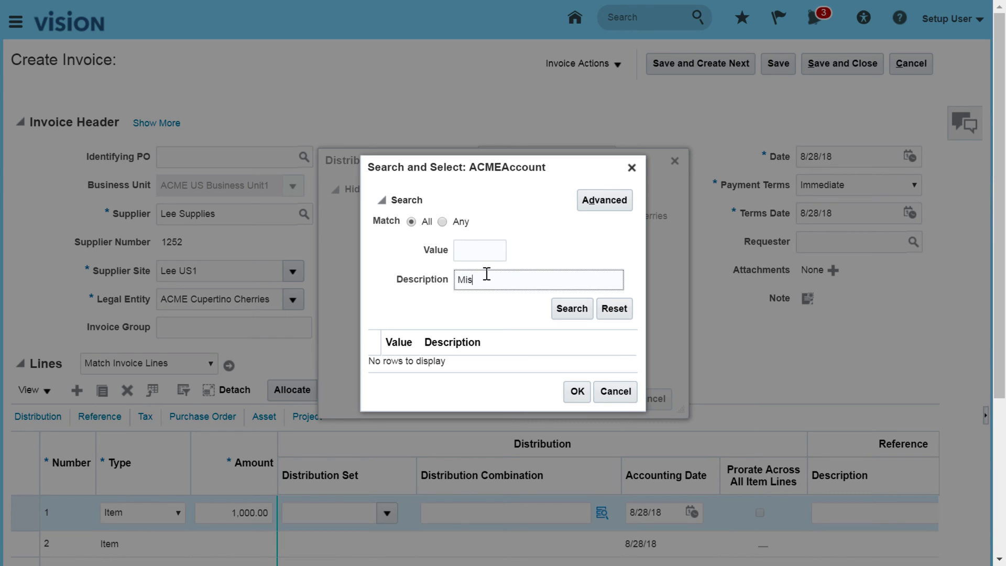
left_click(570, 308)
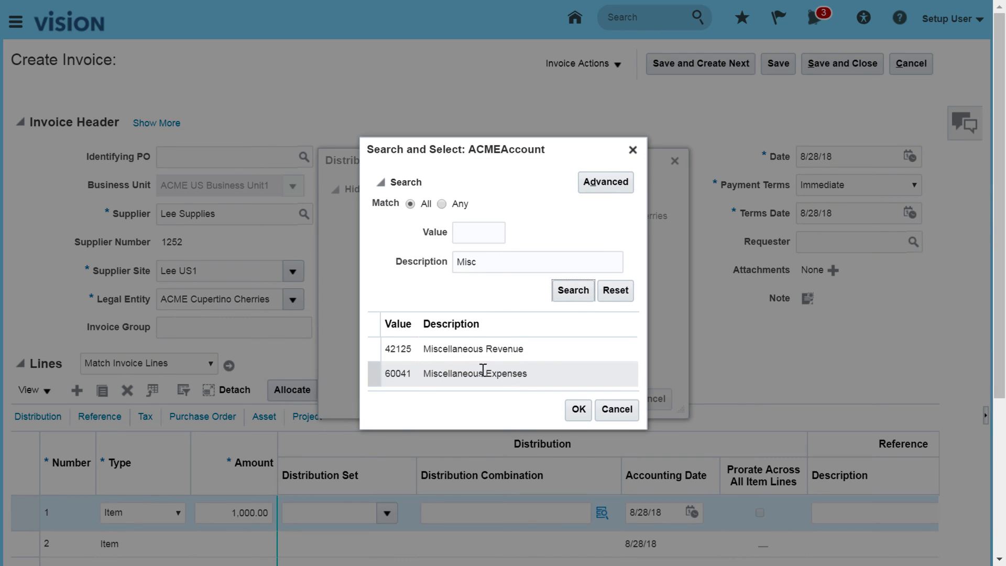
left_click(454, 374)
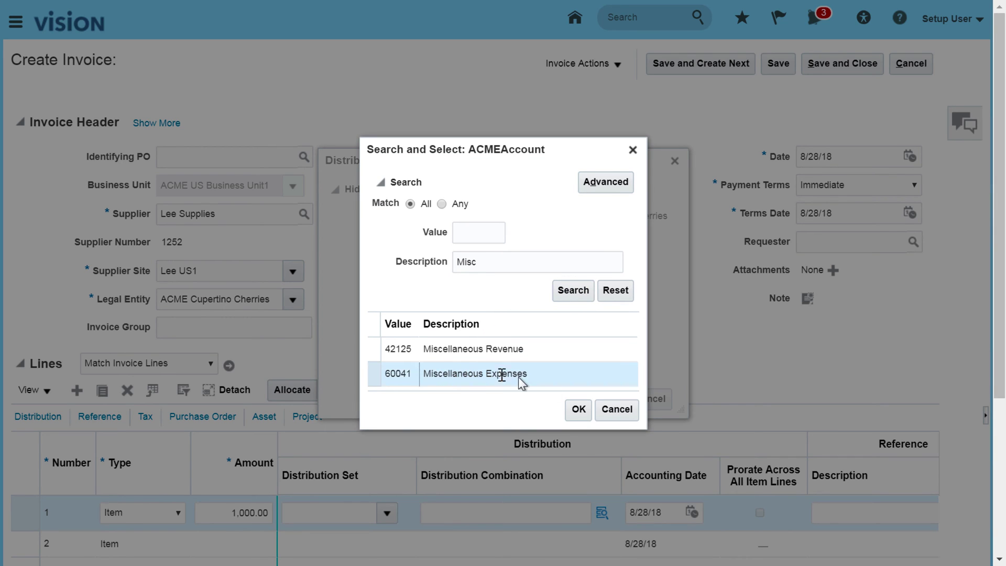
left_click(578, 410)
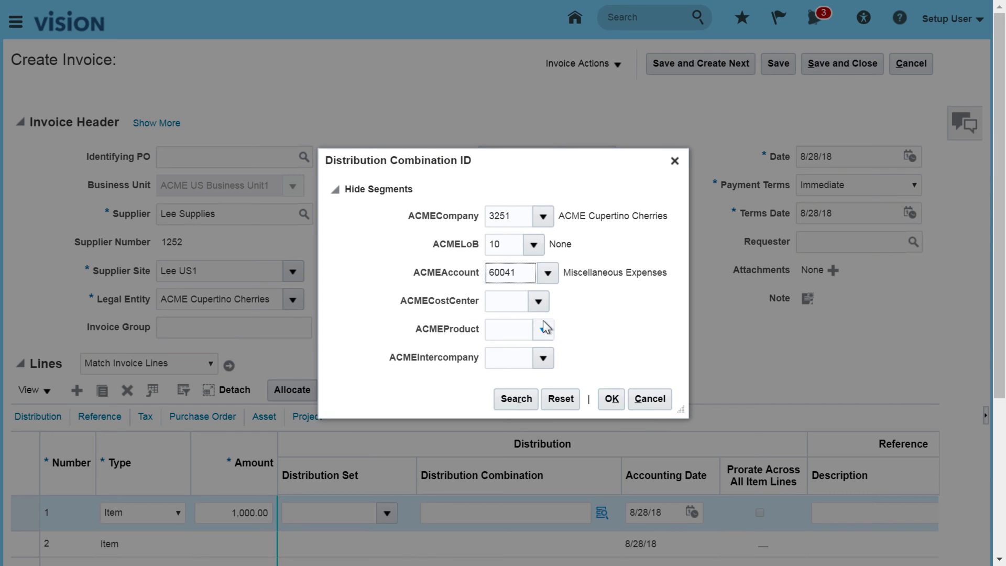
Complete the distribution combination with cost center 110 RandD US, product 0000 and intercompany 3251 ACME Cupertino Cherries, and accept it.
left_click(538, 303)
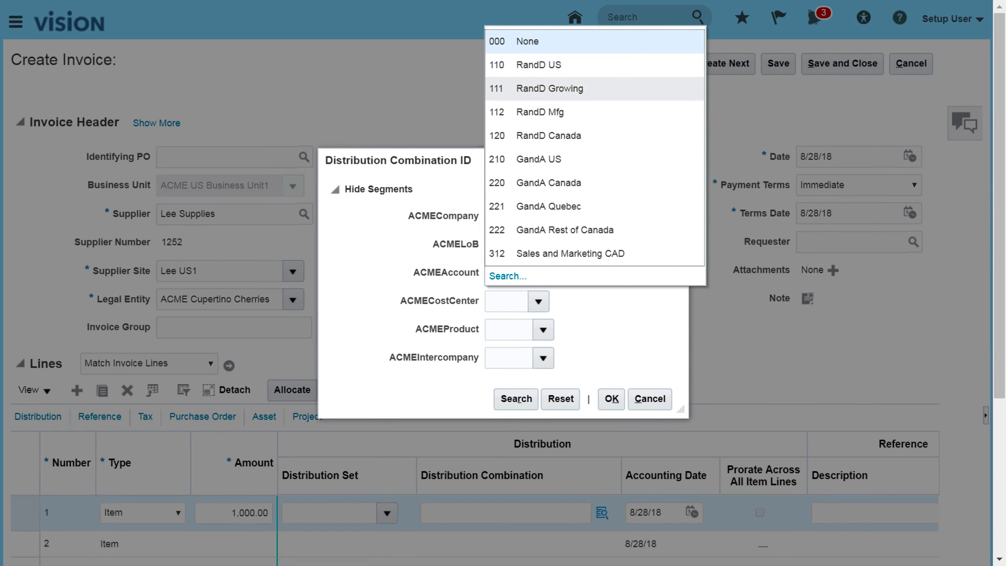
left_click(559, 65)
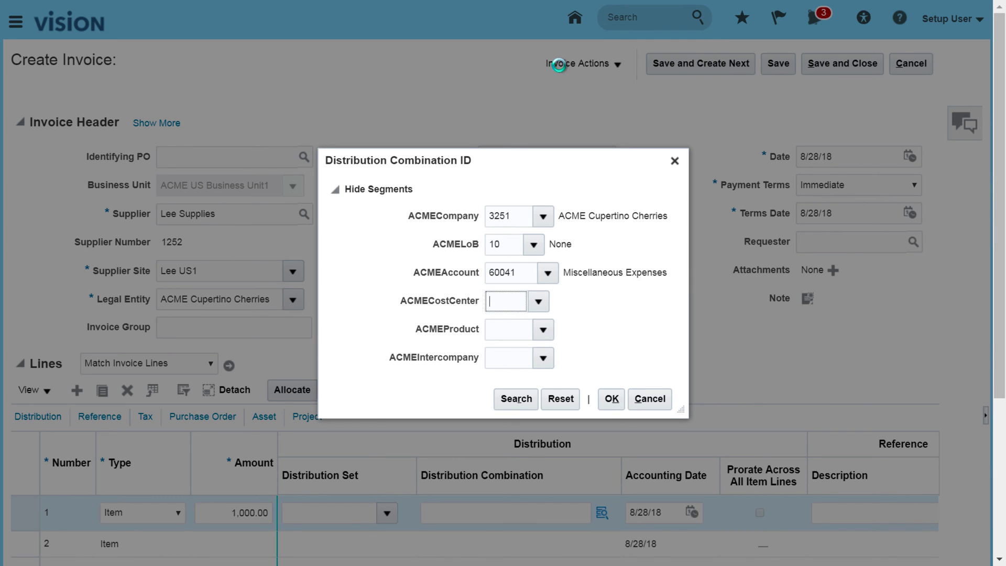
left_click(543, 331)
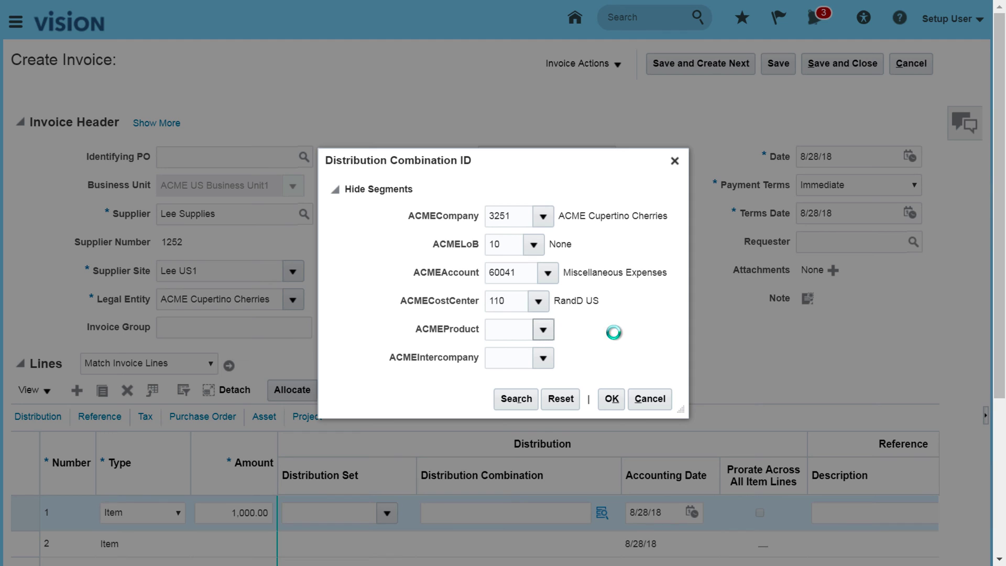
left_click(526, 70)
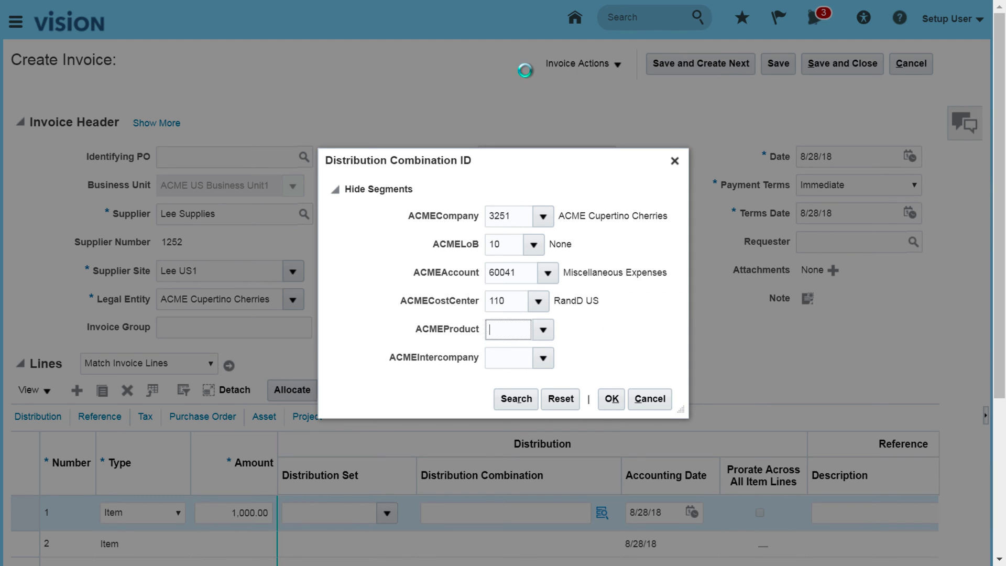
left_click(543, 359)
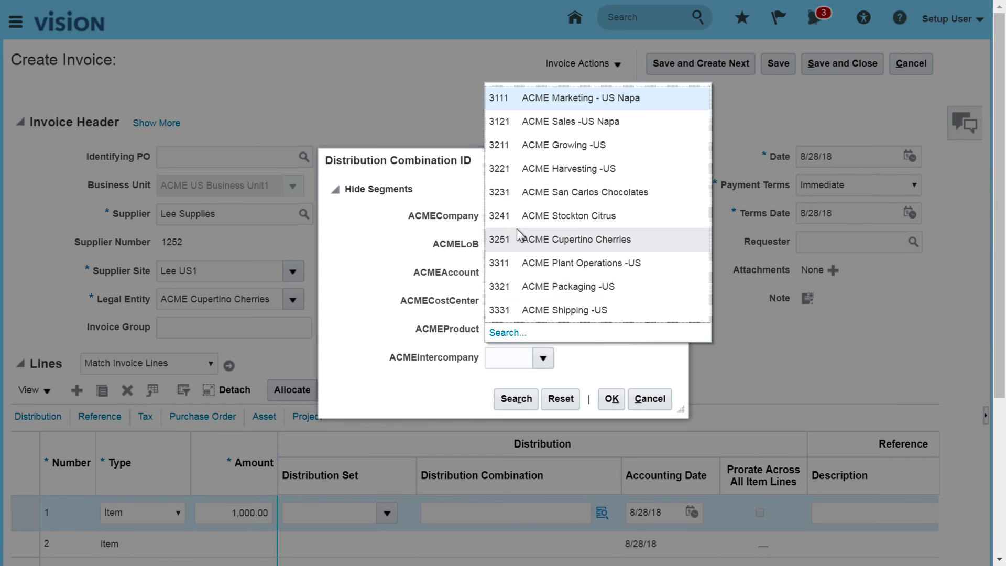
left_click(519, 240)
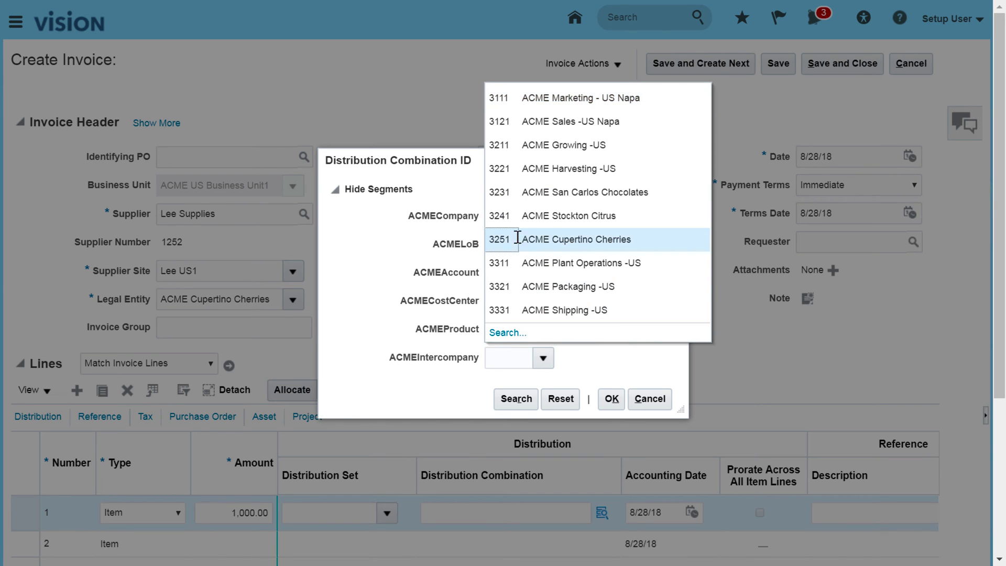
left_click(612, 399)
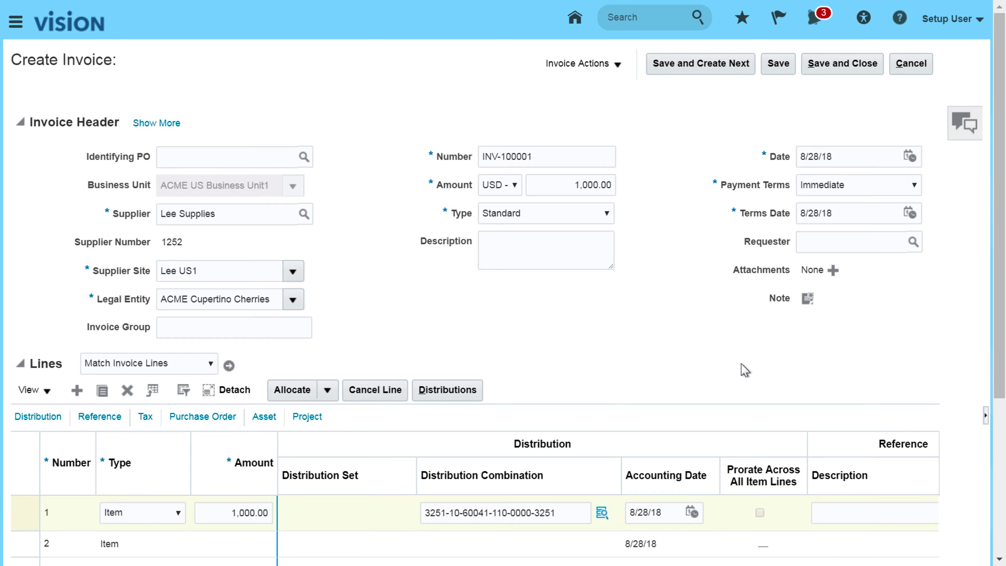
left_click(556, 514)
left_click_drag(556, 514, 394, 515)
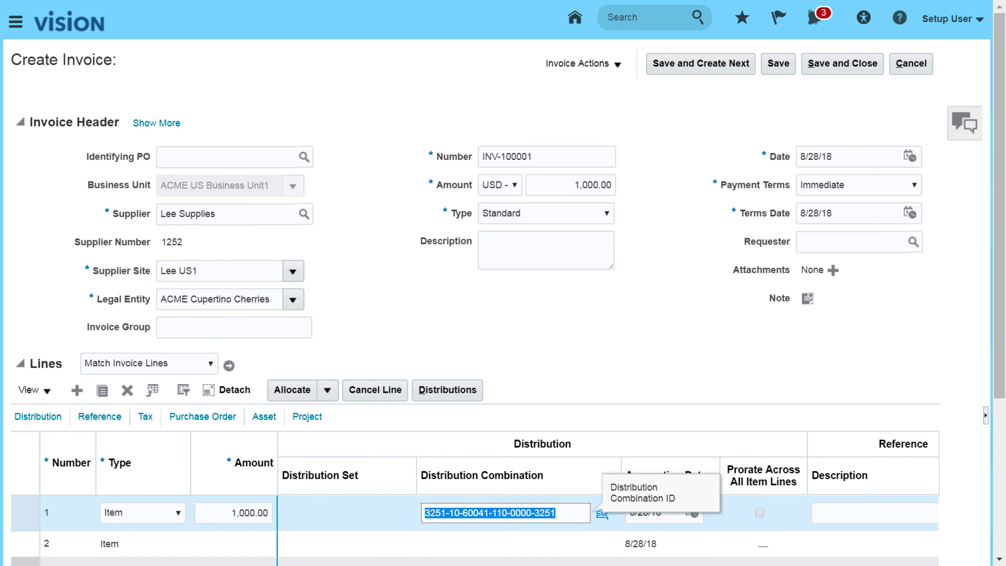
left_click(654, 270)
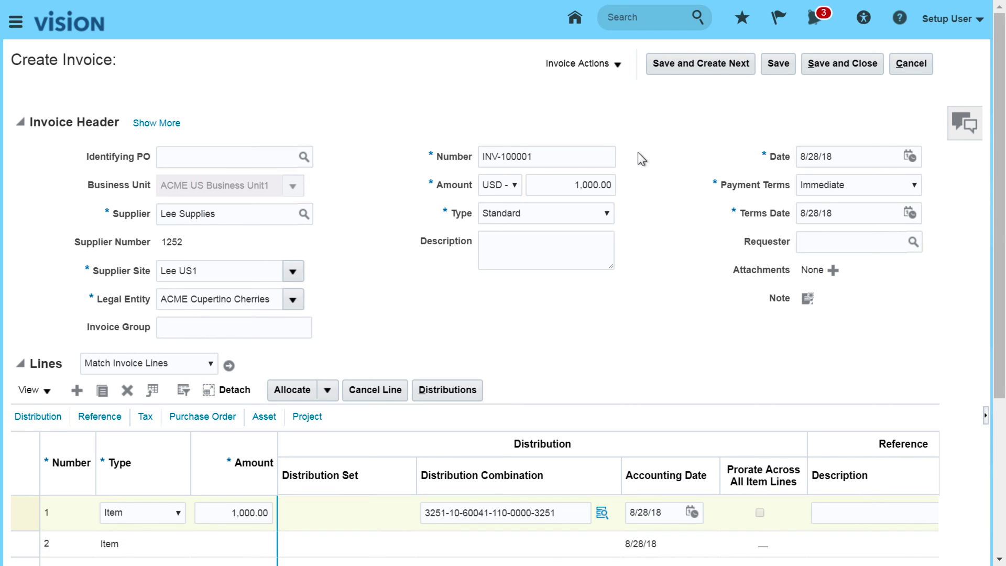
Review the invoice's installment details and leave them without making changes.
left_click(618, 67)
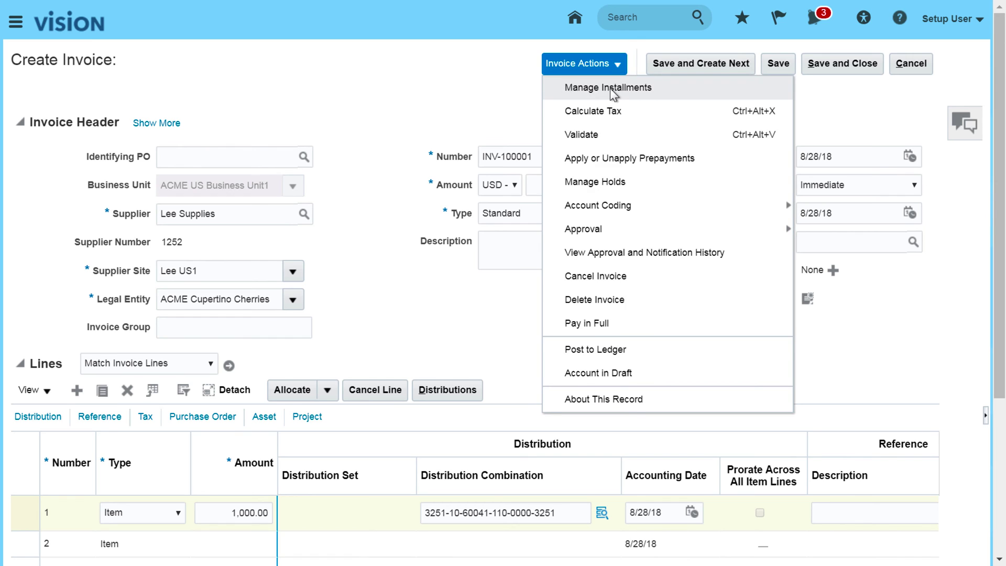
left_click(610, 88)
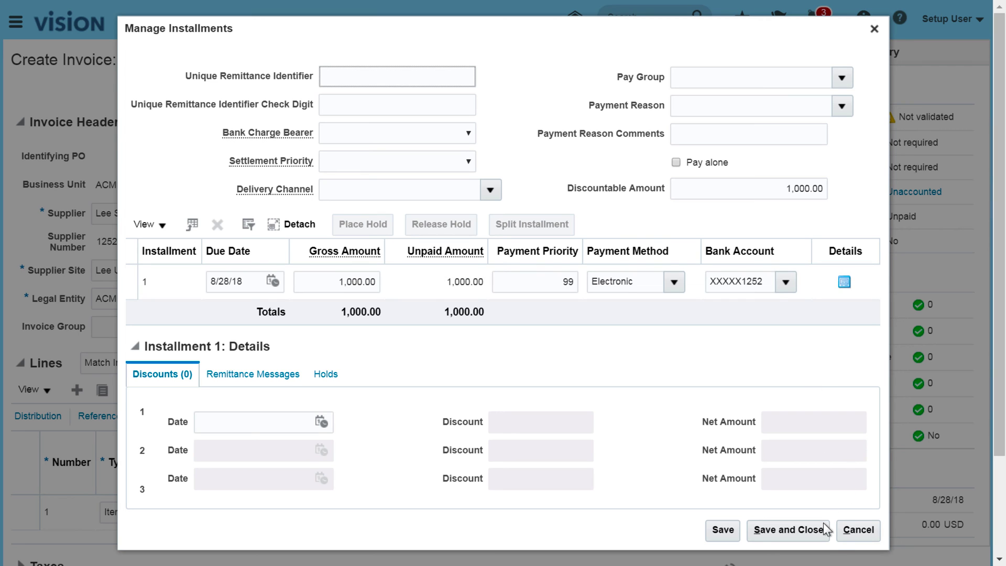
left_click(856, 529)
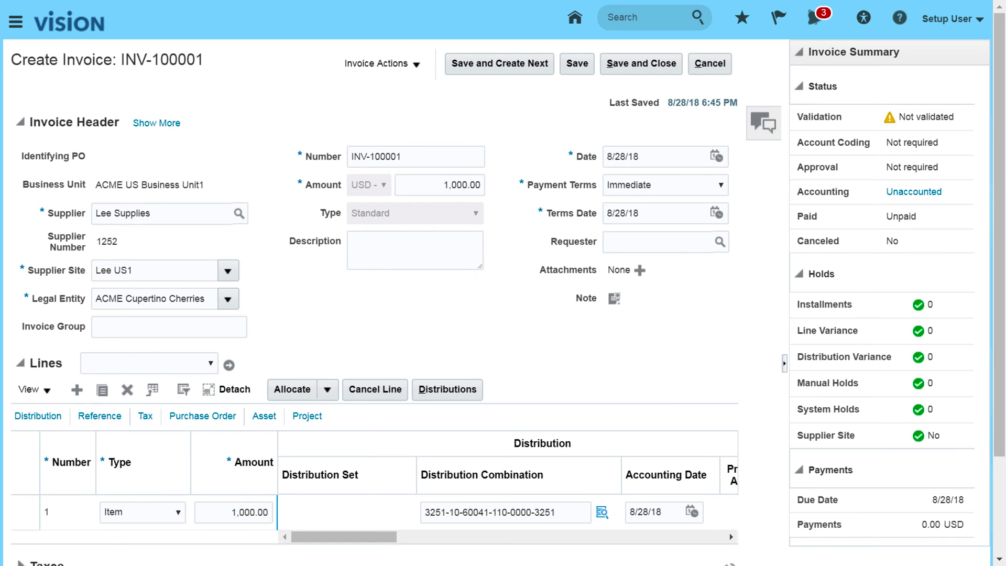
Validate invoice INV-100001 and save it.
left_click(417, 65)
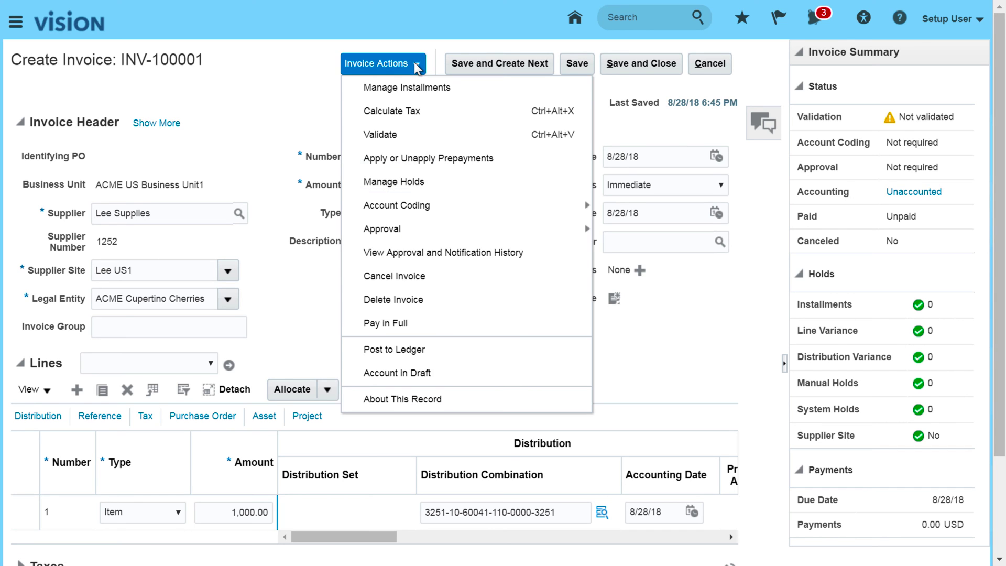
left_click(438, 135)
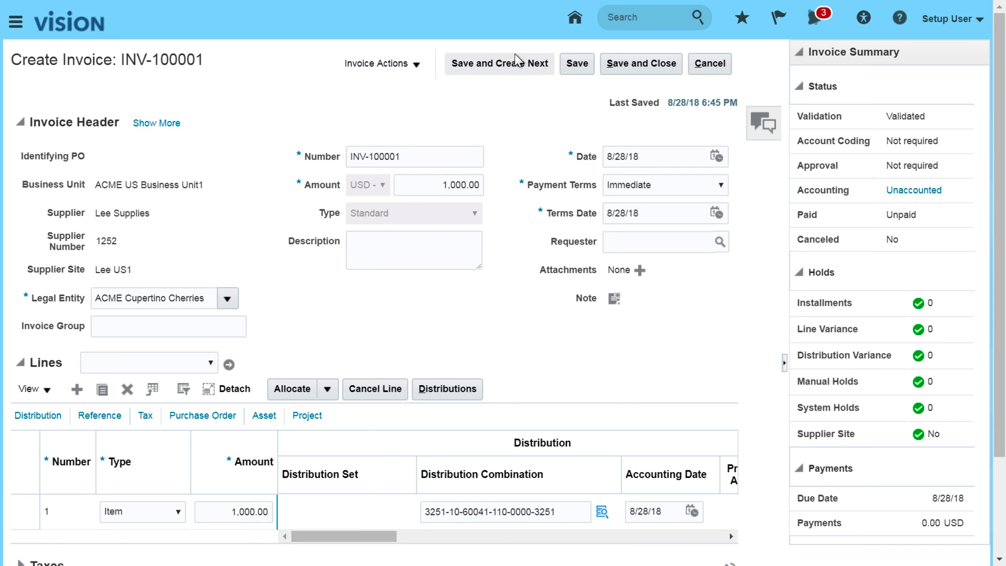
left_click(576, 63)
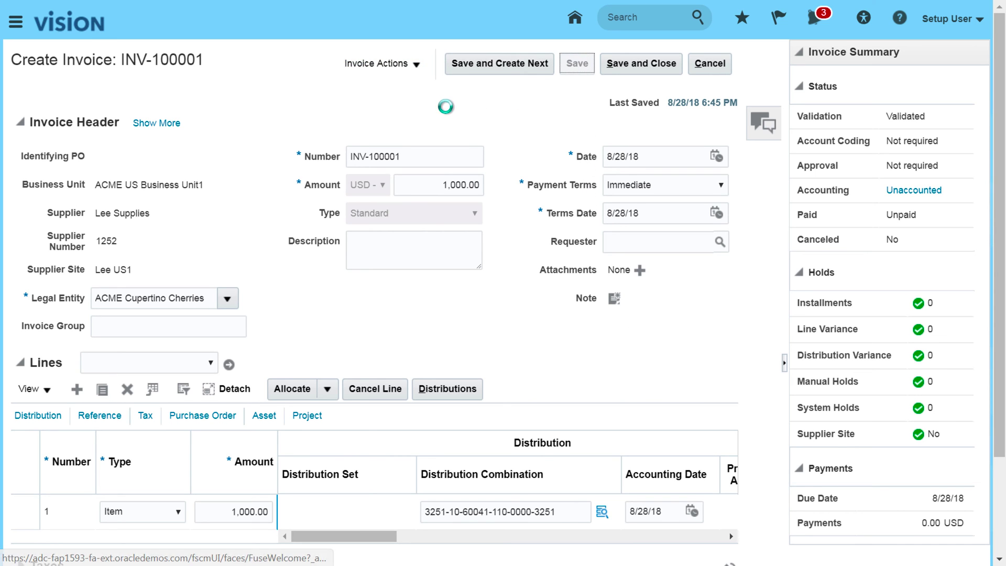
Post invoice INV-100001 to the ledger, and review its accounting lines and the header's accounting details.
left_click(414, 64)
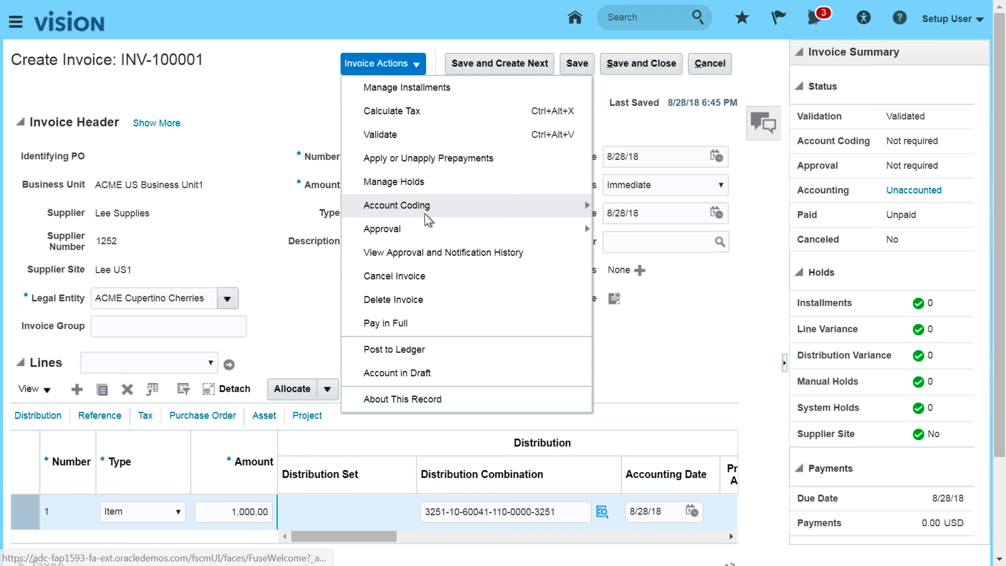
left_click(413, 351)
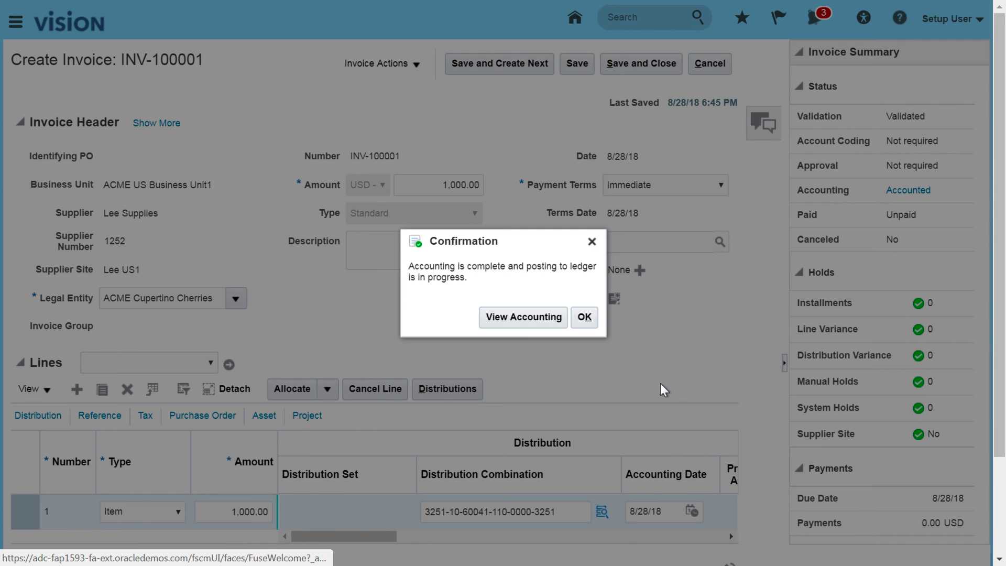
left_click(504, 316)
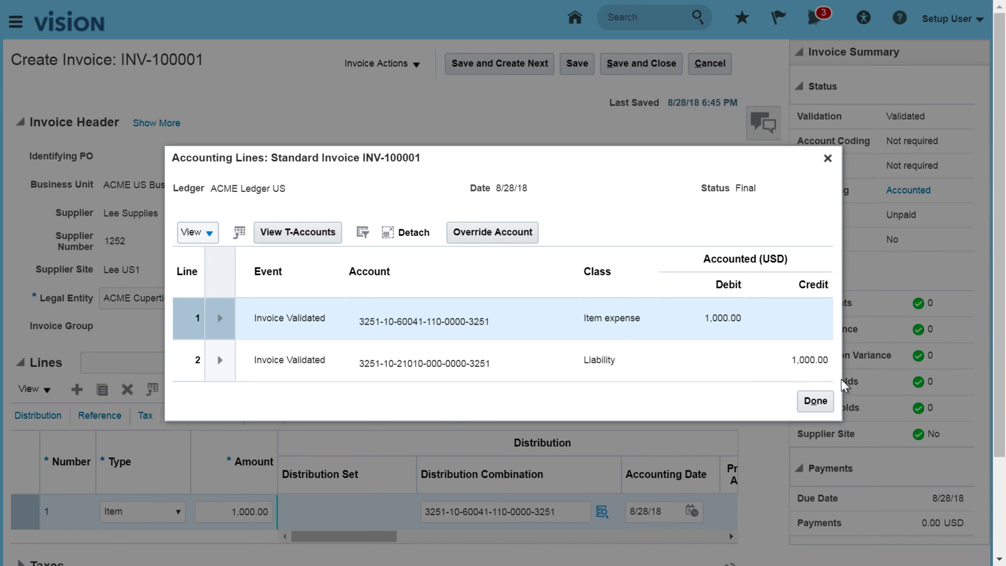
left_click(814, 402)
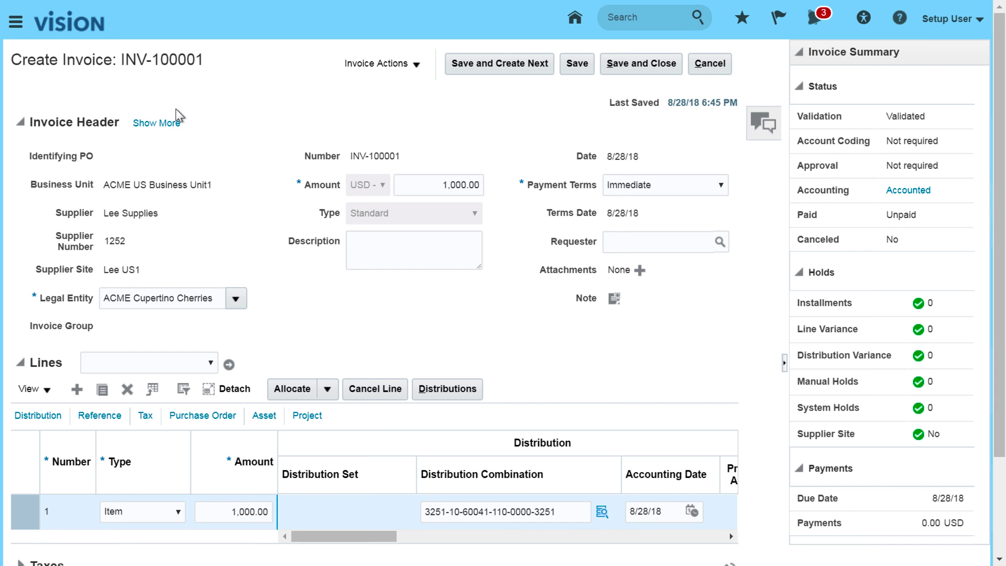
left_click(154, 123)
left_click(100, 155)
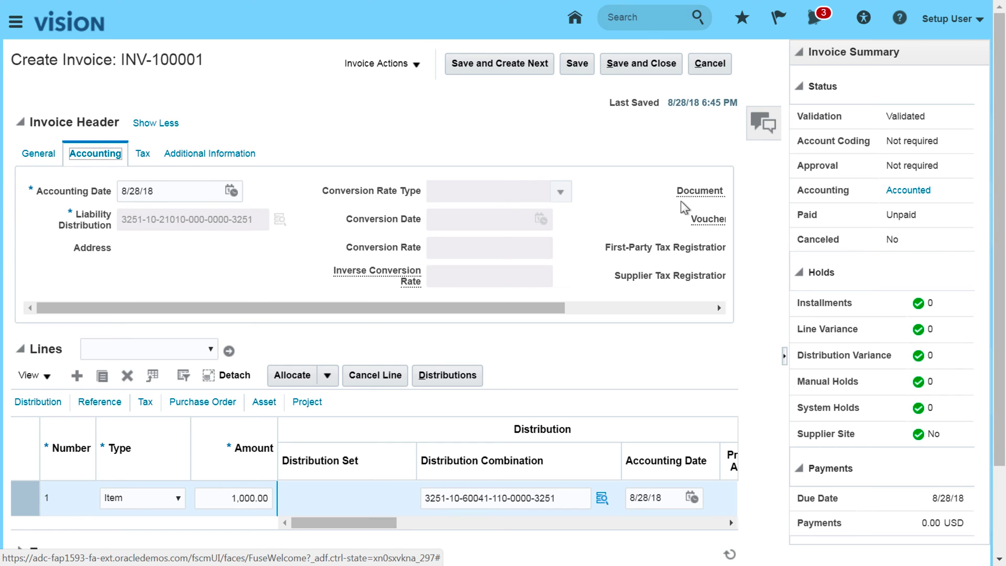
Pay invoice INV-100001 in full using the payment process profile SWIFT MT103, and save and close the invoice.
left_click(415, 64)
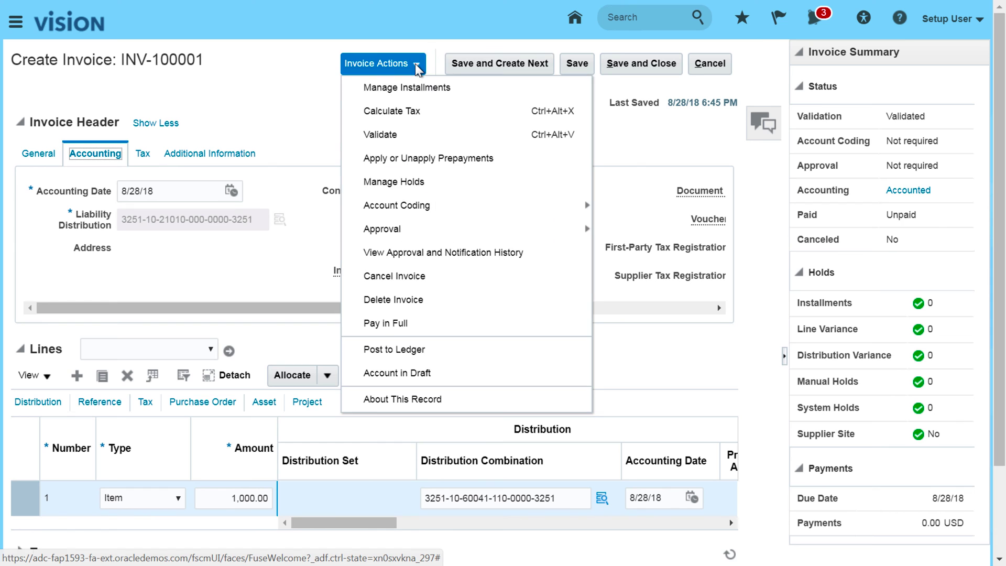
left_click(402, 326)
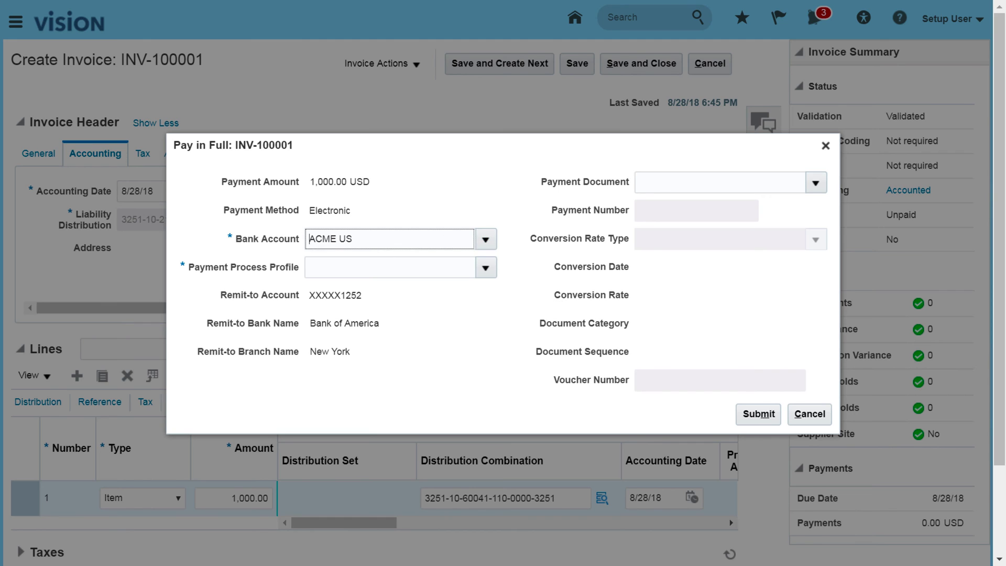
left_click(485, 267)
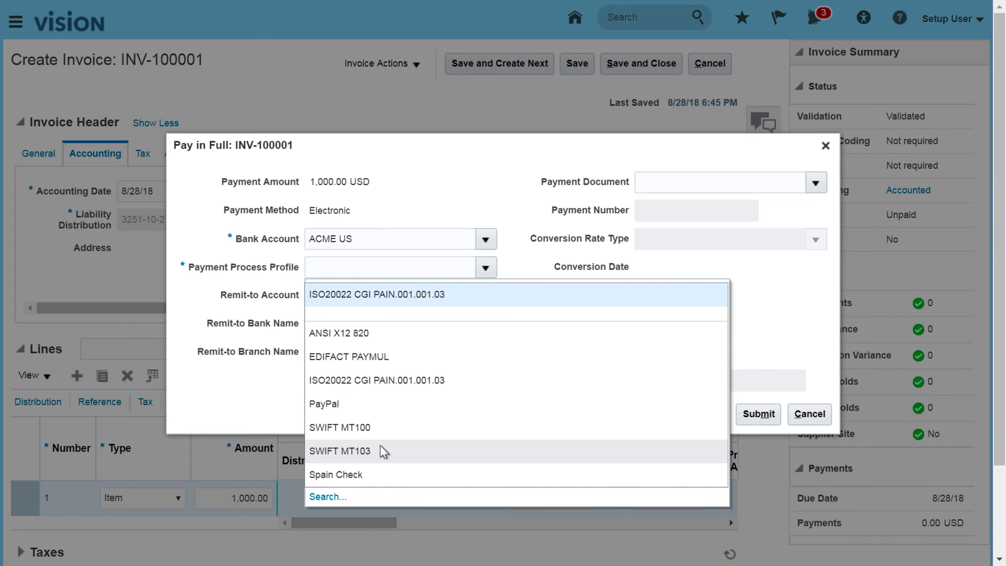
left_click(377, 452)
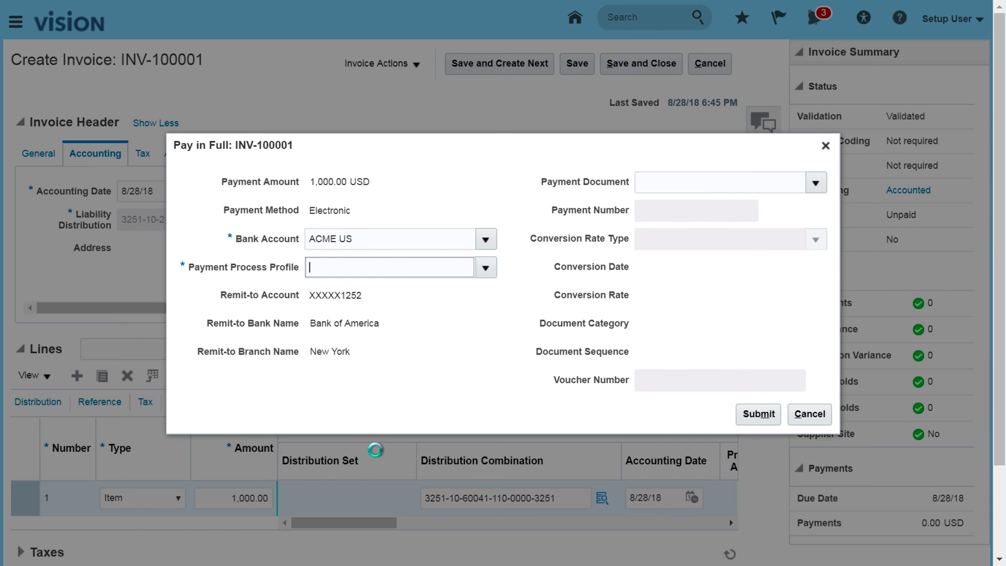
left_click(759, 417)
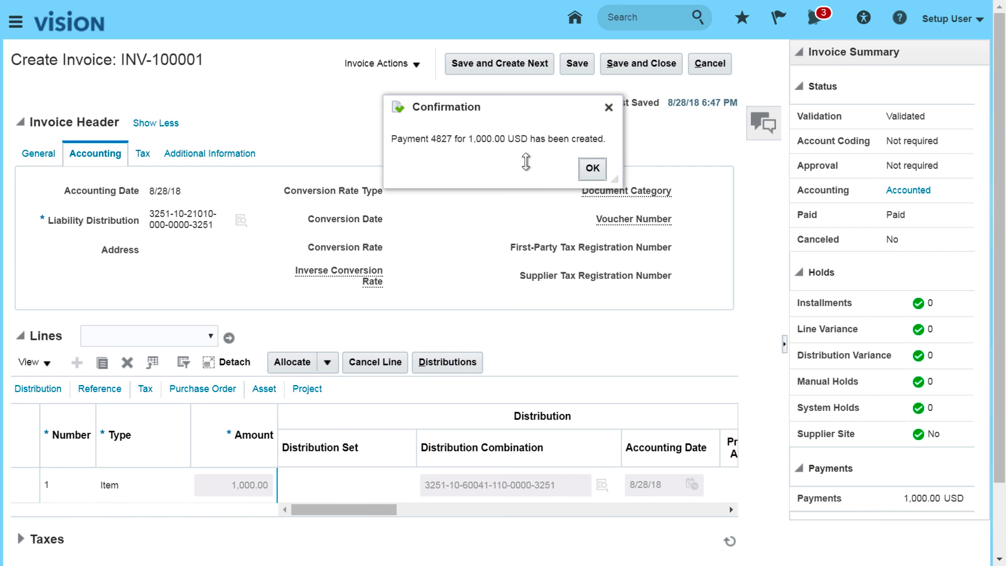
left_click(594, 170)
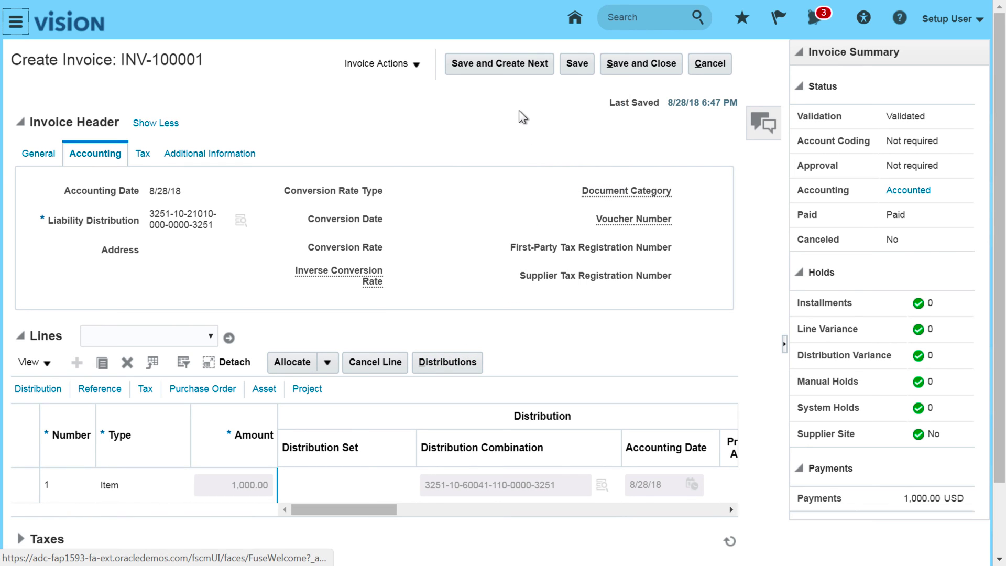
left_click(624, 62)
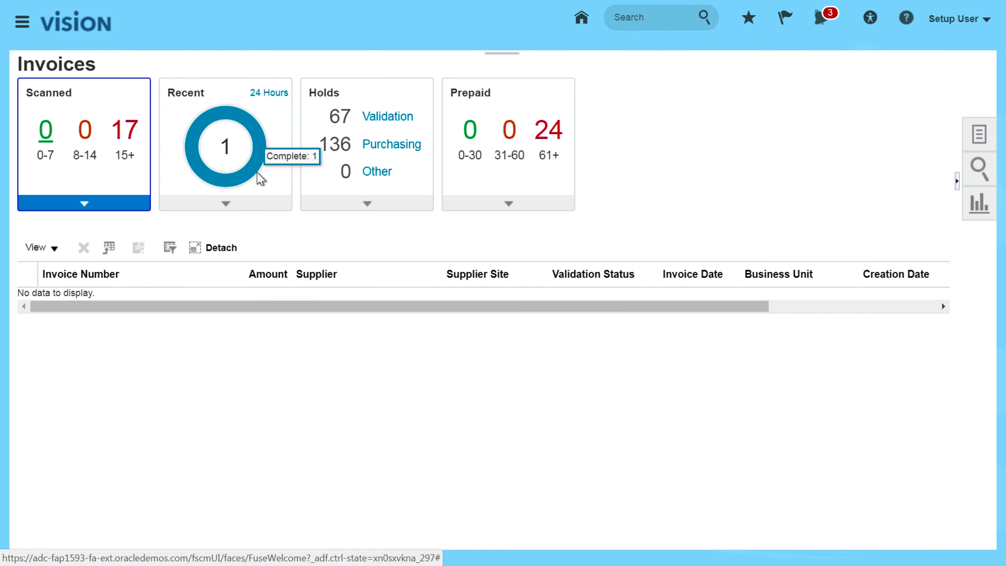
Switch from the Invoices work area to Payments and open the Manage Payments task.
left_click(978, 144)
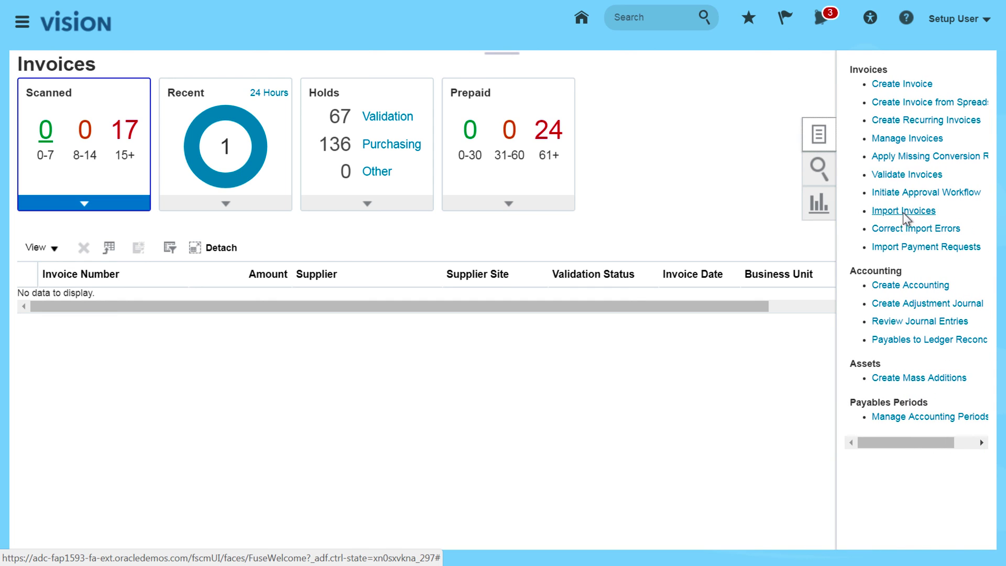
left_click(737, 178)
left_click(506, 54)
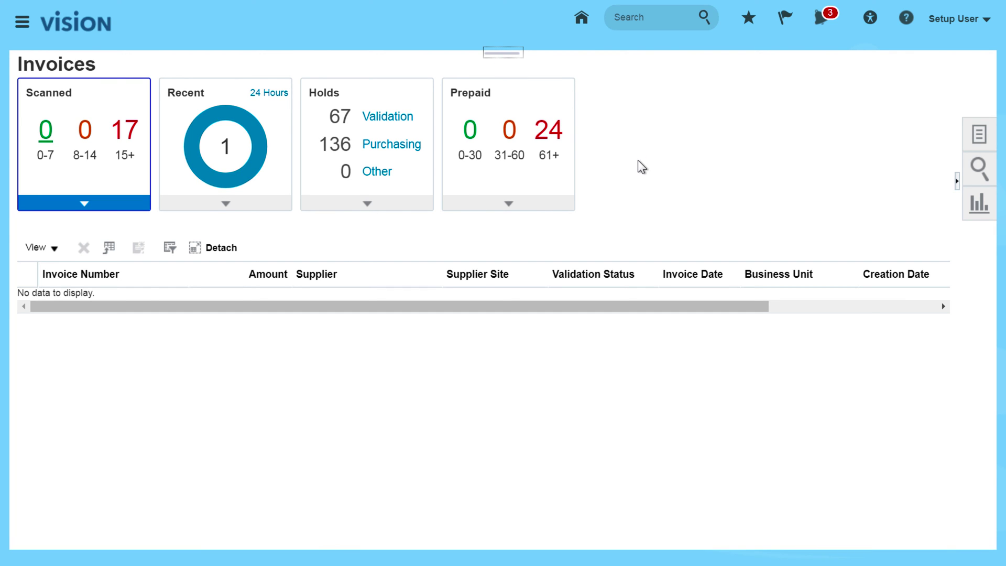
left_click(603, 79)
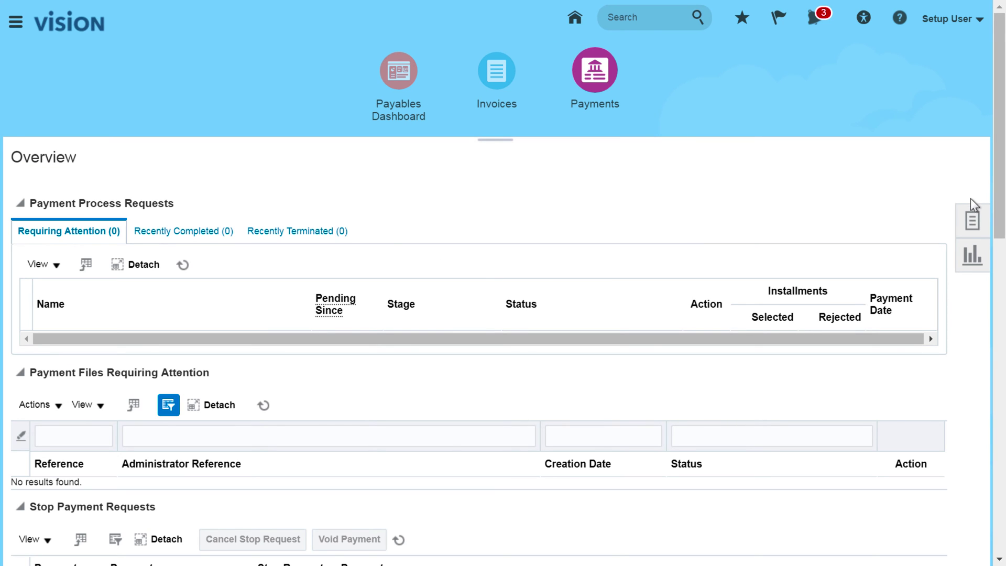
left_click(971, 220)
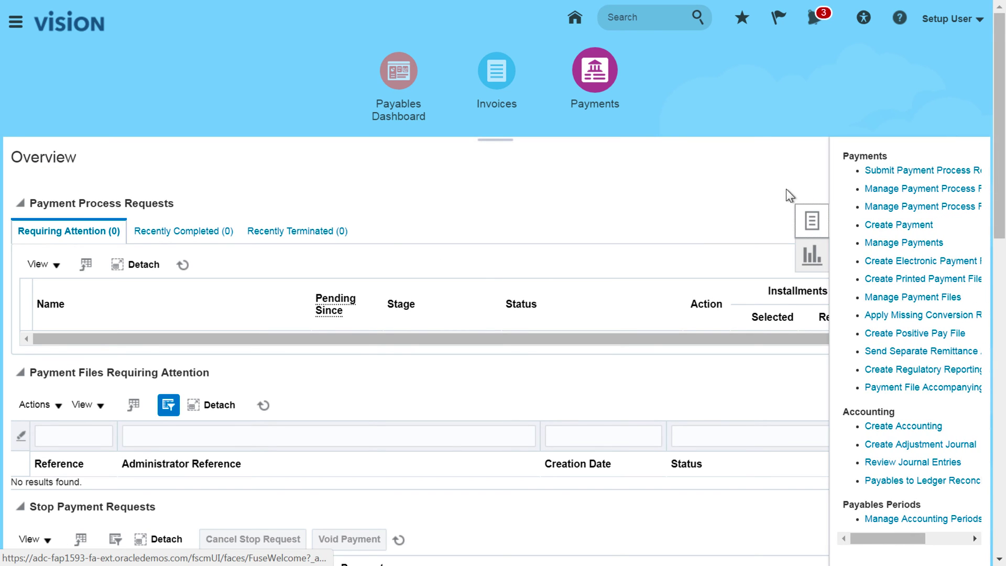
left_click(883, 242)
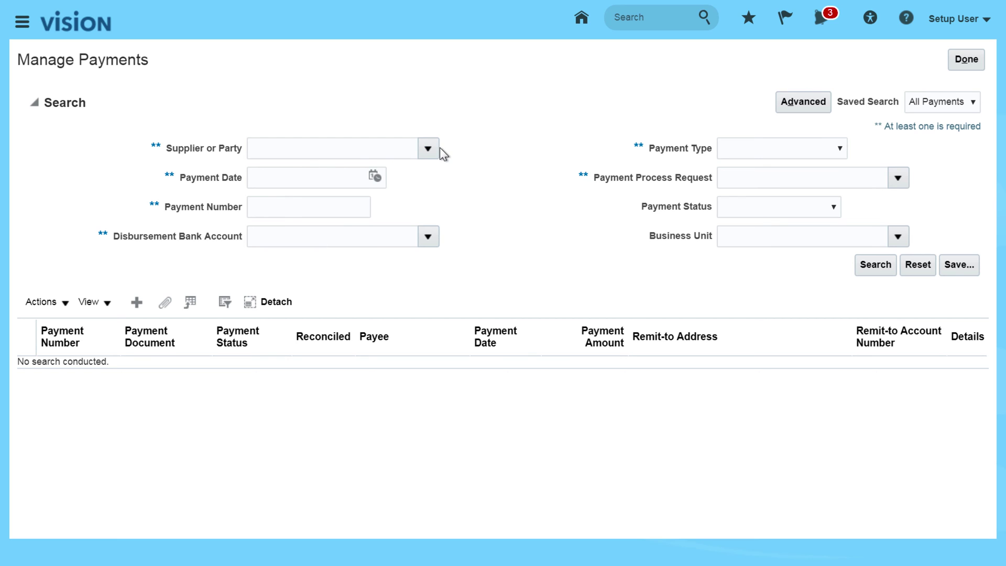
Search for payments with the payment date 8/28/18 and open the Lee Supplies payment.
left_click(375, 176)
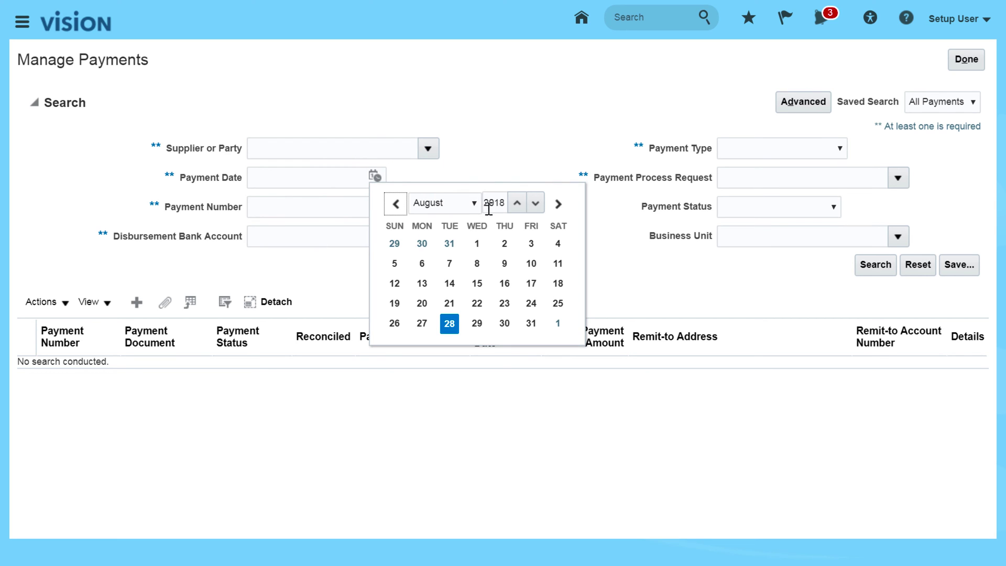
left_click(449, 323)
left_click(876, 271)
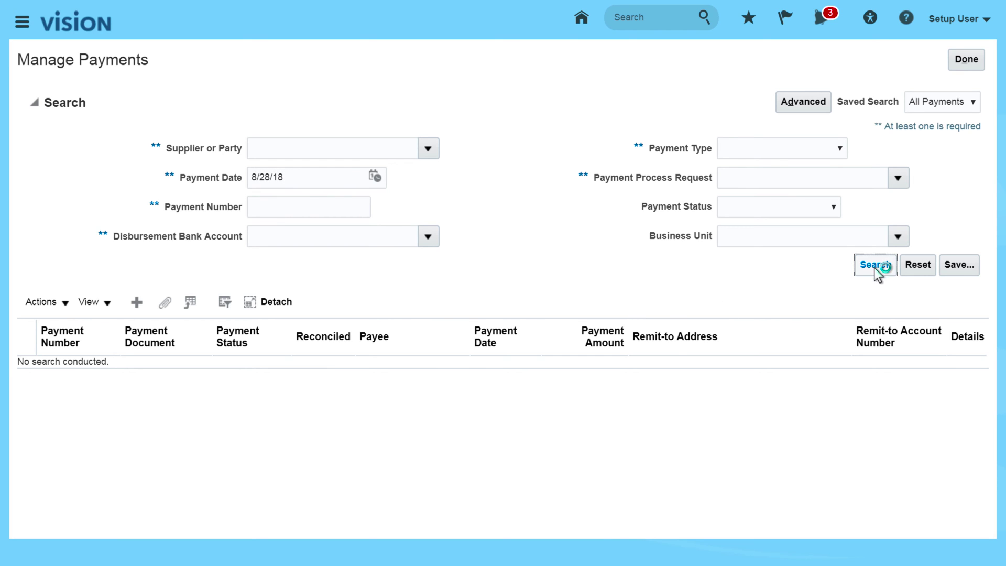
left_click(46, 208)
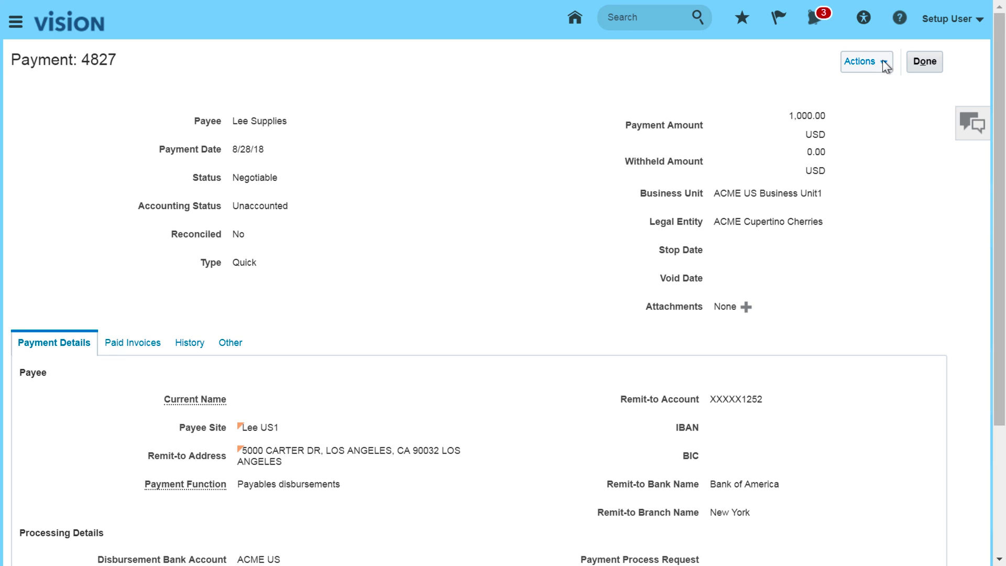
Post the Lee Supplies payment to the ledger, review its accounting lines and close the payment.
left_click(883, 61)
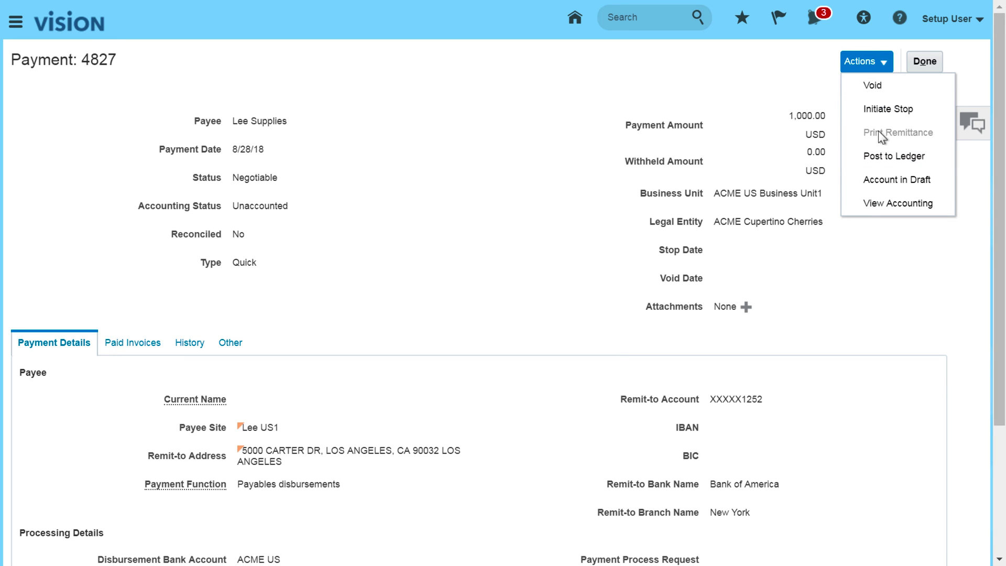
left_click(878, 158)
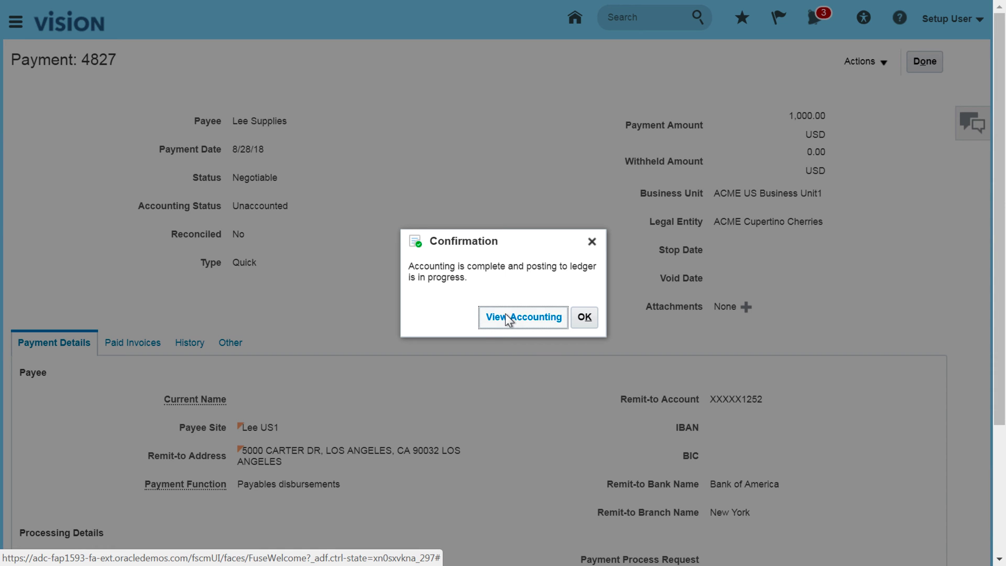
key("Return")
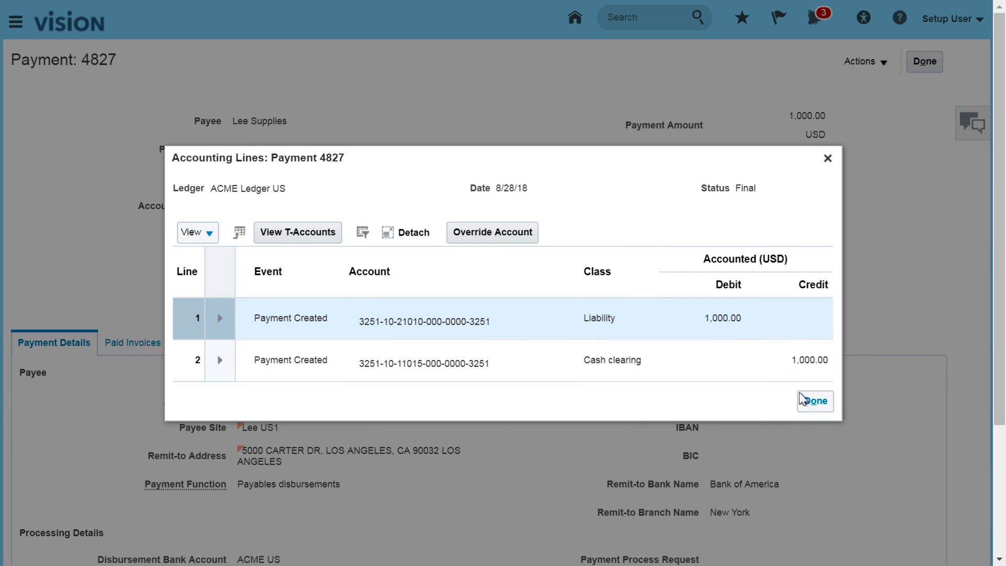
left_click(815, 402)
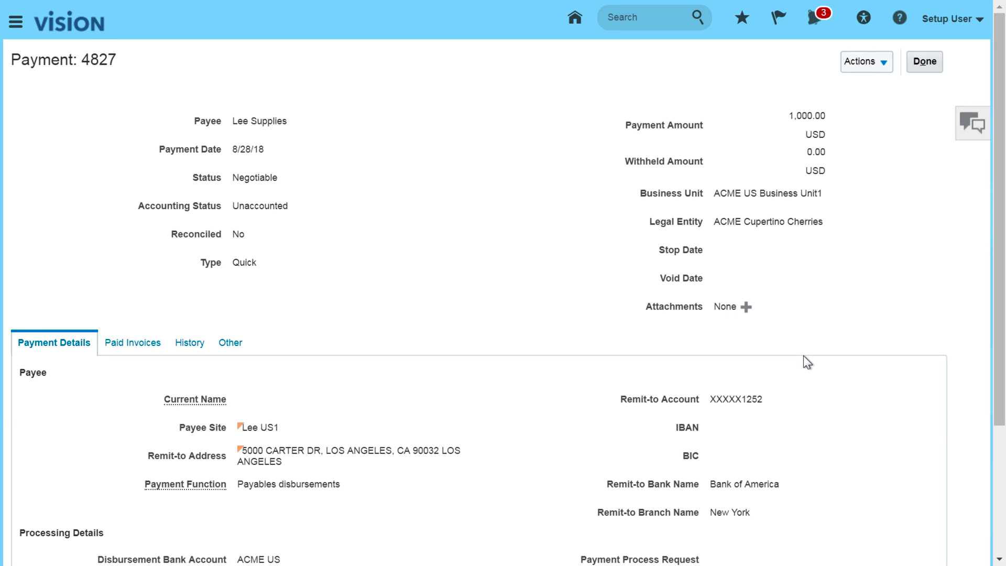
left_click(922, 63)
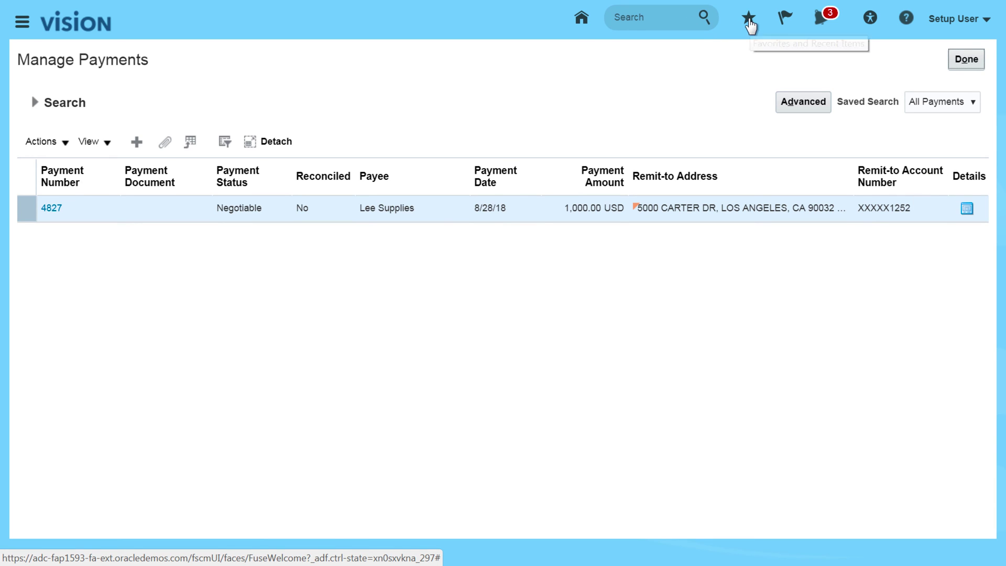
Return to the home page and go to the Scheduled Processes work area.
left_click(581, 23)
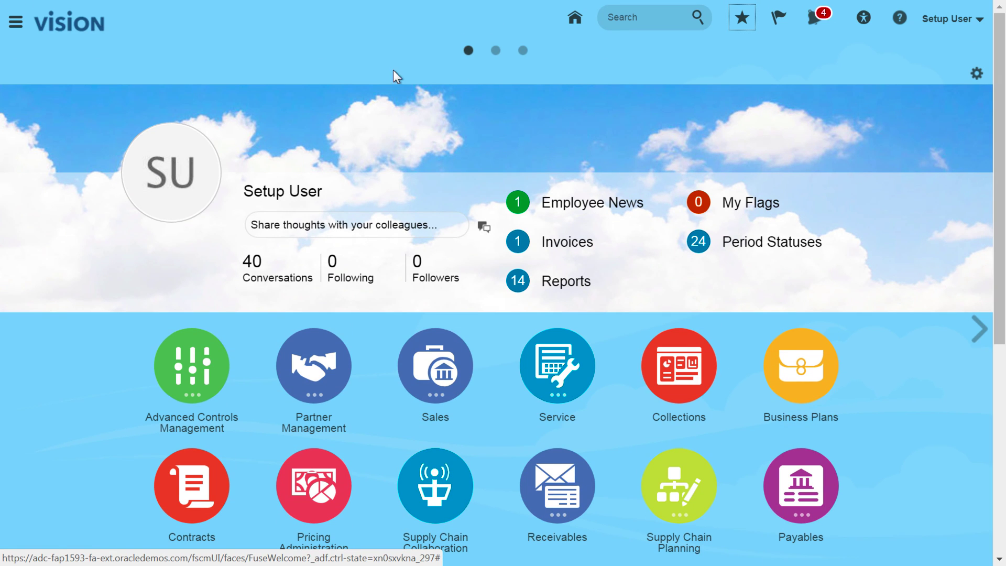
left_click(15, 24)
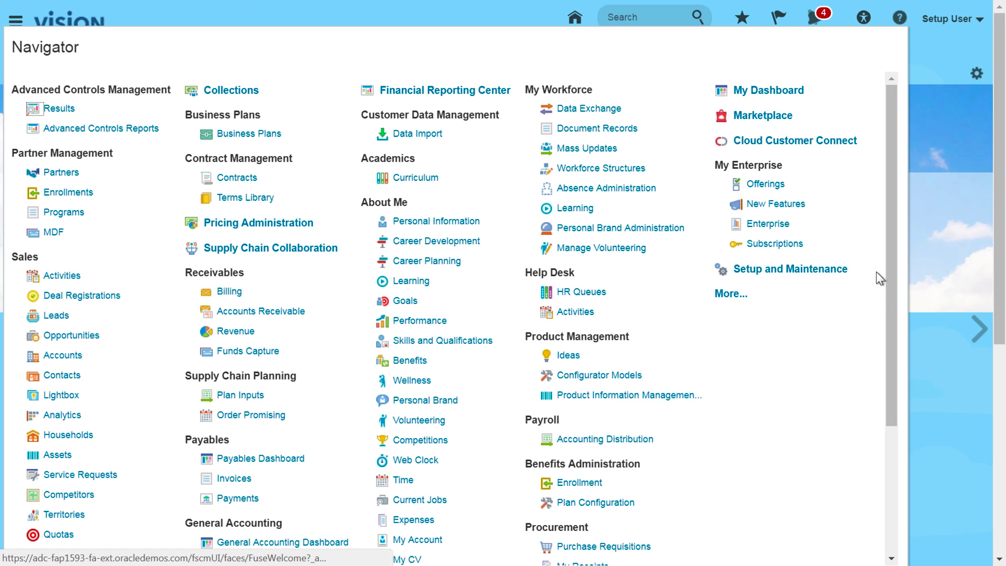
left_click_drag(888, 319, 889, 341)
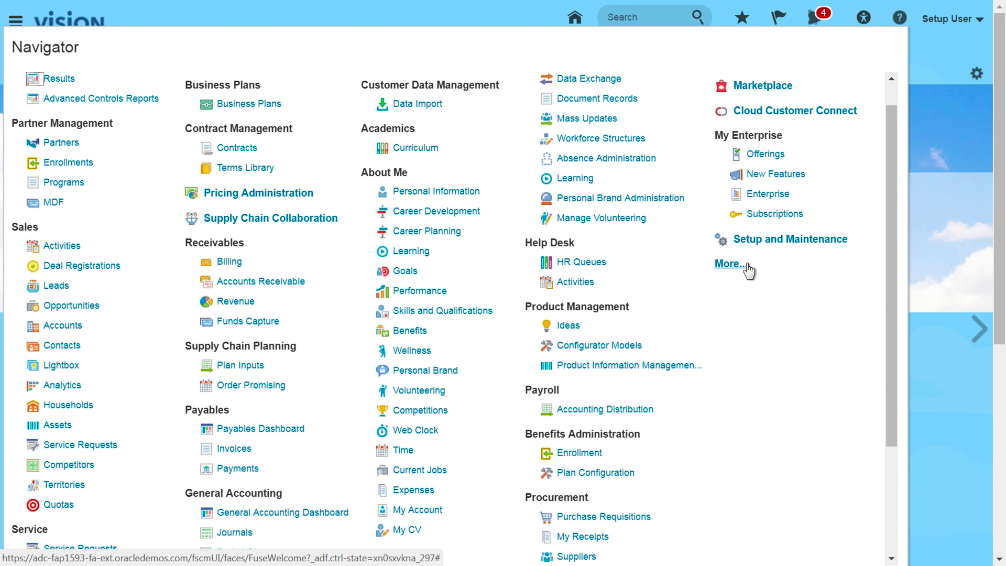
left_click(732, 265)
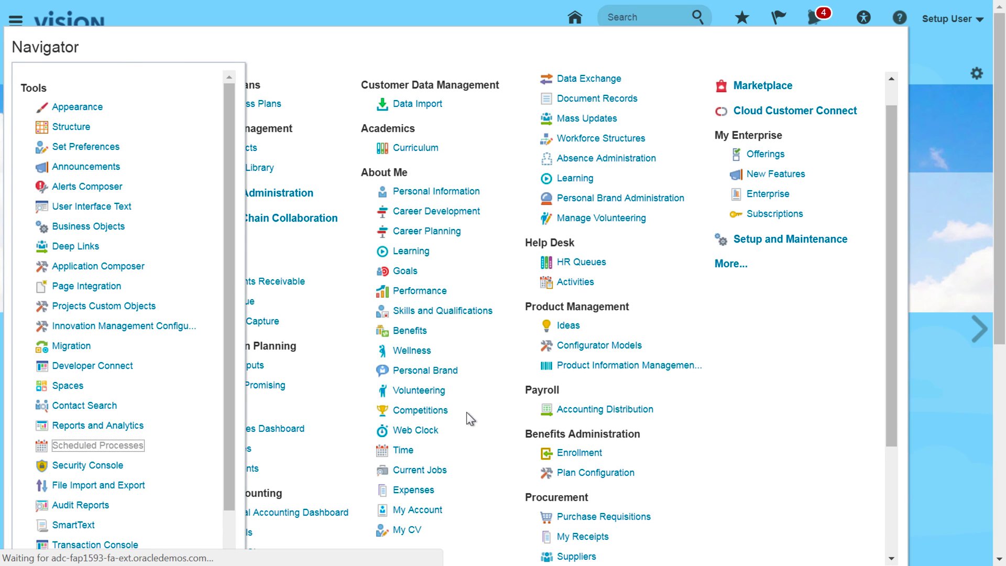
Examine the output file 1355701.txt of the Format Payment Files process in Notepad, and close it.
left_click(609, 323)
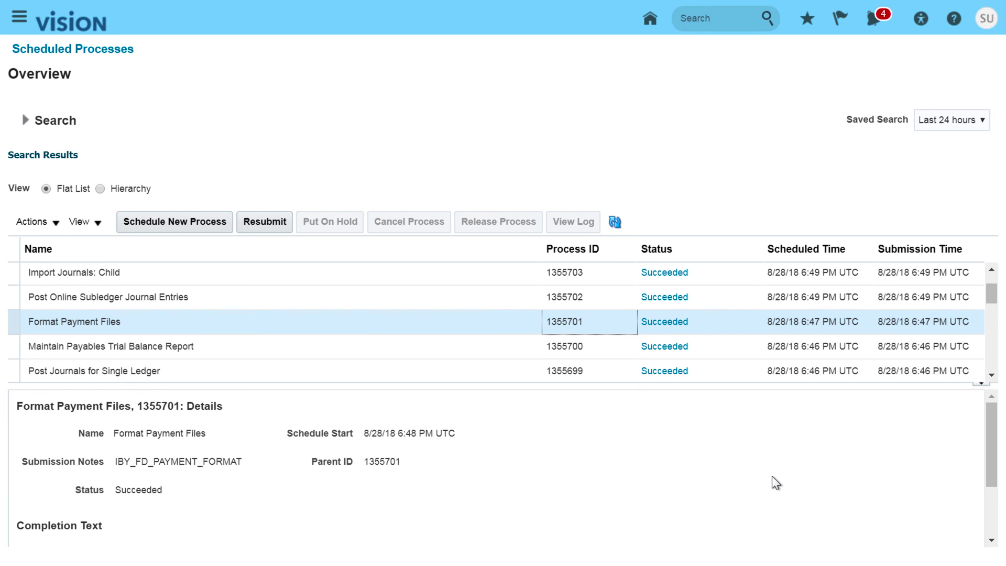
scroll(987, 455, "down", 2)
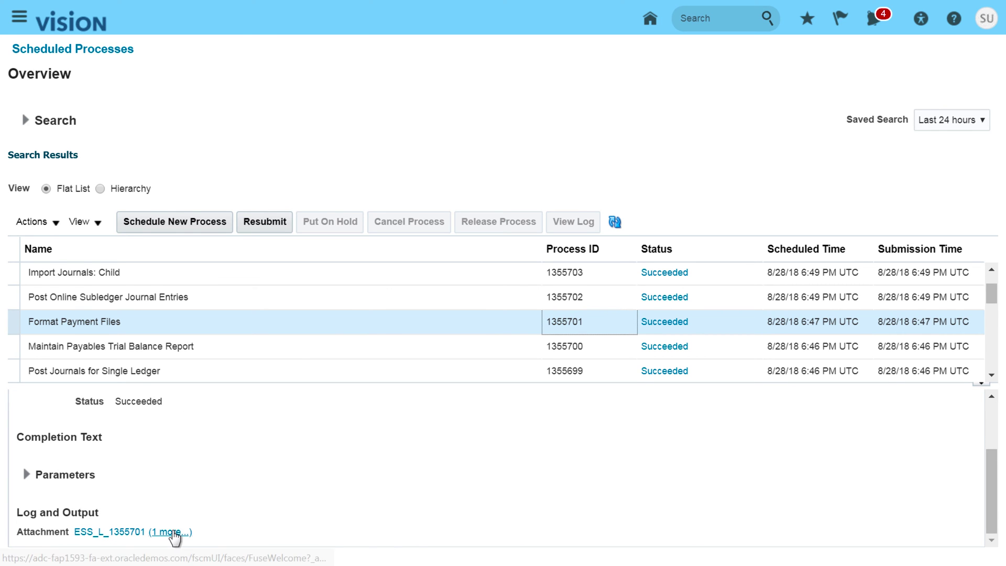
left_click(173, 532)
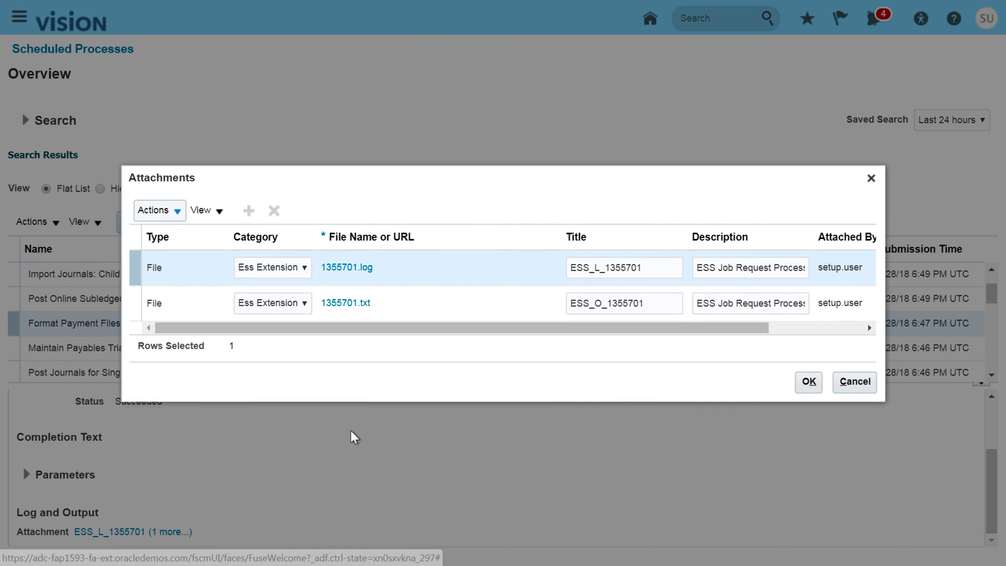
left_click(350, 303)
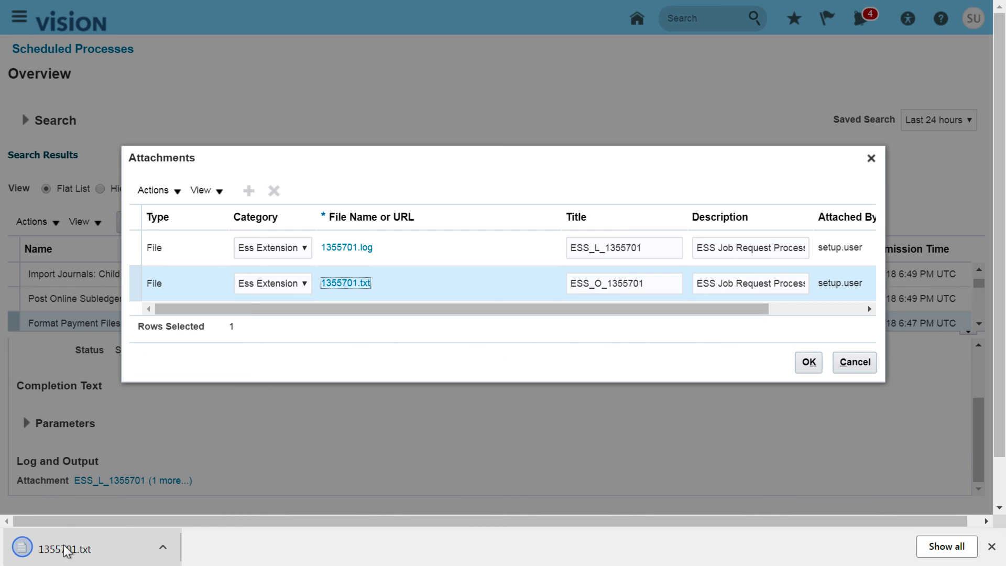
left_click(74, 545)
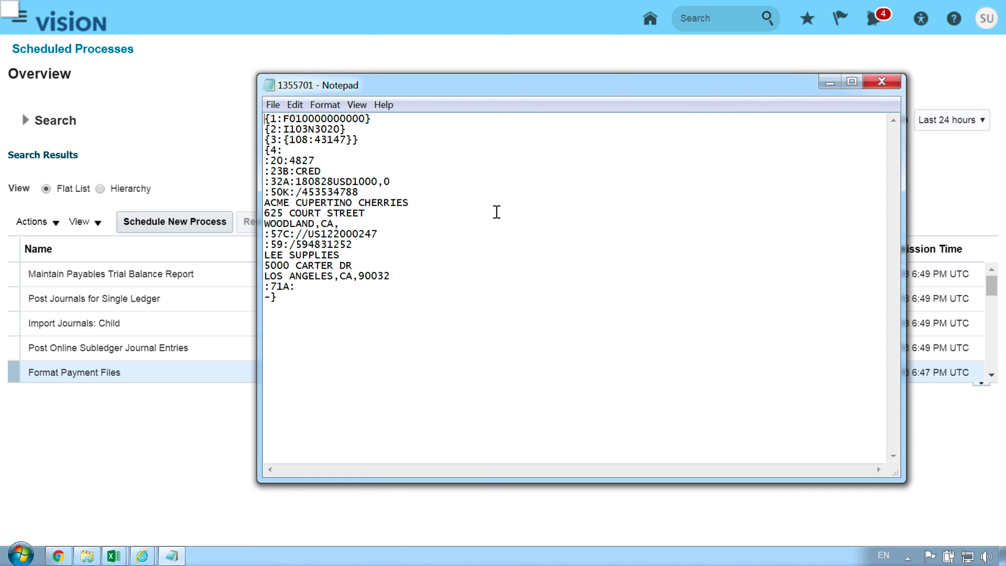
left_click(882, 83)
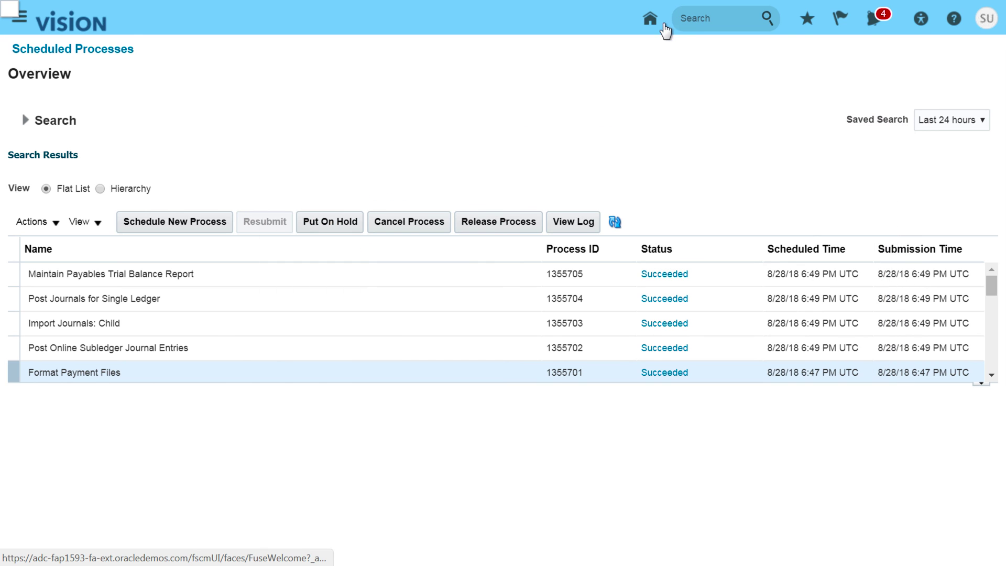
Return to the home page, go to the Receivables Billing work area and start creating a new transaction.
left_click(649, 22)
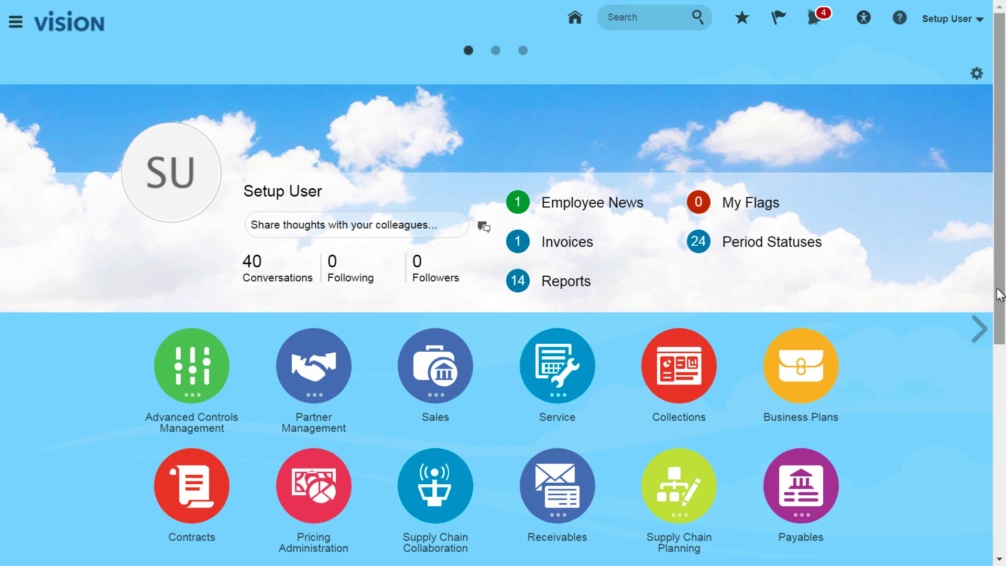
left_click_drag(999, 292, 1003, 399)
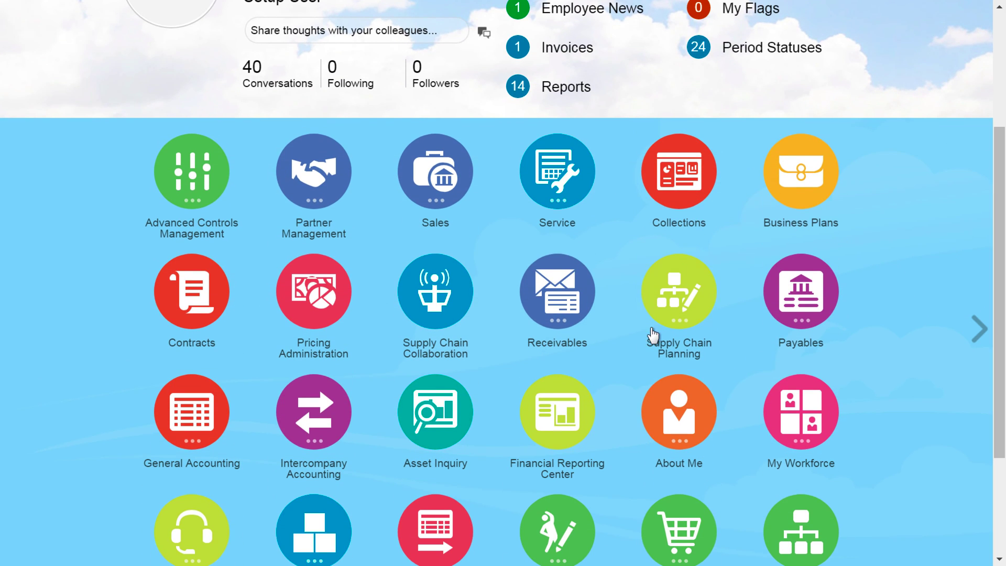
left_click(555, 296)
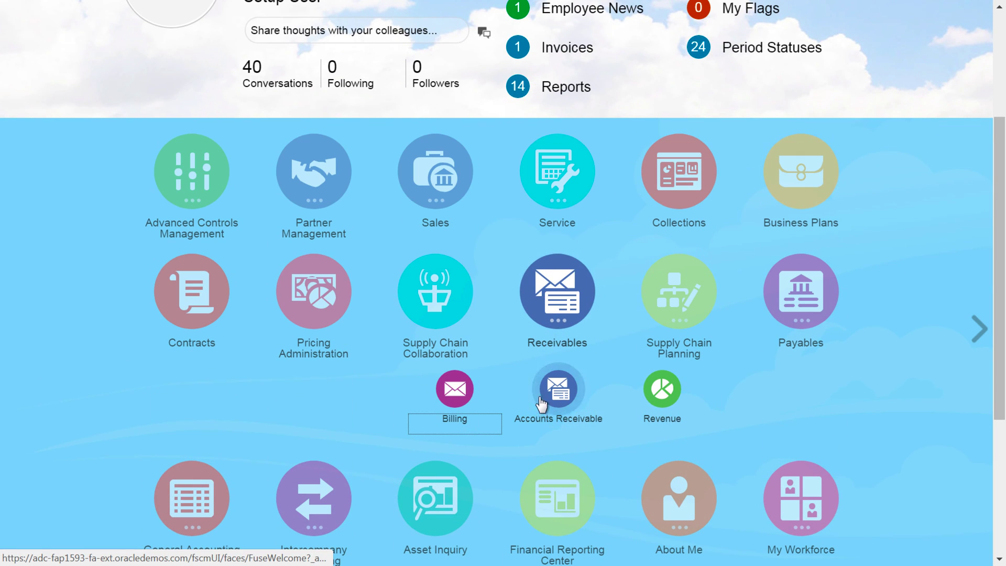
left_click(471, 386)
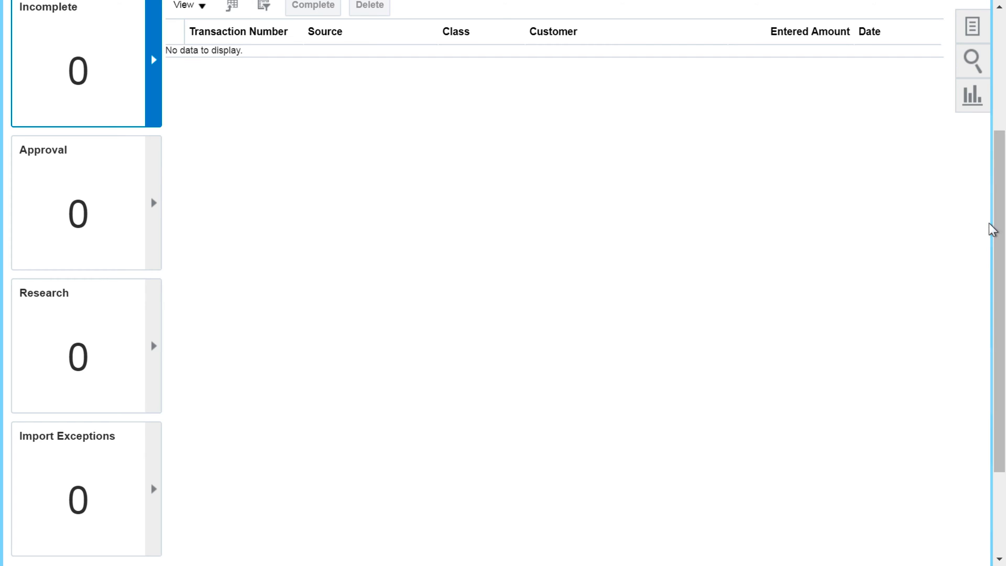
left_click_drag(1001, 233, 1003, 117)
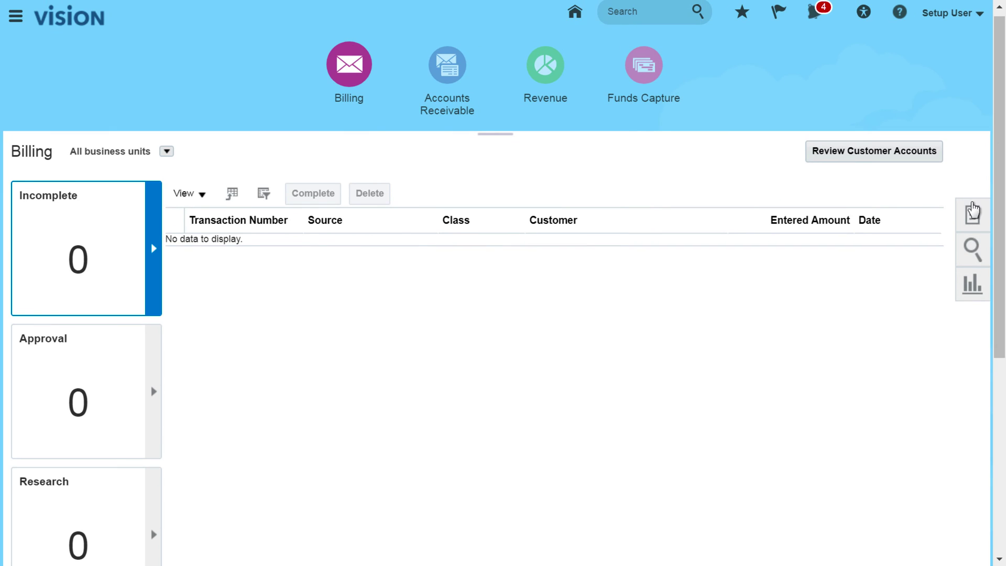
left_click(973, 215)
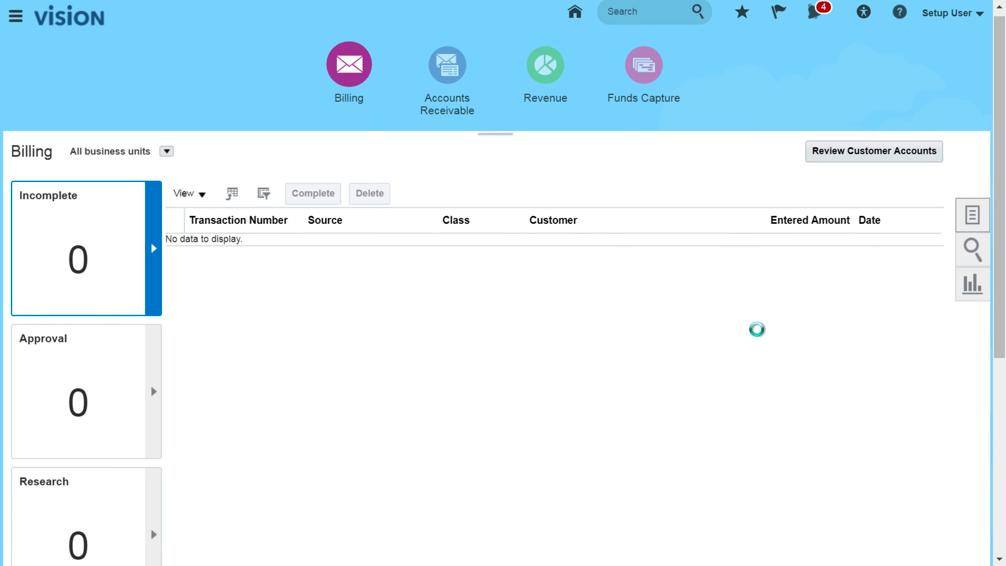
left_click(892, 165)
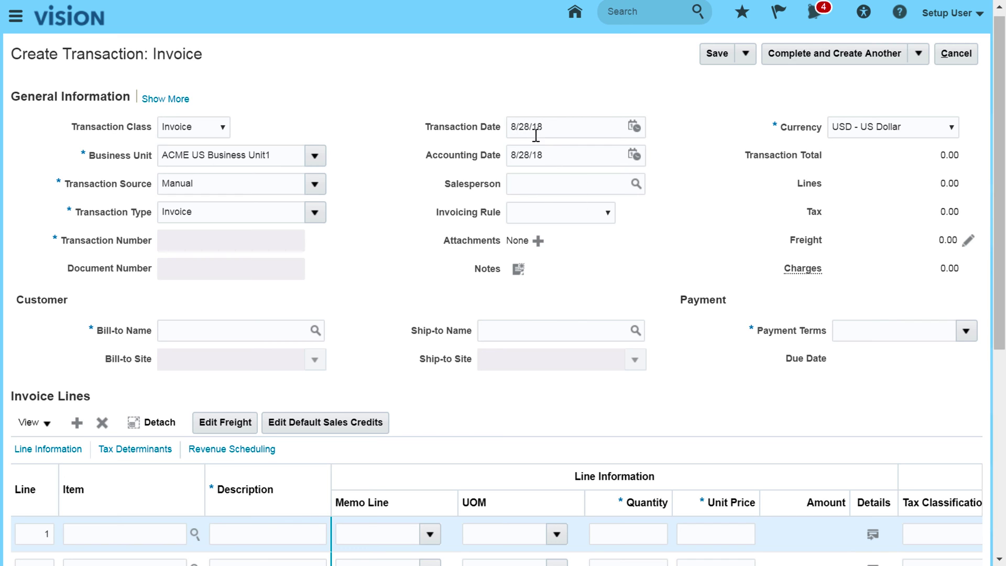
Set both the transaction date and the accounting date of the receivables invoice to 2/2/18.
left_click_drag(524, 126, 491, 130)
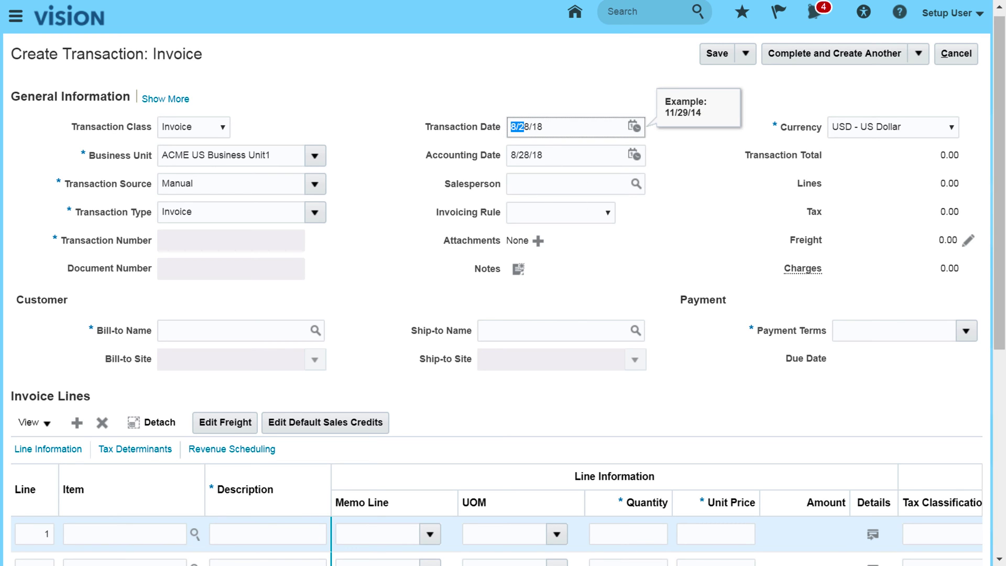
left_click(527, 124)
left_click_drag(526, 126, 492, 132)
key("BackSpace")
key("Delete")
type("2/2")
left_click_drag(545, 127, 499, 130)
left_click(562, 155)
left_click_drag(550, 155, 392, 236)
left_click(568, 216)
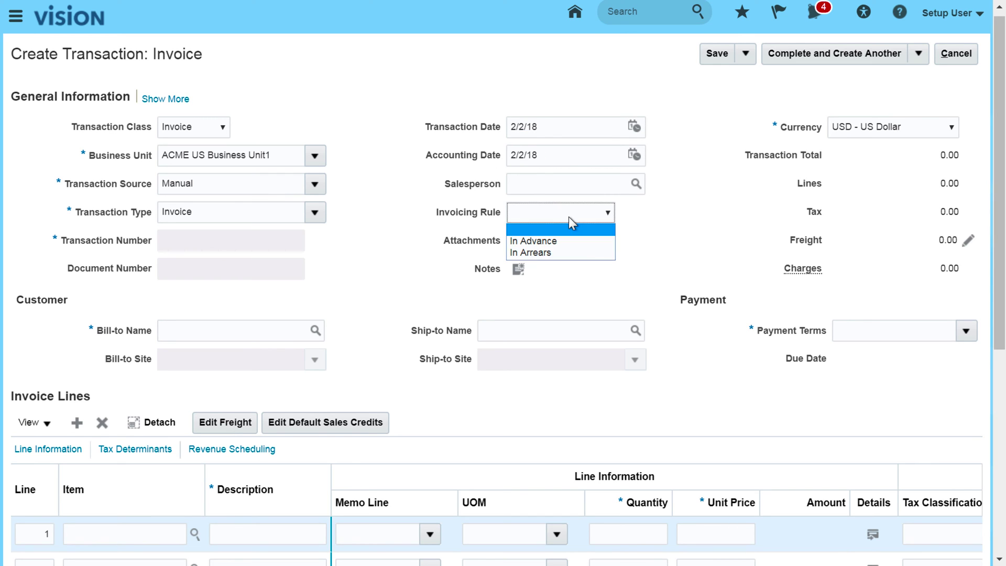
left_click(674, 246)
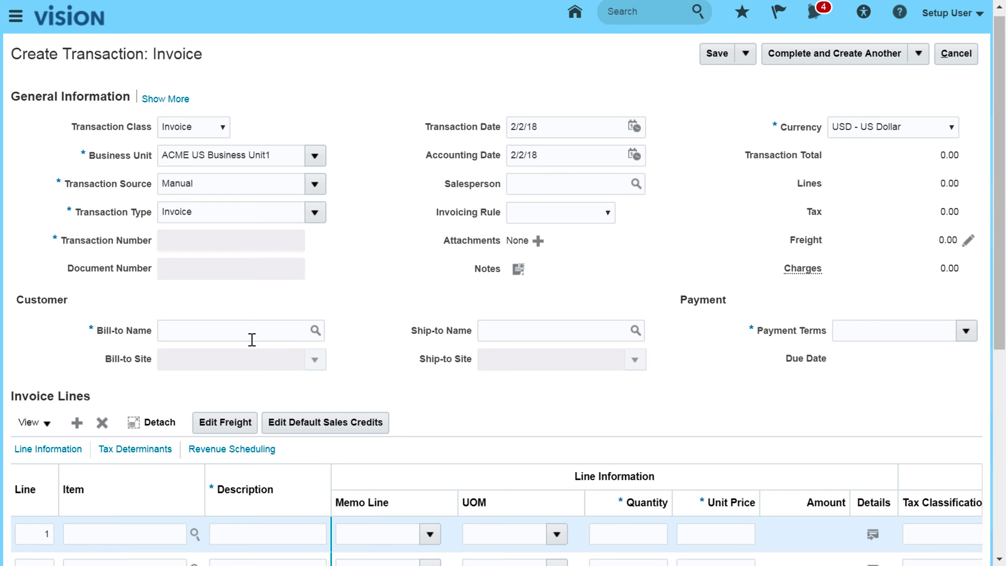
Set the invoice's bill-to customer to Computer Service and Rentals.
left_click(177, 323)
type("ice")
key("Tab")
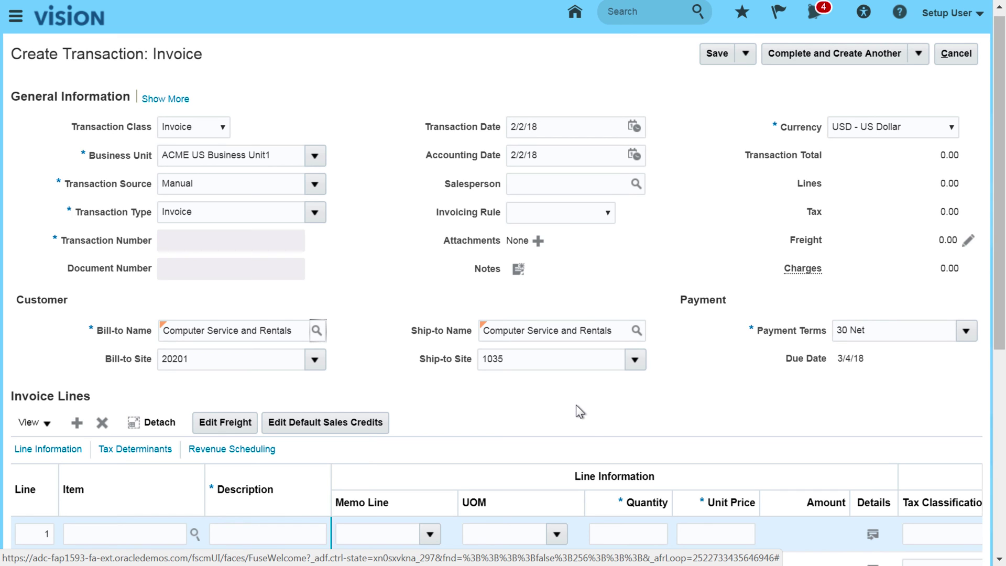
Fill invoice line 1 with the memo line 1 Year Support and a quantity of 1, and save the invoice.
scroll(558, 404, "down", 2)
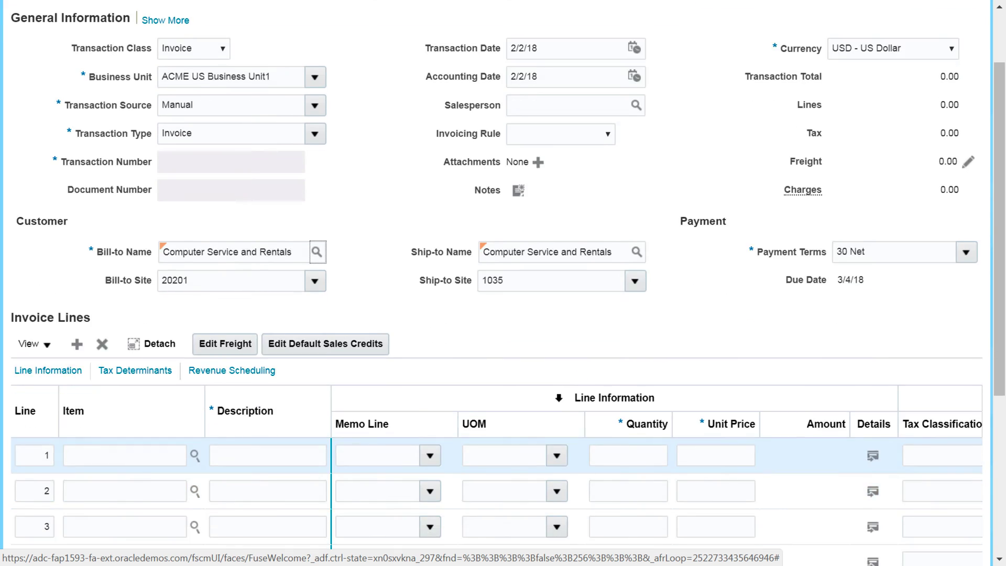
left_click(361, 454)
left_click(429, 457)
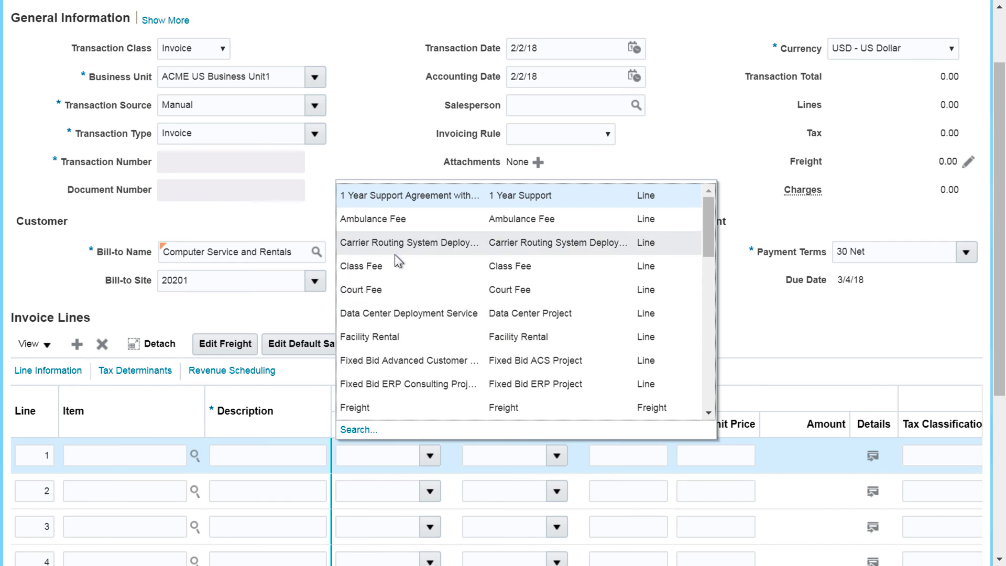
left_click(389, 198)
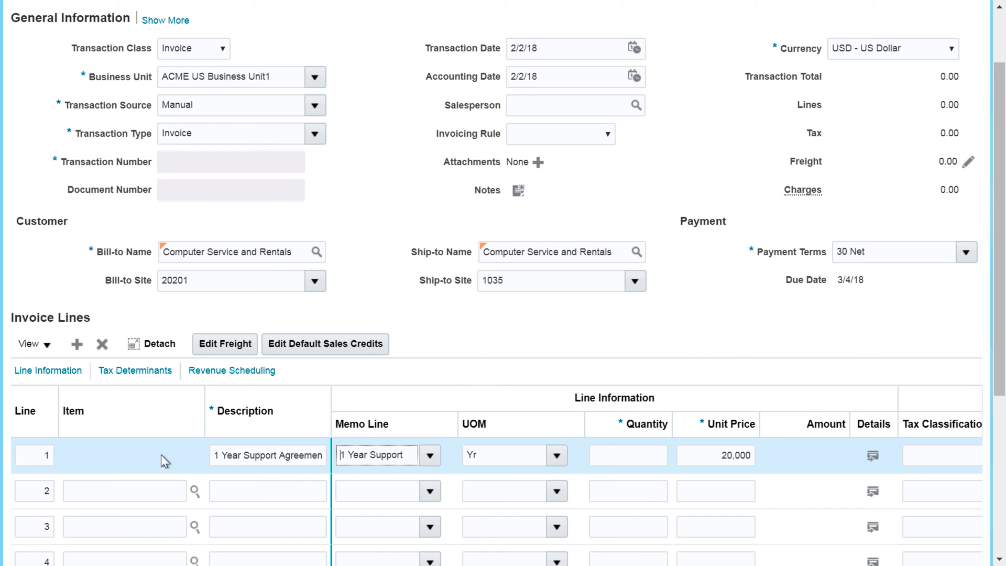
left_click(636, 455)
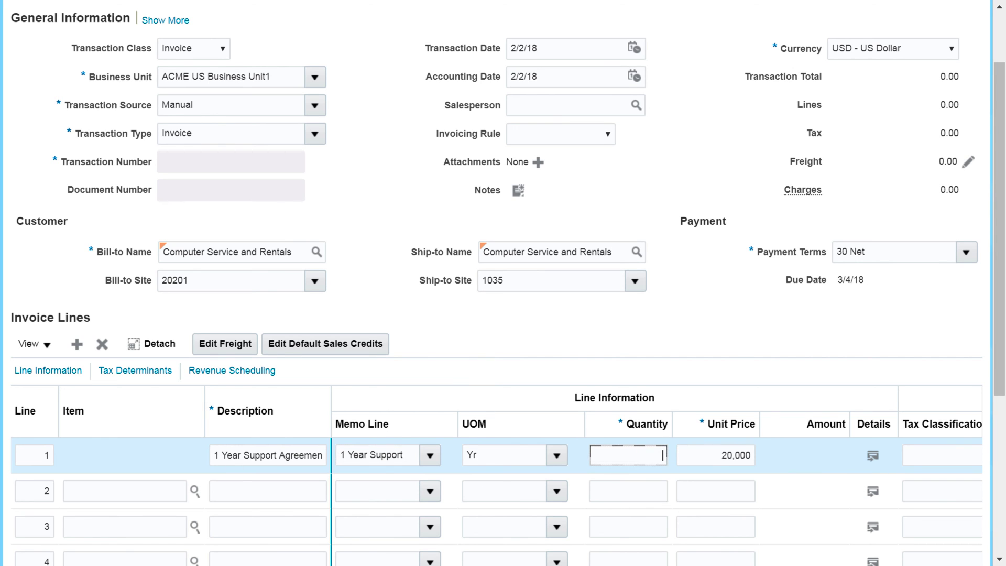
type("1")
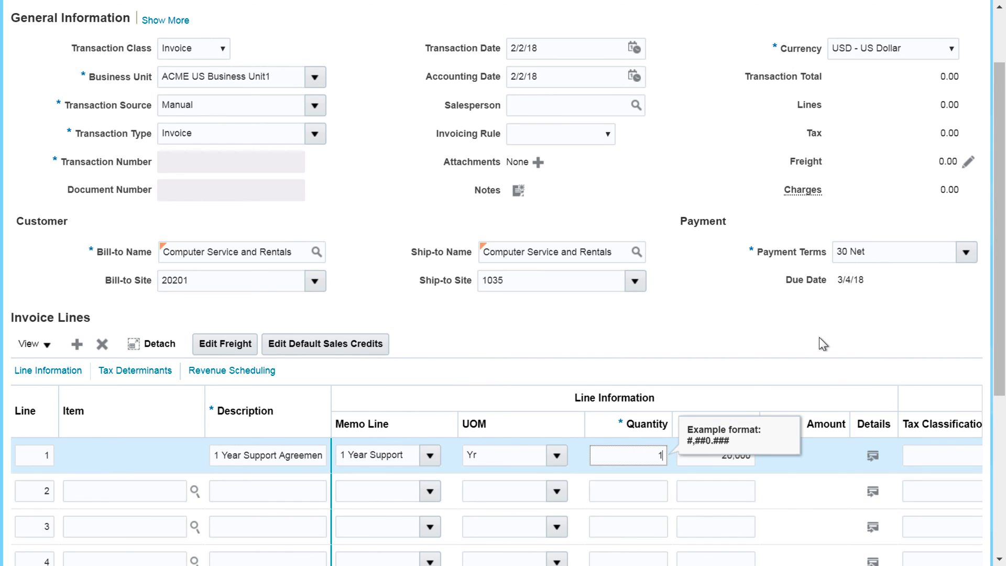
scroll(998, 386, "up", 3)
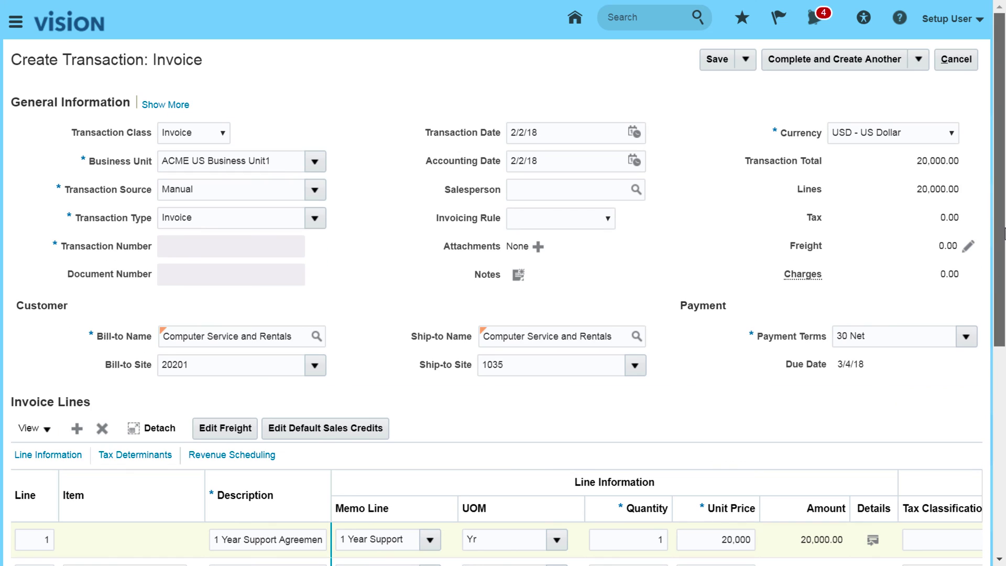
left_click(745, 61)
left_click(723, 61)
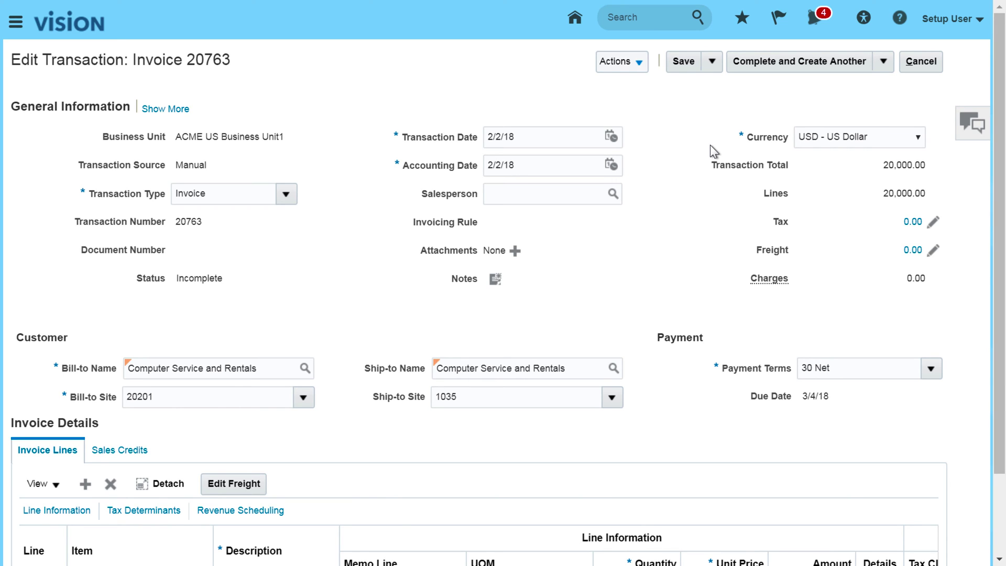
Review the accounting distributions of the saved invoice and close them without changes.
left_click(640, 61)
left_click(643, 84)
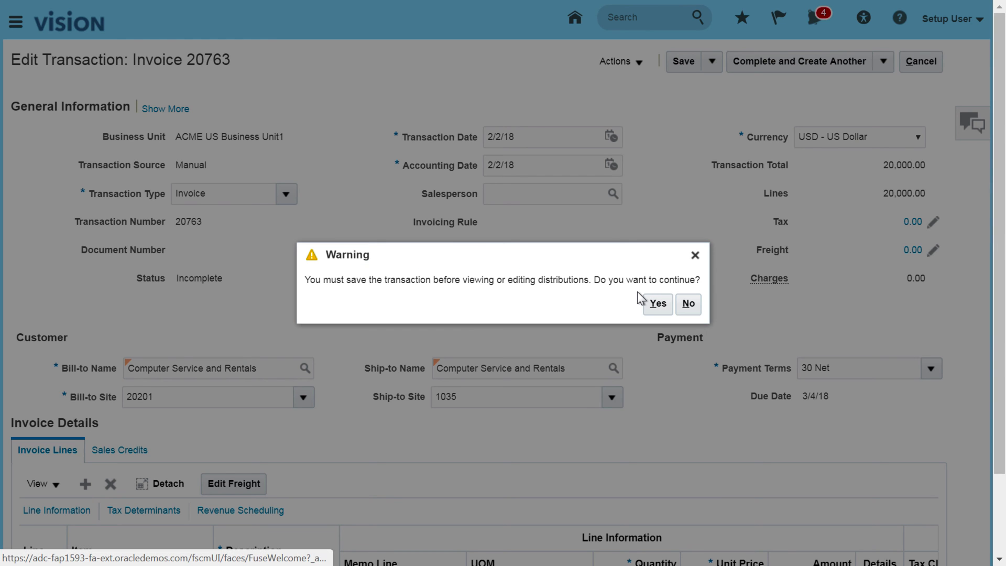
left_click(657, 304)
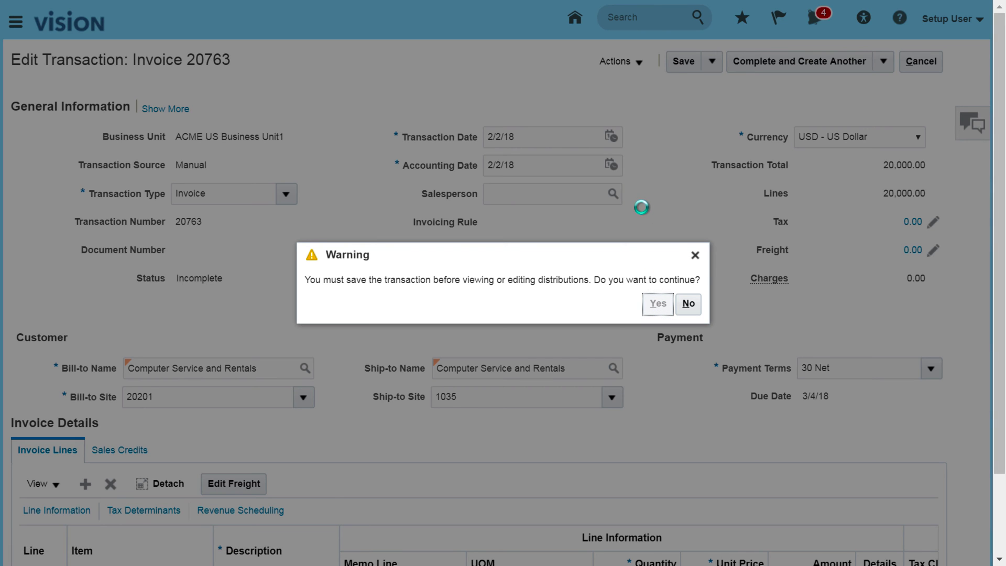
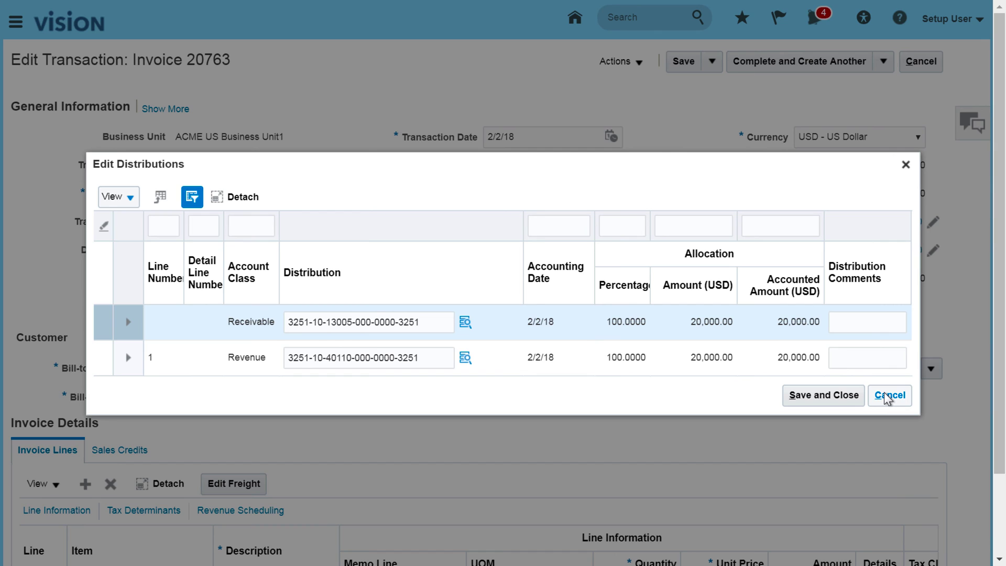
left_click(886, 396)
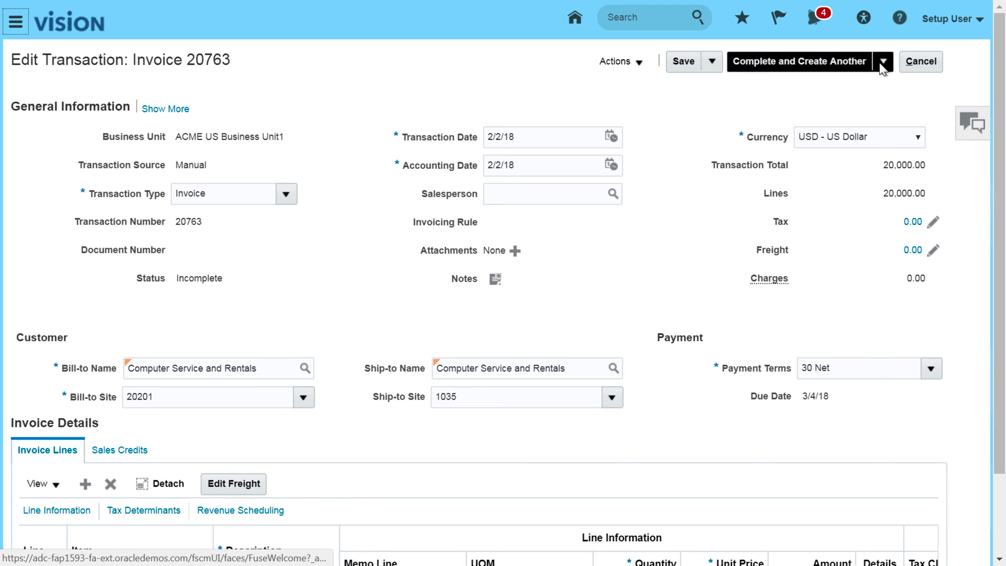
Complete the Computer Service and Rentals invoice for review and examine its printed image.
left_click(881, 62)
left_click(803, 86)
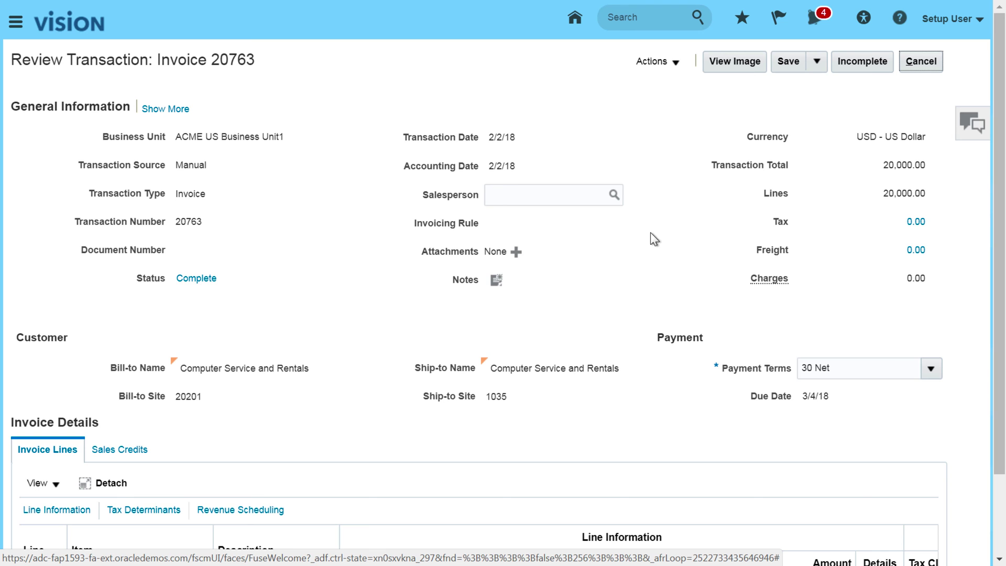
left_click(726, 62)
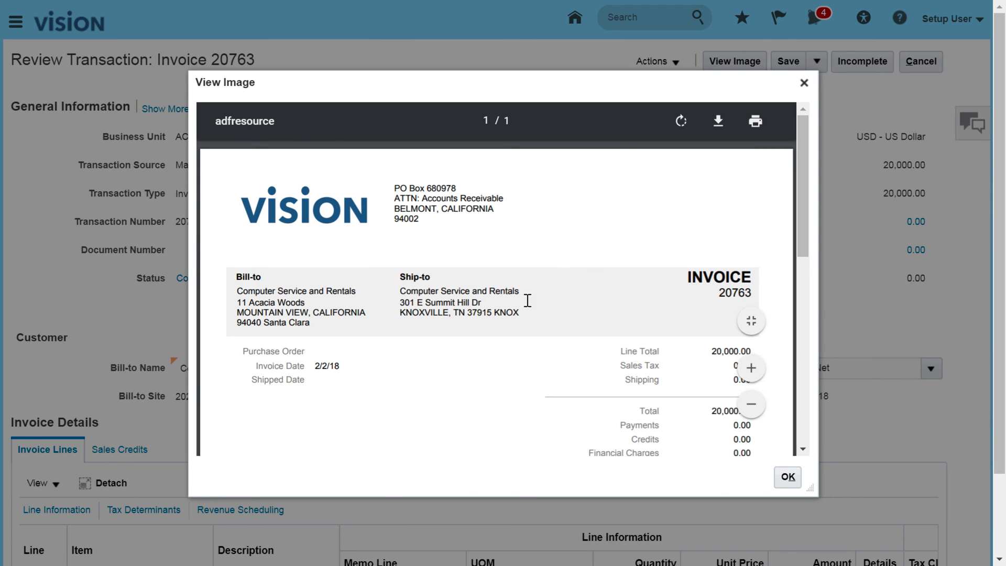
mouse_move(803, 237)
left_mouse_down()
mouse_move(809, 314)
mouse_move(812, 229)
left_mouse_up()
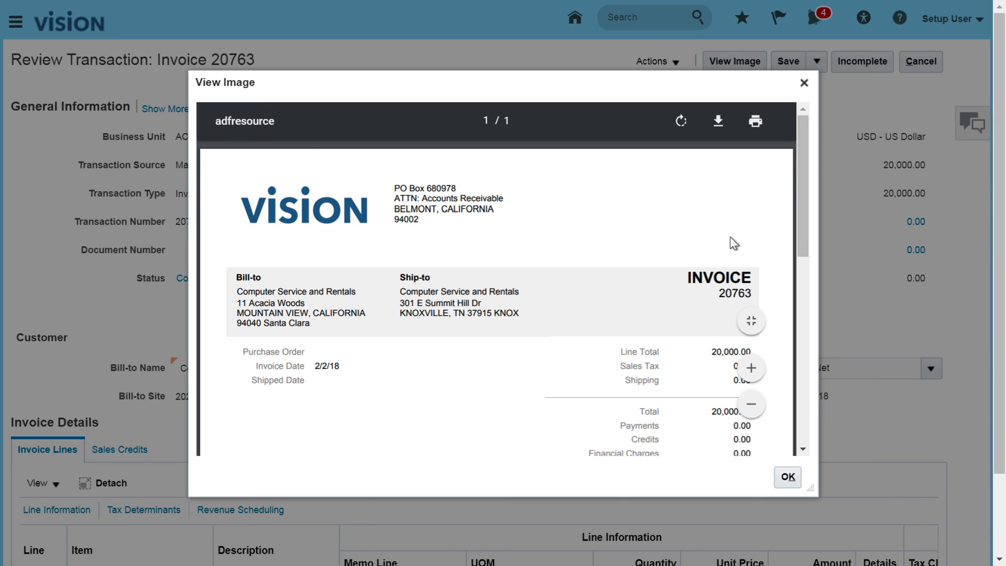
left_click_drag(801, 234, 794, 345)
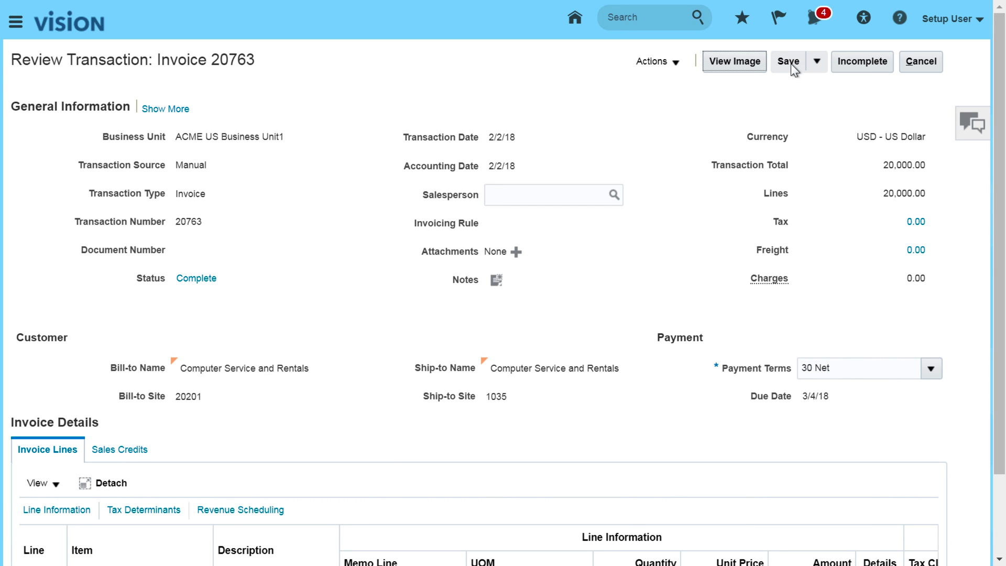
Save and close the completed invoice, and dismiss the information message.
left_click(817, 61)
left_click(816, 85)
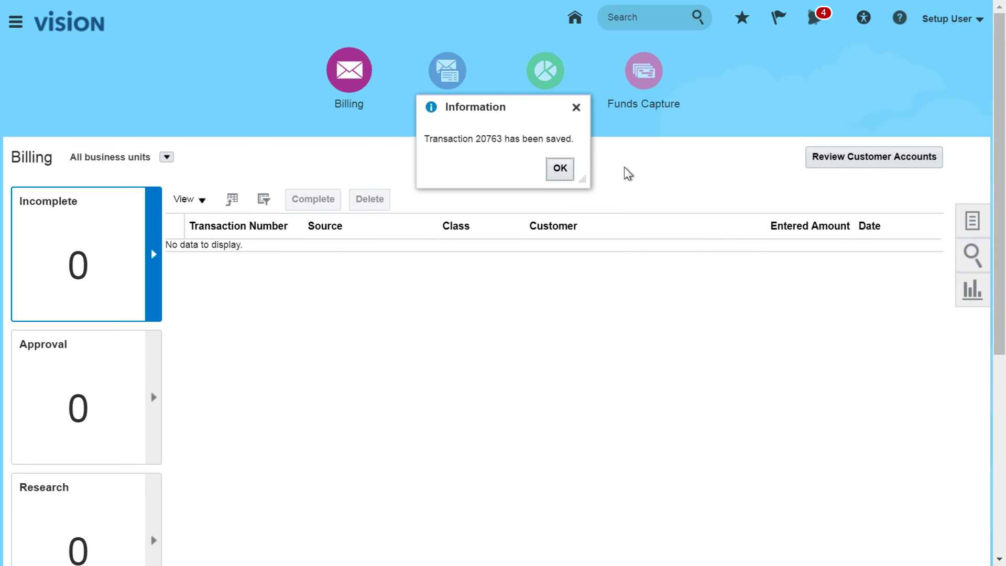
left_click(558, 171)
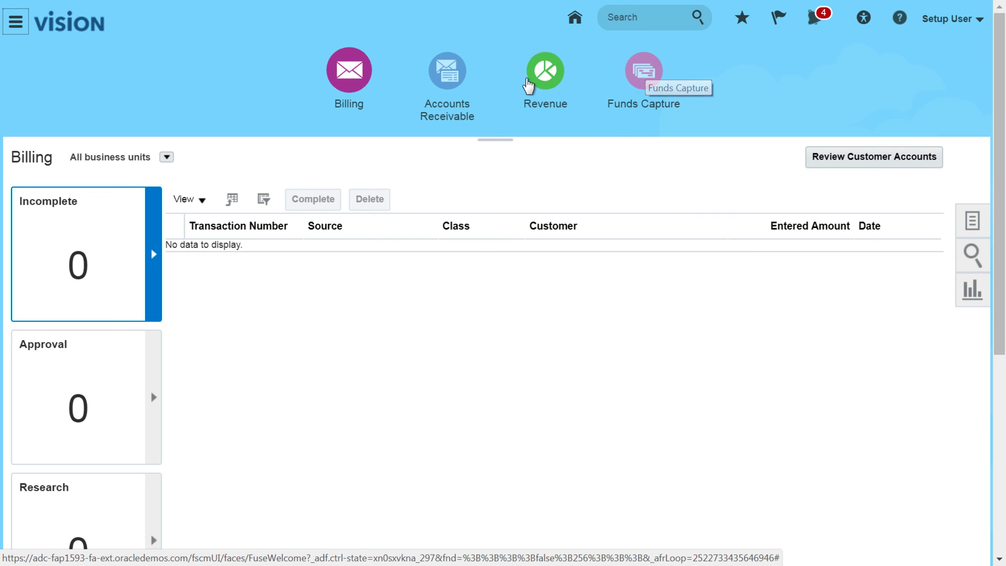
Go to the Accounts Receivable work area and open the review of customer accounts.
left_click(972, 222)
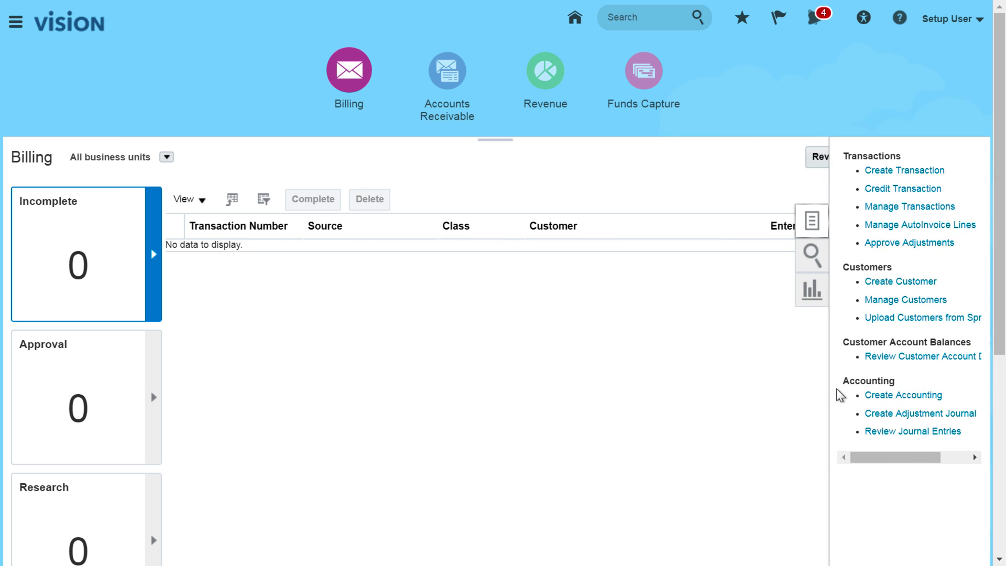
left_click(647, 300)
left_click(447, 72)
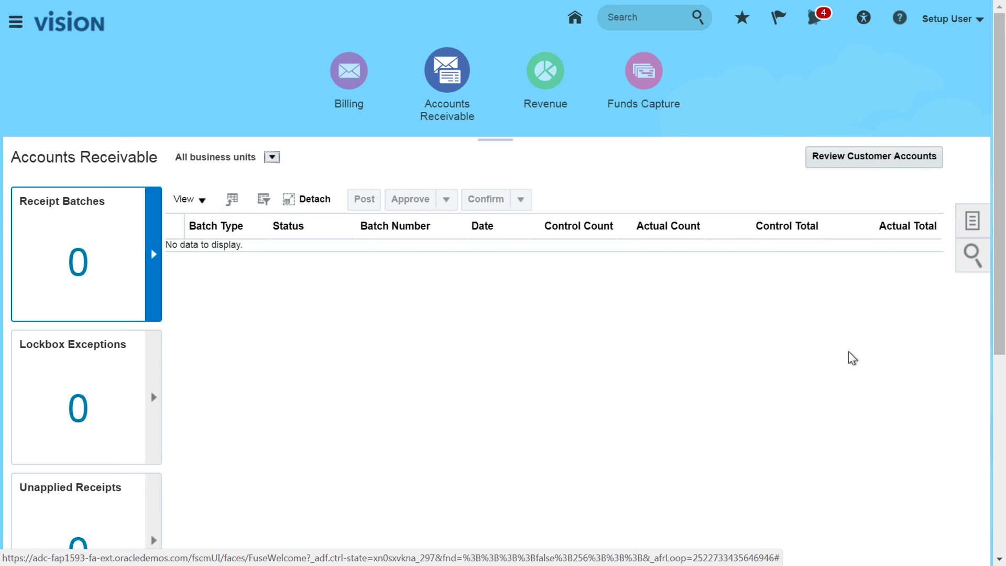
left_click(860, 163)
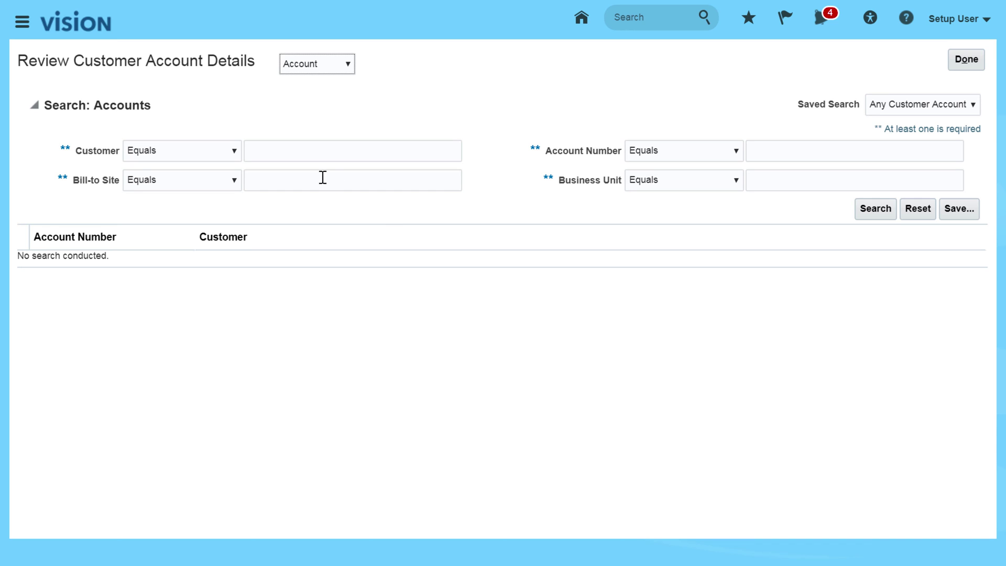
Search for customer accounts whose customer name starts with "Compu" and view the account's overview.
left_click(232, 149)
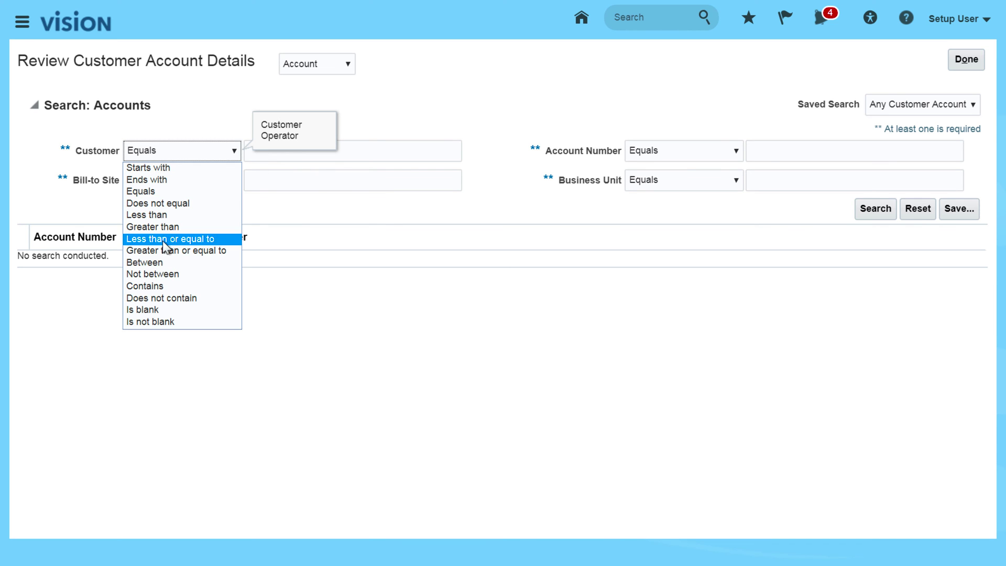
left_click(170, 168)
left_click(338, 154)
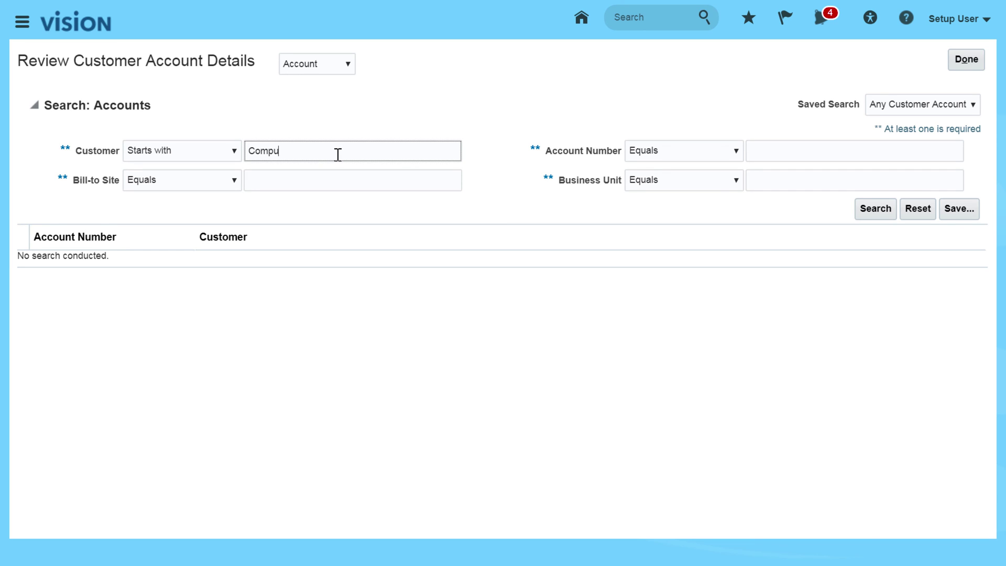
left_click(875, 209)
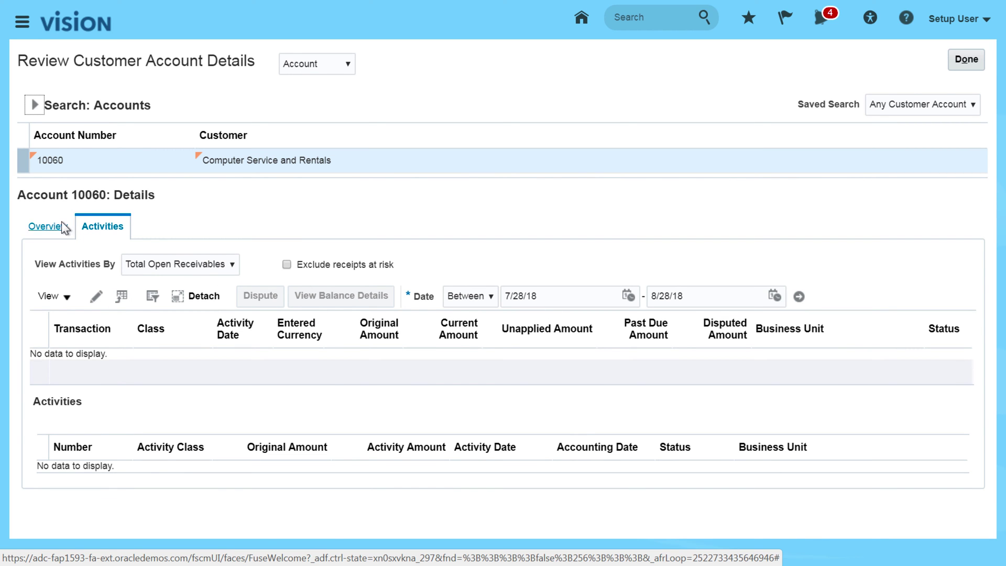
left_click(44, 231)
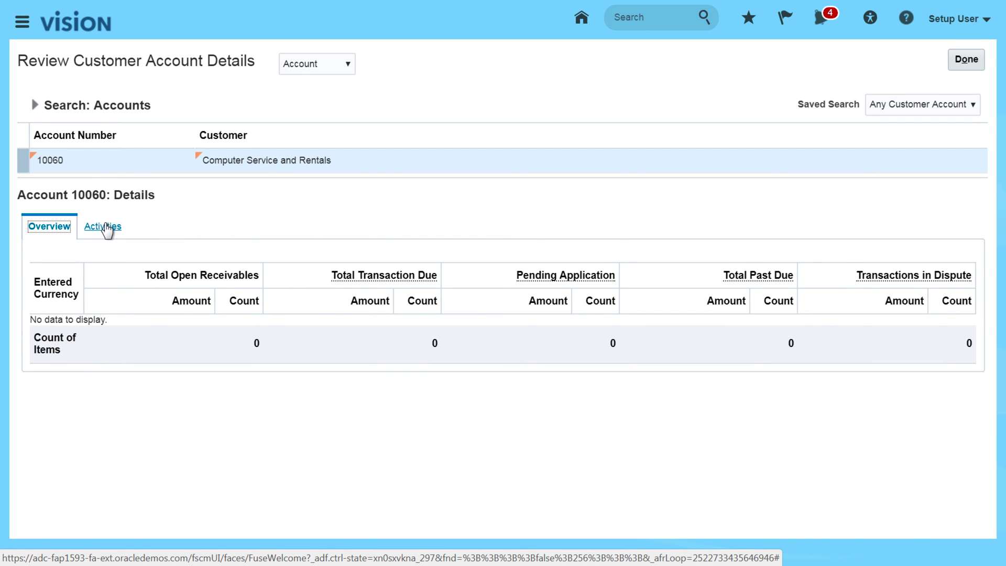
List the account's activities for the date range from 1/1/18 to 8/28/18.
left_click(98, 227)
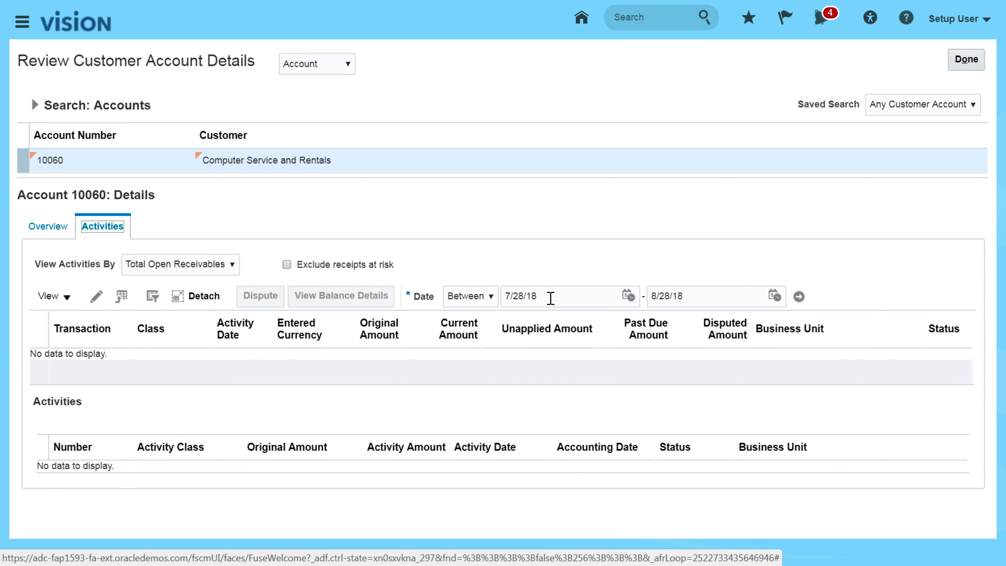
triple_click(548, 297)
left_click(526, 296)
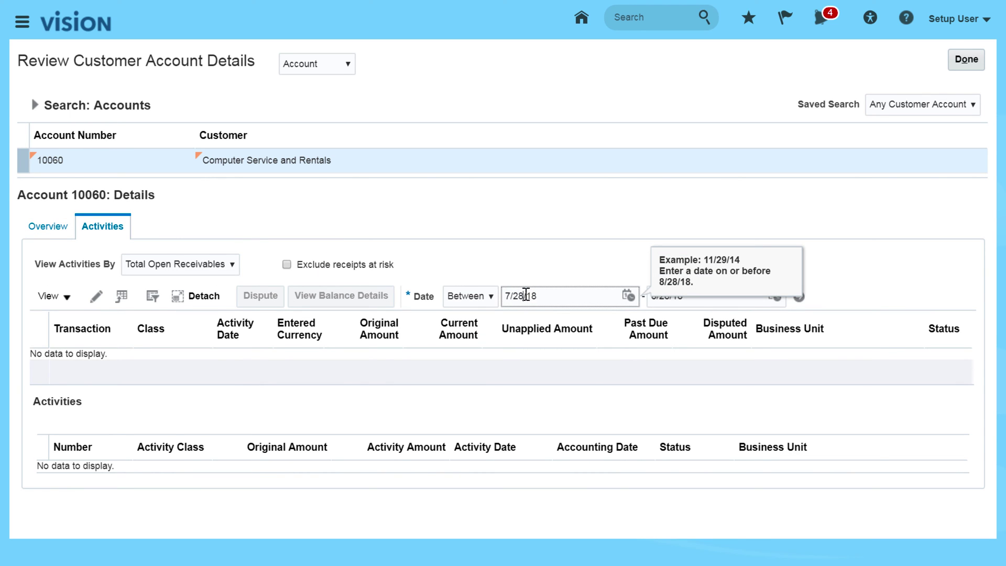
left_click_drag(522, 295, 475, 301)
key("Delete")
key("Delete")
left_click(839, 289)
left_click(799, 296)
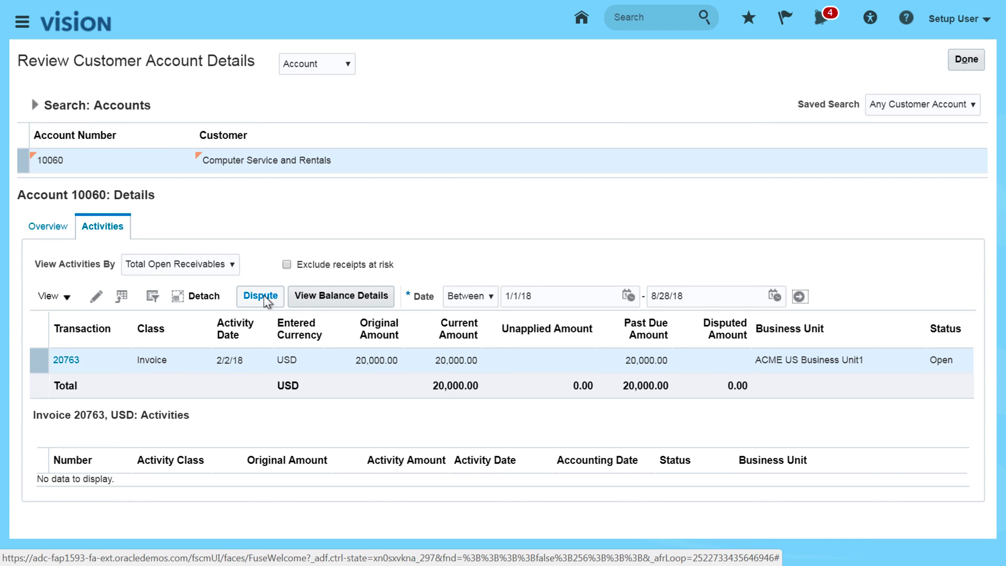
View the balance details of the account's listed invoice and close them.
left_click(300, 362)
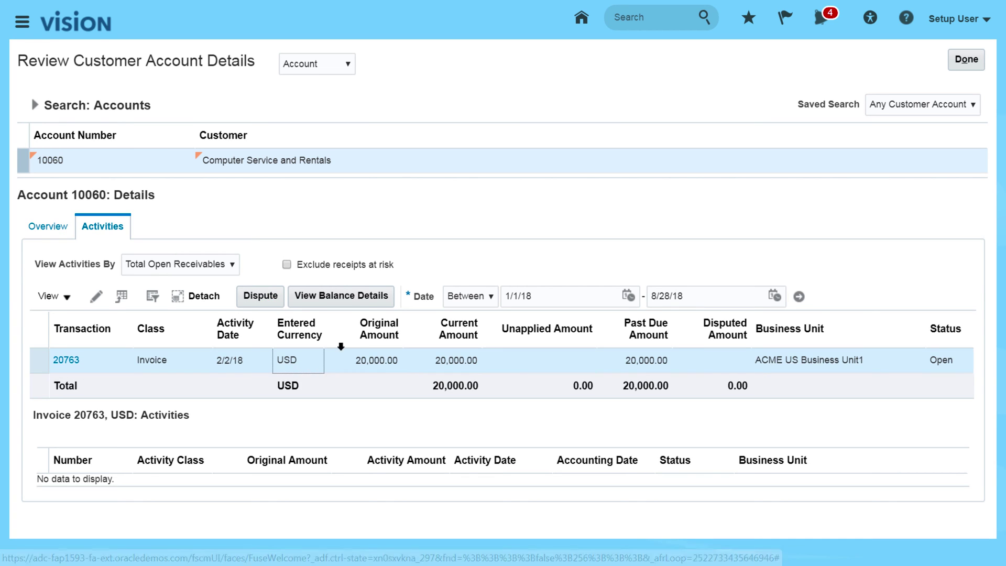
left_click(346, 296)
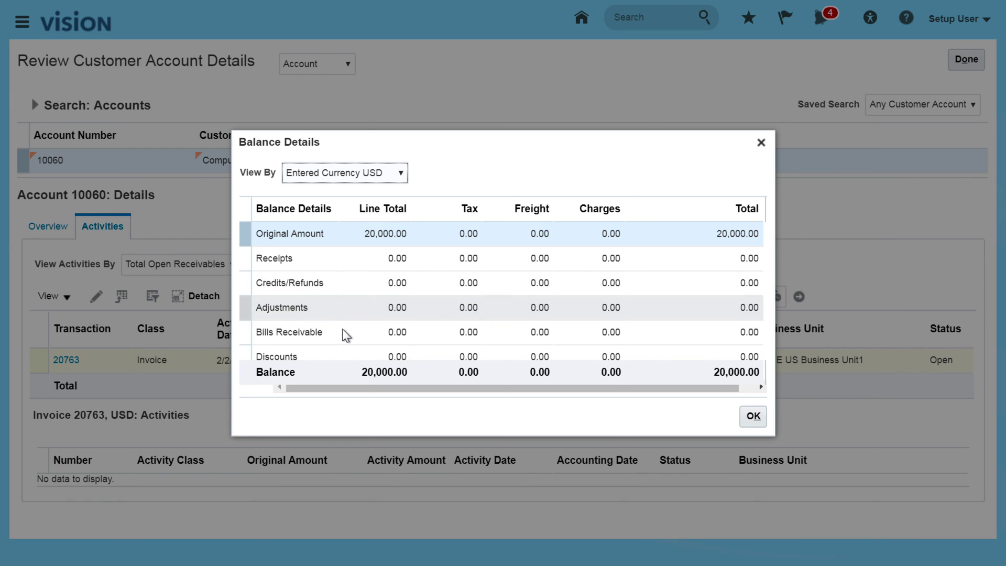
left_click(753, 417)
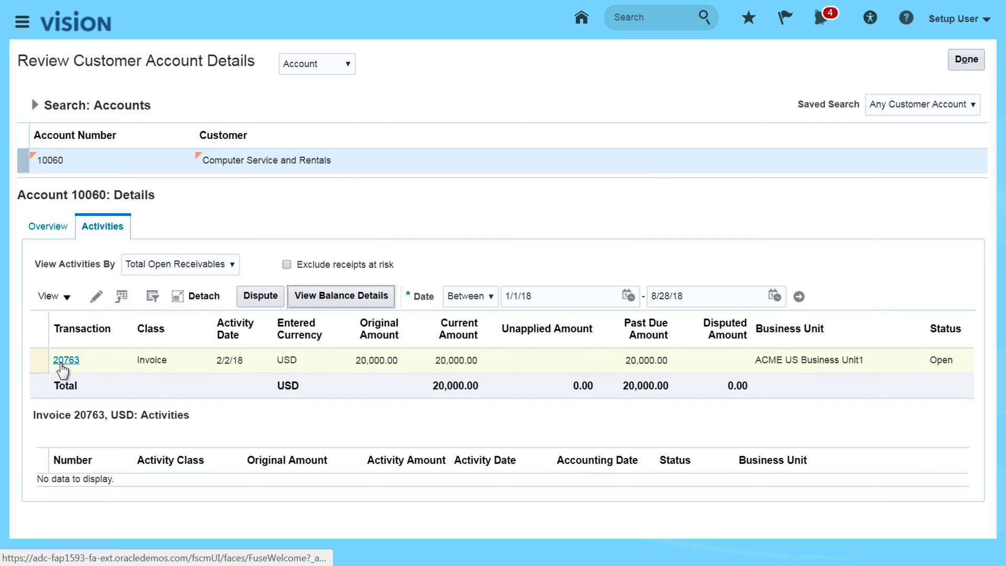
Open the listed invoice, examine its general information, payment details and lines, and exit the customer account review.
left_click(62, 361)
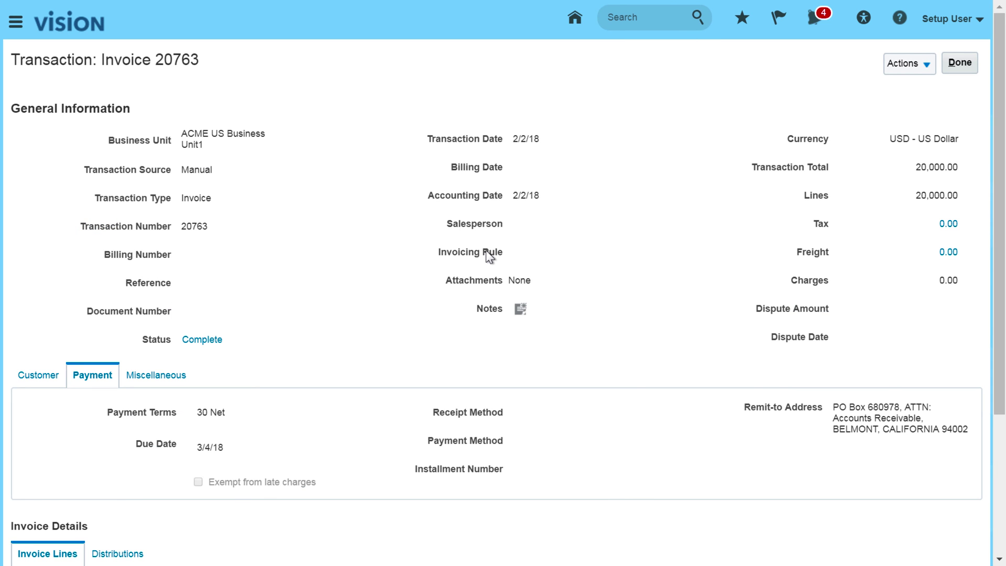
scroll(355, 323, "down", 4)
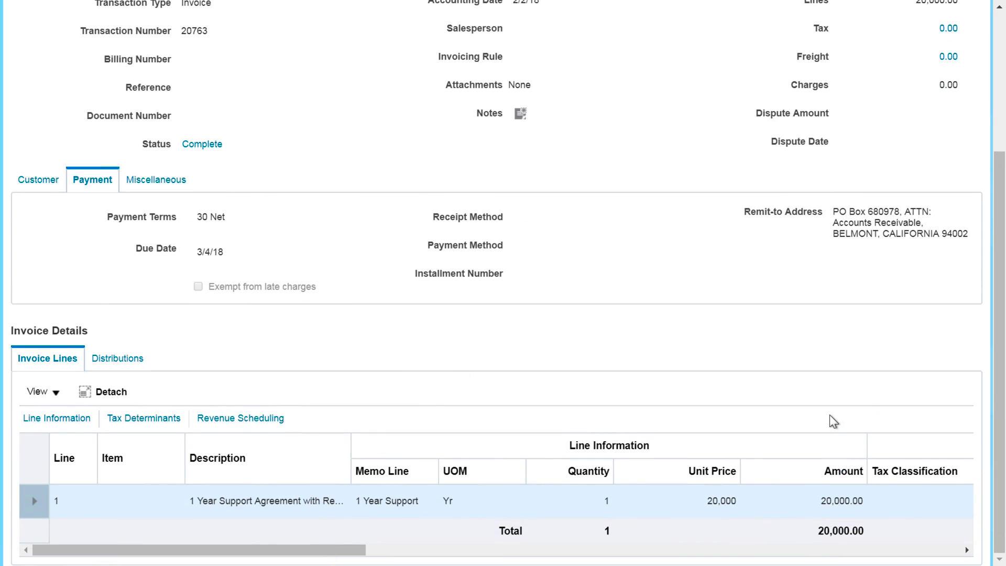
scroll(829, 413, "up", 4)
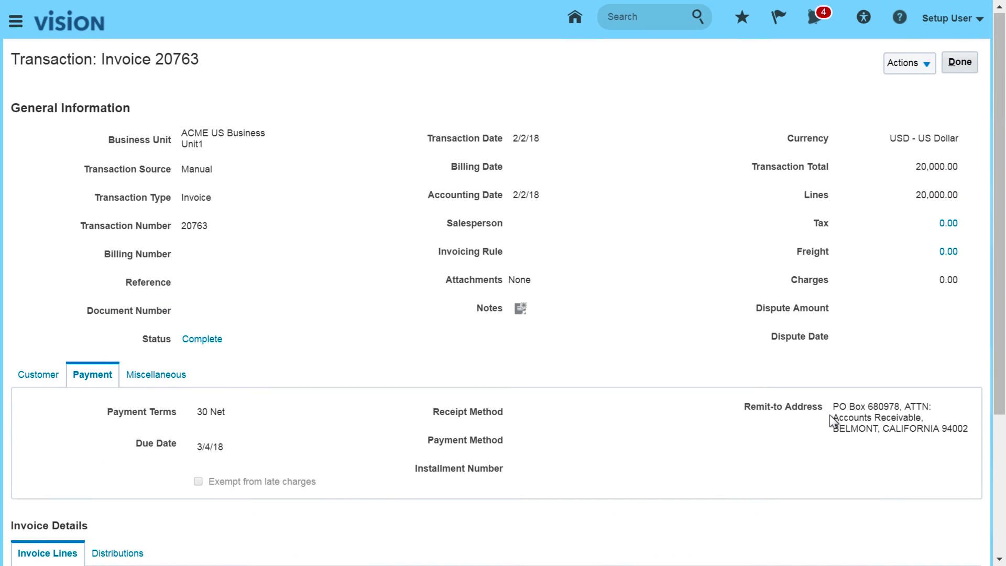
left_click(925, 63)
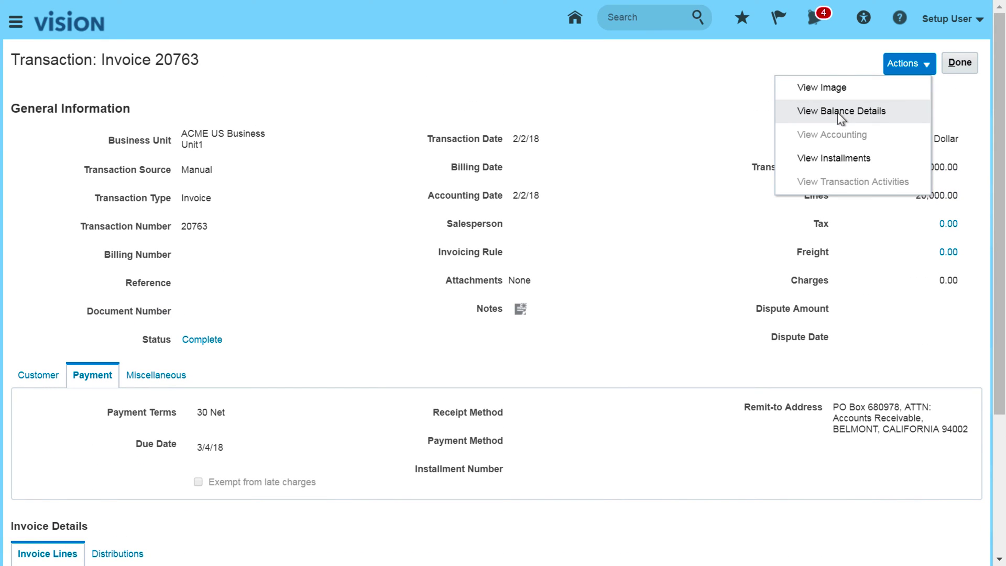
left_click(957, 61)
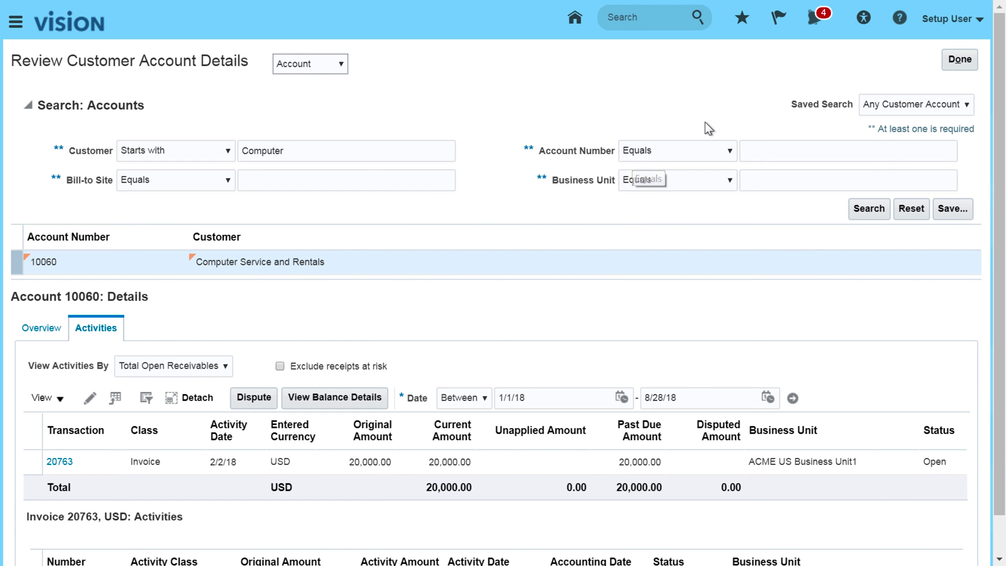
left_click(952, 63)
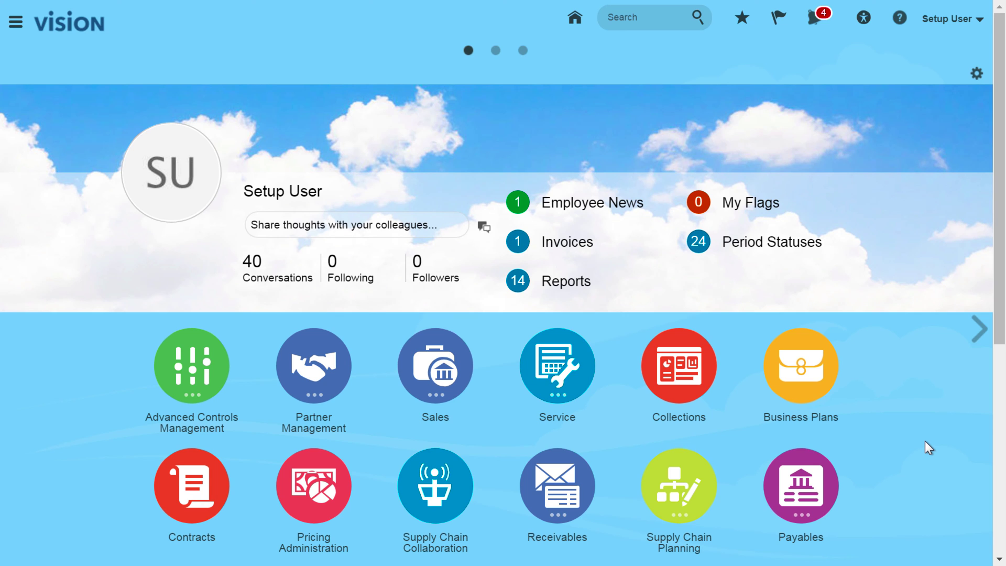
Go to Setup and Maintenance and switch the setup offering to Financials.
left_click(941, 23)
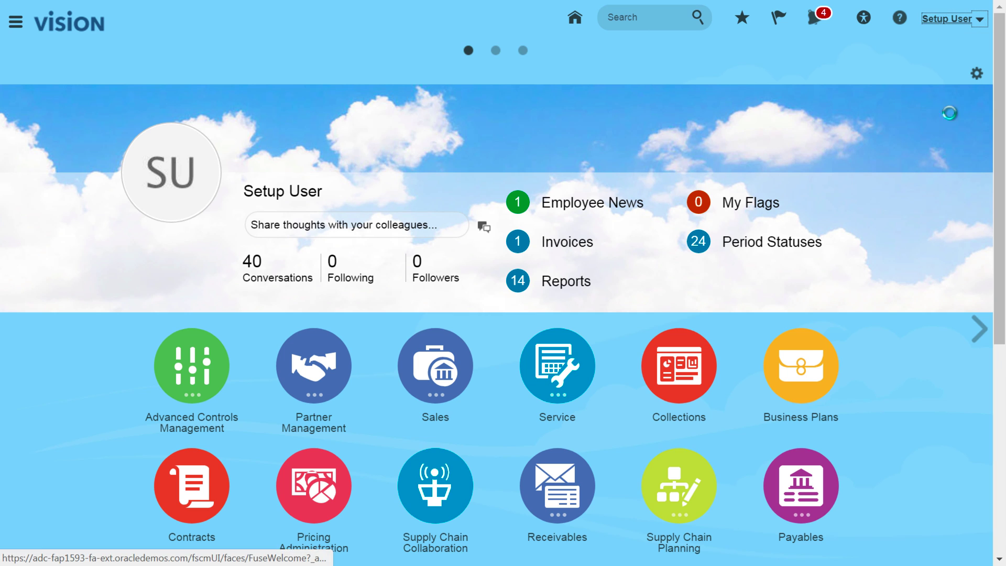
left_click(811, 184)
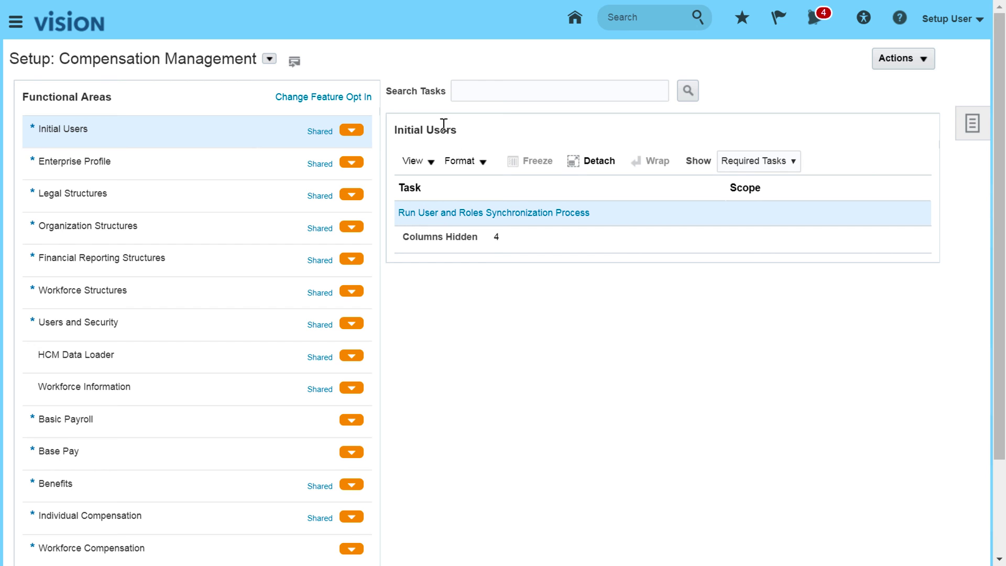
left_click(269, 58)
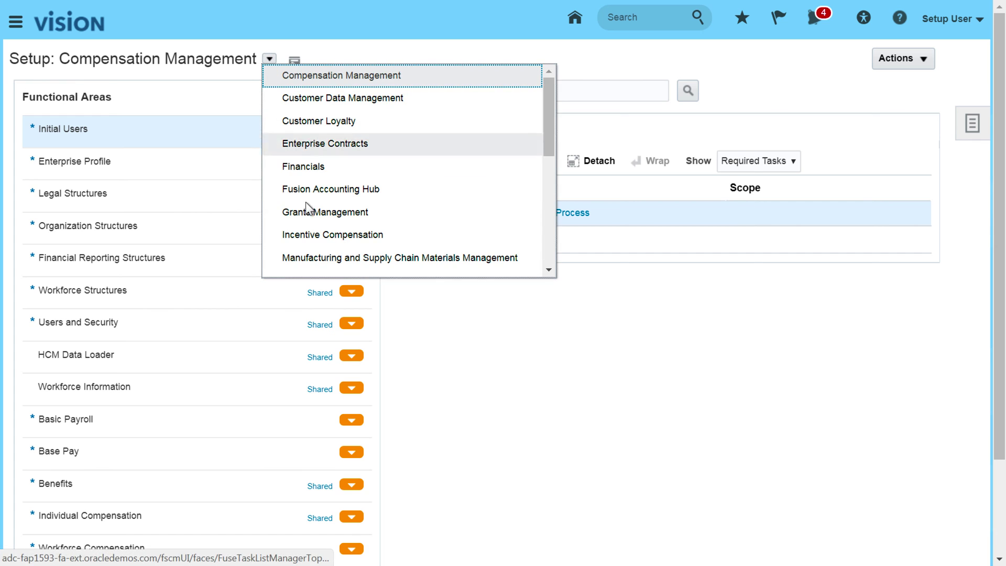
left_click(309, 167)
Open the receipt classes and methods task in the Customer Payments functional area.
scroll(217, 442, "down", 2)
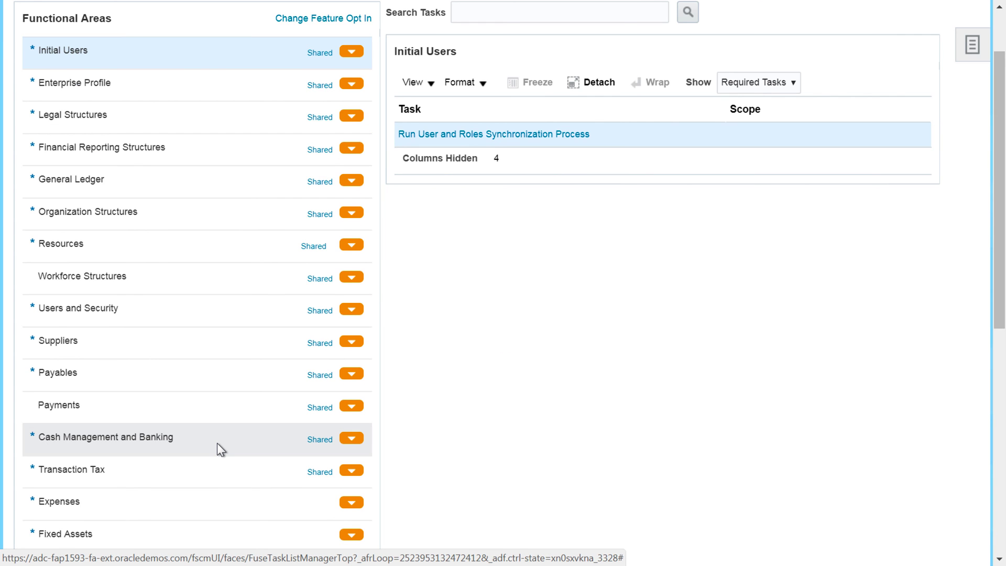
scroll(217, 442, "down", 4)
left_click(209, 505)
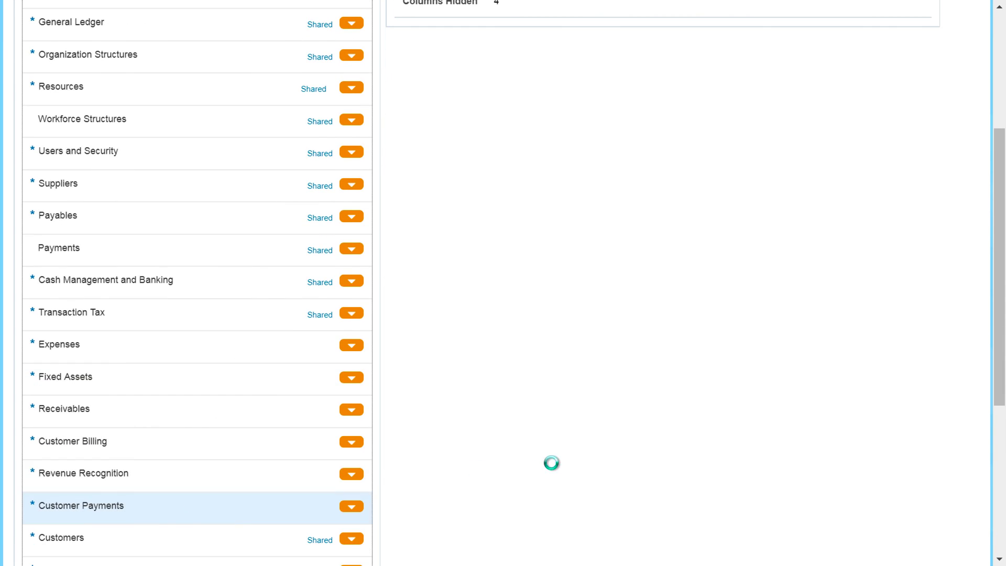
scroll(780, 352, "down", 5)
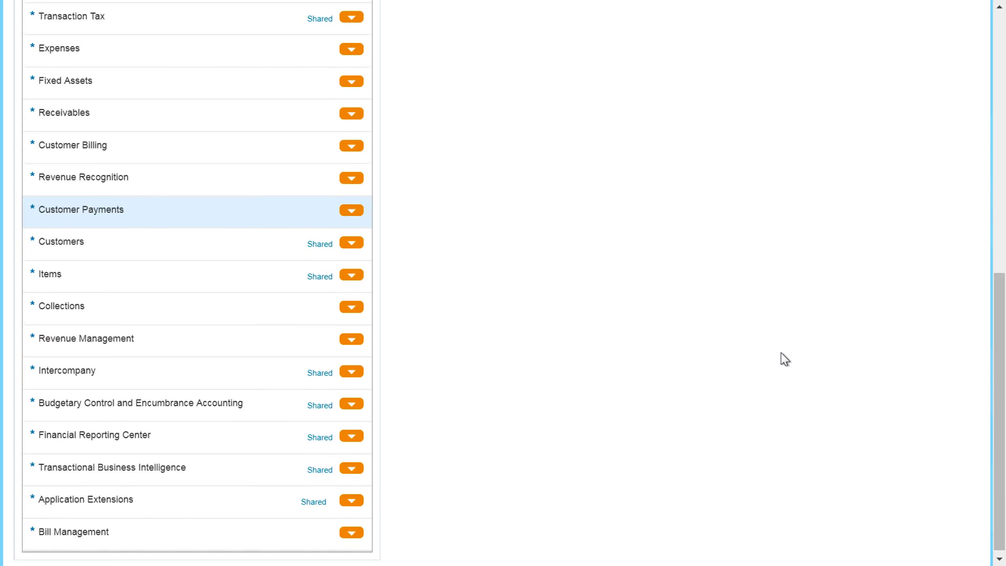
scroll(780, 352, "up", 10)
left_click(487, 216)
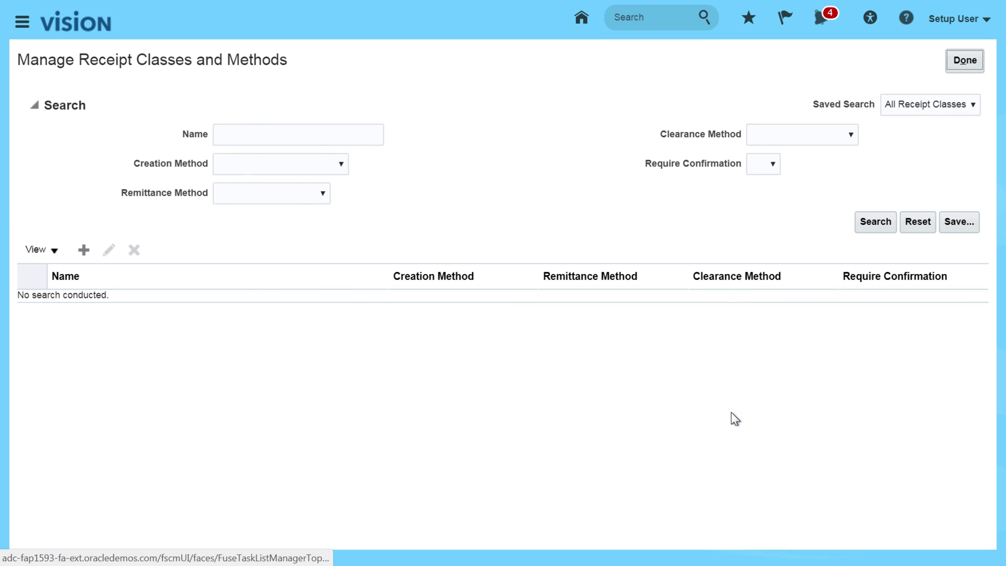
Search for the receipt class named Manual and open it for editing.
left_click(296, 135)
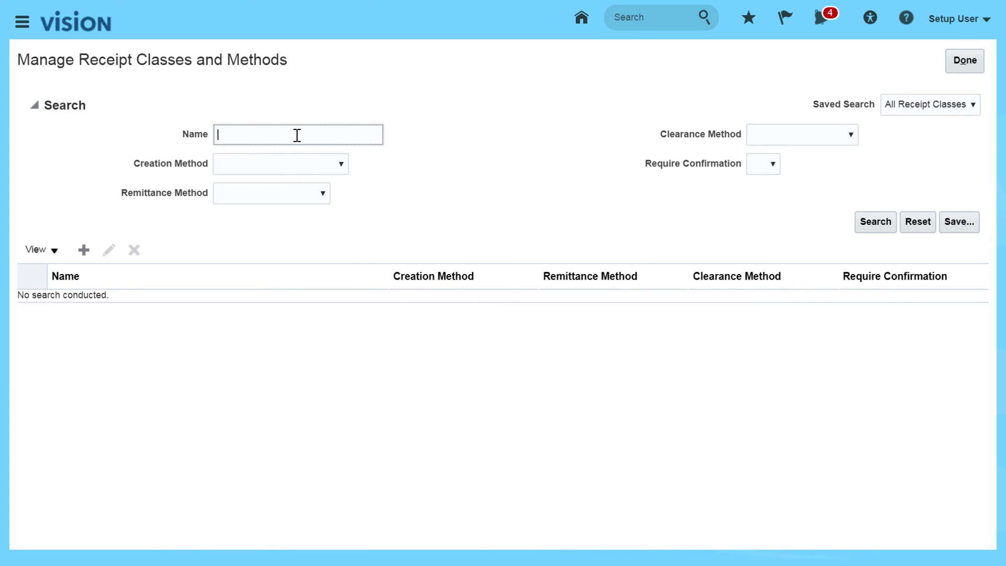
type("Manual")
left_click(874, 222)
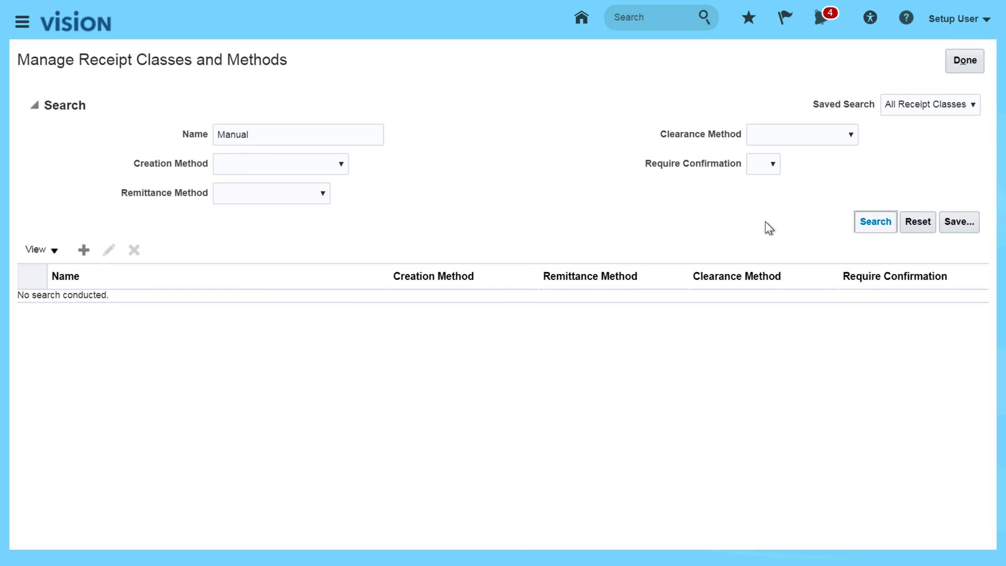
left_click(67, 191)
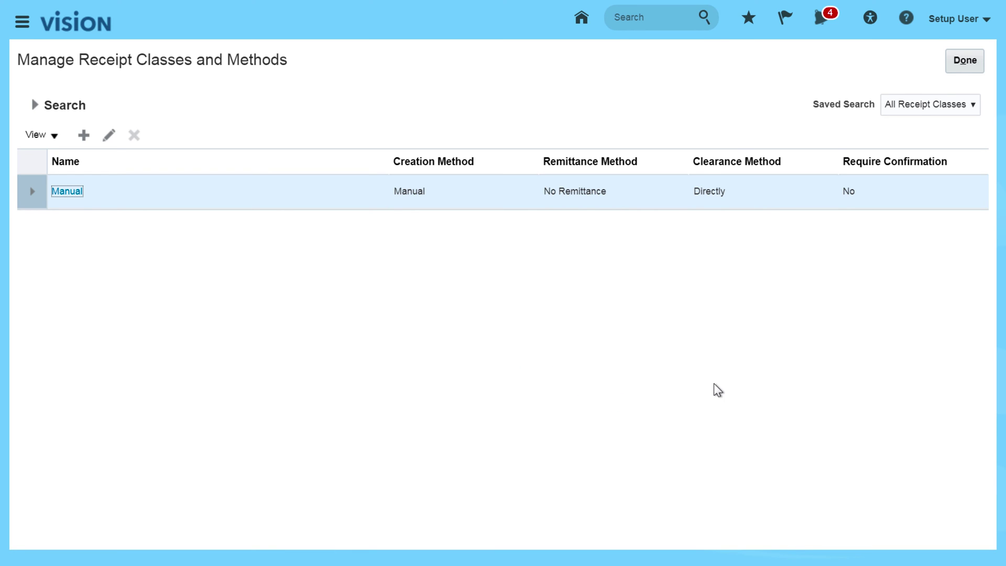
Add a receipt method with name and printed name ACME Manual and effective start date 1/1/17.
left_click(81, 242)
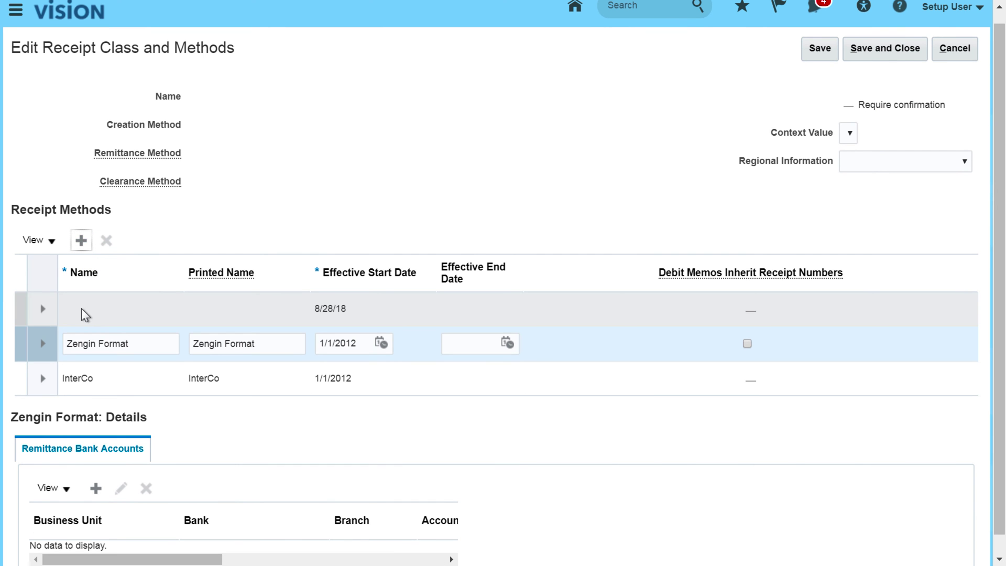
left_click(108, 312)
type("ManuL")
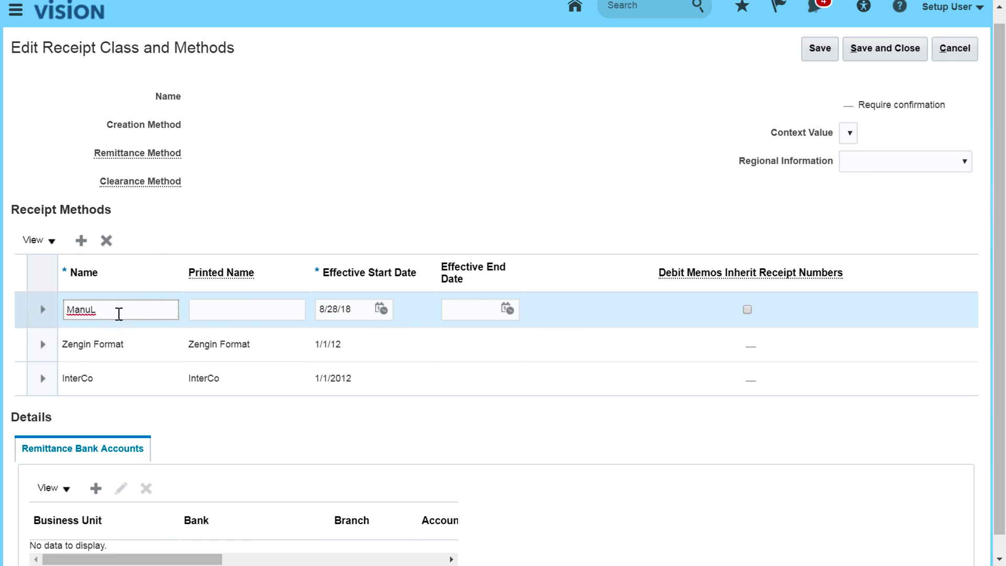
key("ctrl+a")
type("ACM")
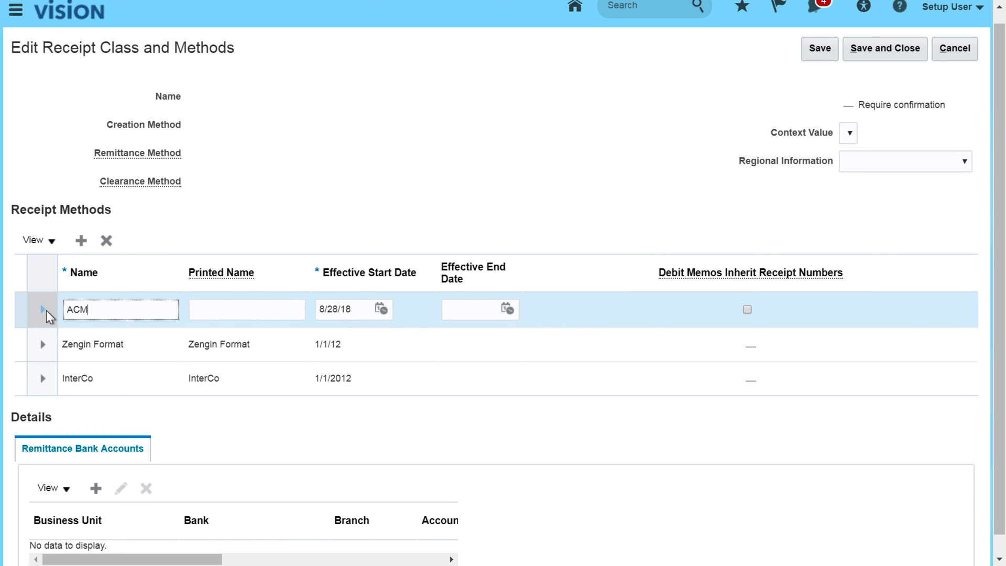
type("E Manual")
left_click(265, 312)
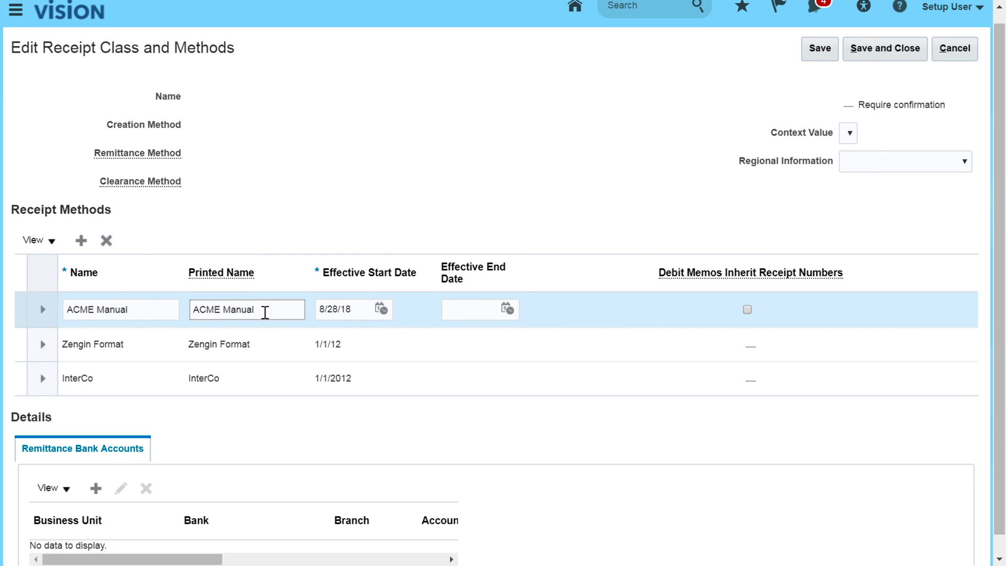
left_click_drag(359, 314, 276, 304)
type("1/1/17")
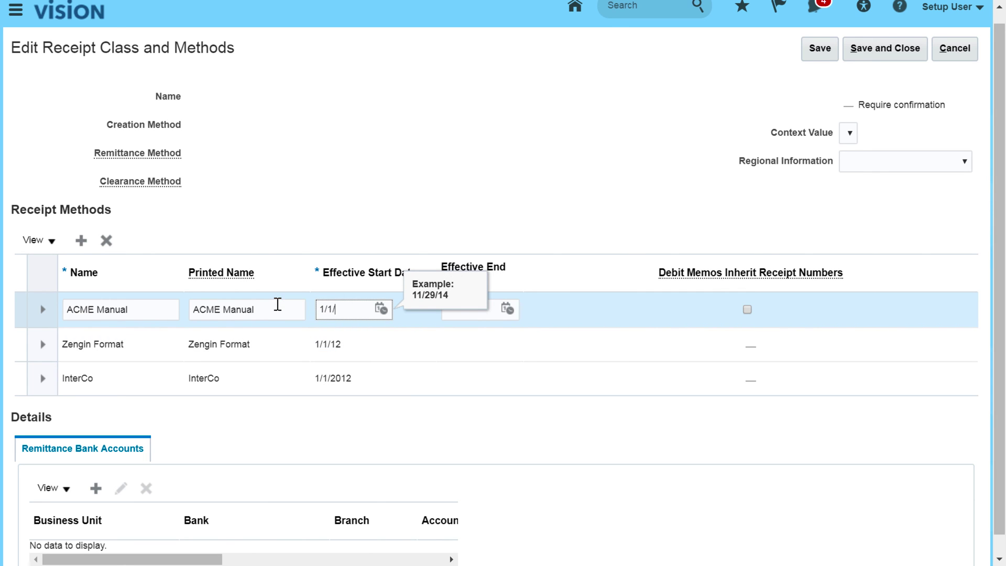
left_click(603, 327)
Create a remittance bank account for ACME US Business Unit1 with Bank of America and the ACME US account.
left_click(96, 488)
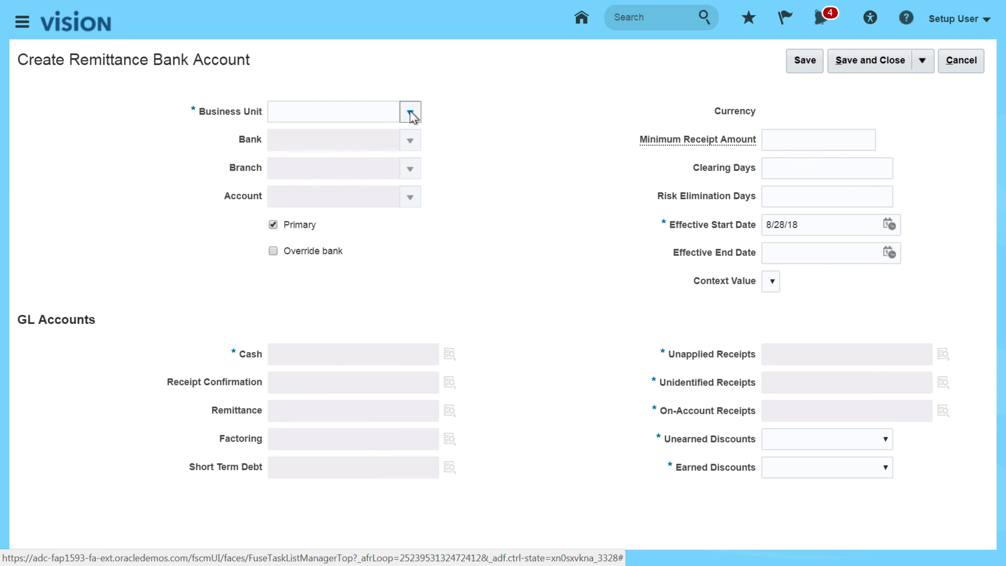
left_click(410, 112)
left_click(351, 162)
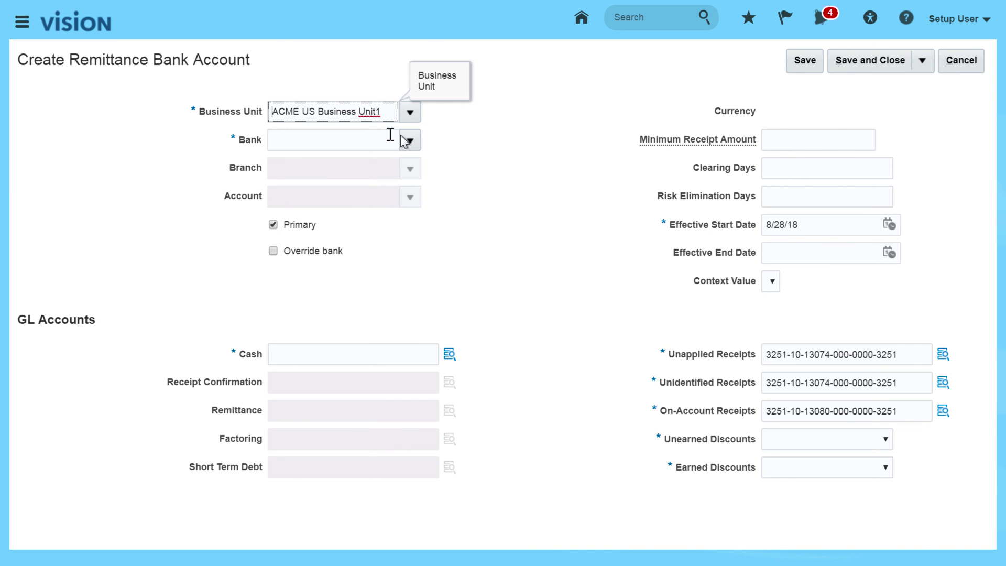
left_click(410, 141)
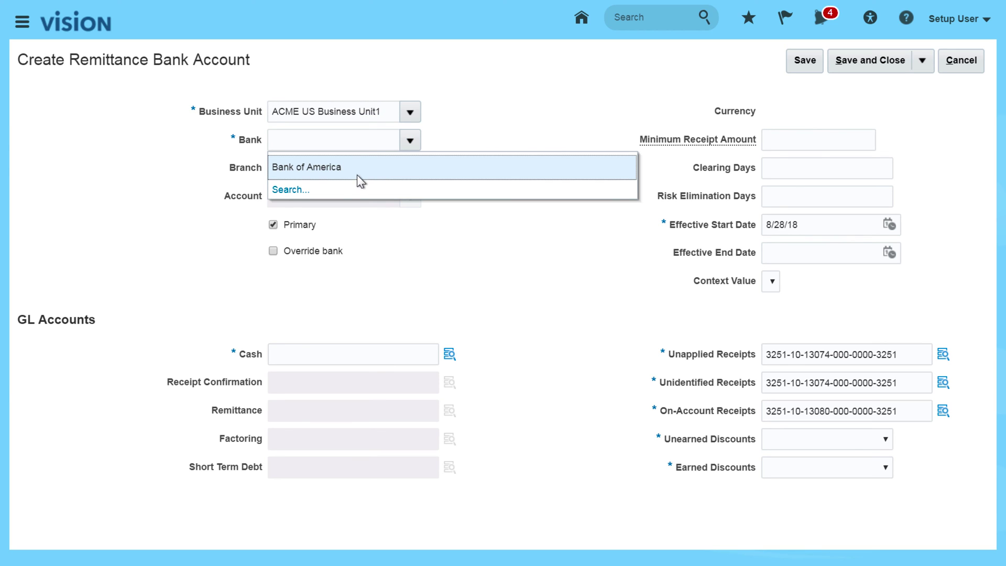
left_click(323, 167)
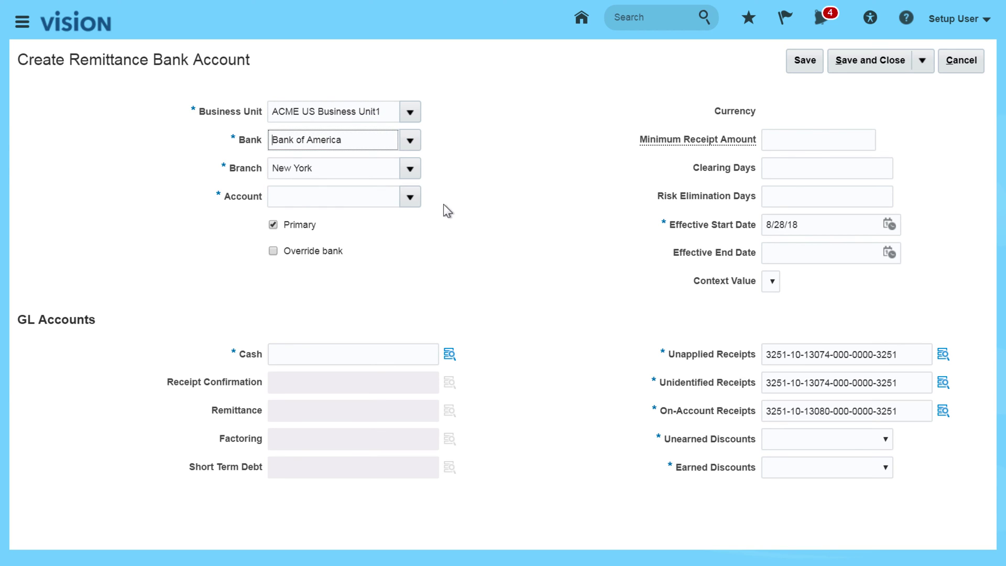
left_click(409, 198)
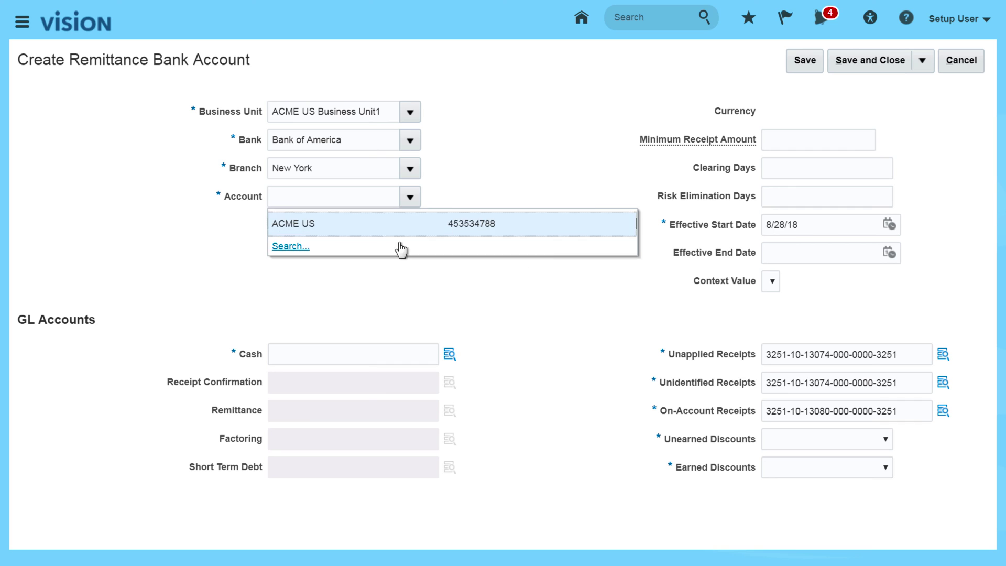
left_click(369, 224)
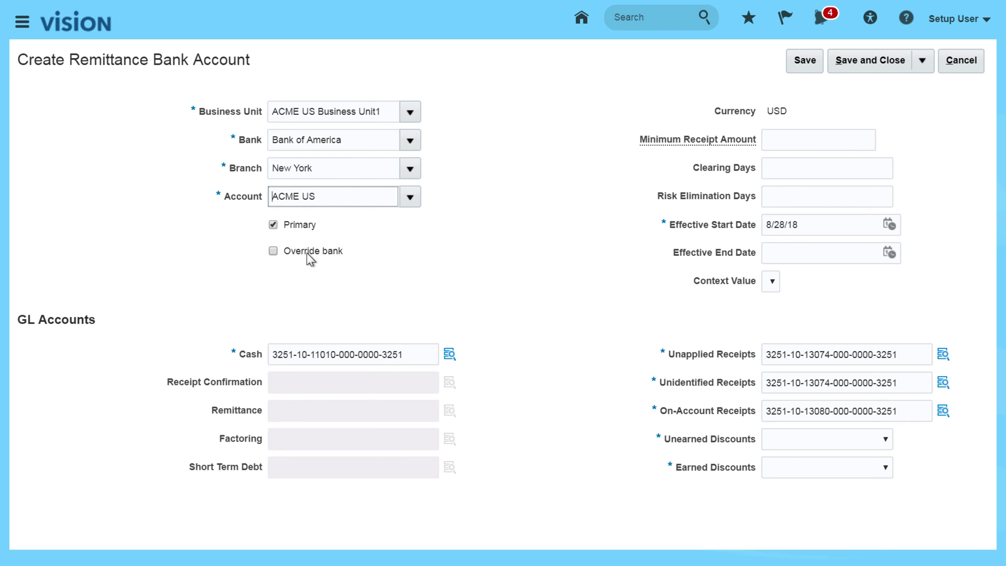
Set the remittance account's effective start date to 1/1/17, choose Unearned Discount and Earned Discount for the discount accounts, and save and close.
left_click(732, 221)
type("1/1/17")
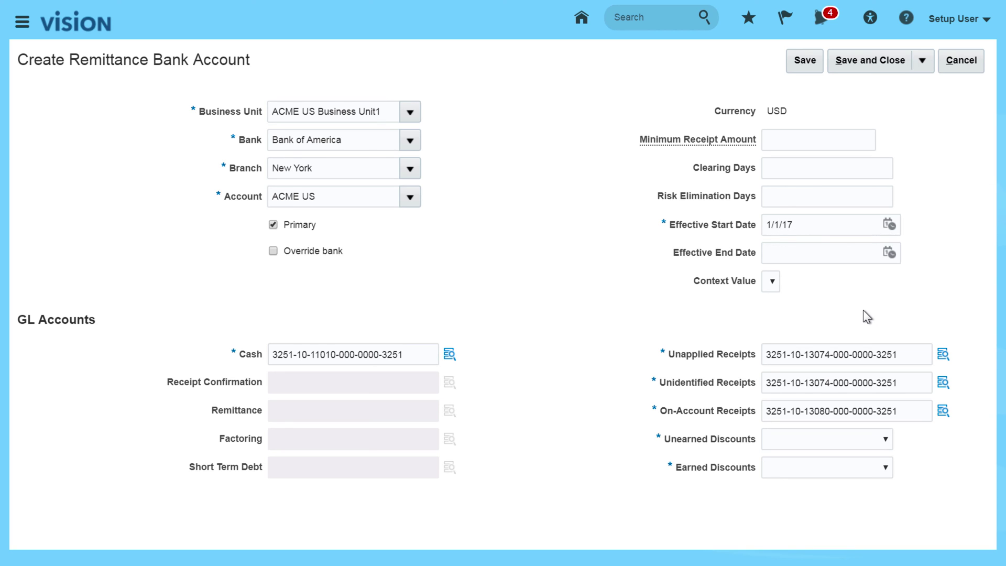
left_click(829, 445)
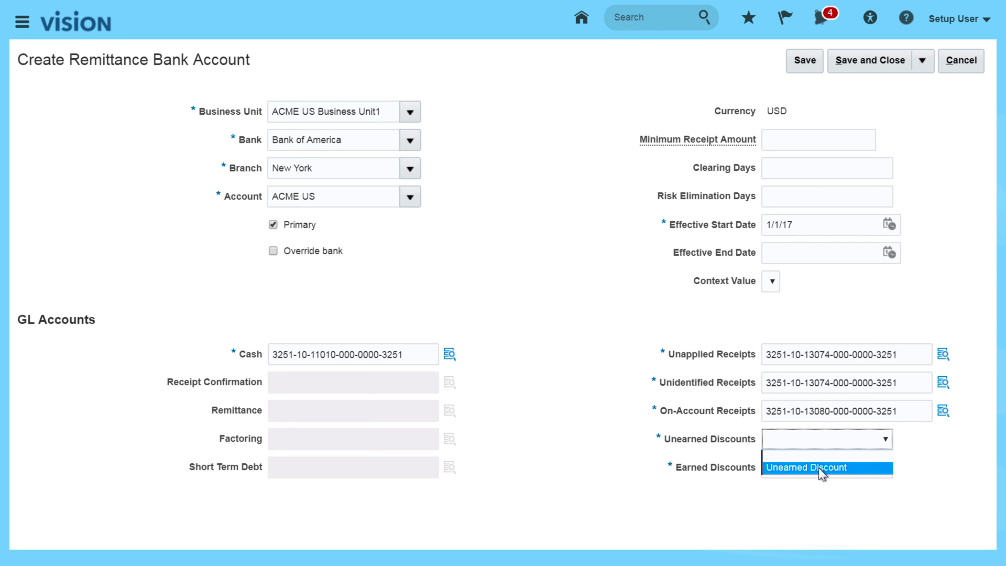
left_click(816, 466)
left_click(811, 464)
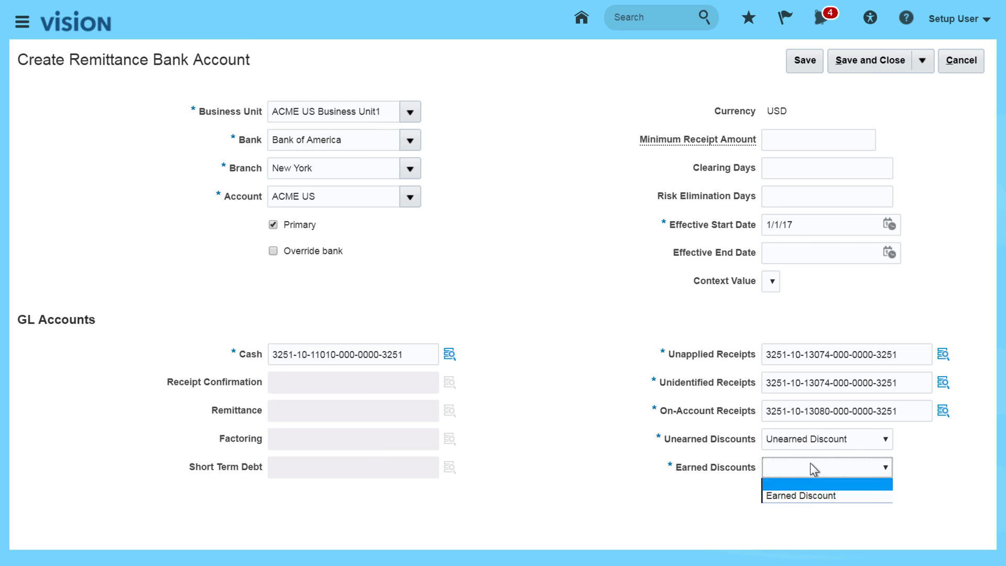
left_click(802, 498)
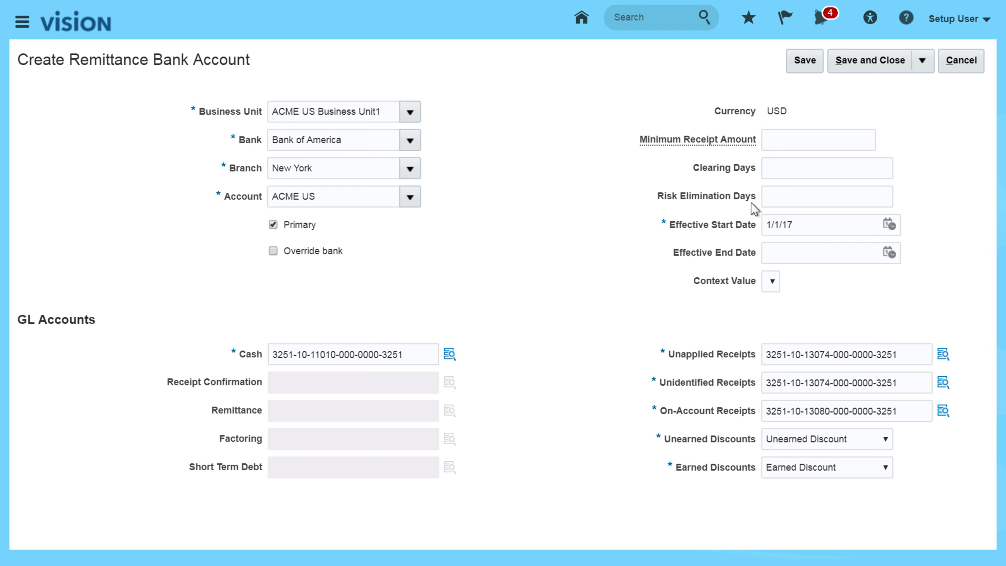
left_click(850, 62)
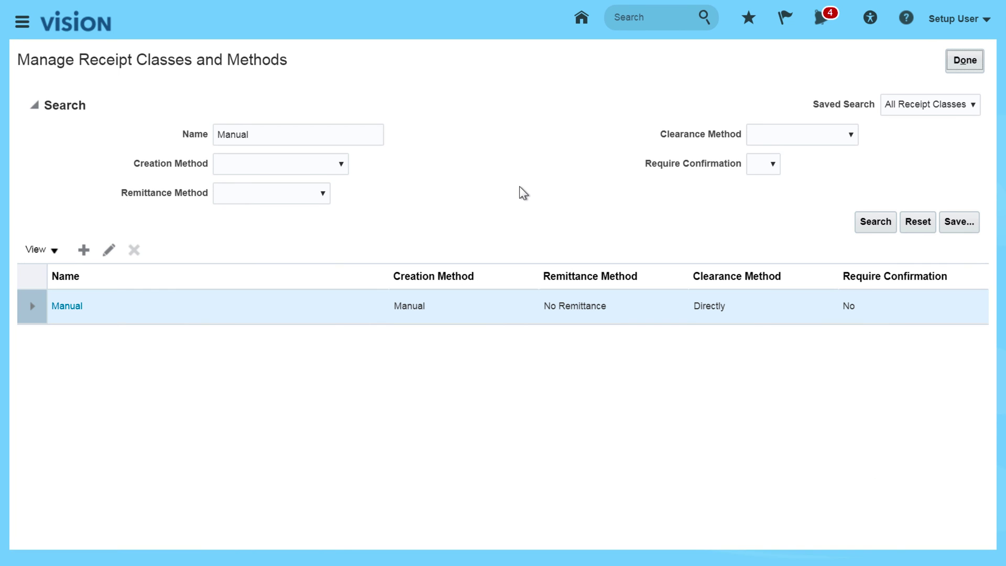
Finish managing receipt classes and methods and start creating a receipt in Accounts Receivable.
left_click(963, 61)
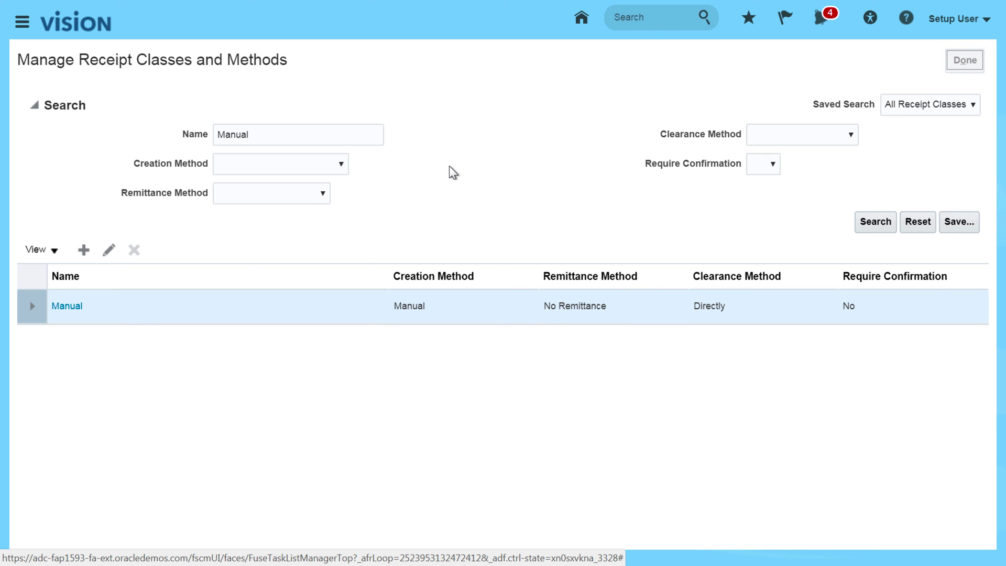
left_click(576, 21)
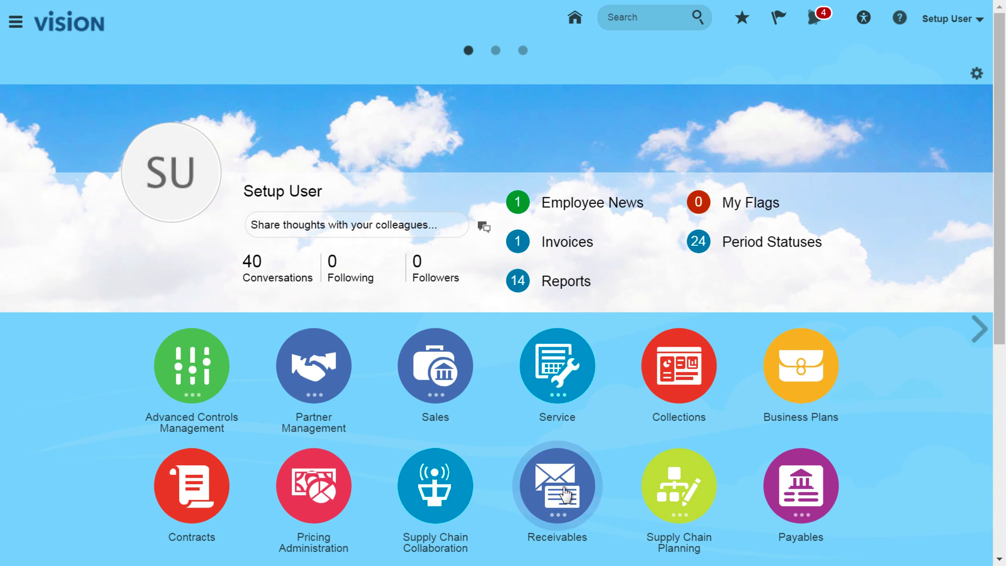
left_click(556, 461)
left_click(559, 250)
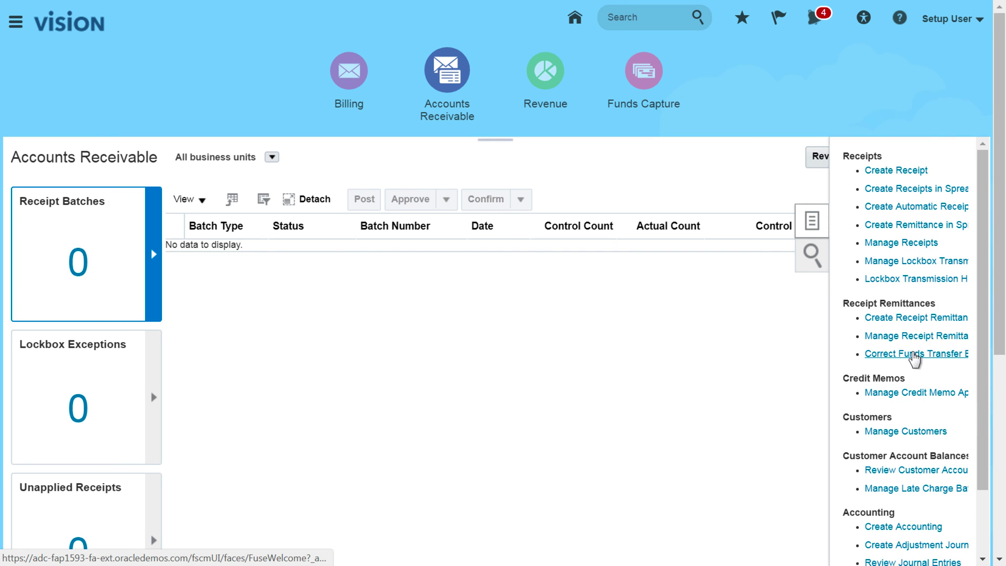
left_click(885, 170)
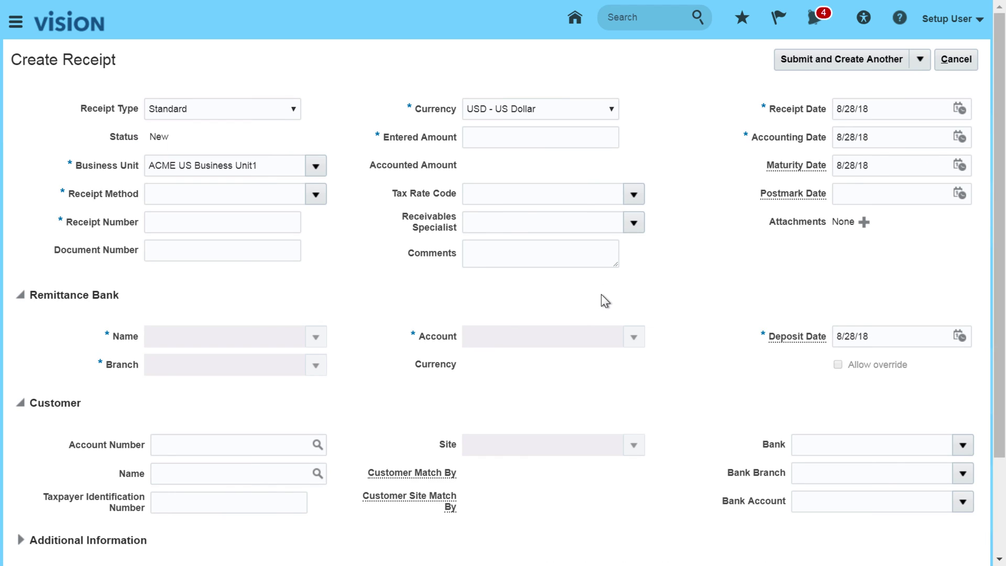
Enter the receipt with method ACME Manual, receipt number 100001 and an entered amount of 10,000.00 USD.
left_click(316, 194)
left_click(175, 222)
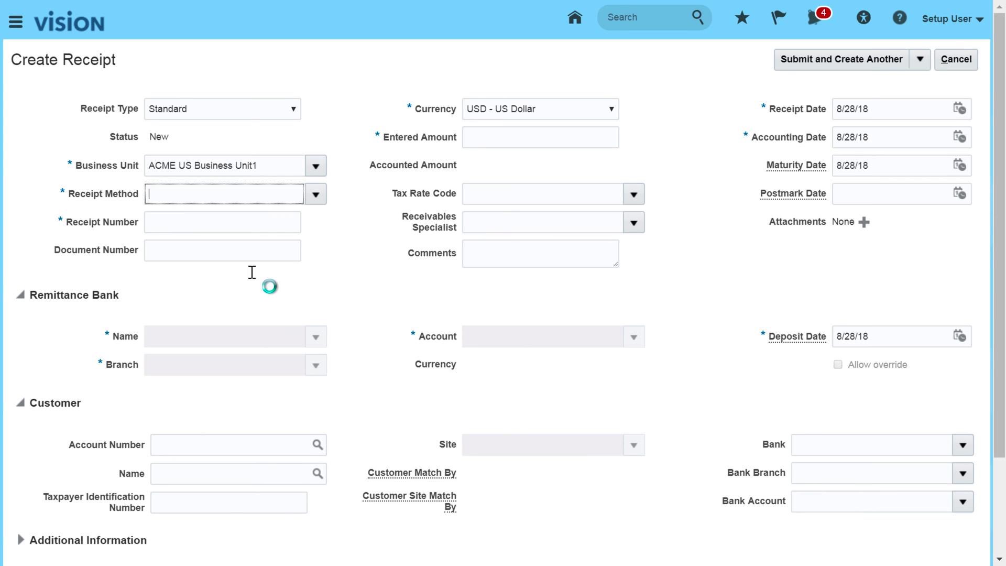
left_click(193, 225)
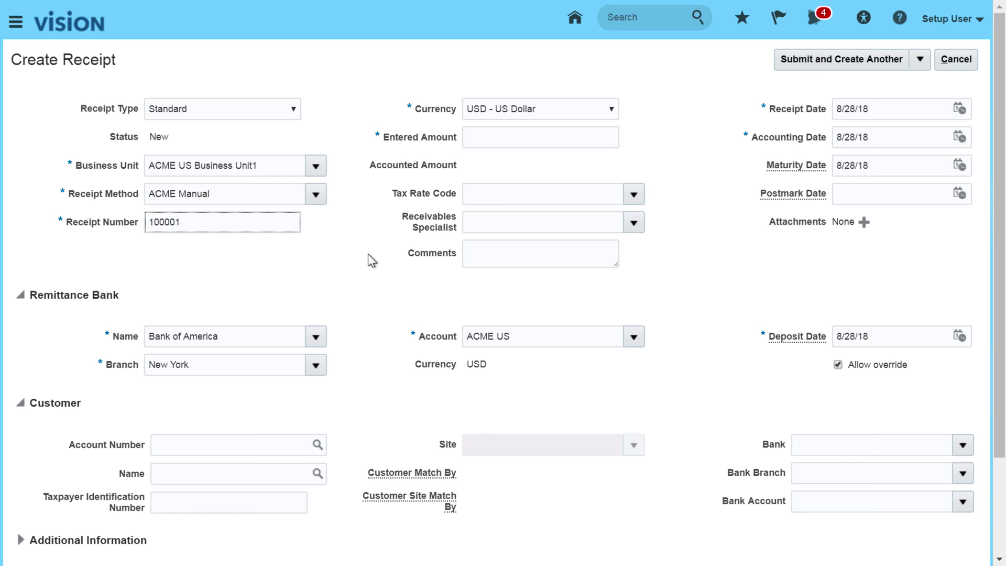
left_click(497, 135)
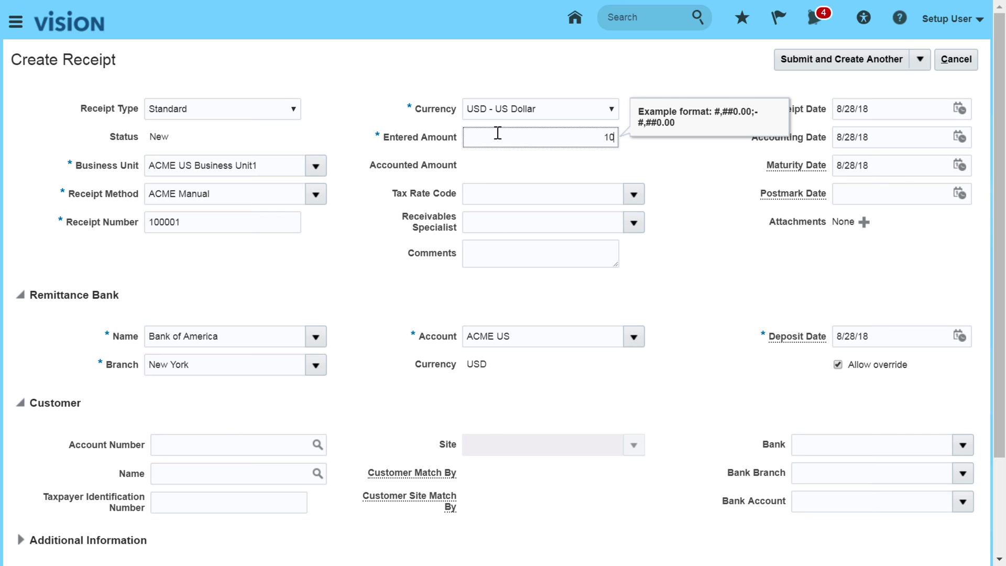
left_click(739, 202)
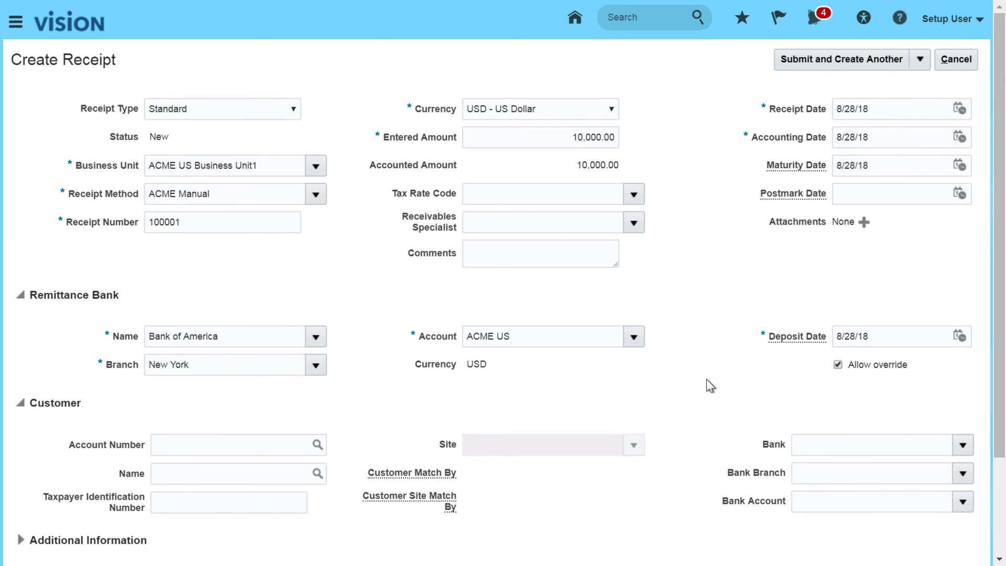
Search for the customer Computer Service and Rentals, assign it to the receipt and select site 20201.
scroll(706, 380, "down", 3)
left_click(220, 366)
left_click(198, 401)
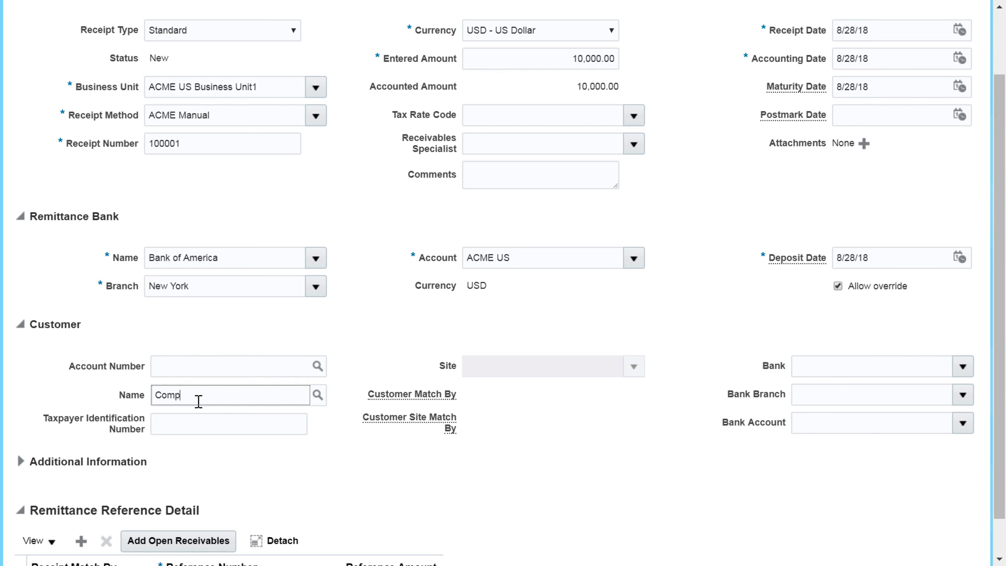
type("Computer")
left_click(318, 395)
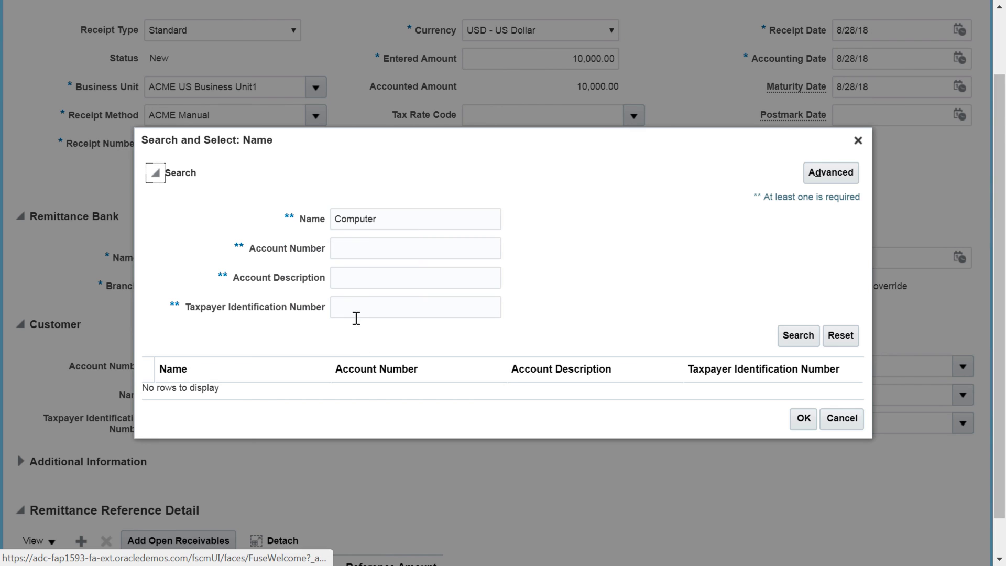
left_click(793, 336)
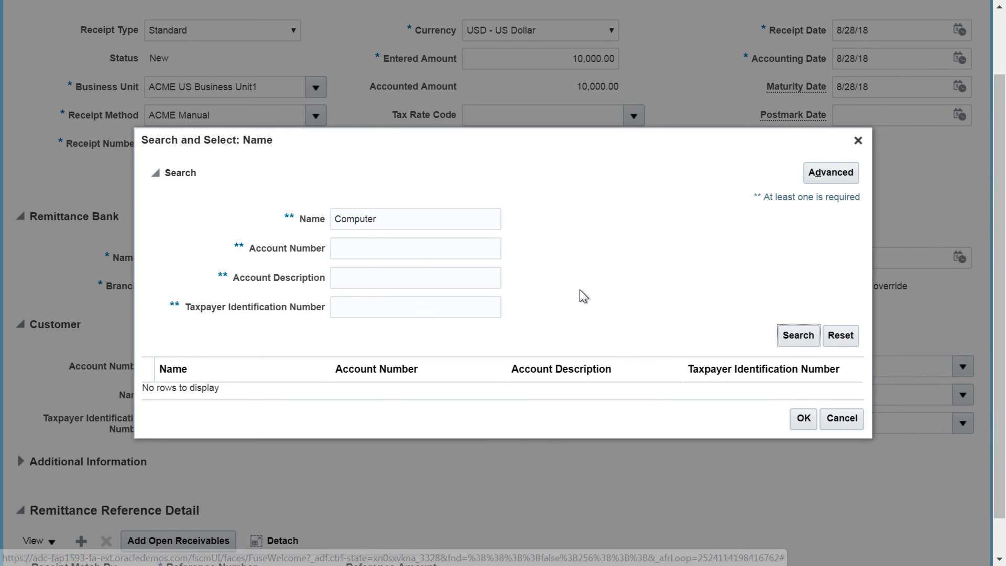
left_click(385, 385)
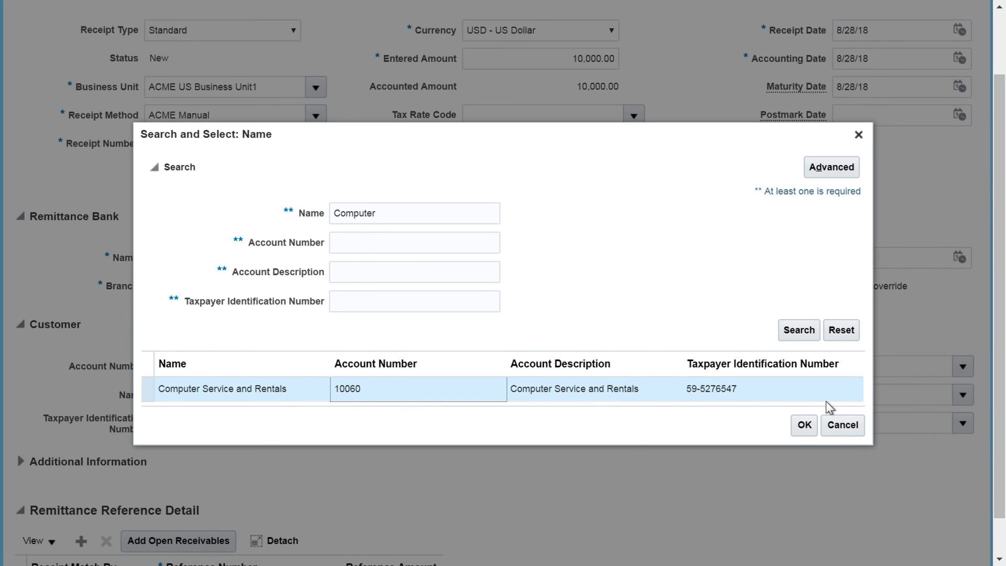
left_click(804, 425)
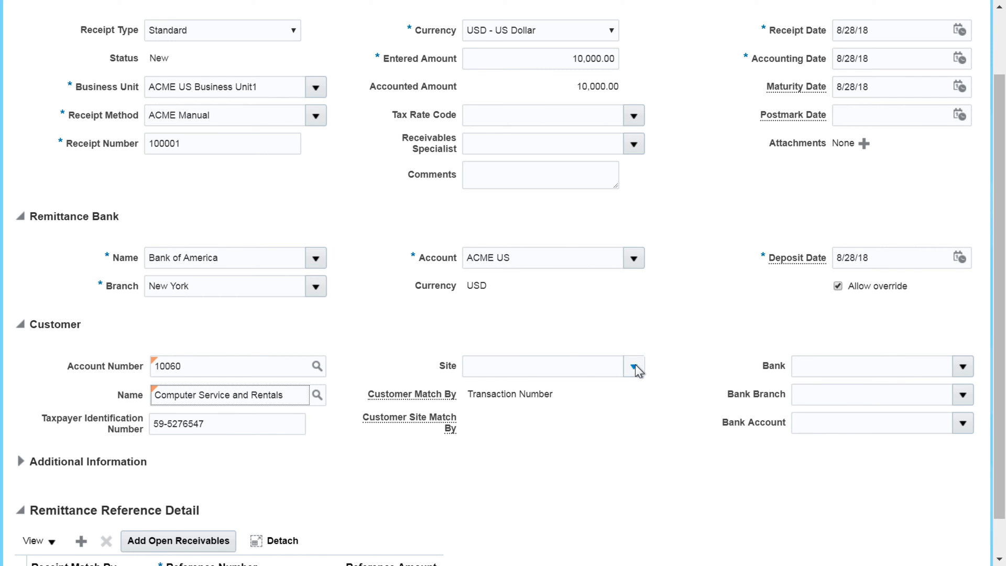
left_click(634, 366)
left_click(505, 394)
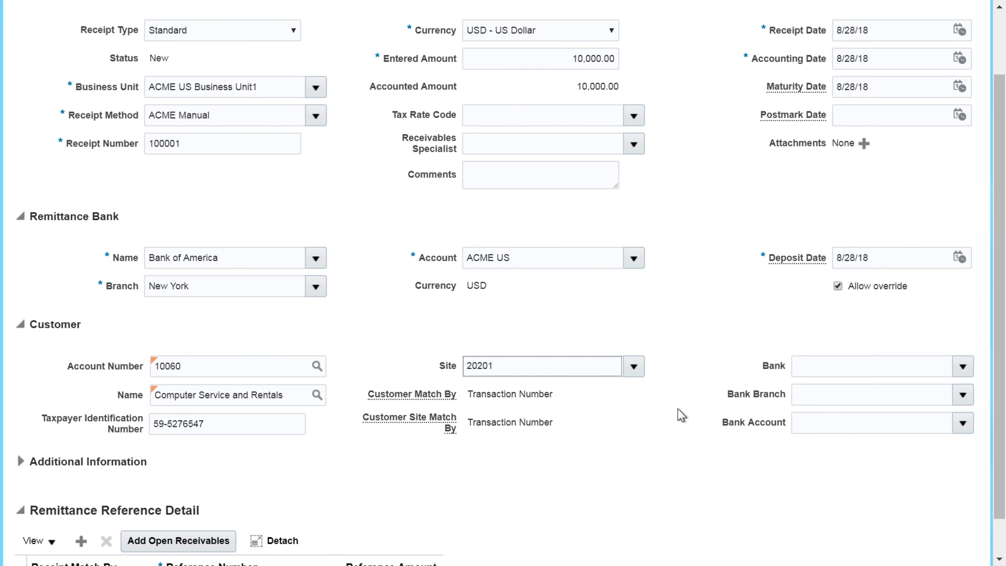
Search the open receivables by customer name Computer and add invoice 20763 as the receipt's remittance reference.
scroll(677, 409, "down", 1)
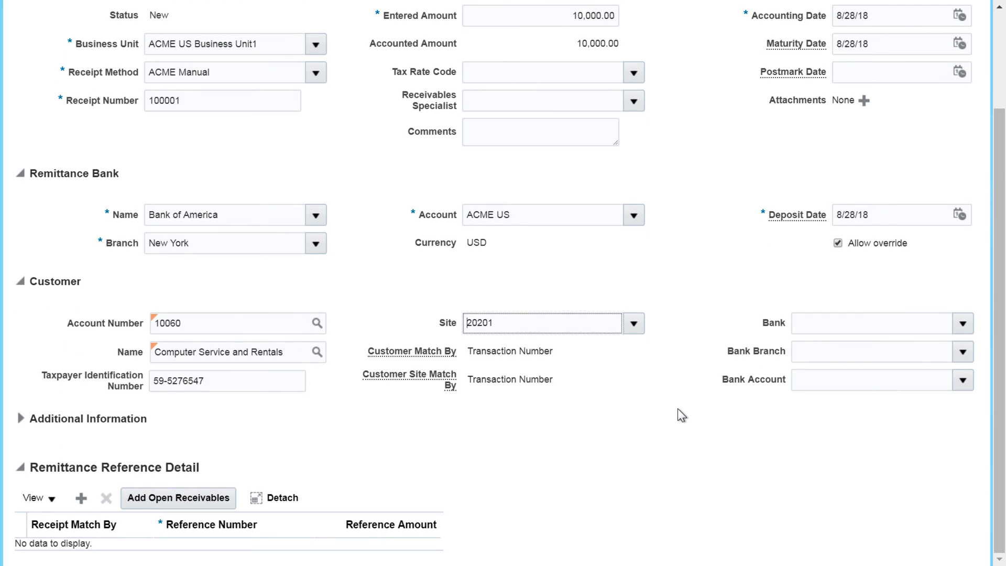
left_click(168, 497)
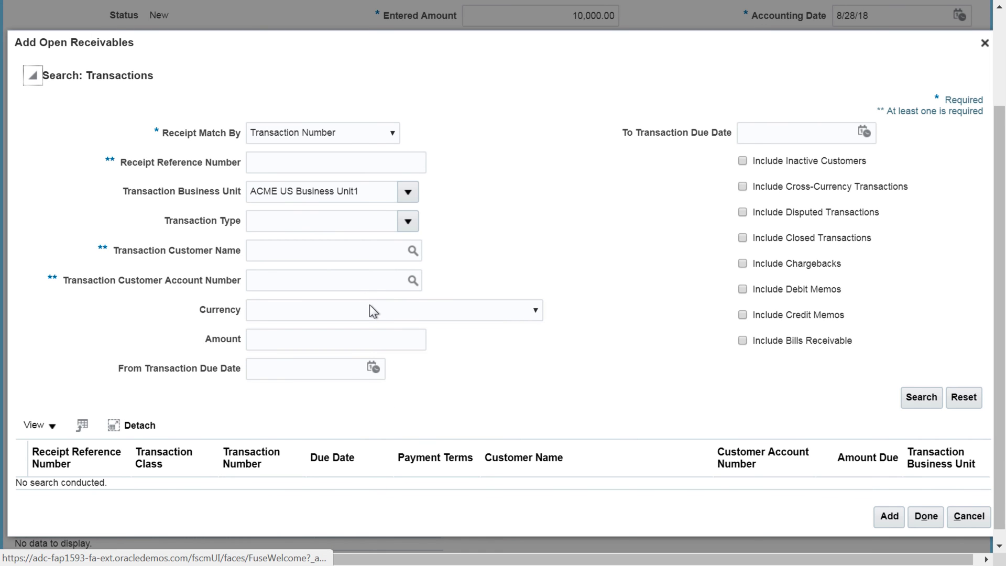
left_click(913, 396)
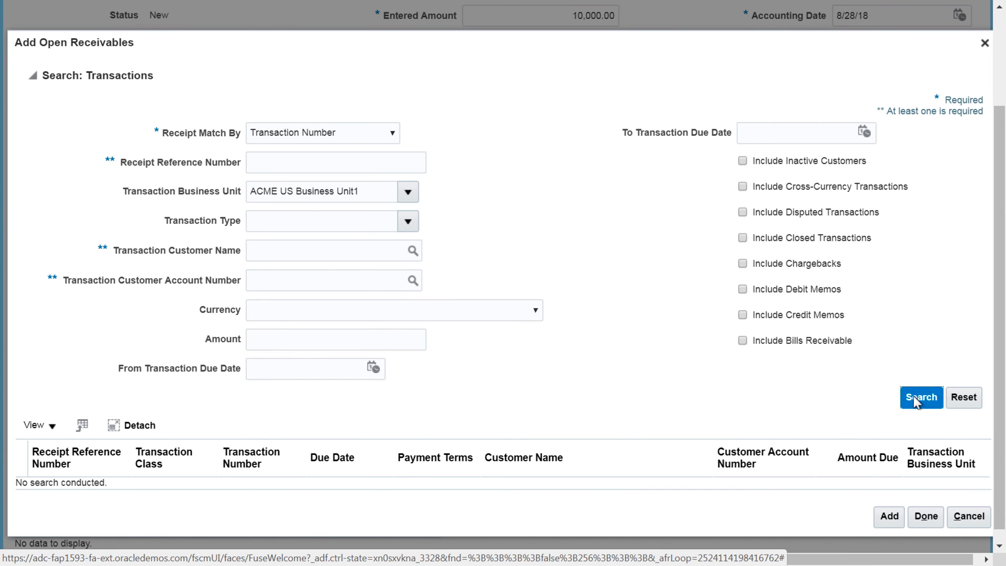
left_click(306, 250)
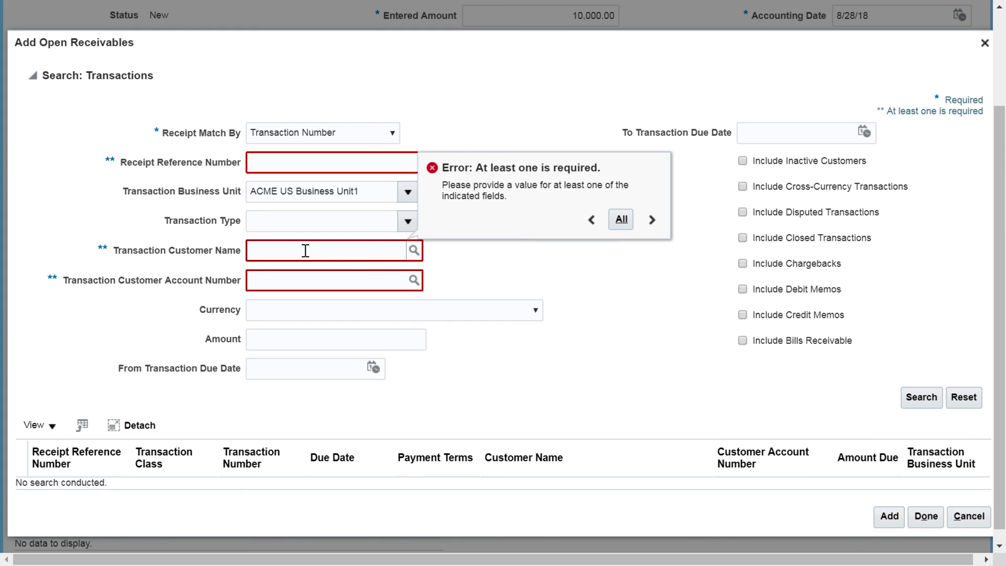
type("Computer")
left_click(915, 396)
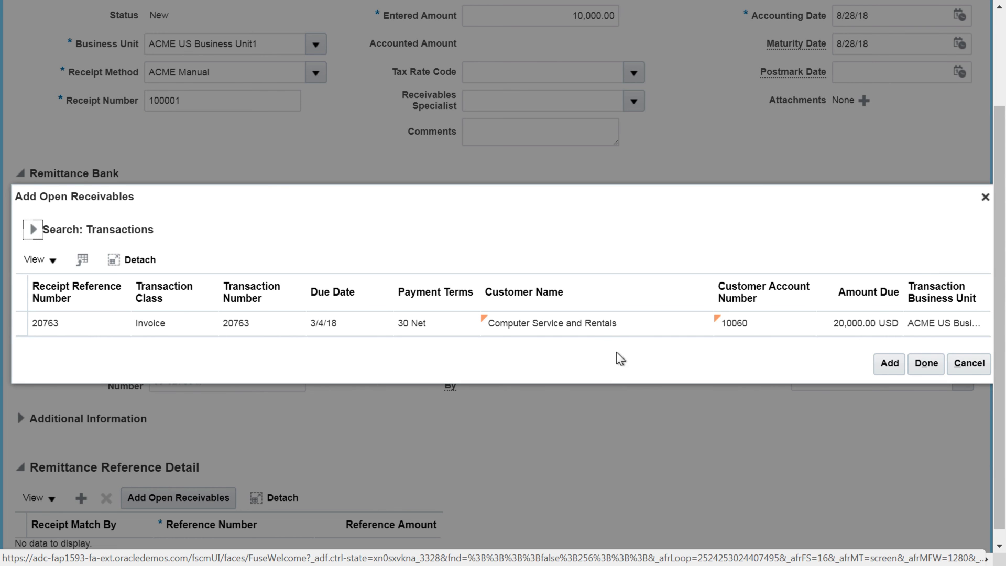
left_click(601, 325)
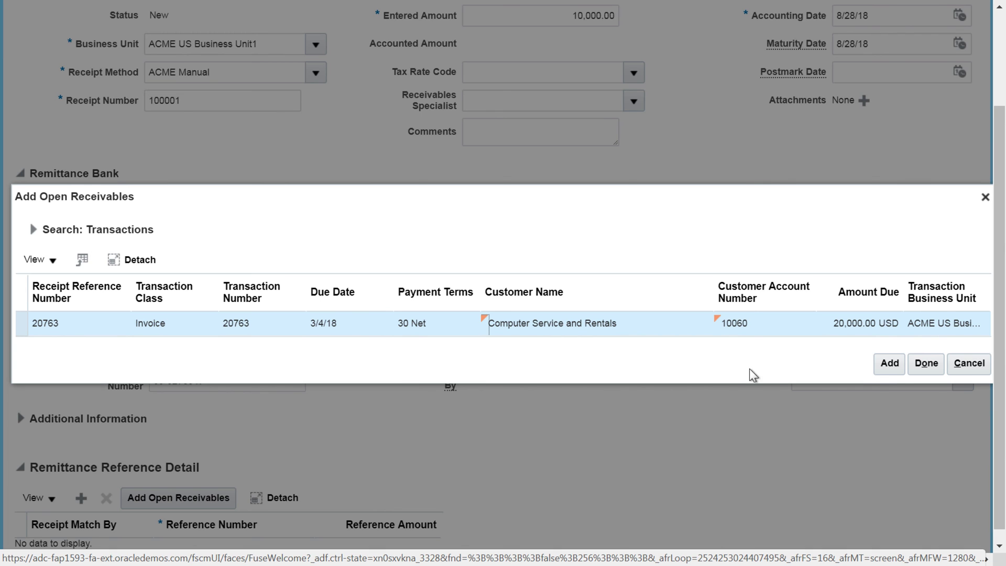
left_click(889, 362)
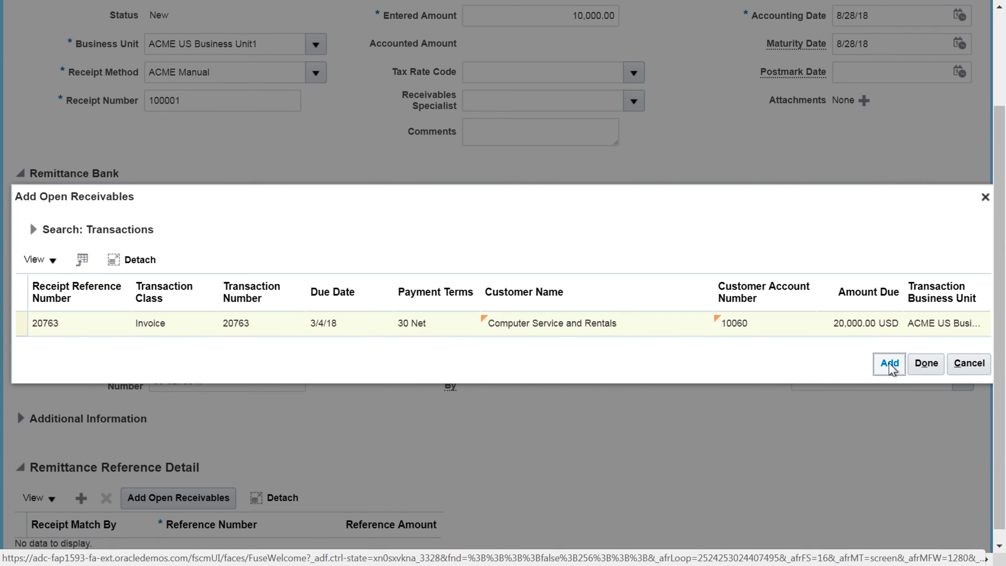
left_click(926, 368)
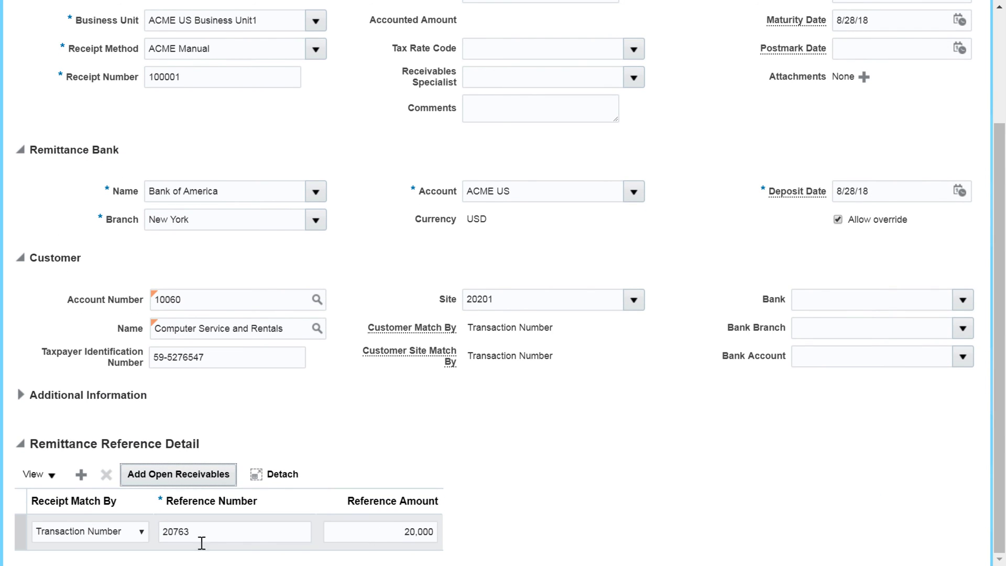
Submit the receipt with the option to apply it manually.
left_click(334, 533)
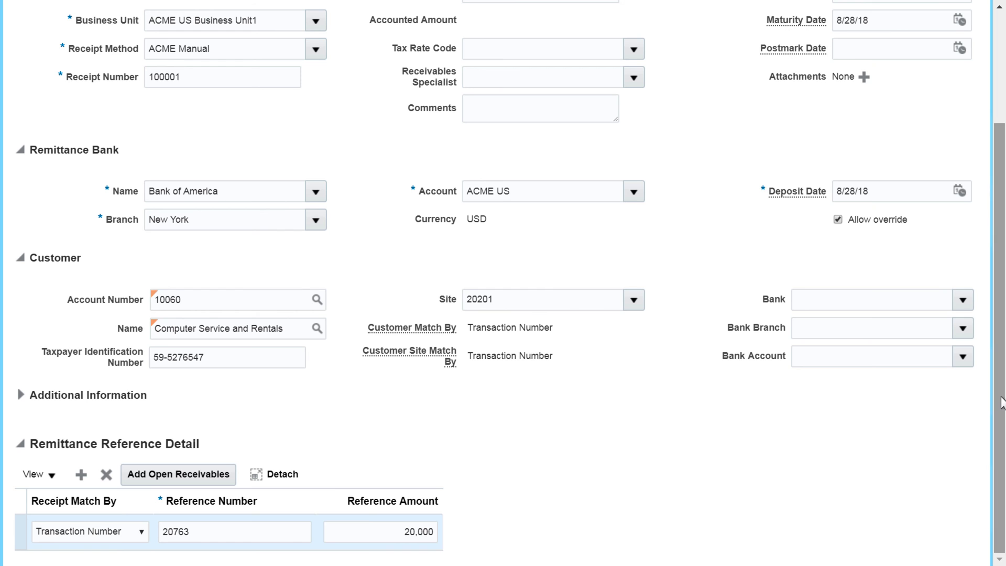
scroll(1000, 403, "up", 3)
left_click(920, 59)
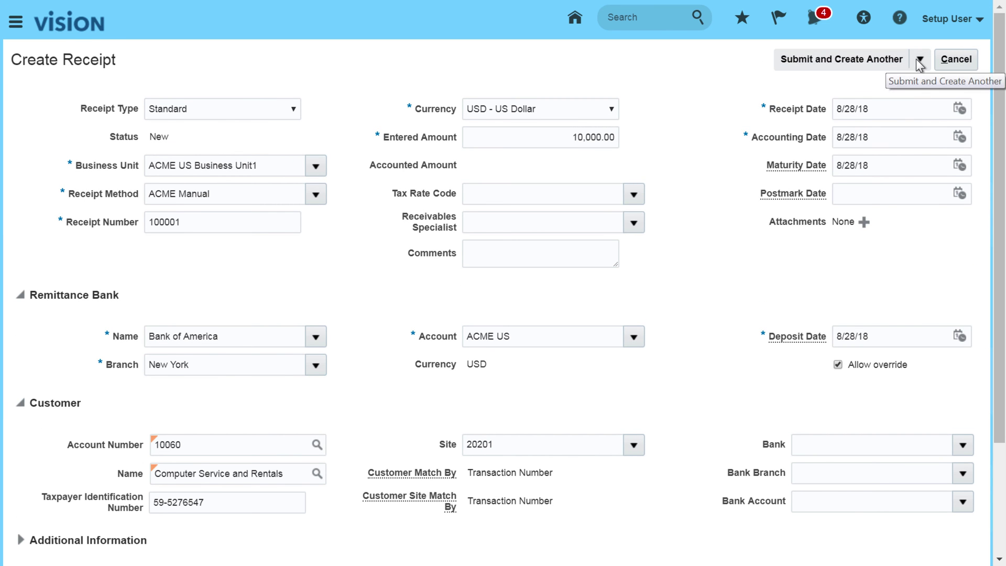
left_click(917, 59)
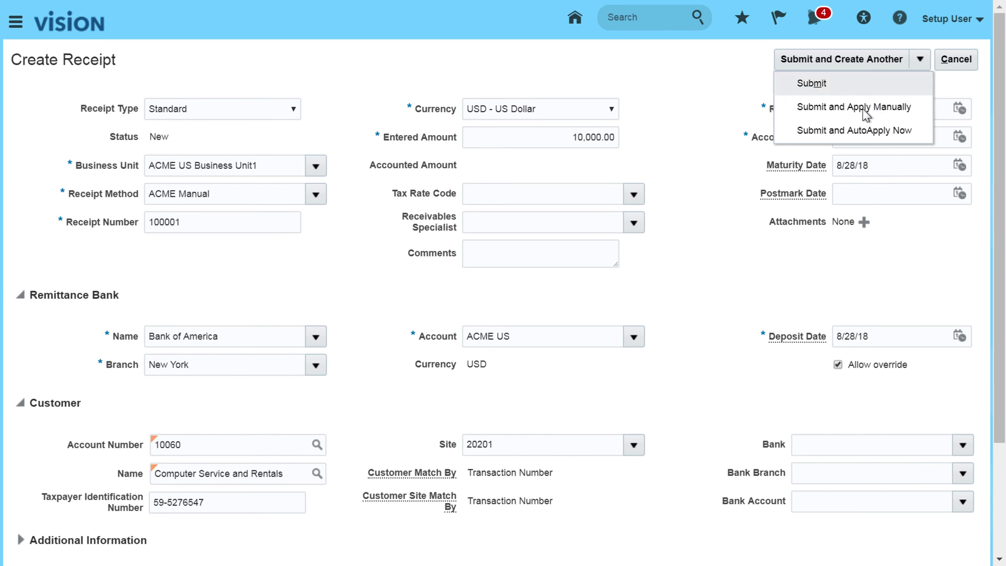
left_click(848, 107)
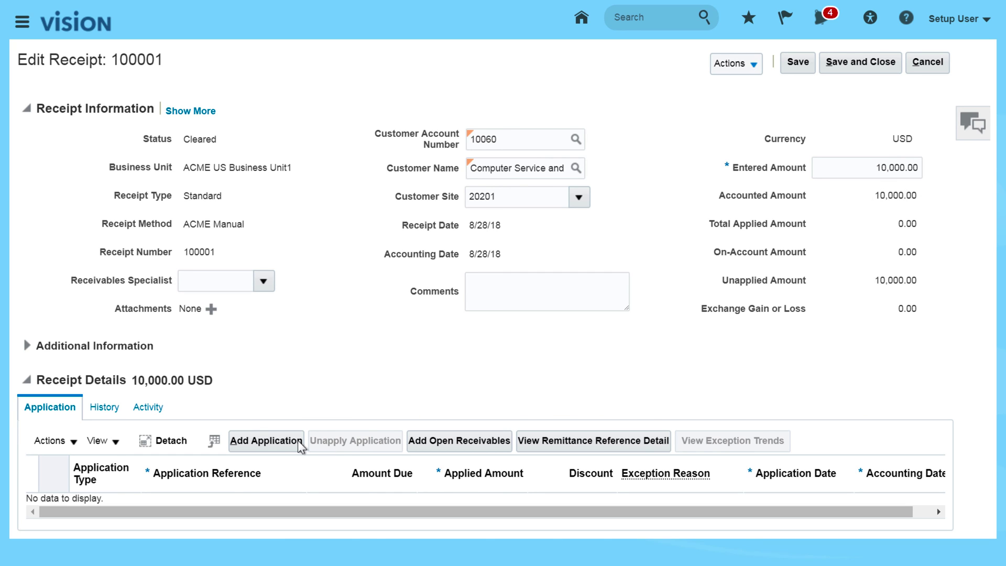
Add an application to the receipt and select transaction 20763 as its application reference.
left_click(265, 443)
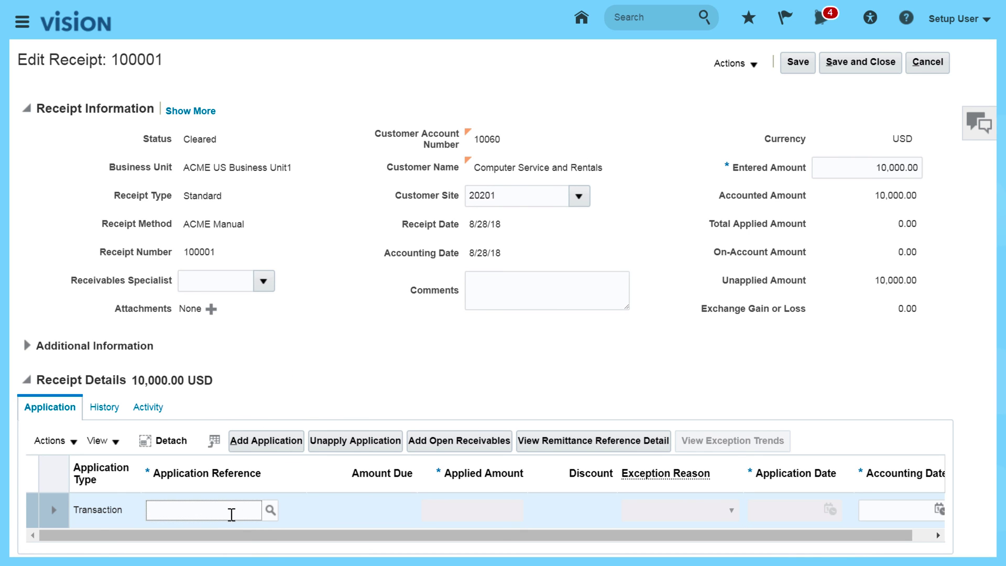
left_click(270, 515)
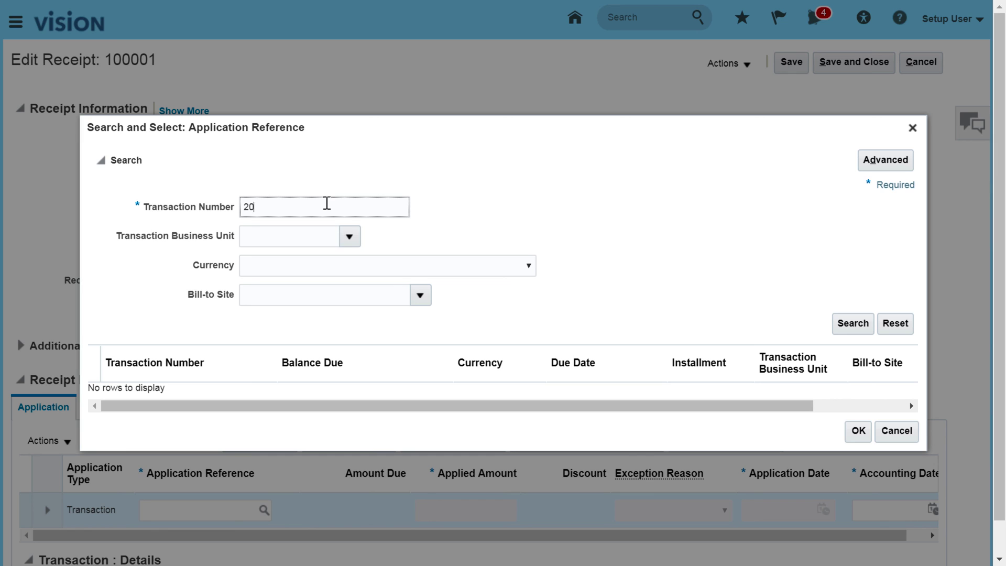
left_click(881, 153)
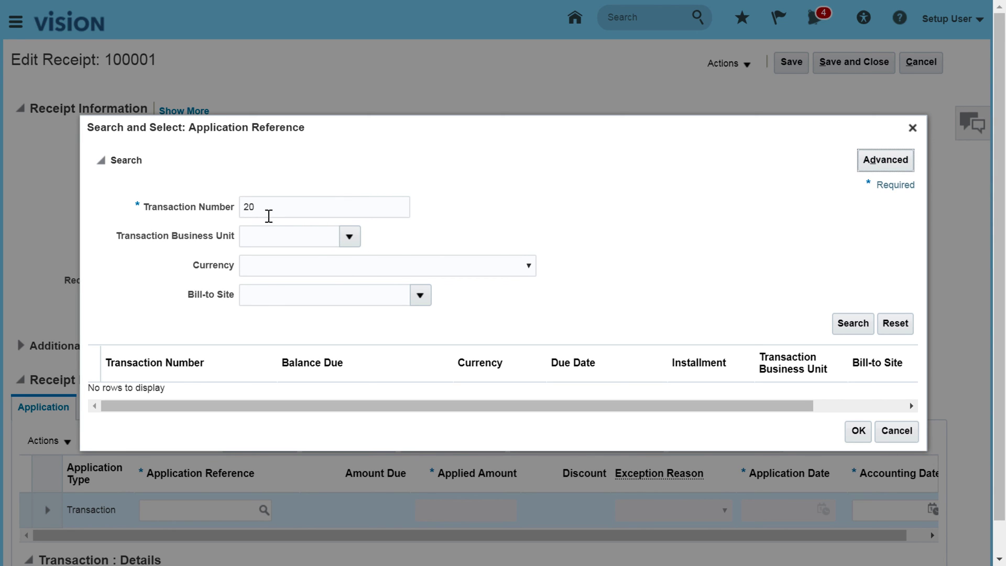
left_click(711, 325)
left_click(858, 437)
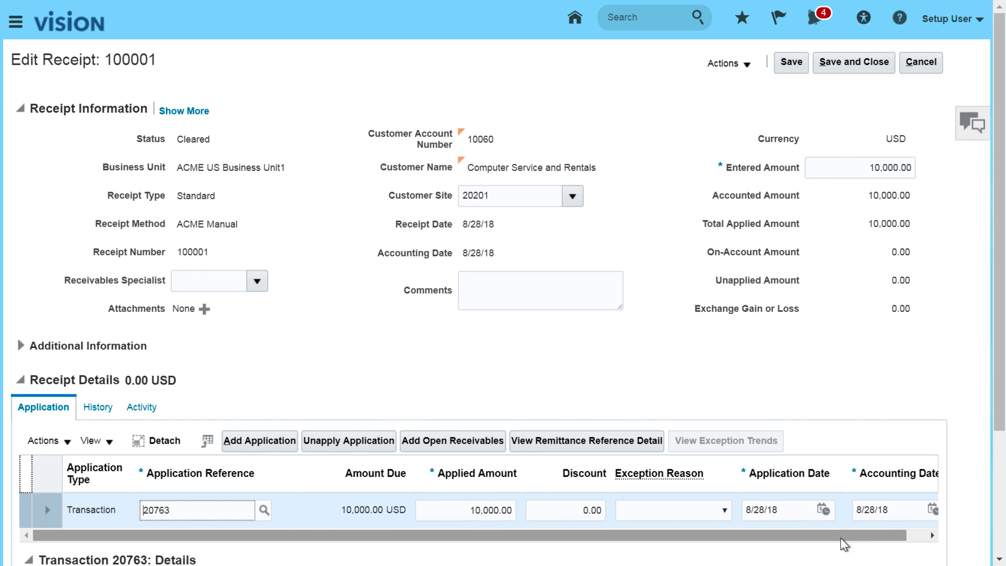
Save the receipt with its application to transaction 20763 and post the receipt to the ledger.
mouse_move(846, 535)
left_mouse_down()
mouse_move(909, 537)
mouse_move(837, 539)
left_mouse_up()
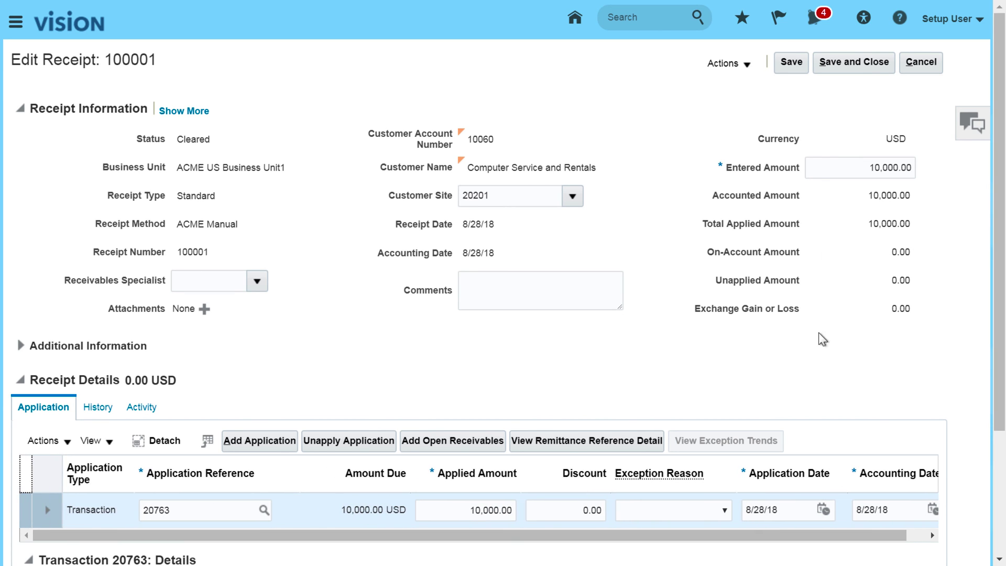
left_click(790, 63)
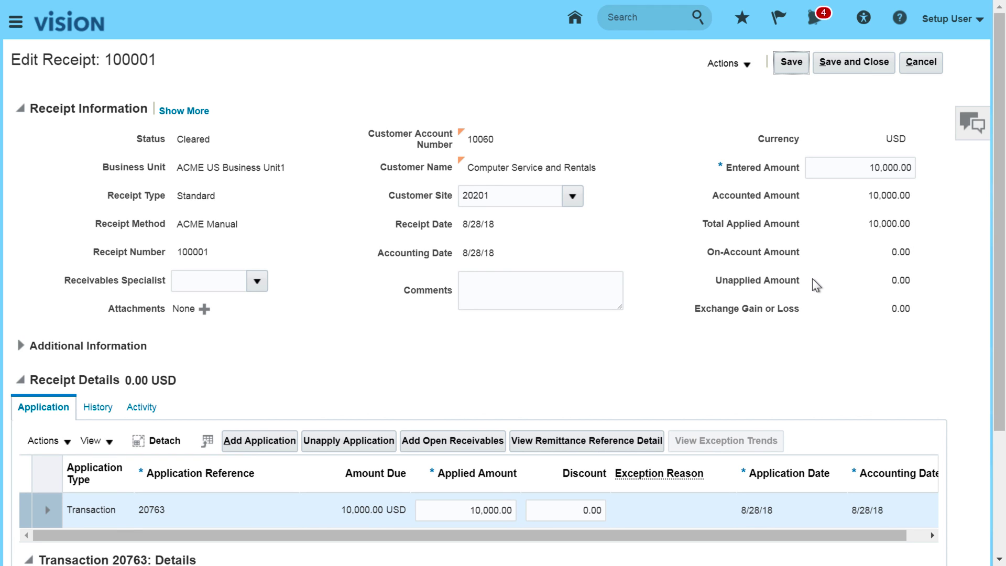
left_click(747, 63)
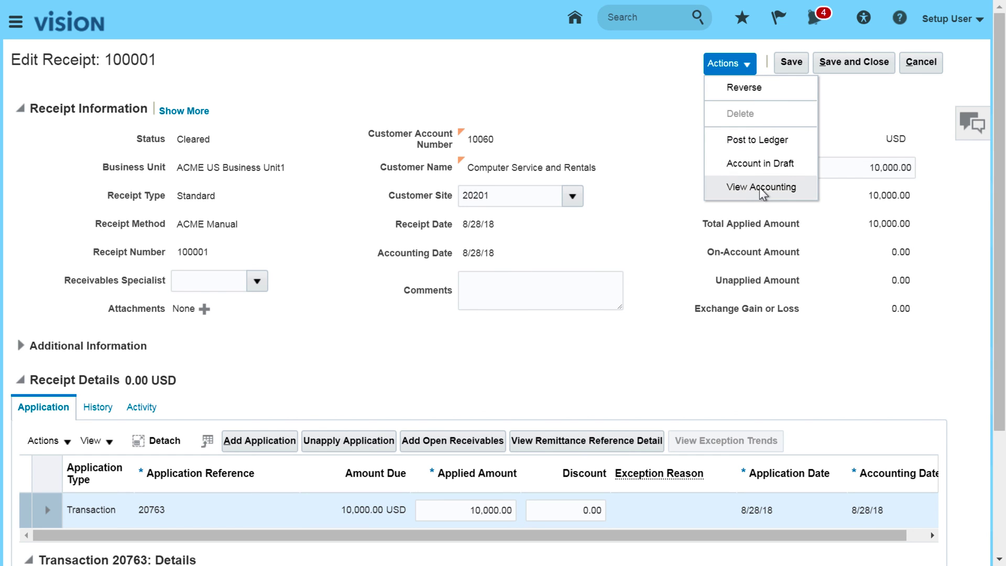
left_click(746, 150)
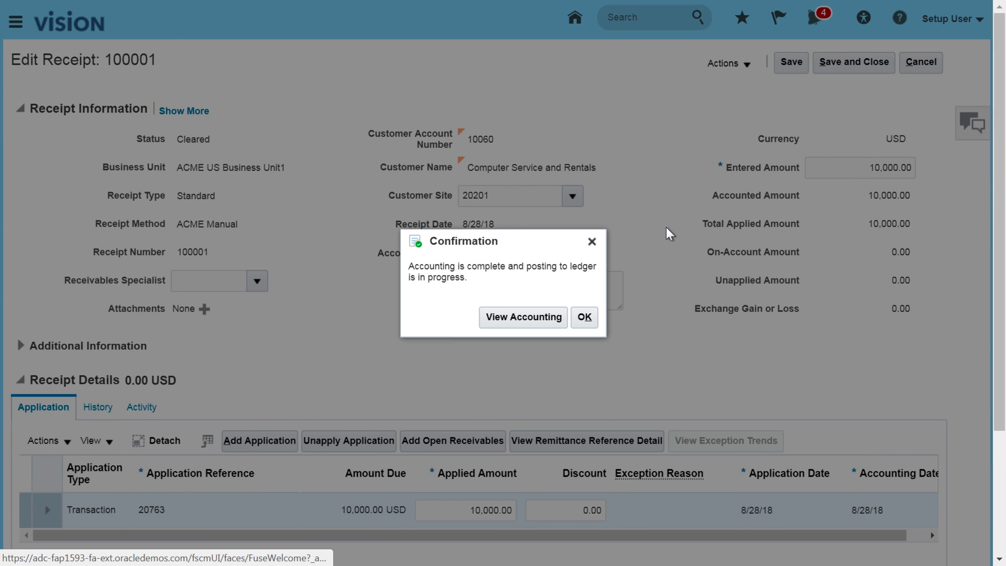
Review the receipt's accounting lines, and save and close the receipt.
left_click(502, 318)
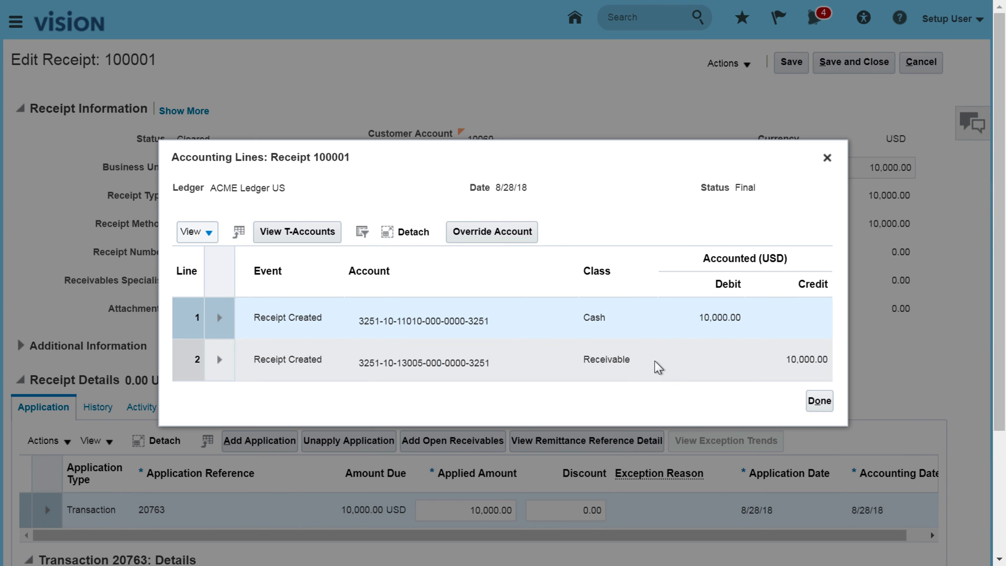
left_click(818, 403)
left_click(853, 62)
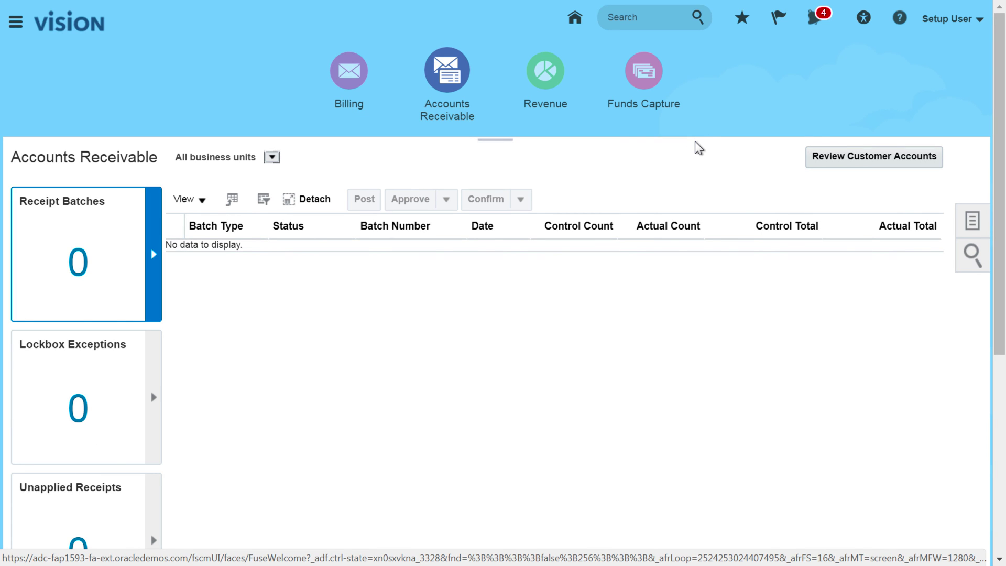
left_click(972, 220)
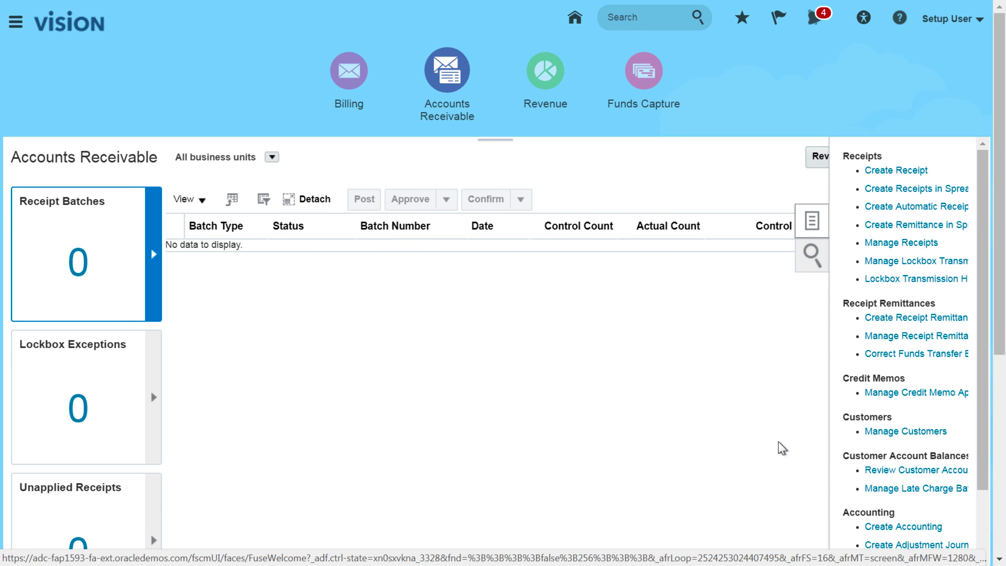
left_click_drag(984, 478, 987, 524)
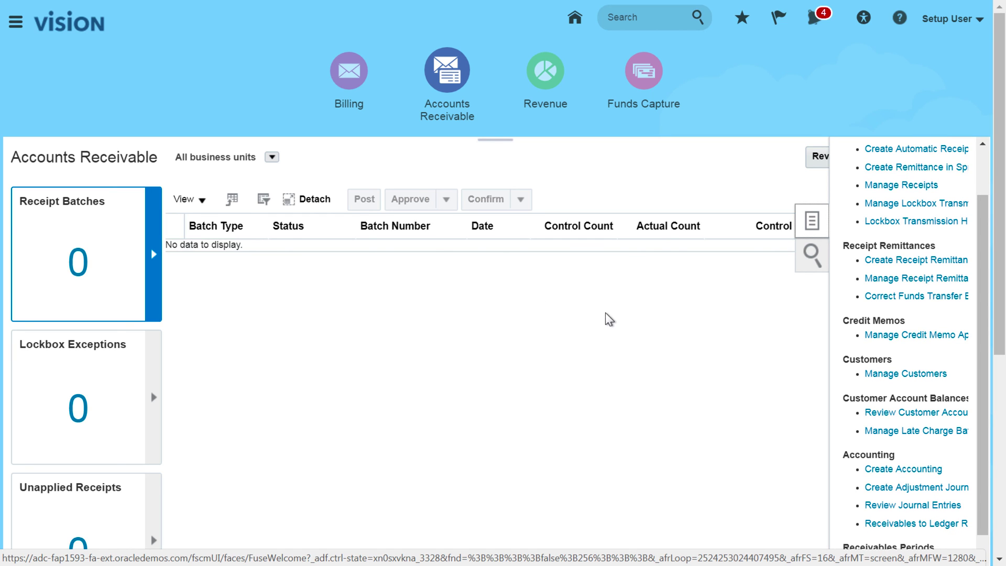
left_click(810, 221)
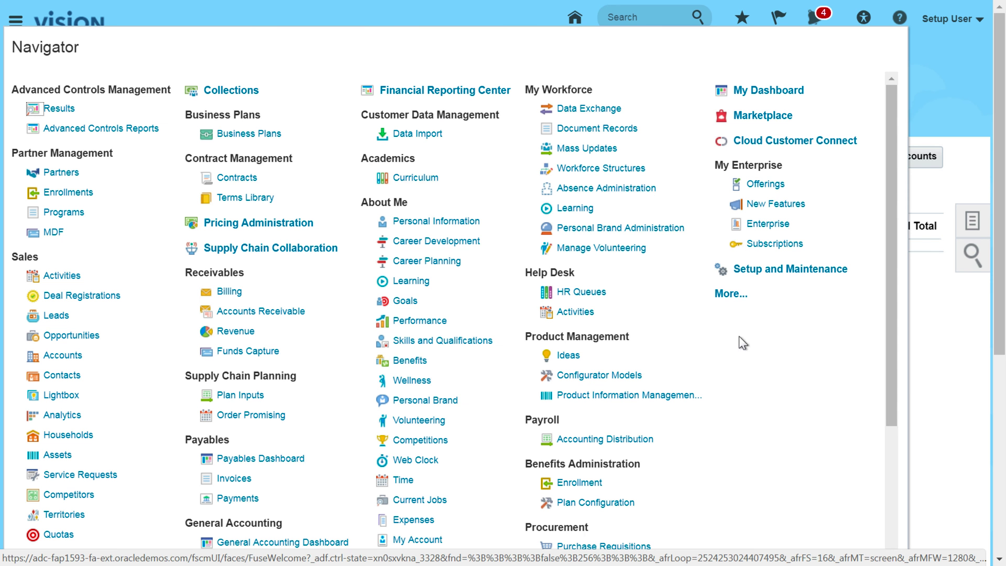
Go to Scheduled Processes and start a new job using the Create Accounting process.
left_click(724, 295)
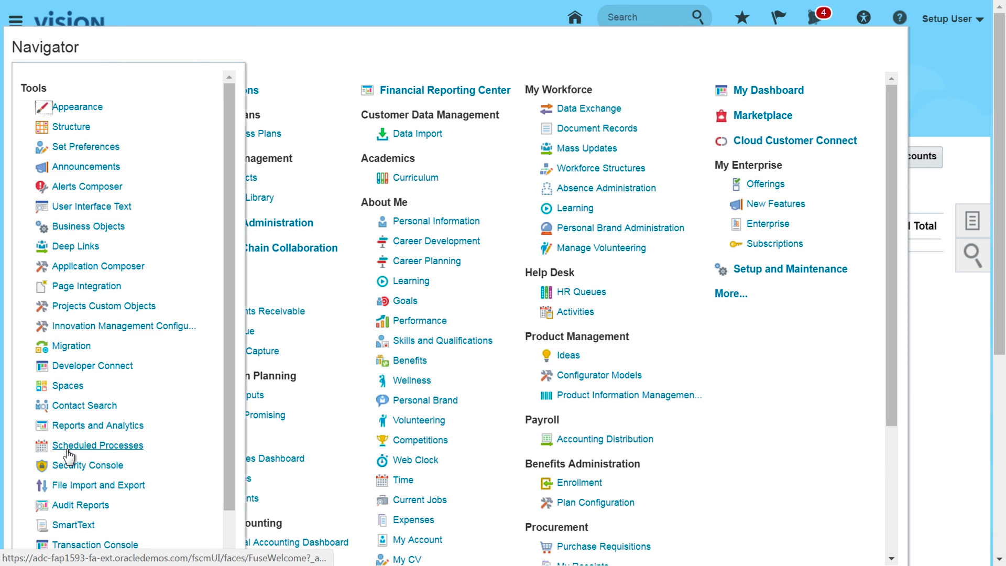
left_click(74, 445)
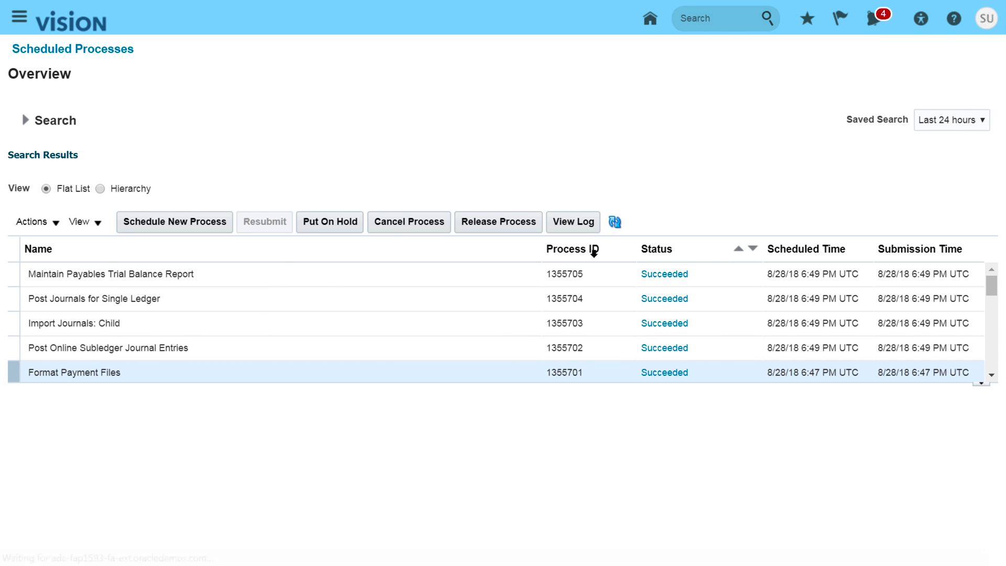
left_click(183, 221)
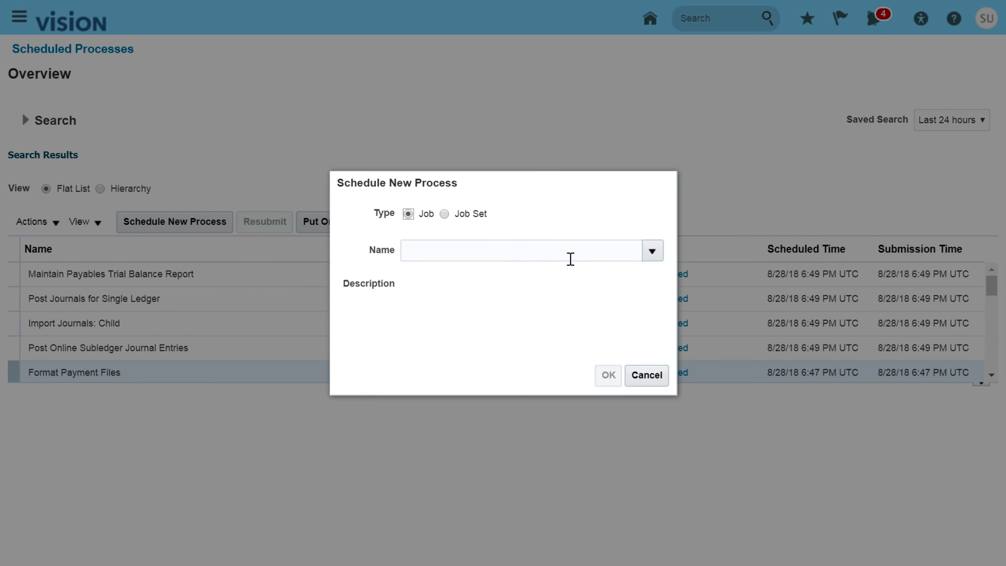
left_click(653, 251)
left_click(444, 250)
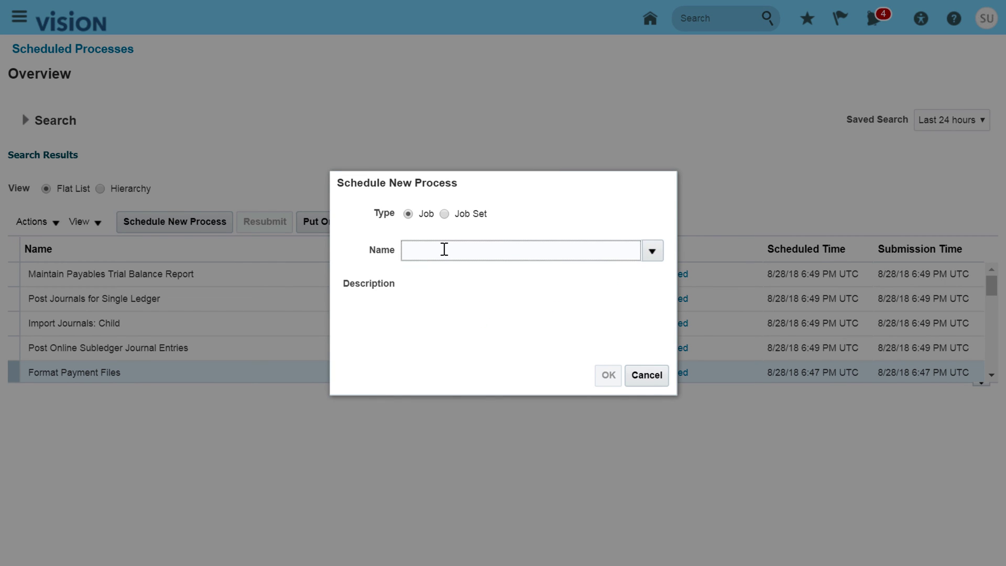
type("Create Accounting")
key("Tab")
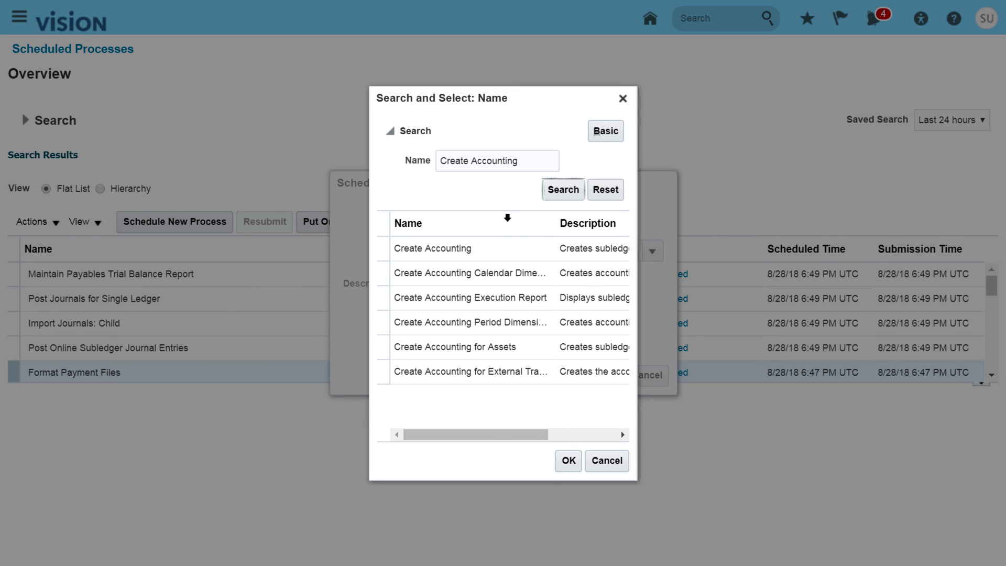
left_click(500, 249)
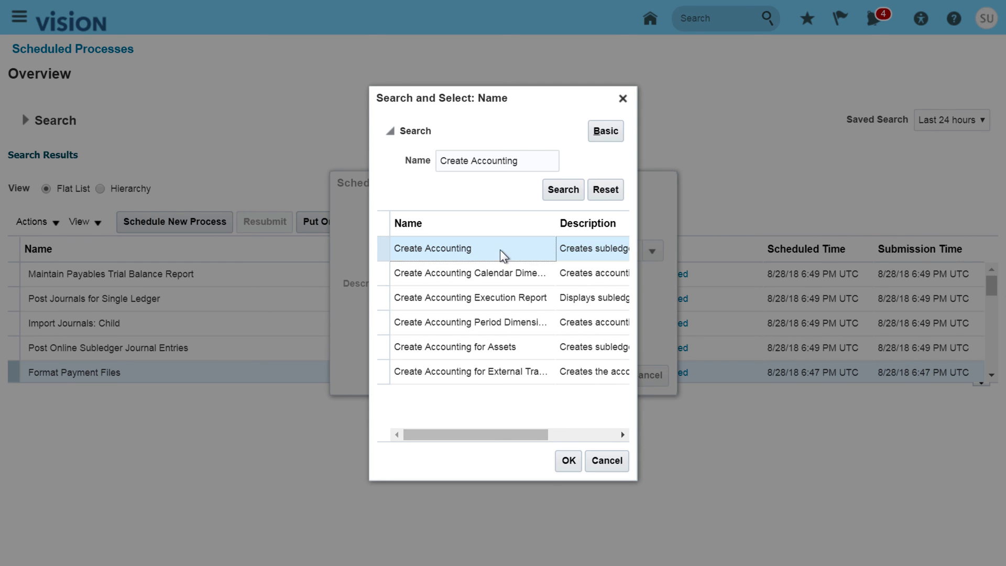
left_click(569, 460)
left_click(608, 382)
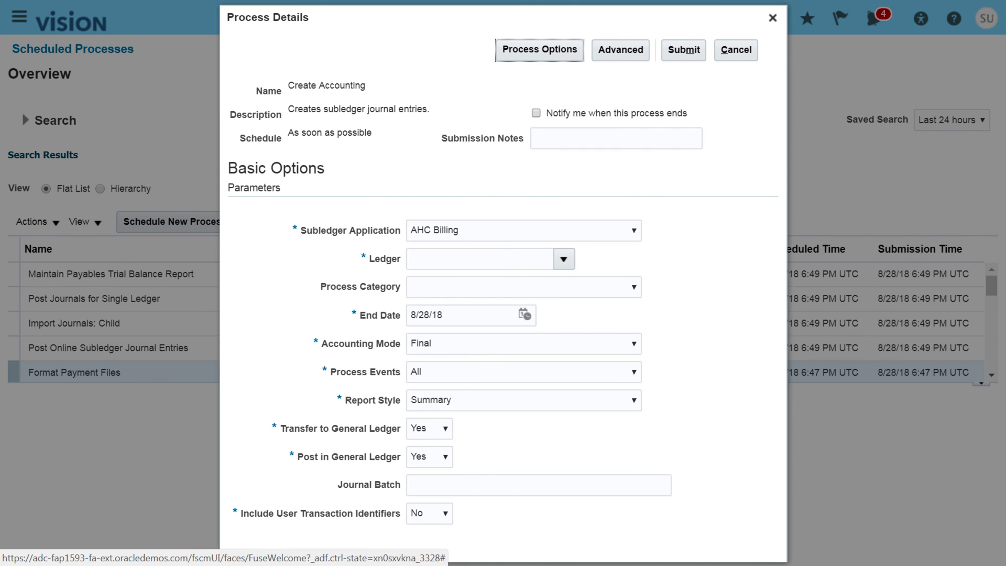
Set the job's subledger application to Payables, ledger to ACME Ledger US and journal batch to YO, leaving the process category blank.
left_click(464, 230)
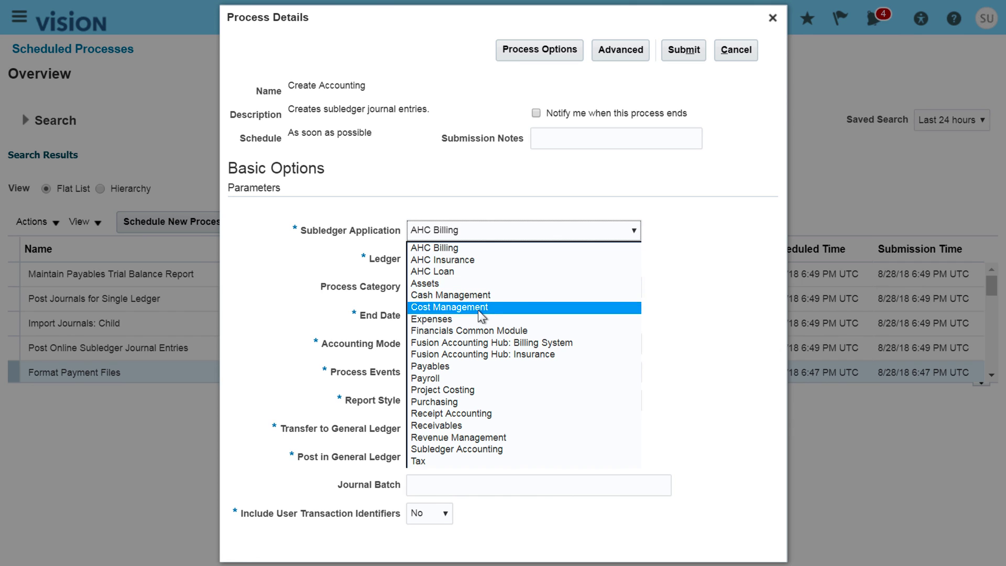
left_click(467, 369)
left_click(560, 262)
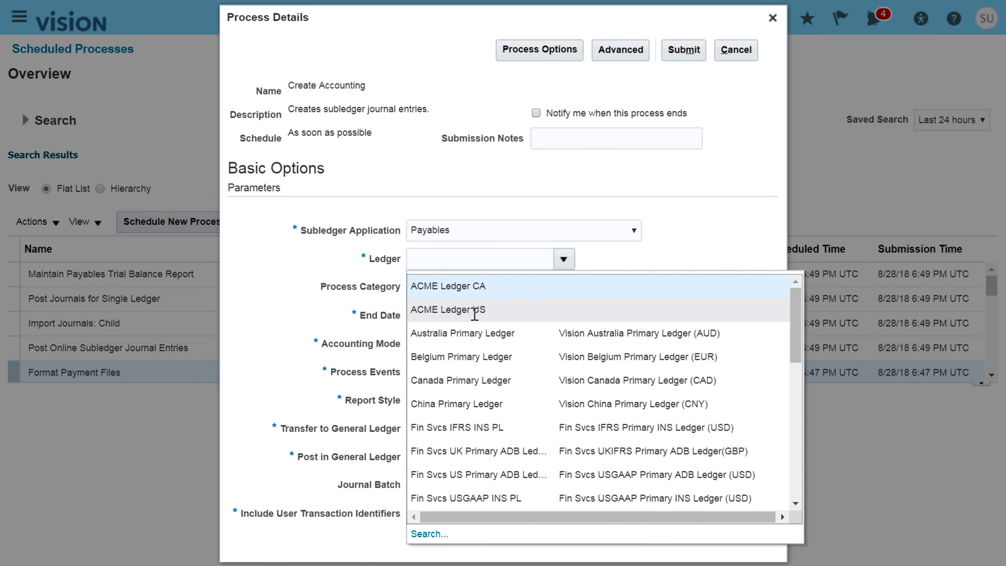
left_click(478, 308)
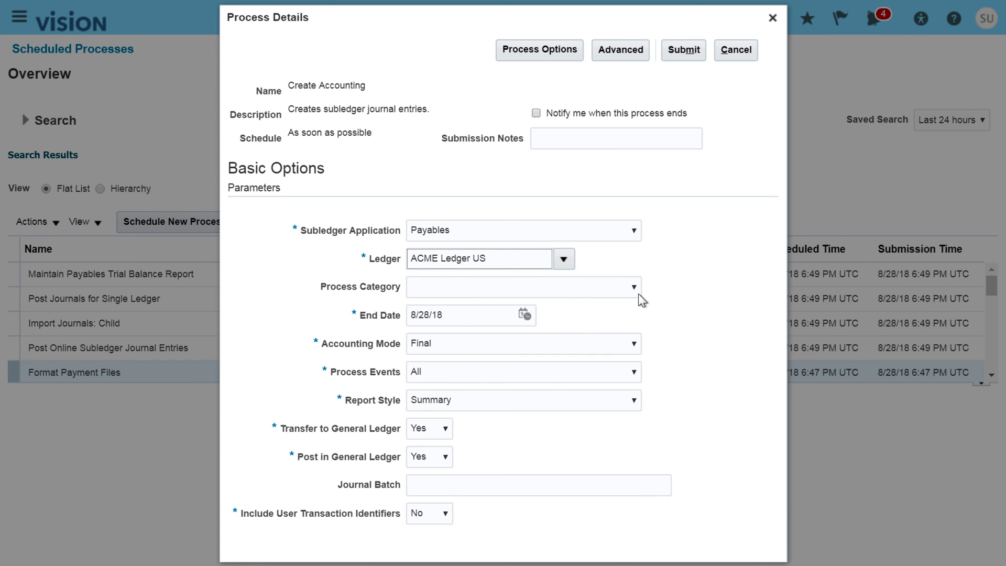
left_click(432, 482)
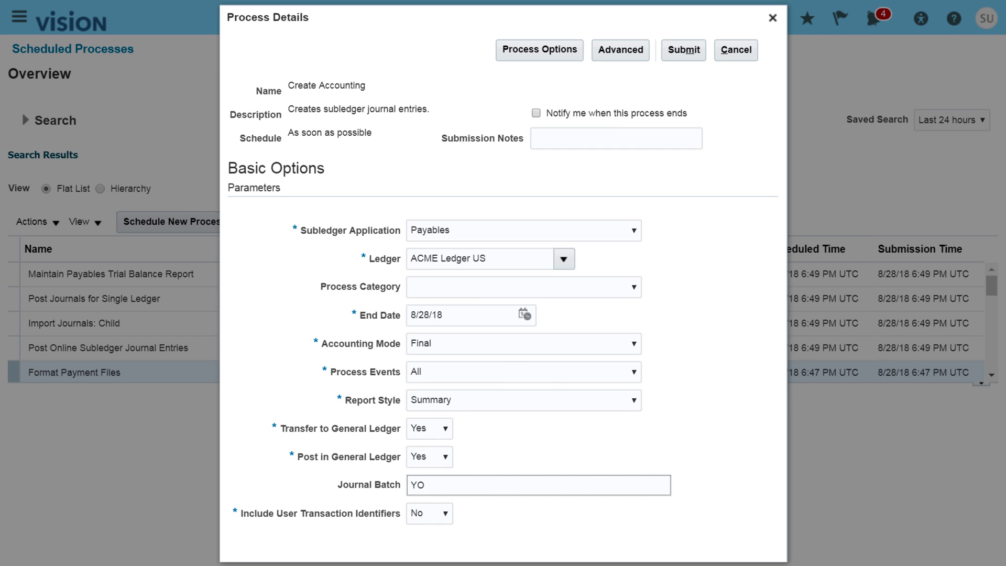
left_click(641, 434)
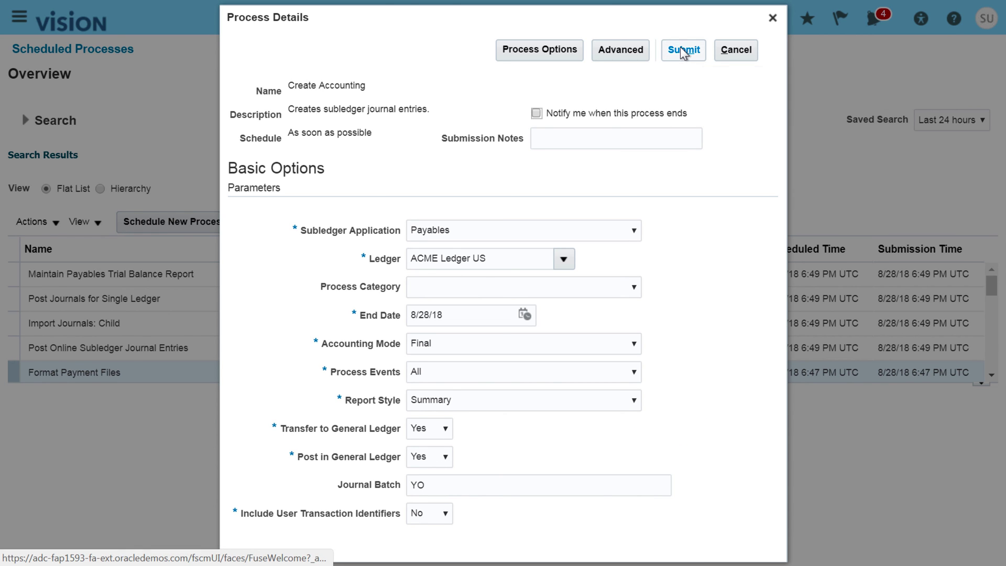
left_click(632, 287)
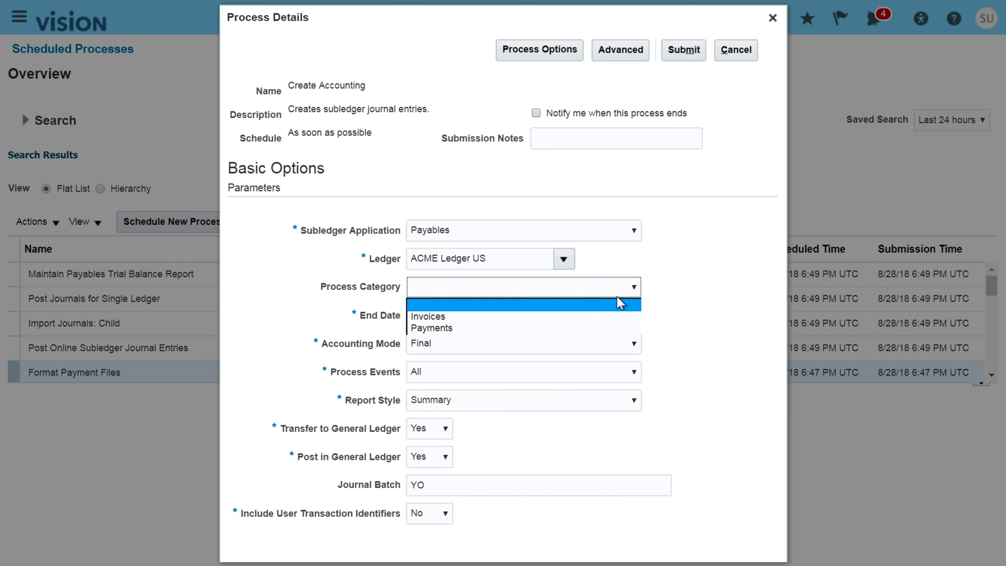
left_click(693, 296)
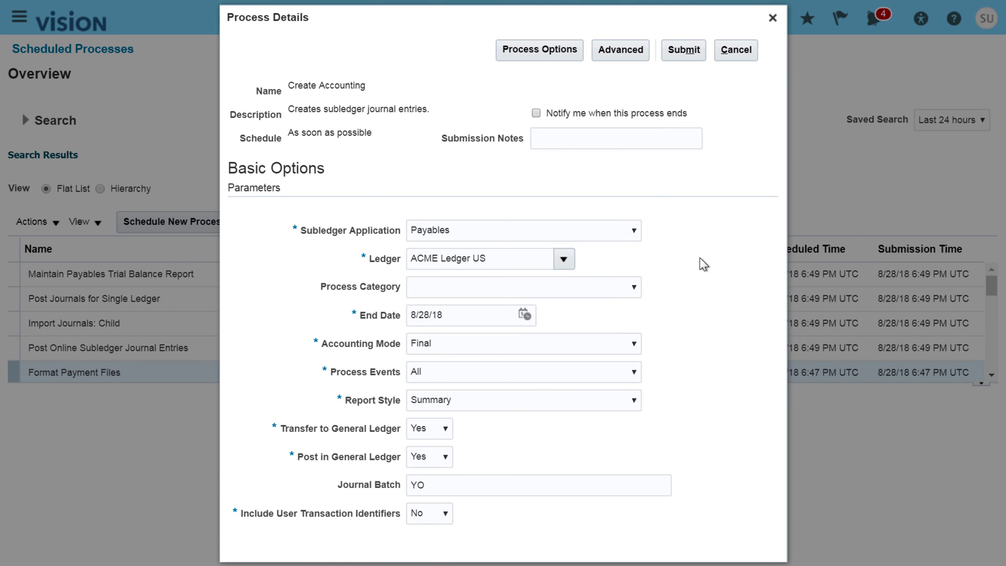
Submit the Payables Create Accounting job and refresh the process list.
left_click(690, 54)
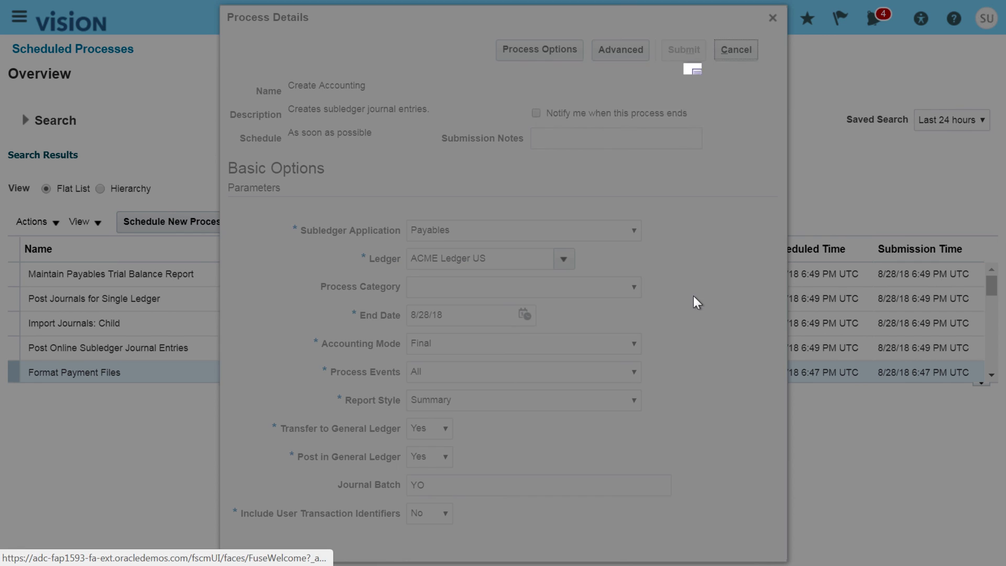
left_click(679, 156)
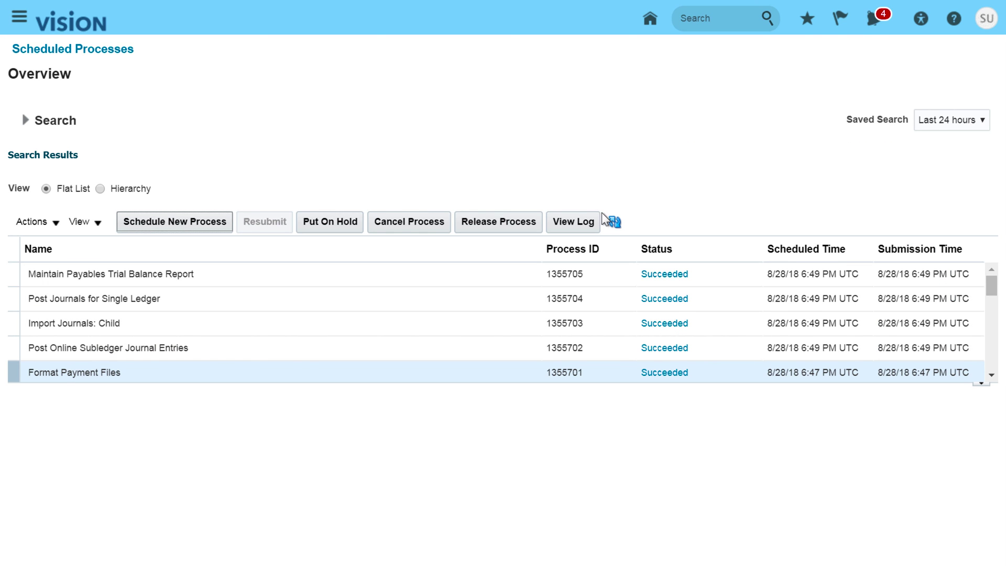
left_click(615, 221)
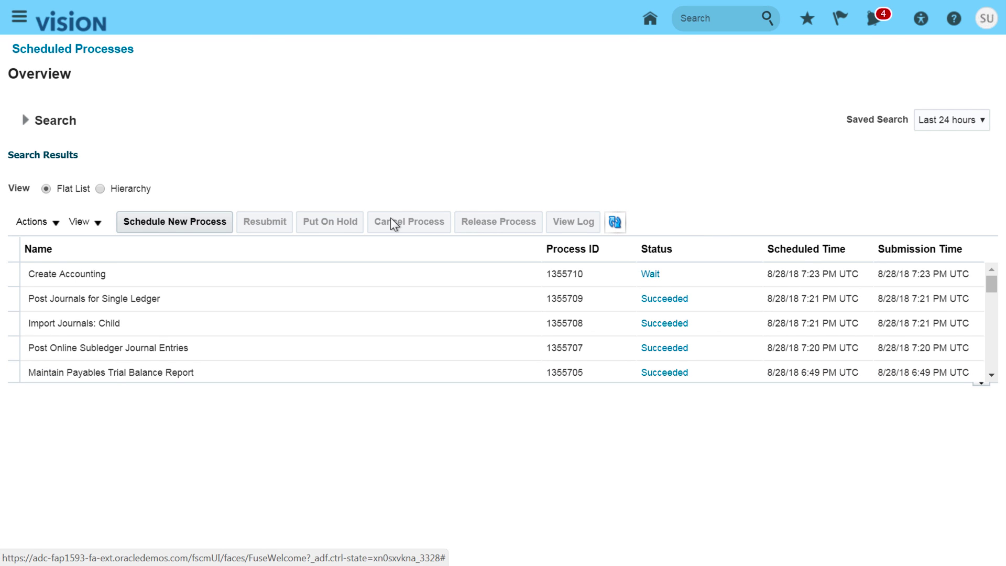
Submit another Create Accounting job for the Receivables subledger on ACME Ledger US with journal batch YO.
left_click(157, 221)
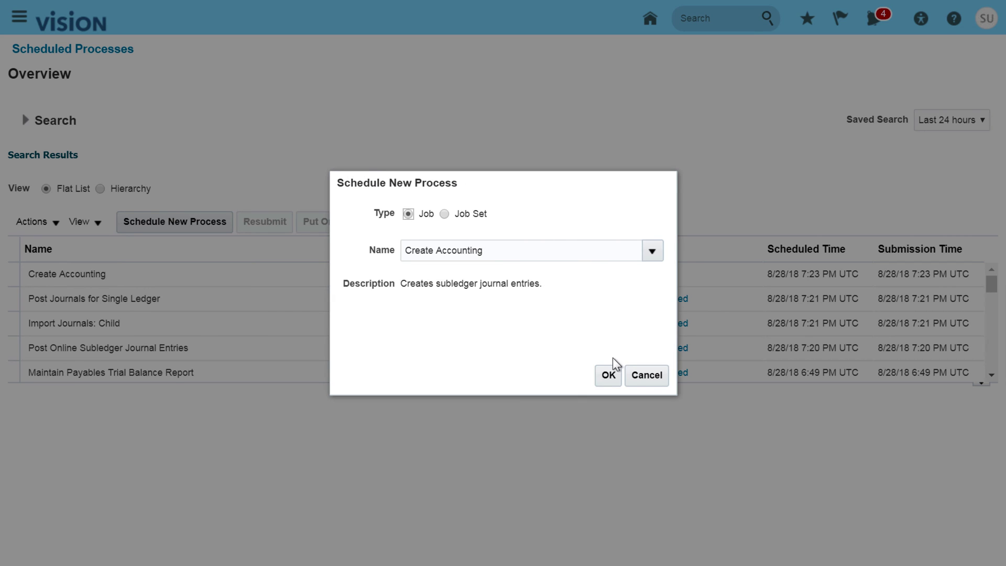
left_click(608, 375)
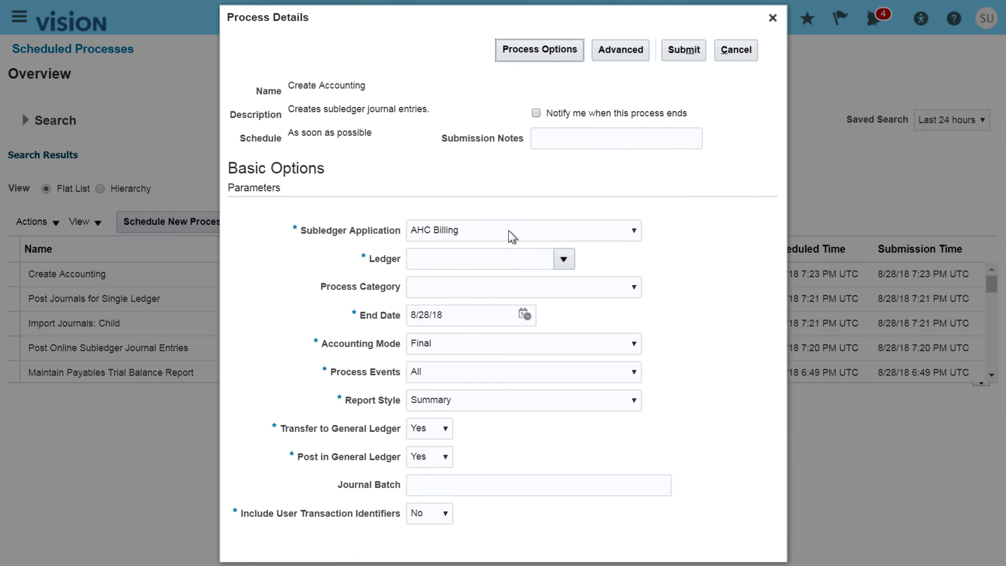
left_click(508, 230)
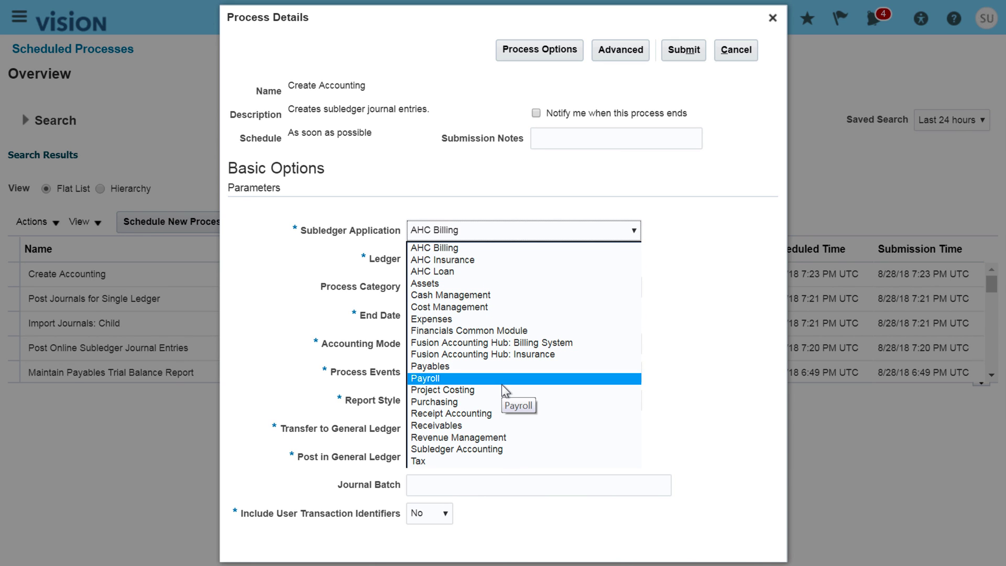
left_click(468, 425)
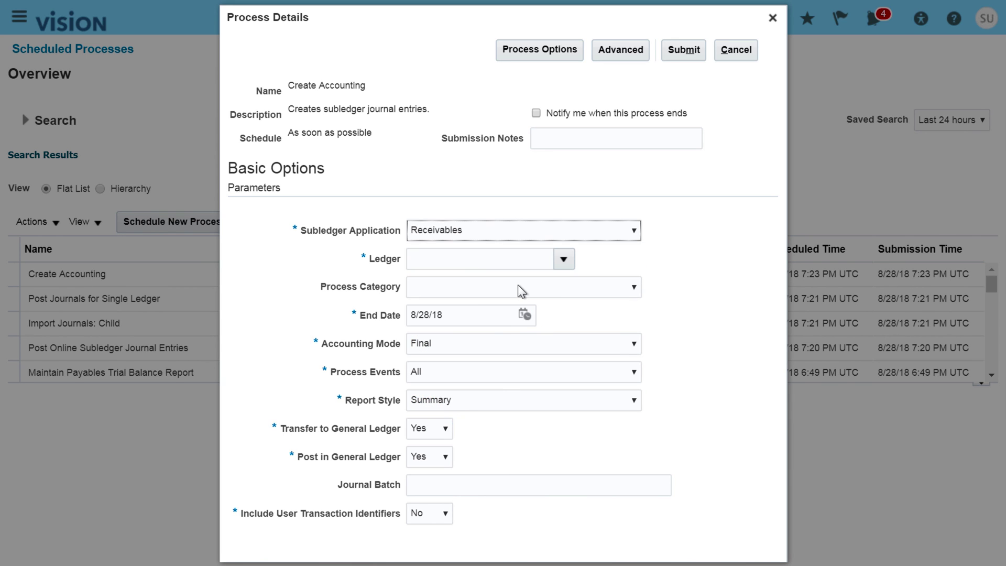
left_click(564, 258)
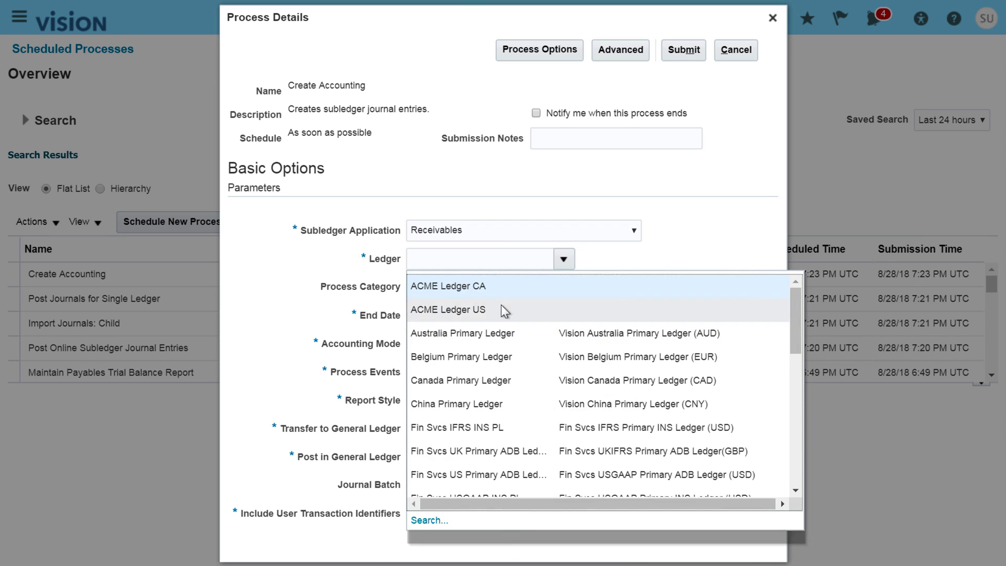
left_click(493, 309)
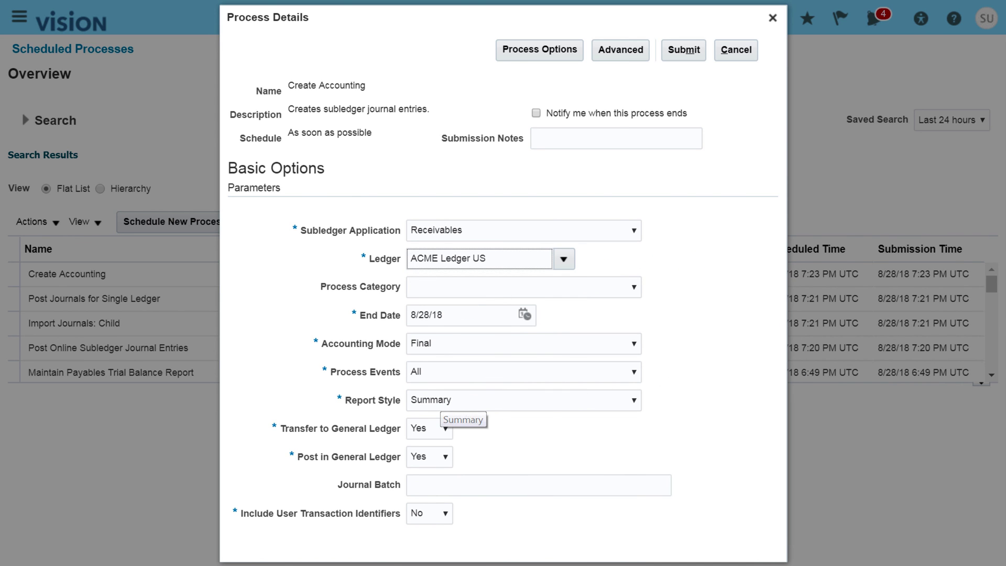
left_click(420, 486)
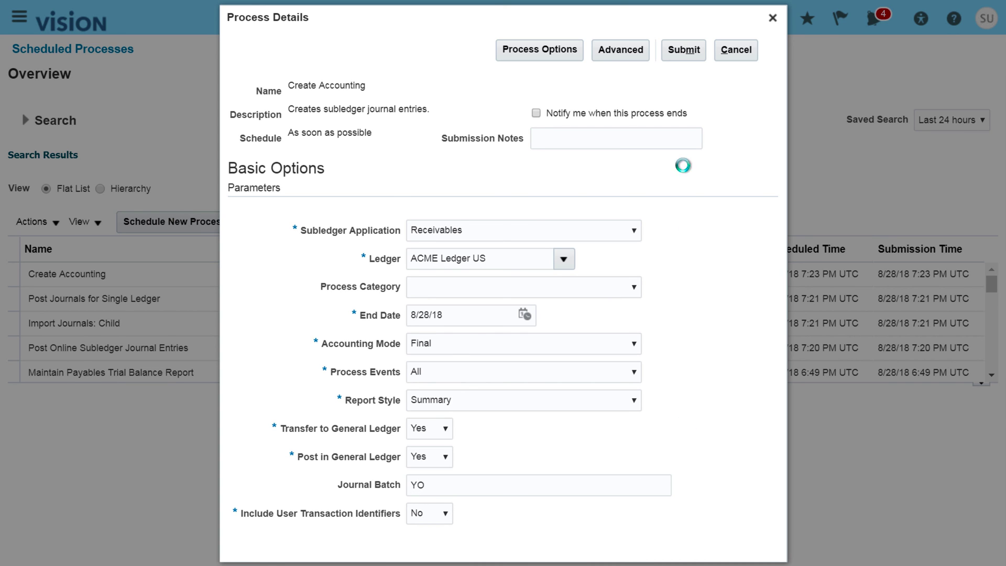
left_click(681, 57)
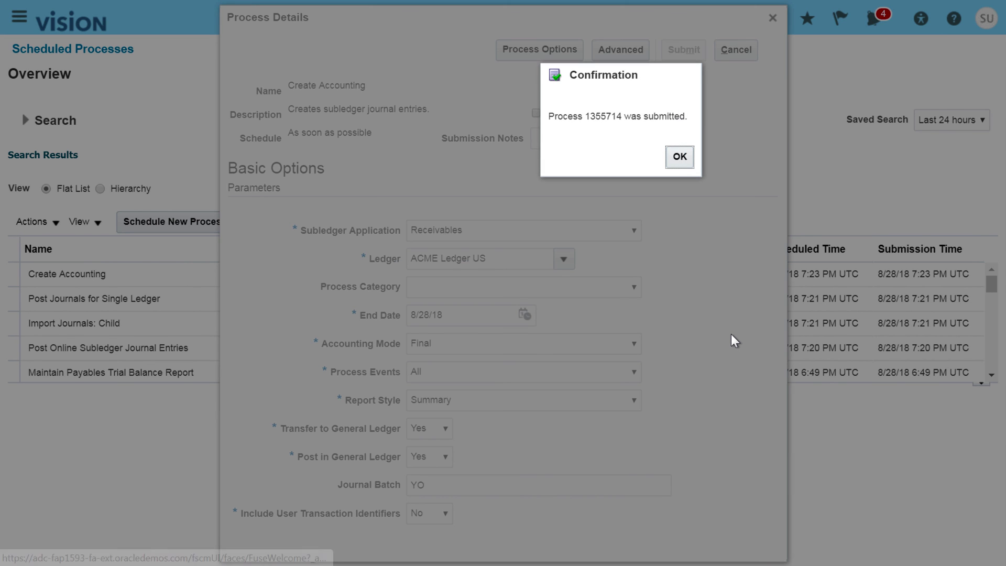
left_click(678, 155)
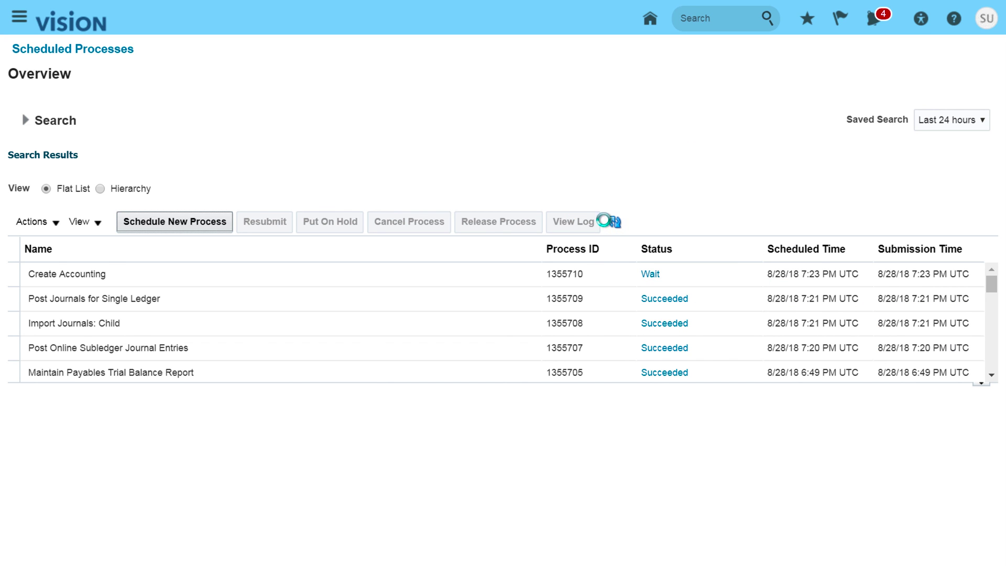
Refresh the scheduled process list until the Receivables accounting and journal posting jobs finish.
left_click(615, 223)
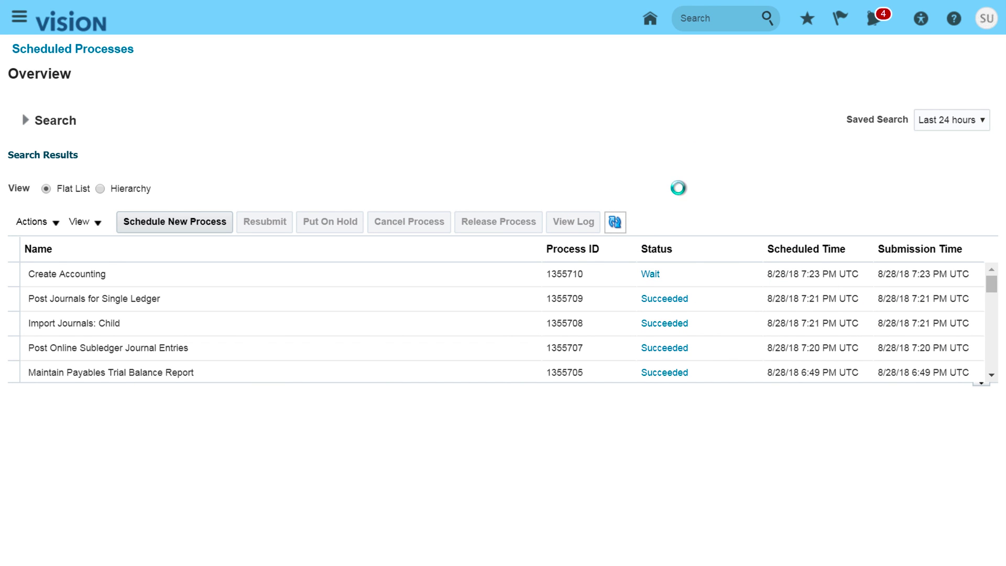
left_click(614, 224)
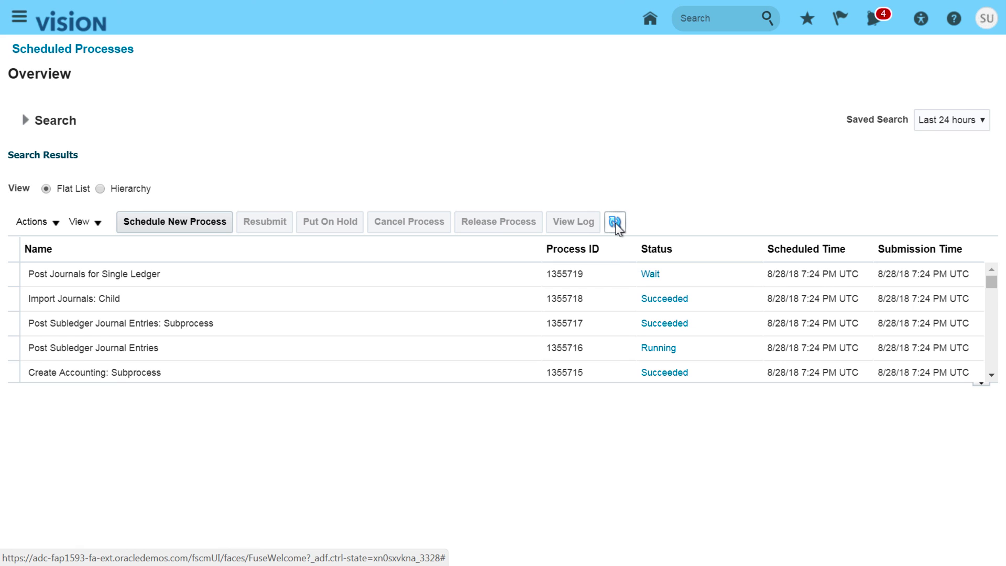
left_click(614, 221)
left_click(613, 223)
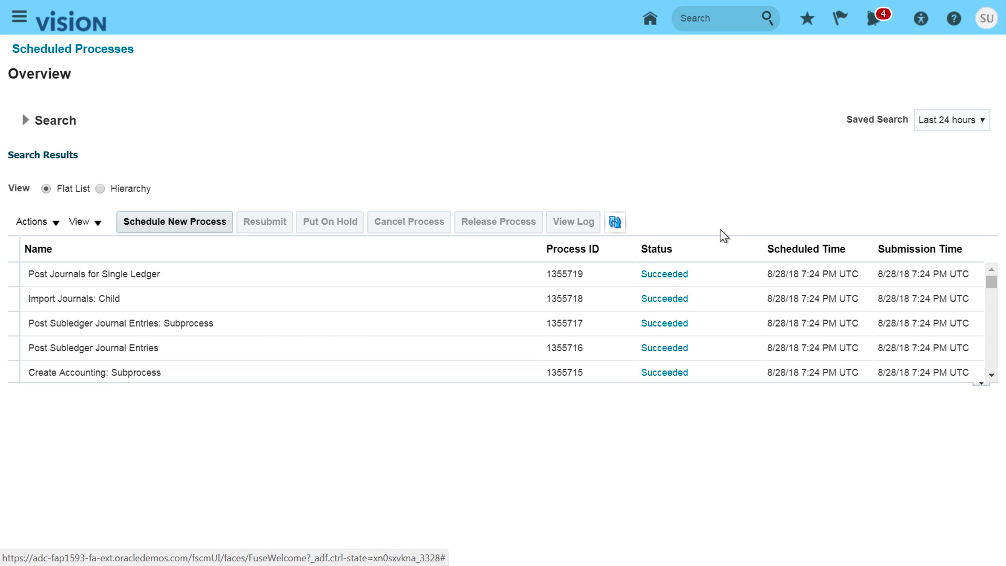
Return to the home page and open the Journals work area under General Accounting.
left_click(650, 18)
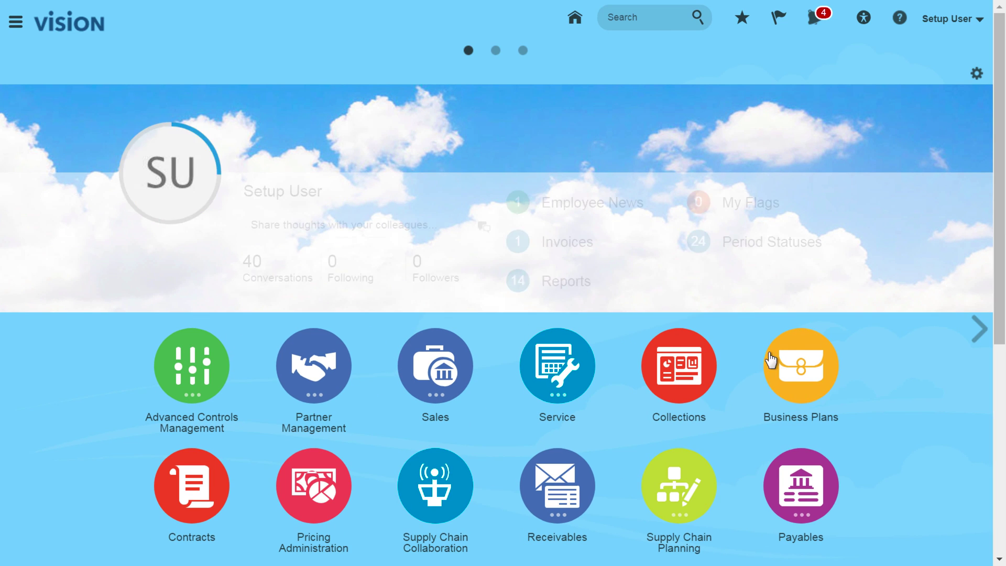
scroll(1000, 382, "down", 3)
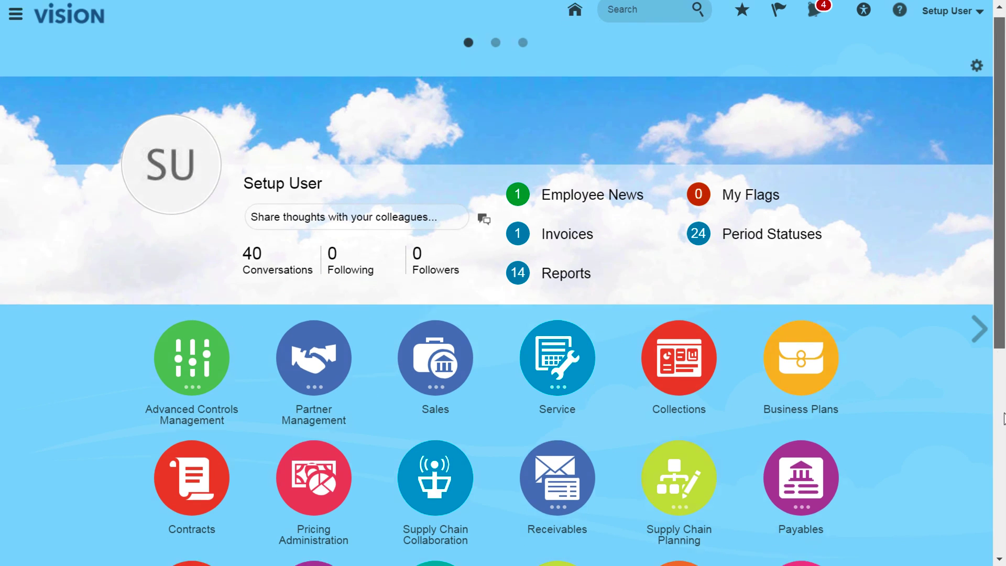
scroll(1000, 382, "down", 5)
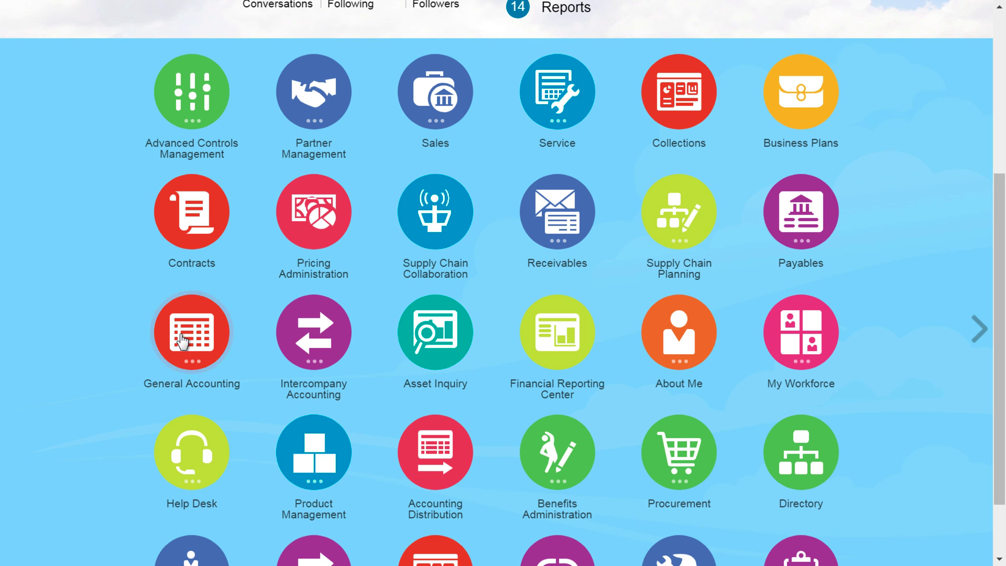
left_click(182, 341)
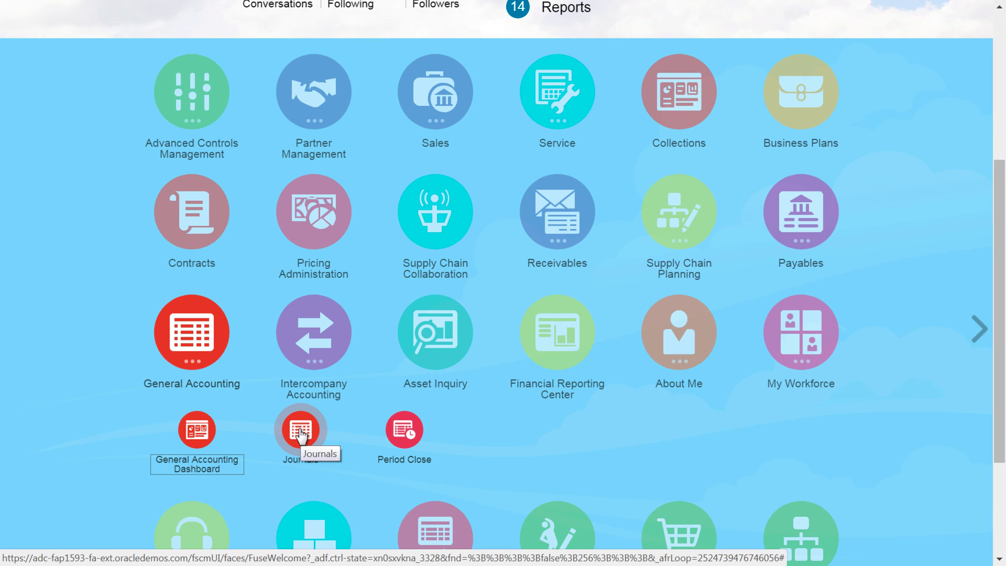
left_click(300, 432)
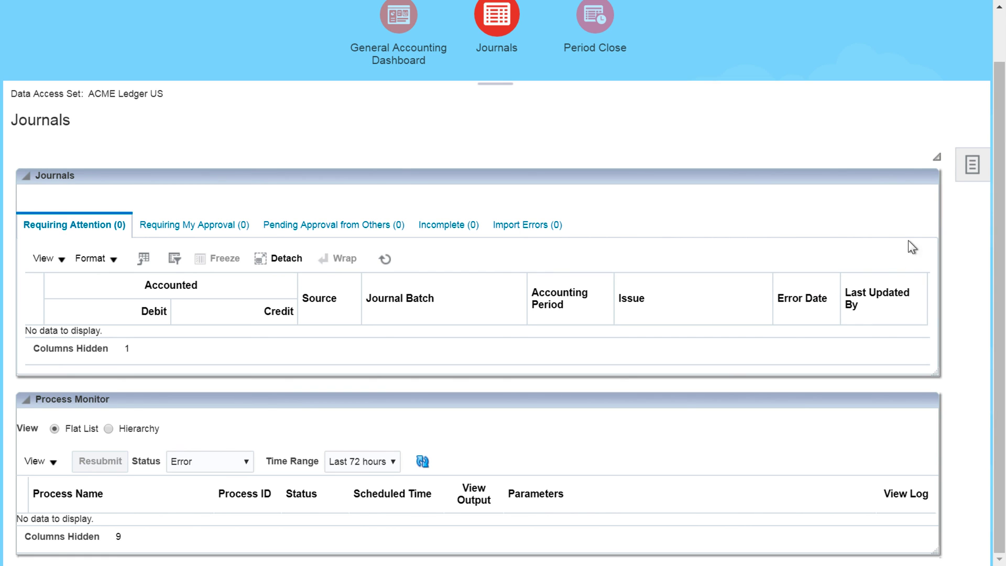
Open Manage Journals and search for journals in accounting period Aug-18.
left_click(970, 165)
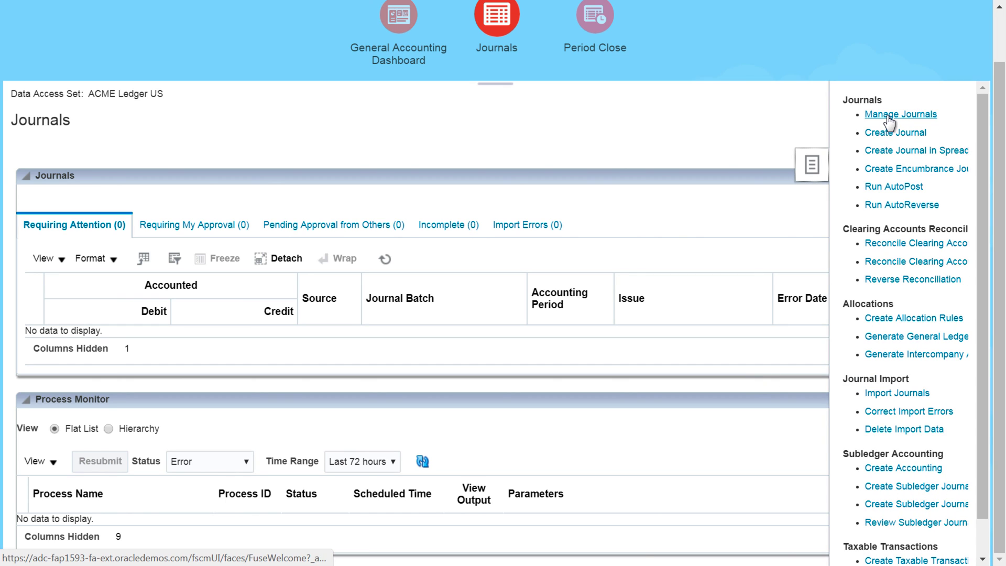
left_click(888, 117)
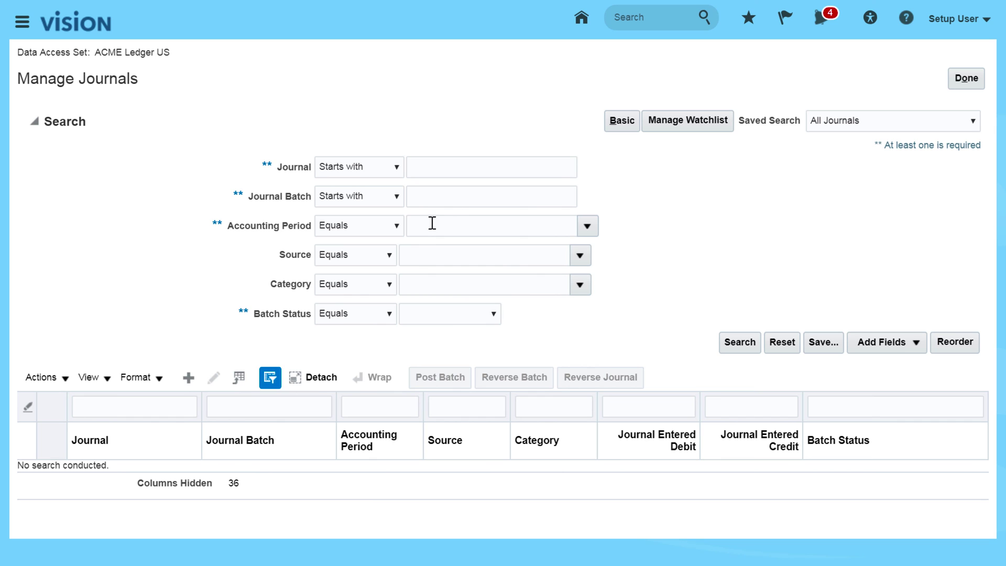
left_click(582, 225)
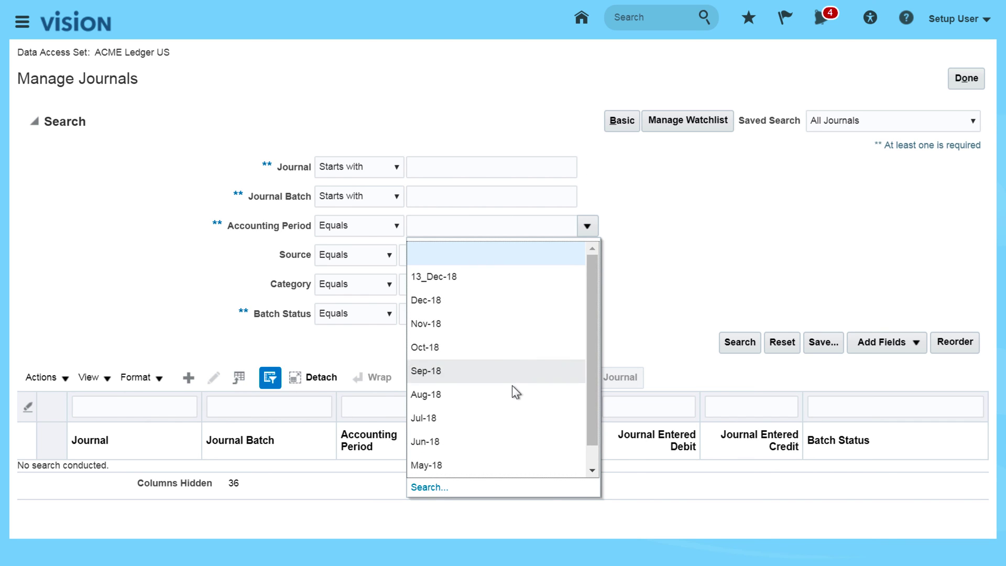
left_click(473, 392)
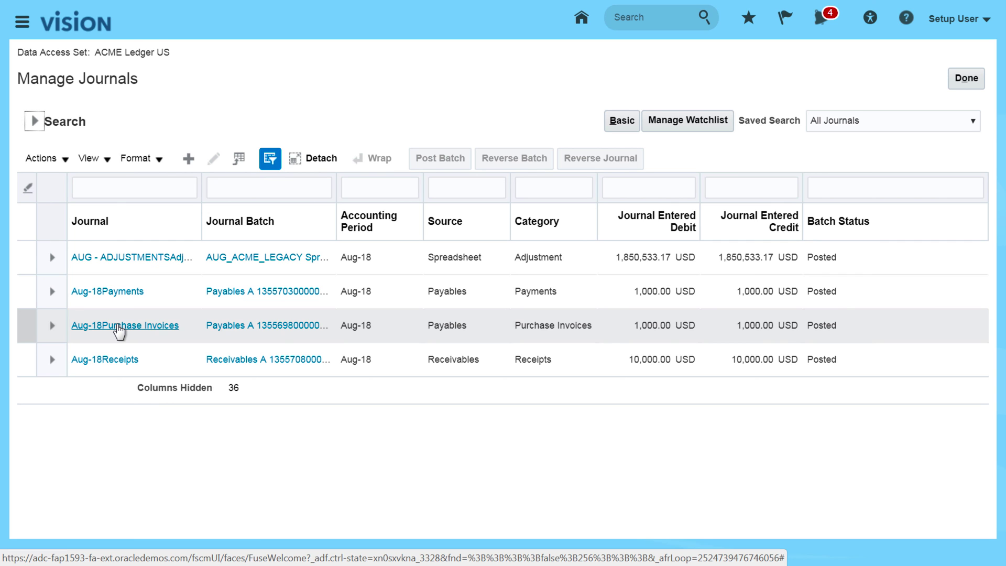
Open the Aug-18Purchase Invoices journal, review its debit and credit lines, and return to the journal list.
left_click(119, 329)
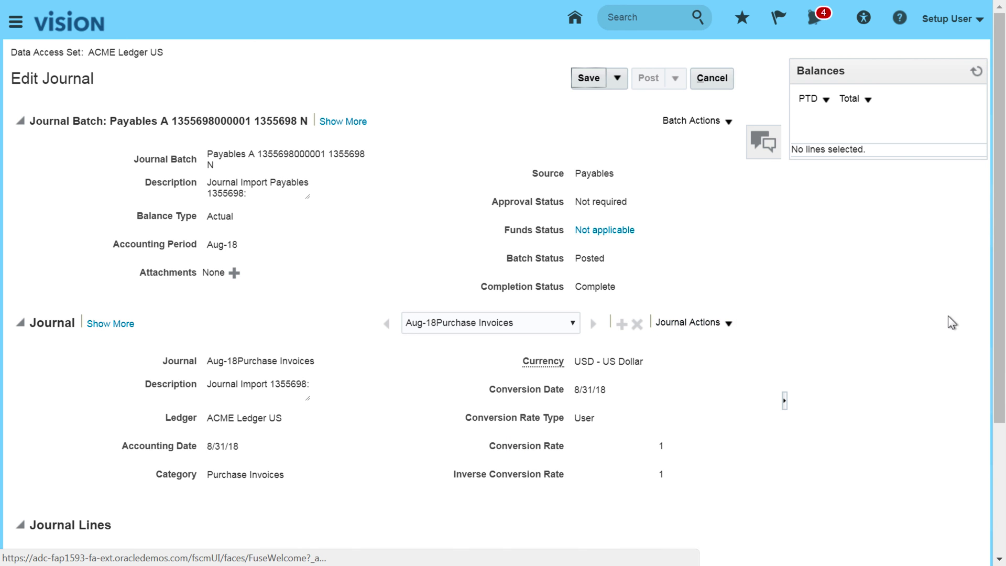
left_click_drag(1004, 356, 1004, 487)
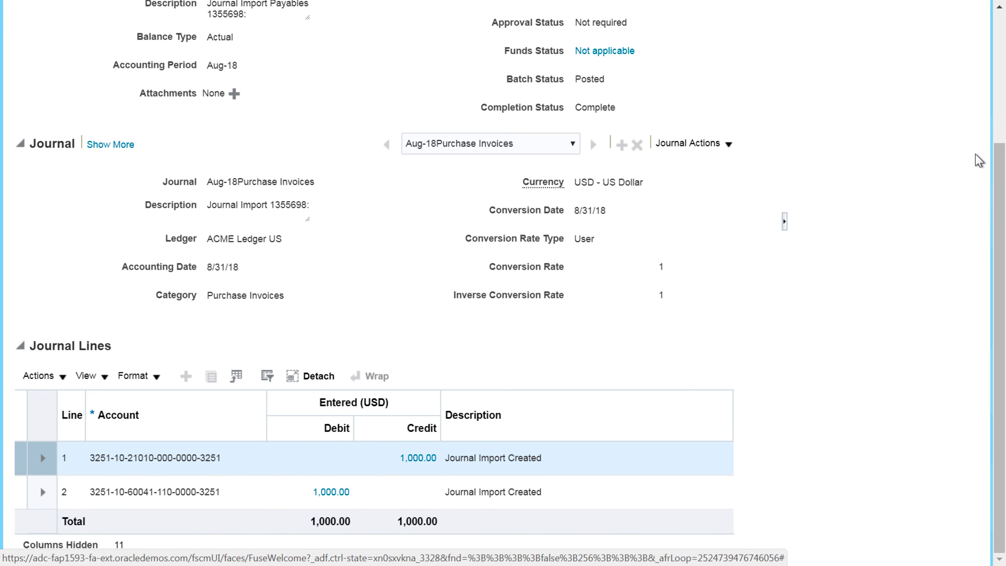
scroll(996, 181, "up", 5)
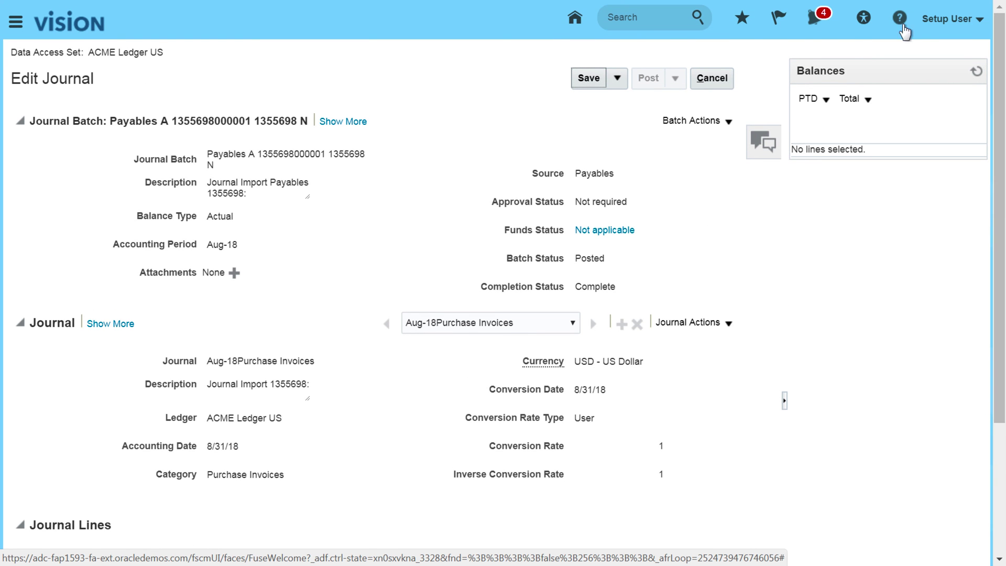
left_click(713, 79)
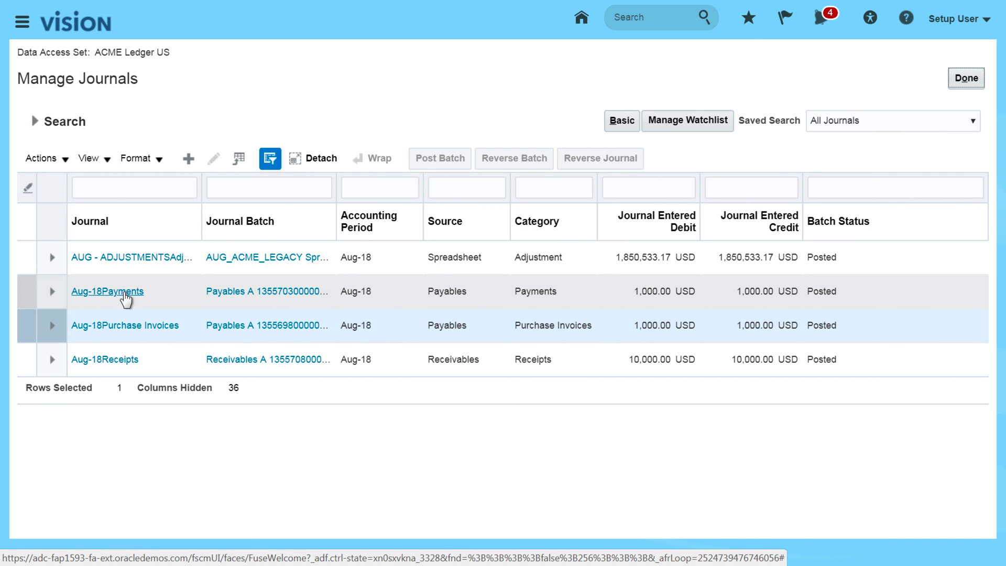
Open the Aug-18Payments journal, check the account segment descriptions on both journal lines, and close it.
left_click(125, 293)
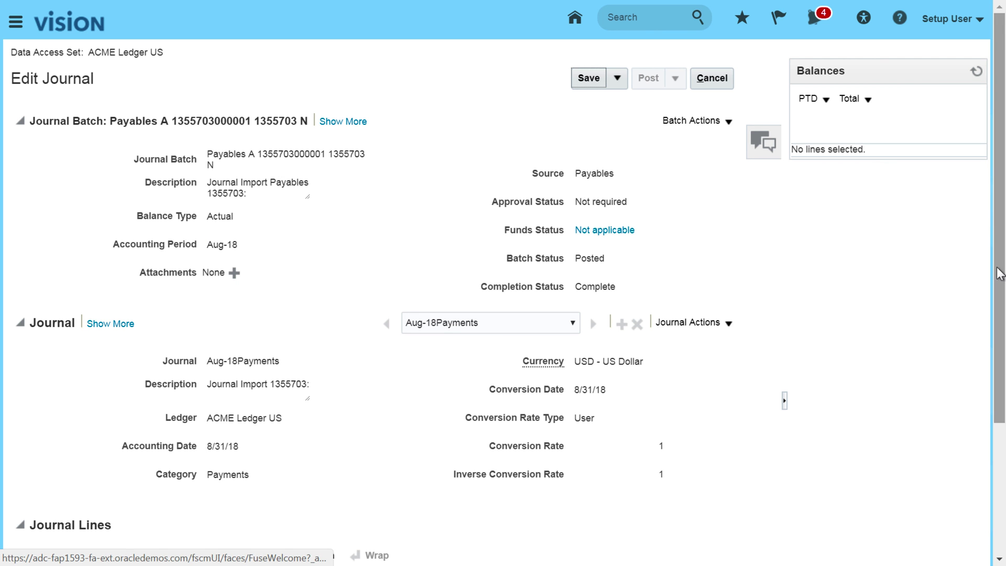
left_click_drag(999, 270, 999, 402)
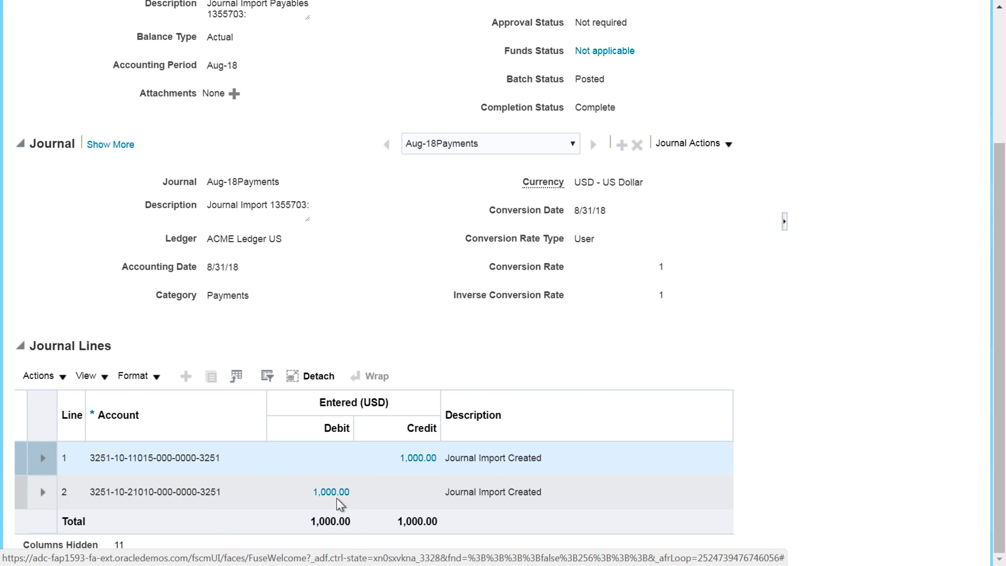
scroll(123, 493, "up", 3)
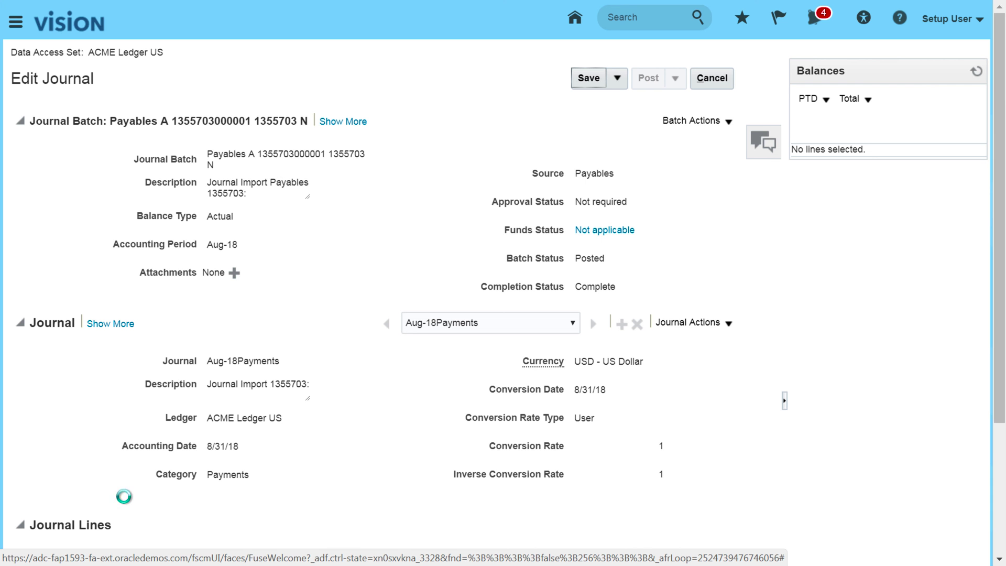
left_click_drag(999, 413, 999, 547)
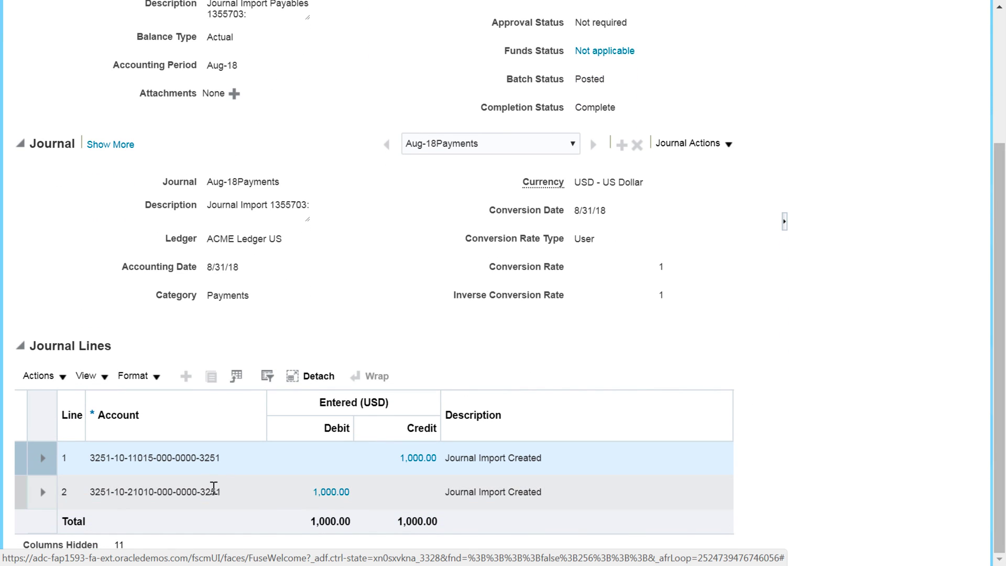
mouse_move(220, 491)
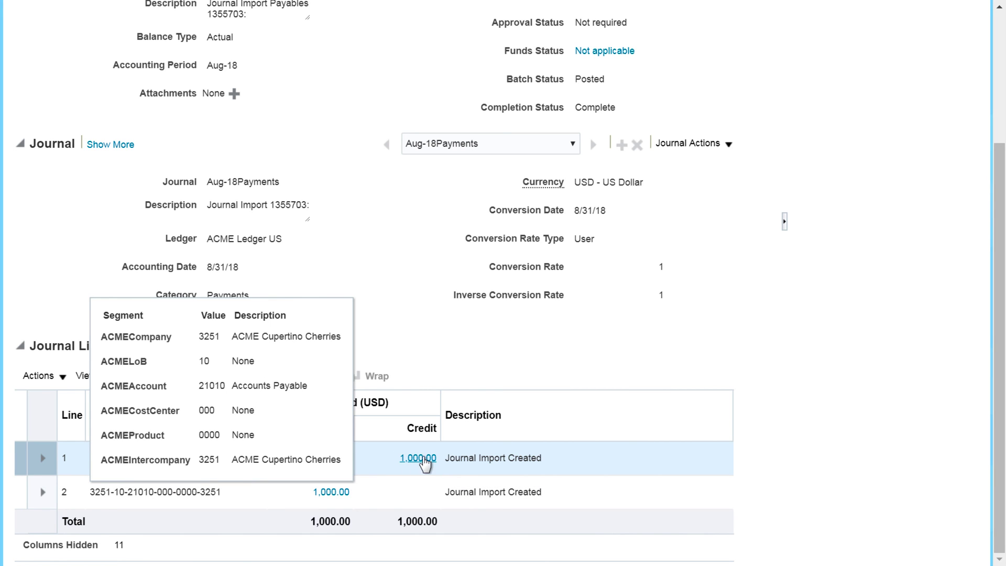
left_click(840, 470)
left_click_drag(1001, 401, 1001, 565)
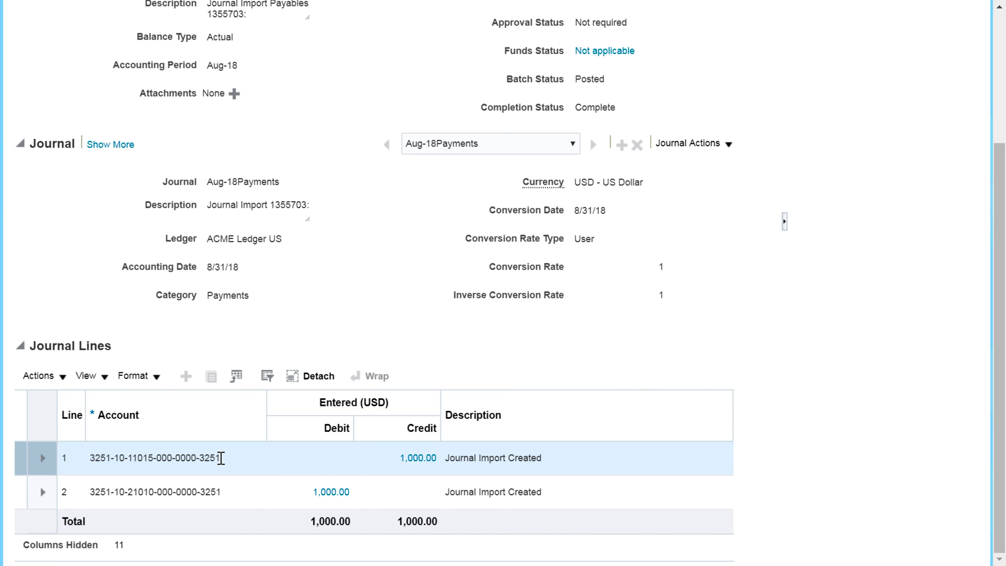
mouse_move(217, 458)
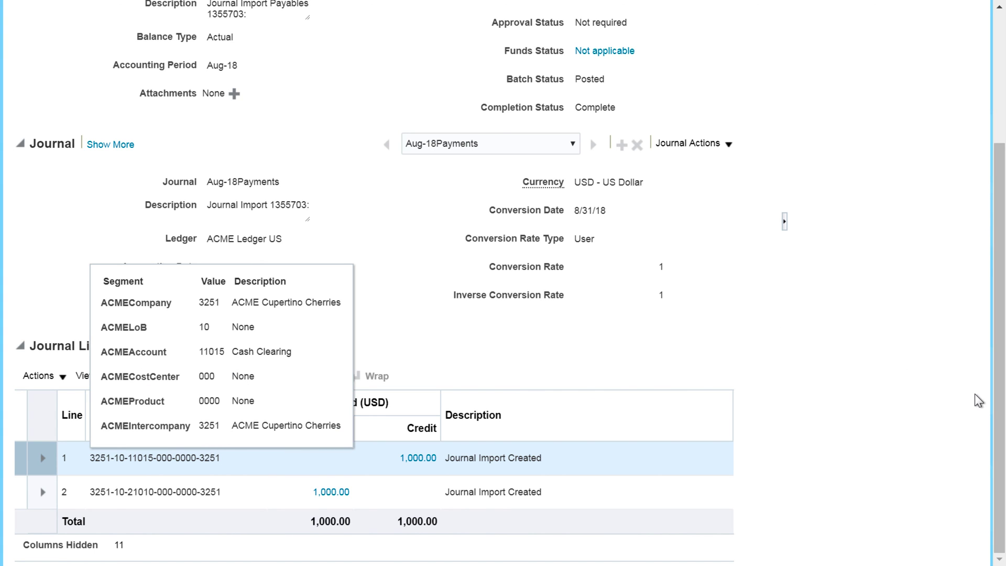
scroll(1000, 437, "up", 5)
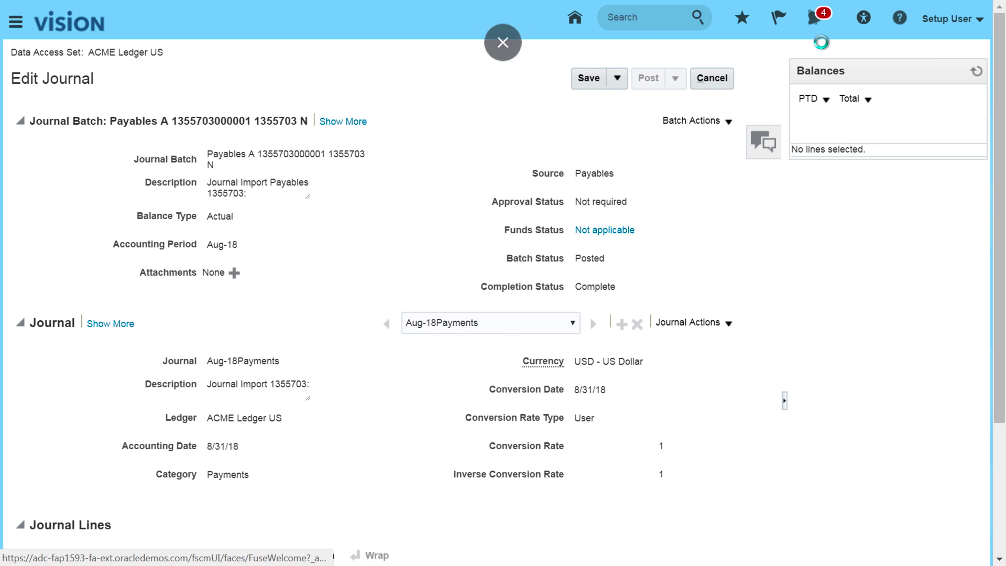
left_click(711, 78)
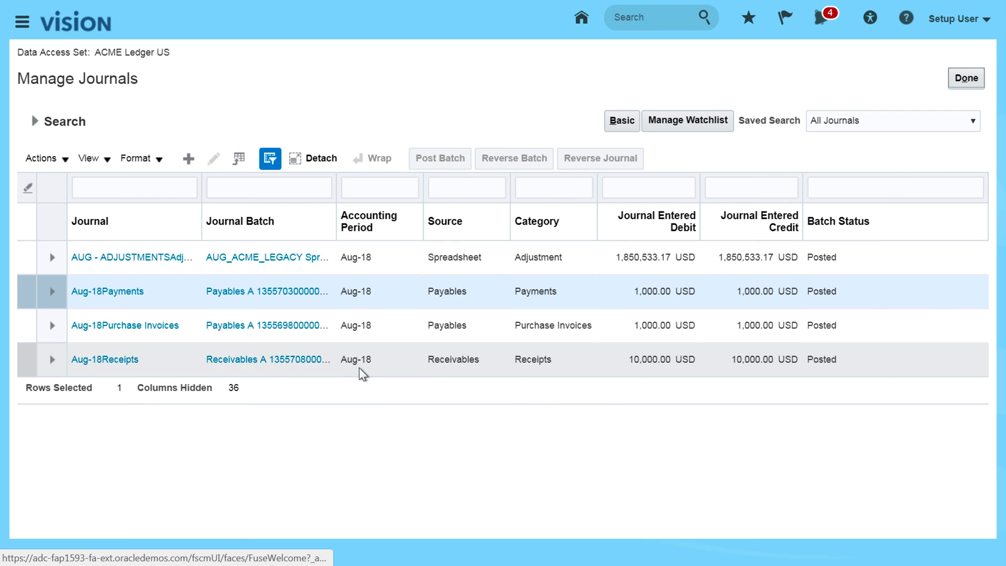
Open the Aug-18Receipts journal, inspect the account segments on its debit and credit lines, and close it.
left_click(101, 359)
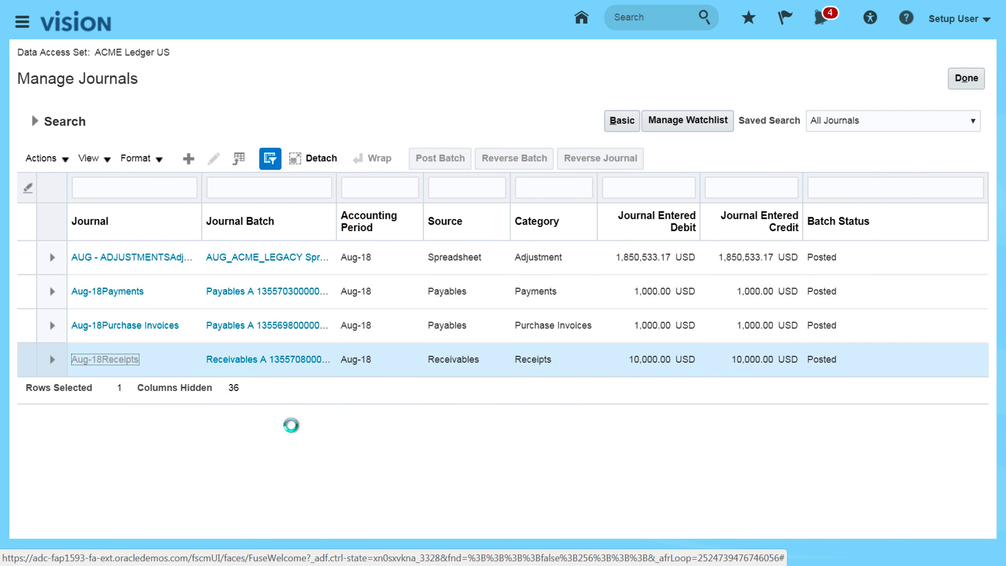
left_click_drag(998, 325, 998, 457)
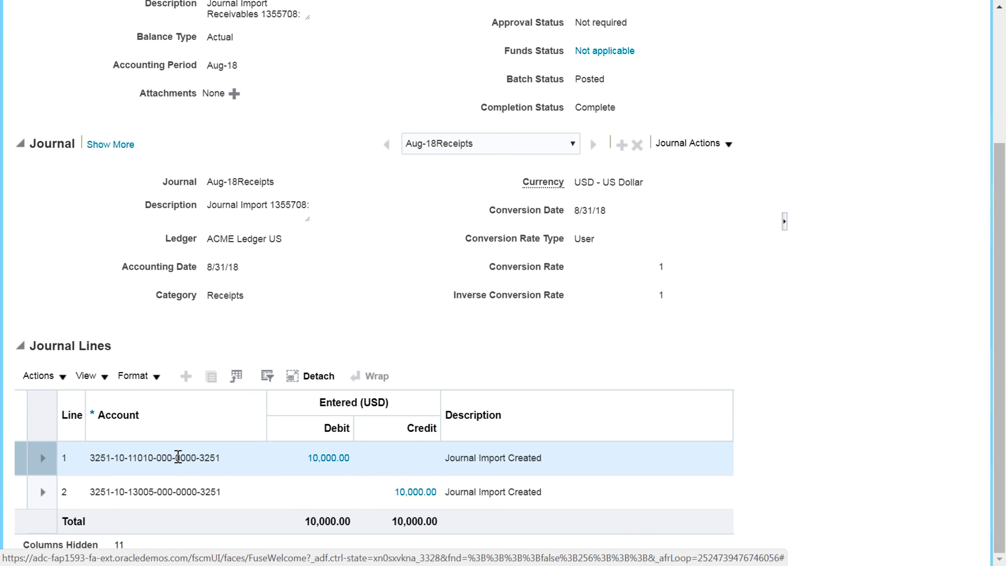
mouse_move(185, 458)
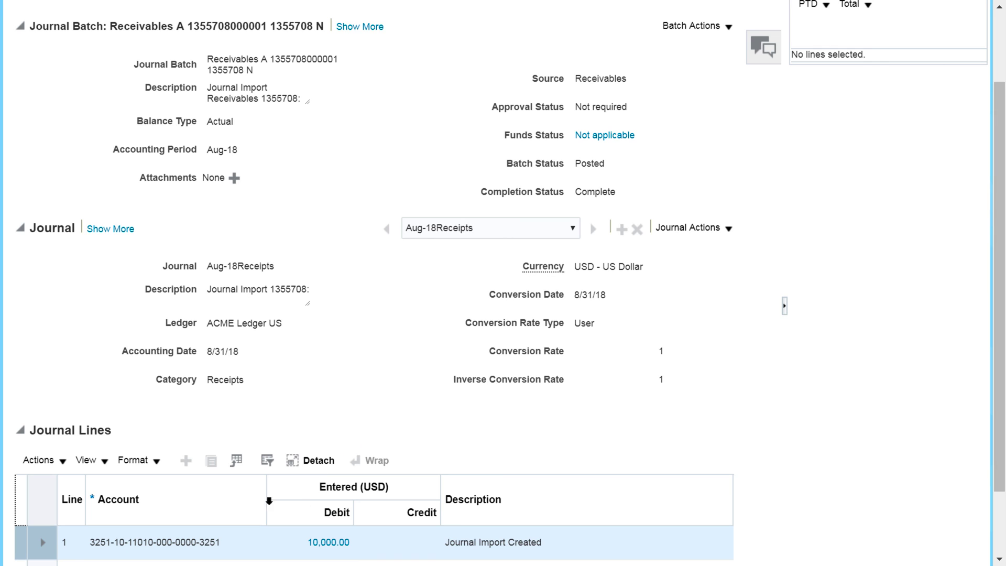
left_click_drag(998, 421, 998, 492)
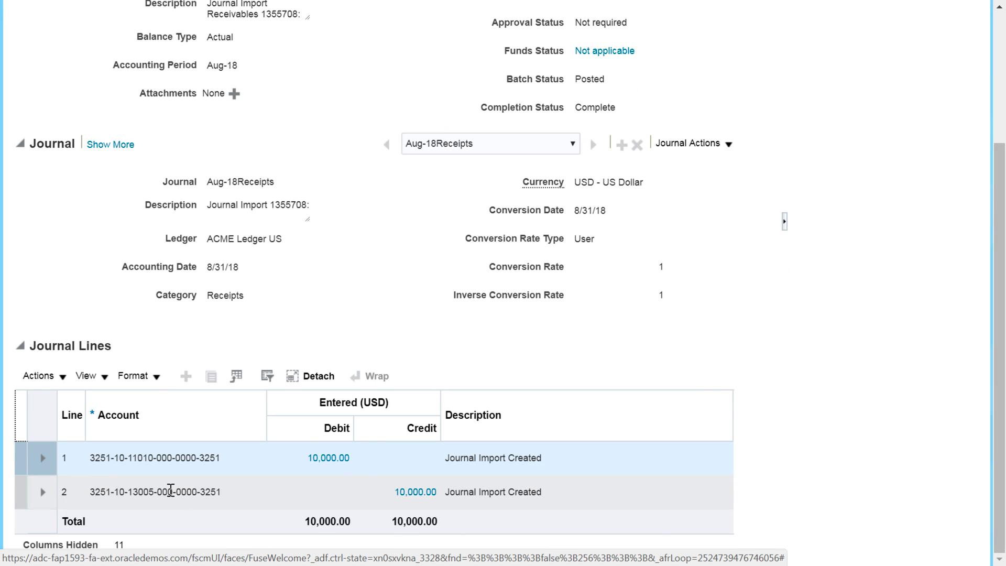
mouse_move(213, 496)
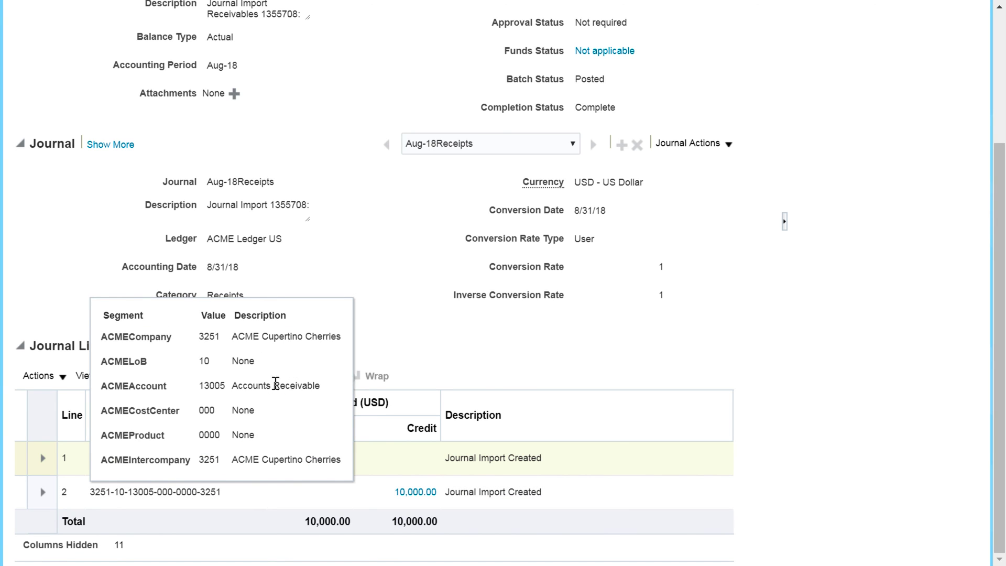
left_click_drag(998, 430, 1000, 304)
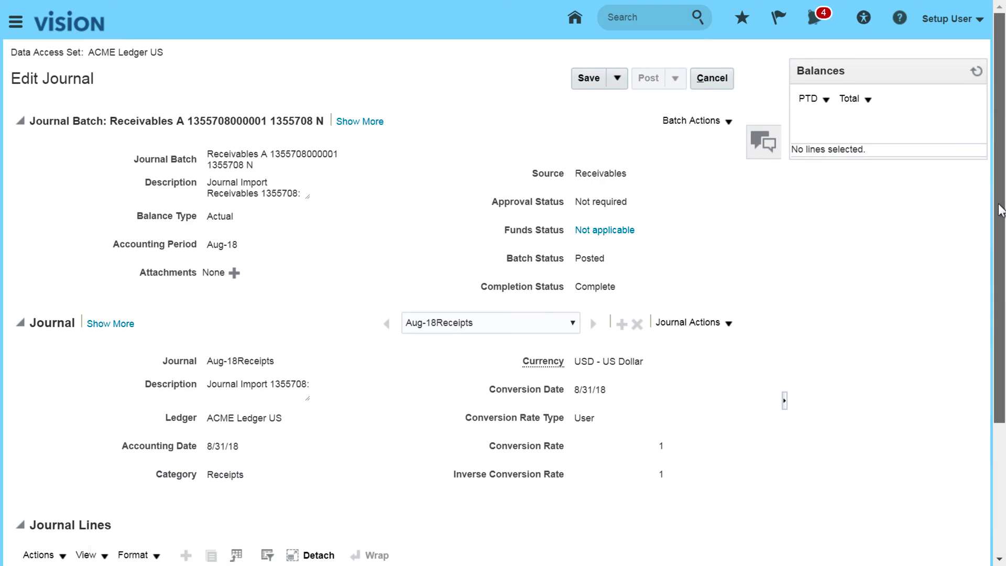
left_click(706, 79)
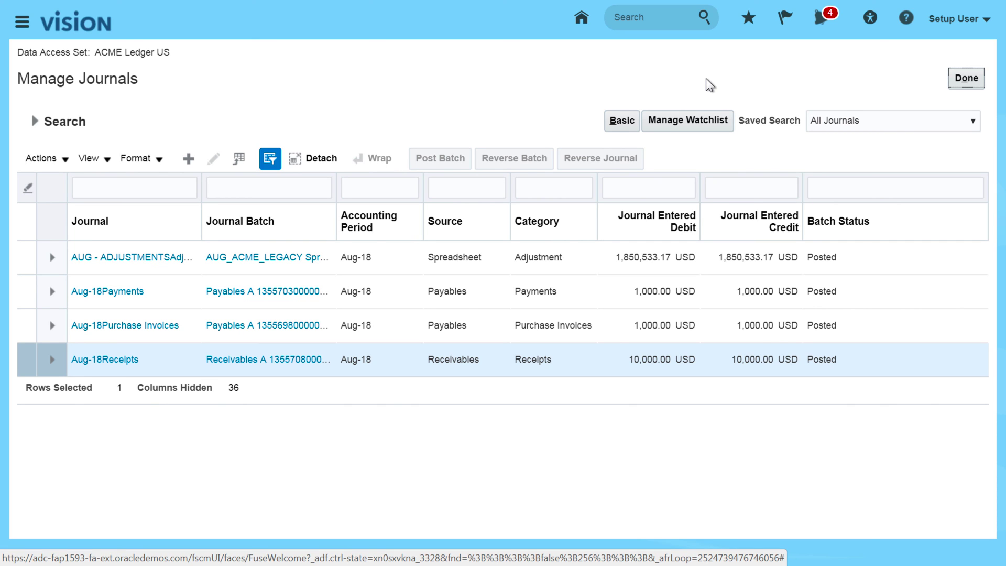
Leave the Aug-18 journal list, reopen Manage Journals, and search for journals in accounting period FEB-18.
left_click(970, 80)
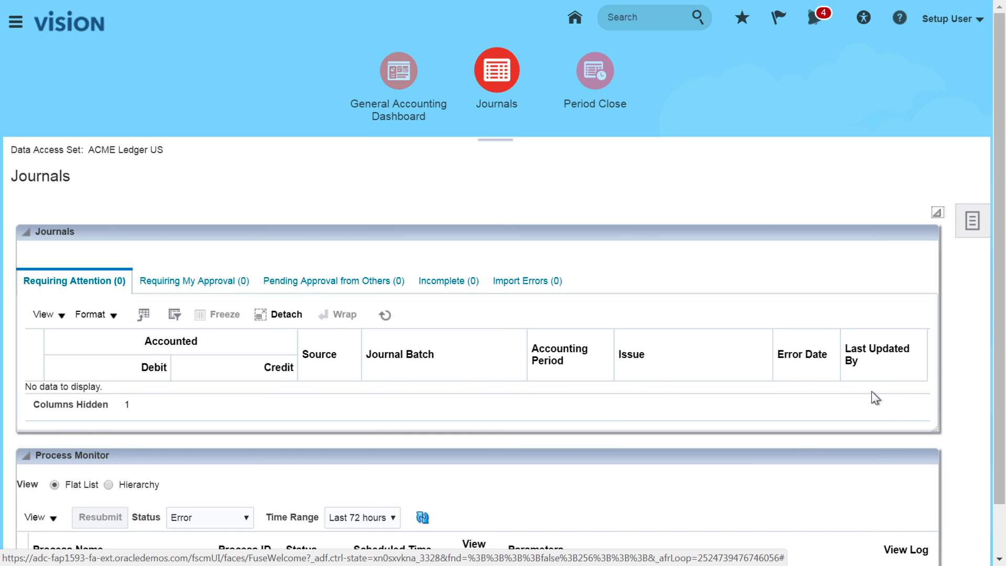
left_click(966, 230)
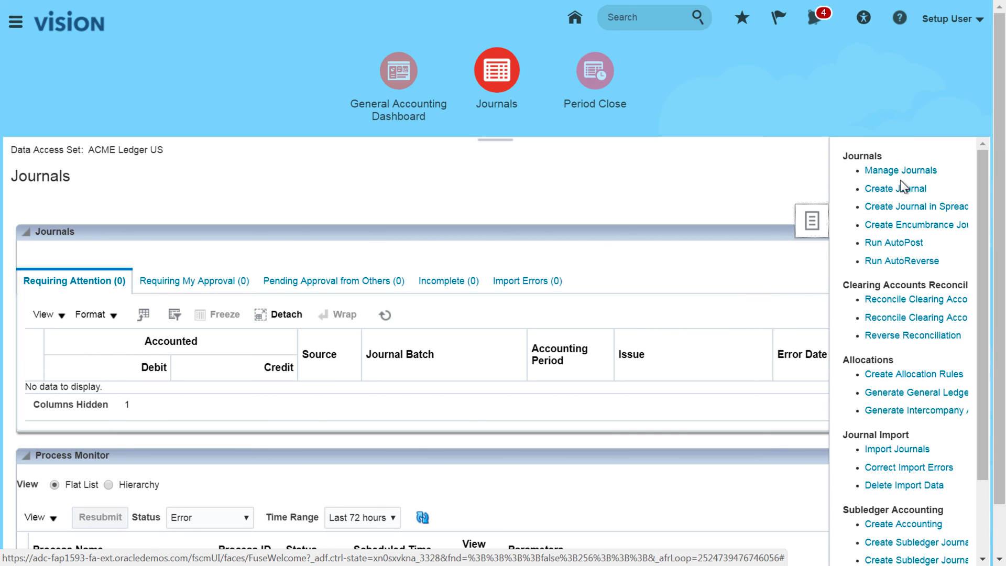
left_click(890, 171)
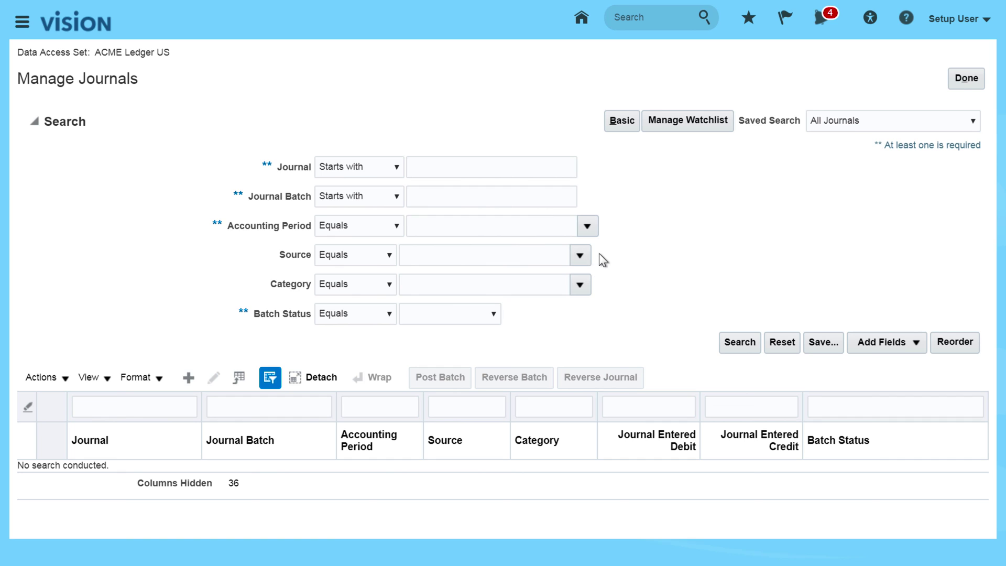
left_click(587, 227)
left_click(592, 472)
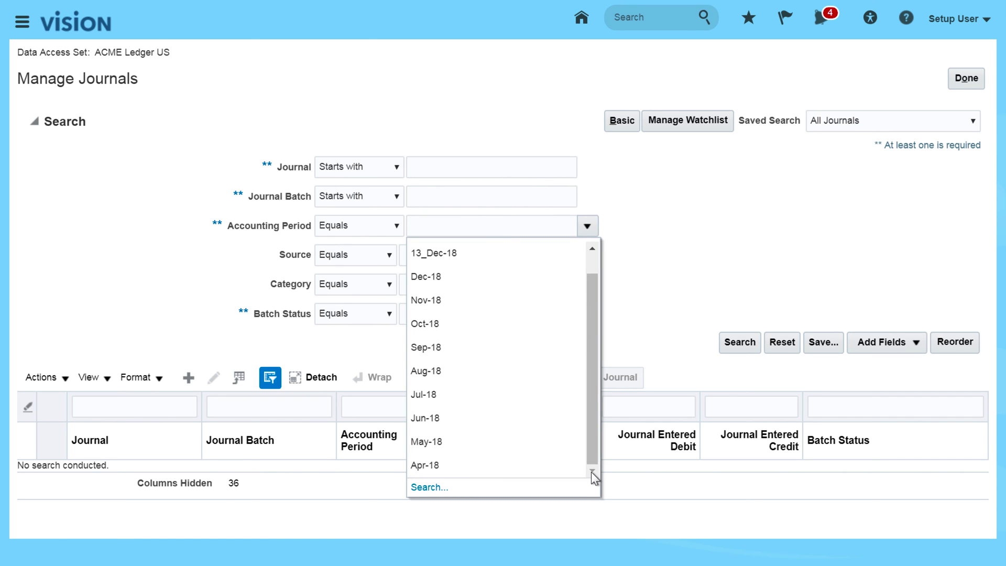
left_click(433, 225)
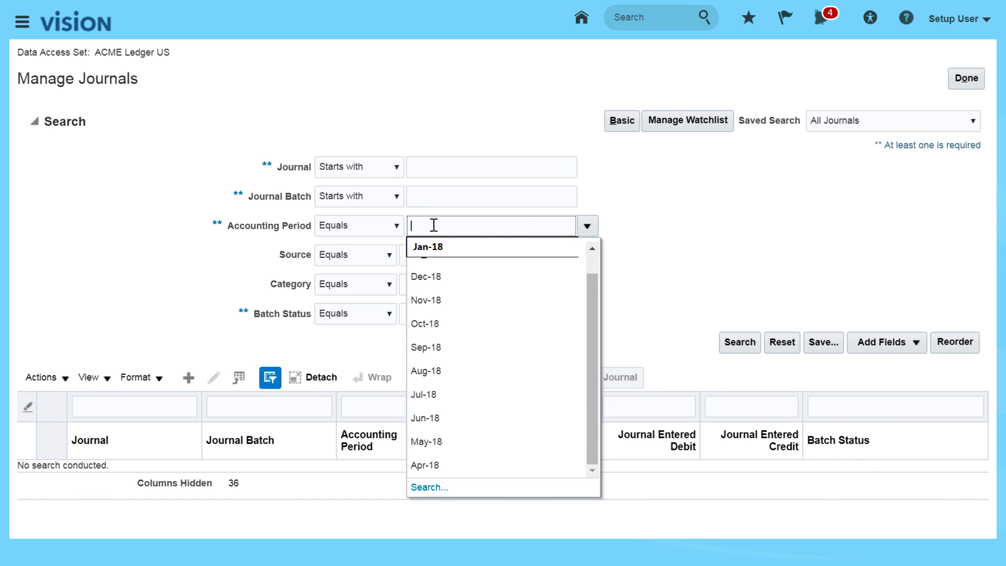
type("FEB-18")
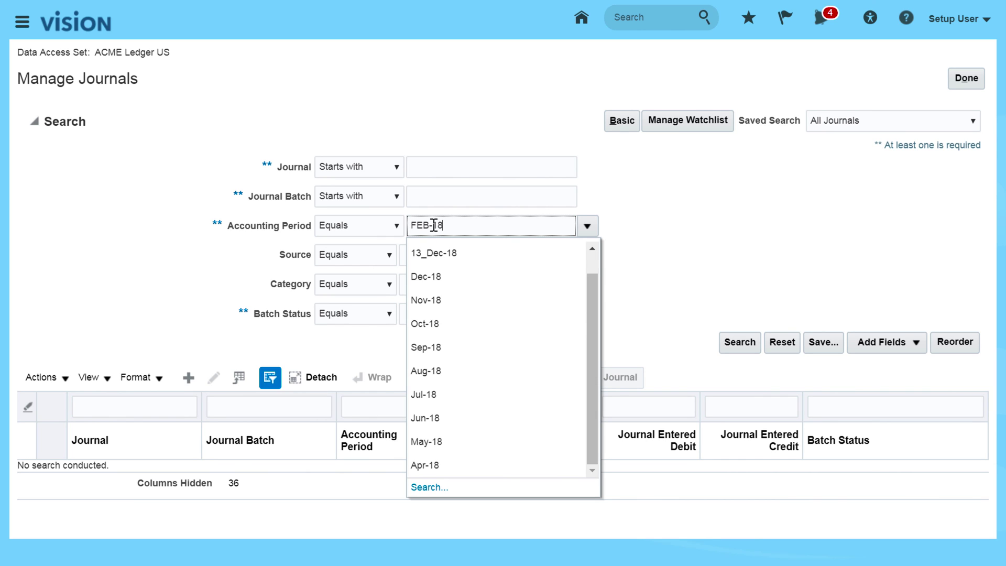
left_click(656, 259)
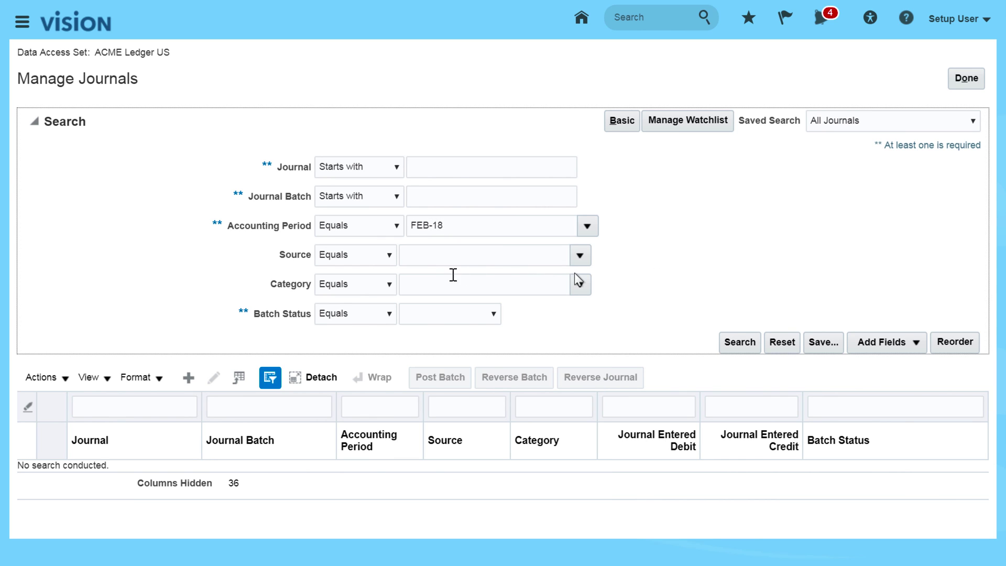
left_click(740, 344)
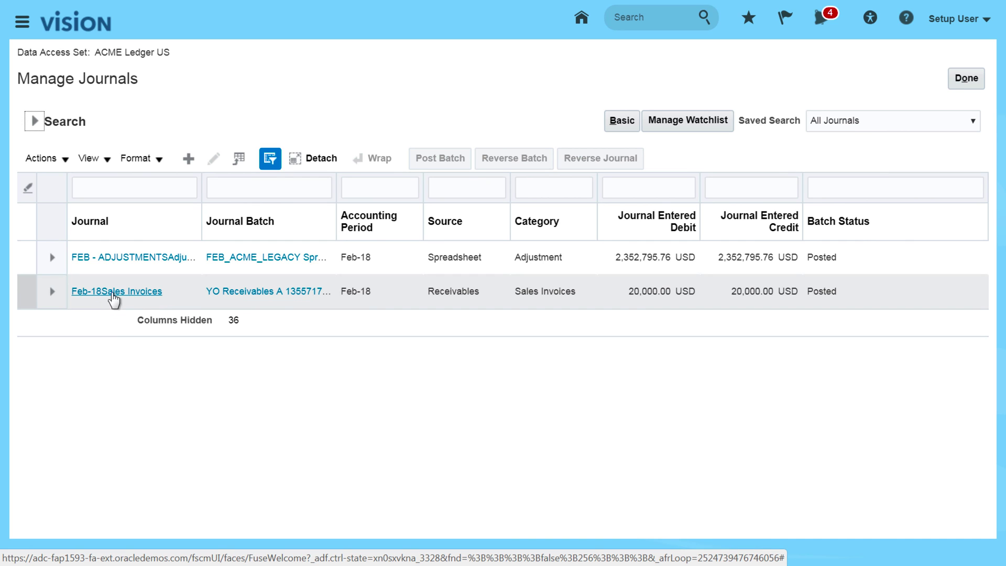
Open the Feb-18Sales Invoices journal and inspect the account segment descriptions on its debit and credit lines.
left_click(135, 295)
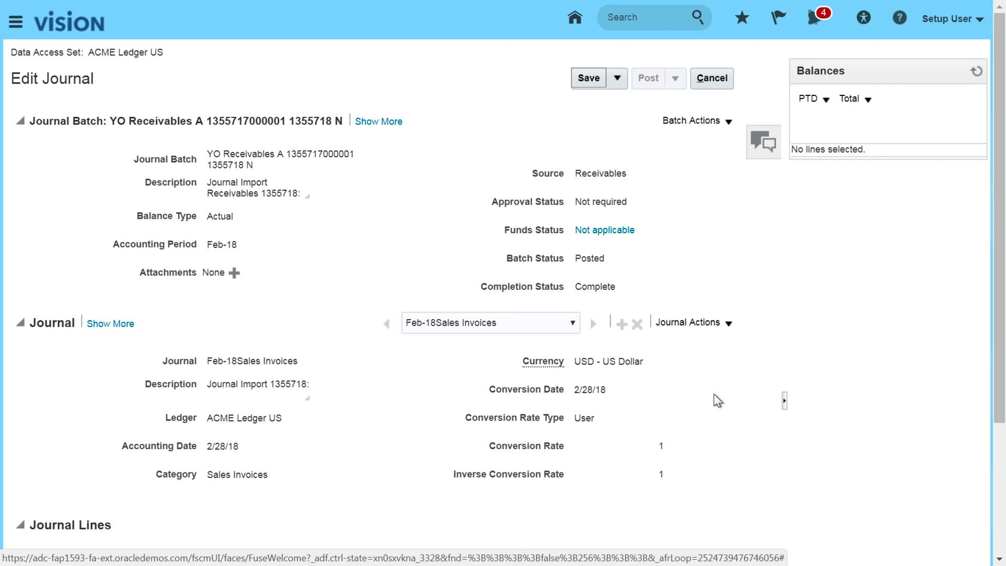
scroll(1000, 419, "down", 3)
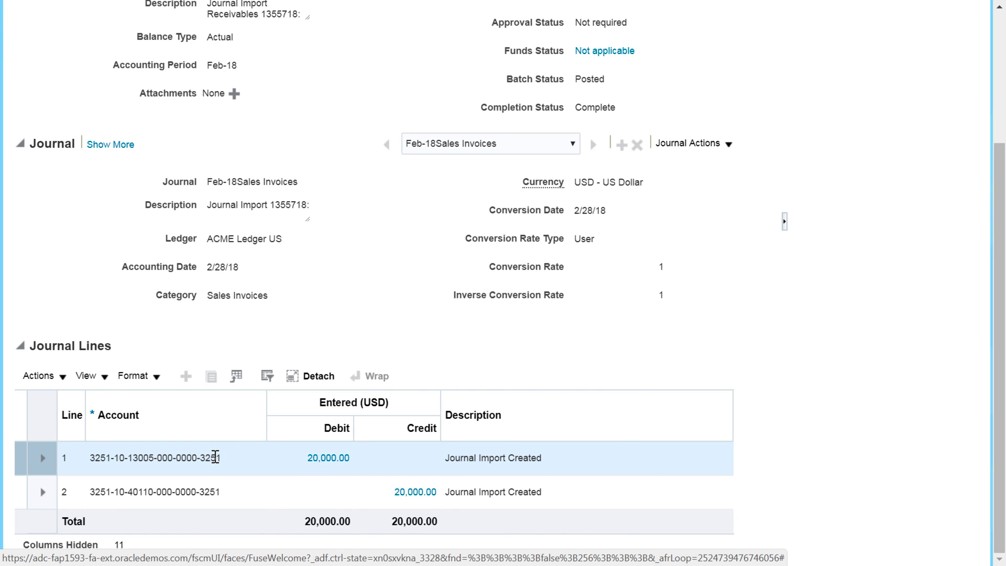
mouse_move(220, 457)
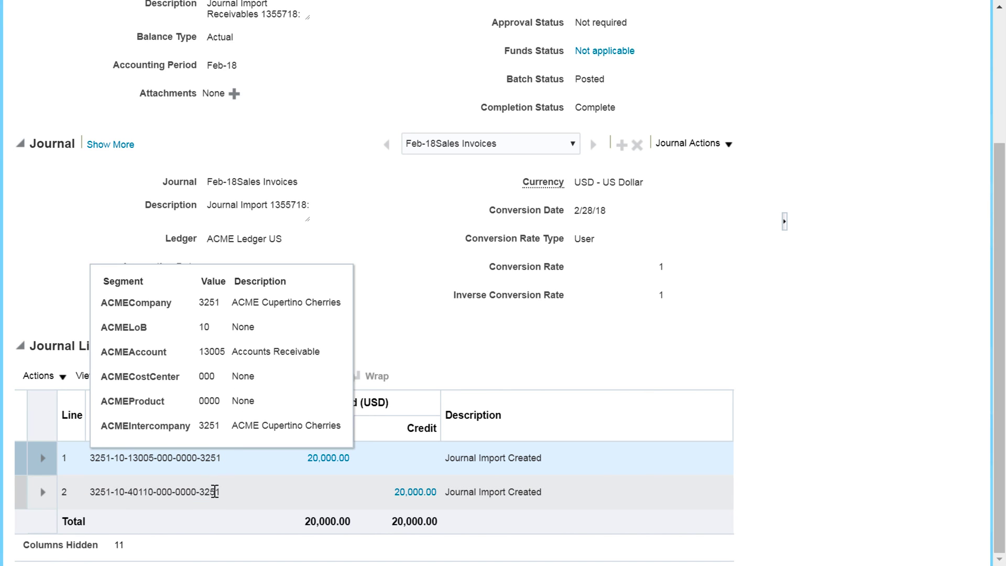
mouse_move(187, 491)
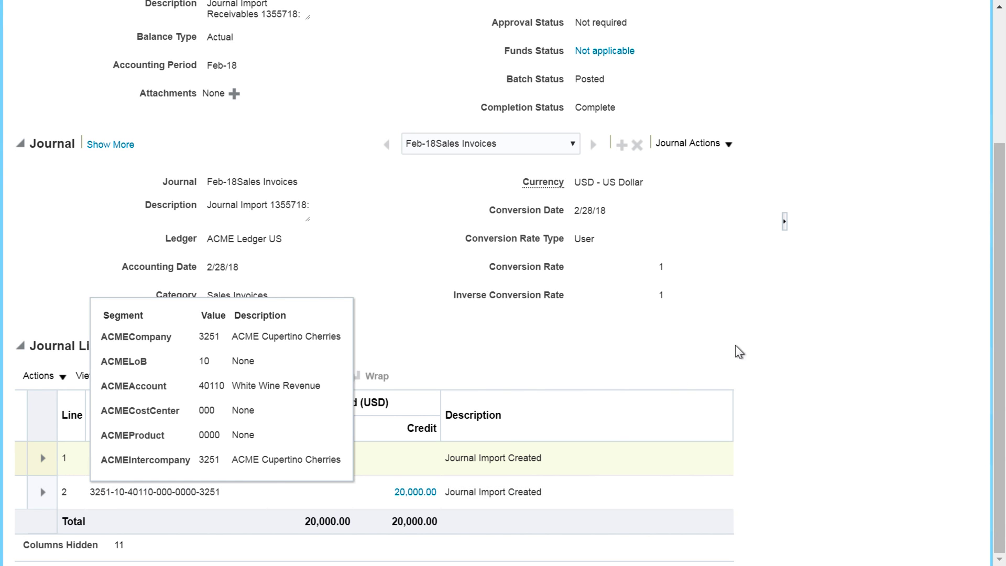
left_click_drag(1002, 198, 1003, 68)
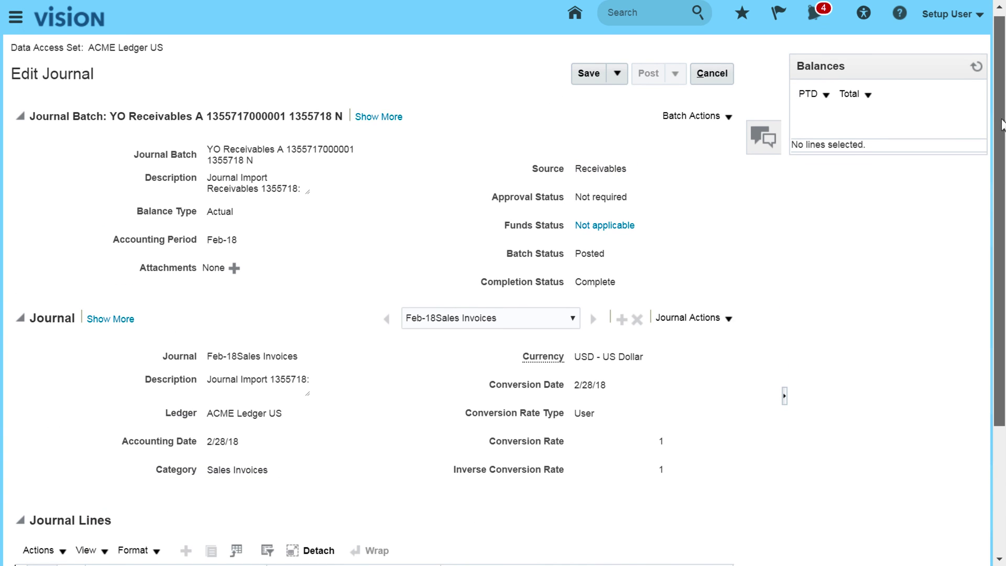
Return to the home page and open Monitor Processes from the recent items.
left_click(575, 21)
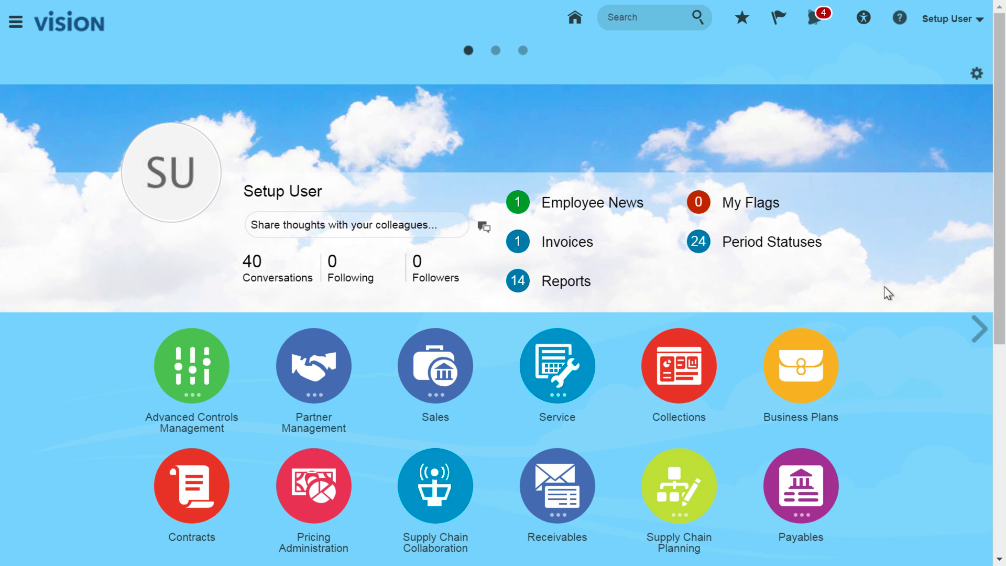
scroll(889, 346, "down", 7)
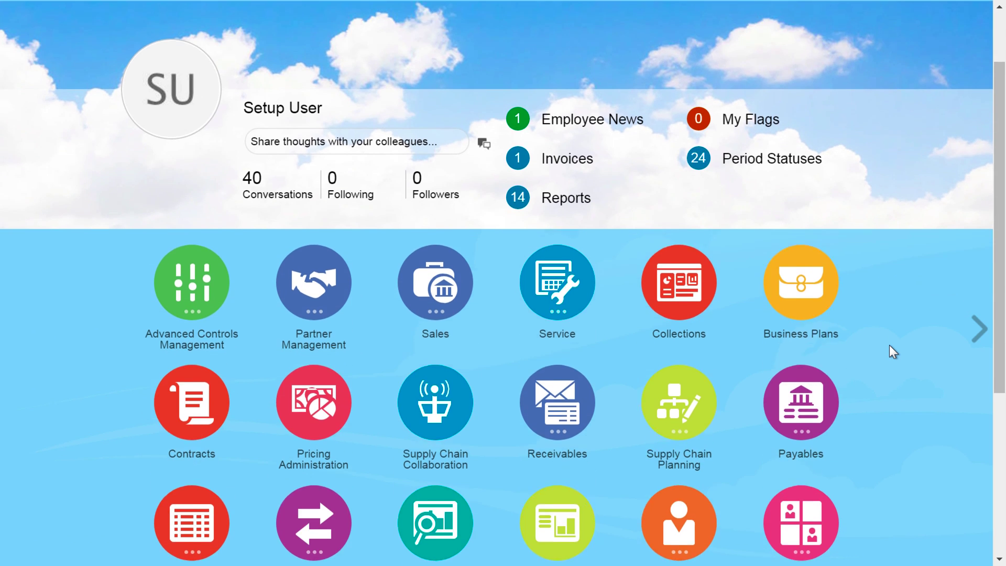
scroll(888, 345, "up", 7)
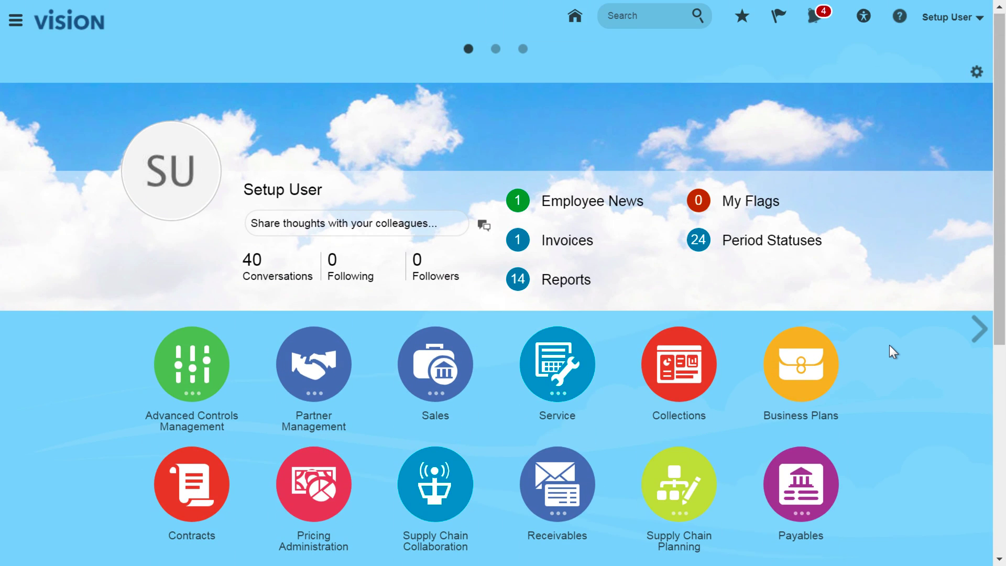
left_click(742, 22)
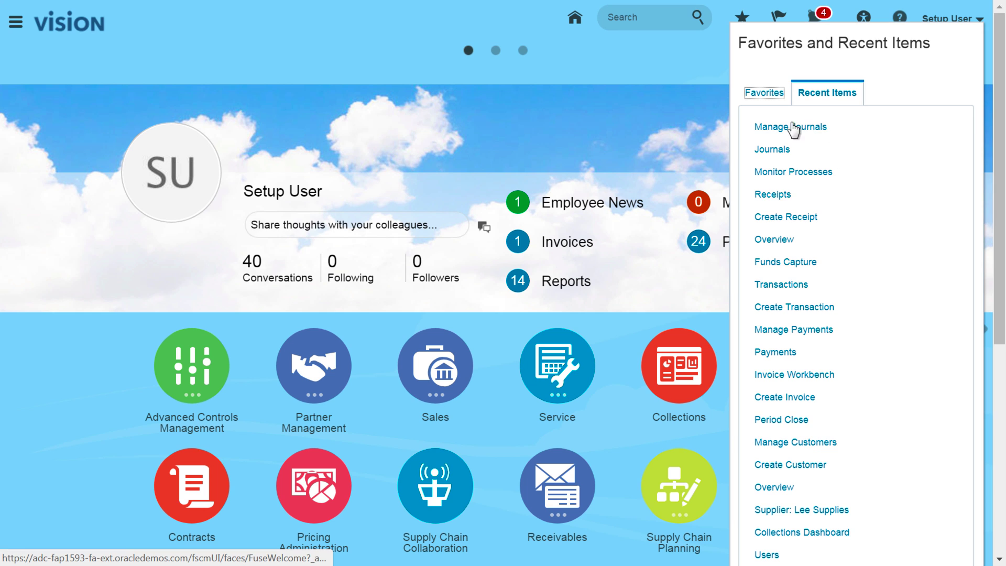
left_click(791, 173)
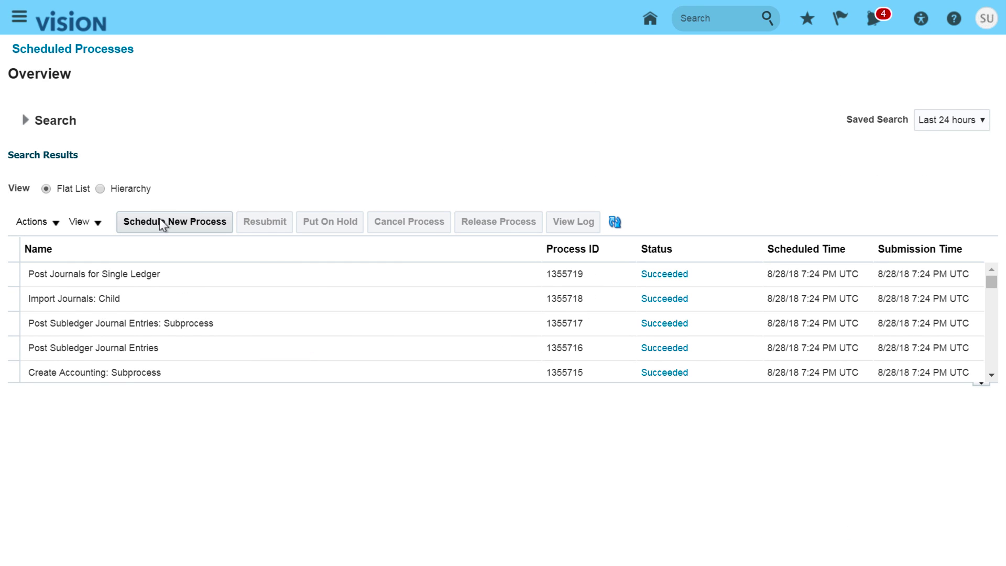
Schedule a new process, search for Trial Balance, select the Trial Balance Report job, and open its process details.
left_click(159, 218)
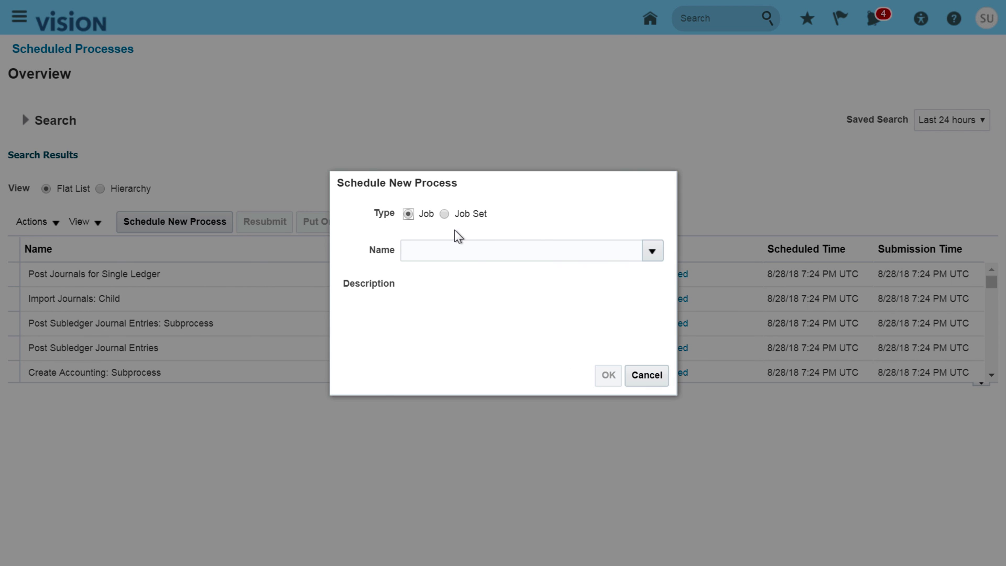
left_click(431, 249)
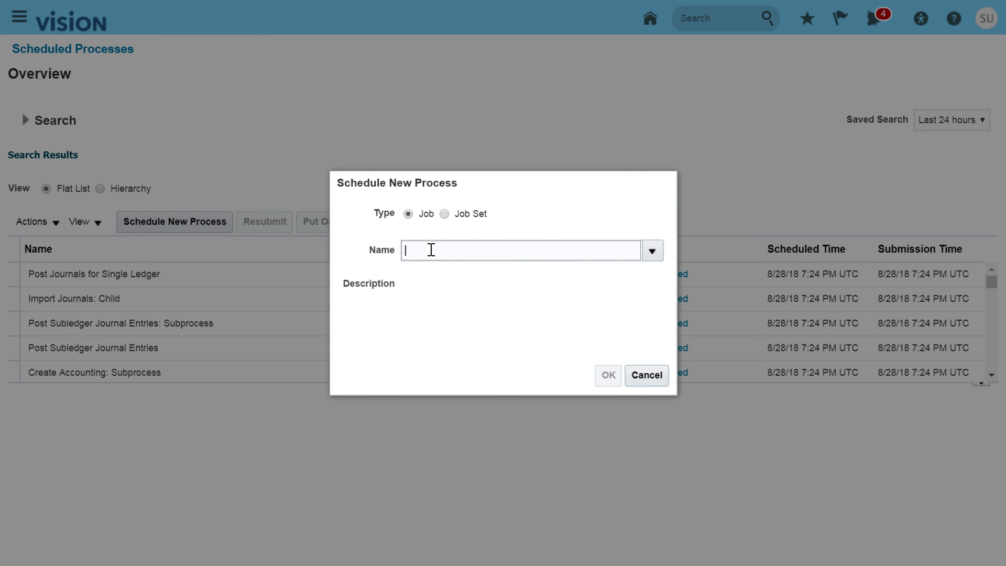
type("TR")
key("BackSpace")
type("rial Balance")
key("Tab")
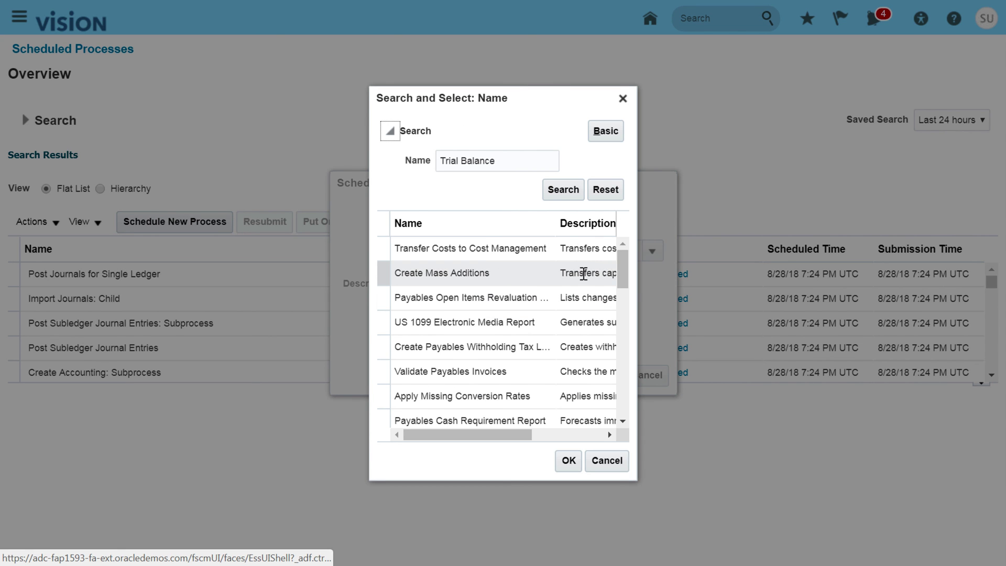
left_click(565, 191)
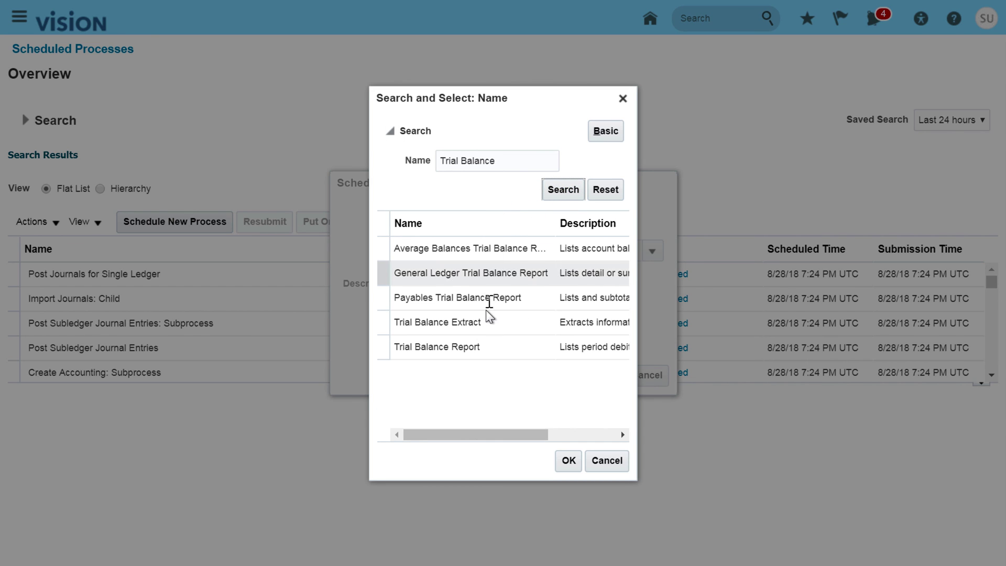
left_click(490, 349)
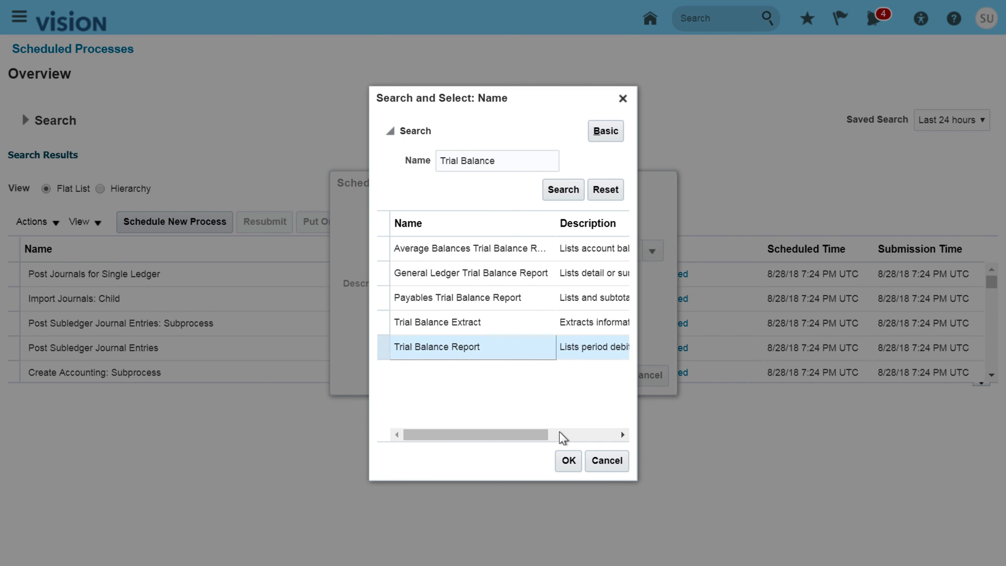
left_click(565, 463)
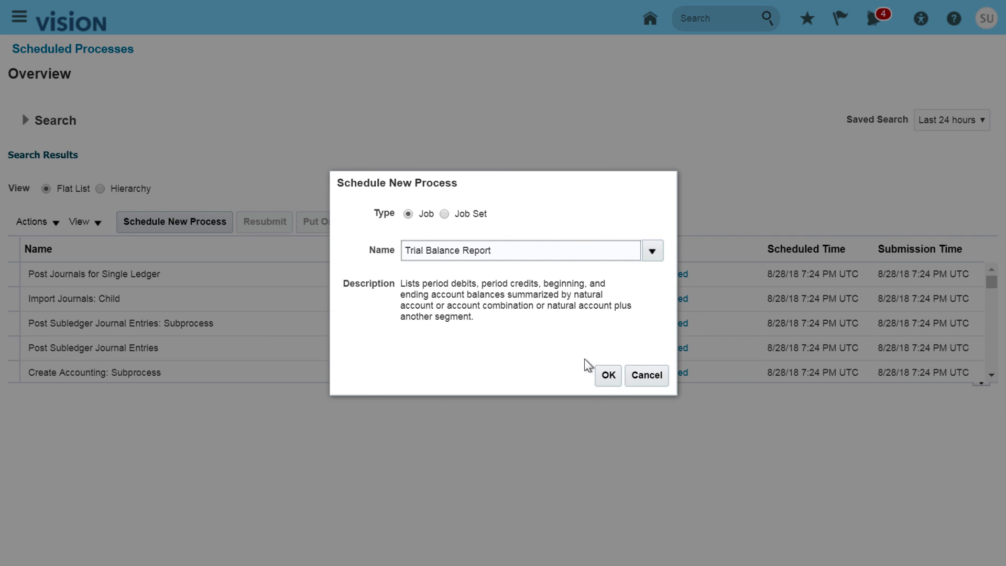
left_click(609, 375)
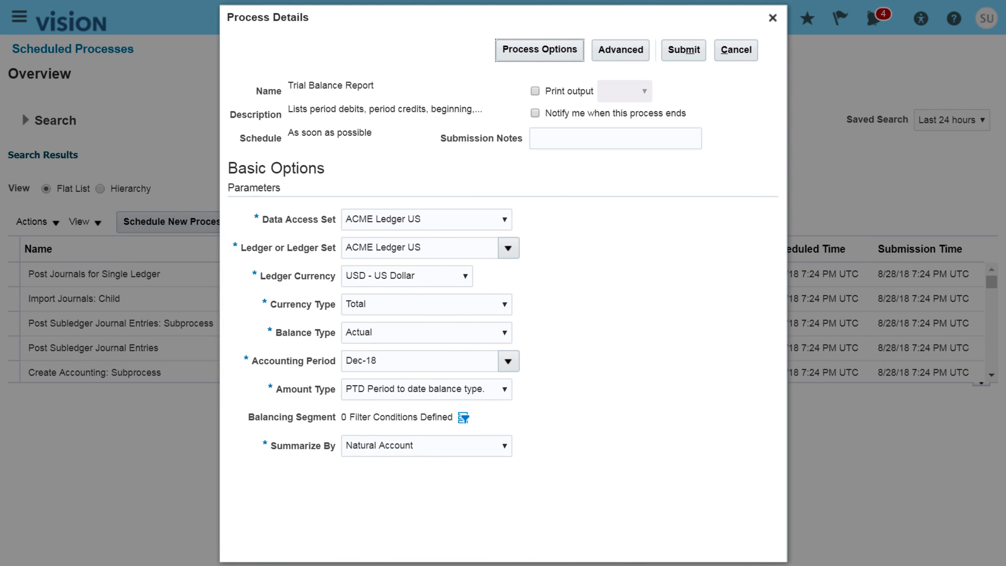
Set the report's accounting period to Aug-18 and add a balancing segment filter where ACMECompany equals 3251.
left_click(507, 361)
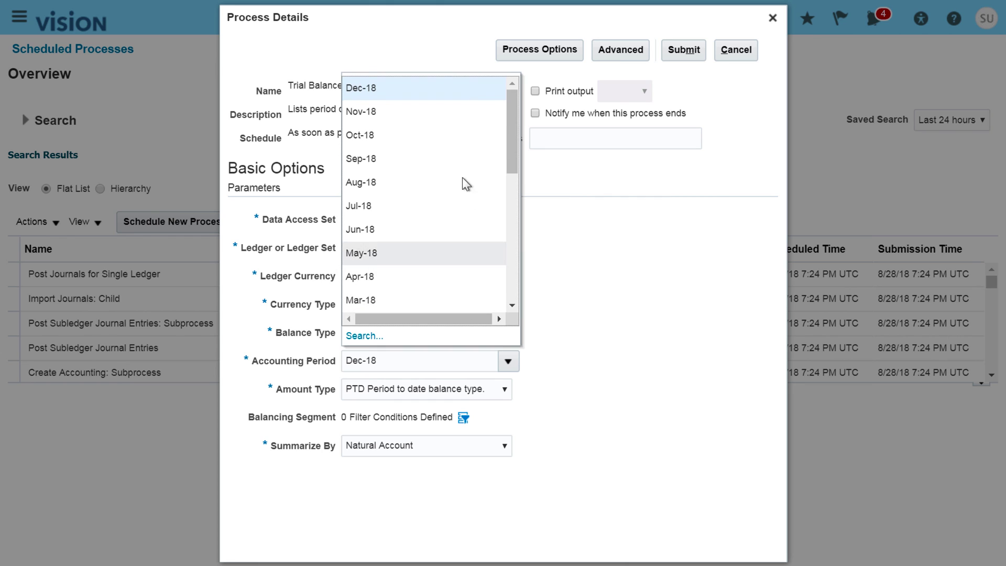
left_click(401, 183)
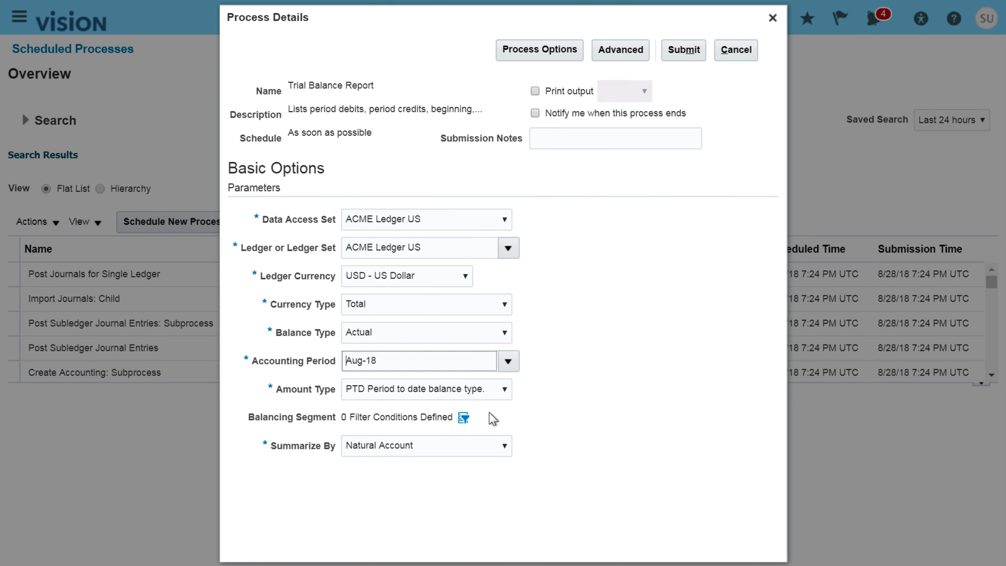
left_click(464, 418)
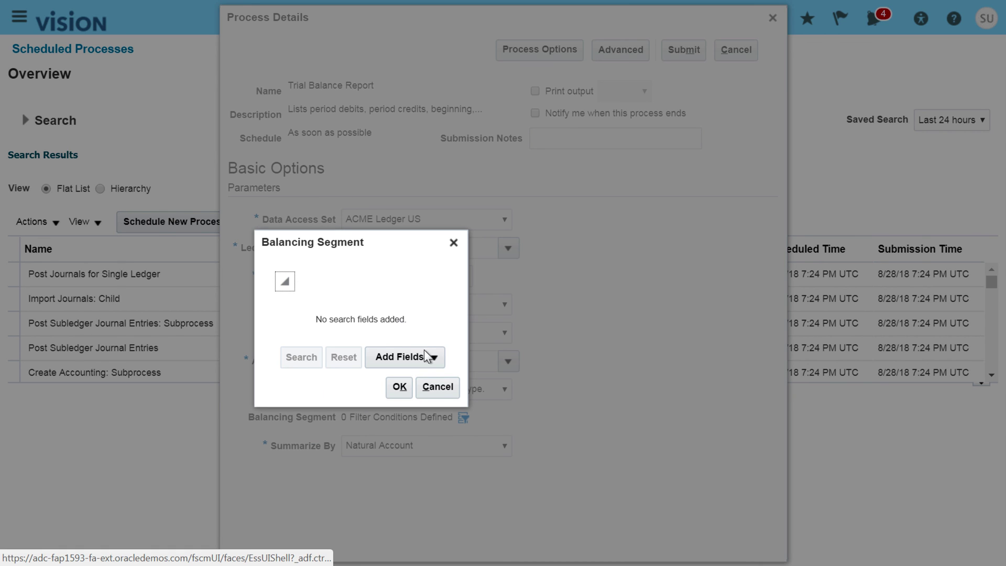
left_click(429, 356)
left_click(429, 382)
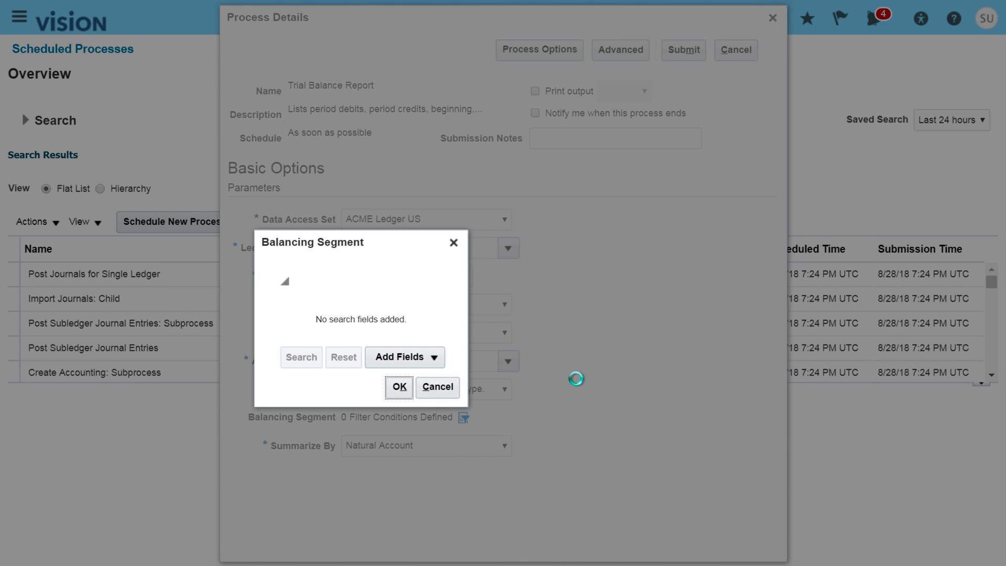
left_click(409, 330)
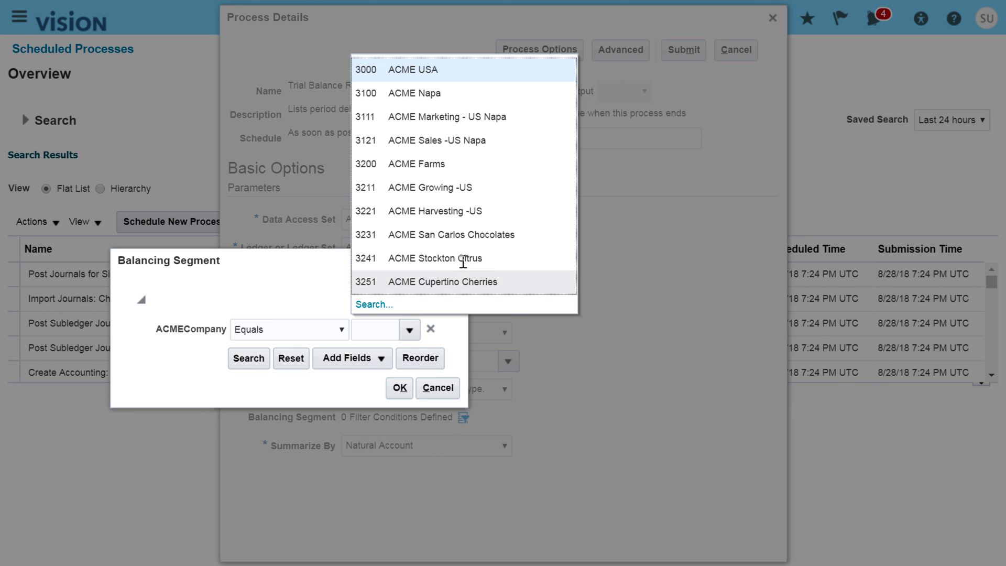
left_click(467, 283)
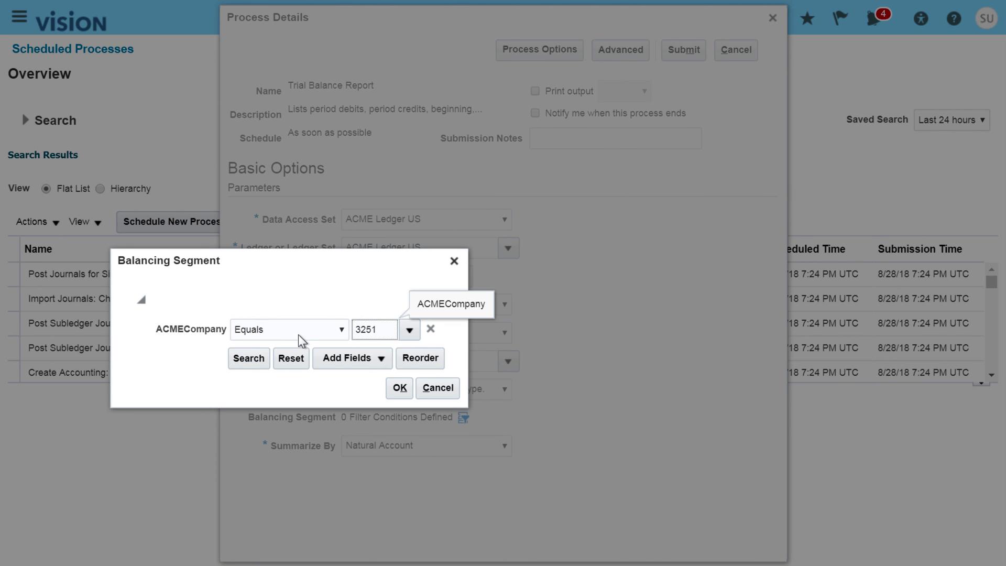
left_click(406, 347)
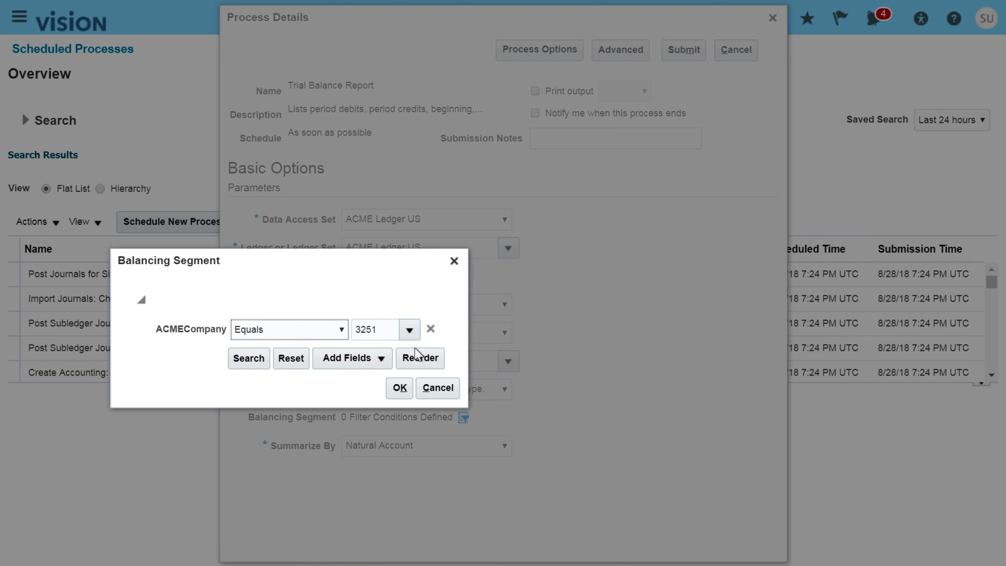
left_click(400, 389)
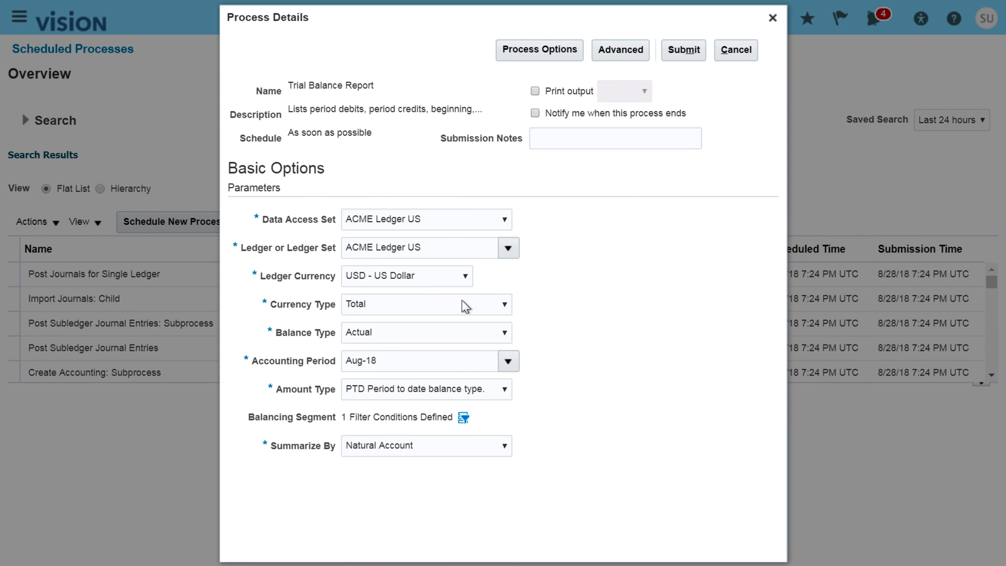
Summarize the Trial Balance Report by Natural Account.
left_click(410, 450)
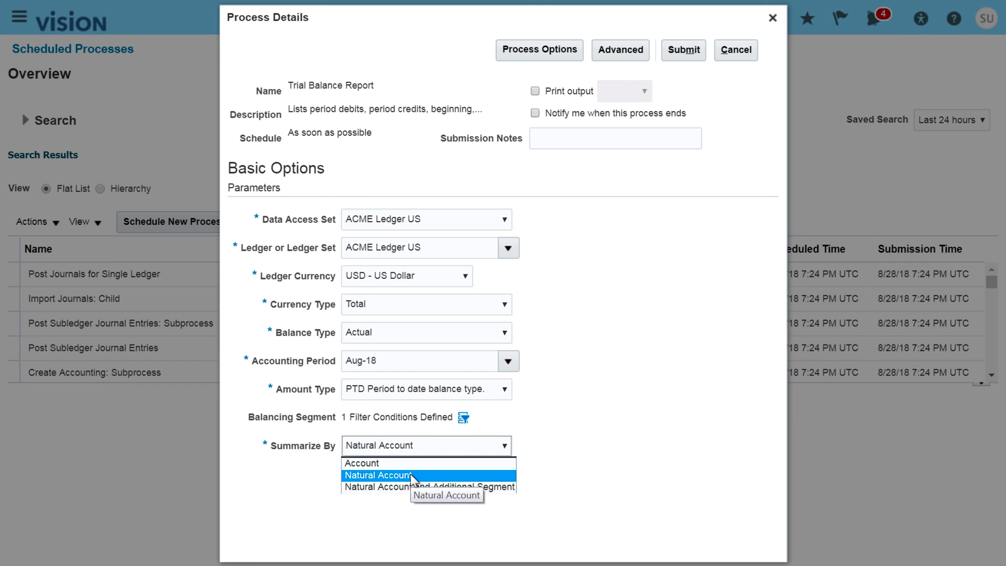
left_click(410, 474)
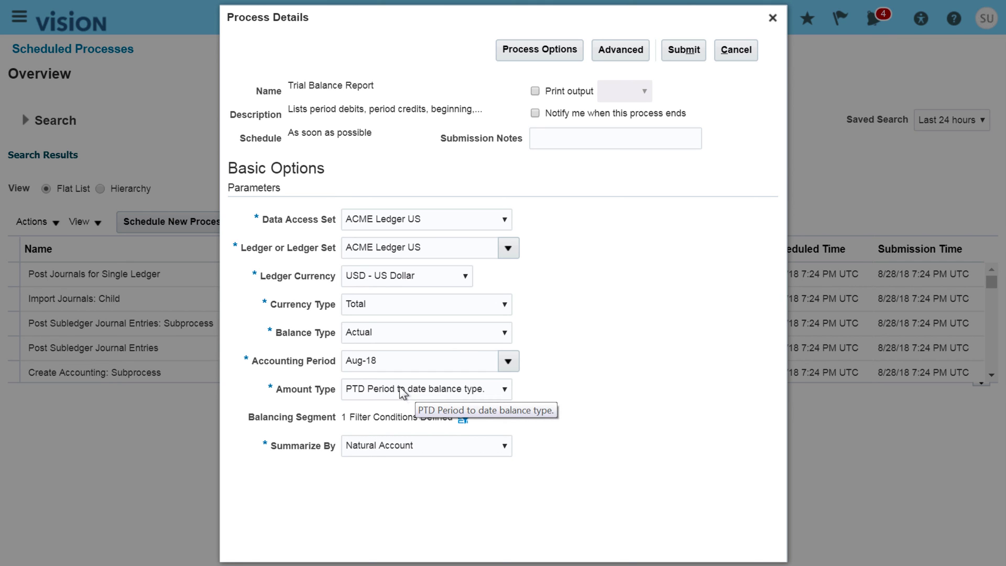
left_click(386, 302)
left_click(386, 301)
left_click(379, 335)
left_click(378, 335)
left_click(582, 338)
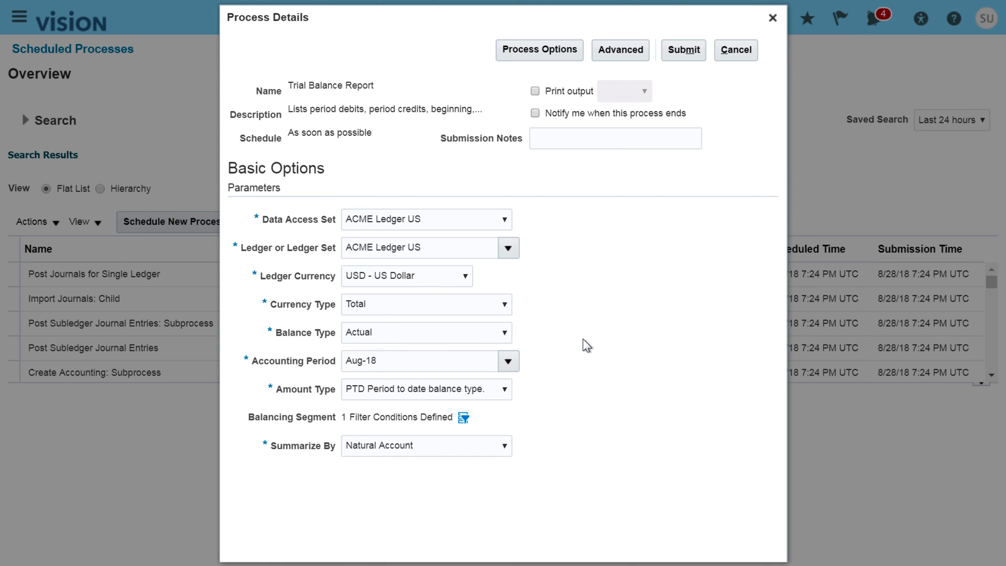
Submit the Trial Balance Report process and refresh the scheduled processes list until the job finishes.
left_click(679, 50)
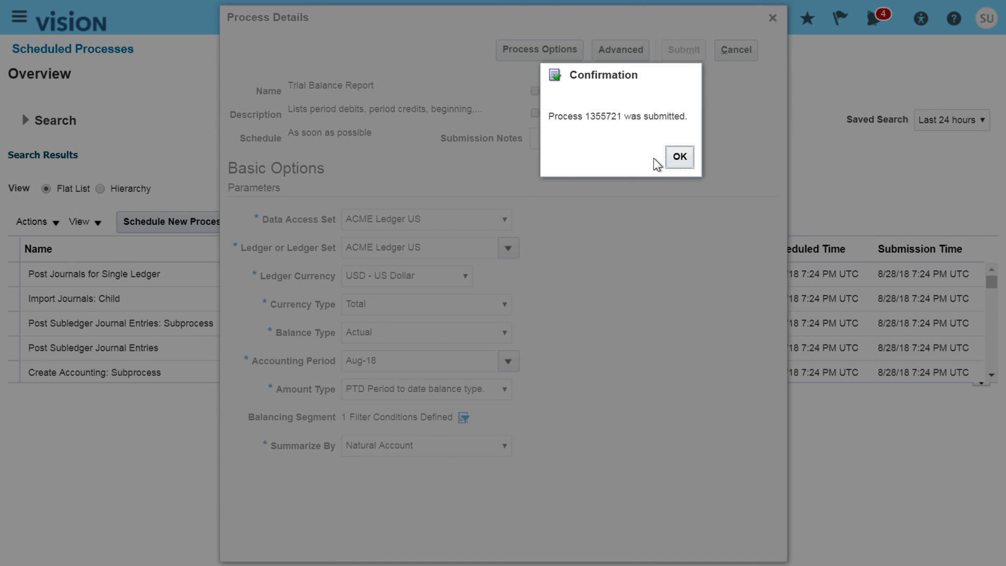
left_click(679, 158)
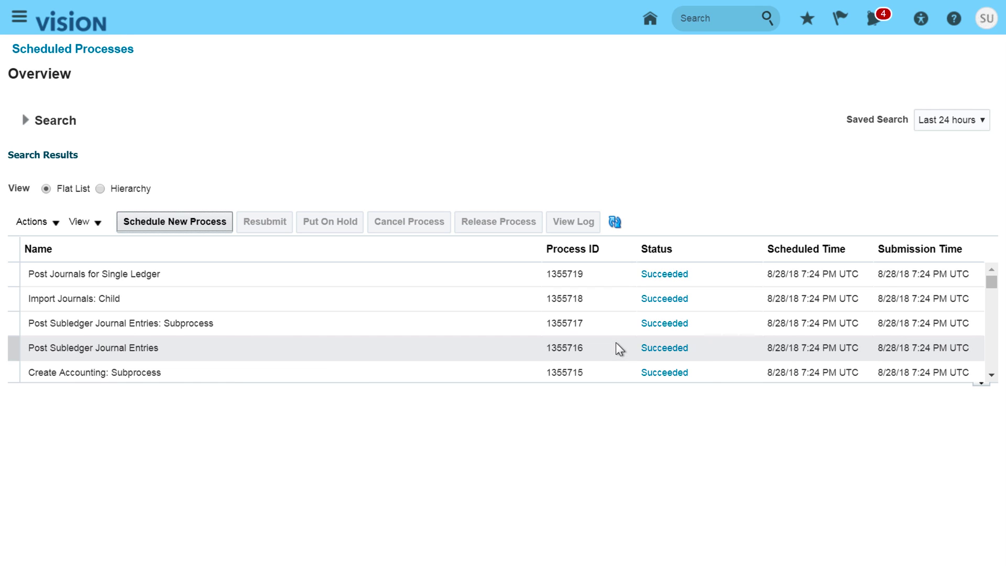
left_click(616, 222)
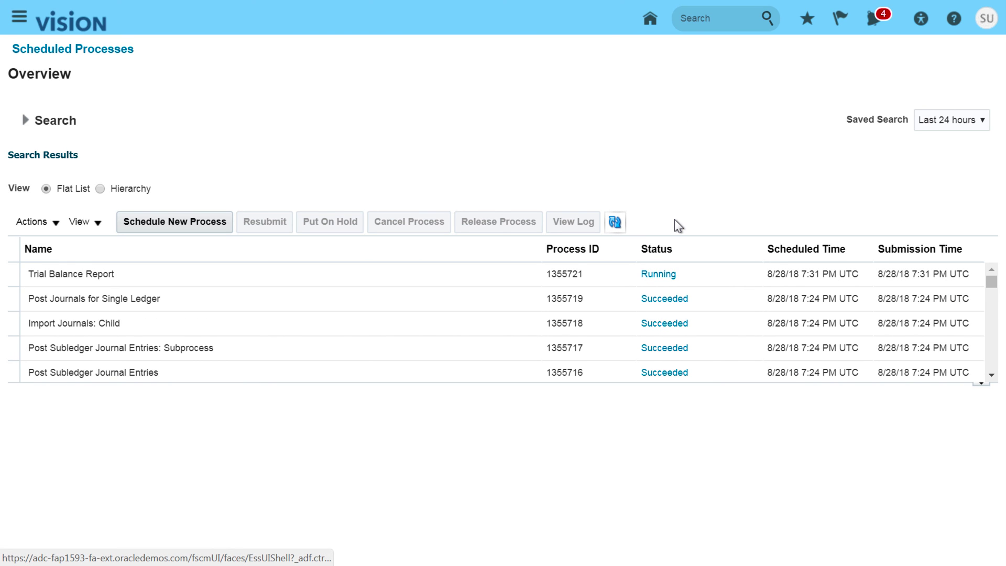
left_click(616, 222)
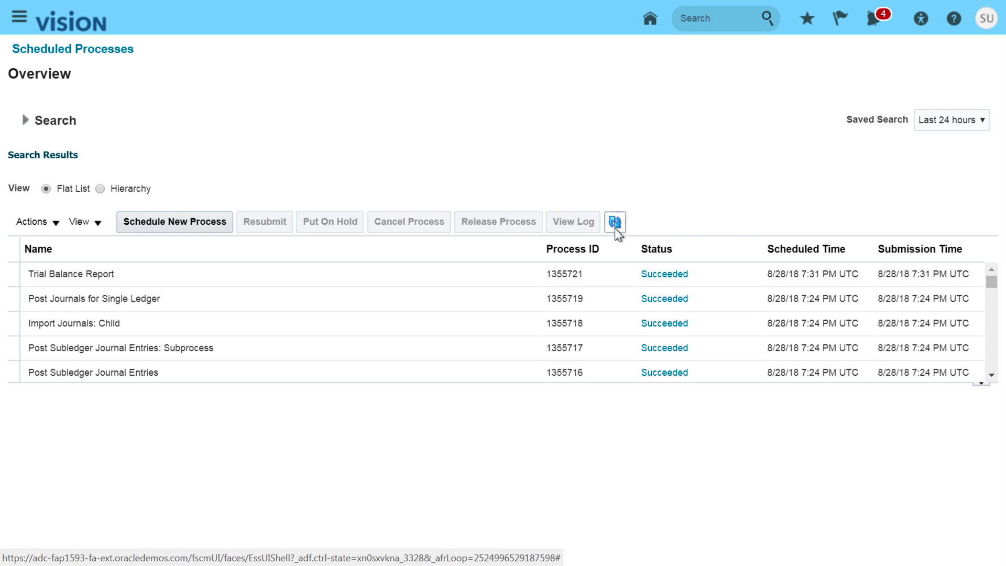
Republish the output of the completed Trial Balance Report and export it in Excel (*.xlsx) format.
left_click(438, 277)
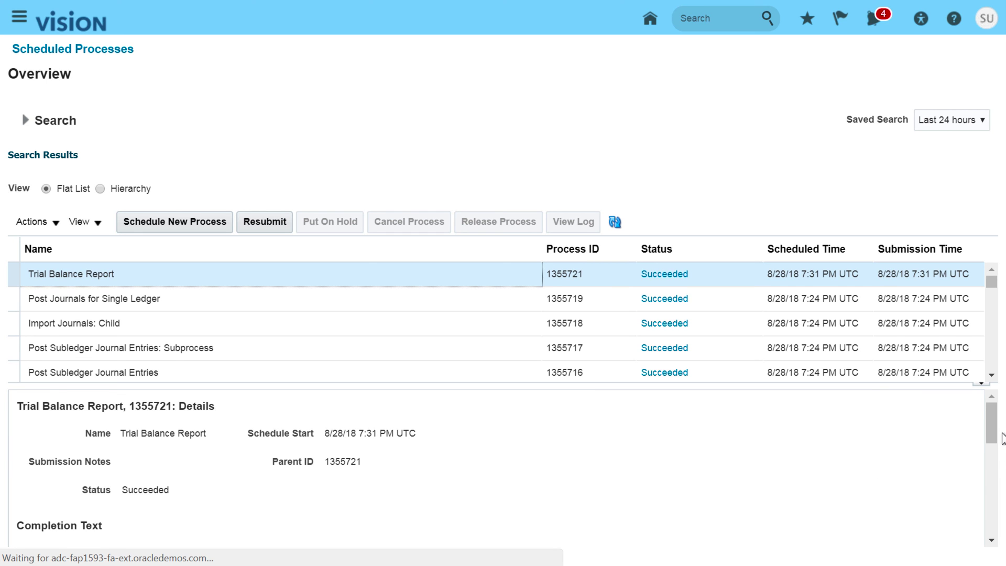
left_click_drag(992, 434, 987, 495)
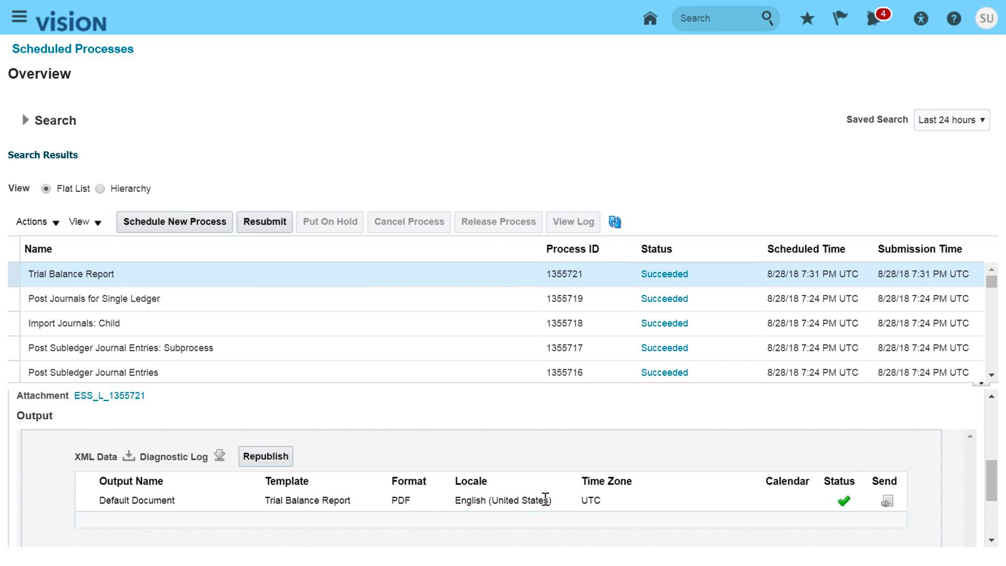
left_click(257, 457)
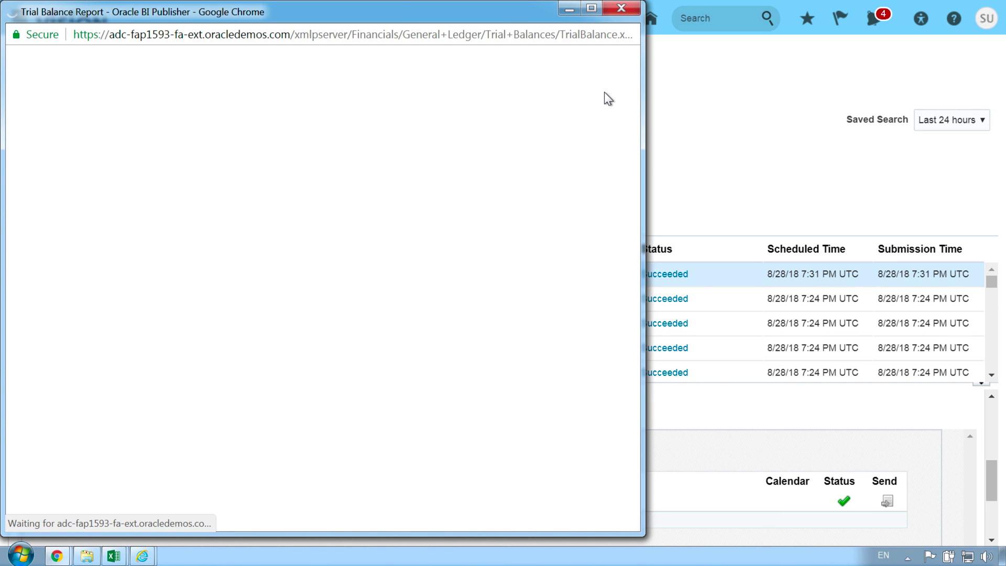
left_click(582, 124)
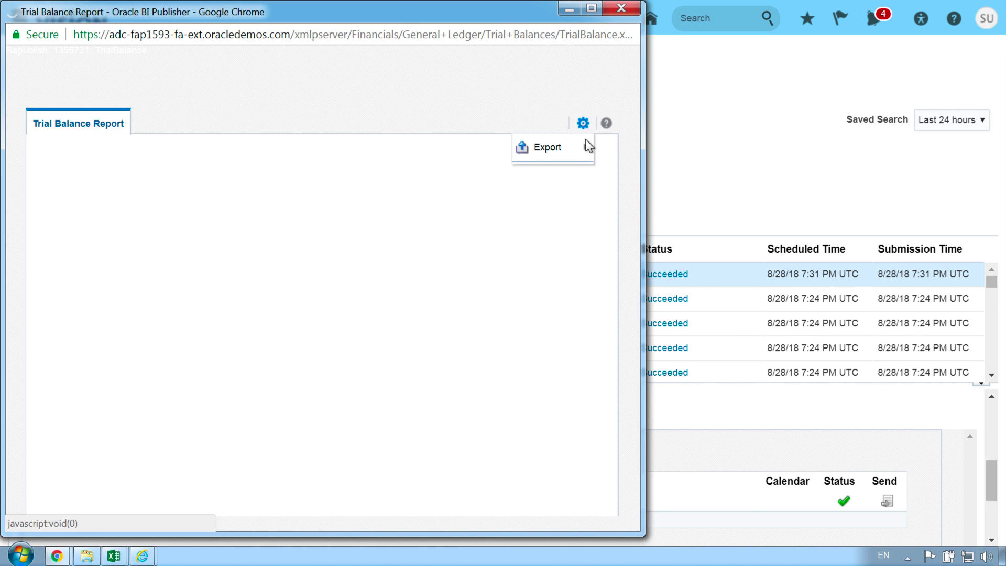
mouse_move(561, 160)
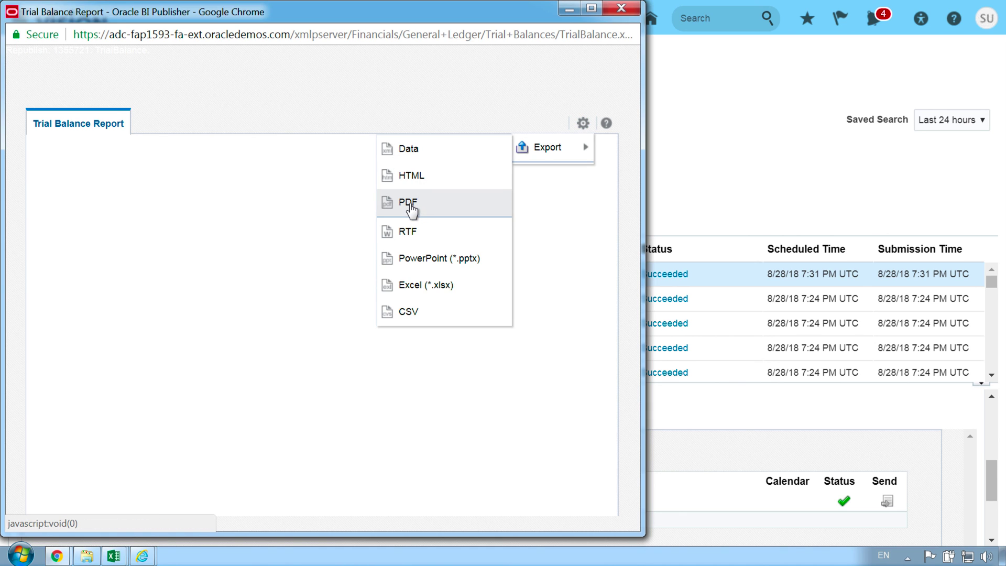
left_click(409, 291)
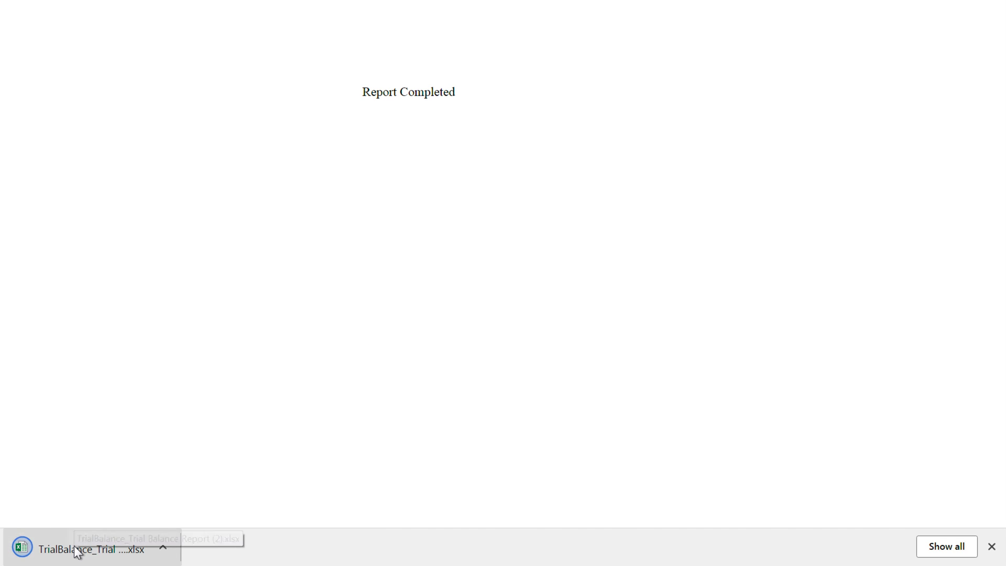
Open the downloaded trial balance workbook in Excel and compare the total debits and credits for ACMECompany 3251 on Sheet2.
left_click(77, 550)
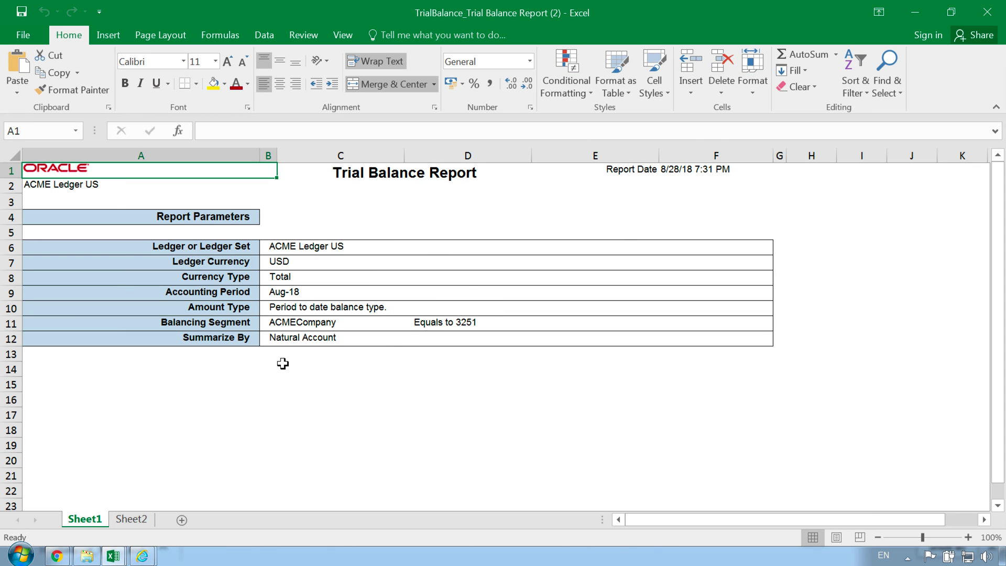
left_click(131, 519)
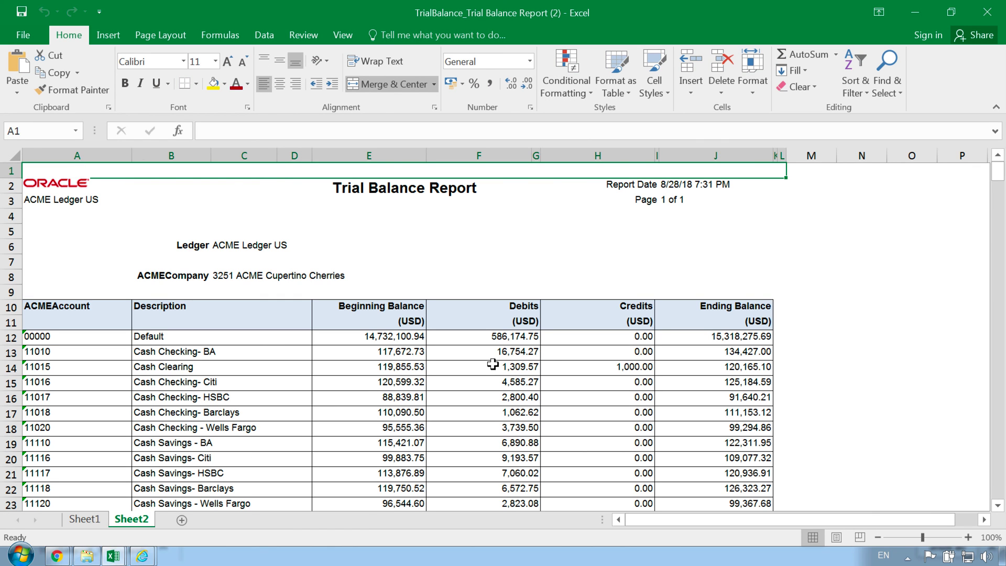
left_click_drag(998, 172, 1003, 519)
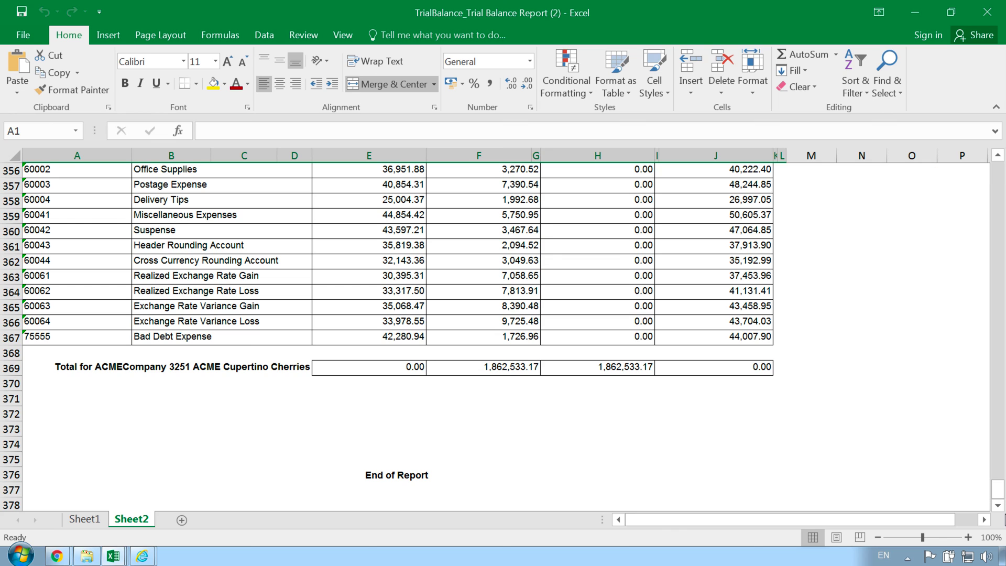
left_click(482, 364)
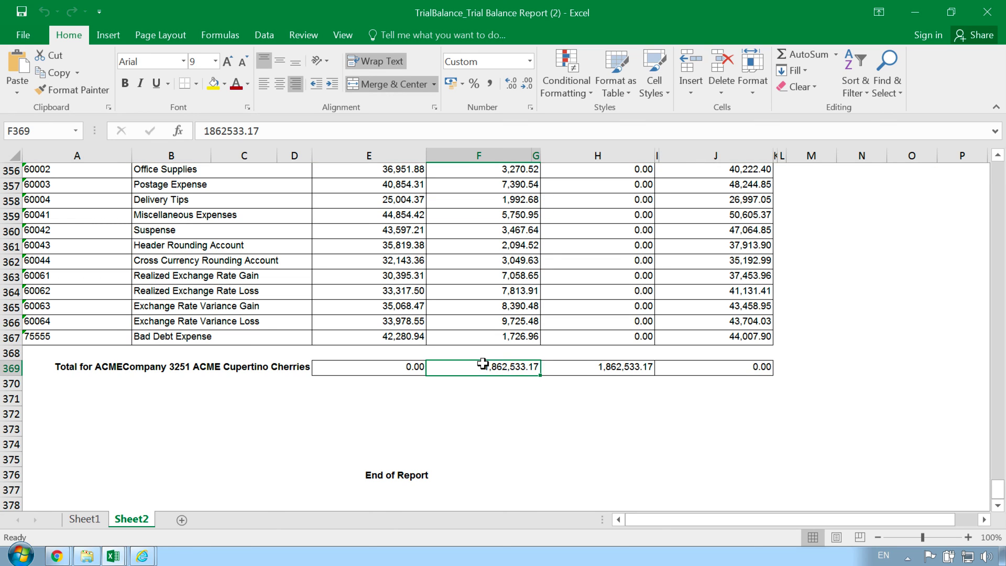
left_click(573, 369)
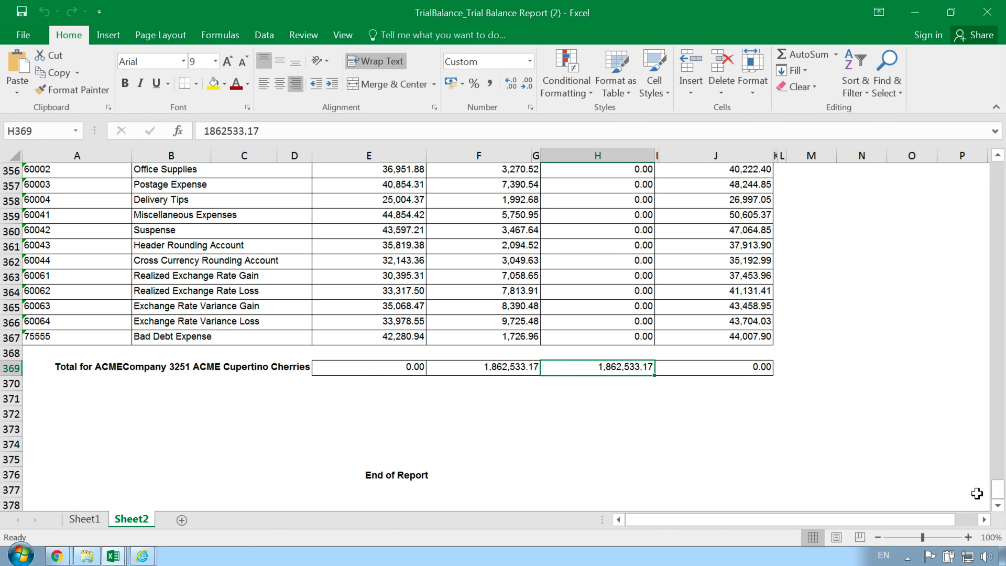
left_click_drag(997, 493, 998, 151)
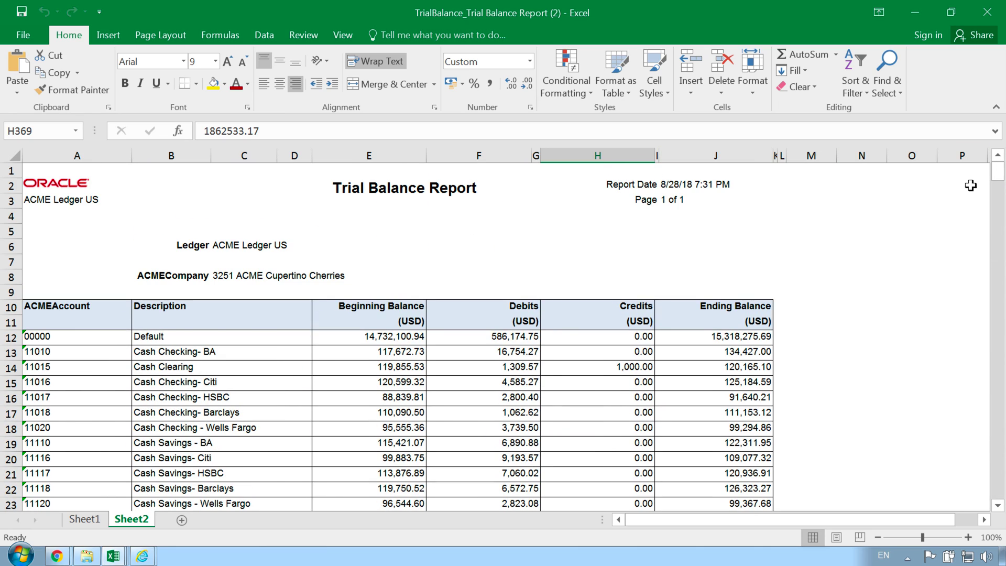